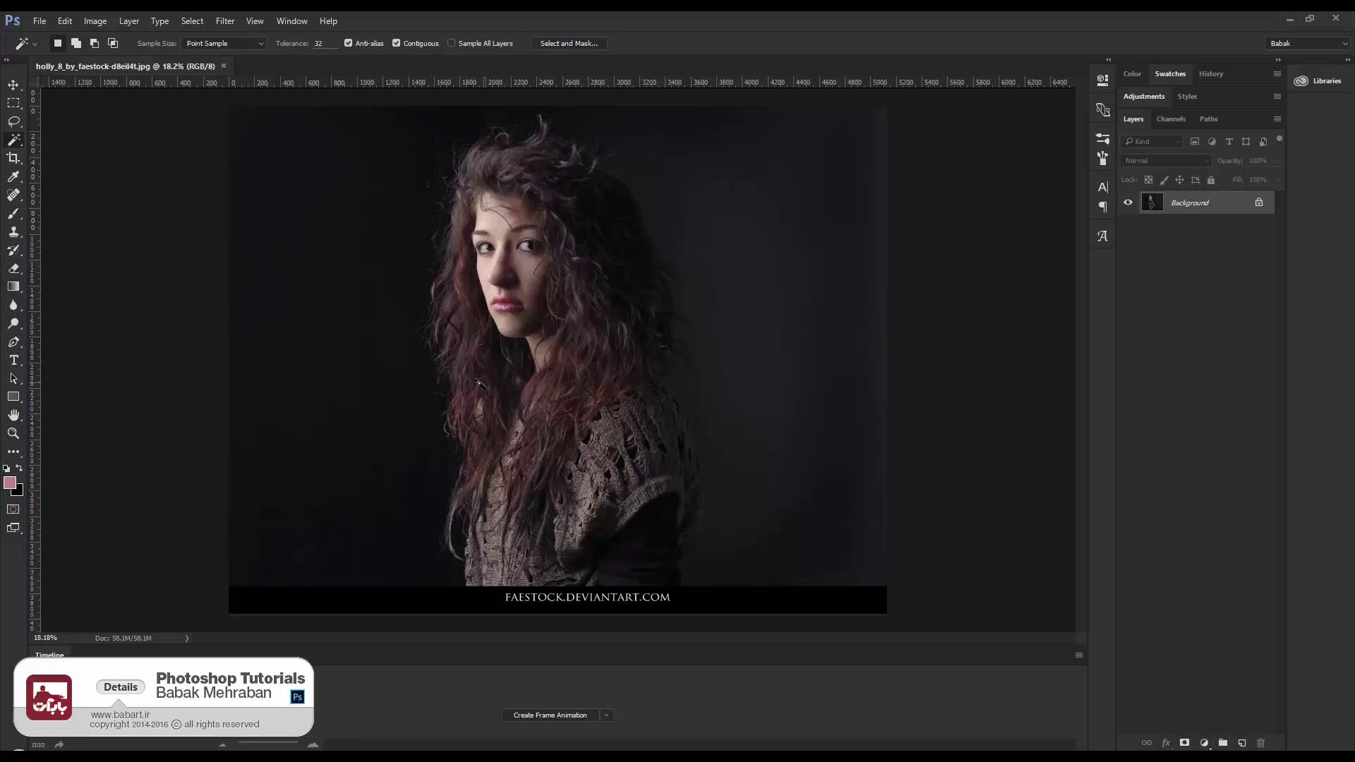
Close the Timeline tab group to free more room for the portrait
scroll(496, 138, "up", 3)
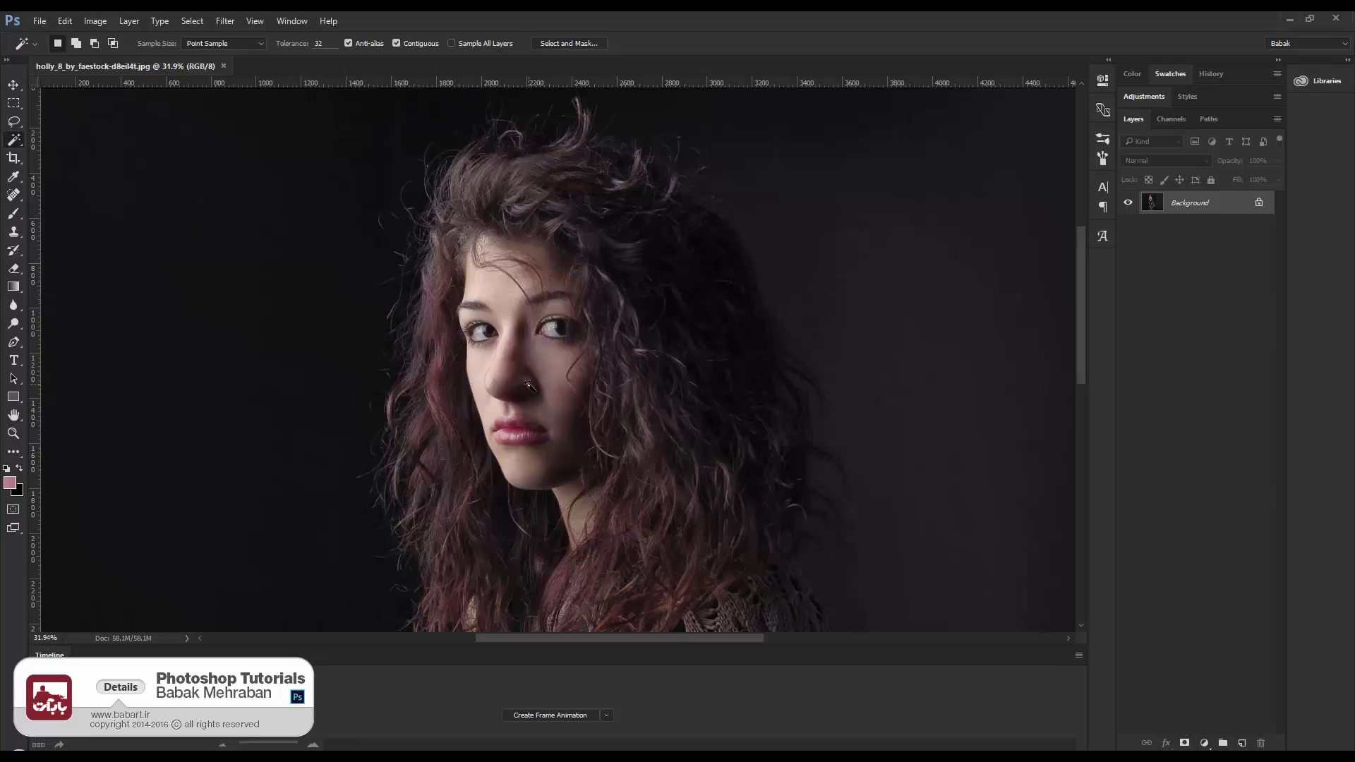
scroll(530, 380, "down", 2)
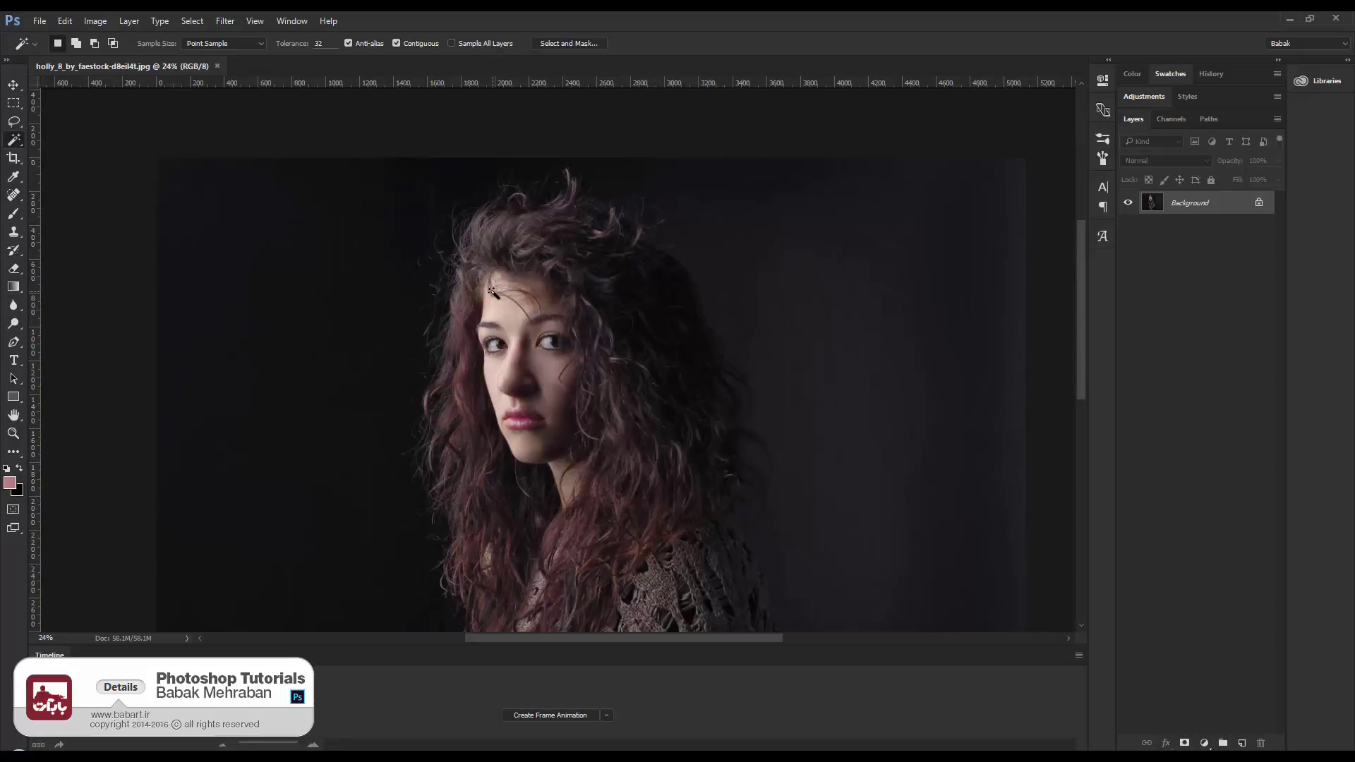
left_click_drag(614, 472, 621, 321)
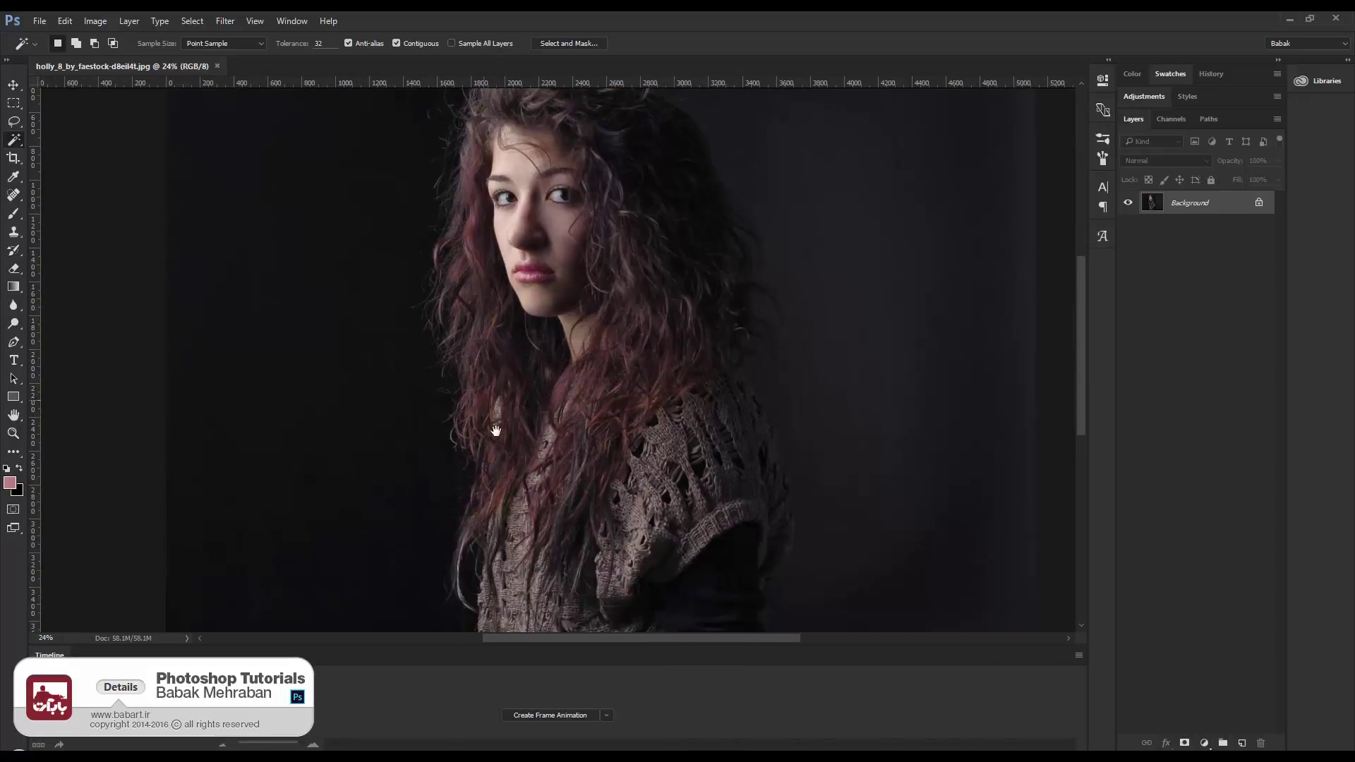
scroll(596, 424, "down", 1)
left_click_drag(596, 424, 745, 435)
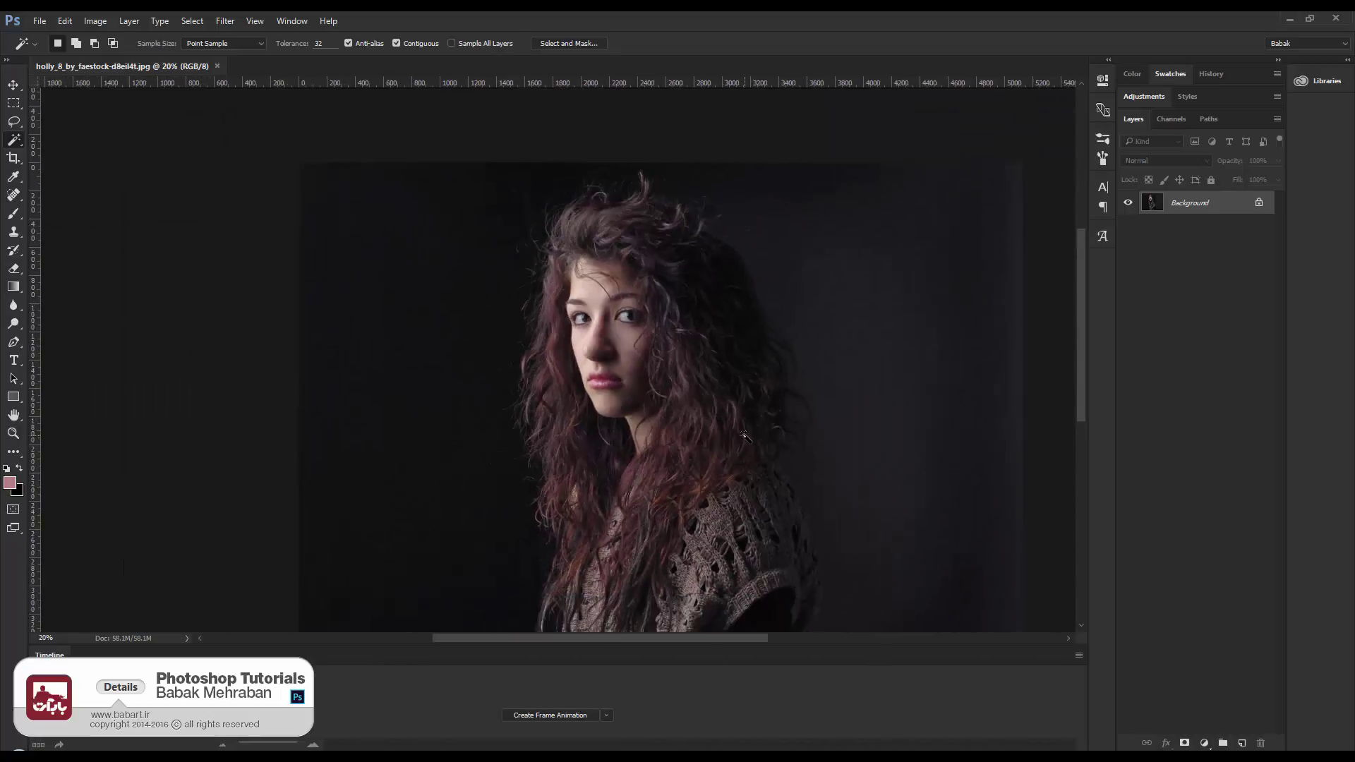
left_click(1078, 655)
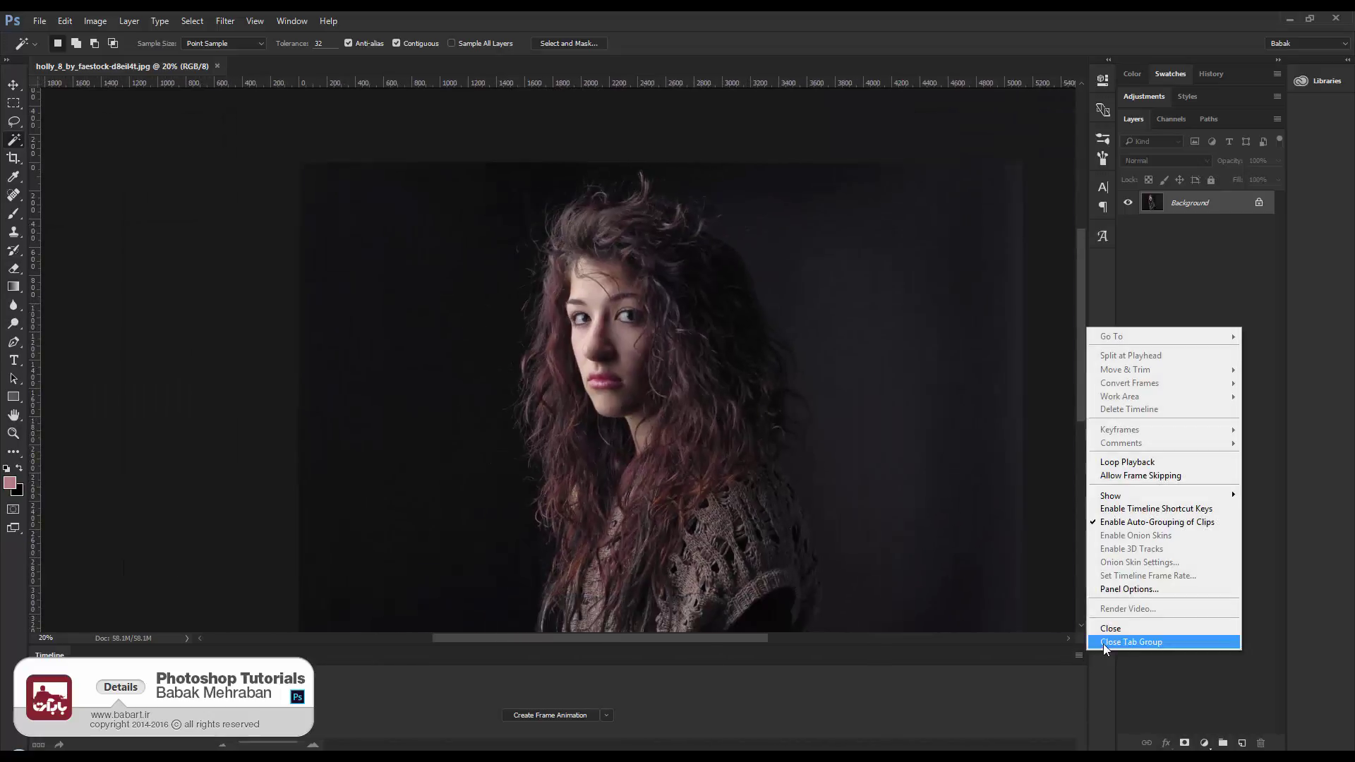
left_click(1103, 644)
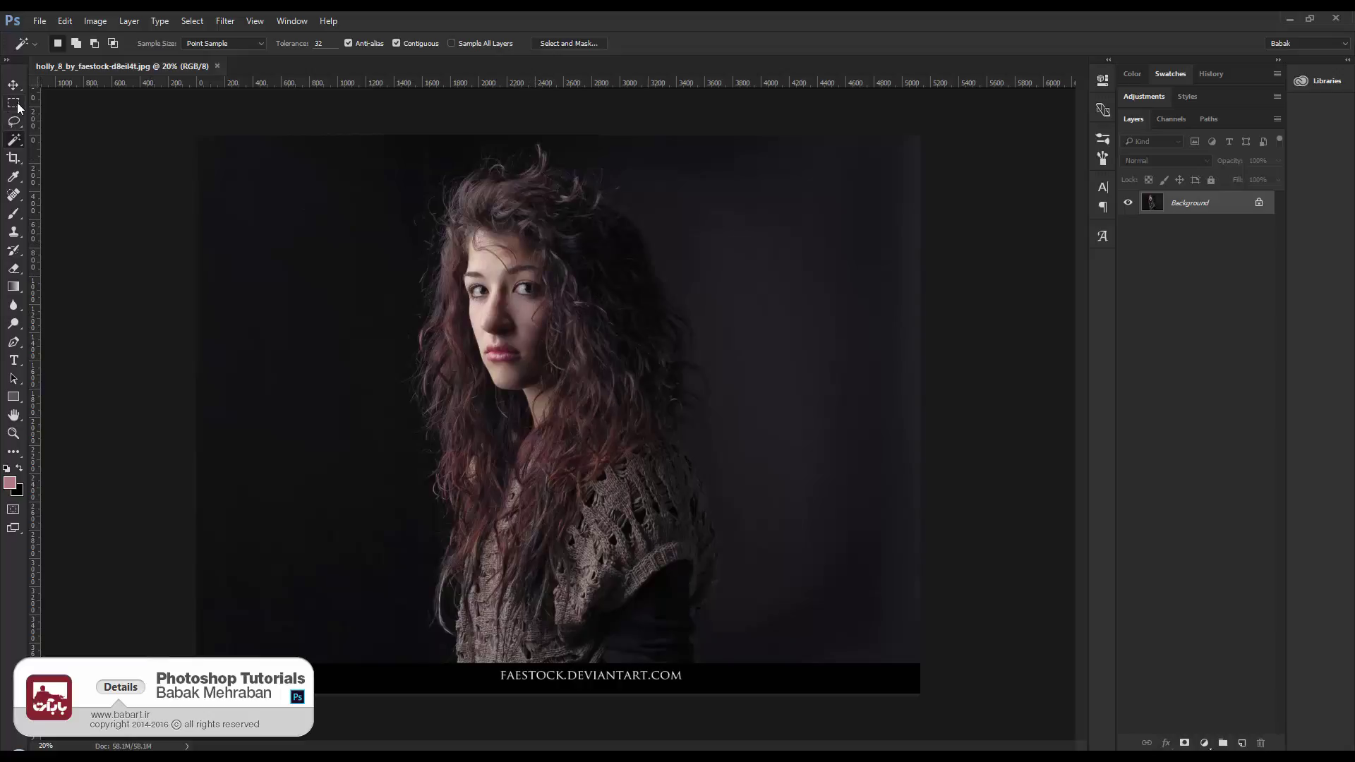
Crop the photo tightly around the woman on both sides and cut off the FAESTOCK.DEVIANTART.COM caption strip
left_click(14, 157)
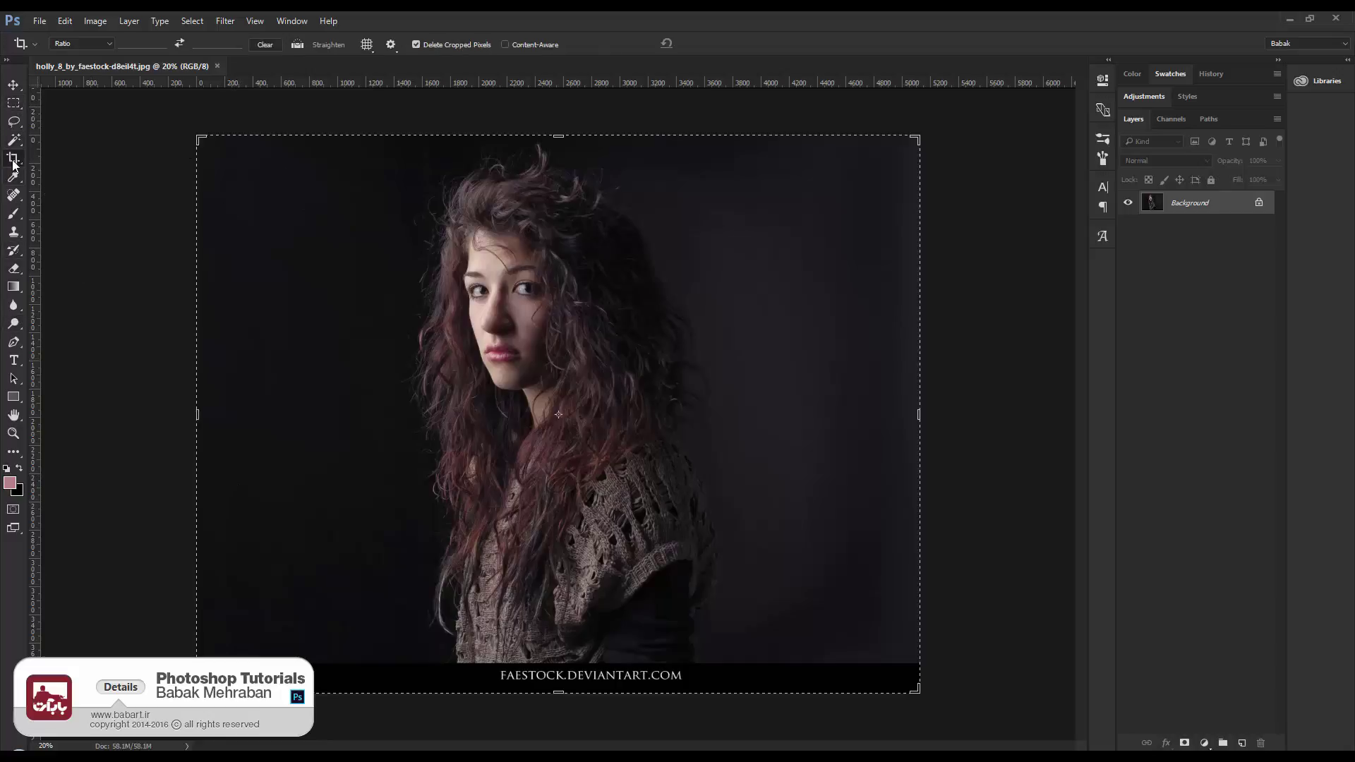
left_click_drag(207, 413, 298, 404)
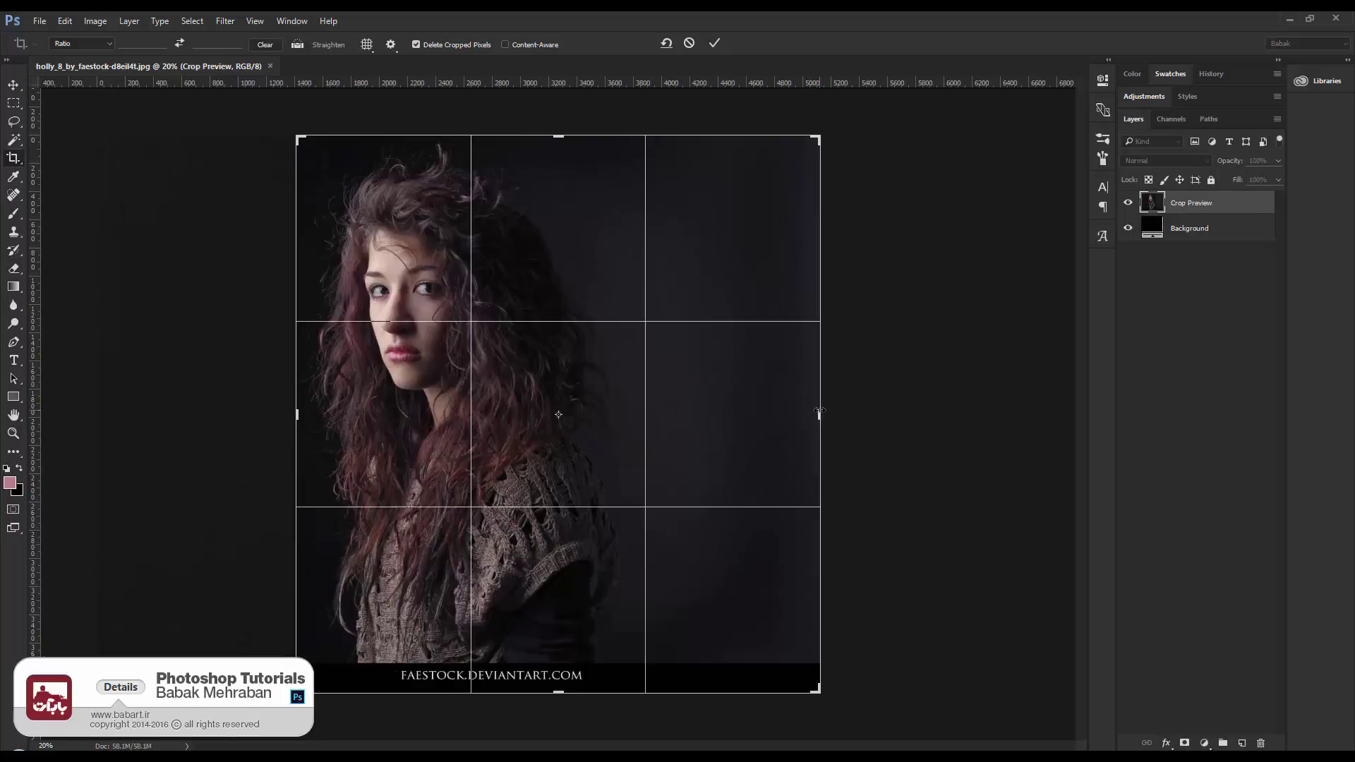
left_click_drag(819, 411, 723, 409)
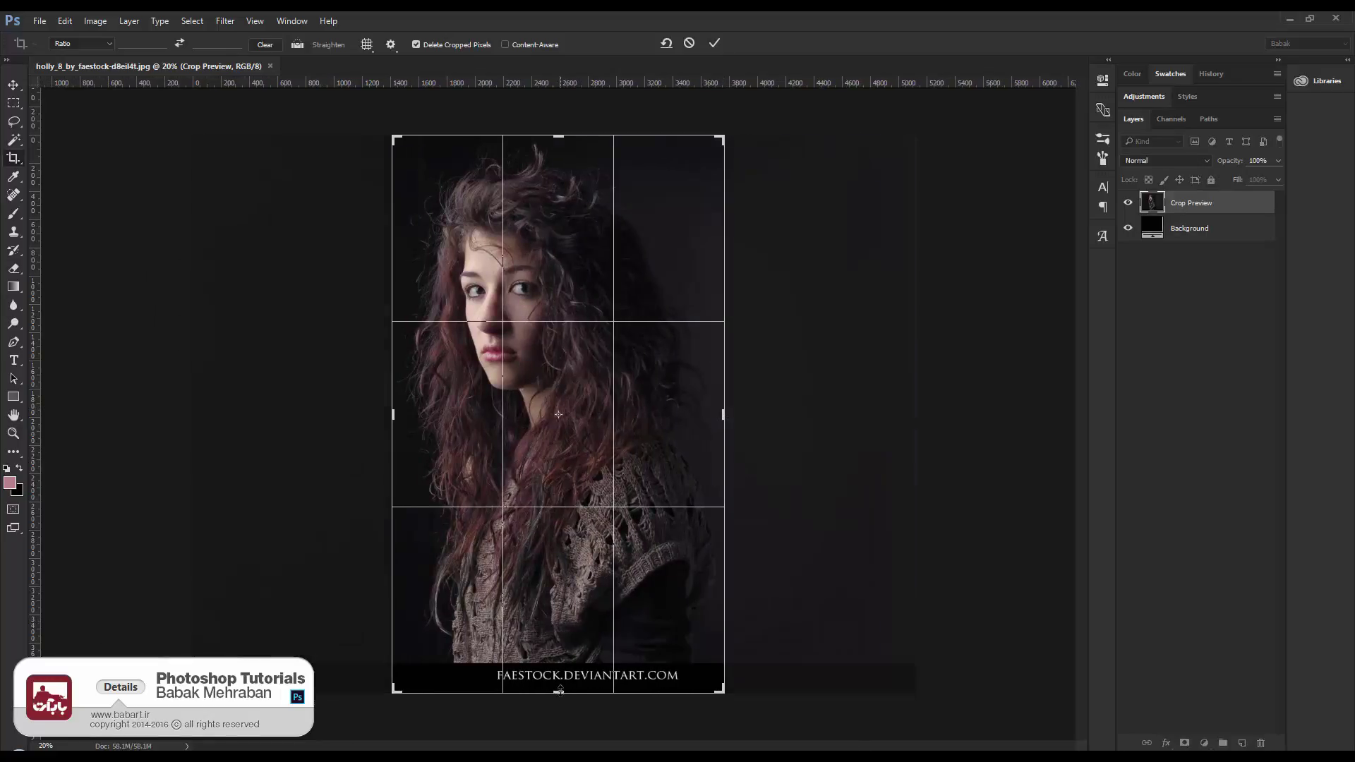
left_click_drag(560, 691, 559, 674)
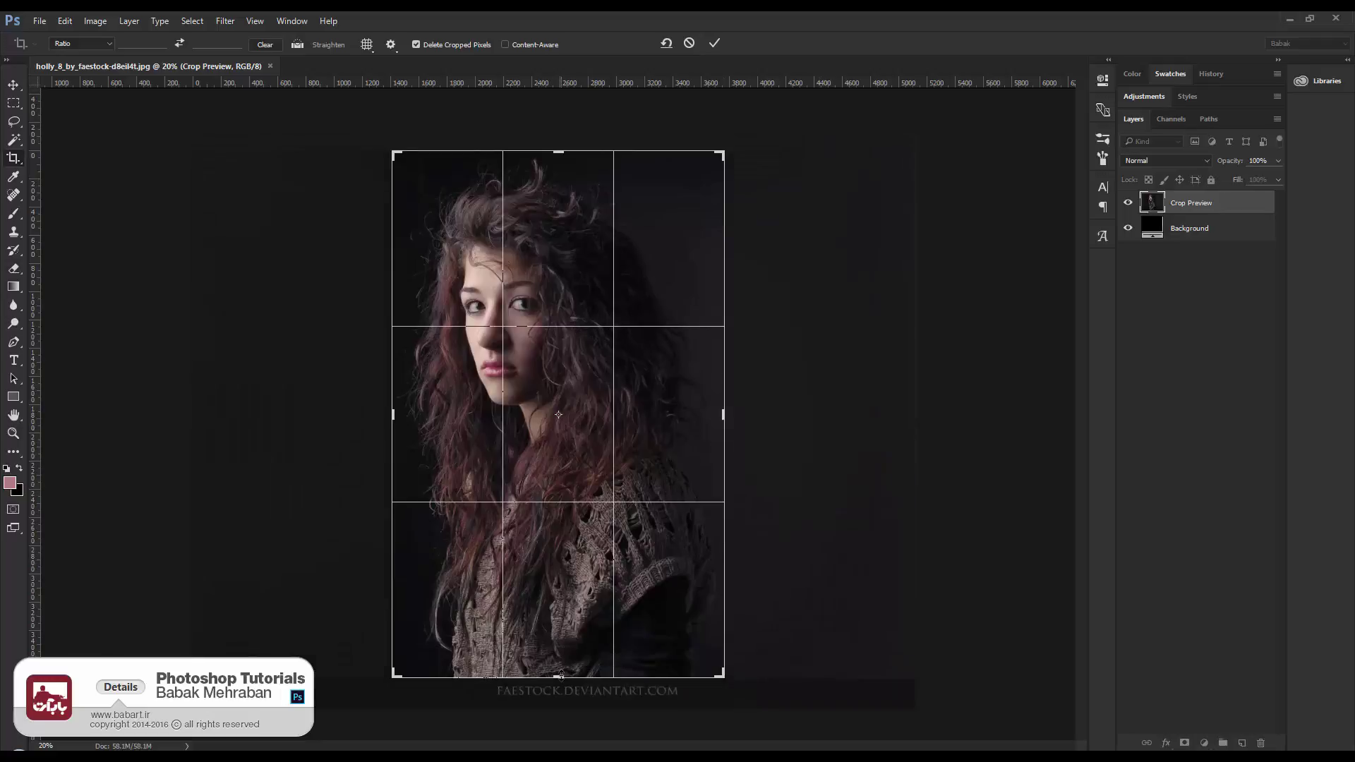
left_click(715, 44)
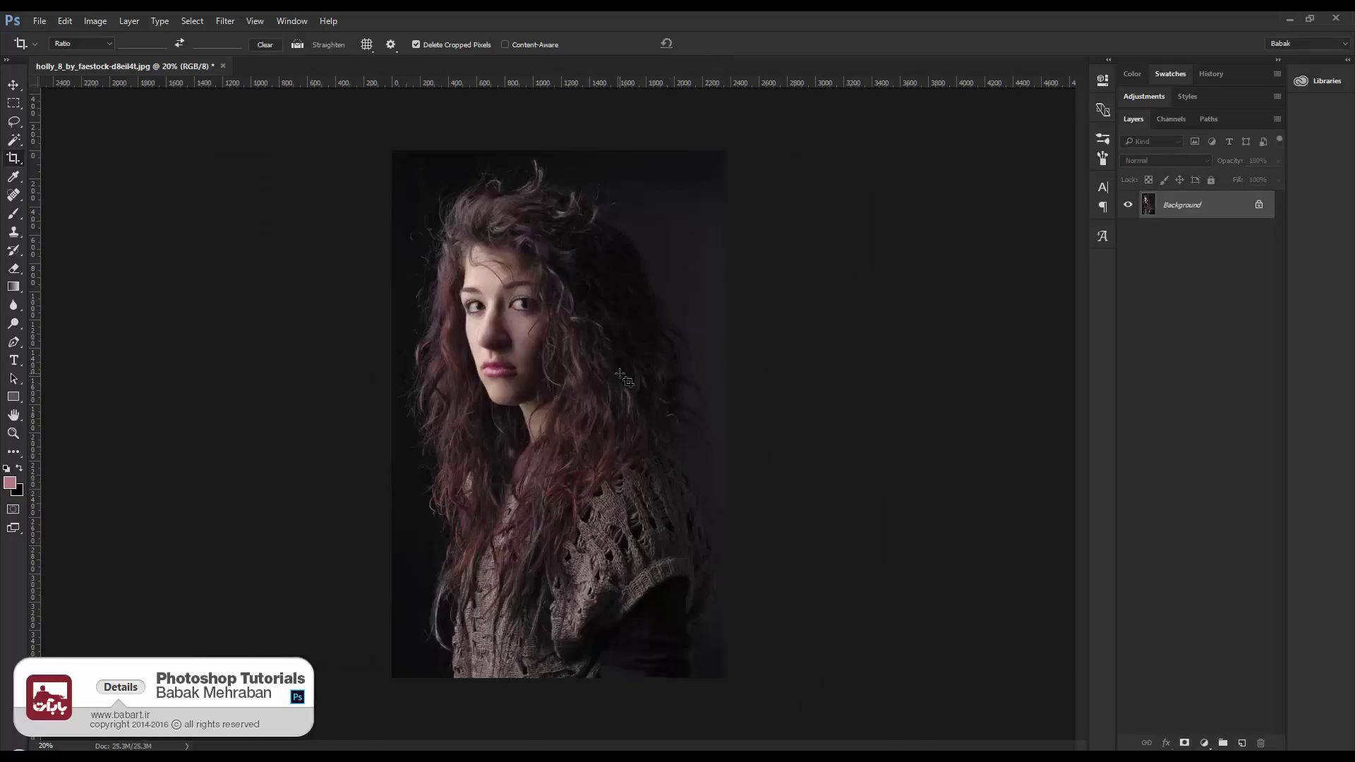
left_click(14, 85)
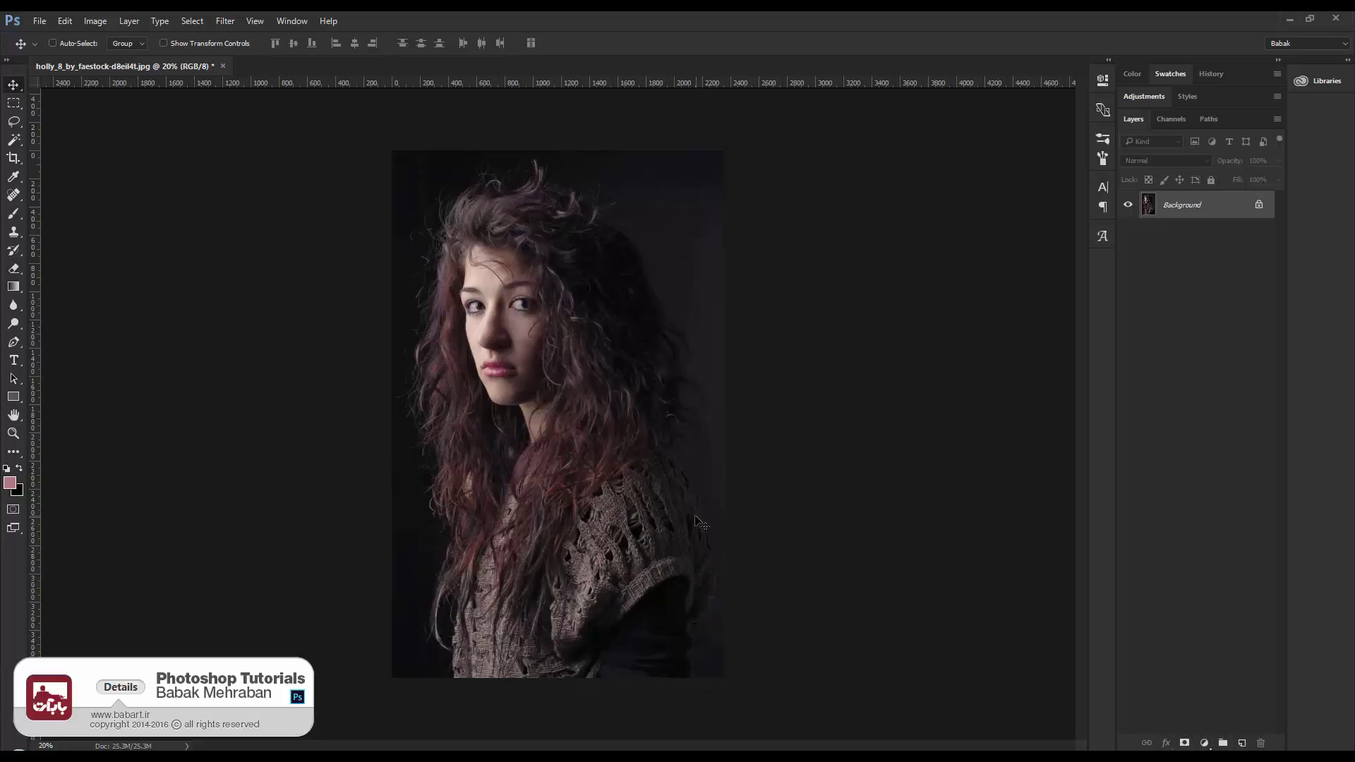
Start a Pen tool path below the photo's bottom edge and trace upward along the dark sleeve's outer edge
scroll(699, 523, "up", 2)
scroll(614, 487, "down", 4)
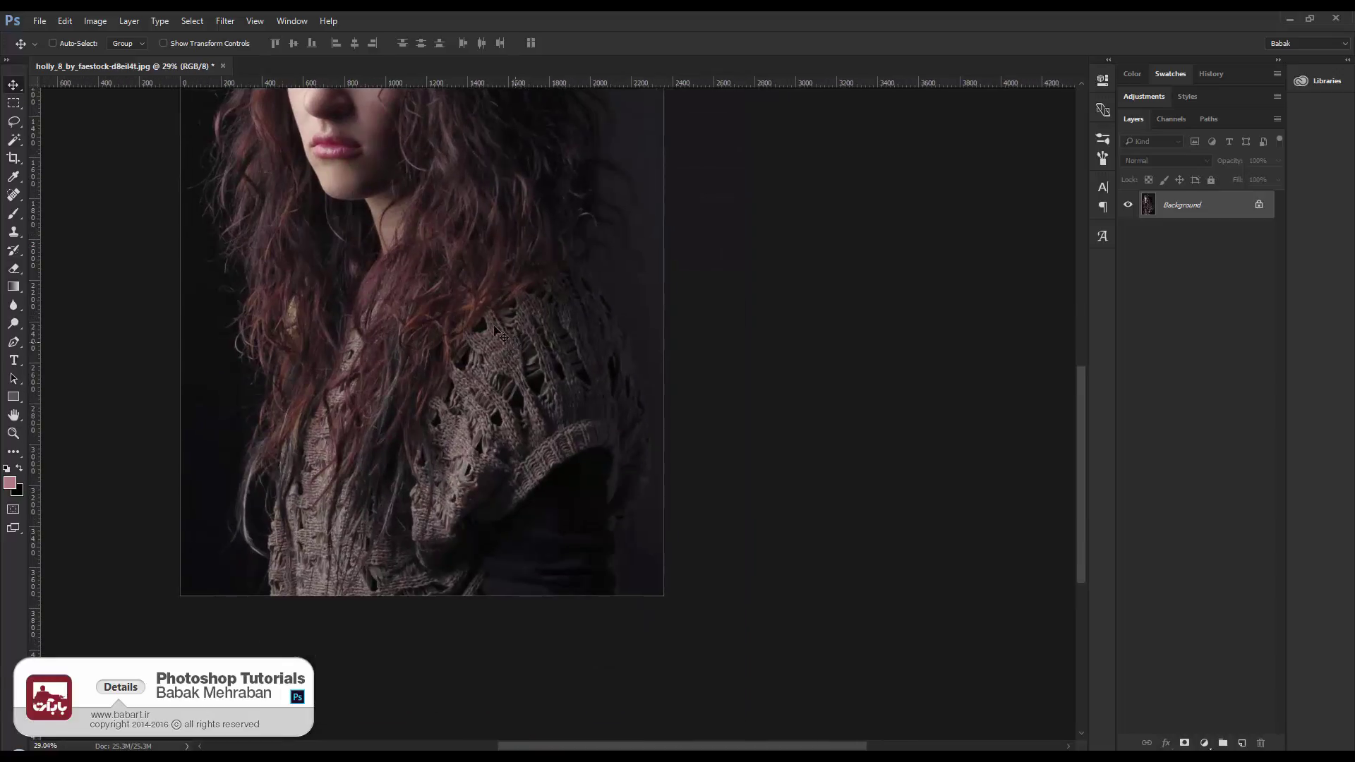
left_click(14, 342)
scroll(629, 607, "up", 4)
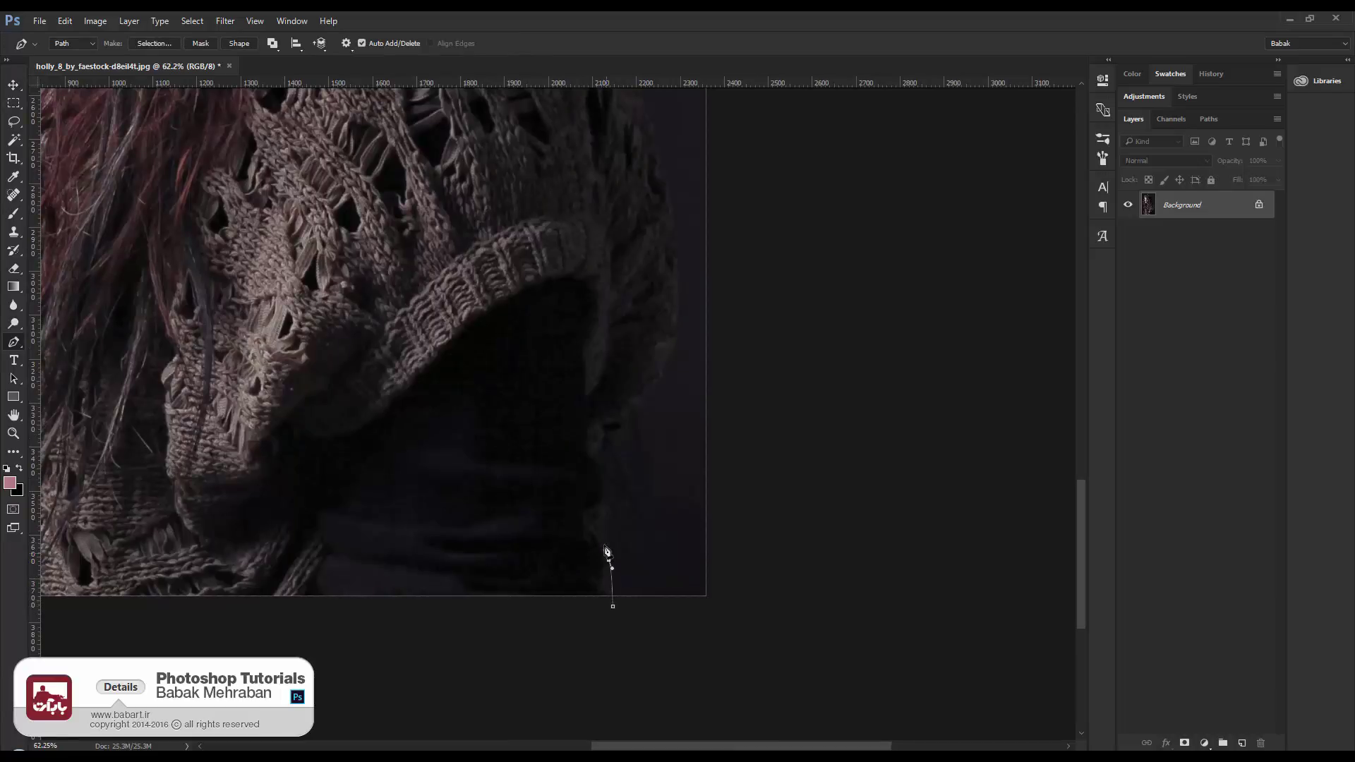
left_click_drag(607, 552, 653, 402)
left_click(627, 435)
scroll(660, 629, "up", 2)
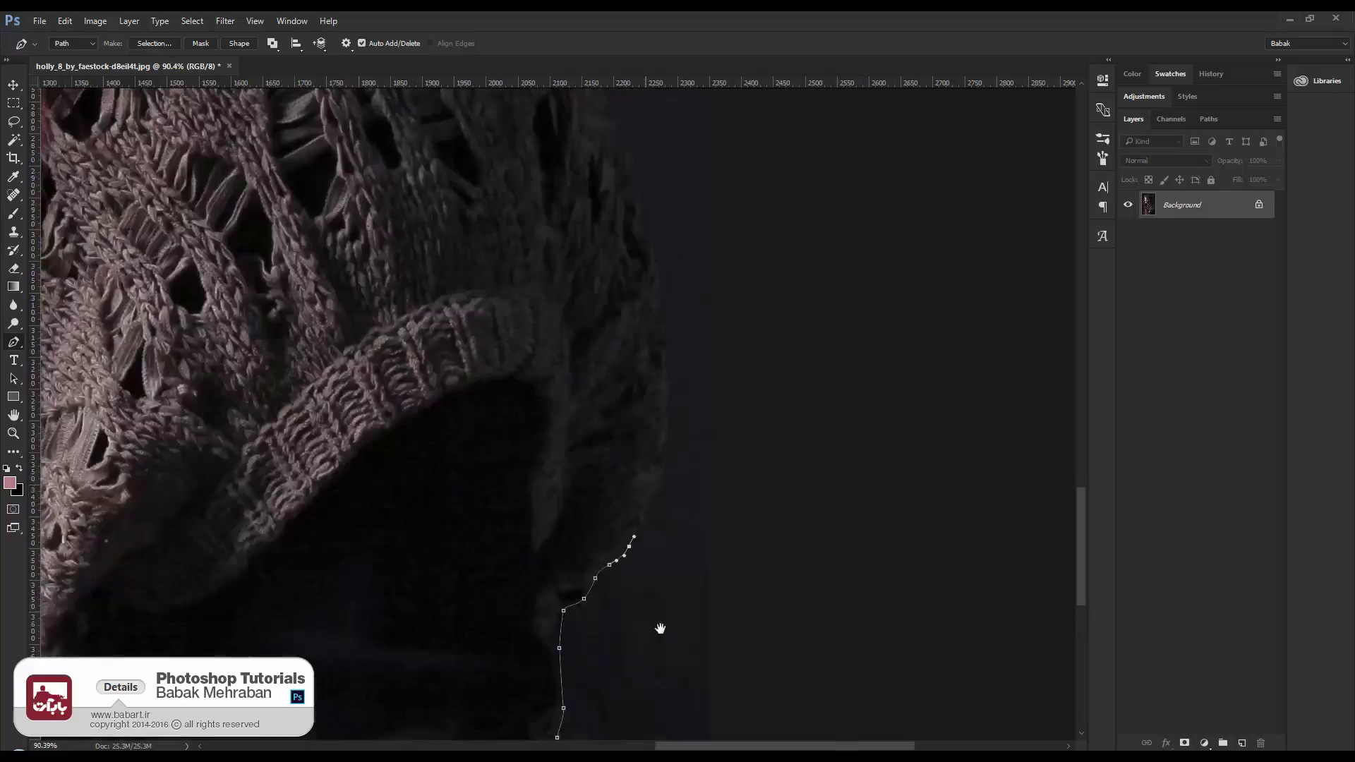
Extend the path closely along the outer edge of the knitted sweater, from the sleeve opening up to the shoulder
left_click_drag(660, 628, 670, 711)
left_click(663, 572)
left_click(676, 544)
left_click(676, 484)
left_click(676, 450)
left_click(670, 401)
left_click(666, 350)
left_click(663, 327)
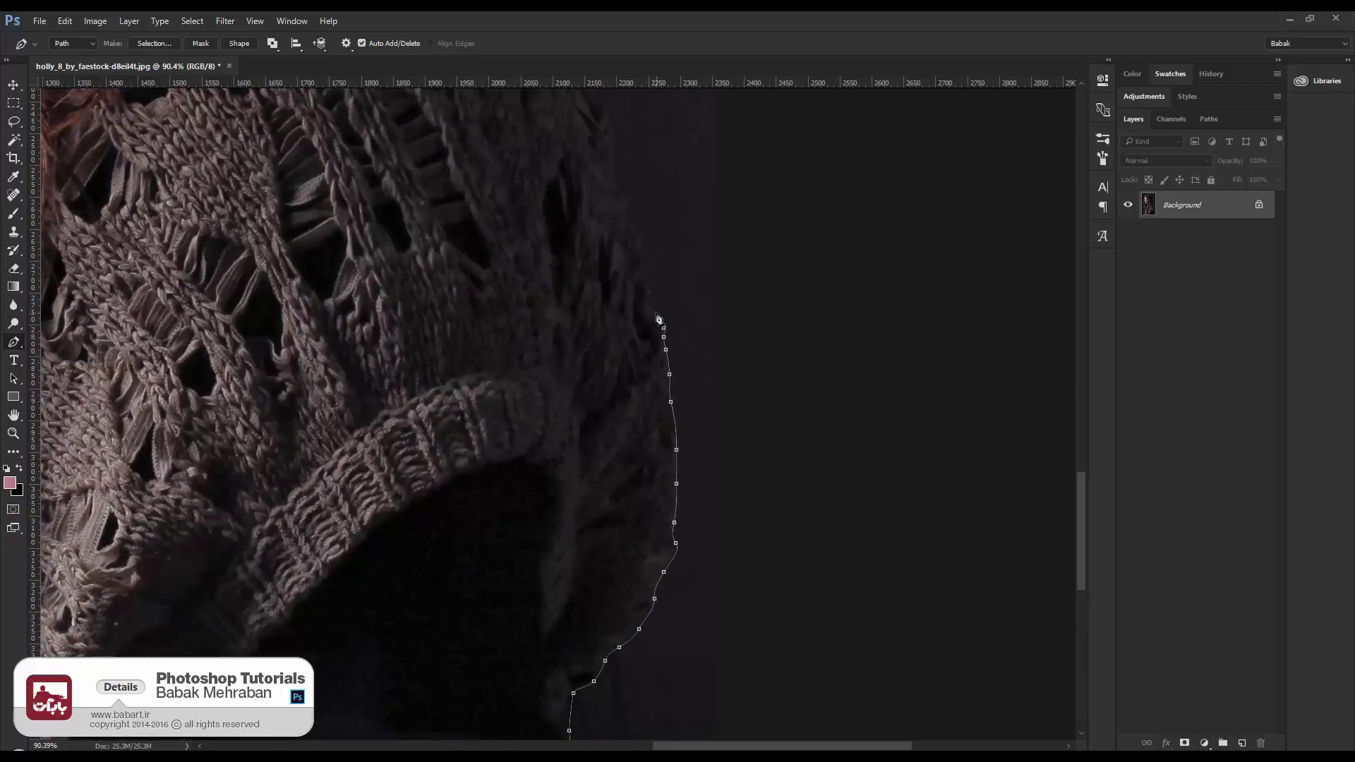
left_click(655, 307)
left_click(641, 273)
left_click(634, 222)
left_click_drag(633, 222, 657, 532)
left_click(640, 491)
left_click(618, 411)
left_click(588, 347)
left_click(549, 282)
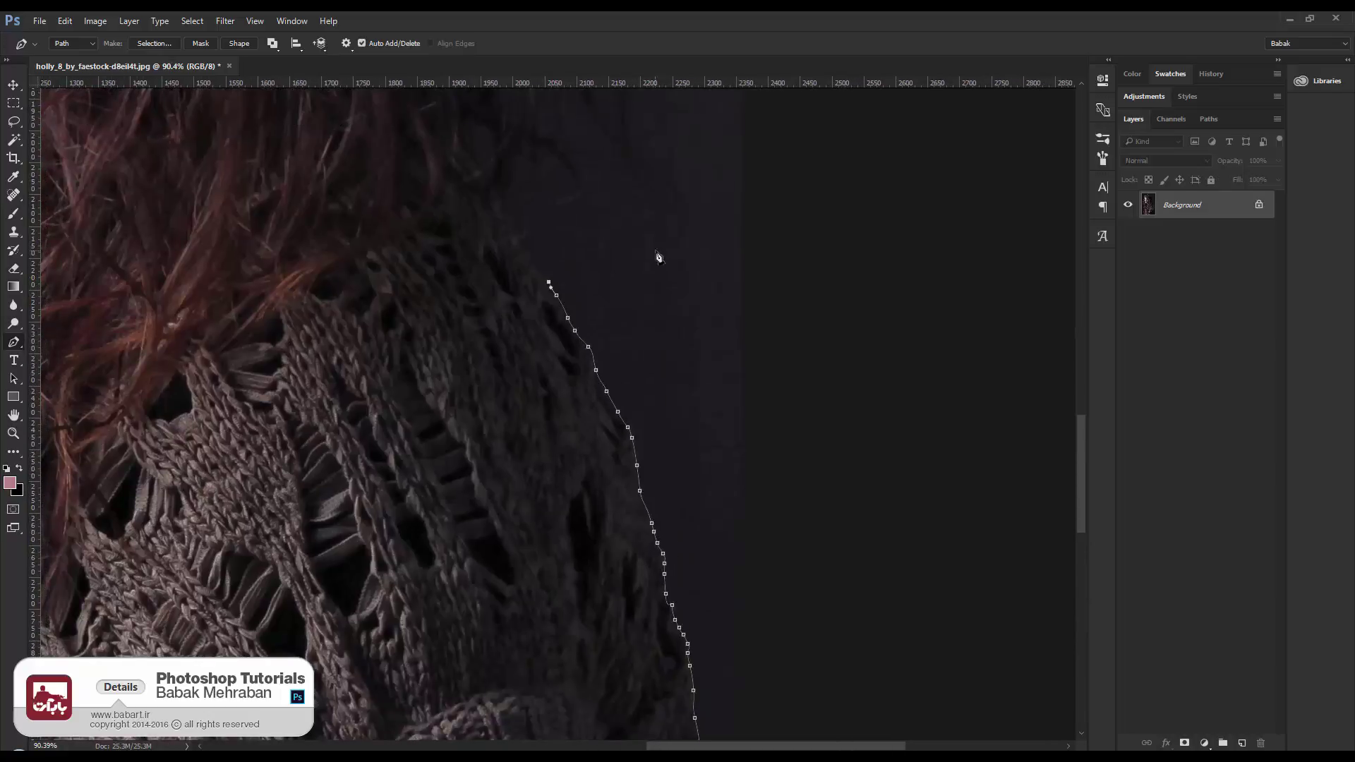
Continue the path loosely around the hair, over the head and down the woman's far side toward the photo's bottom edge
scroll(657, 256, "down", 3)
scroll(614, 565, "up", 8)
scroll(725, 317, "left", 6)
left_click(777, 318)
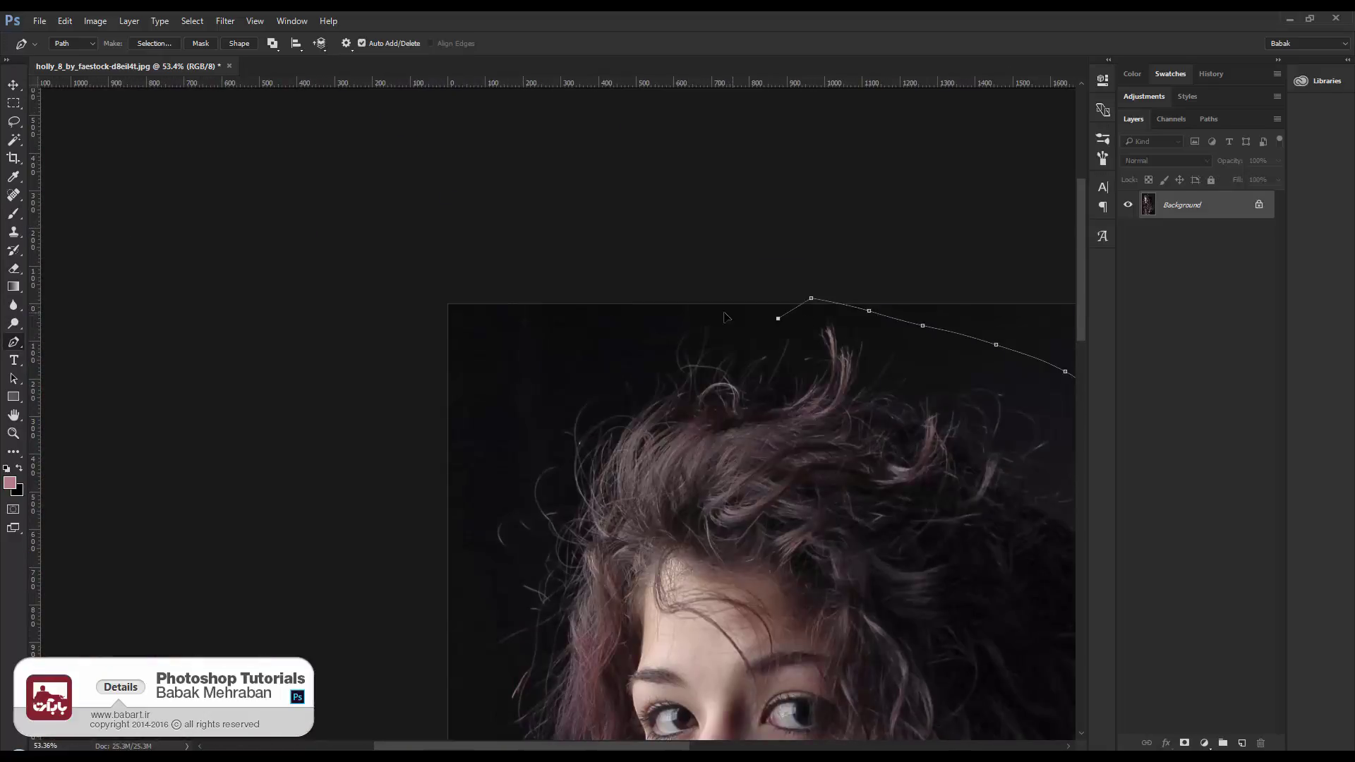
left_click(540, 370)
left_click_drag(474, 643, 502, 135)
left_click(502, 506)
left_click(596, 596)
left_click_drag(595, 596, 602, 391)
left_click(569, 452)
left_click_drag(616, 452, 616, 321)
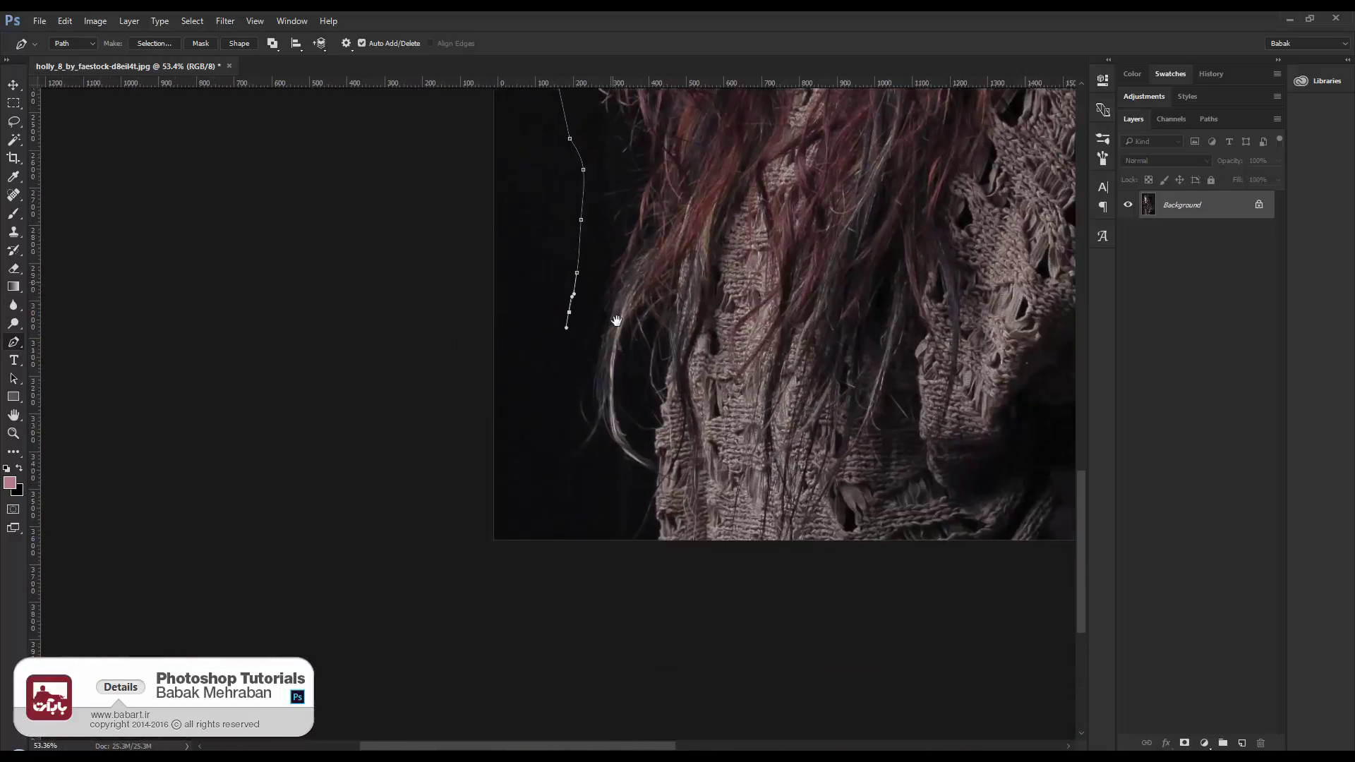
left_click(542, 455)
Loop the path around the outside of the whole canvas and close it at its starting point
scroll(647, 620, "down", 4)
left_click(414, 652)
left_click(321, 484)
left_click(337, 273)
left_click(394, 149)
left_click(603, 129)
left_click_drag(729, 663, 760, 640)
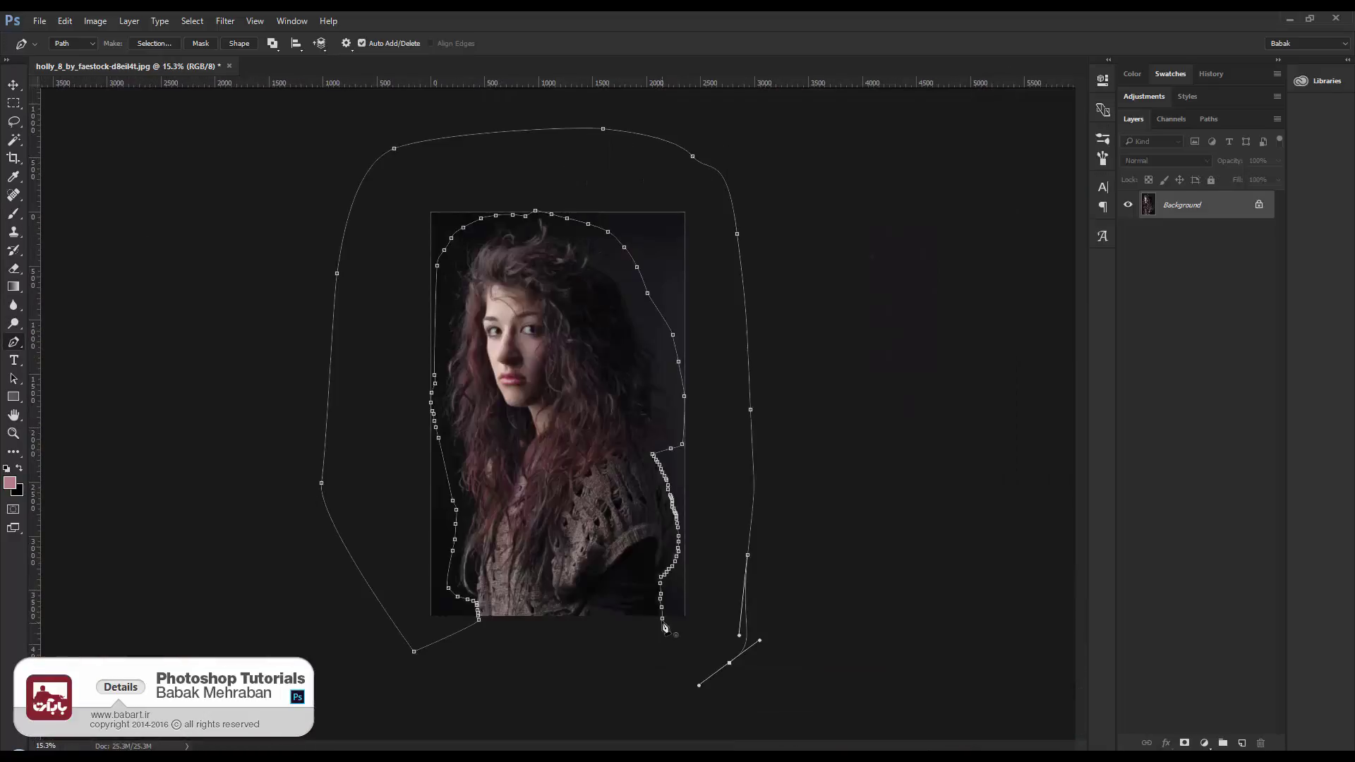
left_click(664, 625)
Convert the closed path into a new anti-aliased selection
right_click(494, 171)
right_click(446, 227)
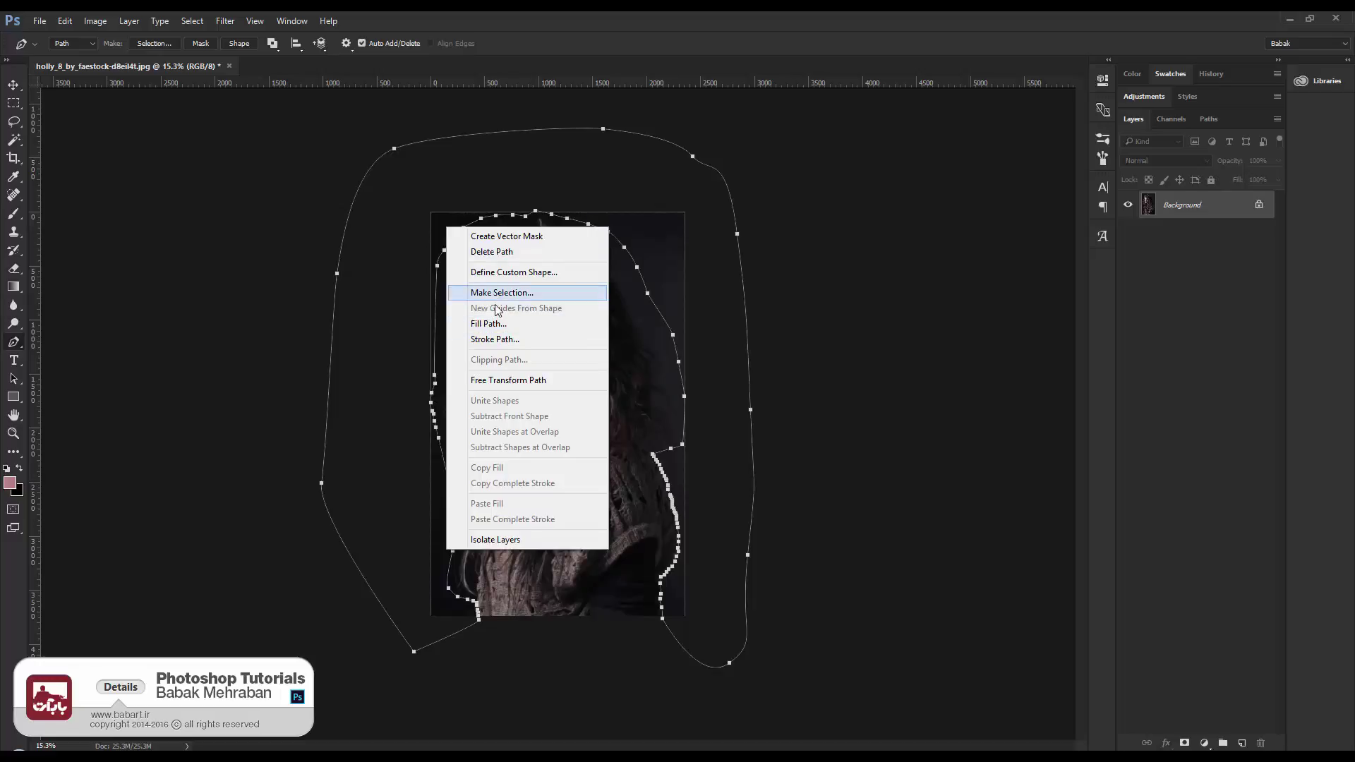
left_click(518, 292)
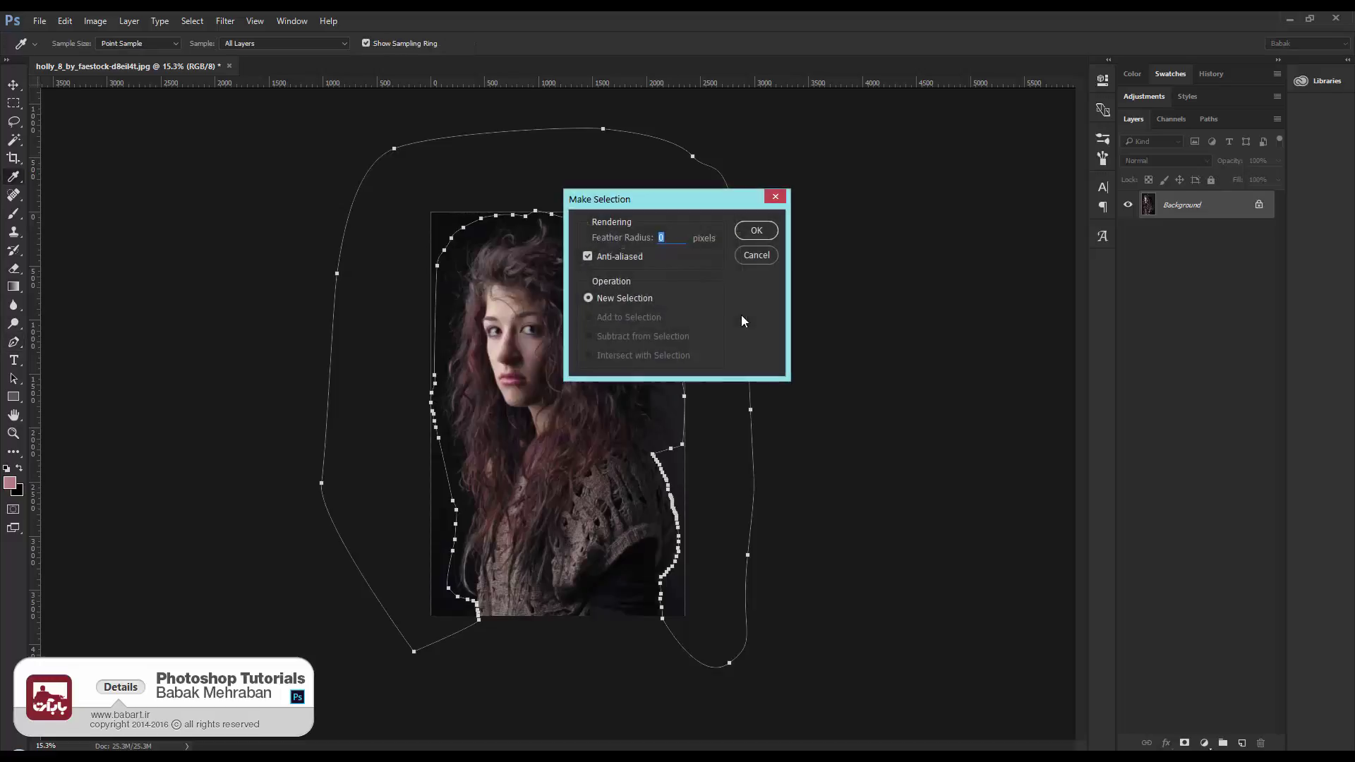
left_click_drag(745, 234, 588, 230)
left_click(772, 235)
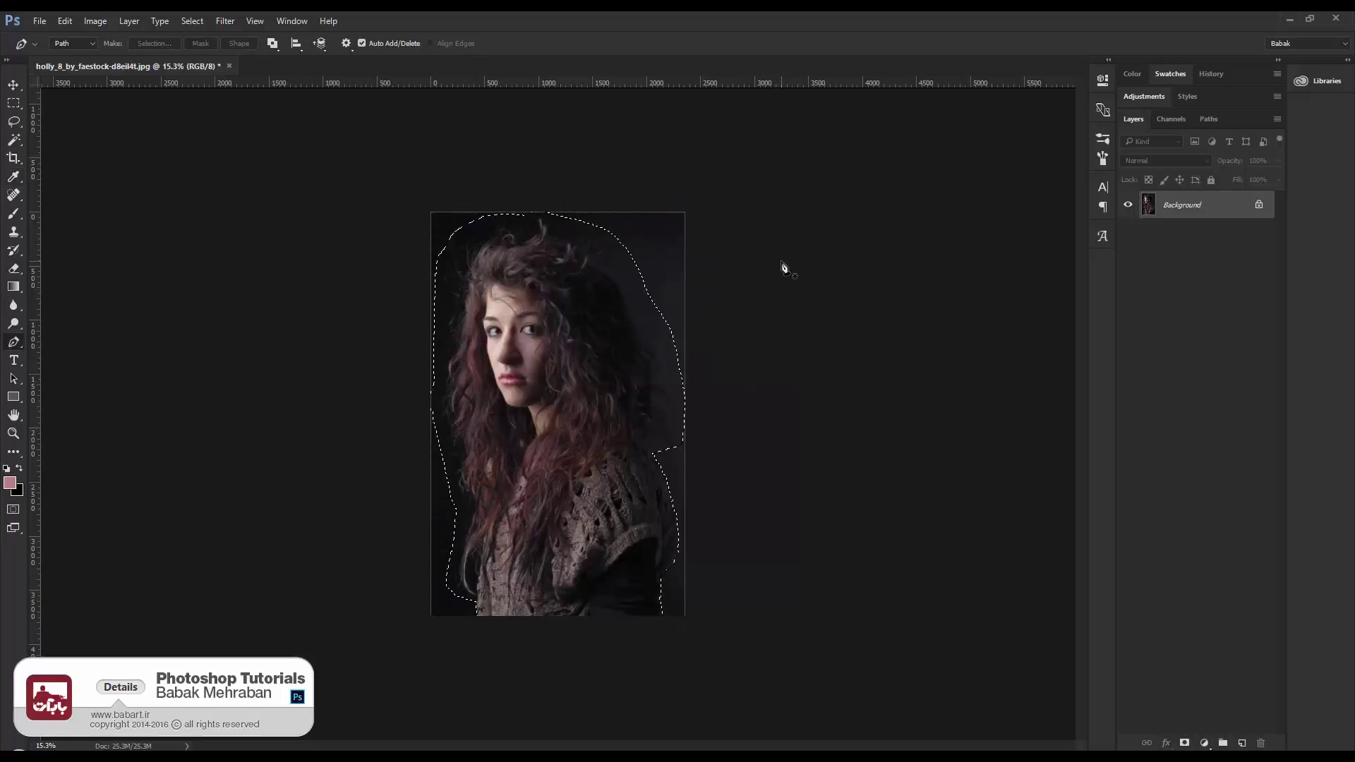
Add a layer mask from the selection and invert it to keep the woman and hide the outer background
left_click(1185, 743)
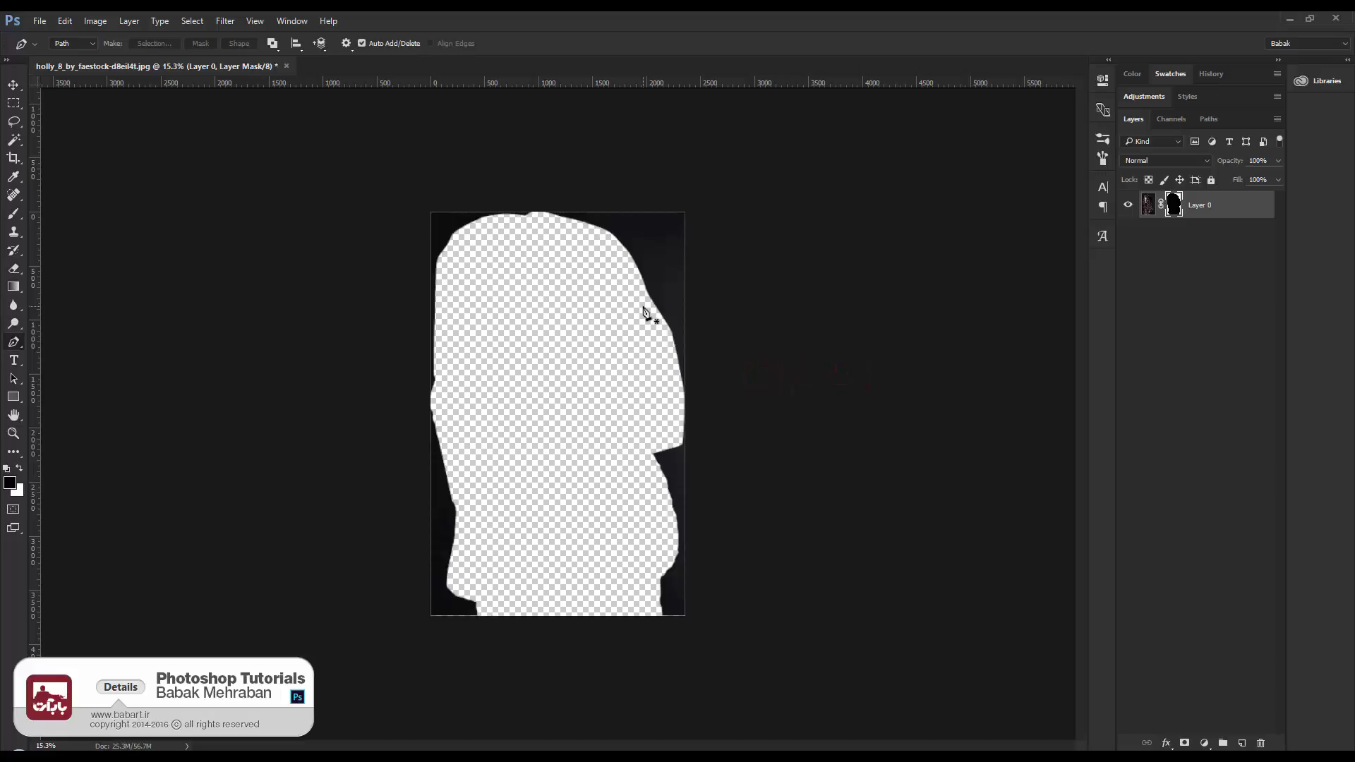
key("ctrl+i")
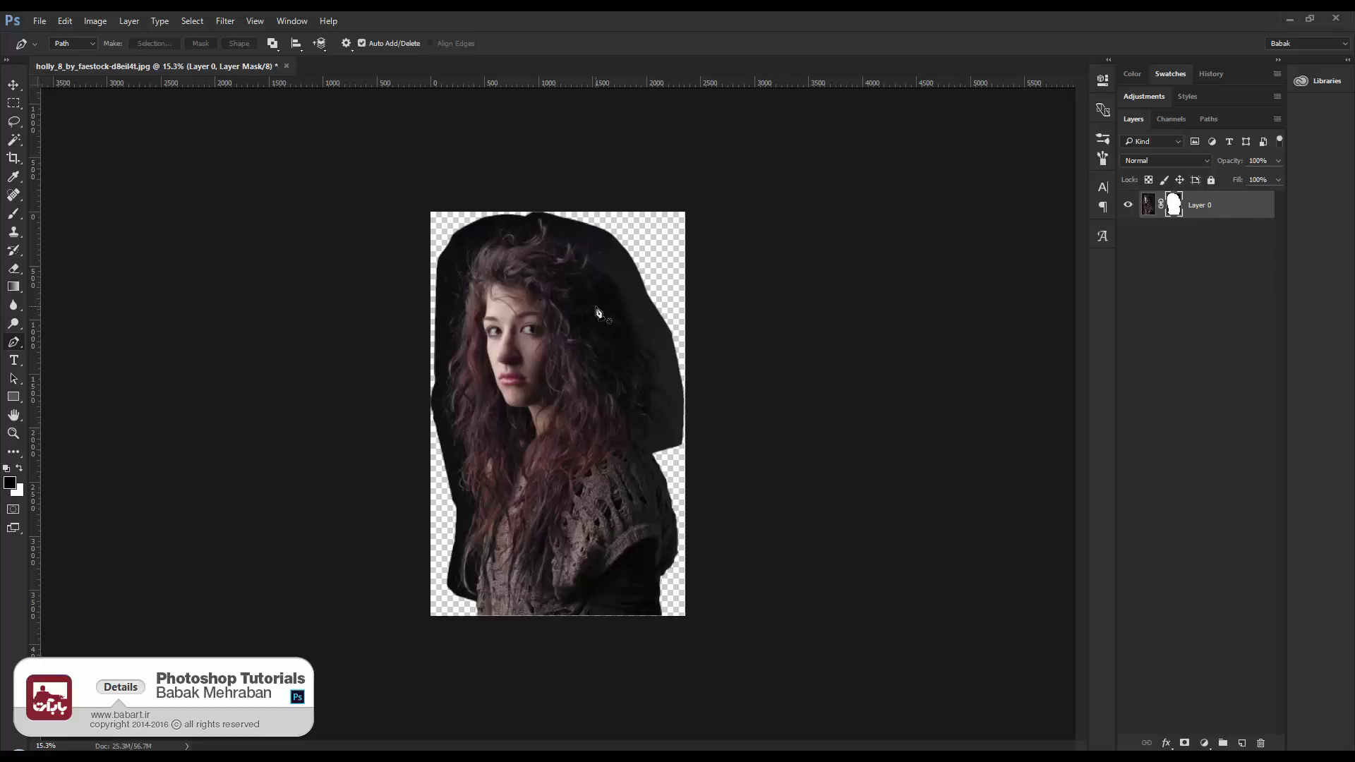
Duplicate the masked layer under the default name Layer 0 copy and hide the original Layer 0
right_click(1227, 210)
left_click(1128, 222)
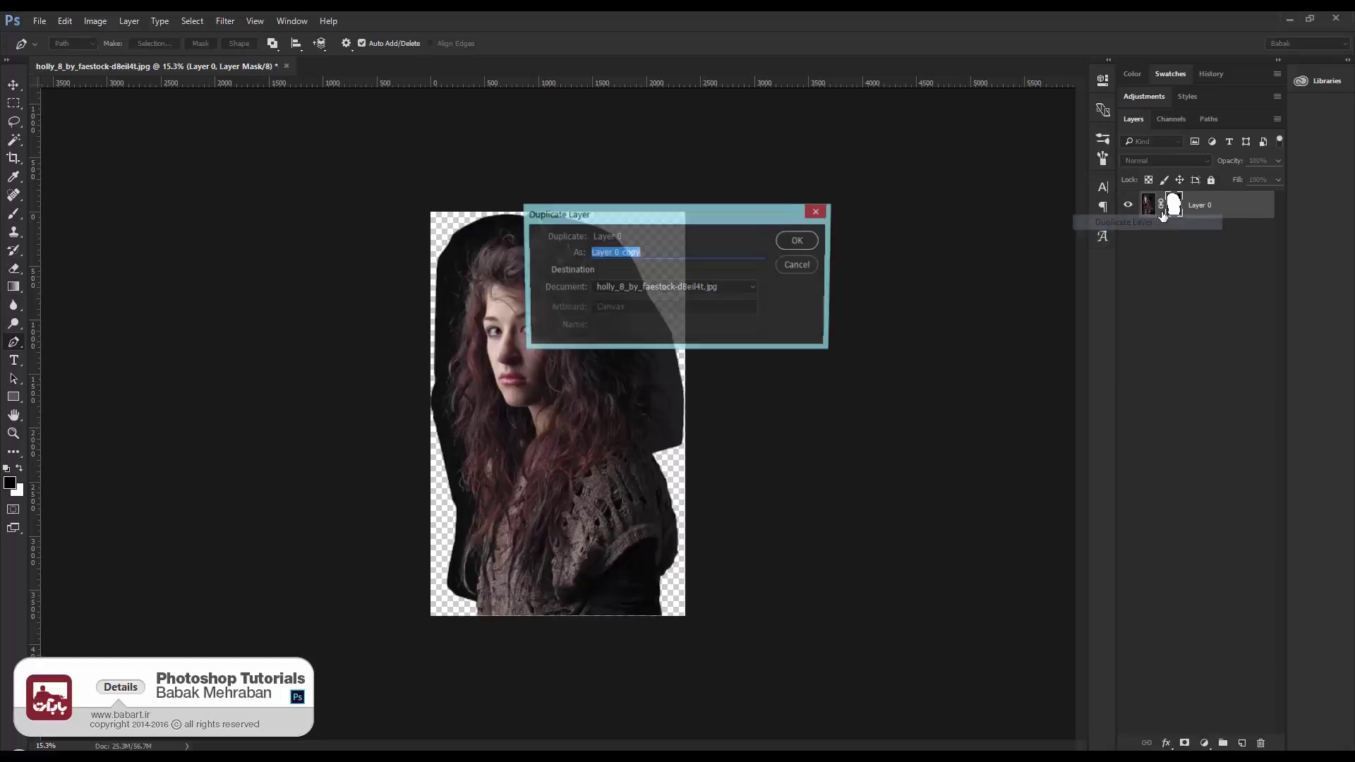
left_click(802, 240)
left_click(1128, 232)
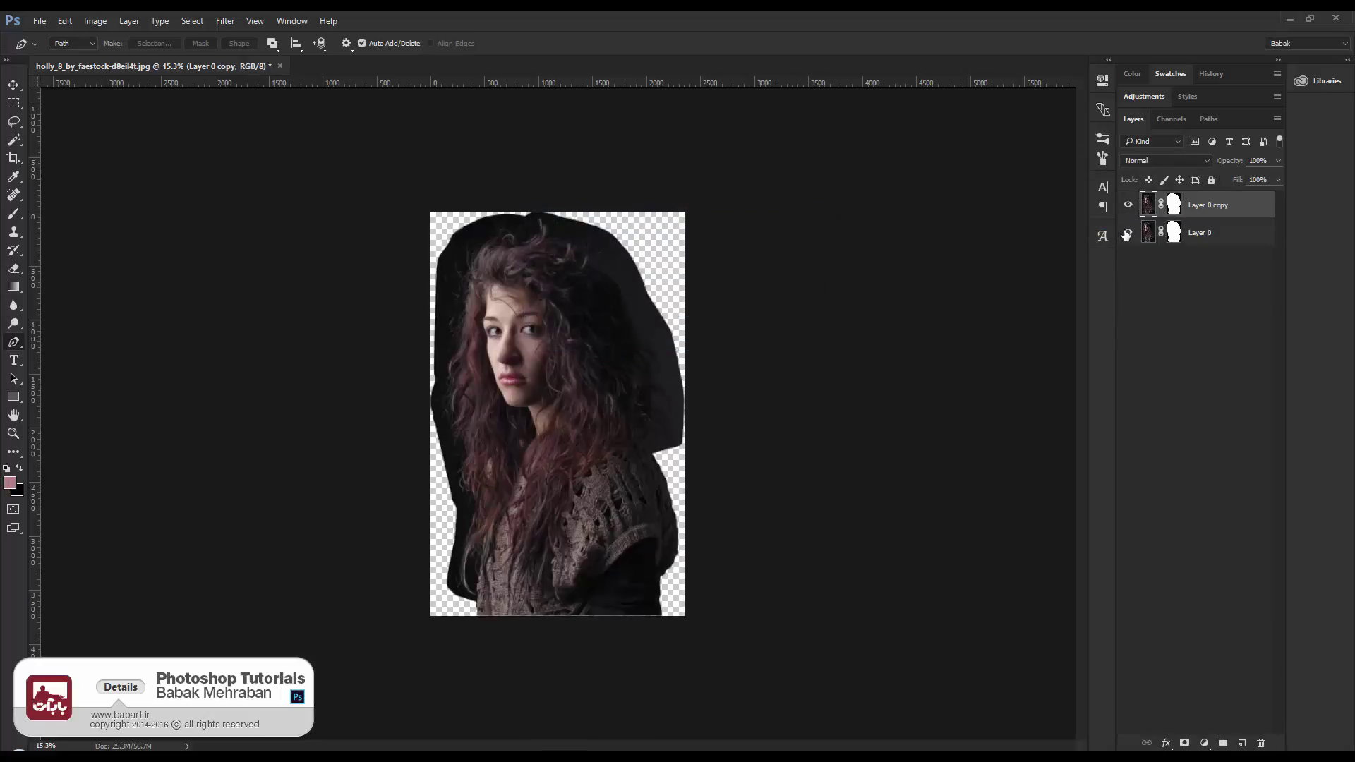
Apply the layer mask of Layer 0 copy permanently and switch to the Move tool
right_click(1175, 203)
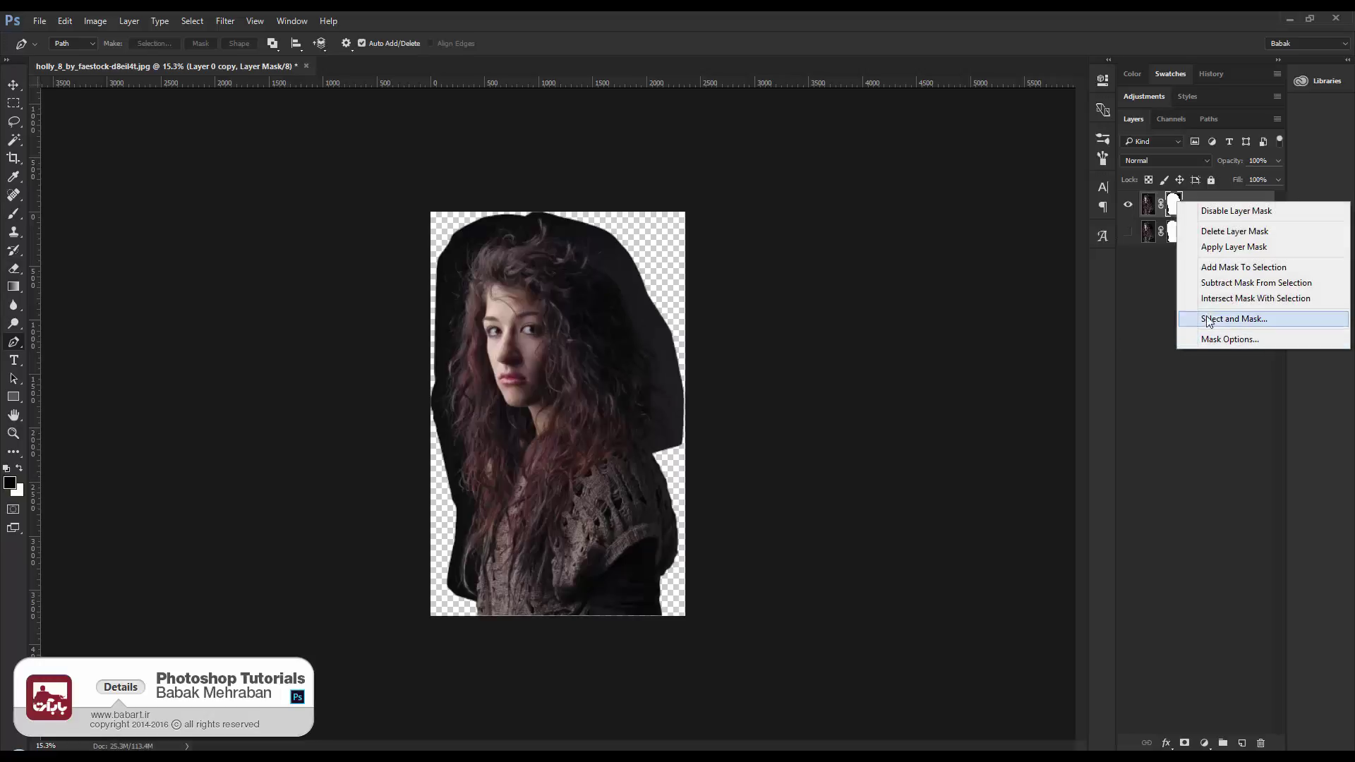
left_click(1226, 247)
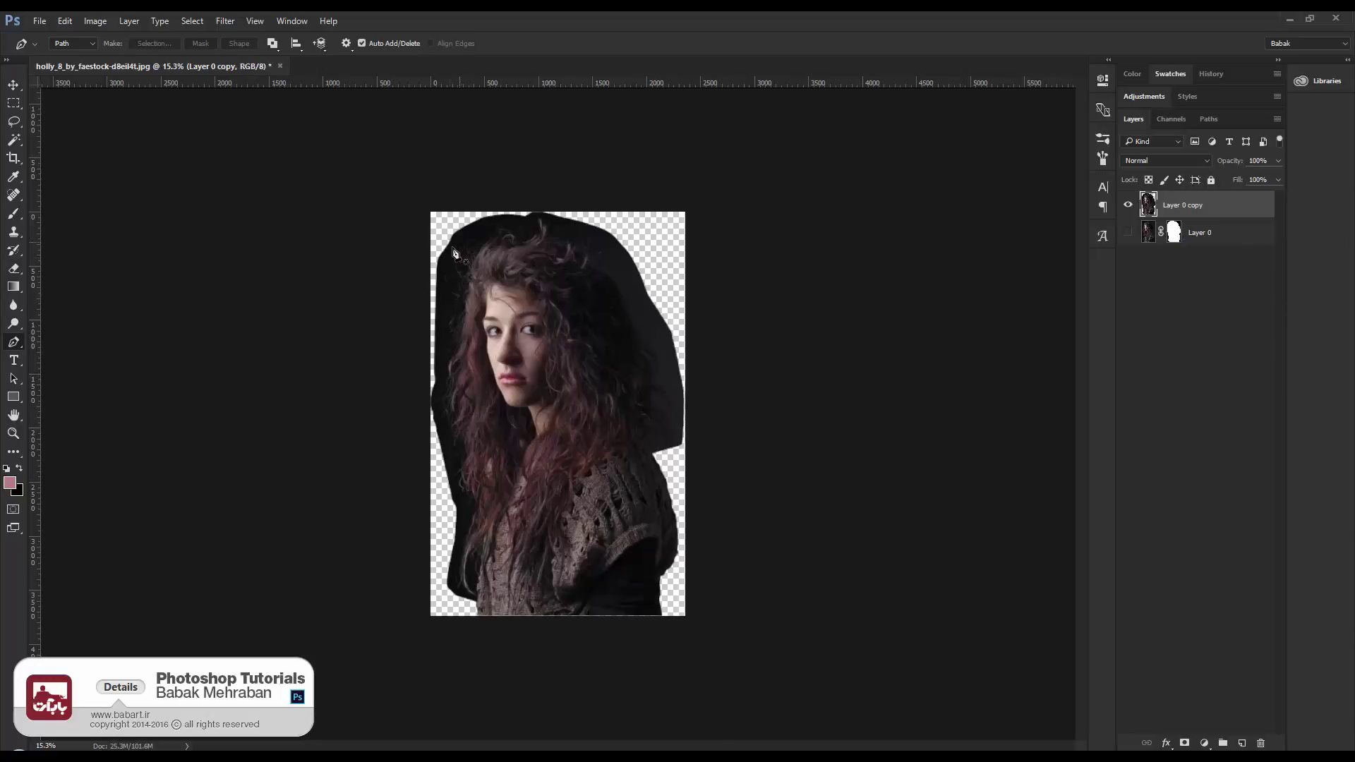
left_click(14, 85)
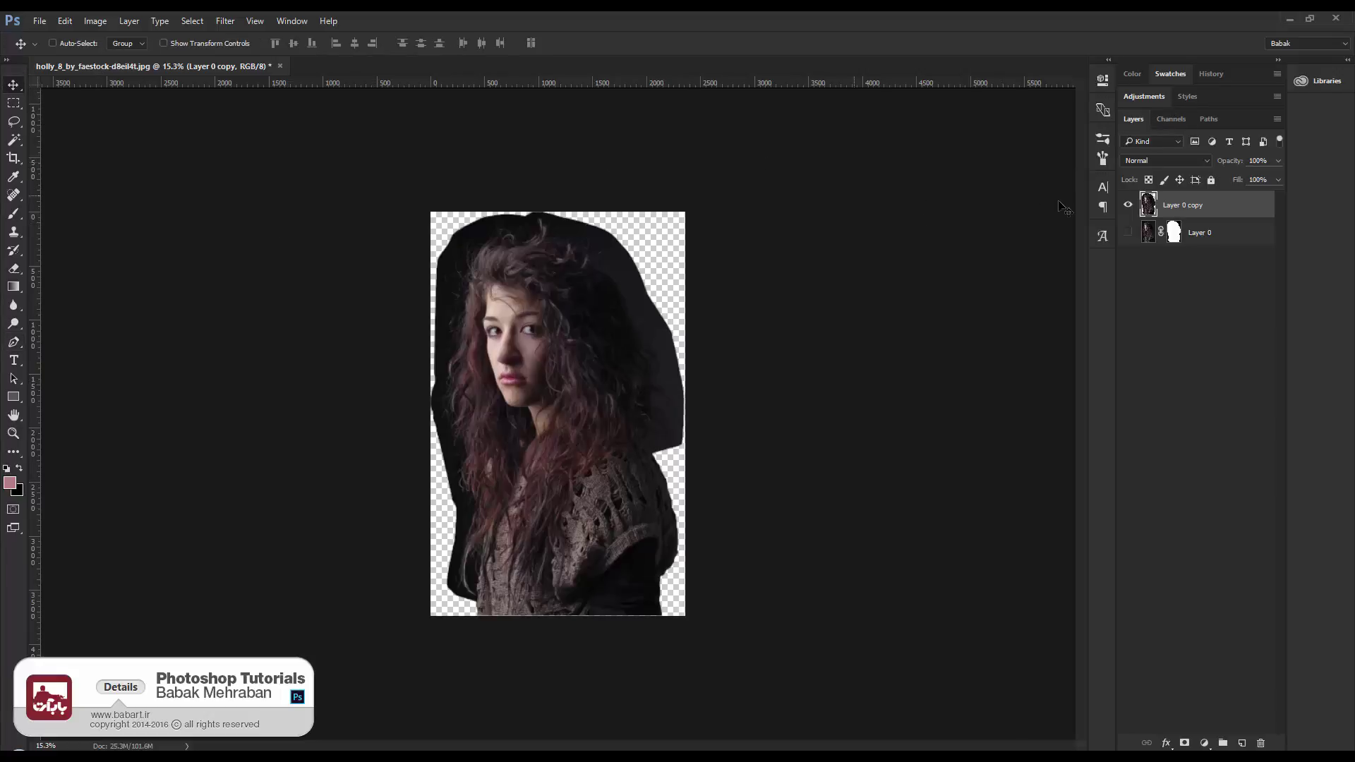
Compare the Red, Green and Blue channels one at a time and select the Red channel
left_click(1174, 120)
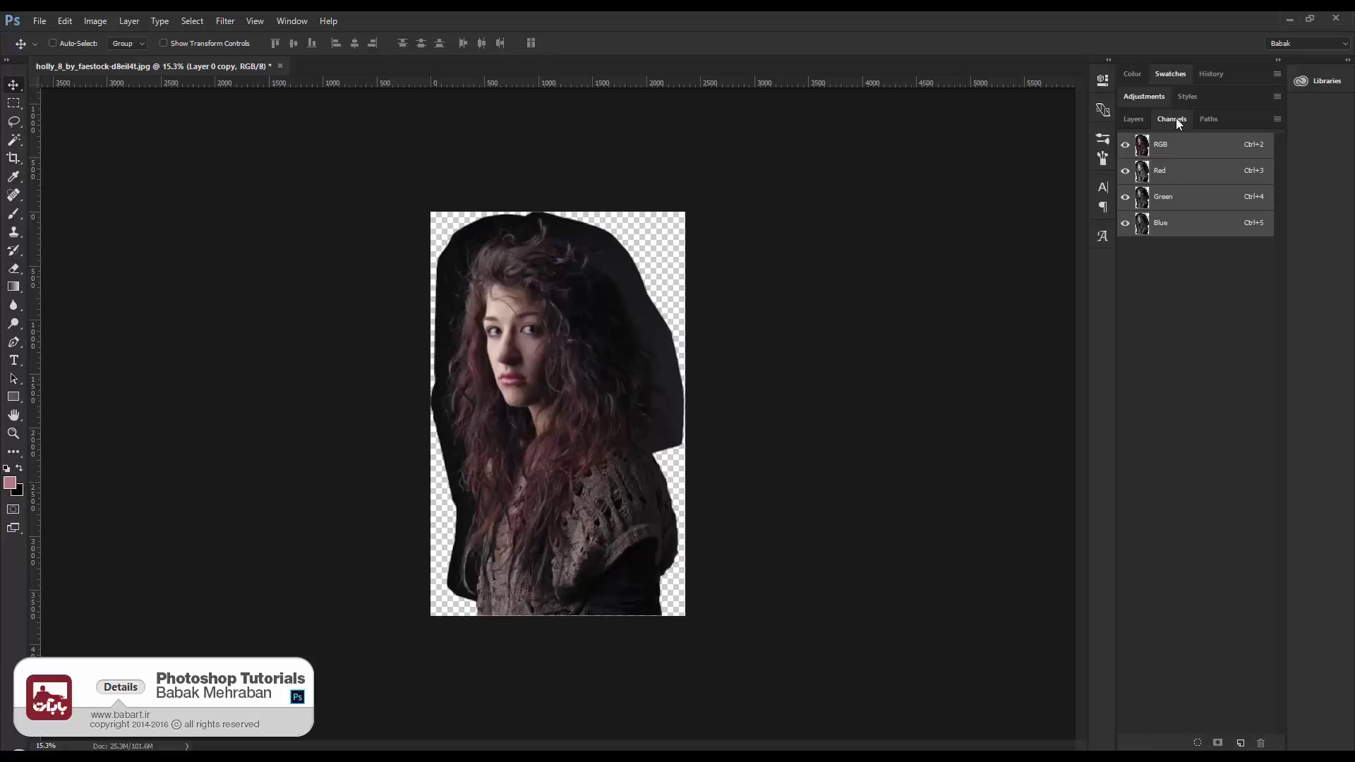
left_click(1141, 172)
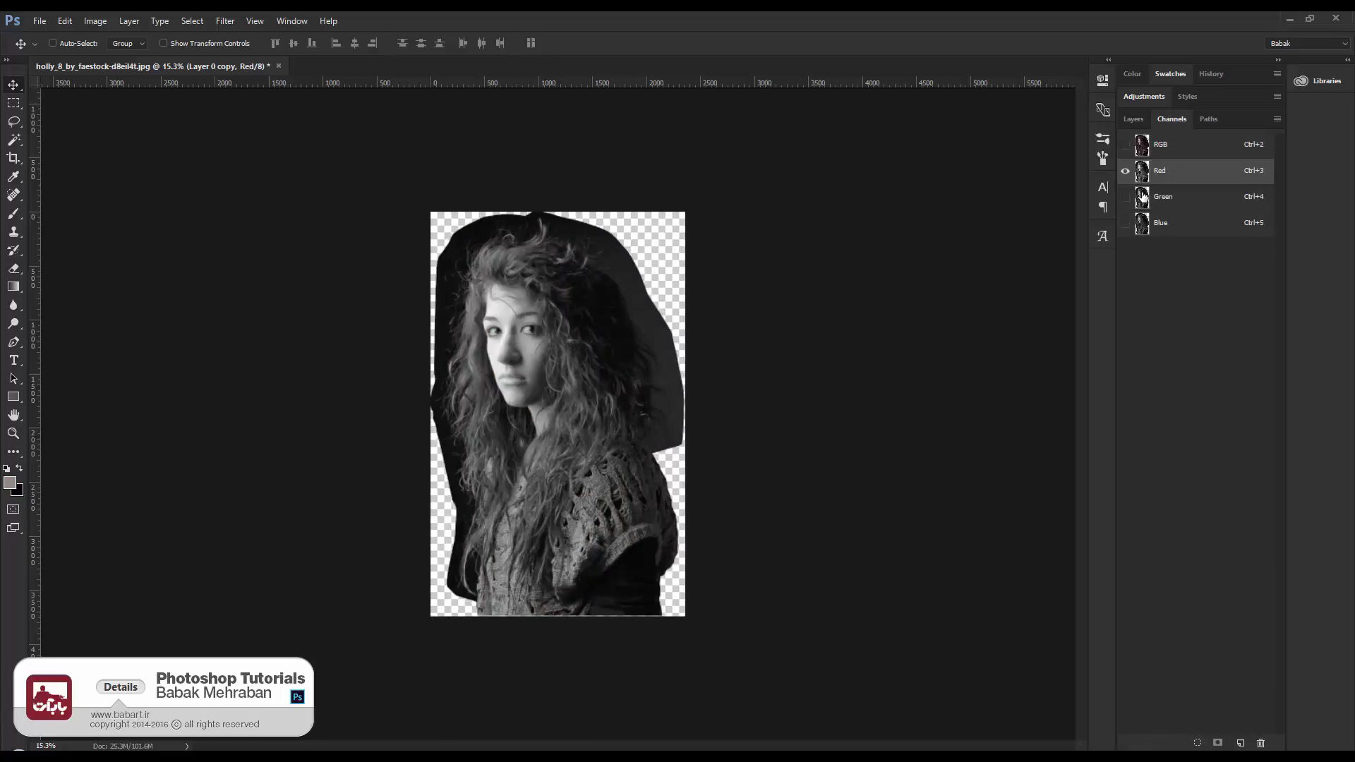
left_click(1143, 202)
left_click(1144, 225)
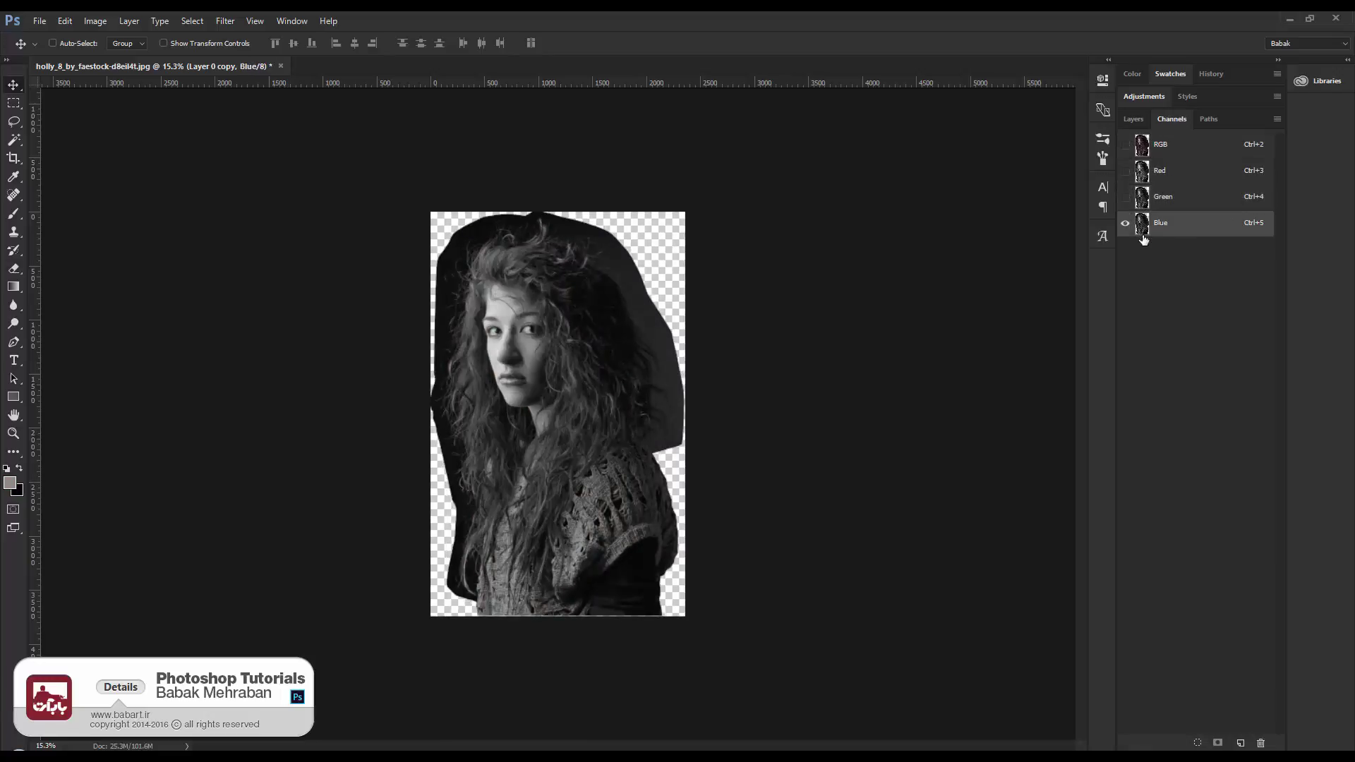
left_click(1145, 205)
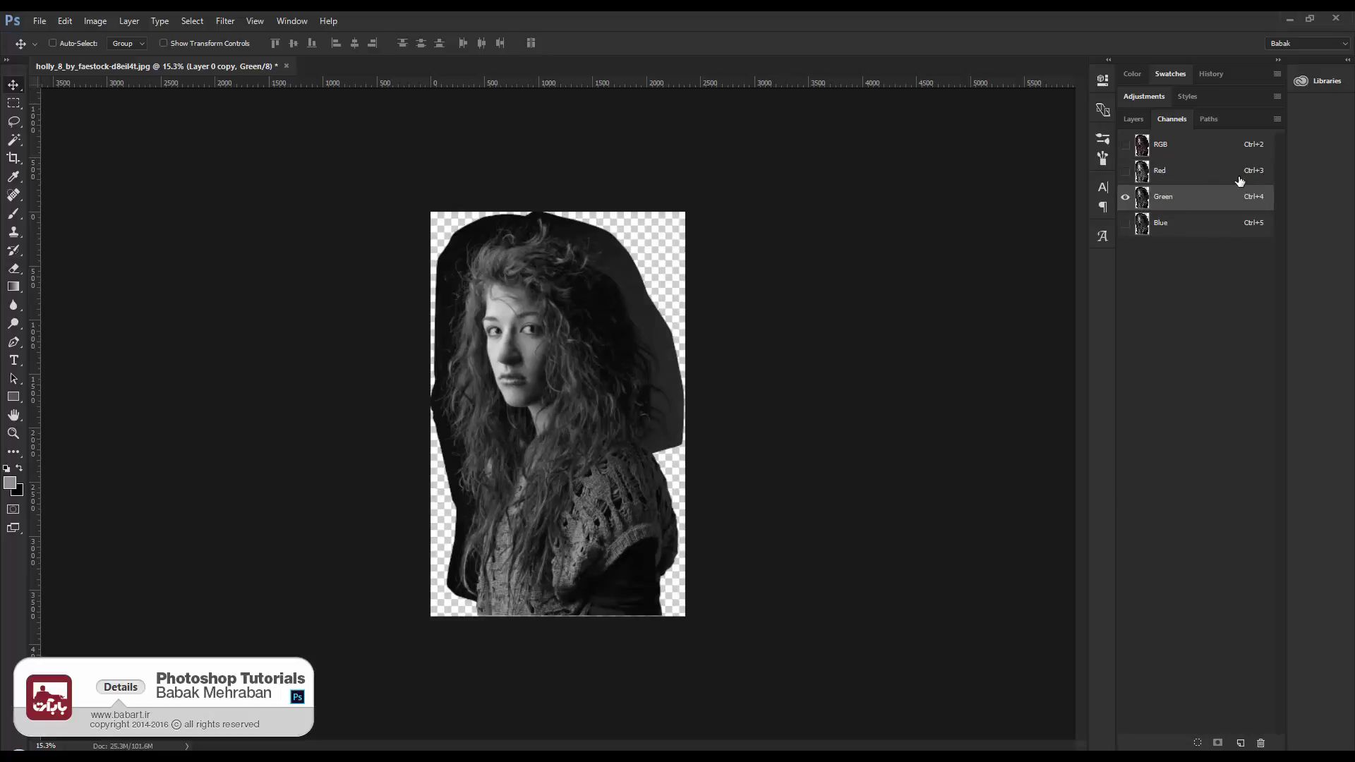
left_click(1142, 175)
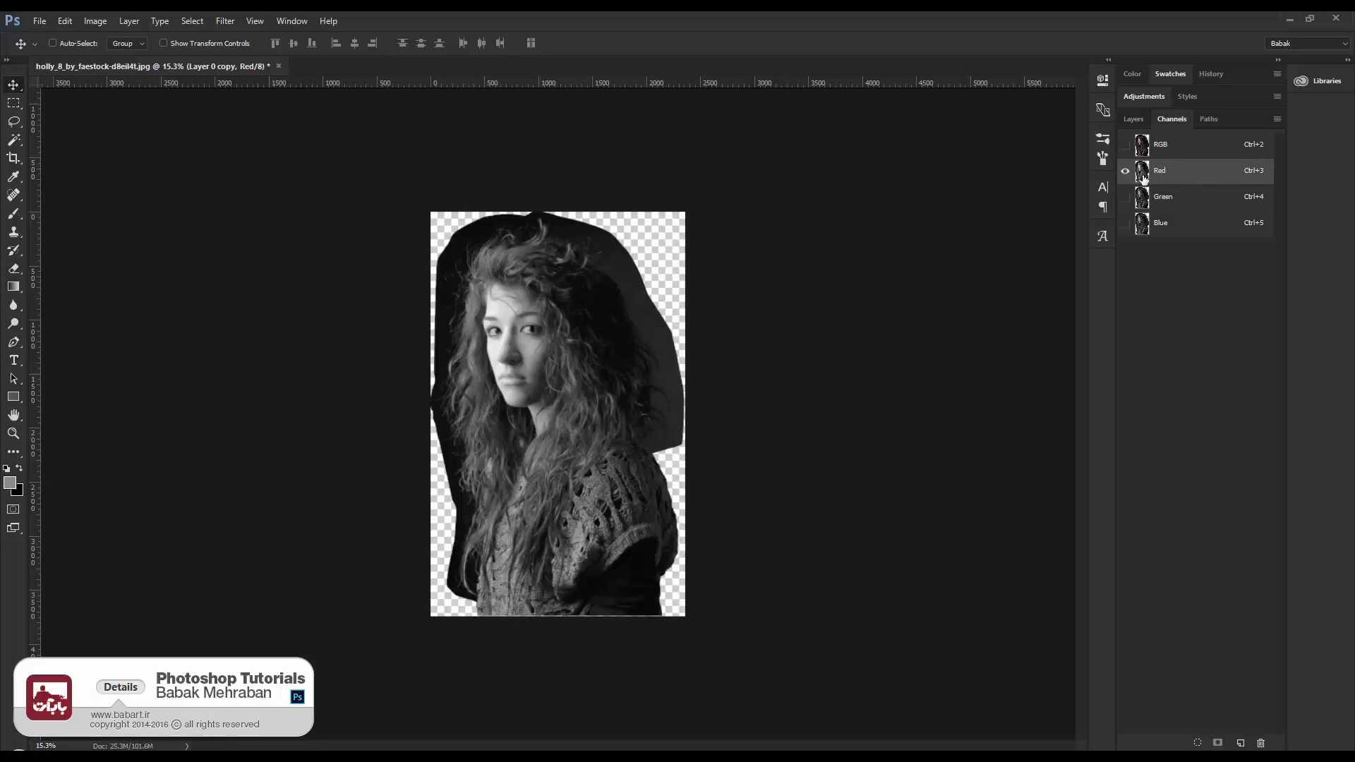
Duplicate the Red channel and select Red copy as the only visible channel
key("ctrl+plus")
key("ctrl+plus")
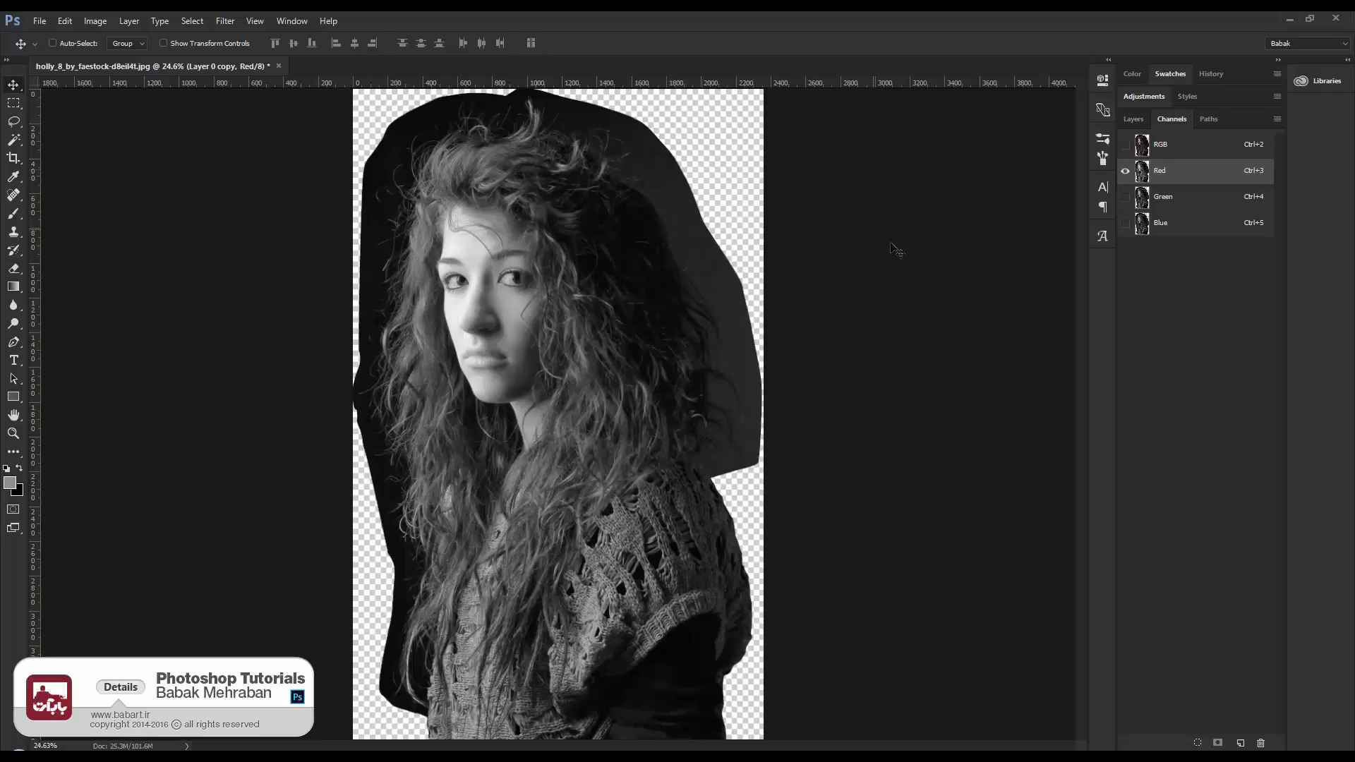
left_click_drag(1175, 176, 1244, 741)
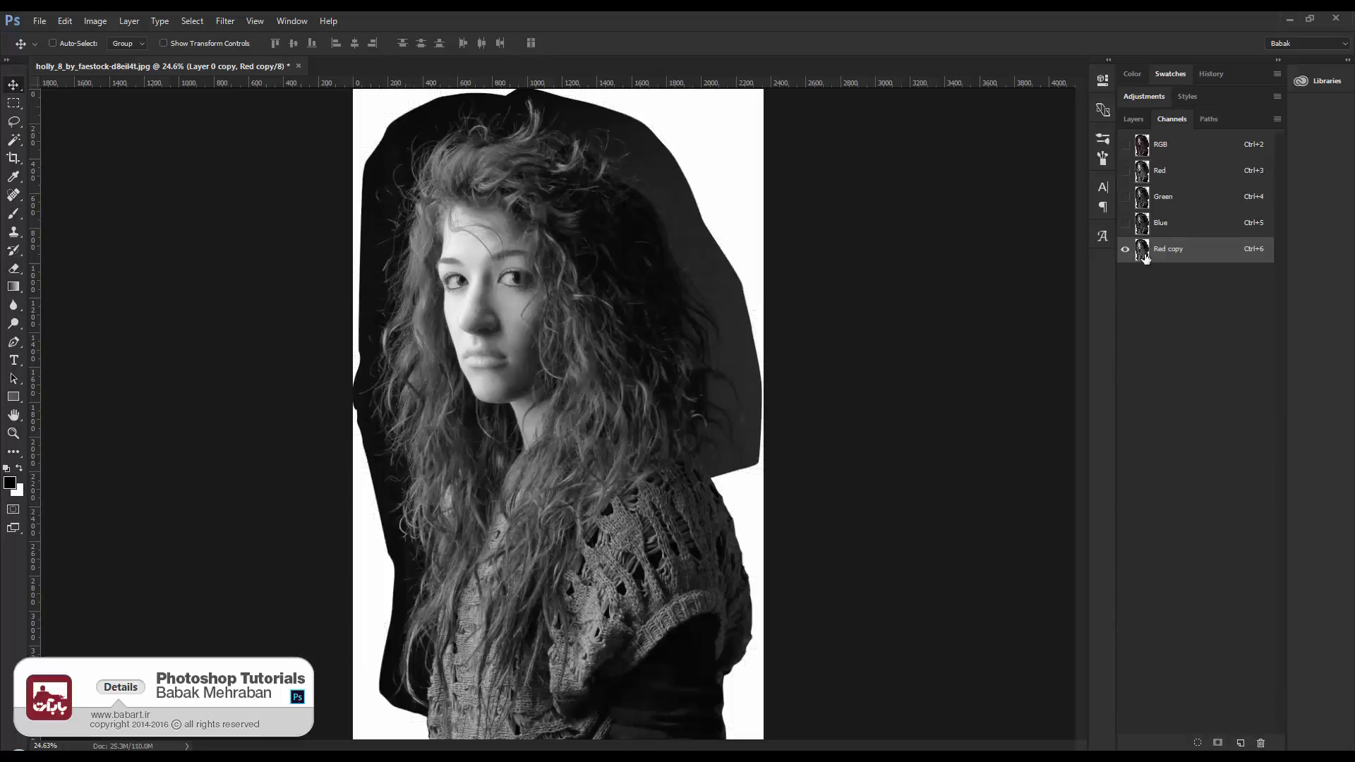
right_click(1163, 172)
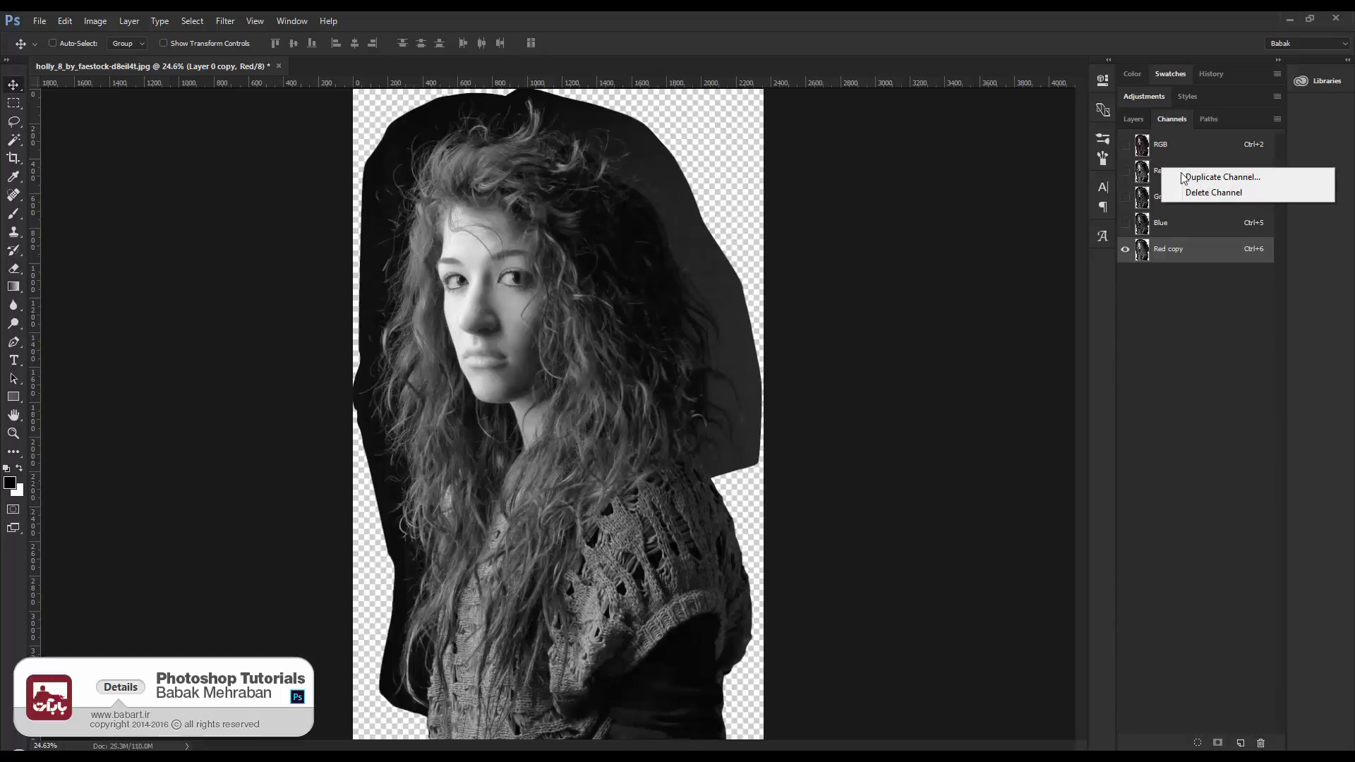
left_click(1182, 358)
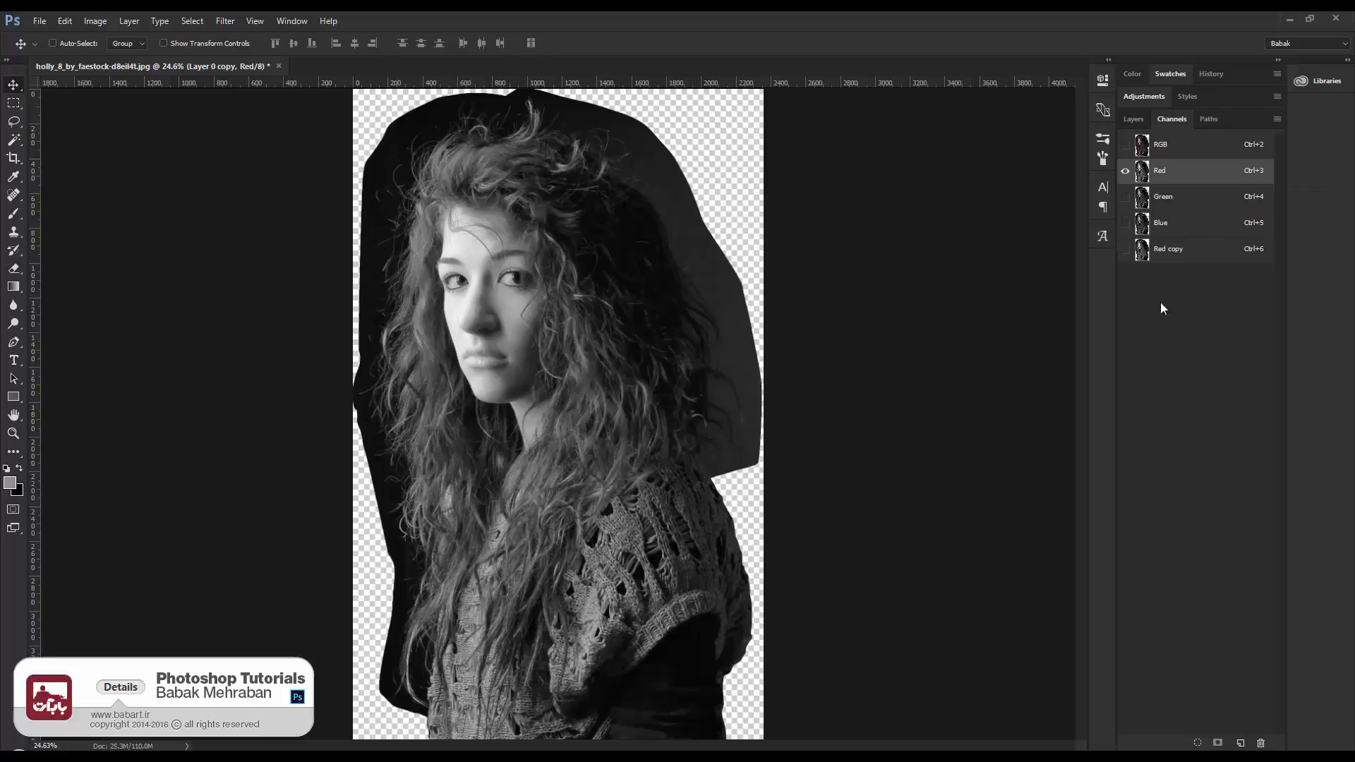
left_click(1138, 256)
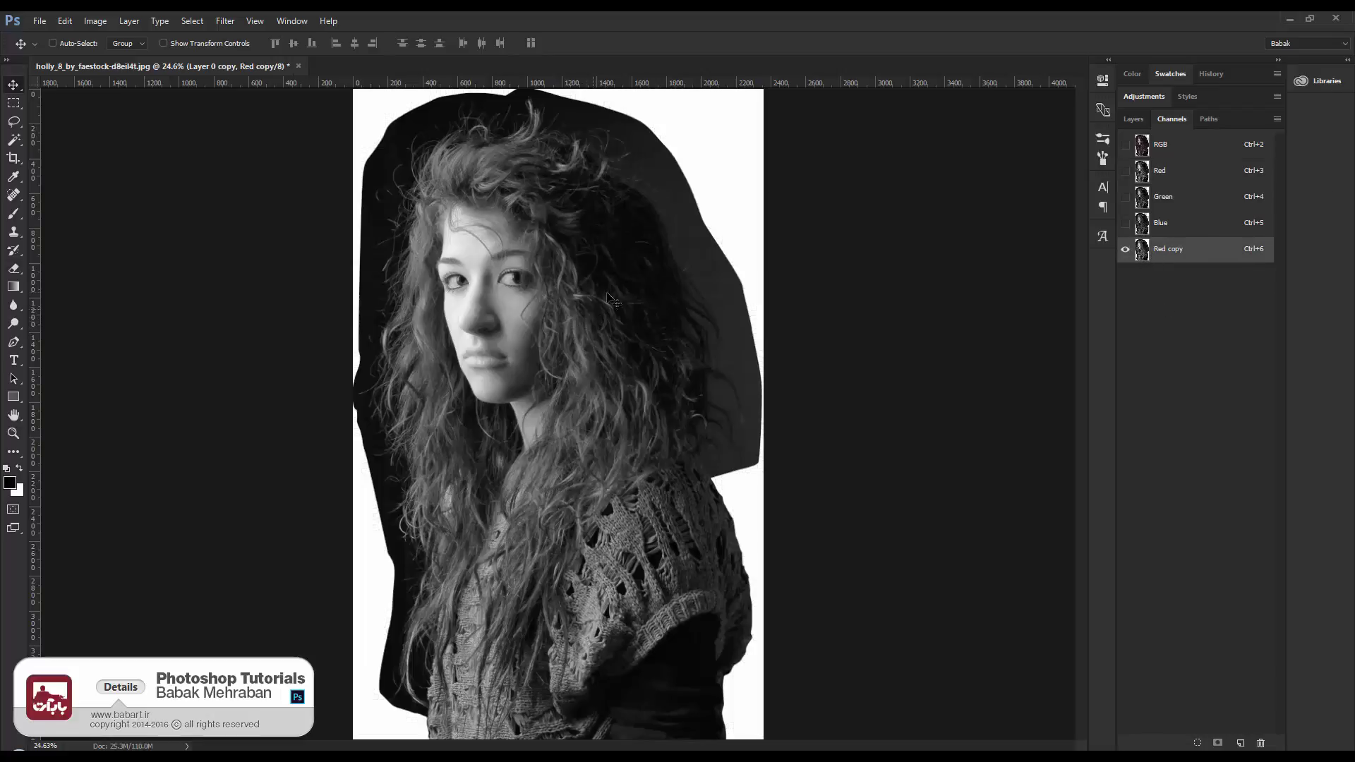
left_click(96, 21)
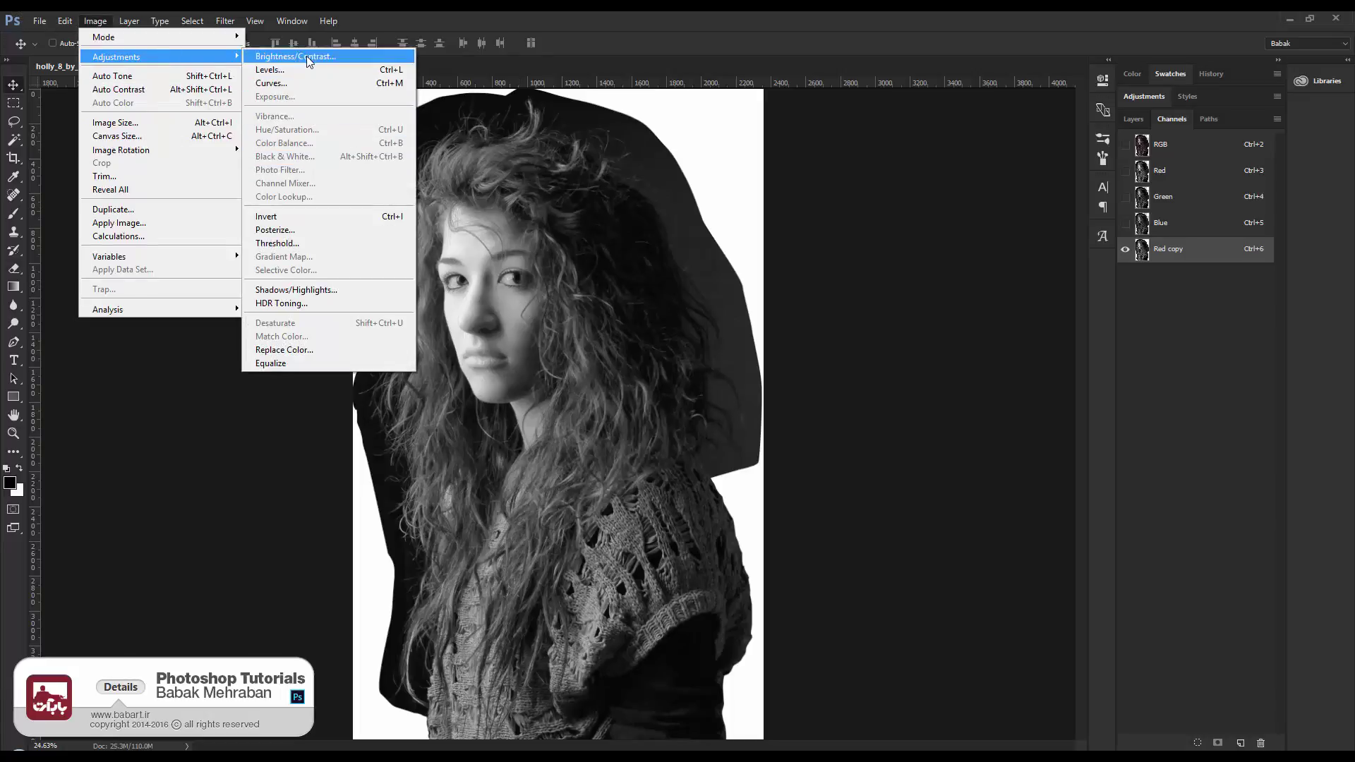
left_click(305, 77)
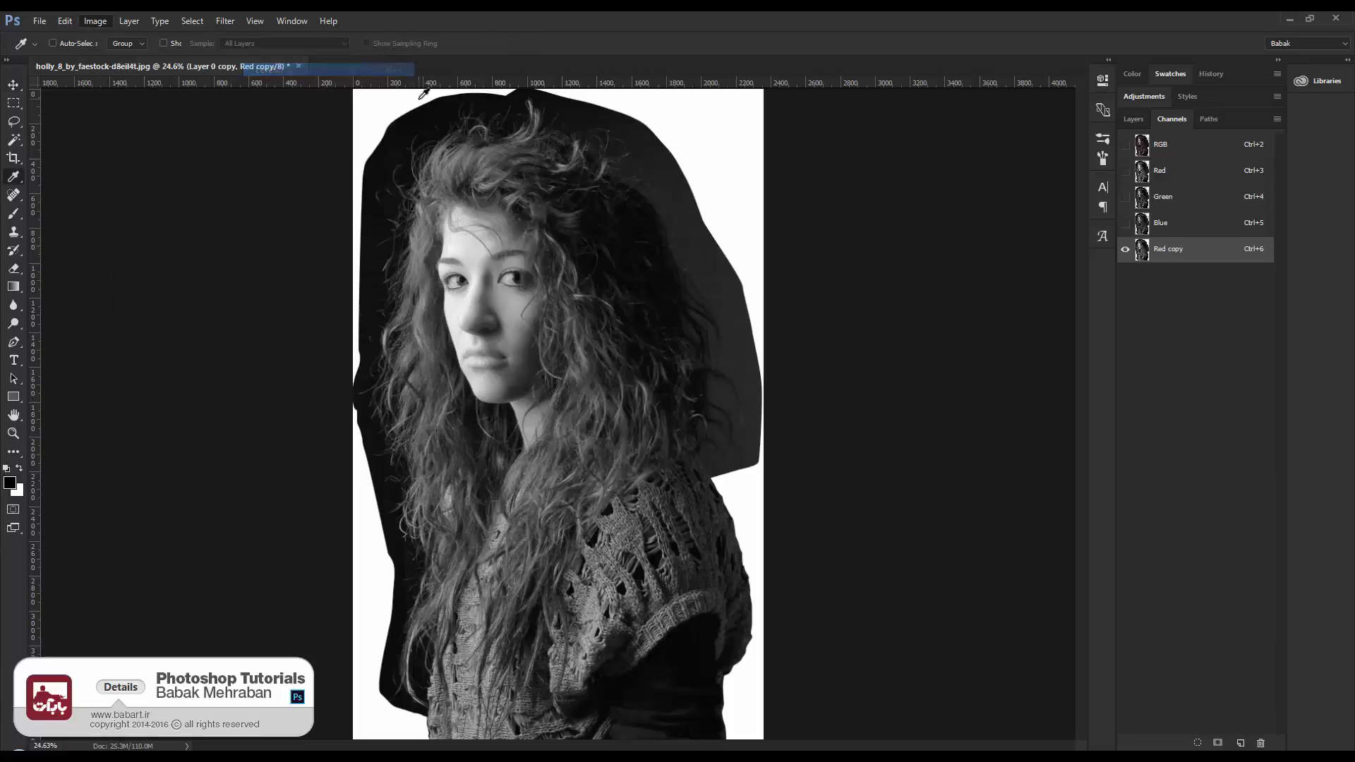
left_click_drag(949, 134, 896, 202)
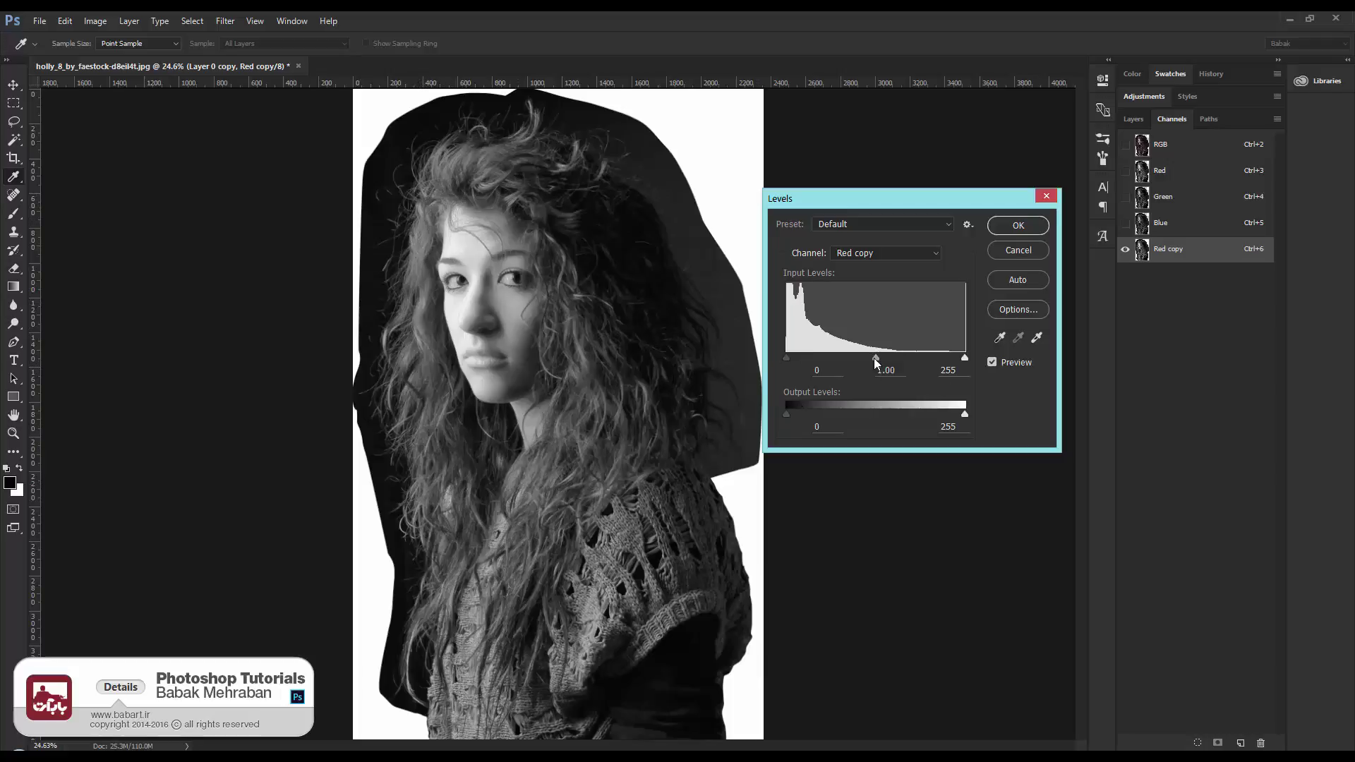
left_click_drag(873, 358, 798, 357)
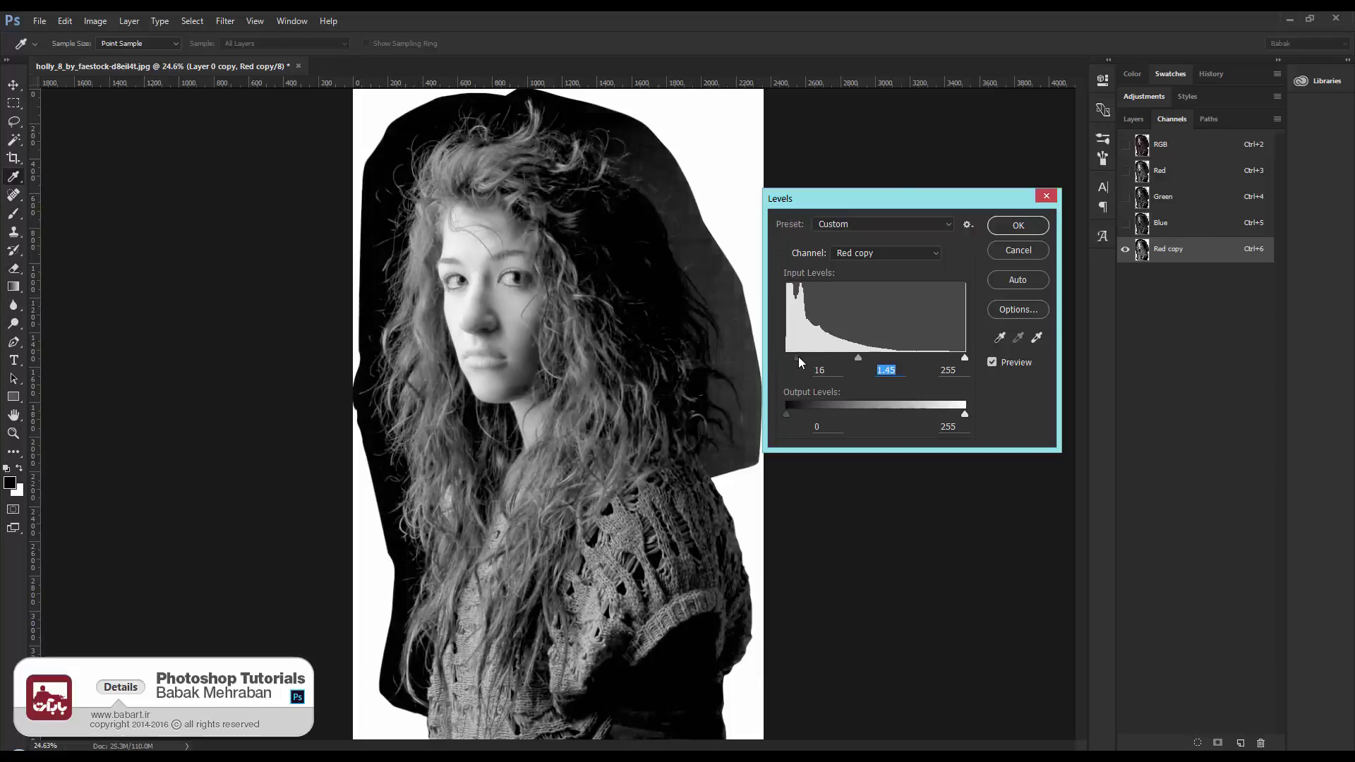
left_click_drag(965, 358, 869, 358)
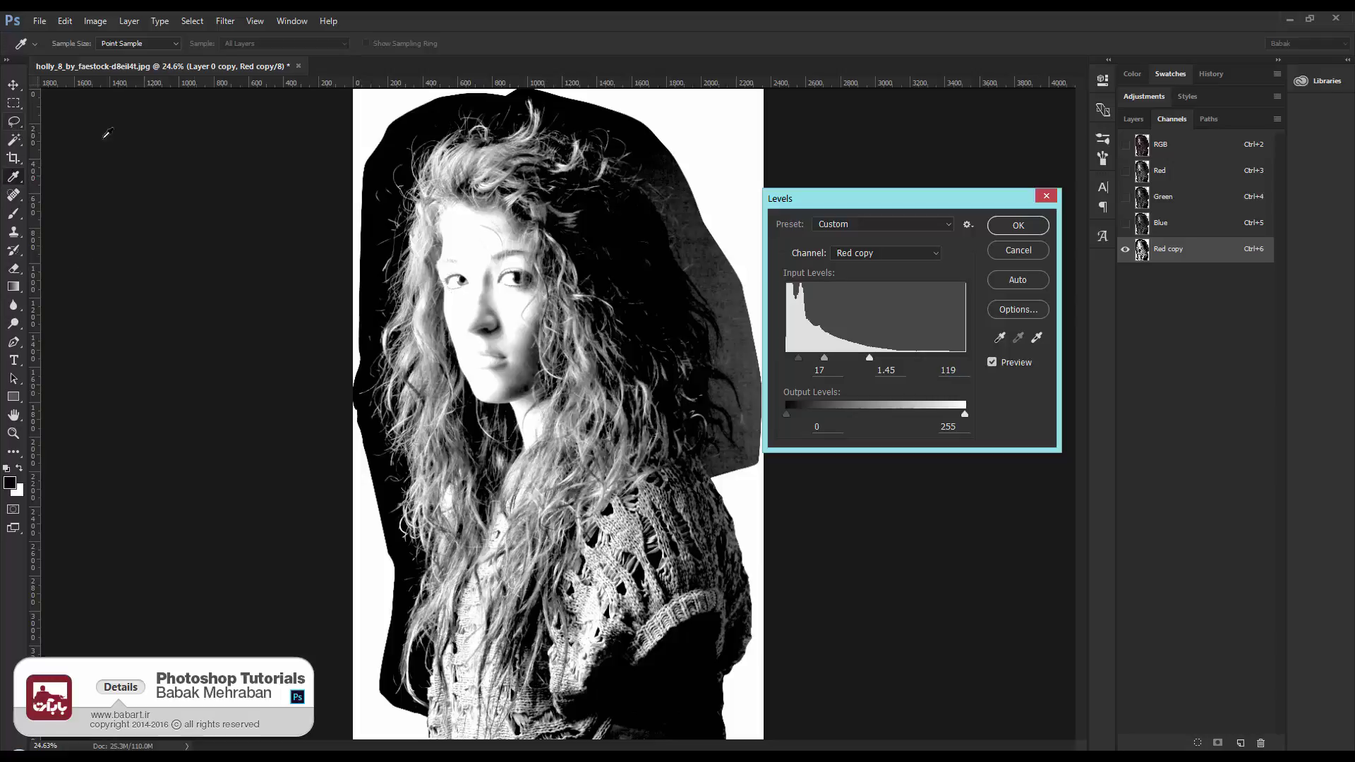
left_click(1019, 250)
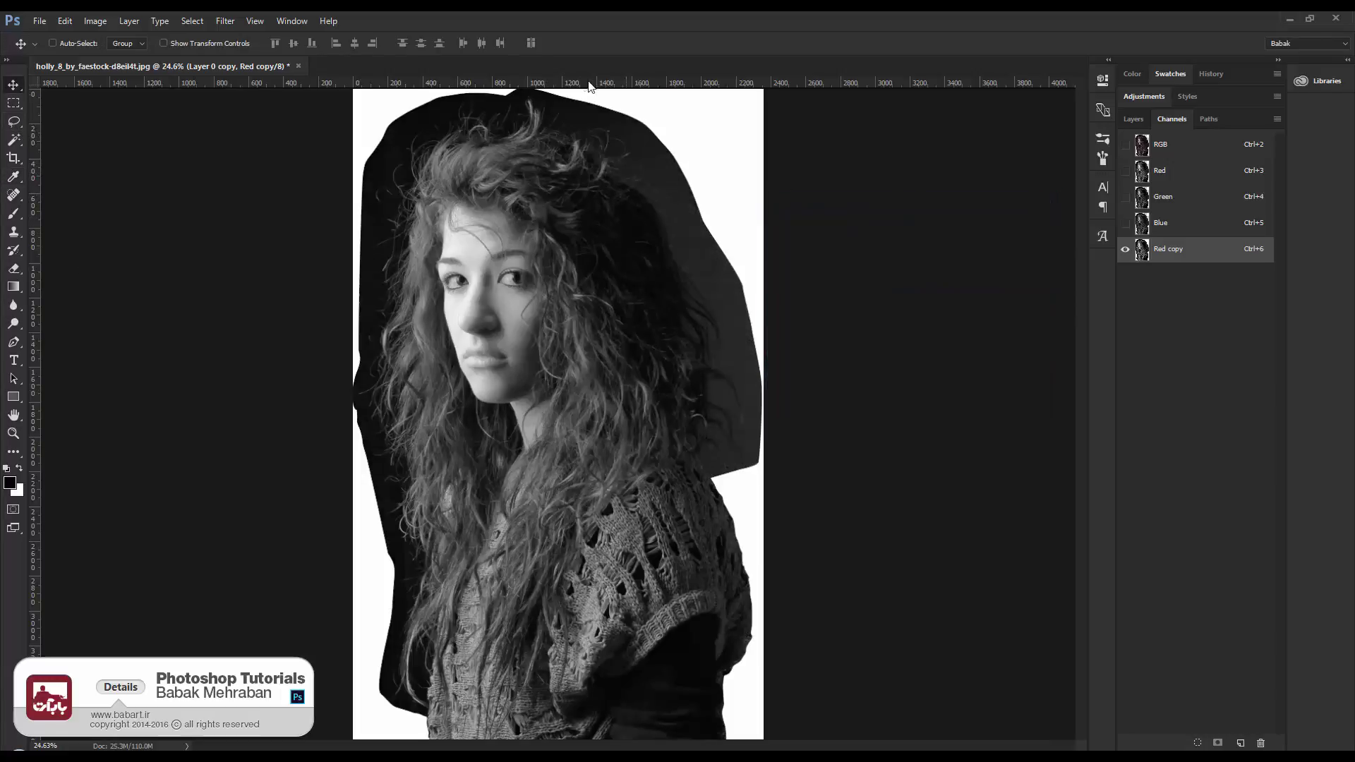
left_click_drag(599, 99, 609, 120)
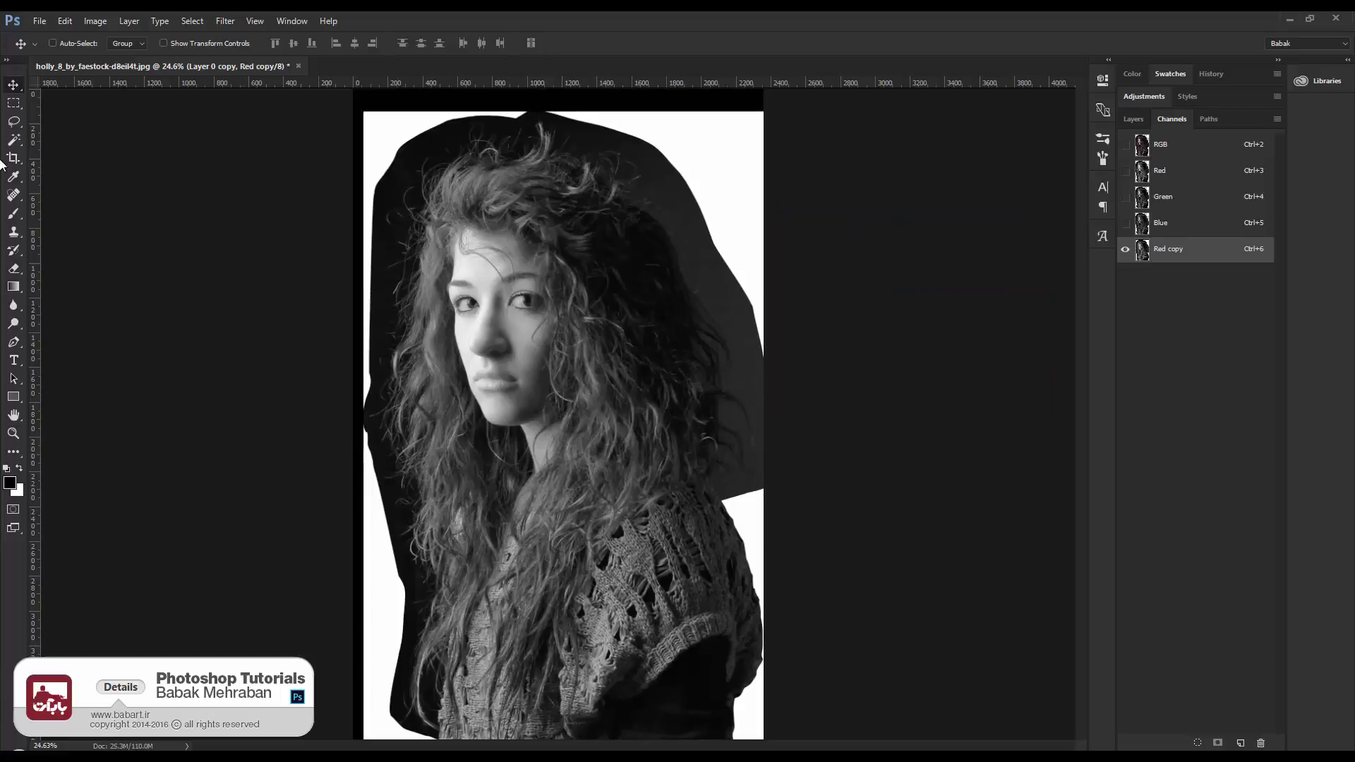
left_click(15, 122)
mouse_move(597, 107)
left_mouse_down()
mouse_move(544, 214)
mouse_move(507, 577)
left_mouse_up()
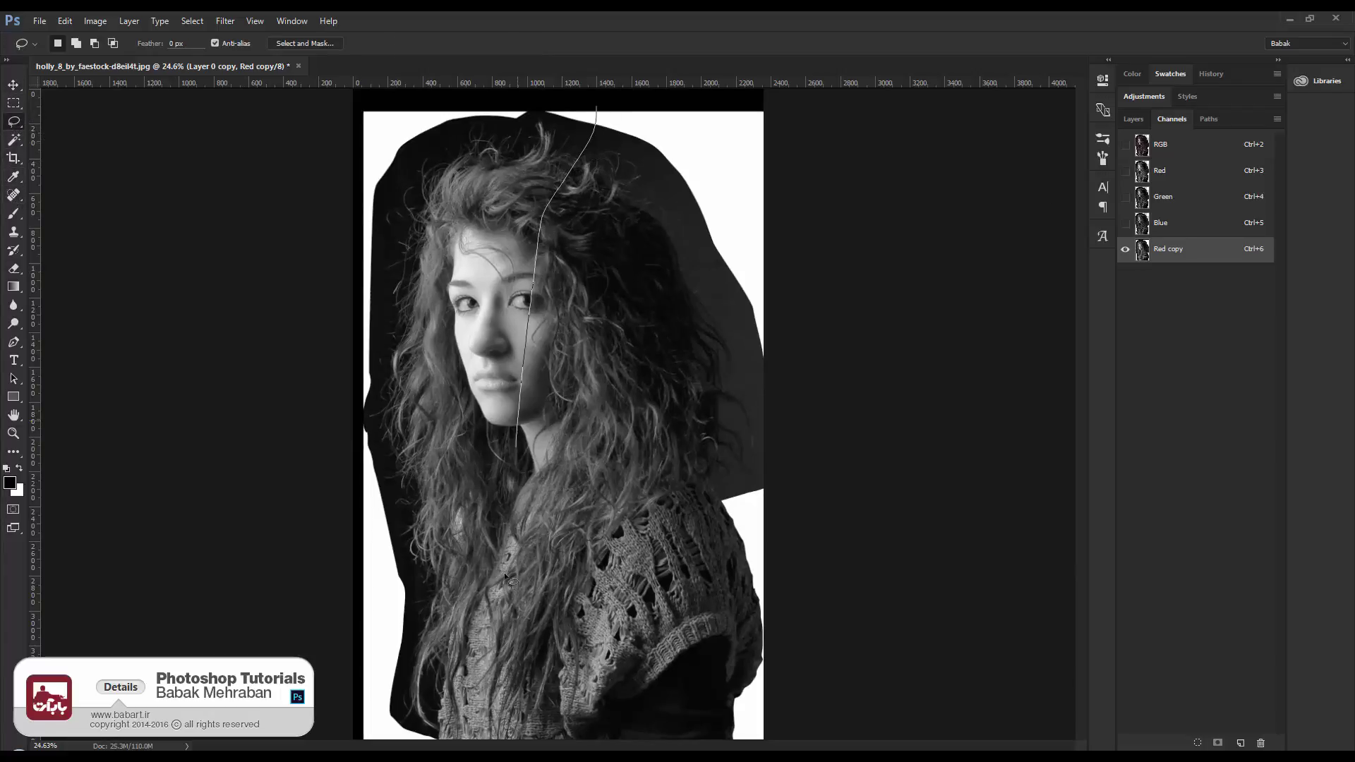
mouse_move(489, 738)
left_mouse_down()
mouse_move(327, 523)
mouse_move(342, 219)
mouse_move(374, 127)
left_mouse_up()
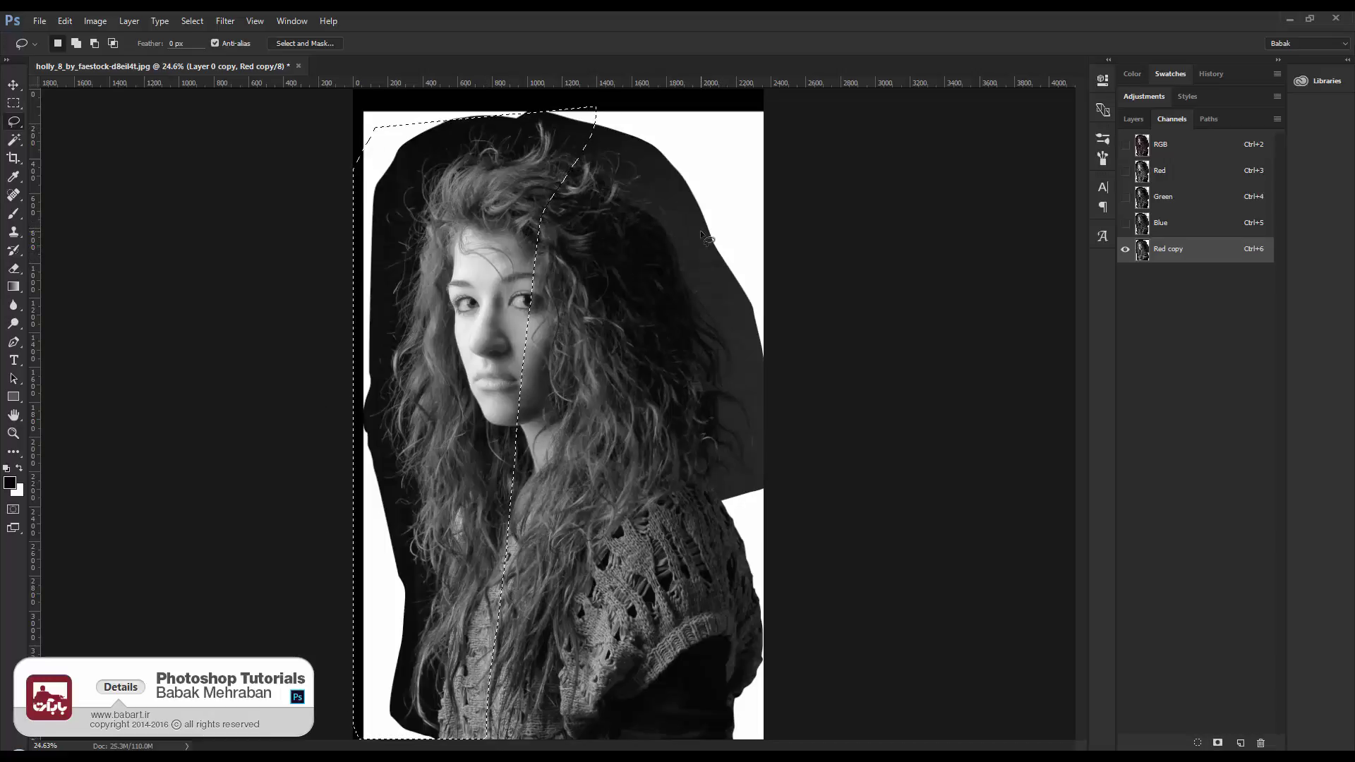
key("ctrl+d")
key("ctrl+z")
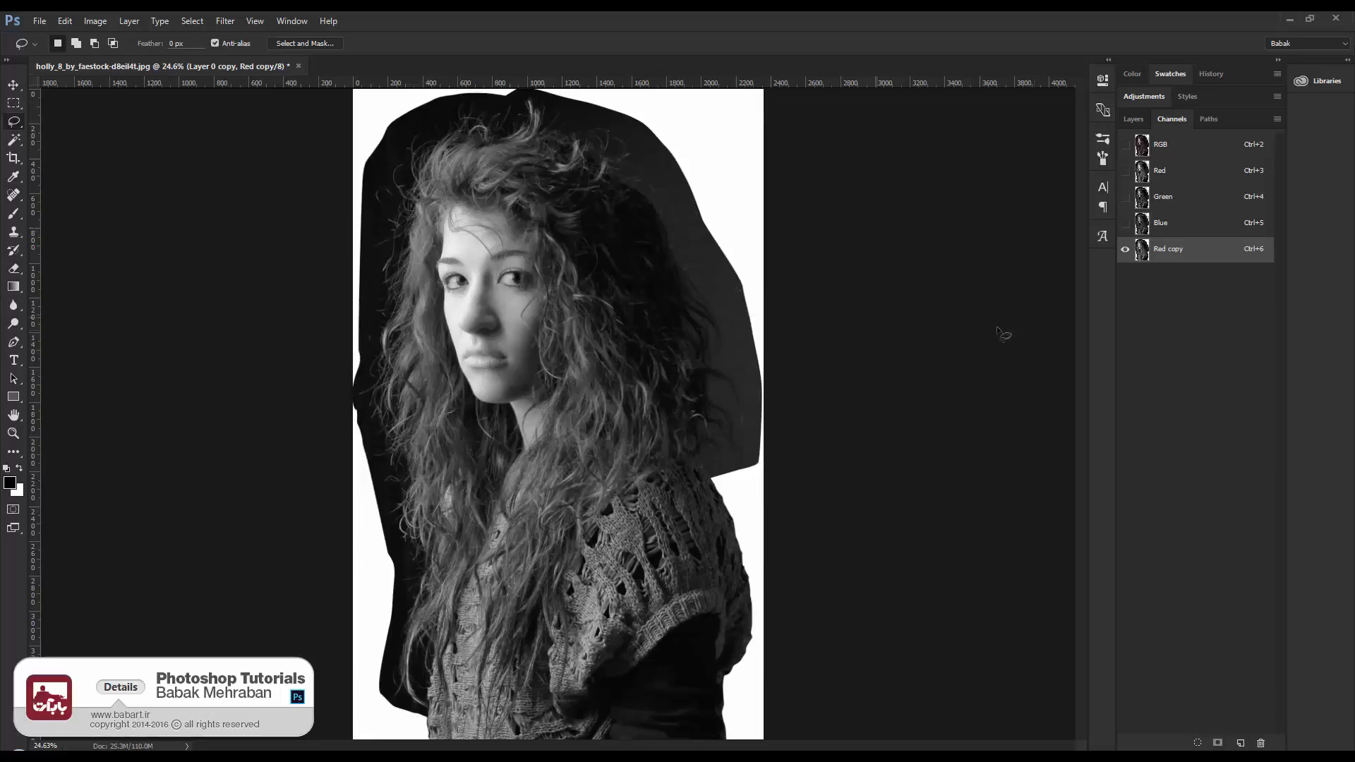
Apply Levels to the Red copy channel with input levels 10, 2.93 and 56
key("ctrl+l")
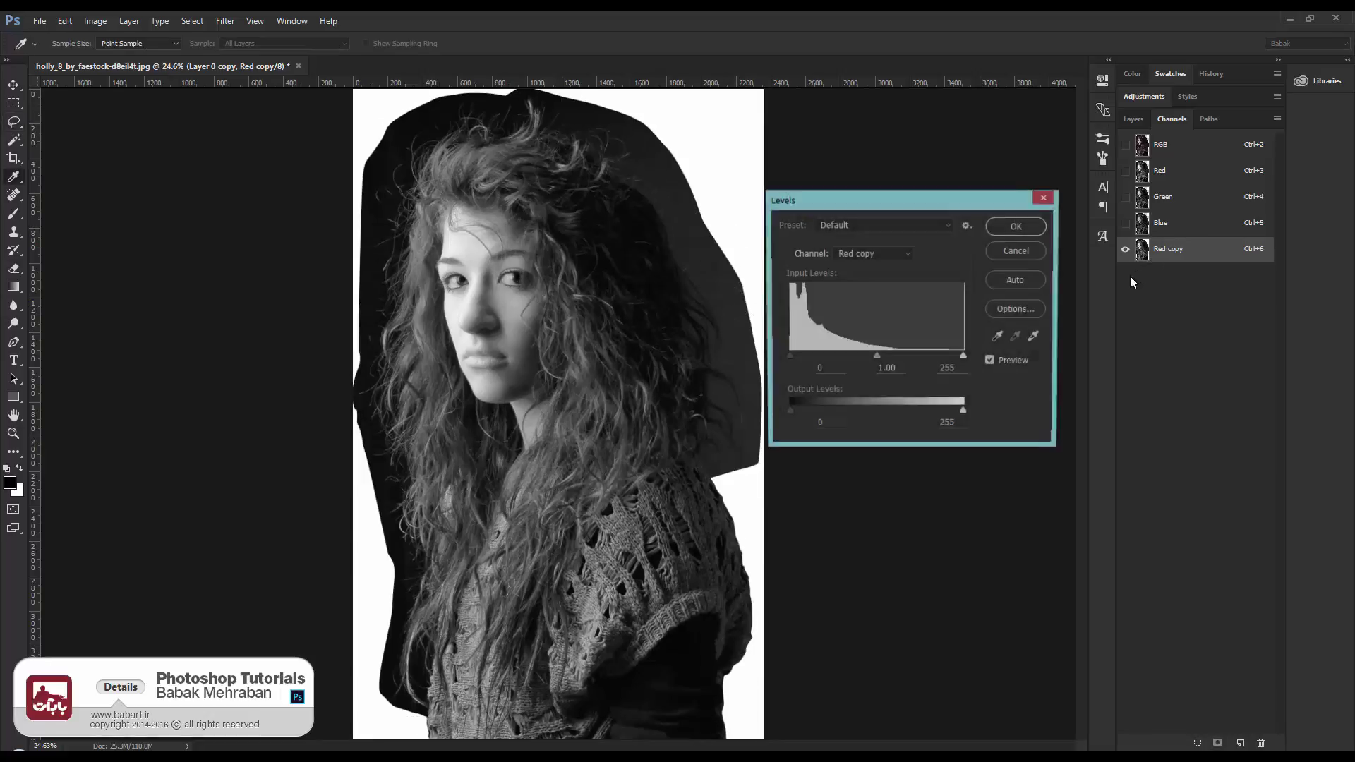
left_click_drag(874, 357, 793, 358)
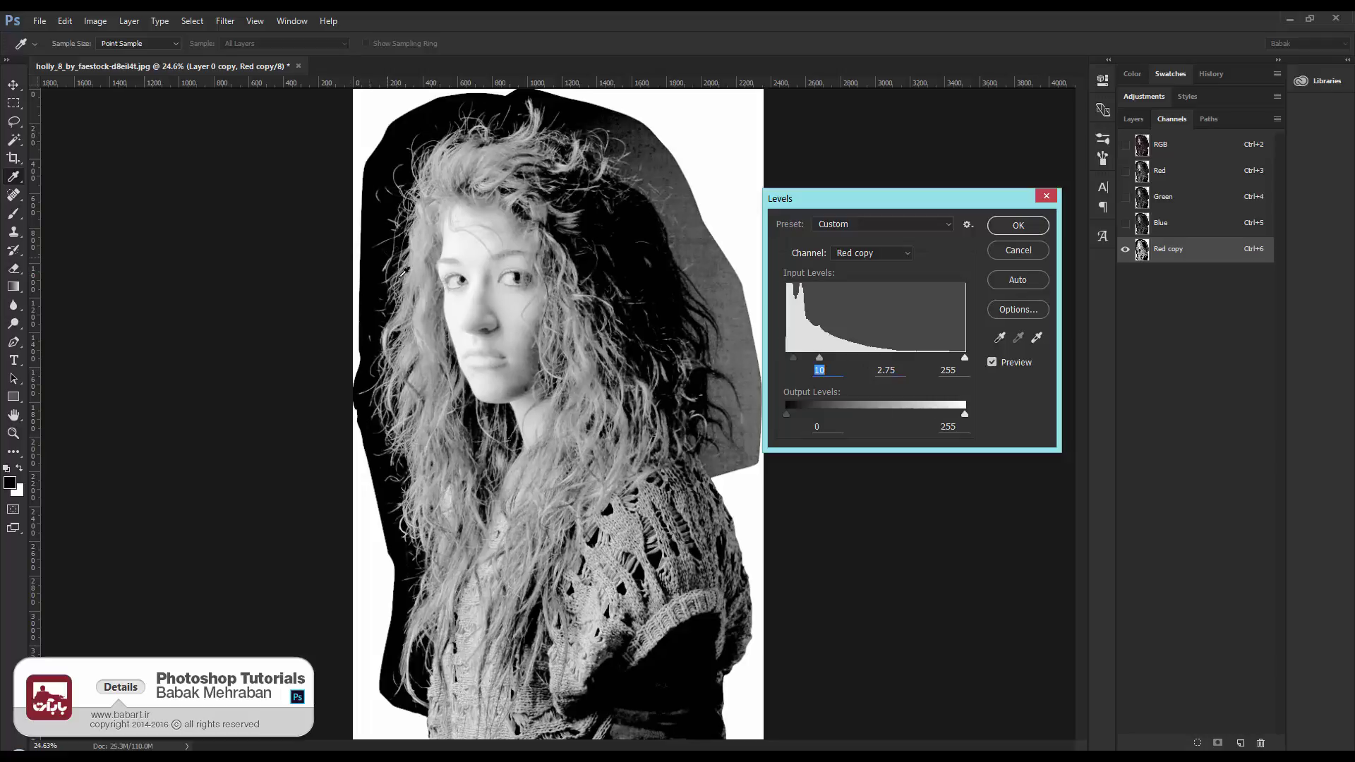
left_click_drag(955, 358, 826, 357)
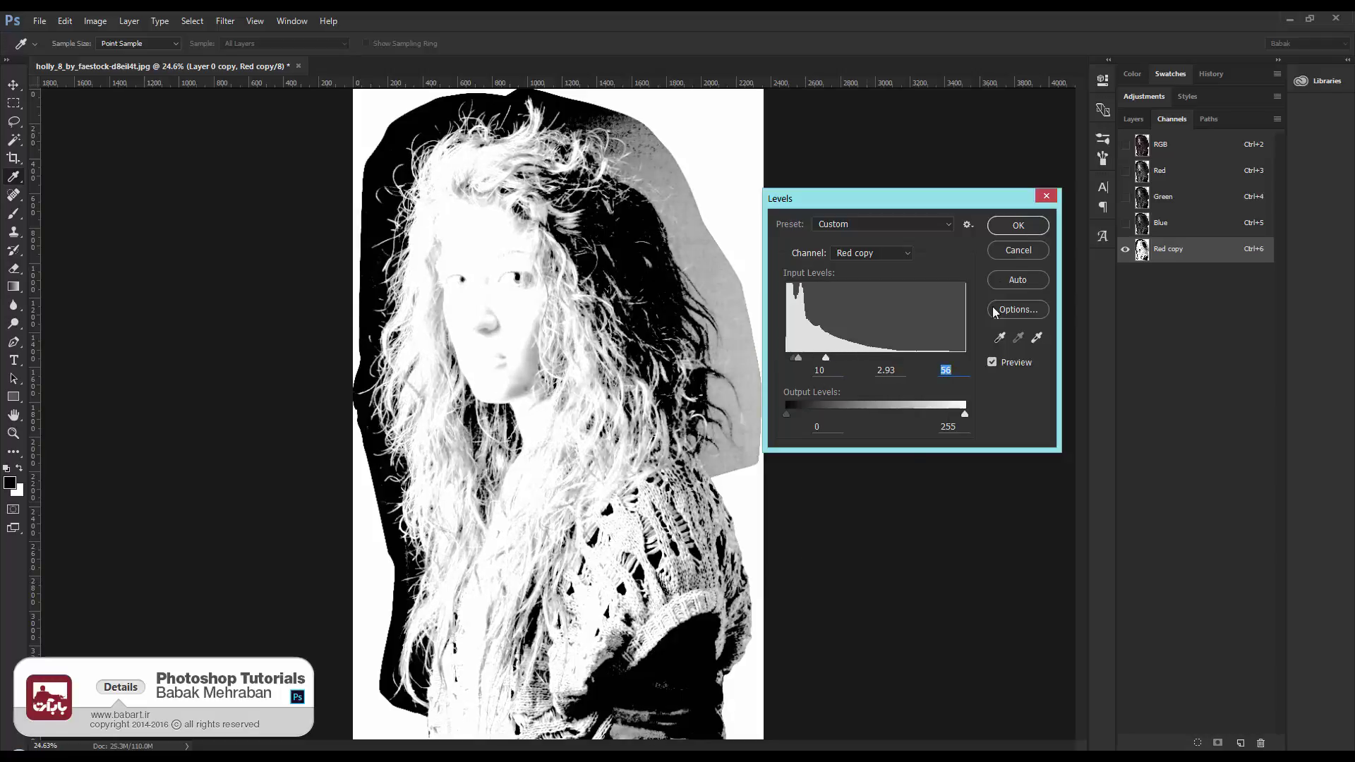
left_click(1018, 226)
key("l")
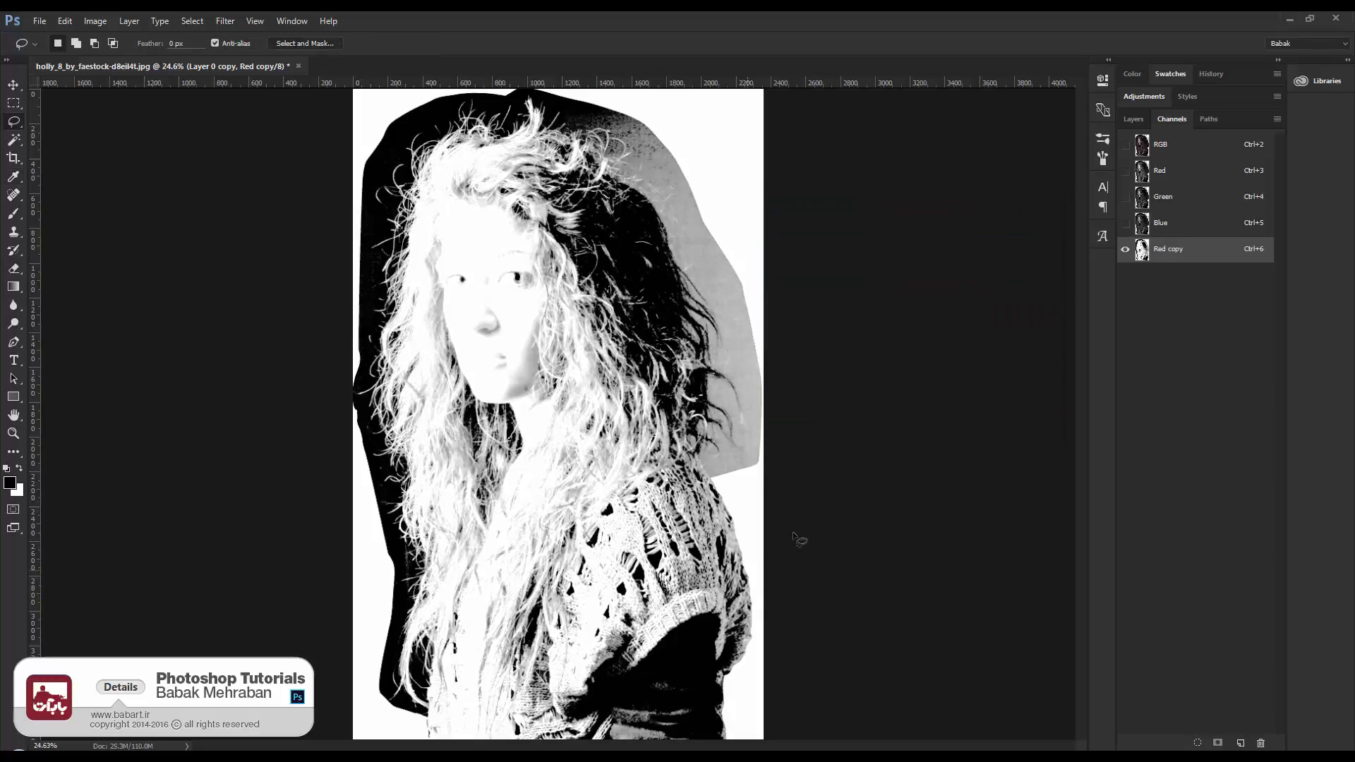
Paint white over the inner hair below and beside the face in Red copy using a hard 56 px brush
left_click(14, 214)
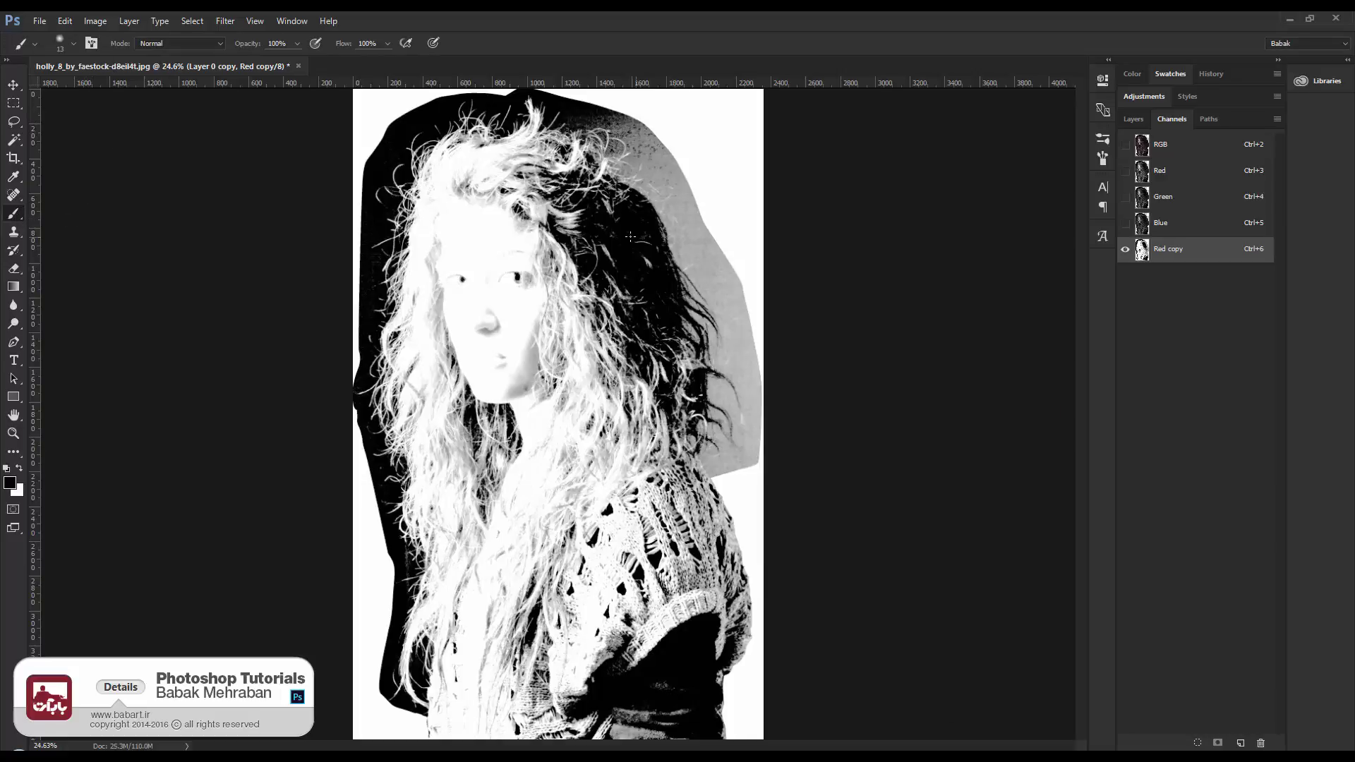
right_click(630, 236)
left_click_drag(721, 275, 736, 274)
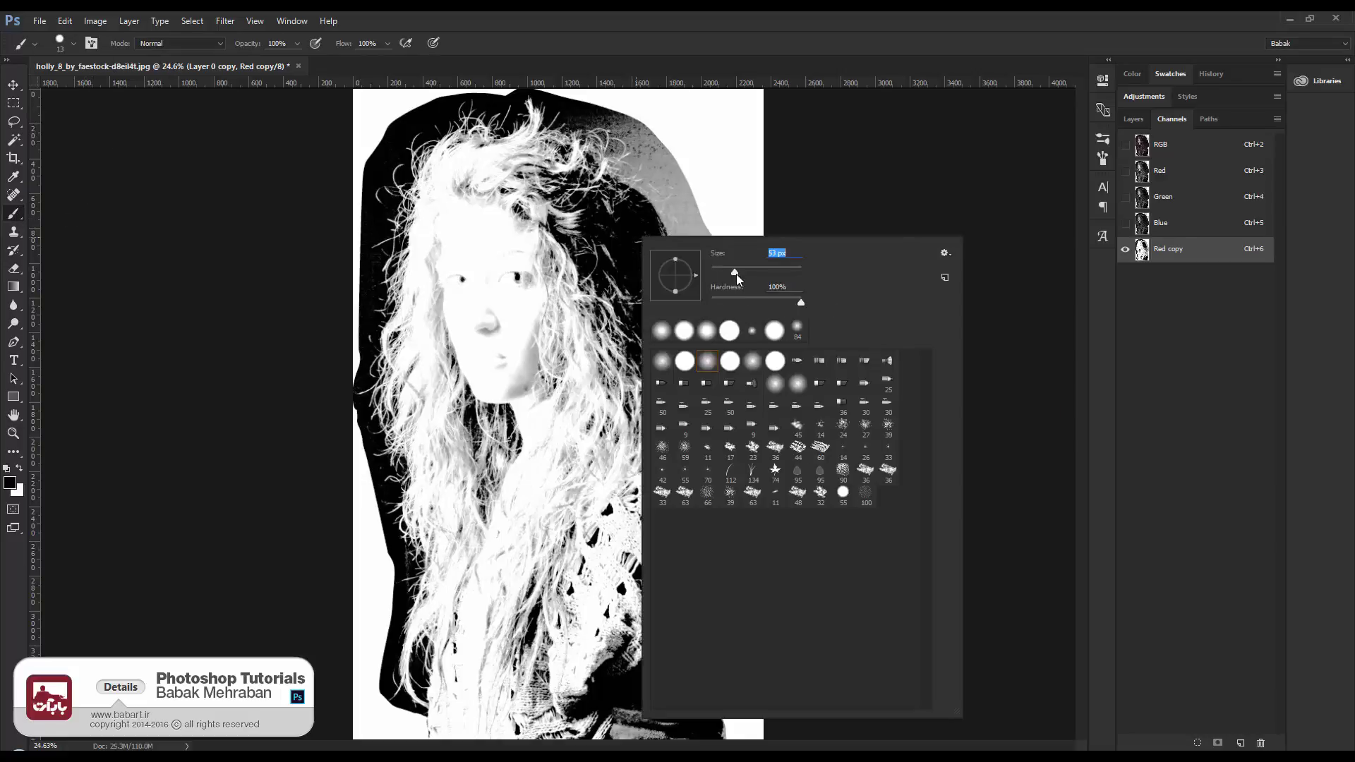
left_click(18, 470)
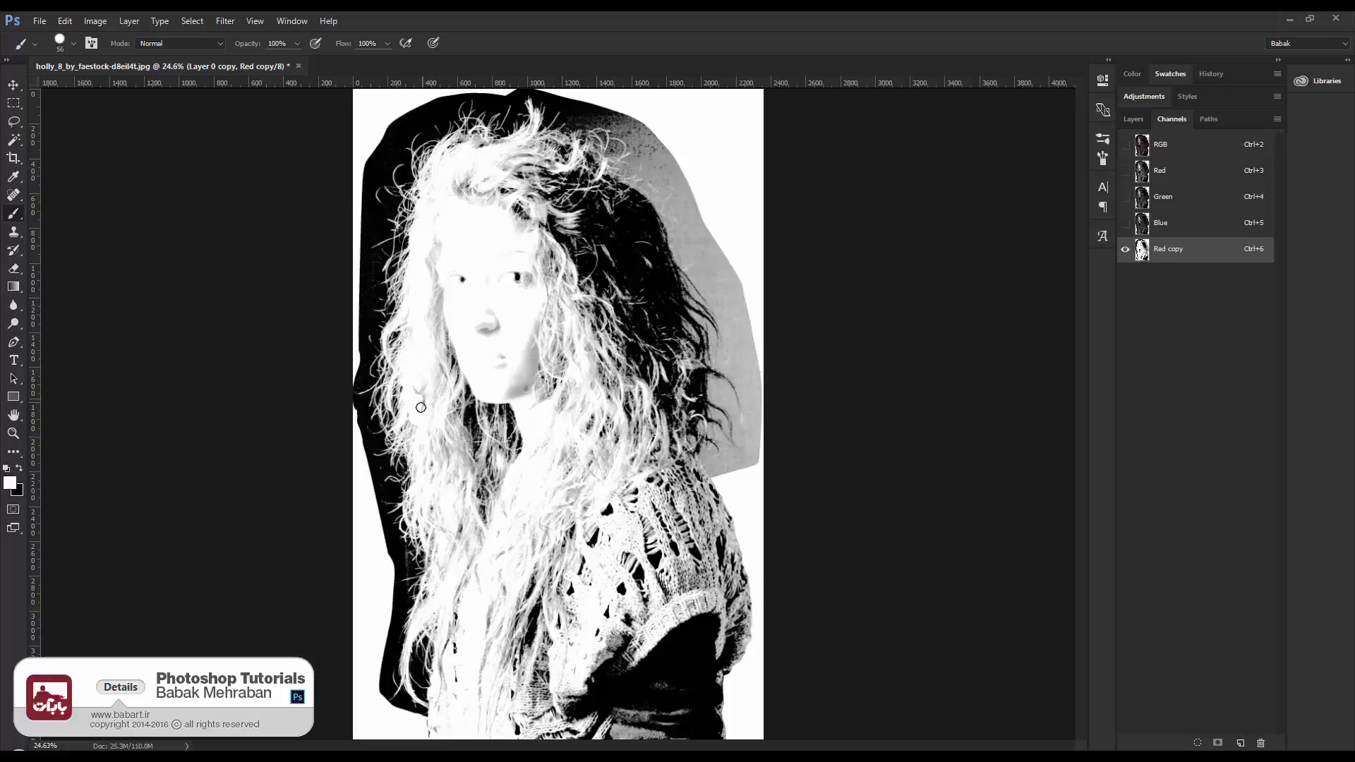
scroll(412, 432, "up", 4)
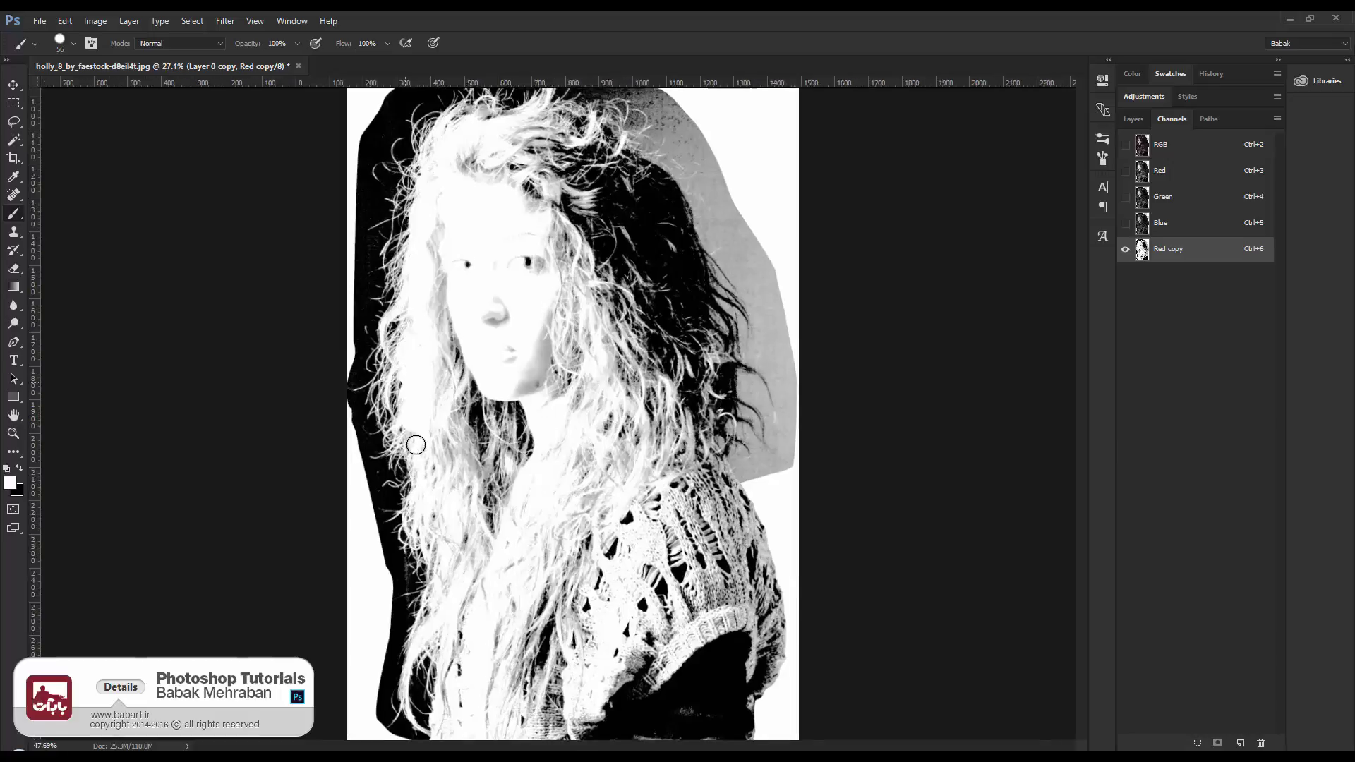
mouse_move(400, 405)
left_mouse_down()
mouse_move(391, 412)
mouse_move(426, 549)
mouse_move(454, 521)
left_mouse_up()
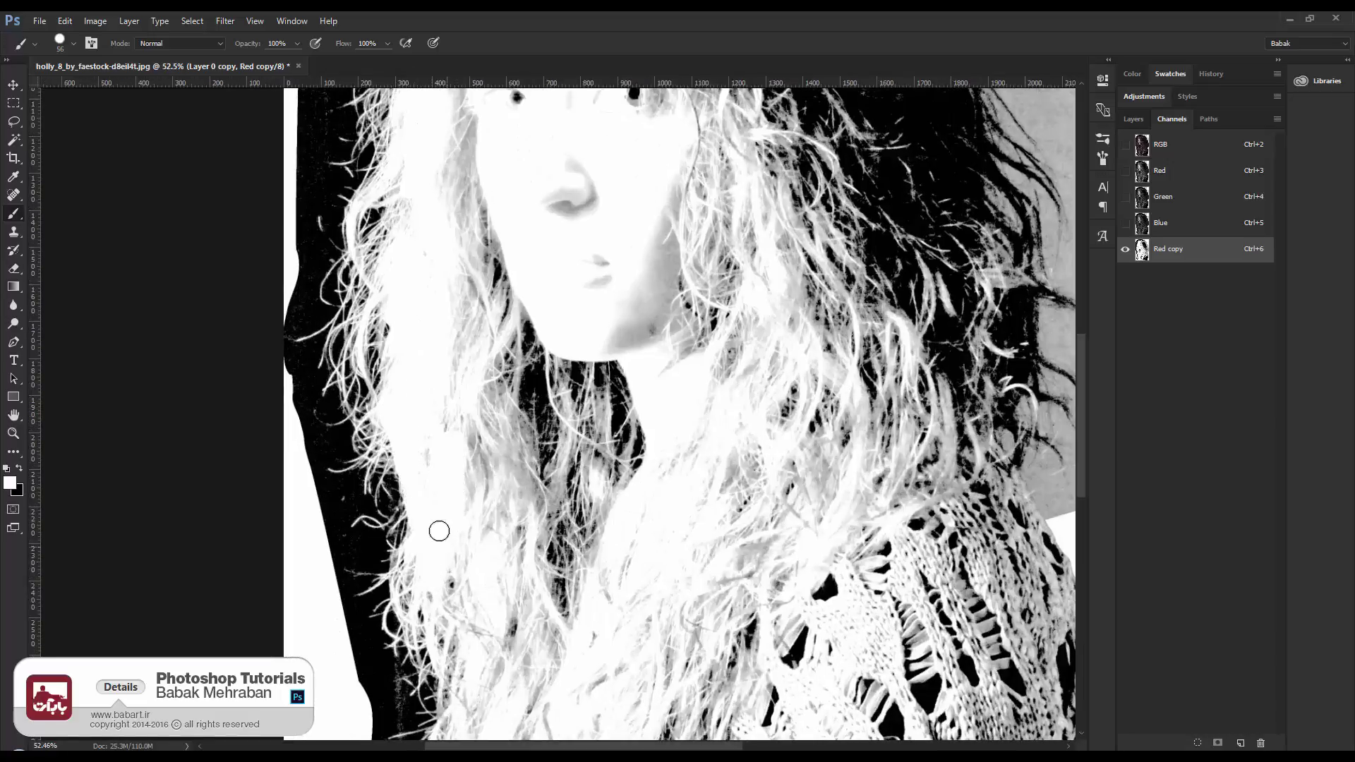
Enlarge the brush to 130 px at 100% hardness and paint the hair along the bright side of the face white
right_click(475, 400)
left_click_drag(605, 305, 597, 305)
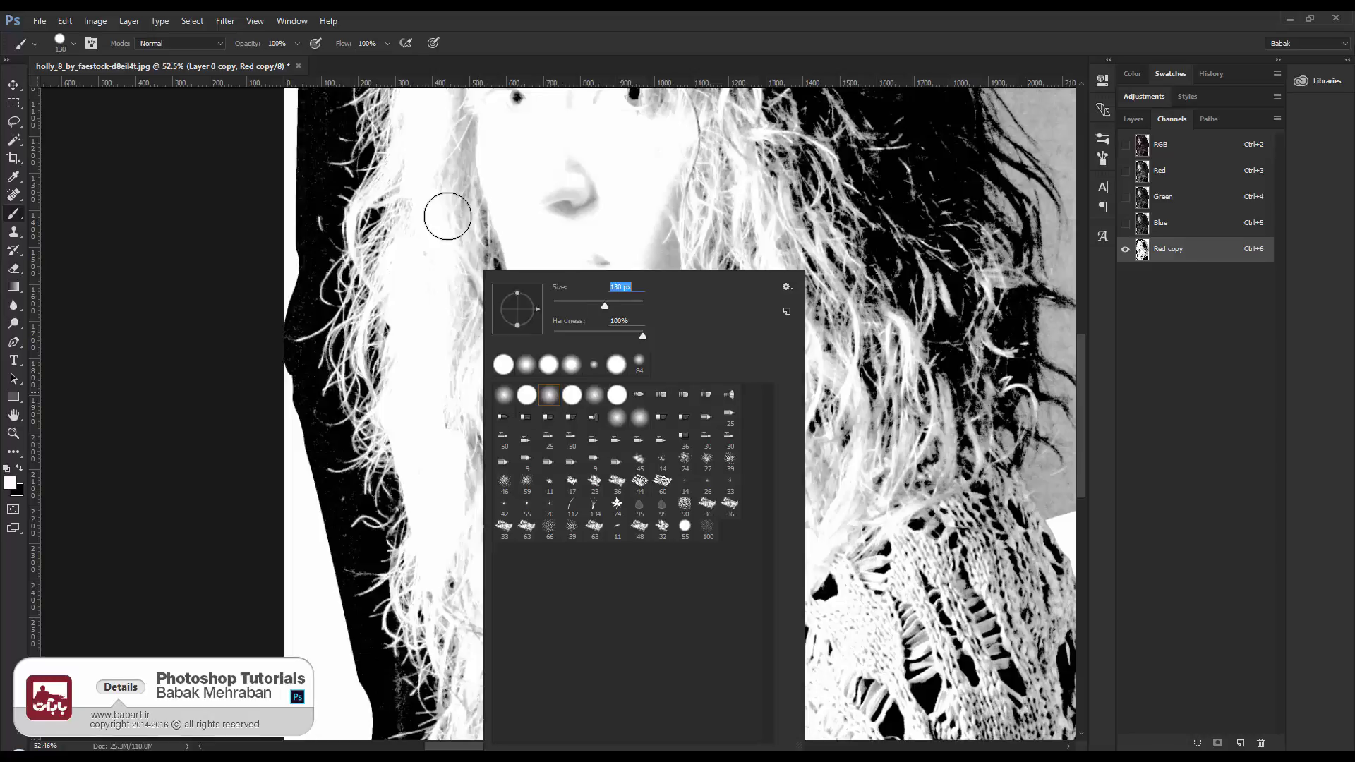
key("Return")
left_click_drag(433, 236, 459, 138)
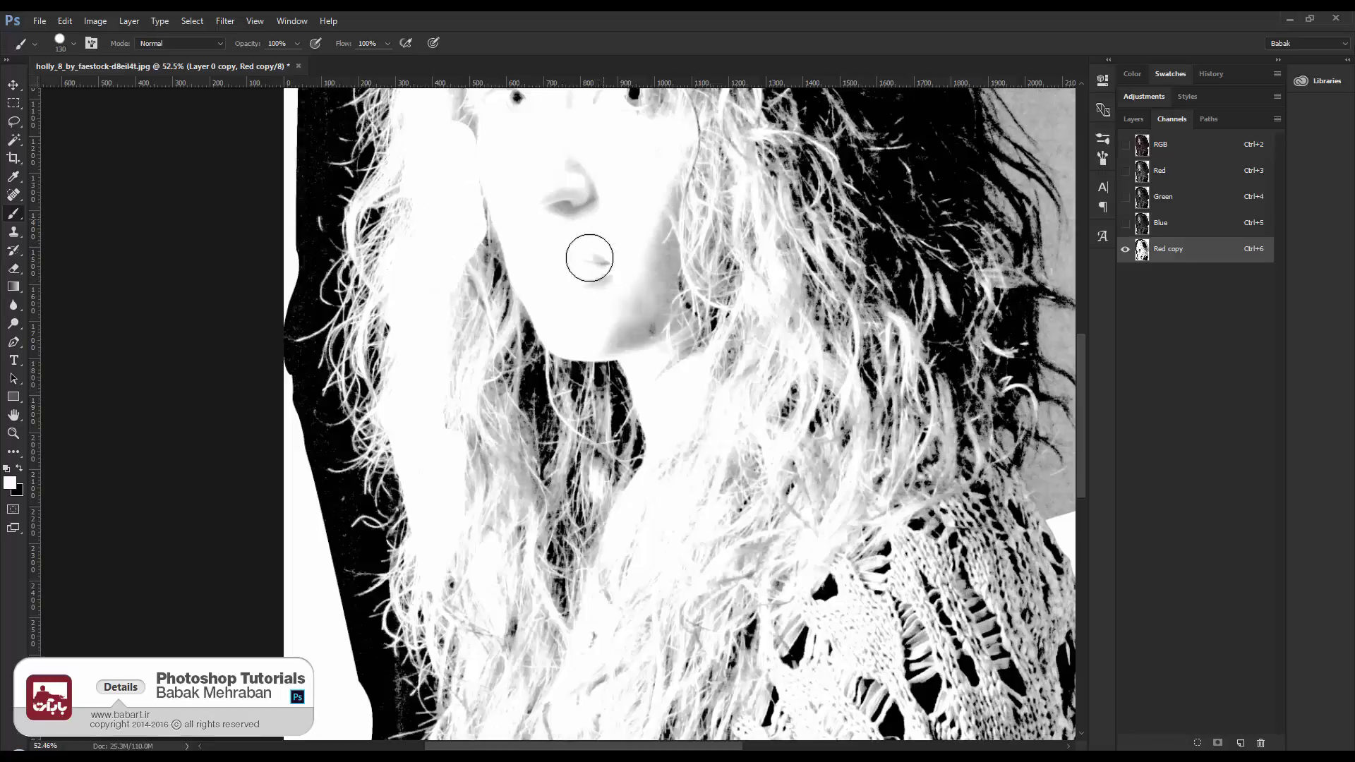
left_click_drag(603, 323, 667, 150)
mouse_move(537, 360)
left_mouse_down()
mouse_move(533, 576)
mouse_move(544, 558)
mouse_move(511, 639)
left_mouse_up()
left_click_drag(570, 576, 739, 348)
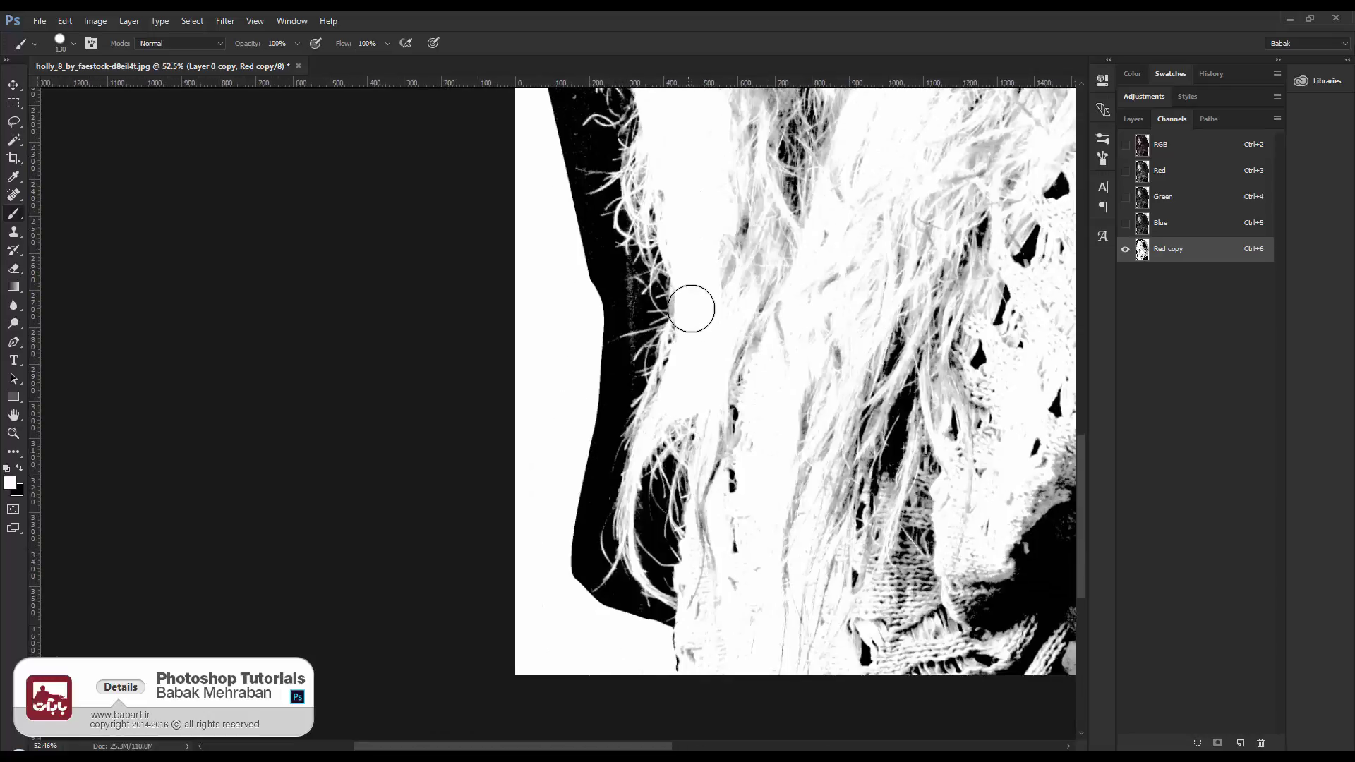
Paint the inside of the lower hair, the crown and the hair beside the forehead white, sparing the loose outer strands
left_click_drag(690, 306, 667, 415)
left_click_drag(764, 356, 744, 520)
mouse_move(748, 402)
left_mouse_down()
mouse_move(716, 547)
mouse_move(735, 590)
mouse_move(675, 647)
left_mouse_up()
scroll(726, 553, "down", 3)
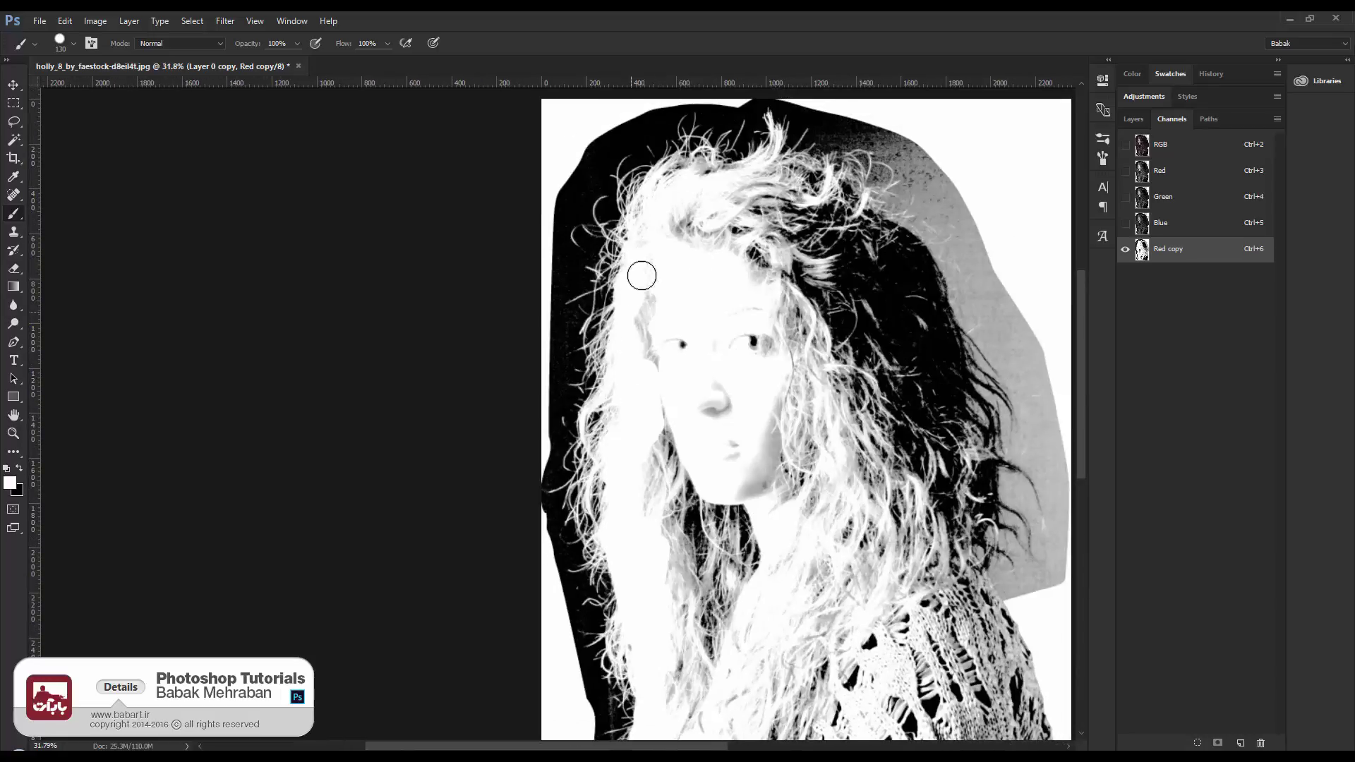
mouse_move(641, 273)
left_mouse_down()
mouse_move(677, 191)
mouse_move(659, 194)
mouse_move(736, 185)
mouse_move(672, 232)
mouse_move(737, 190)
mouse_move(769, 188)
mouse_move(679, 263)
mouse_move(656, 348)
mouse_move(649, 289)
mouse_move(644, 393)
left_mouse_up()
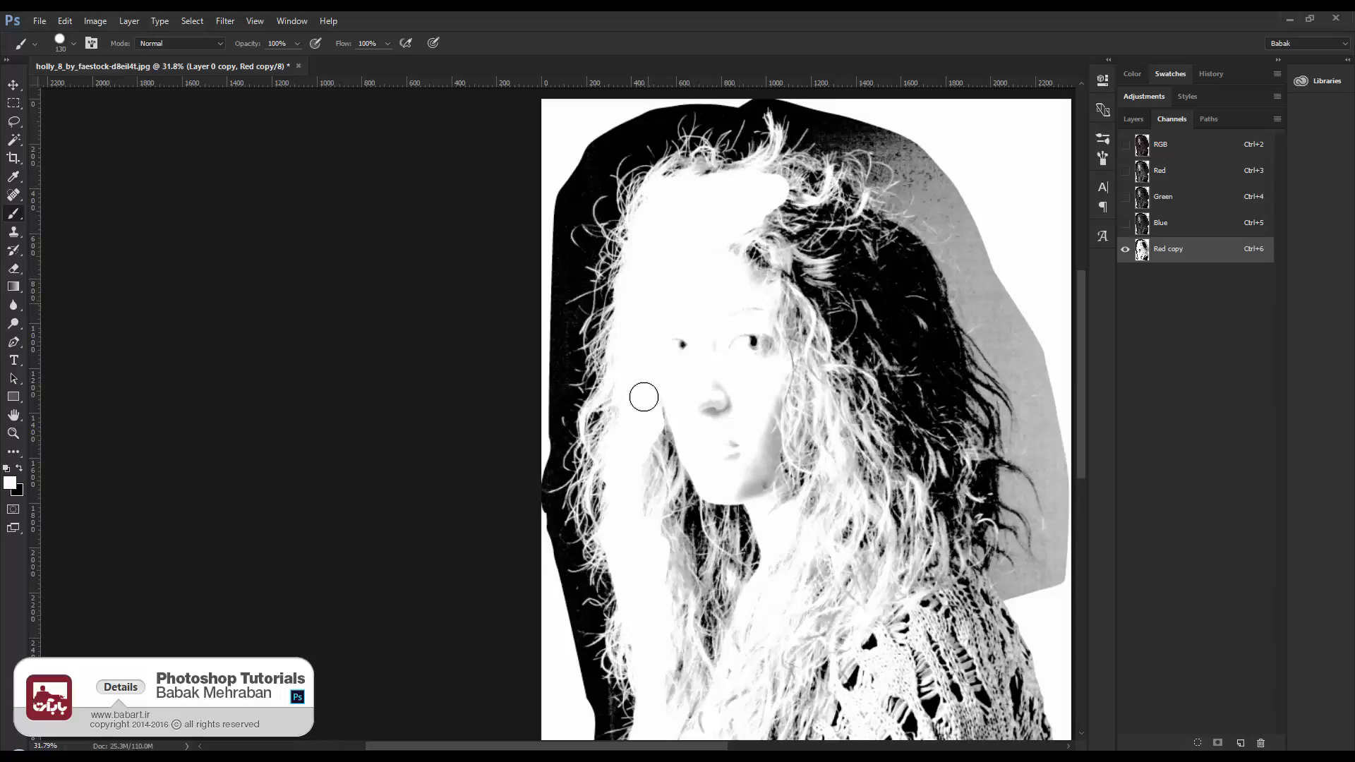
Load the Red copy channel as a selection, with the RGB composite shown, and turn it into a layer mask on Layer 0 copy
left_click(1141, 249, "ctrl")
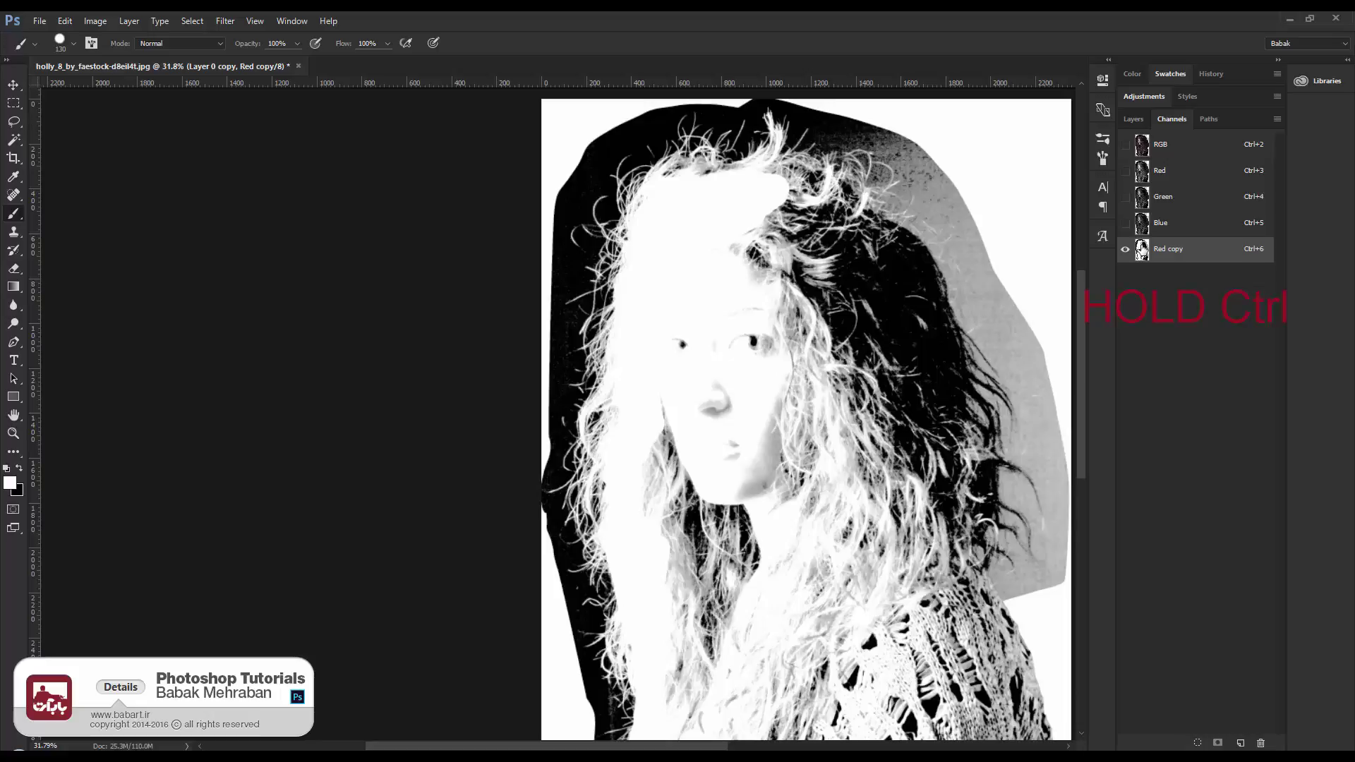
left_click(1141, 249, "ctrl")
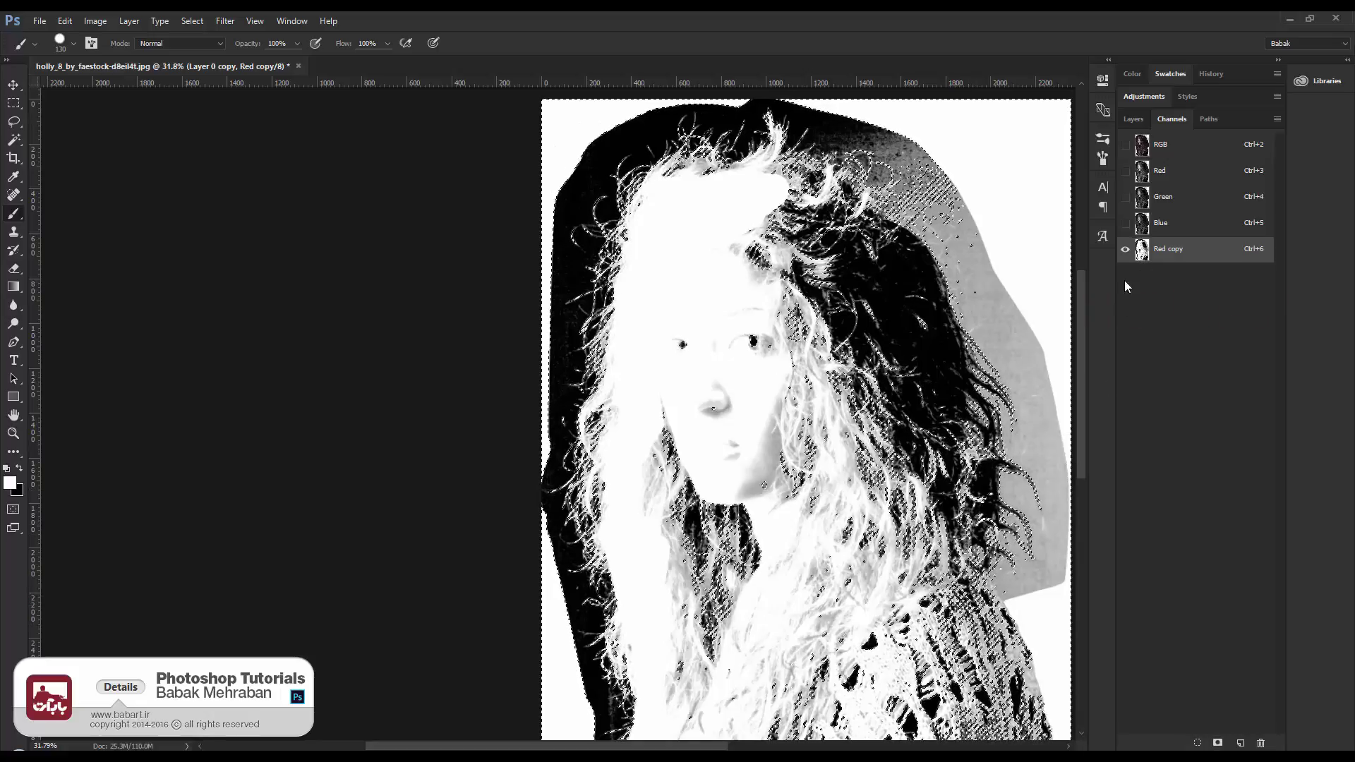
left_click(1126, 145)
left_click(1126, 249)
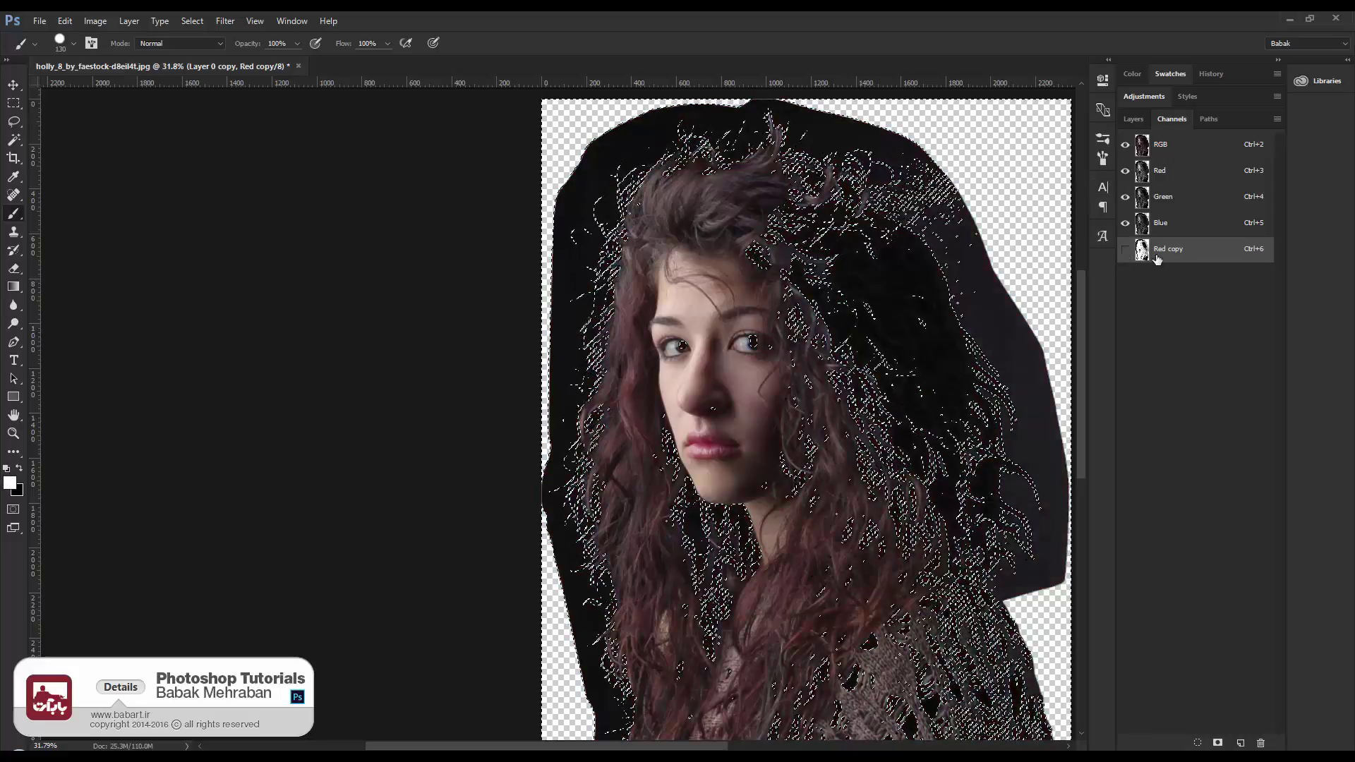
left_click(1133, 118)
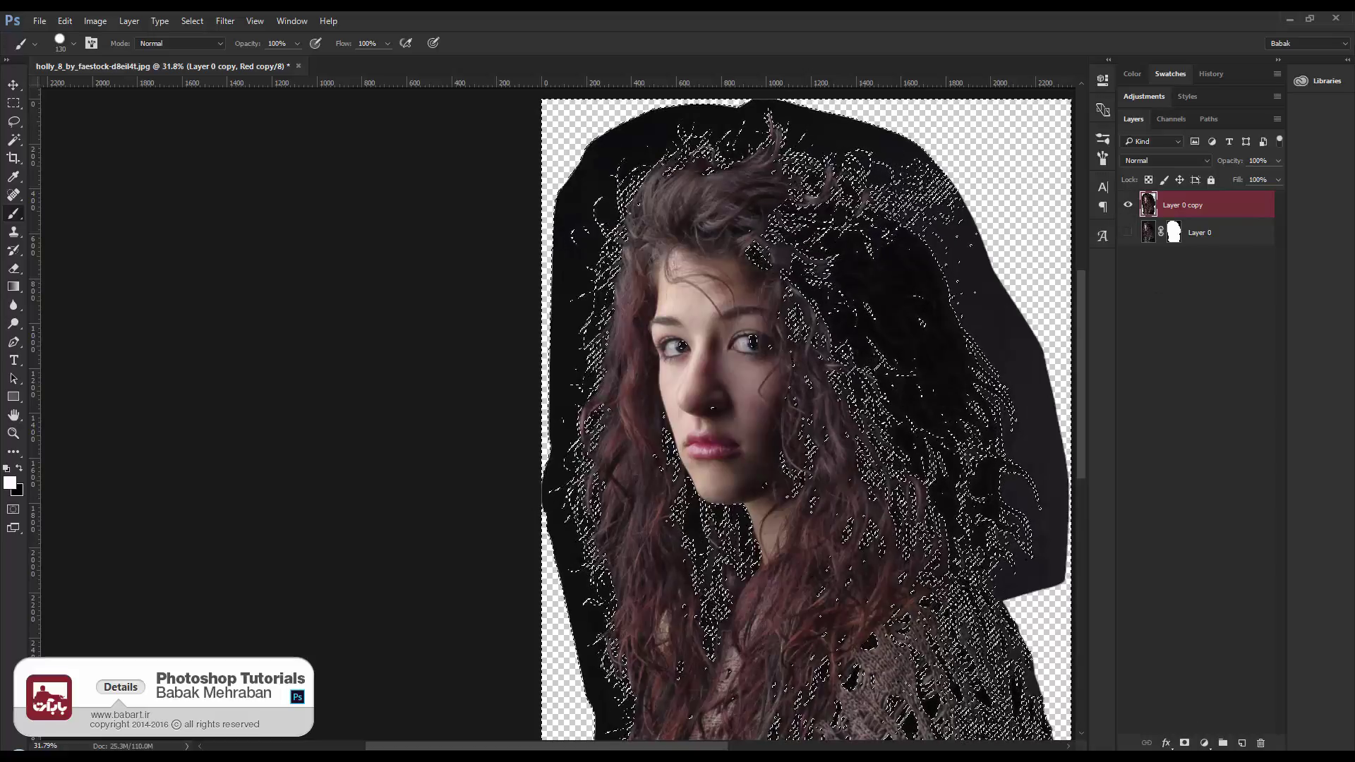
left_click(1186, 744)
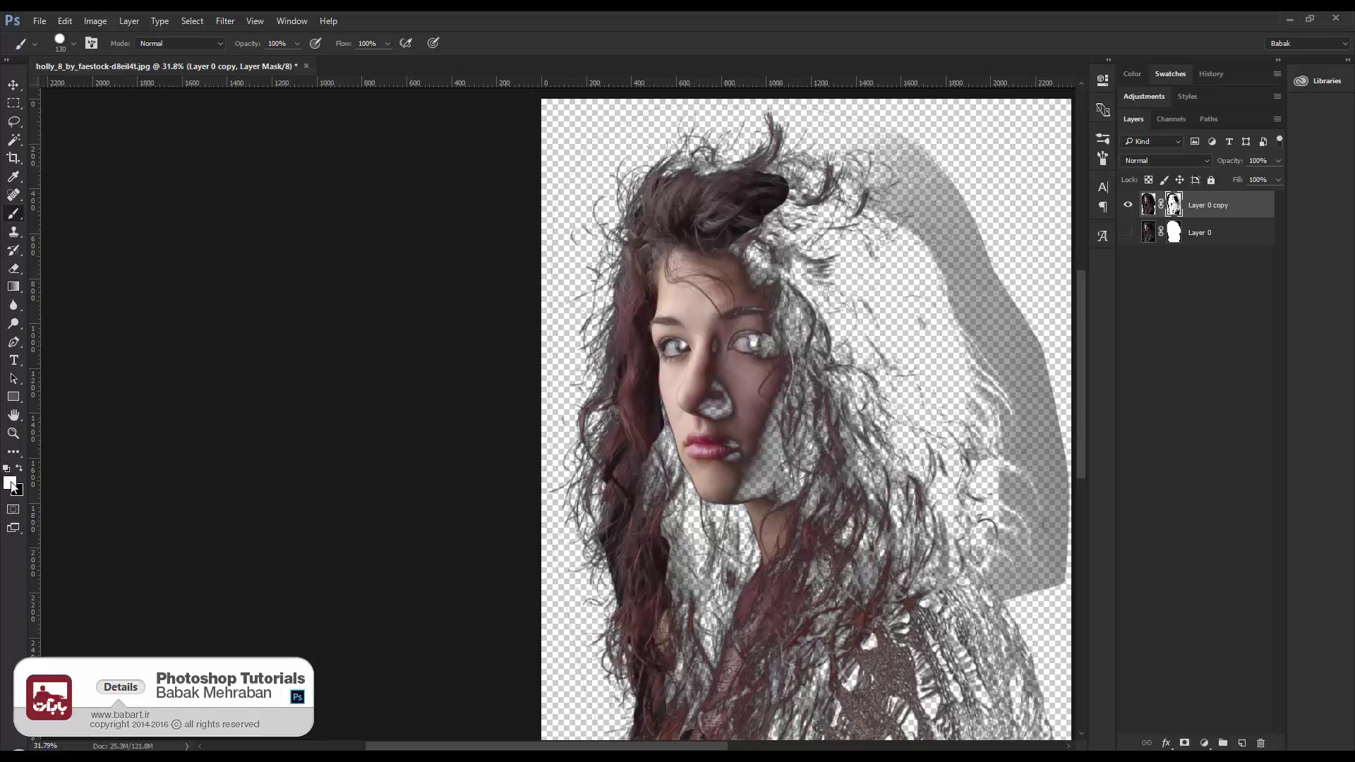
Paint white on the Layer 0 copy mask with a much larger hard brush to restore the face and upper hair
left_click_drag(899, 236, 837, 452)
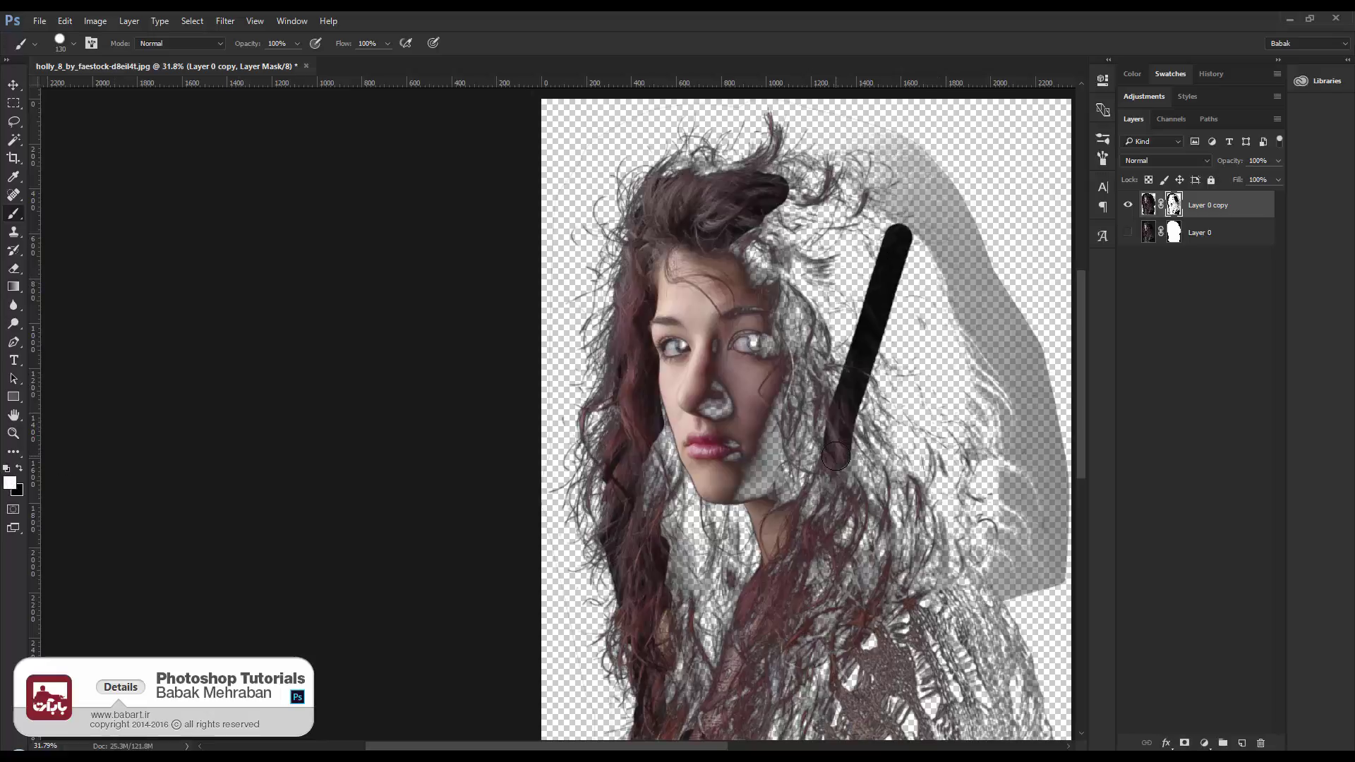
right_click(836, 338)
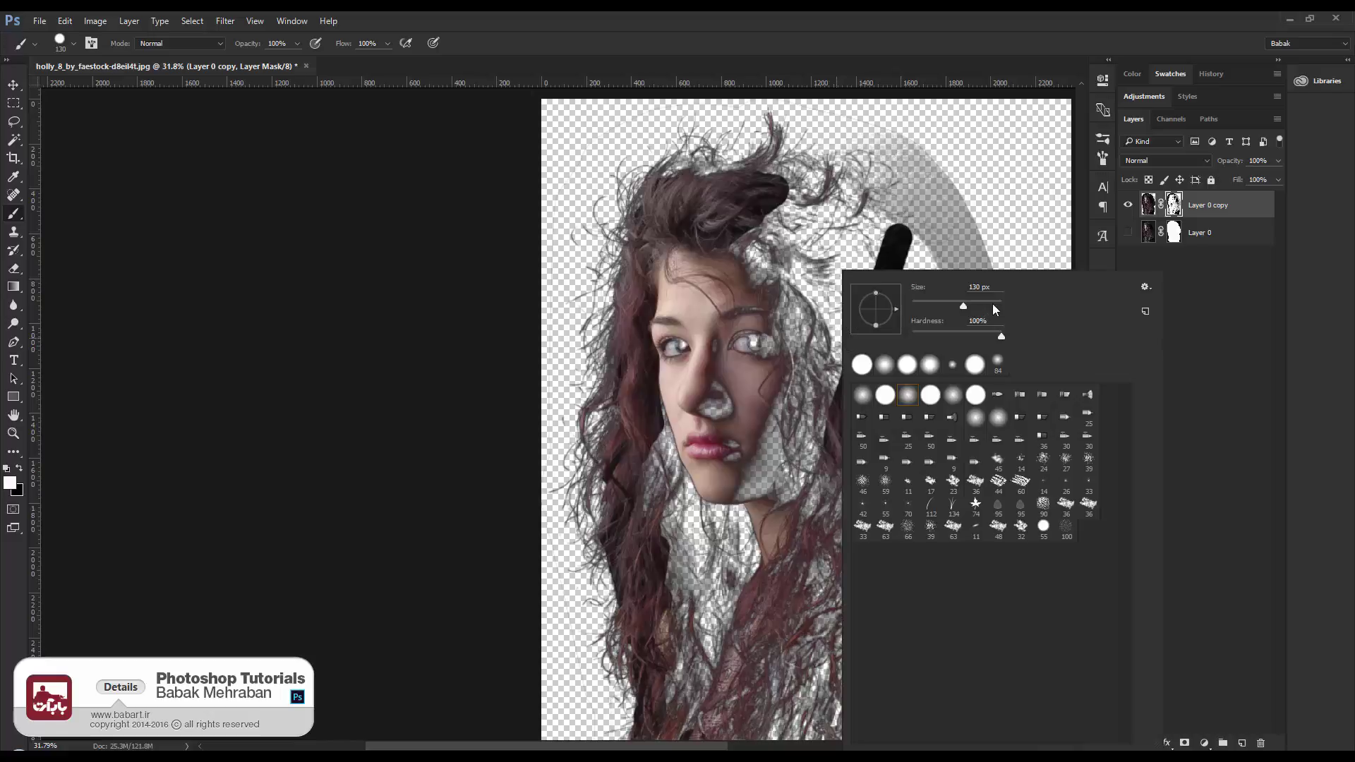
left_click(989, 302)
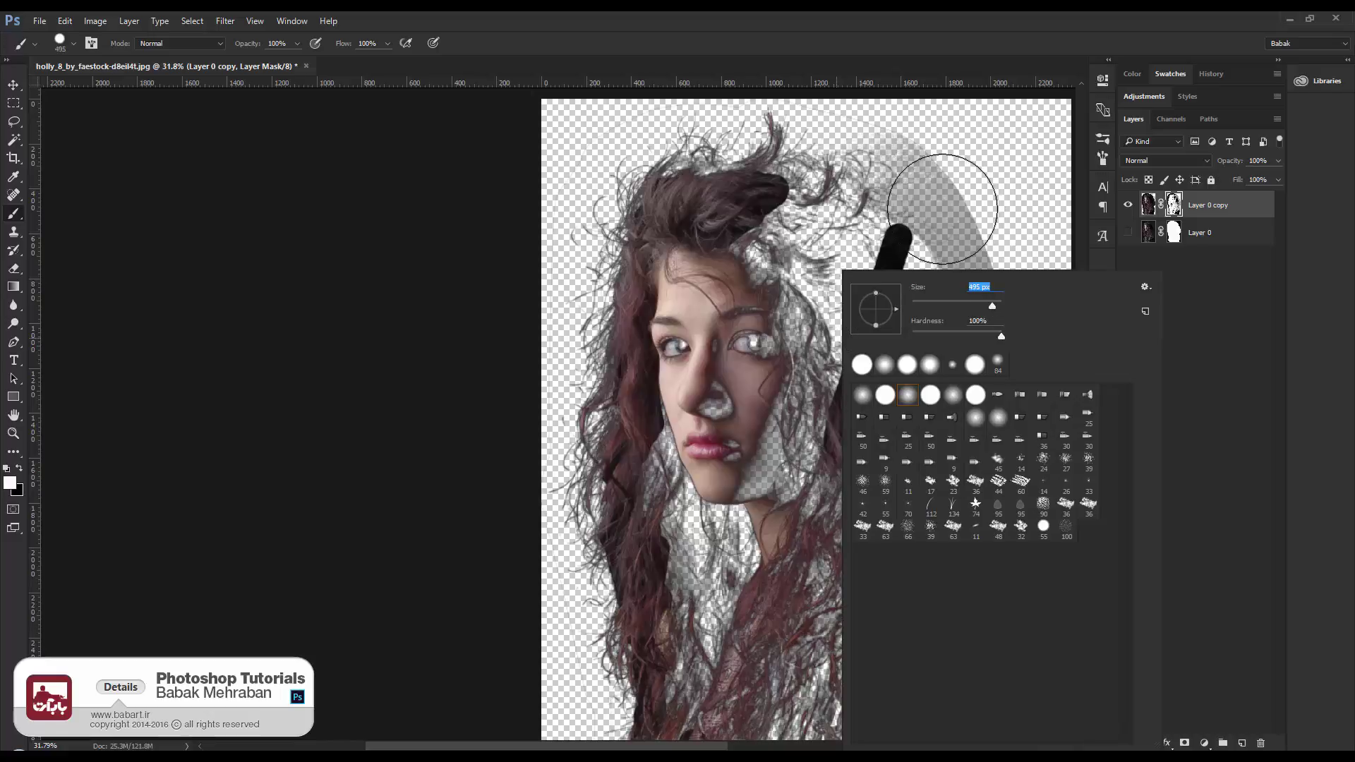
left_click(916, 209)
mouse_move(928, 204)
left_mouse_down()
mouse_move(762, 216)
mouse_move(780, 398)
mouse_move(767, 317)
mouse_move(685, 347)
mouse_move(689, 490)
mouse_move(710, 519)
left_mouse_up()
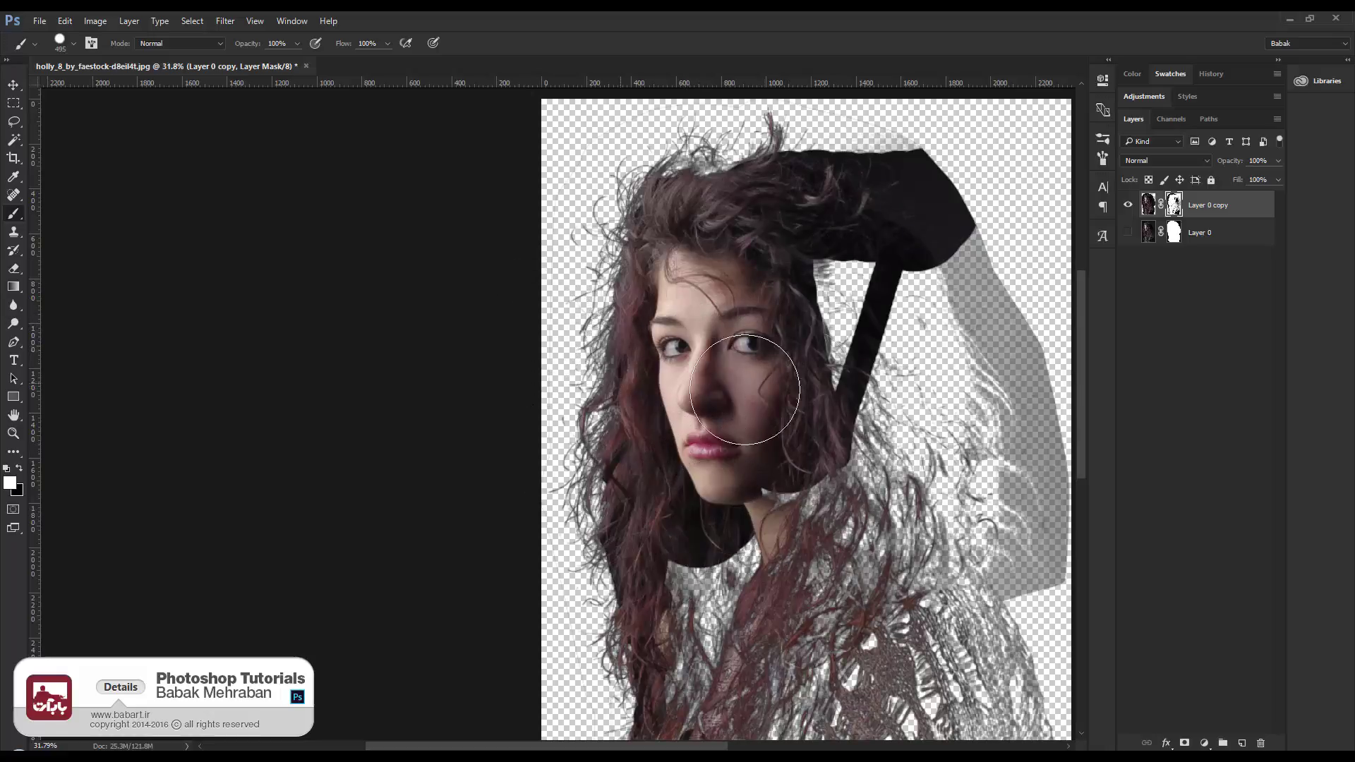
Paint the mask white over the lower hair, shoulder and knitted sweater to restore the rest of the body
mouse_move(803, 588)
left_mouse_down()
mouse_move(789, 560)
mouse_move(848, 563)
mouse_move(983, 635)
left_mouse_up()
scroll(984, 635, "down", 3)
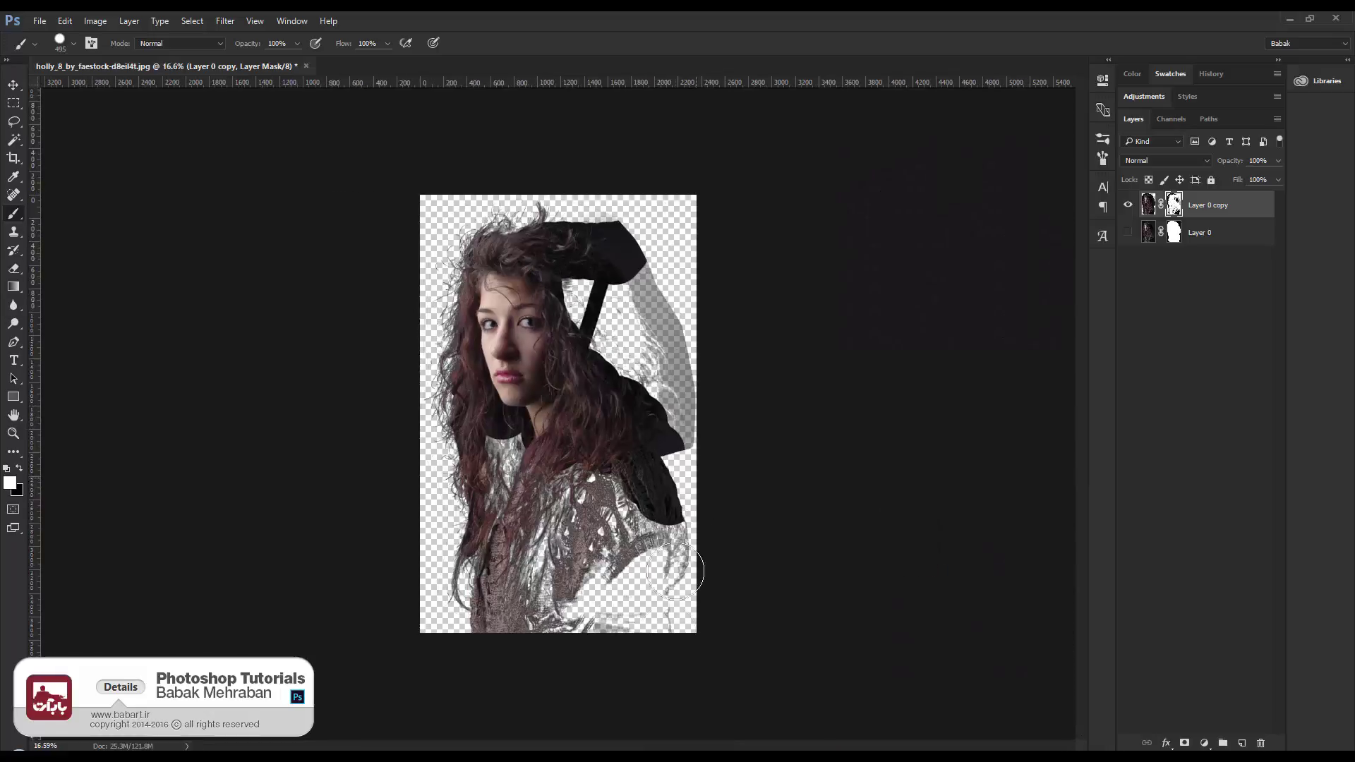
mouse_move(648, 576)
left_mouse_down()
mouse_move(524, 632)
mouse_move(579, 383)
mouse_move(605, 455)
mouse_move(653, 456)
mouse_move(644, 312)
mouse_move(670, 472)
mouse_move(613, 247)
mouse_move(574, 228)
mouse_move(580, 286)
mouse_move(511, 465)
mouse_move(514, 543)
left_mouse_up()
Reduce the brush to 80 px and examine the sweater edge, loose hair strands and face of the cutout
scroll(494, 649, "up", 5)
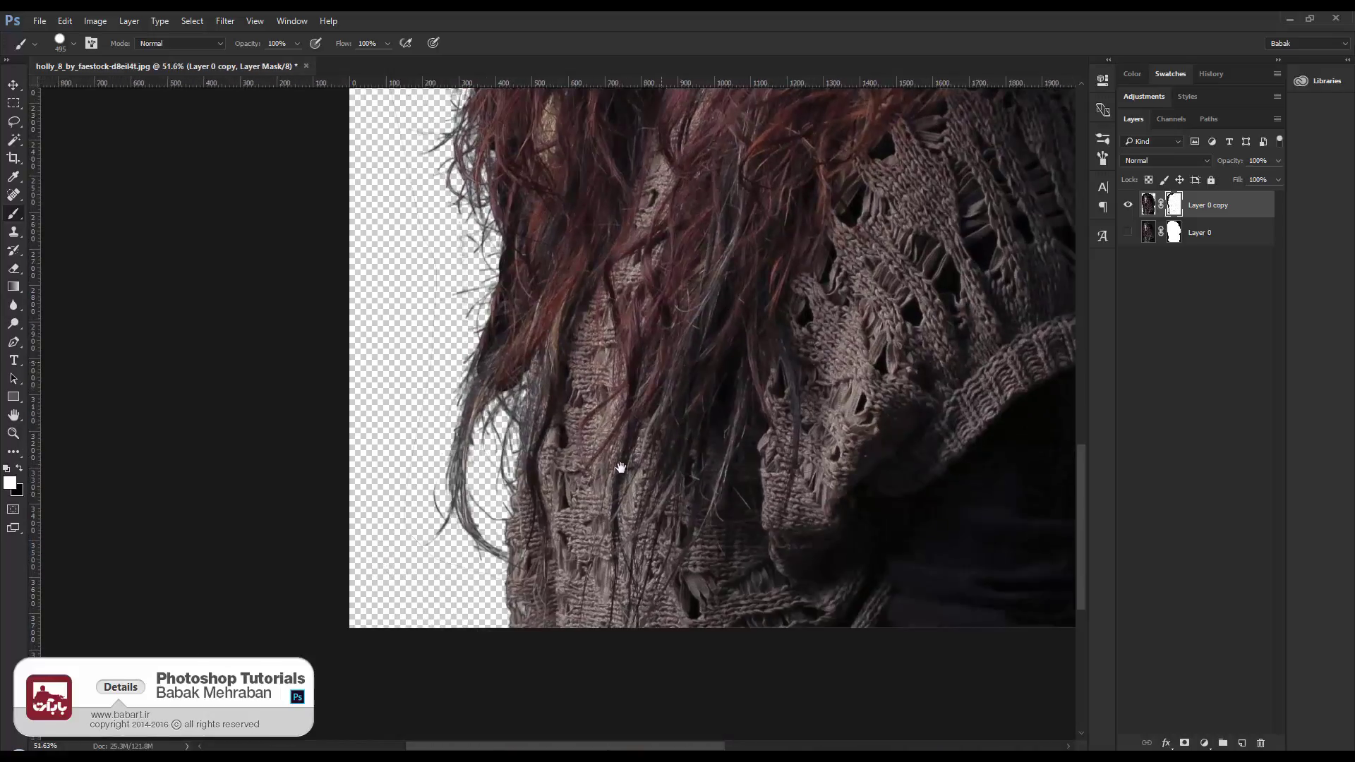
key("bracketleft")
key("bracketleft")
key("bracketleft")
key("bracketleft")
key("bracketleft")
key("bracketleft")
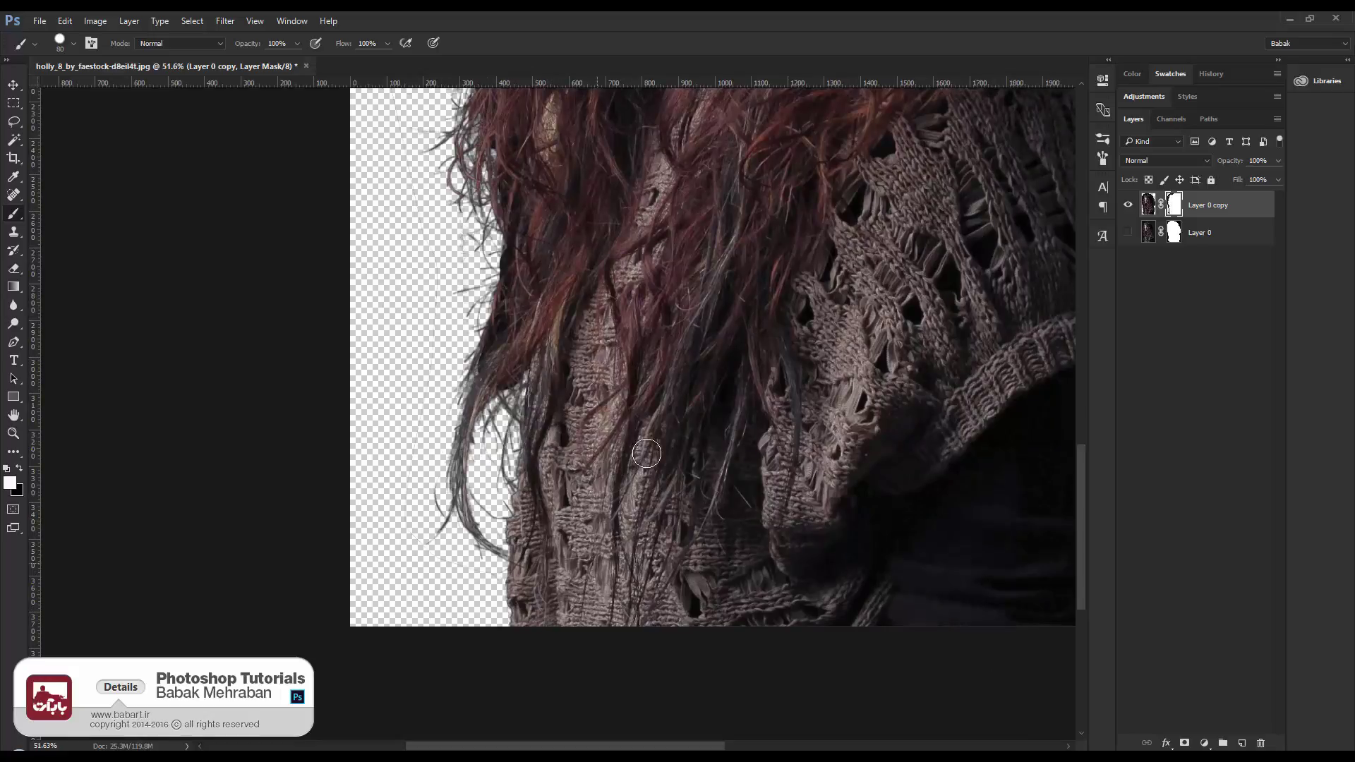
scroll(647, 453, "down", 2)
scroll(609, 464, "up", 1)
scroll(693, 428, "down", 3)
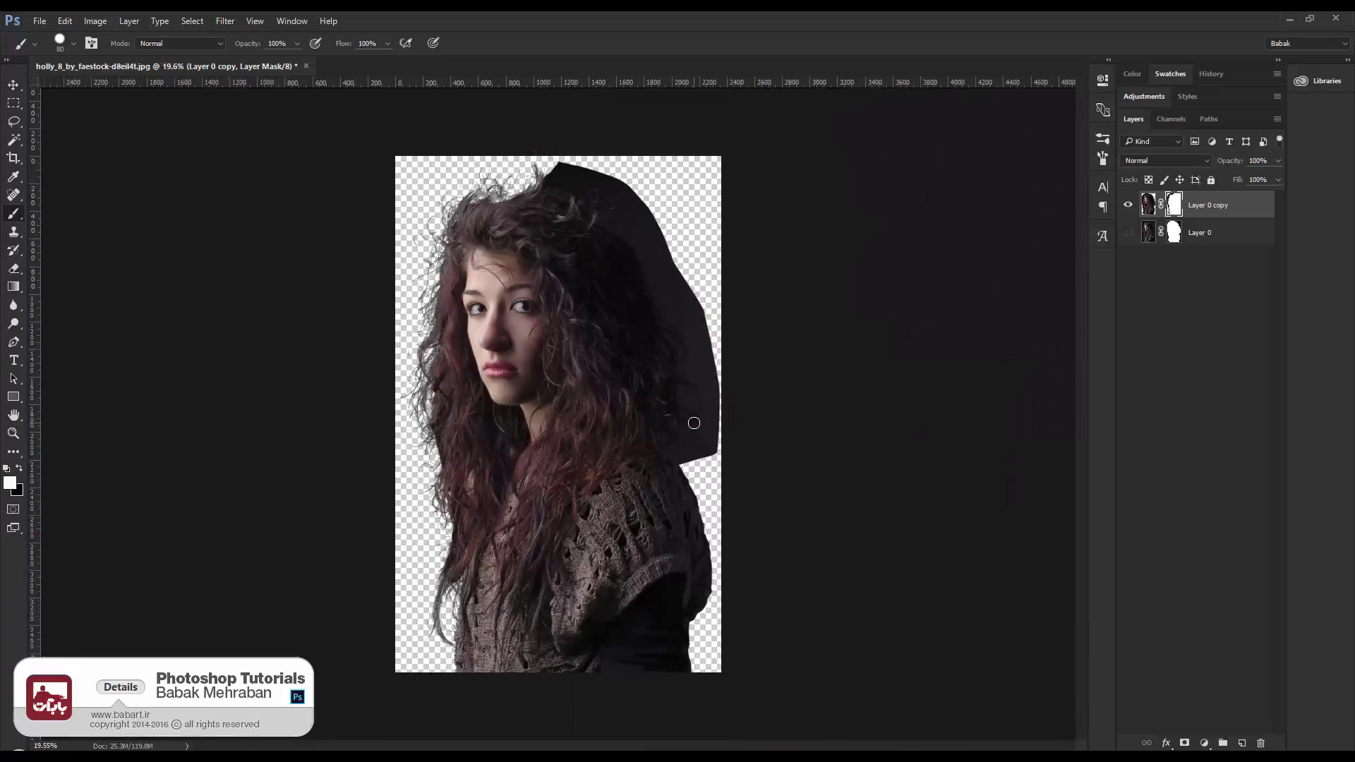
scroll(499, 269, "up", 3)
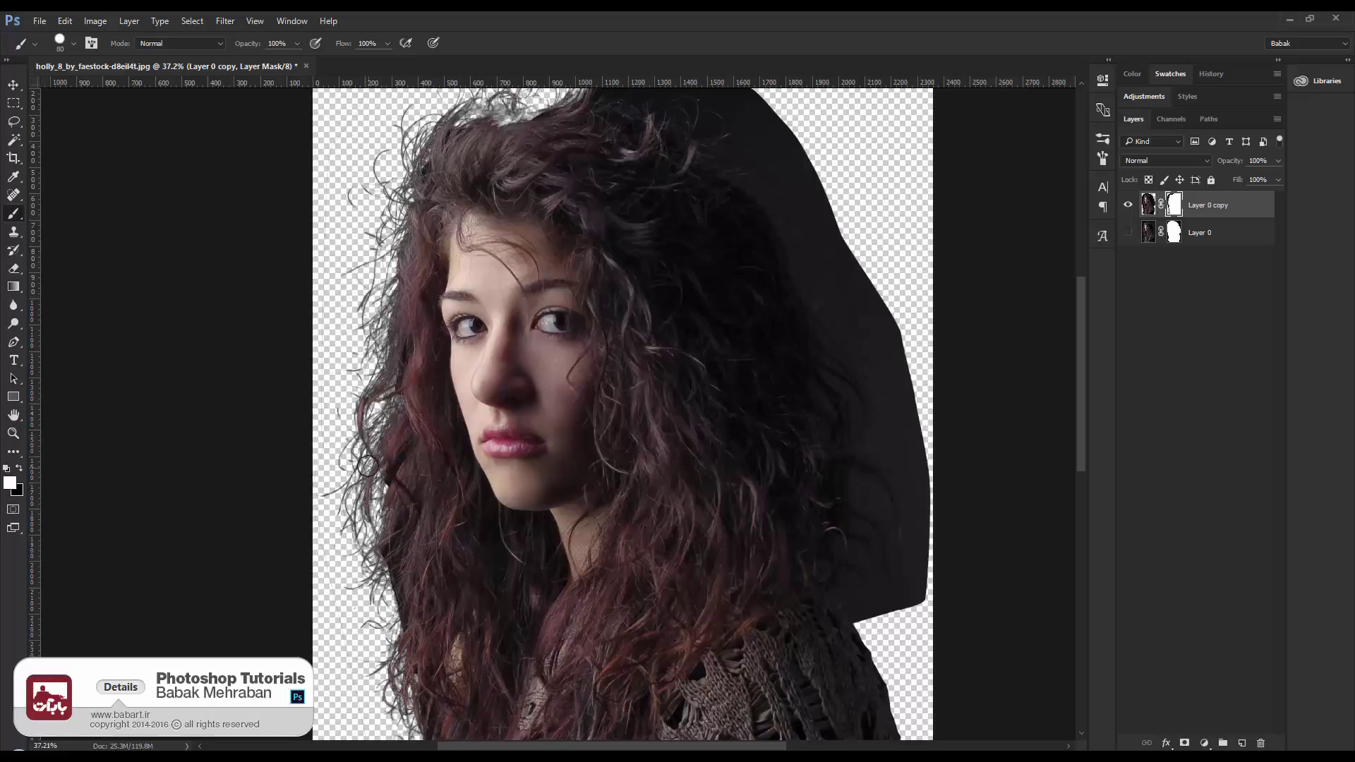
scroll(370, 265, "up", 3)
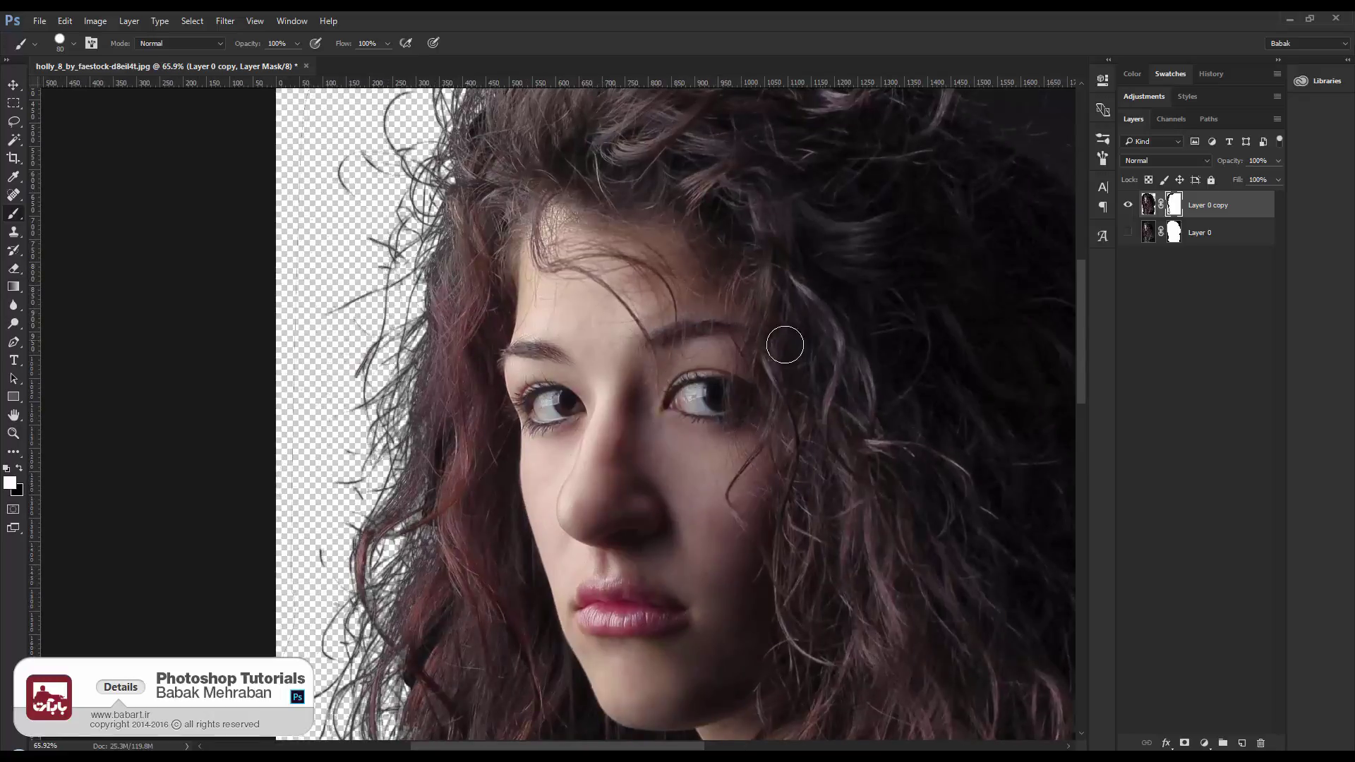
Make black the foreground colour and apply the layer mask on Layer 0 copy permanently
left_click(20, 467)
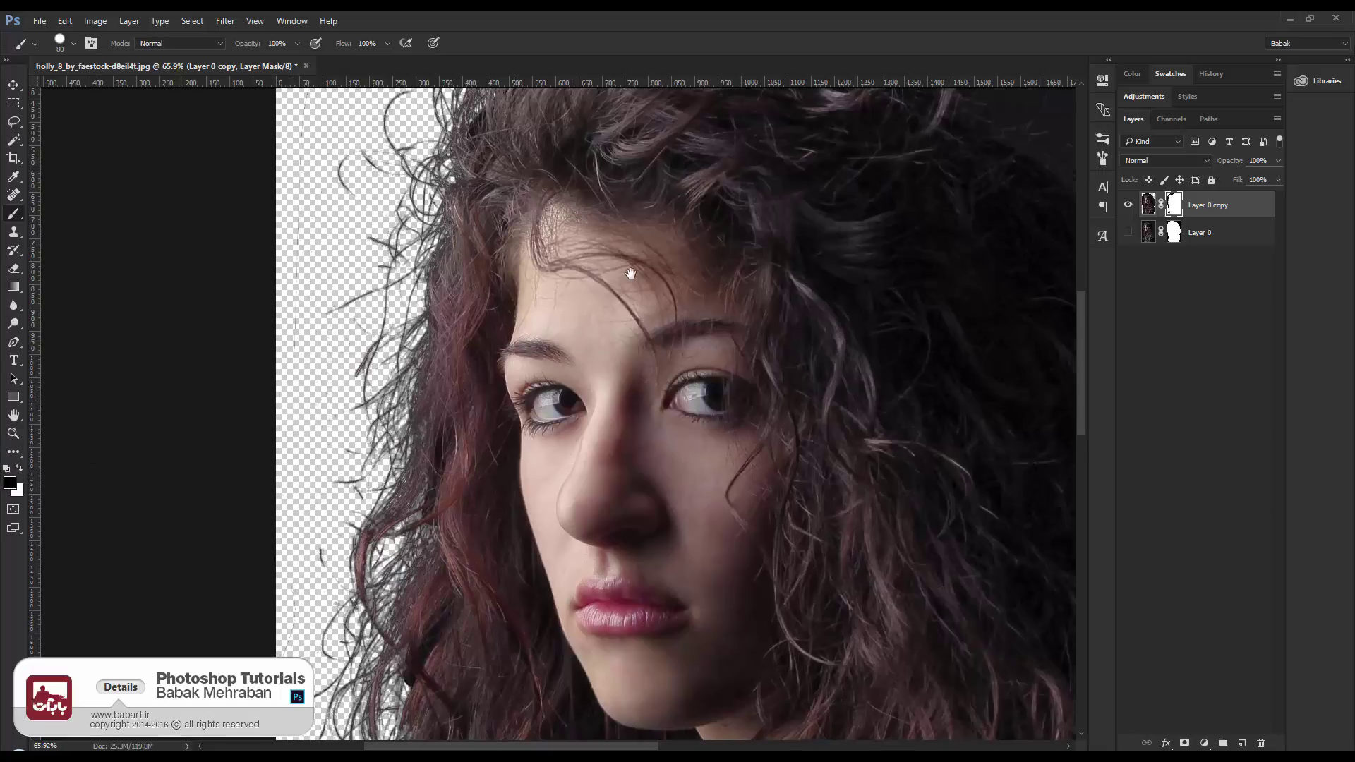
left_click_drag(395, 332, 696, 96)
key("ctrl+0")
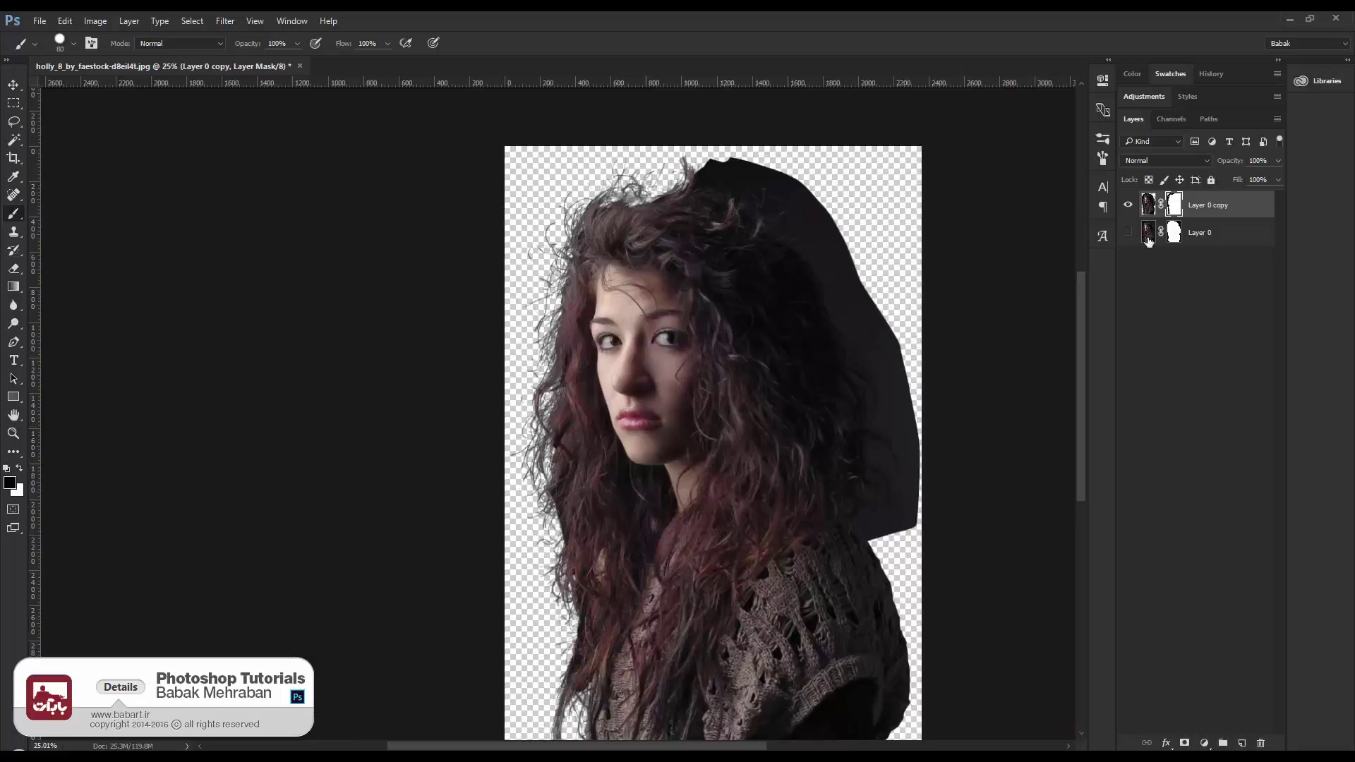
right_click(1173, 204)
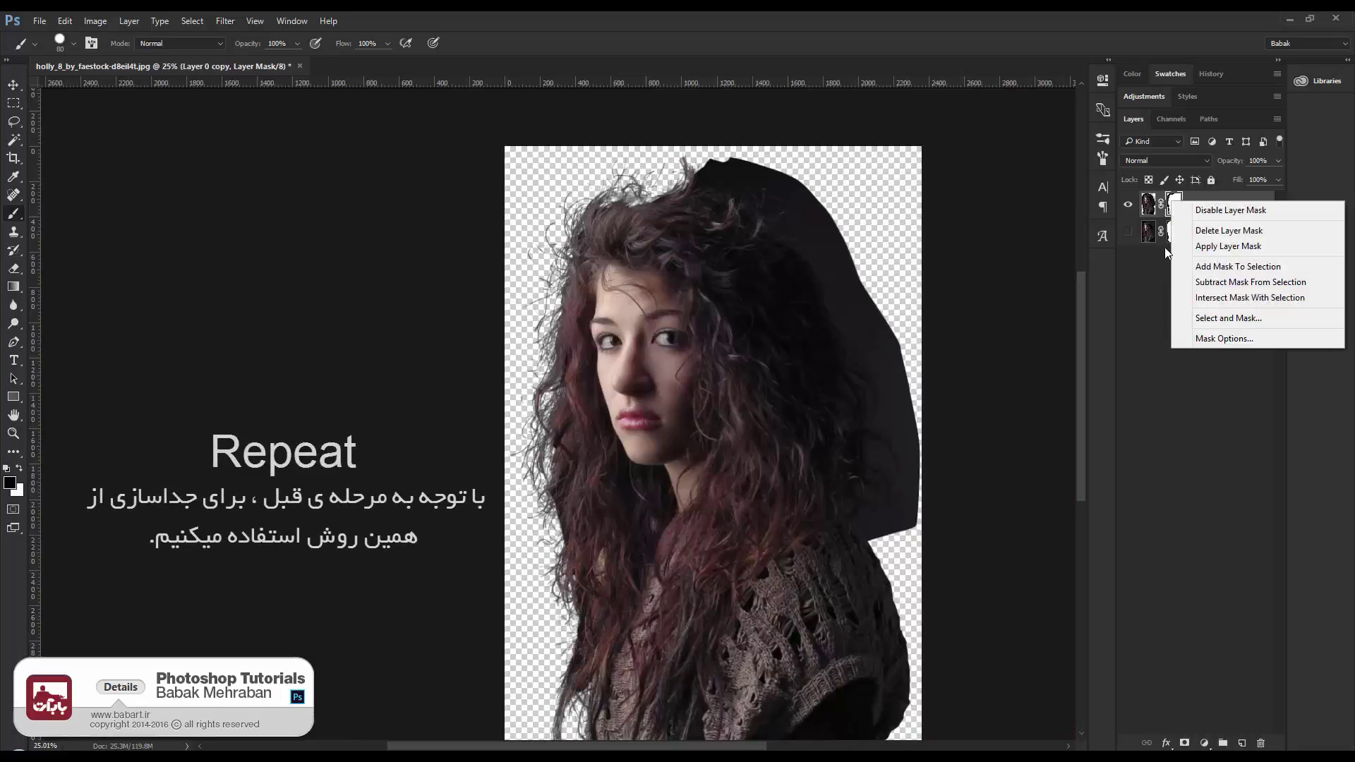
left_click(1212, 247)
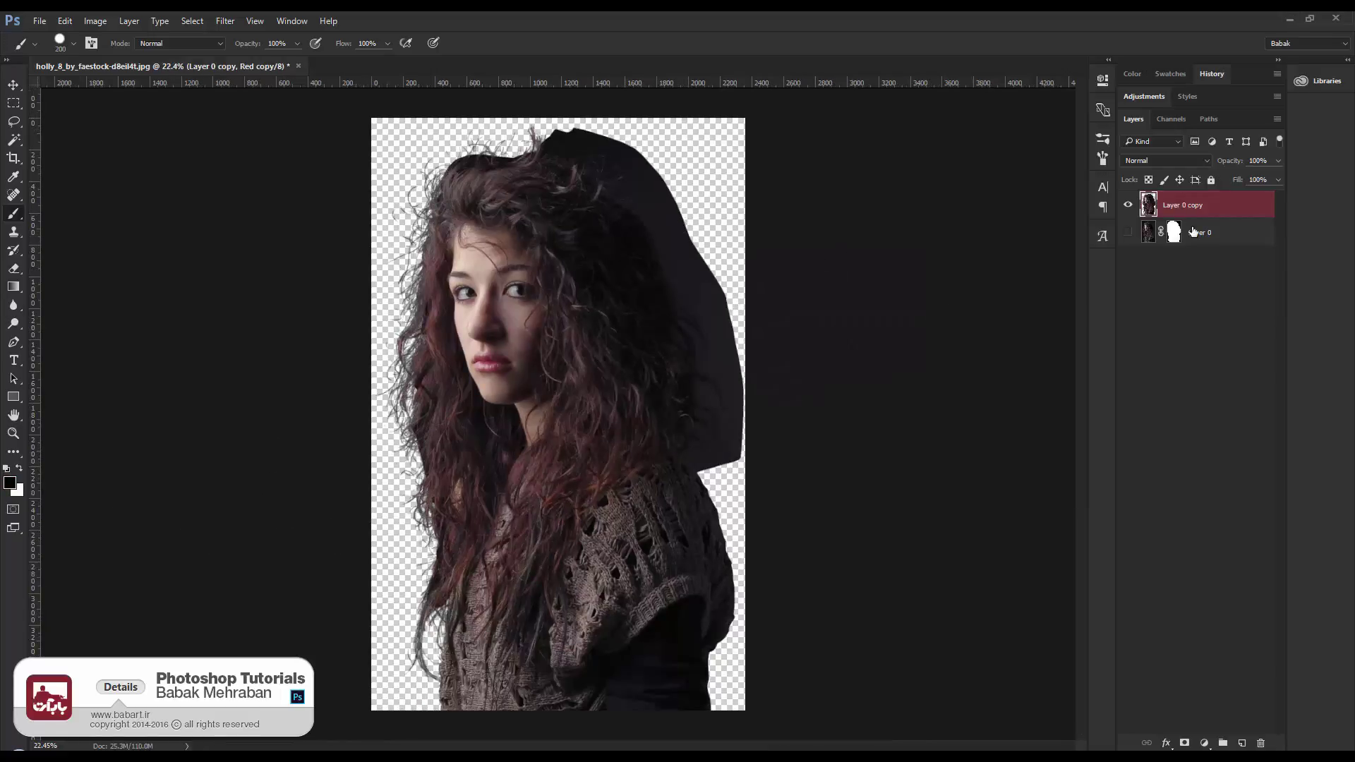
Compare the Blue and Red channels, duplicate the Red channel and select the duplicate
left_click(1172, 119)
left_click(1161, 222)
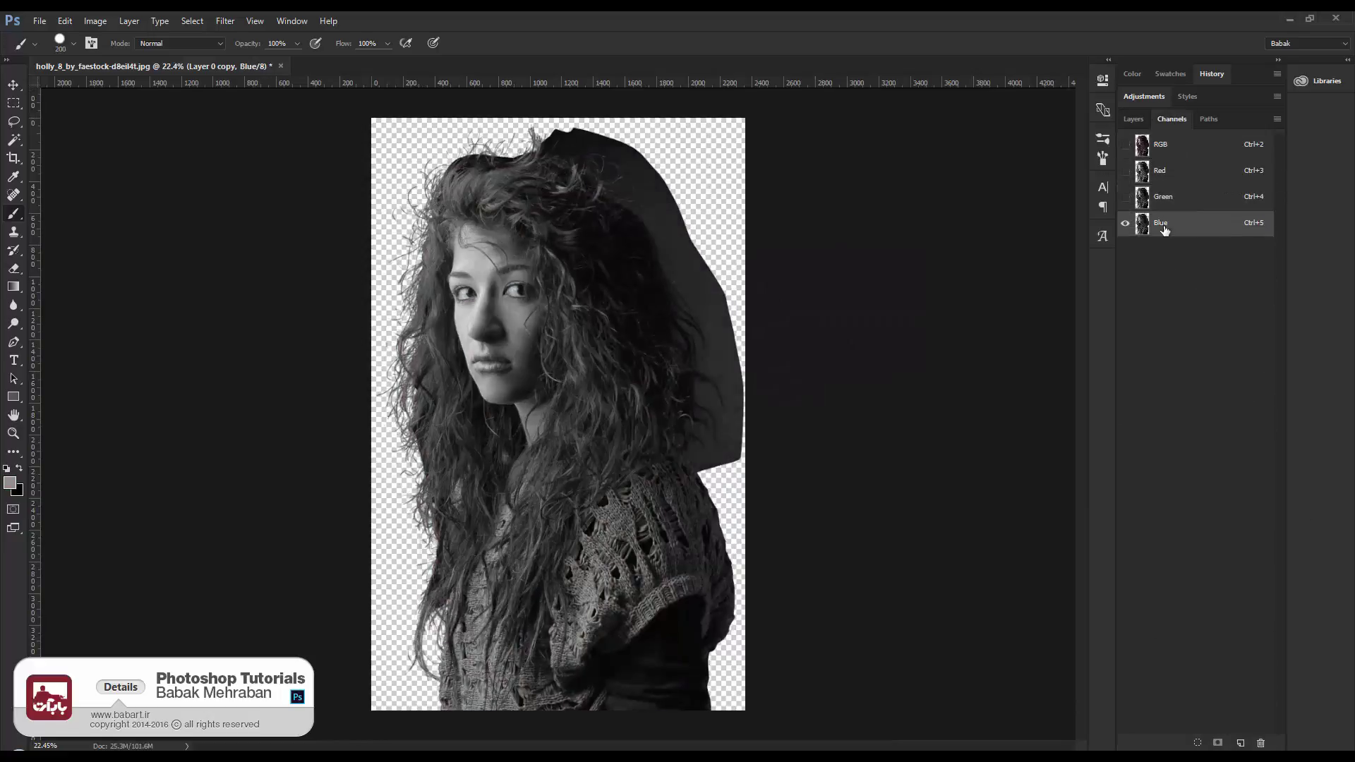
left_click(1161, 171)
right_click(1161, 171)
left_click(1229, 182)
key("Return")
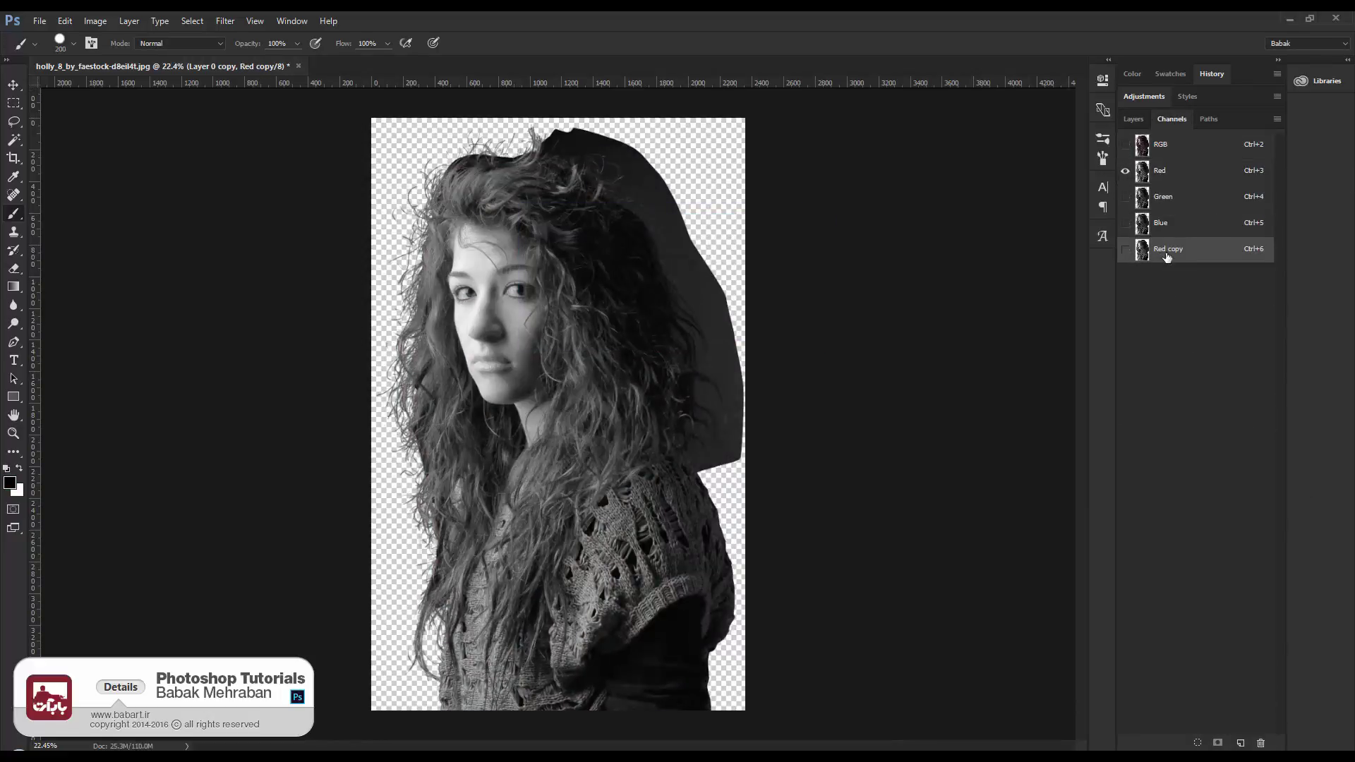
left_click(1168, 258)
Duplicate Layer 0 copy, keeping the default name
left_click(1133, 119)
right_click(1186, 208)
left_click(1075, 222)
key("Return")
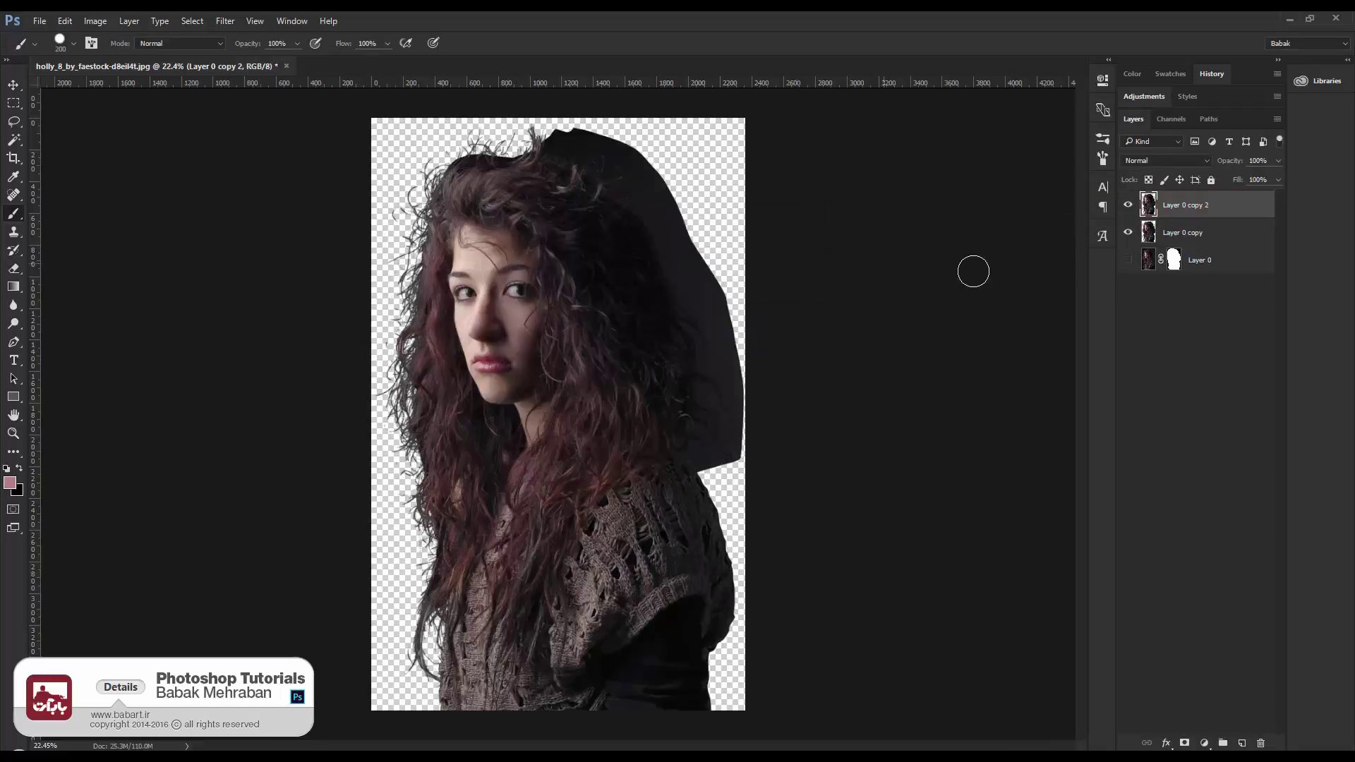
Boost the contrast of the Red copy channel with Levels, using input levels of about 15, 1.27 and 43
left_click(1172, 119)
left_click(1165, 251)
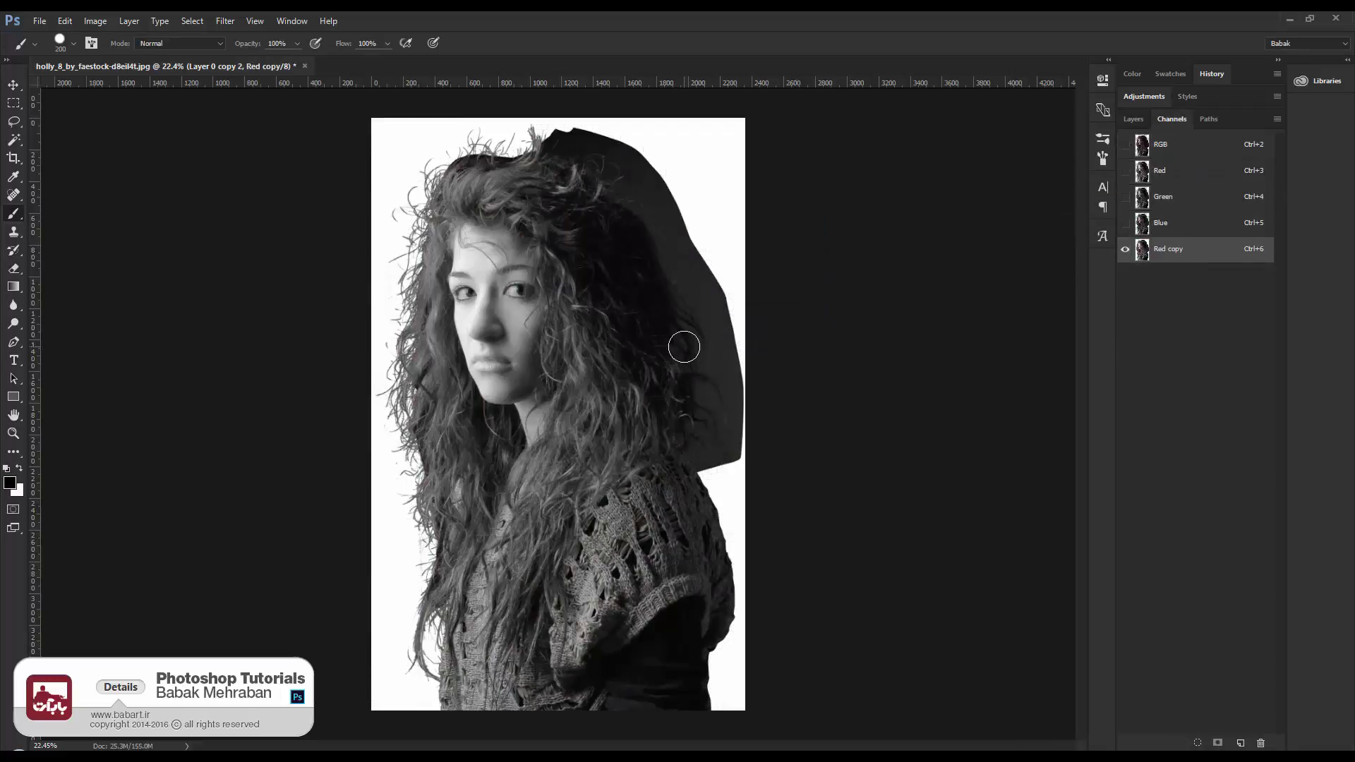
key("ctrl+l")
left_click_drag(965, 357, 802, 358)
mouse_move(891, 357)
left_mouse_down()
mouse_move(789, 358)
mouse_move(819, 359)
left_mouse_up()
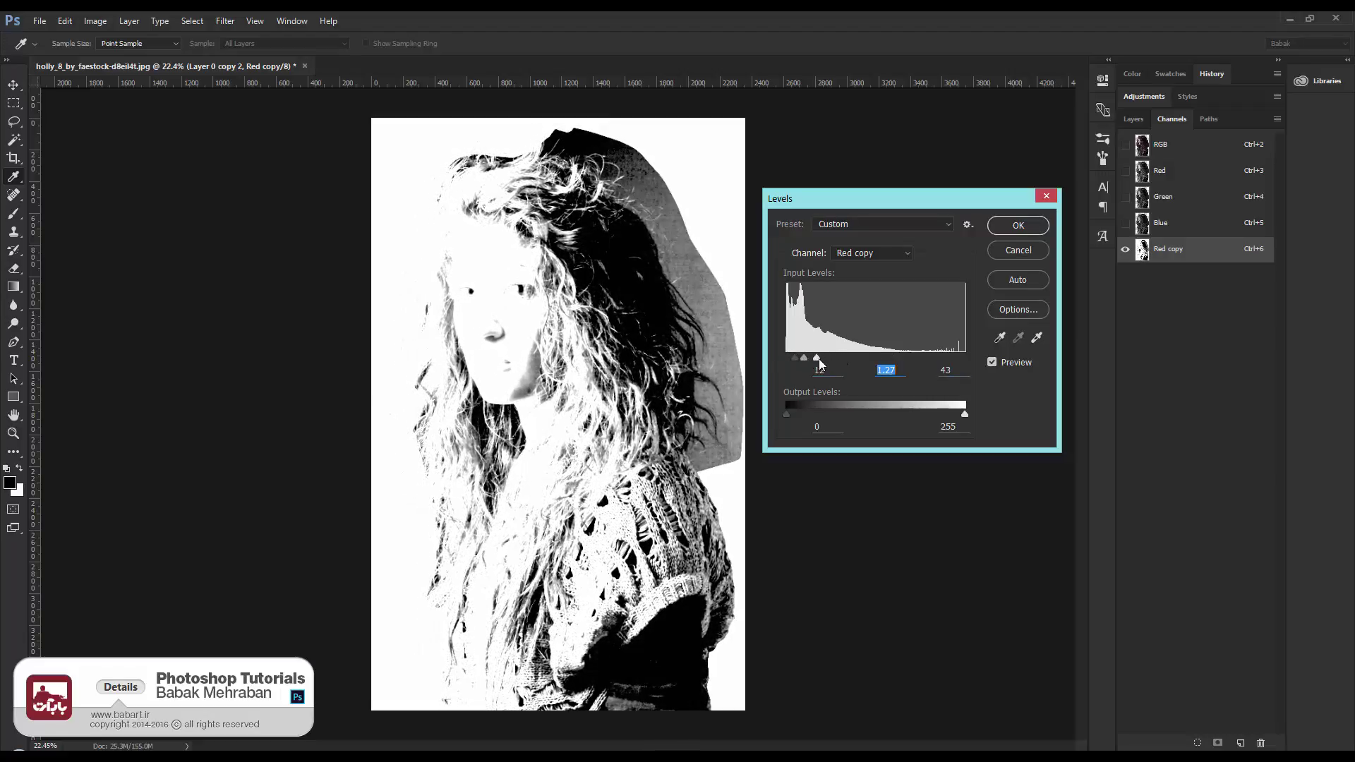
key("Return")
Paint black with a 200 px brush over the inside of the shaded hair in Red copy, sparing the outer strands
key("b")
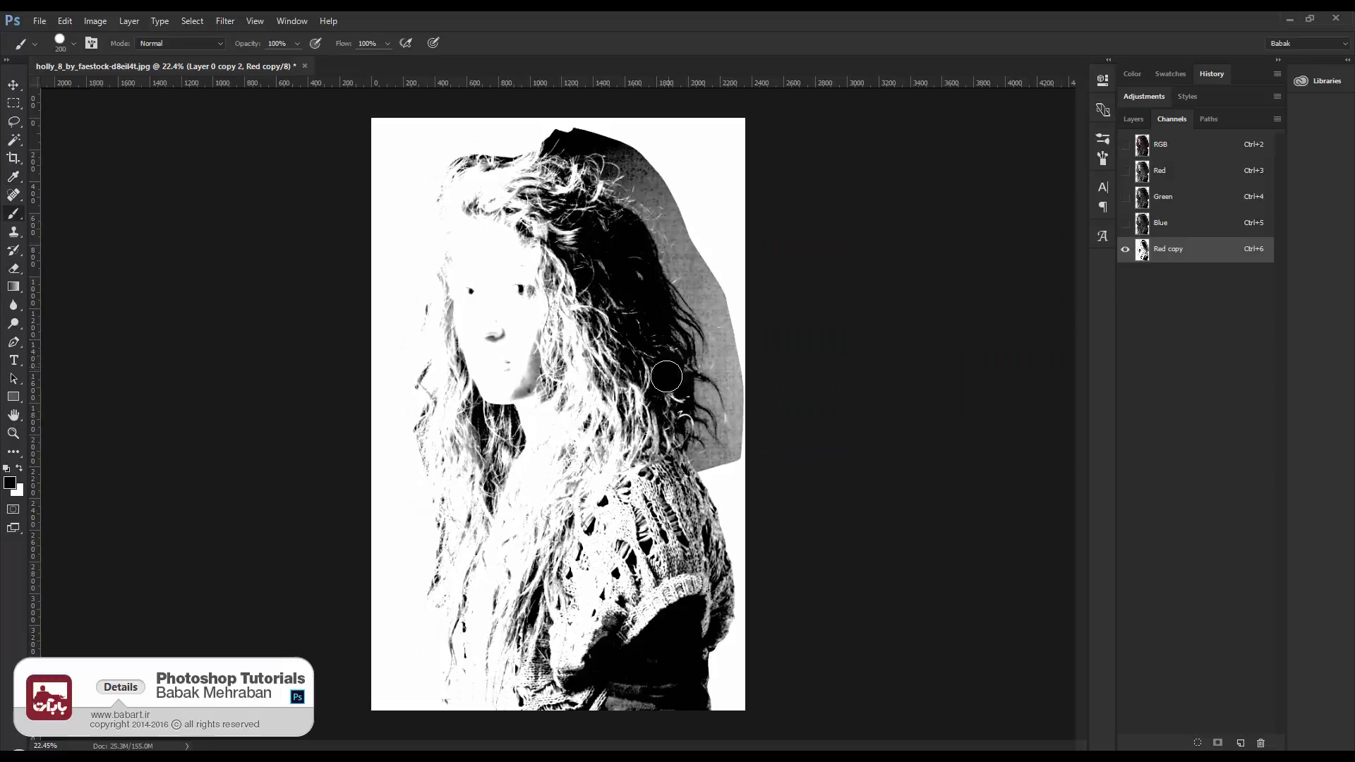
mouse_move(667, 410)
left_mouse_down()
mouse_move(689, 509)
mouse_move(622, 229)
left_mouse_up()
mouse_move(591, 202)
left_mouse_down()
mouse_move(574, 269)
mouse_move(634, 406)
left_mouse_up()
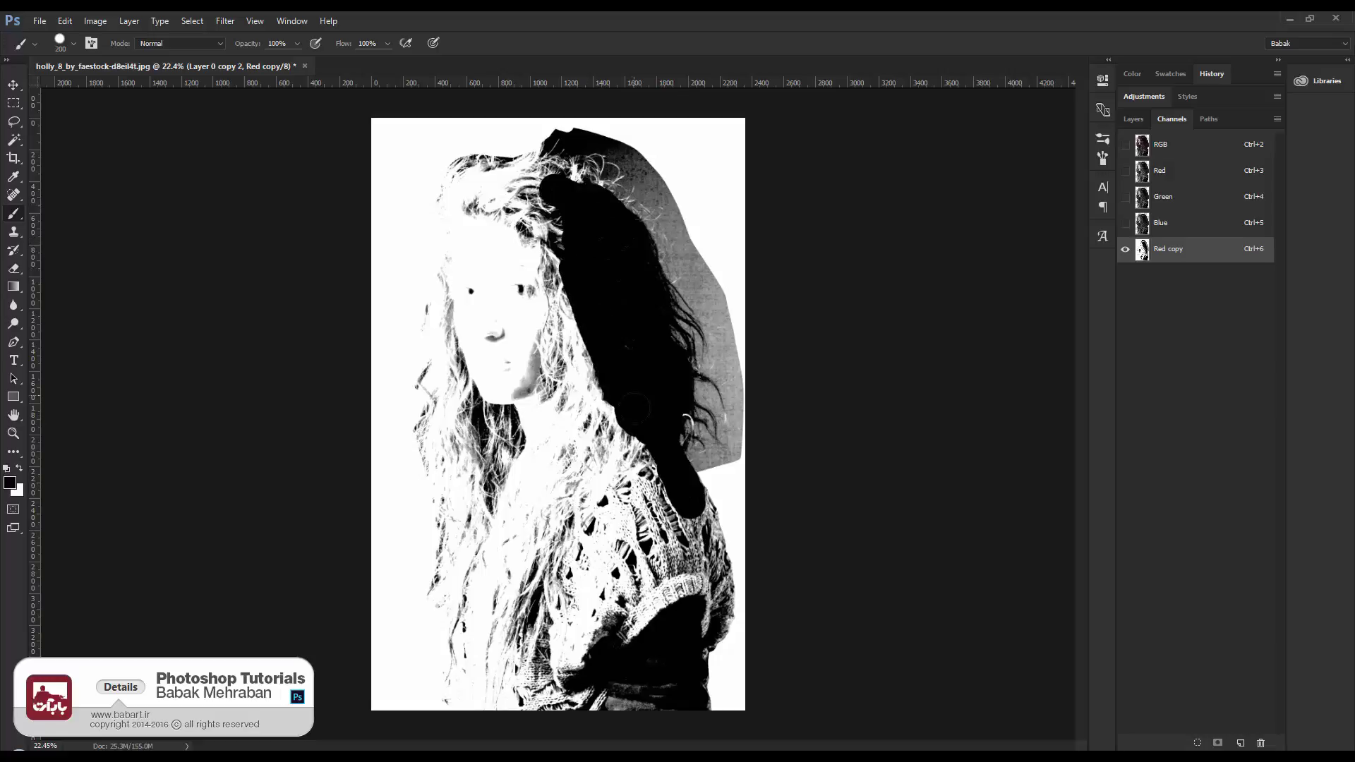
Restore the RGB view, hide Layer 0 copy, load the Red copy channel as a selection and invert it
key("ctrl+2")
key("F7")
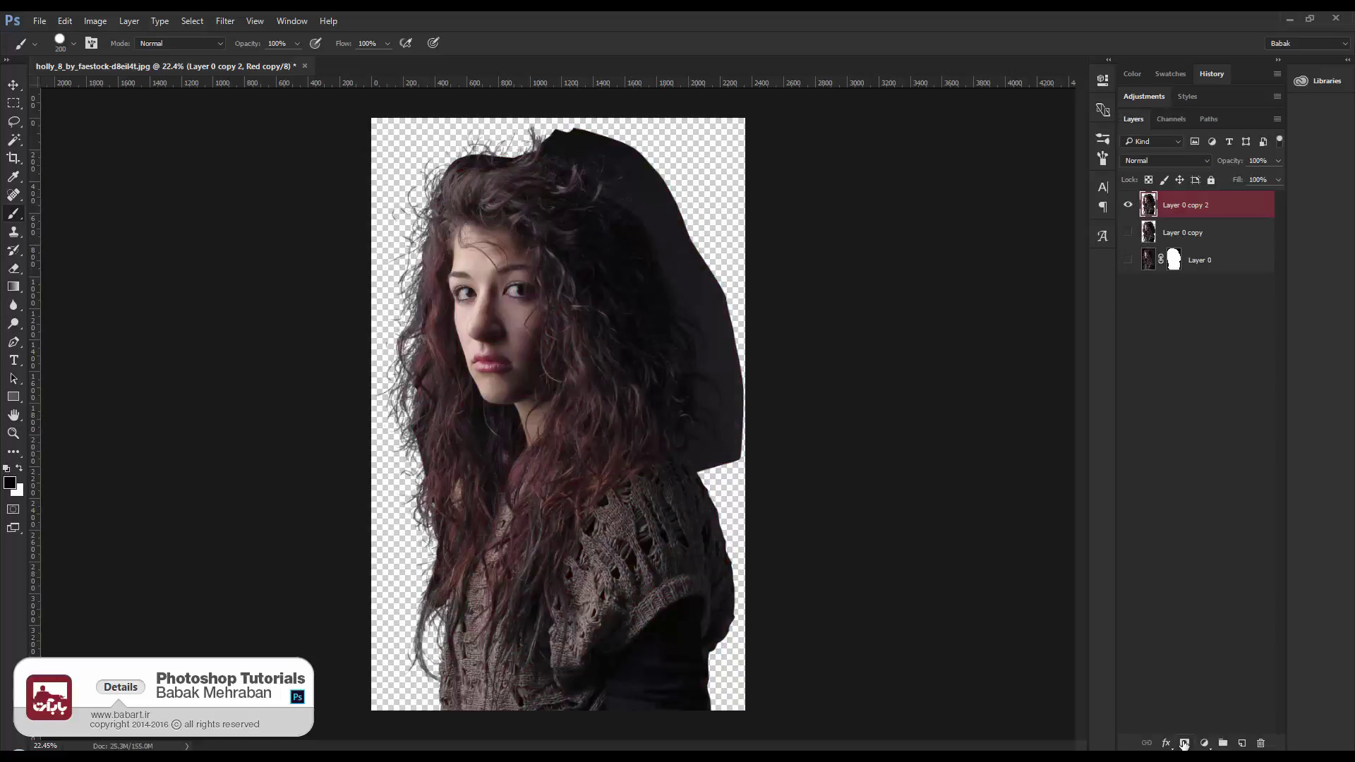
key("F7")
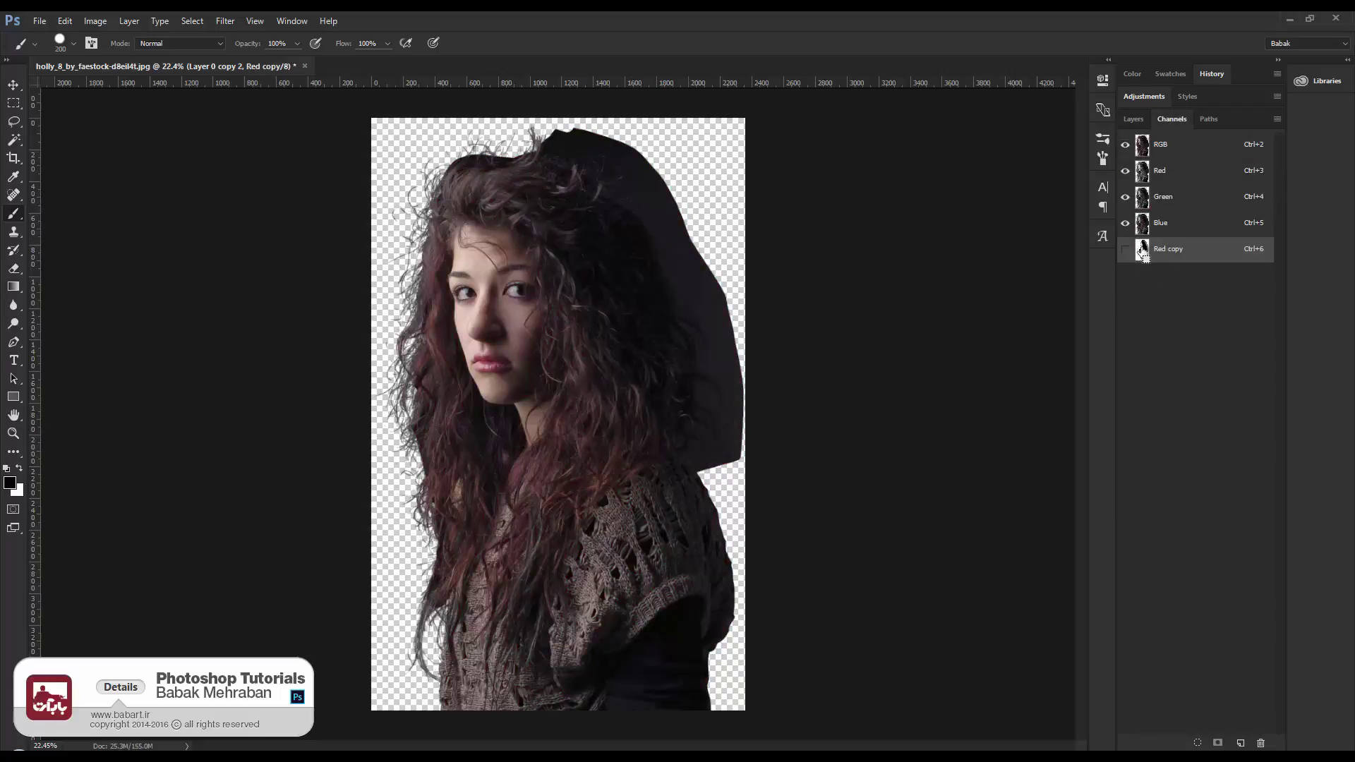
left_click(1144, 249, "ctrl")
key("alt+s")
key("i")
key("F7")
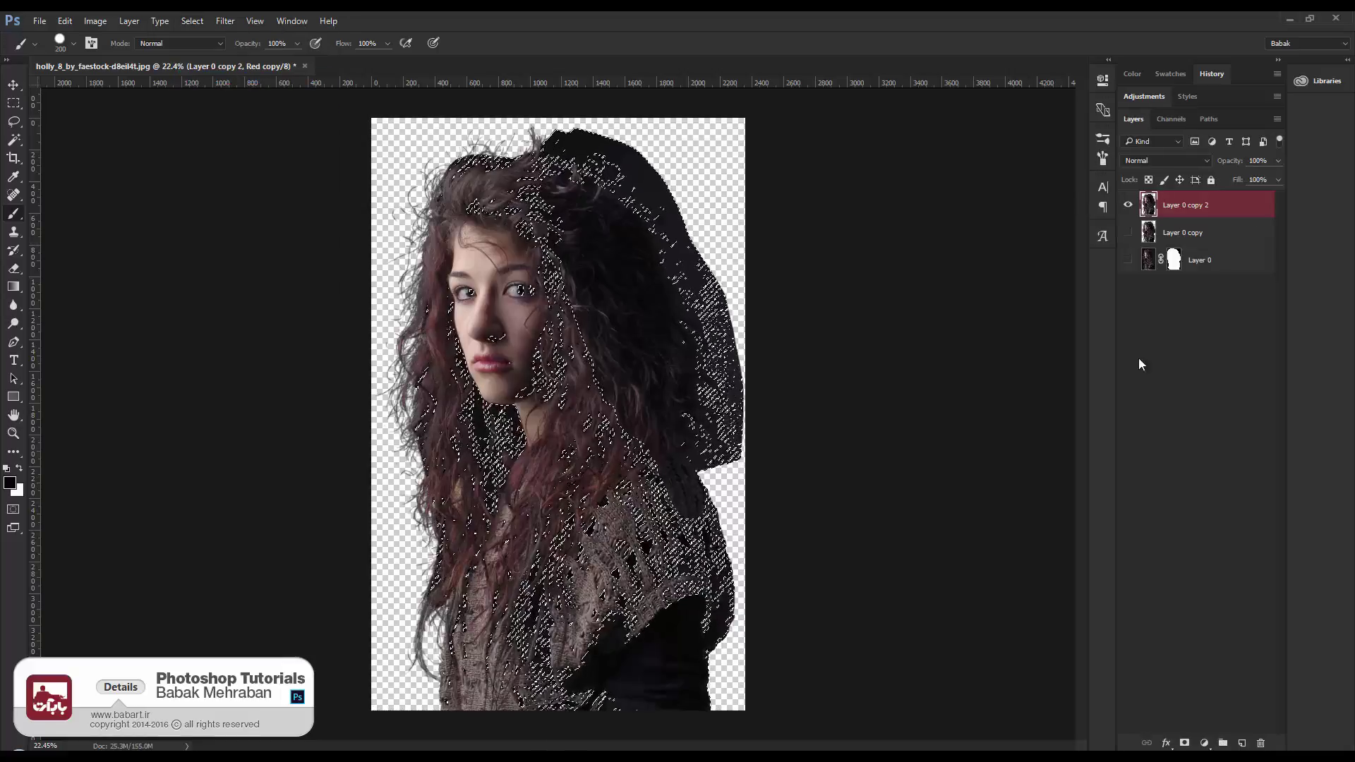
Target the RGB composite and turn the selection into a layer mask on Layer 0 copy 2
key("F7")
left_click(1161, 205)
key("F7")
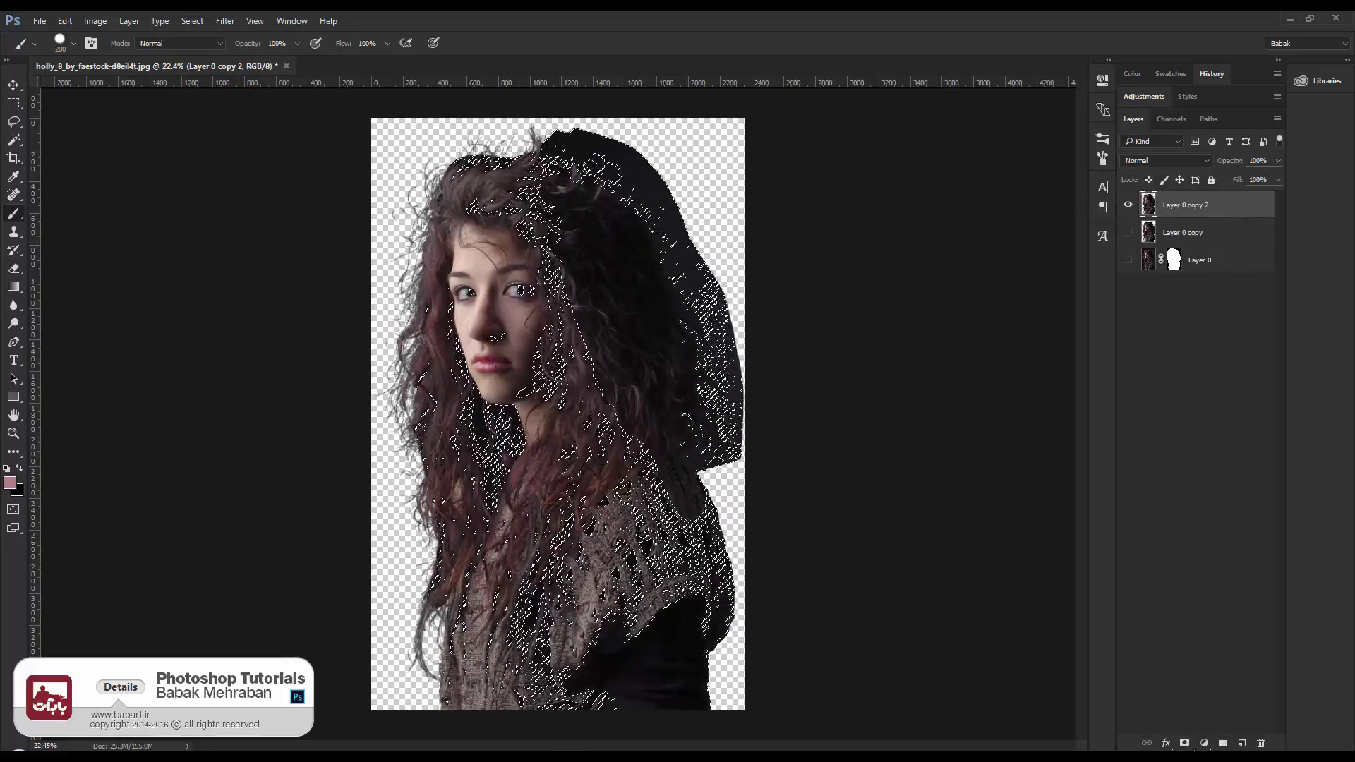
left_click(1185, 743)
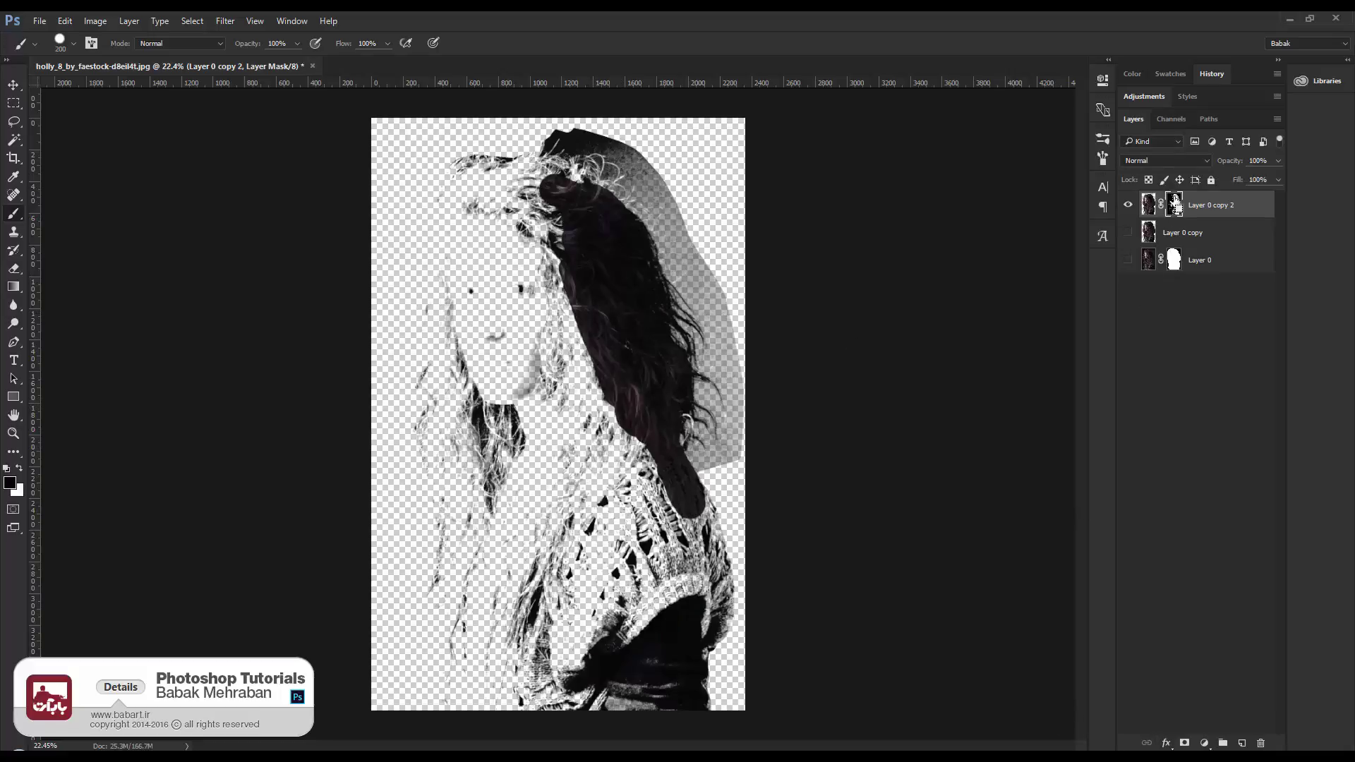
Paint black on the Layer 0 copy 2 mask with a 511 px brush to hide the face, bright hair and sweater
right_click(439, 219)
type("511")
key("Return")
mouse_move(438, 218)
left_mouse_down()
mouse_move(499, 212)
mouse_move(532, 630)
mouse_move(699, 579)
mouse_move(635, 539)
mouse_move(553, 387)
mouse_move(566, 579)
mouse_move(572, 523)
left_mouse_up()
Duplicate Layer 0 copy, hide the original, and mask out the shaded hair side and its background on the duplicate
left_click(1128, 233)
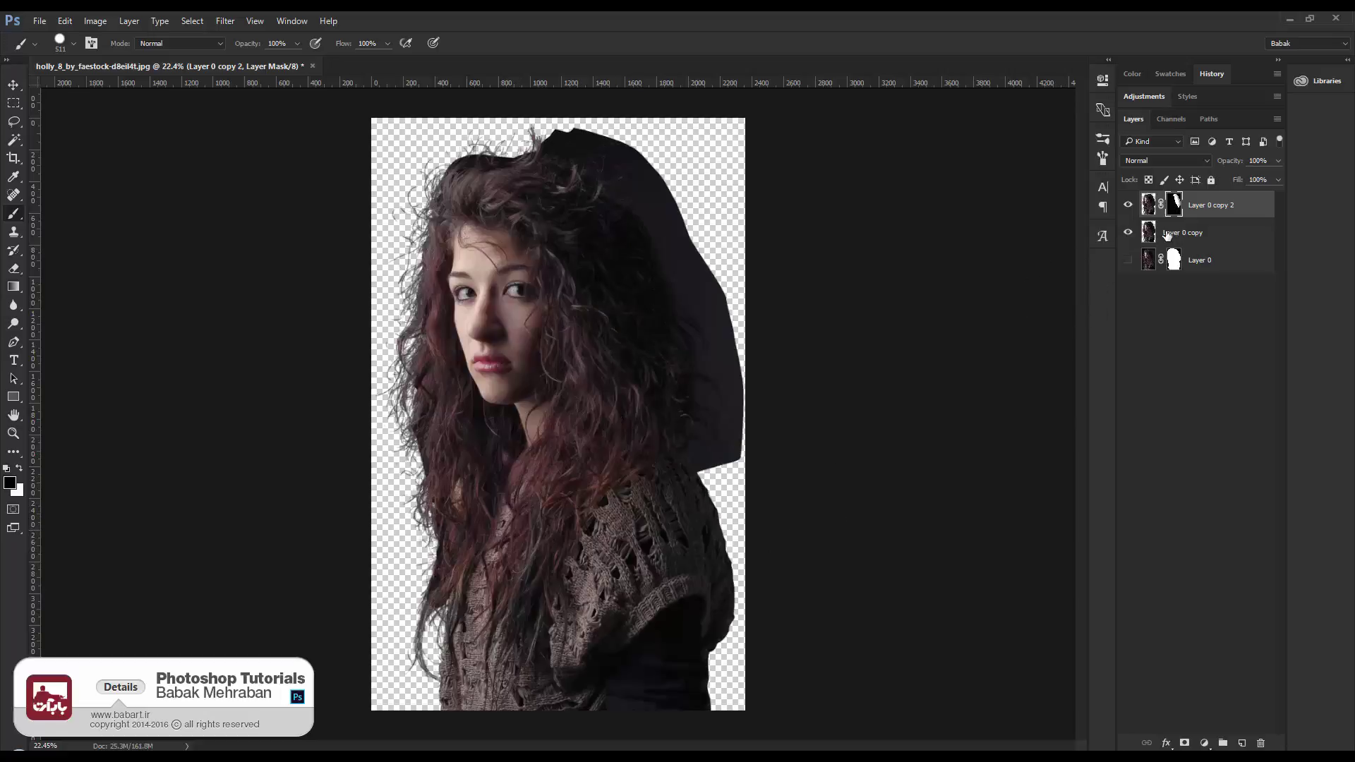
left_click(1176, 234)
key("ctrl+j")
left_click(1129, 260)
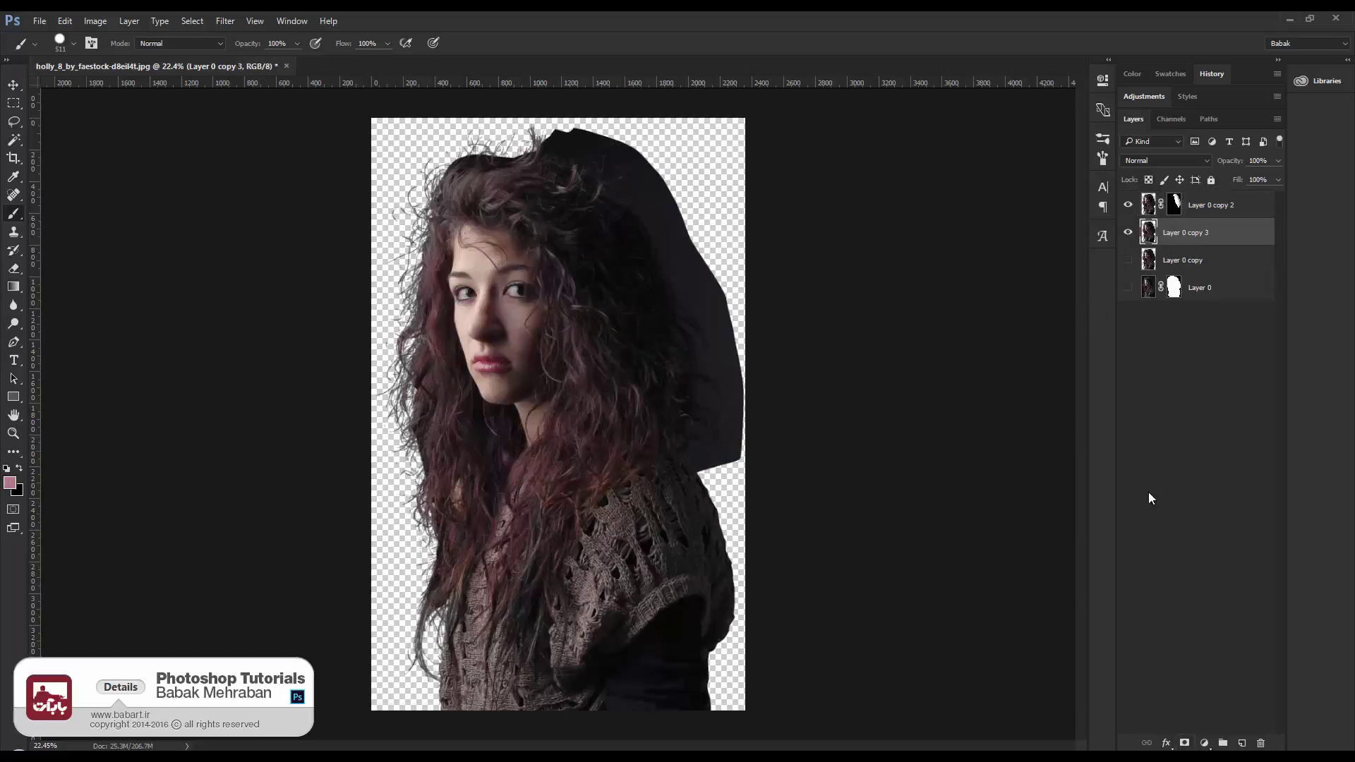
left_click(1185, 742)
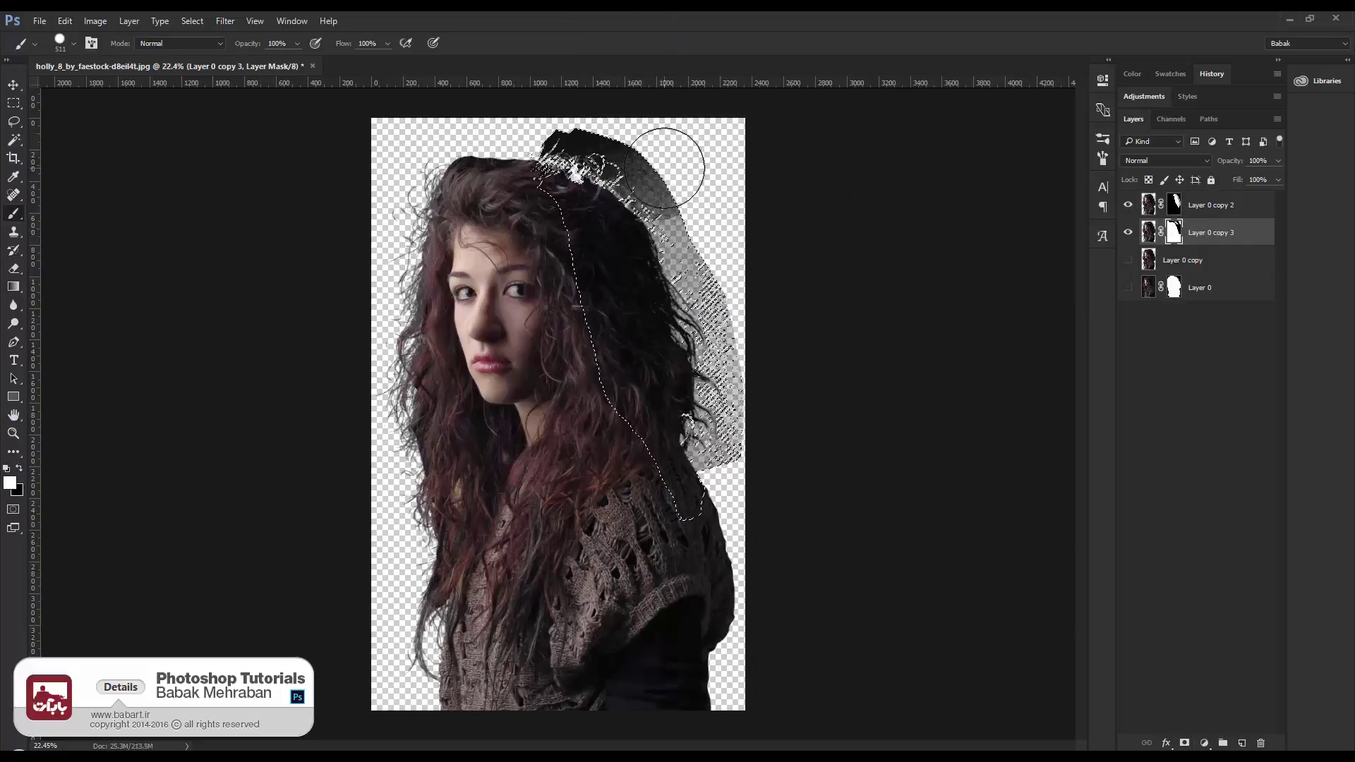
Load the Layer 0 copy 2 mask as a selection, invert it and paint away the grey shadow beside the hair
left_click(1173, 205, "ctrl")
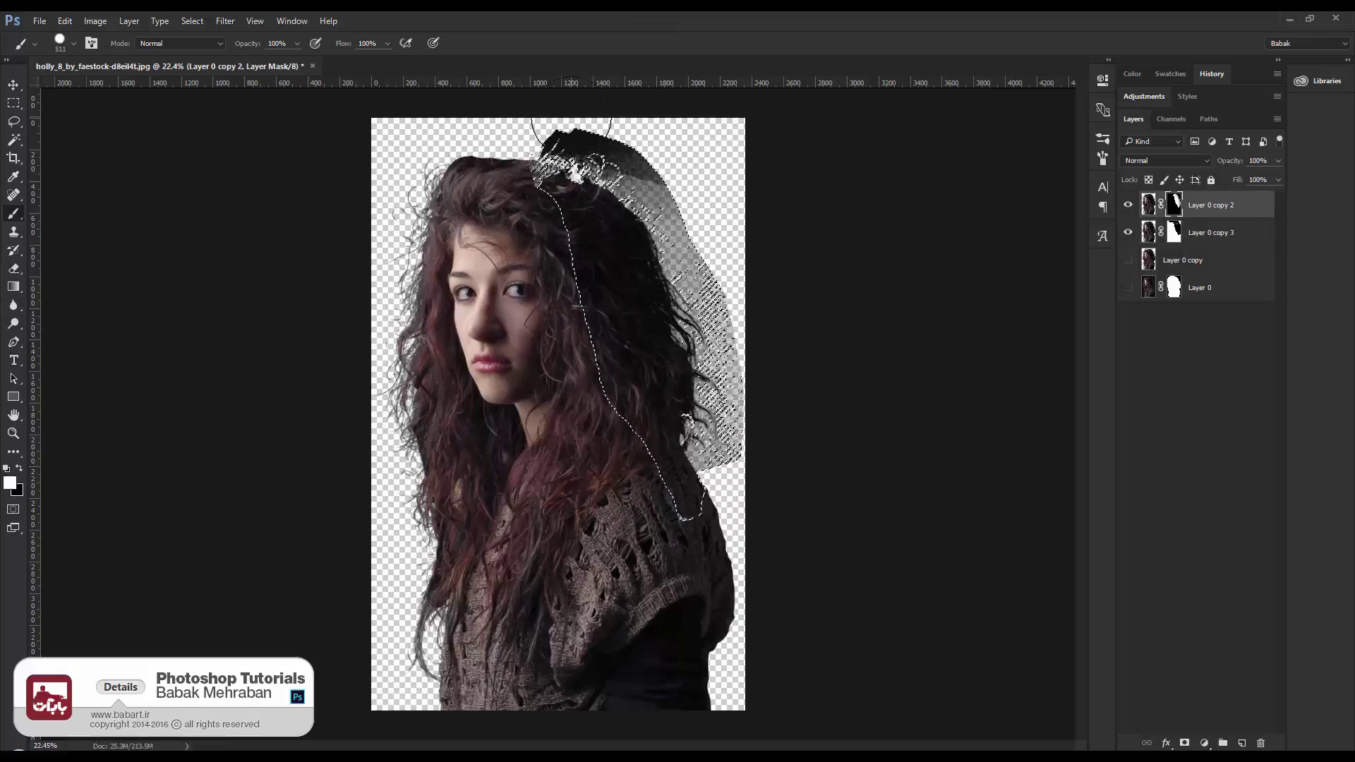
left_click(192, 20)
left_click(212, 88)
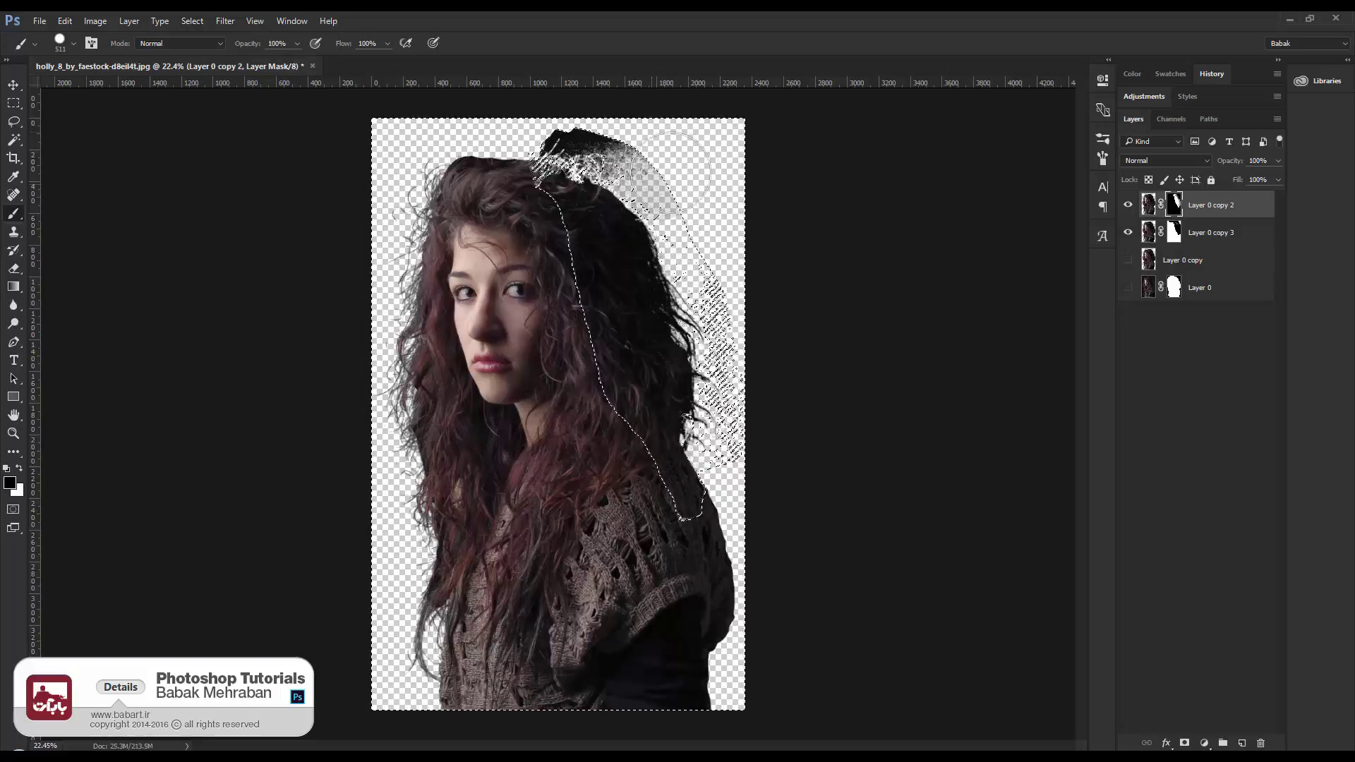
Check the masked hair edge up close and clear the inverted selection
scroll(641, 288, "up", 2)
key("ctrl+shift+s")
key("Escape")
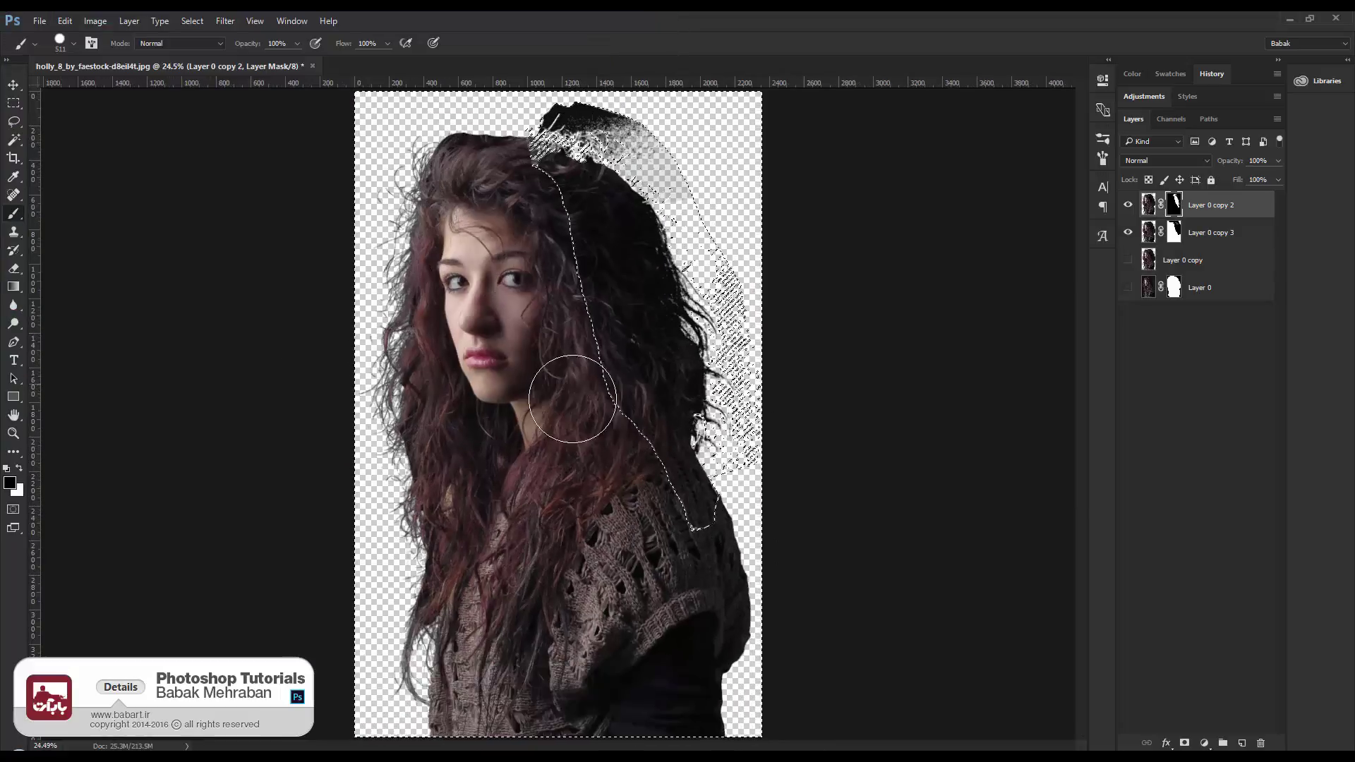
scroll(547, 124, "up", 2)
scroll(611, 366, "down", 4)
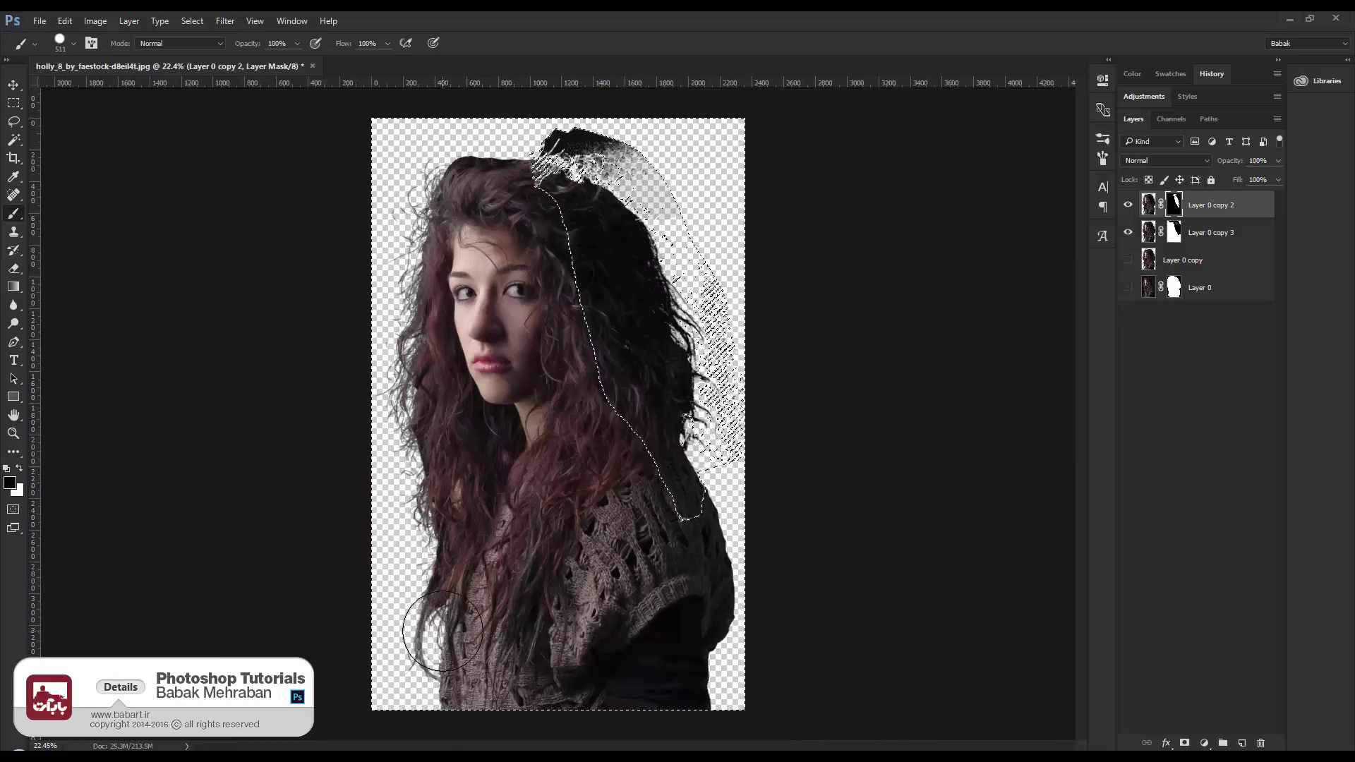
key("ctrl+d")
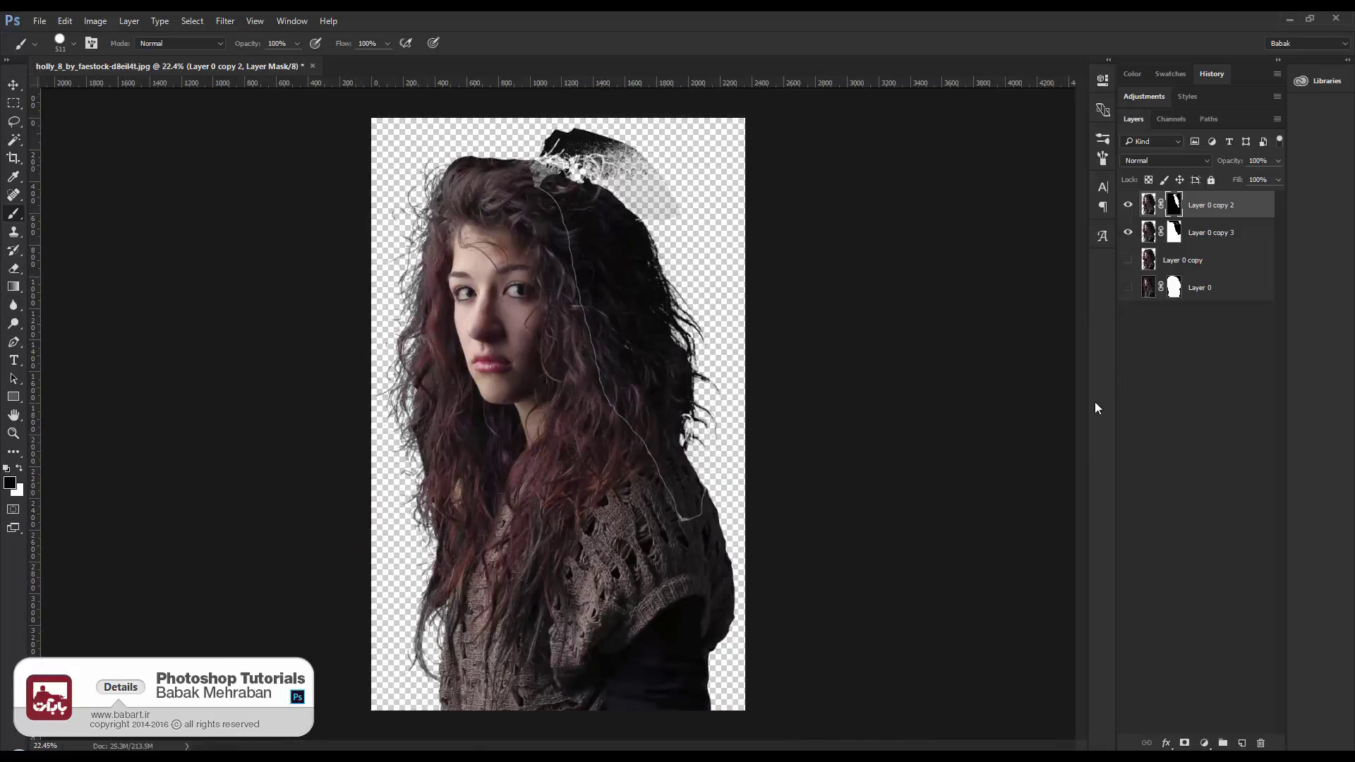
Paint white on the Layer 0 copy 3 mask along the seam to close the thin gap between the hair halves
left_click(1174, 233)
key("x")
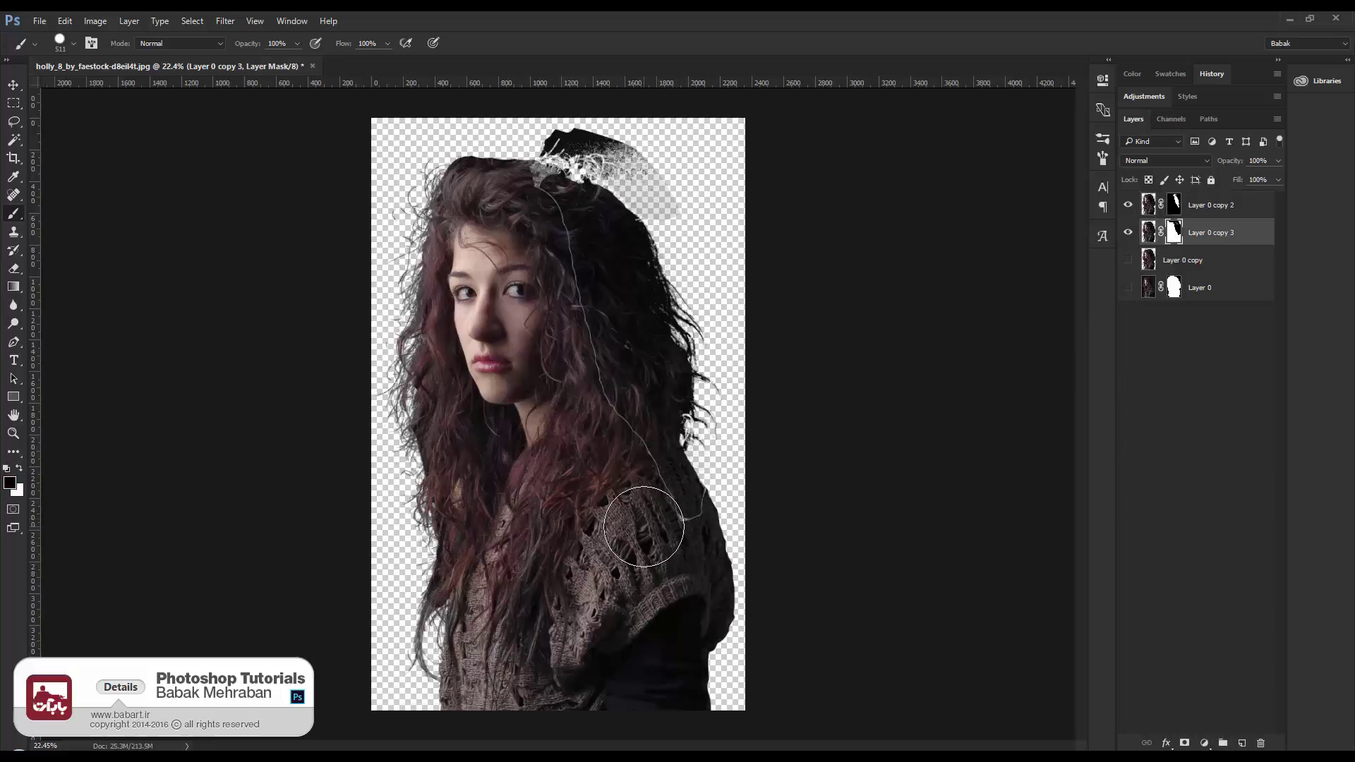
mouse_move(689, 515)
left_mouse_down()
mouse_move(620, 440)
mouse_move(520, 205)
left_mouse_up()
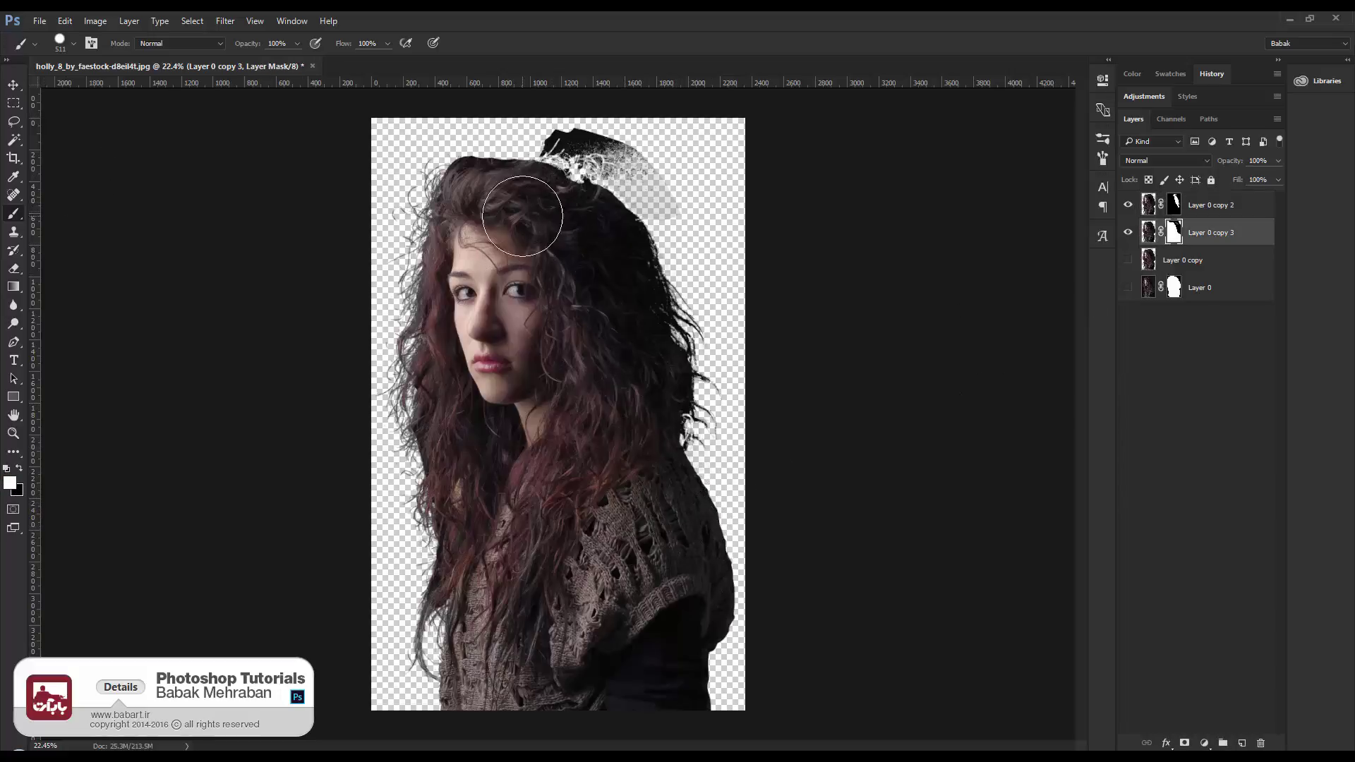
Merge Layer 0 copy 2 and Layer 0 copy 3 into a single layer
left_click(1211, 205, "shift")
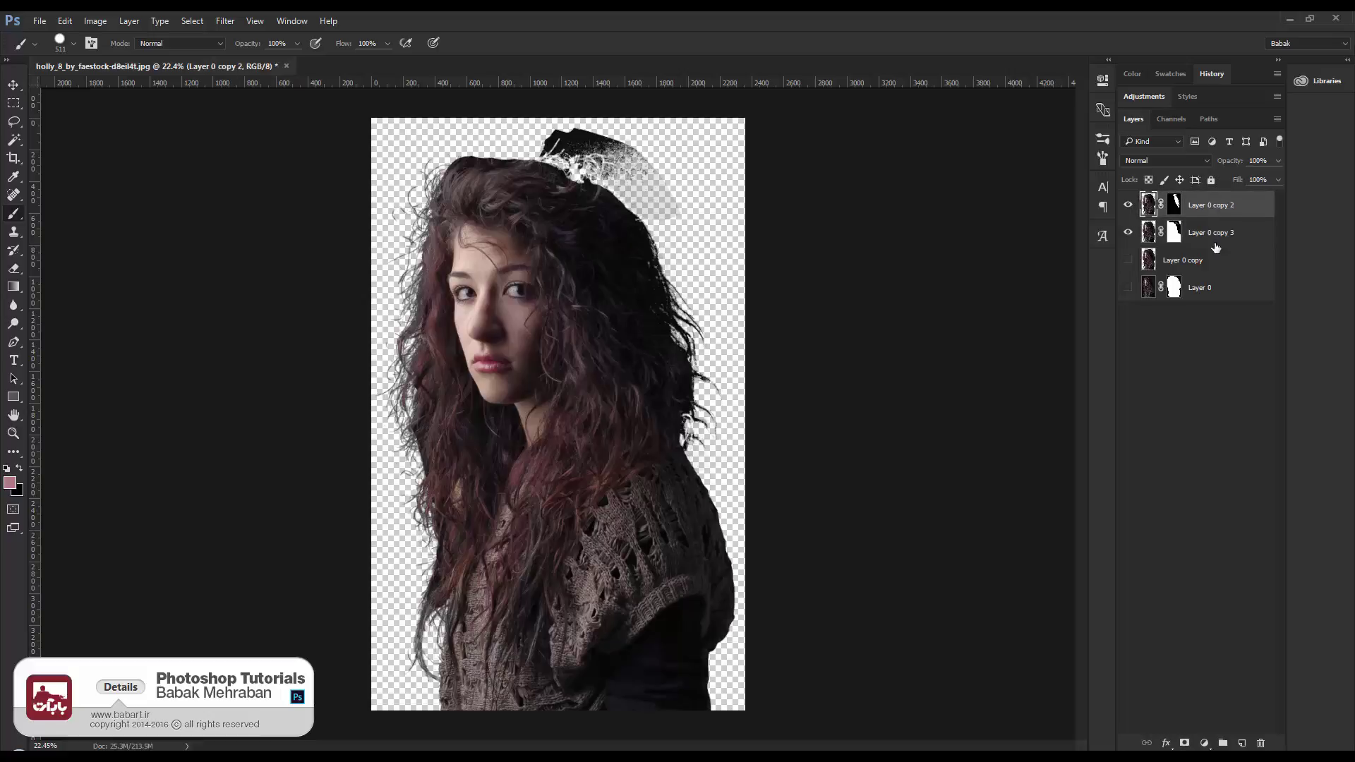
key("ctrl+e")
key("ctrl+s")
key("Escape")
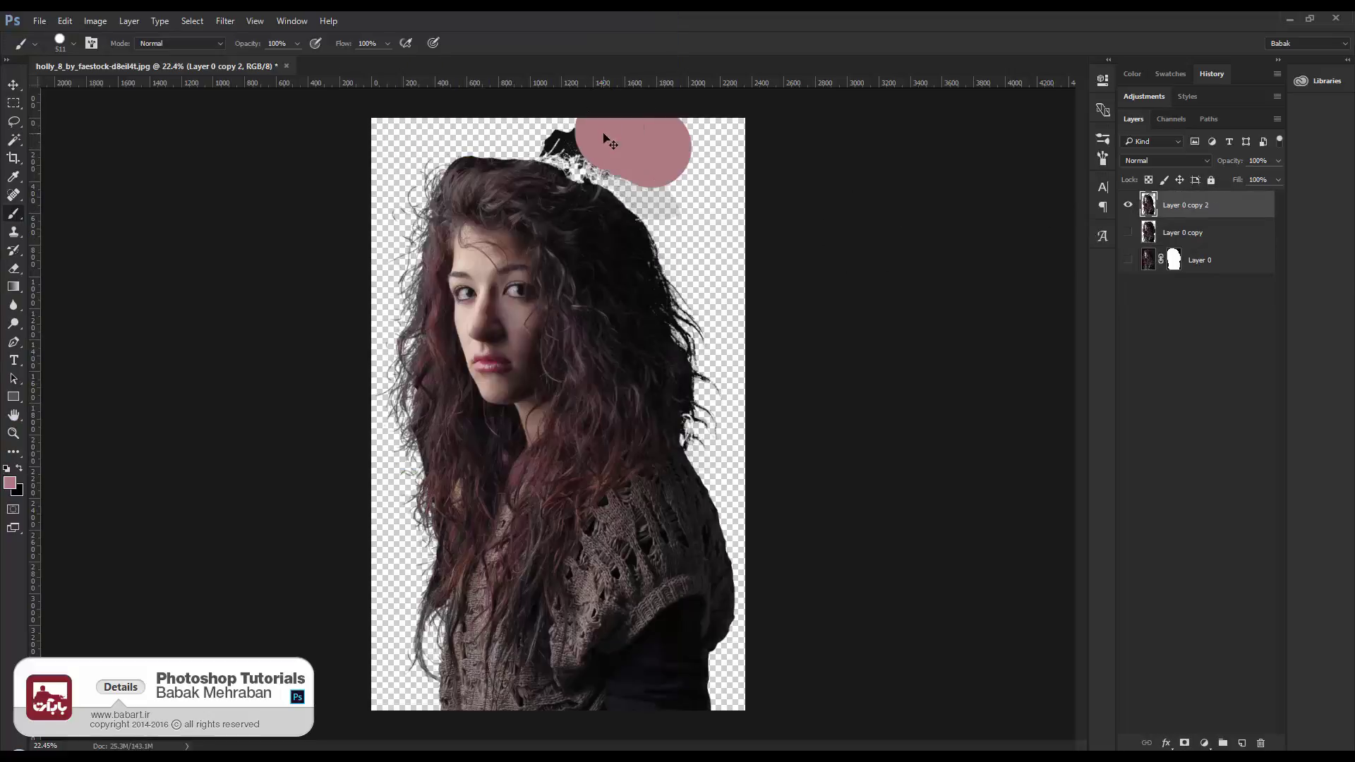
Erase the dark and grey background remnants above the head on the merged layer
key("e")
left_click_drag(550, 138, 617, 140)
right_click(616, 142)
mouse_move(692, 191)
left_mouse_down()
mouse_move(662, 161)
mouse_move(723, 226)
mouse_move(658, 214)
mouse_move(603, 163)
mouse_move(666, 175)
mouse_move(580, 164)
mouse_move(678, 240)
left_mouse_up()
key("Return")
Duplicate Layer 0 copy and show only the duplicate on the canvas
left_click(1186, 240)
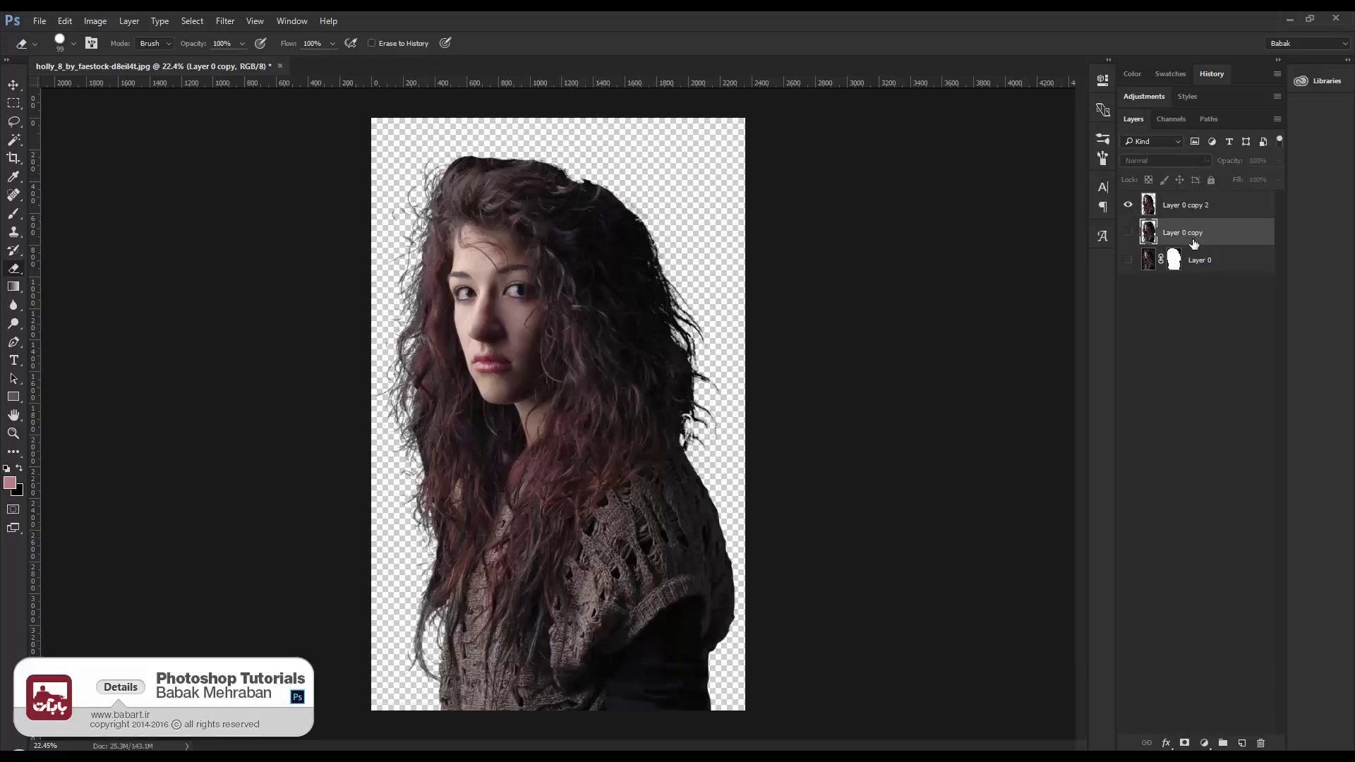
key("ctrl+j")
left_click(1128, 233)
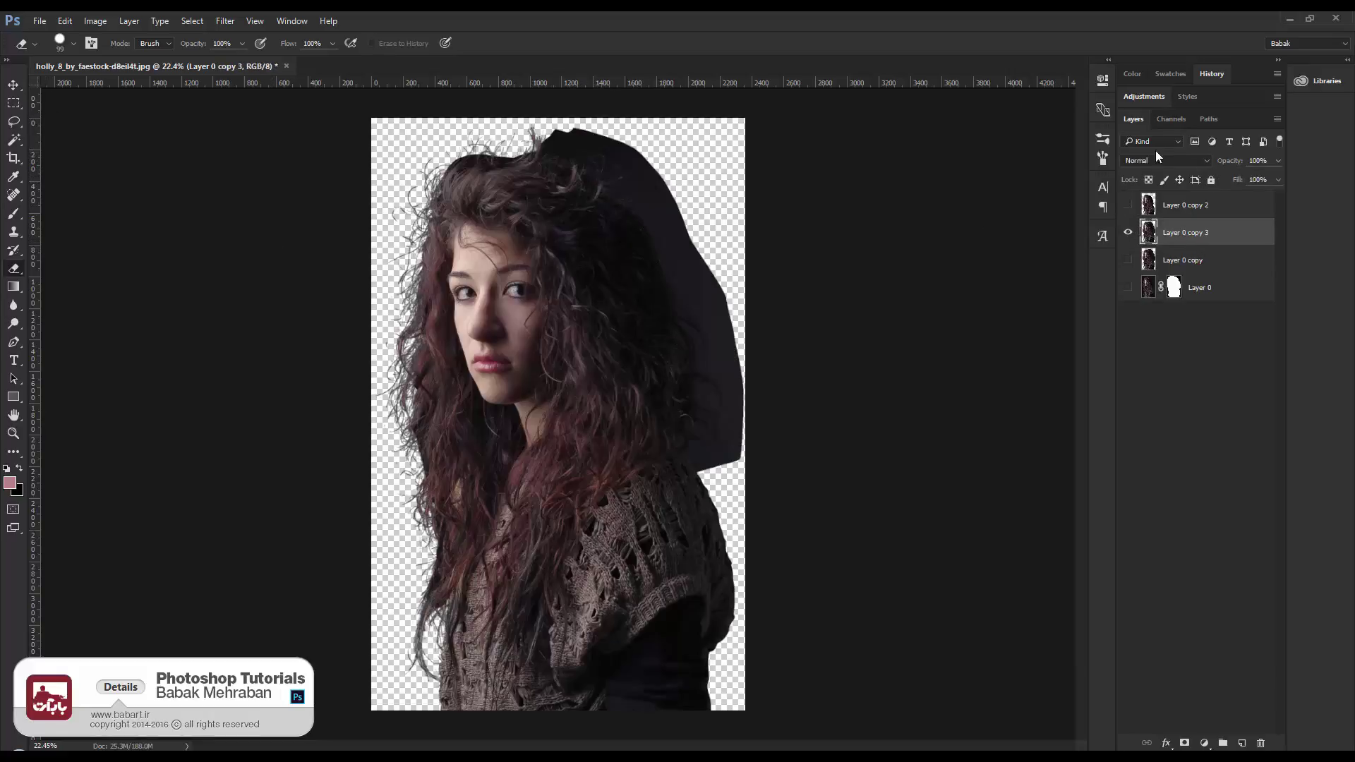
Compare the blue and red channels, replace the old Red copy with a fresh duplicate of Red, and view it alone
left_click(1172, 119)
left_click(1133, 119)
left_click(1172, 119)
left_click(1161, 224)
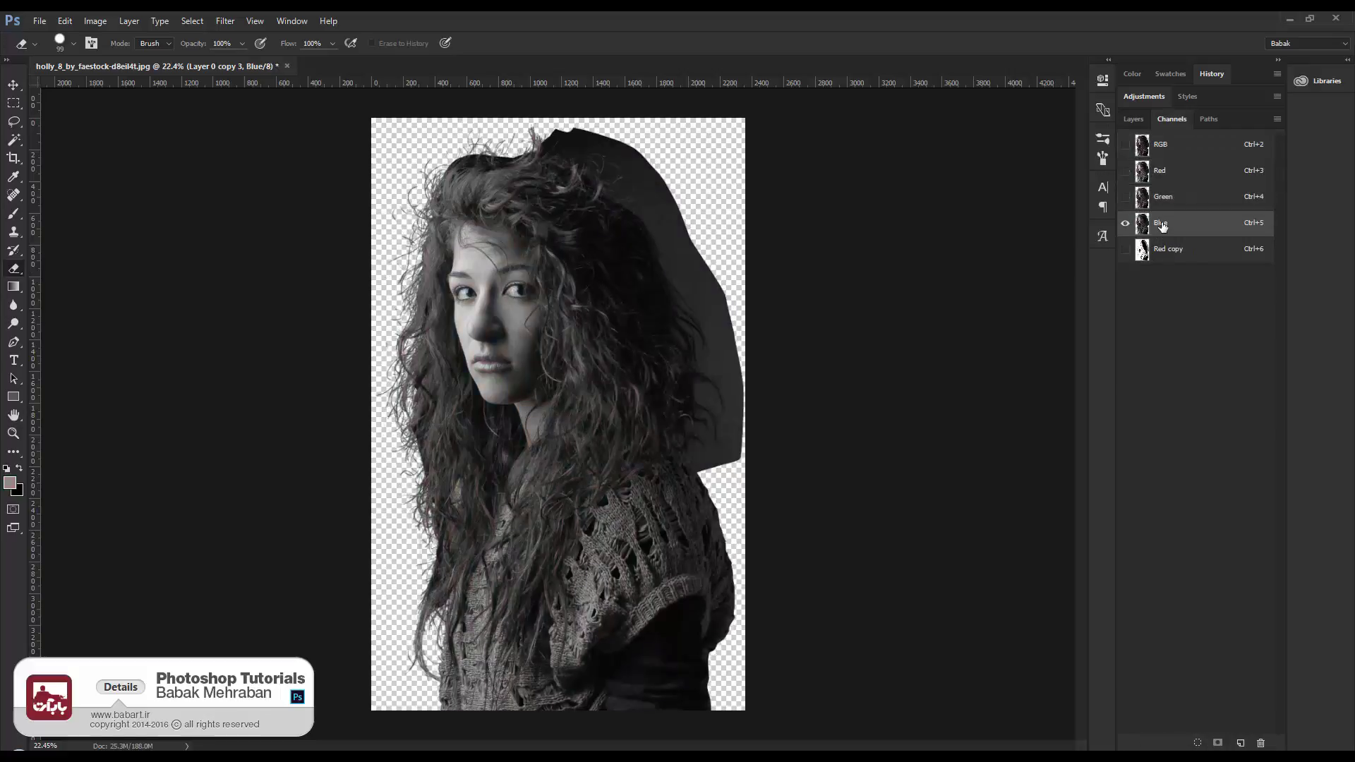
left_click(1164, 171)
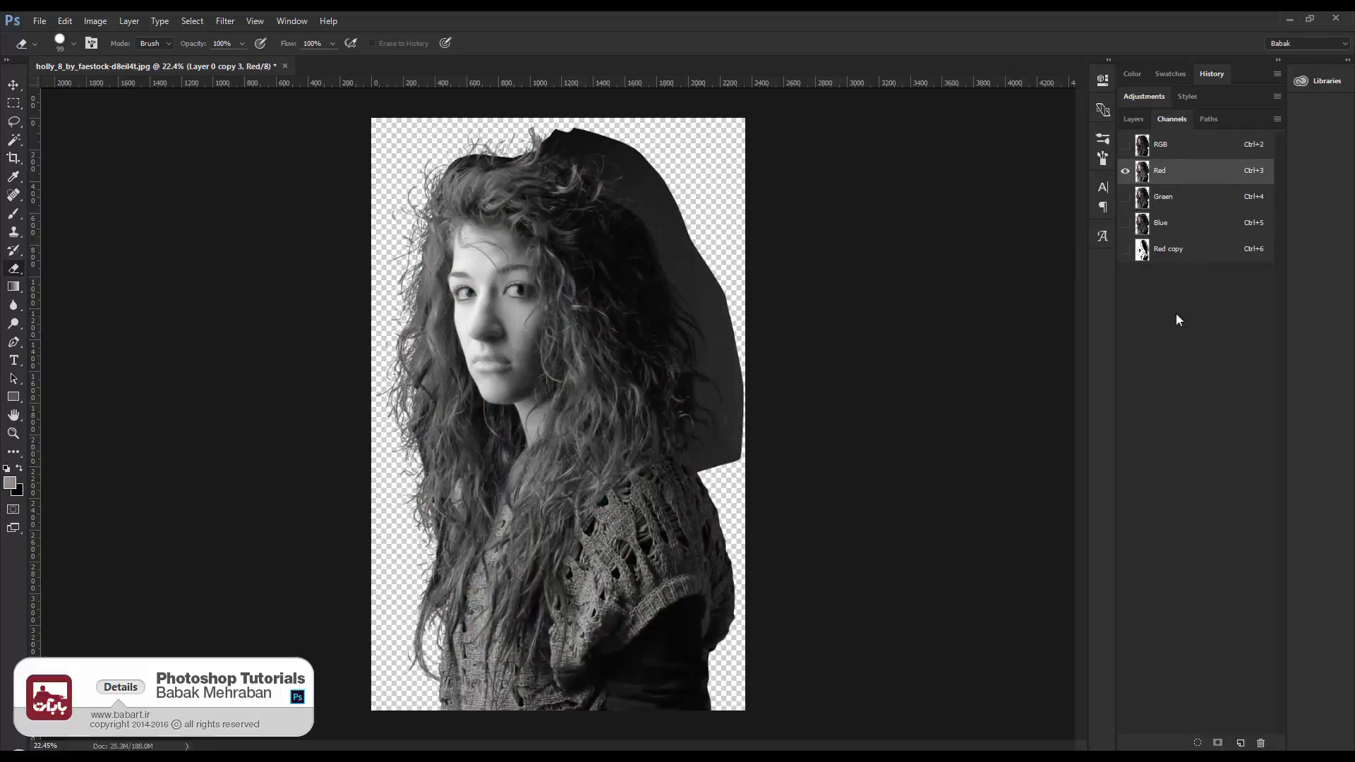
left_click(1143, 250)
left_click(1126, 172)
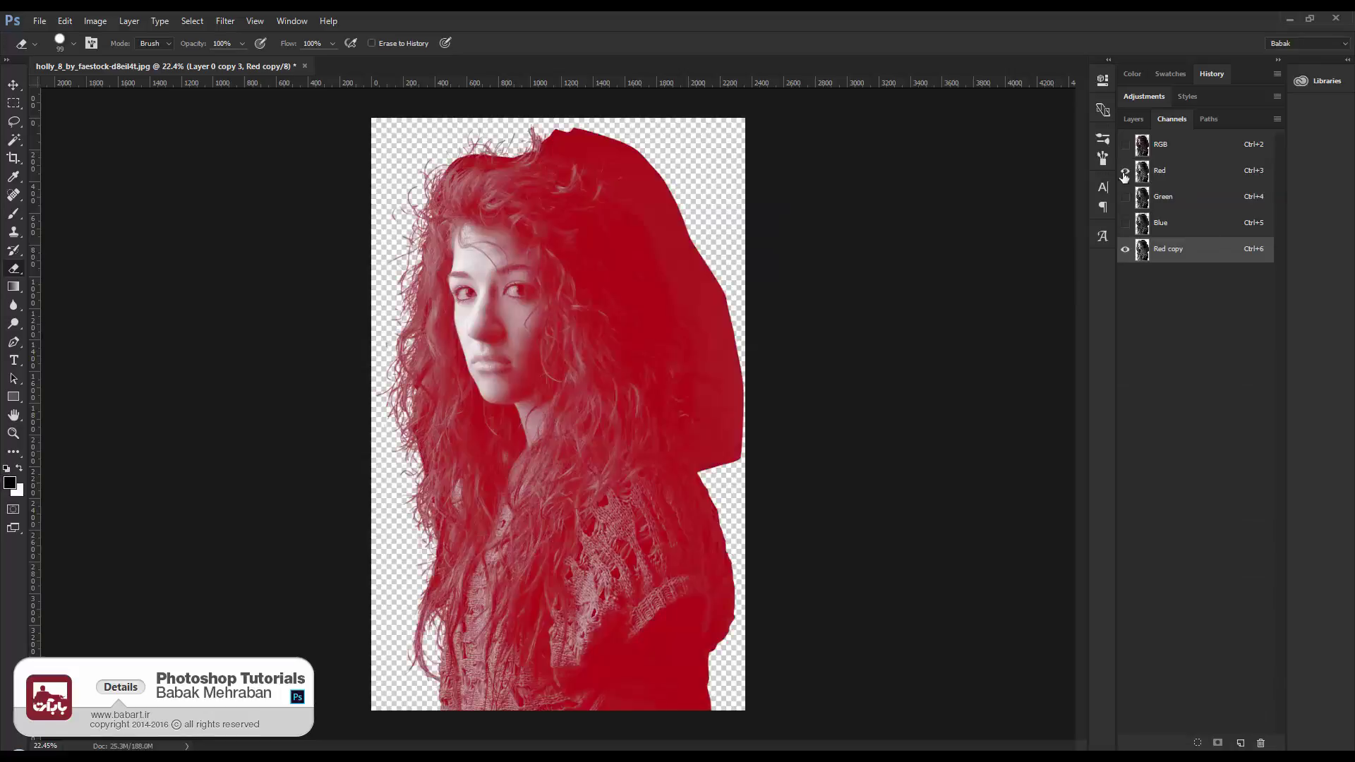
left_click(1125, 173)
Apply Levels to the Red copy channel with a midtone value of 1.10 and a white input of 44
key("ctrl+l")
left_click_drag(965, 358, 818, 357)
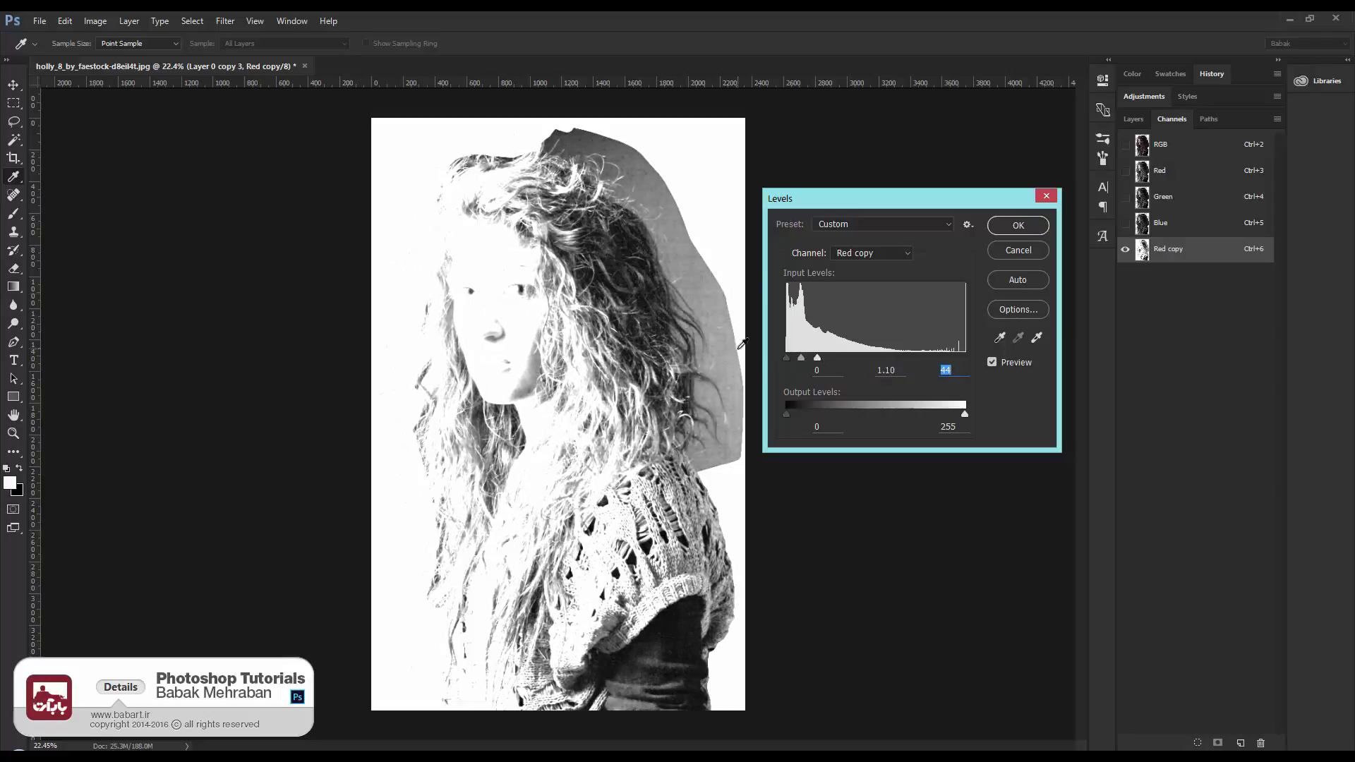
left_click(999, 226)
Paint the Red copy channel white everywhere except the hair and background at the top of the head
key("b")
mouse_move(456, 269)
left_mouse_down()
mouse_move(448, 499)
mouse_move(529, 602)
mouse_move(591, 505)
mouse_move(529, 226)
mouse_move(602, 257)
mouse_move(557, 221)
mouse_move(656, 259)
mouse_move(569, 315)
mouse_move(439, 206)
left_mouse_up()
key("x")
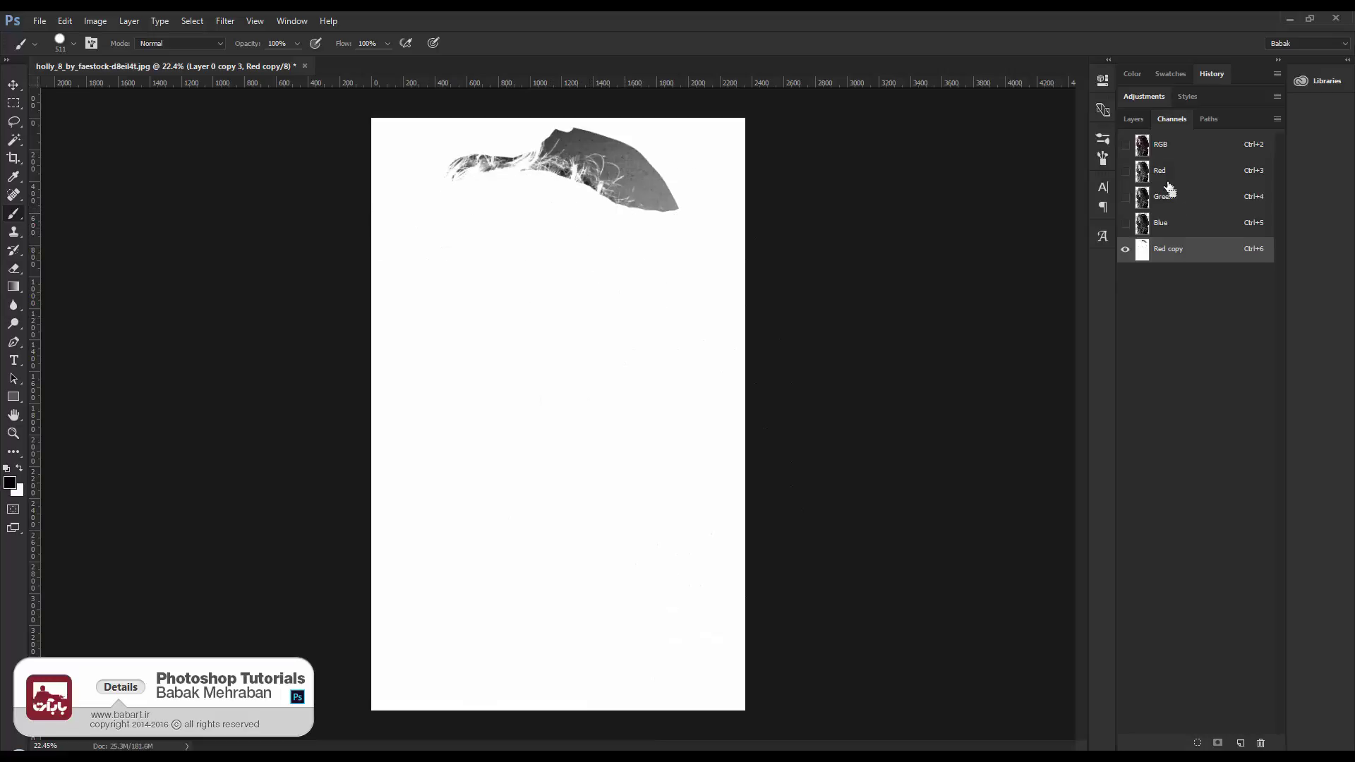
Increase the Red copy channel's contrast again with Levels, using midtone 0.44 and white input 151
key("ctrl+l")
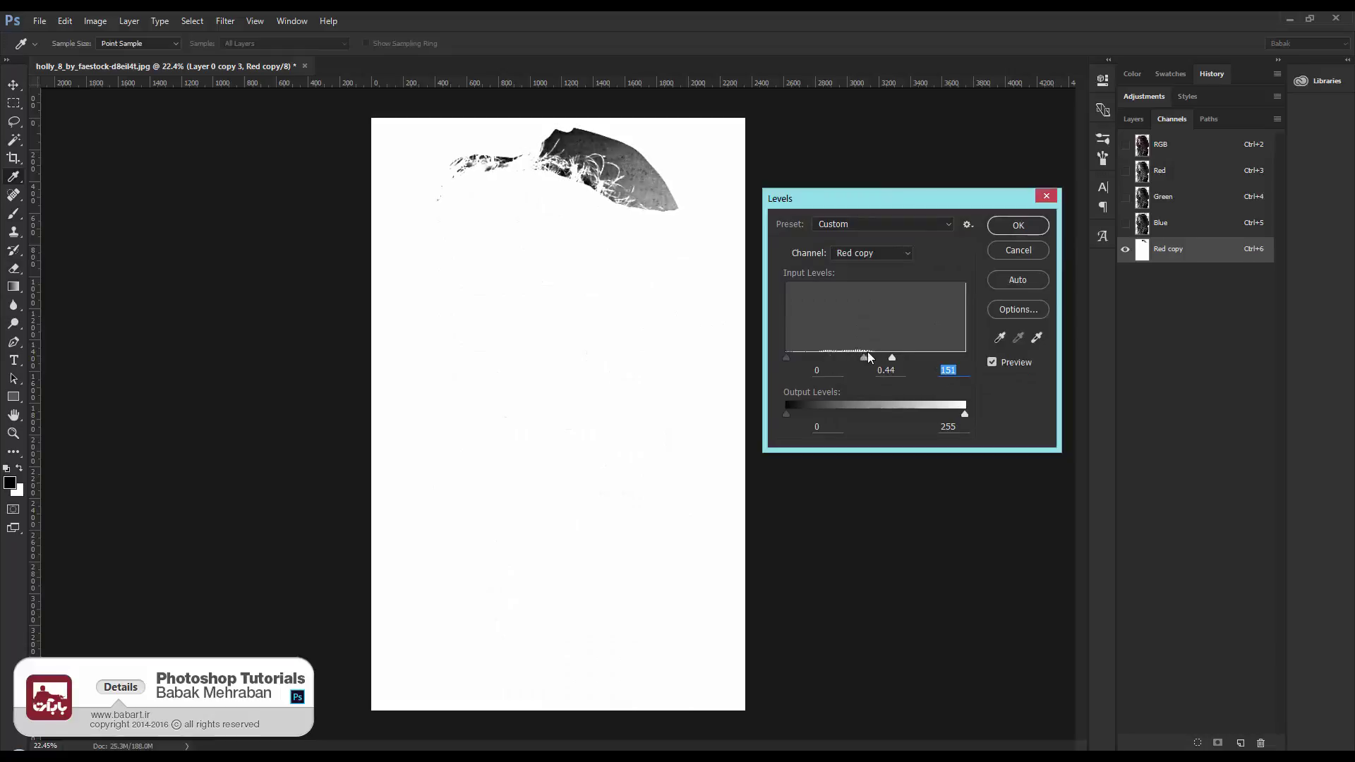
left_click(867, 357)
key("Return")
Mask Layer 0 copy 3 with the Red copy channel selection and paint the mask black everywhere below the top hair
left_click(1142, 251, "ctrl")
left_click(1126, 144)
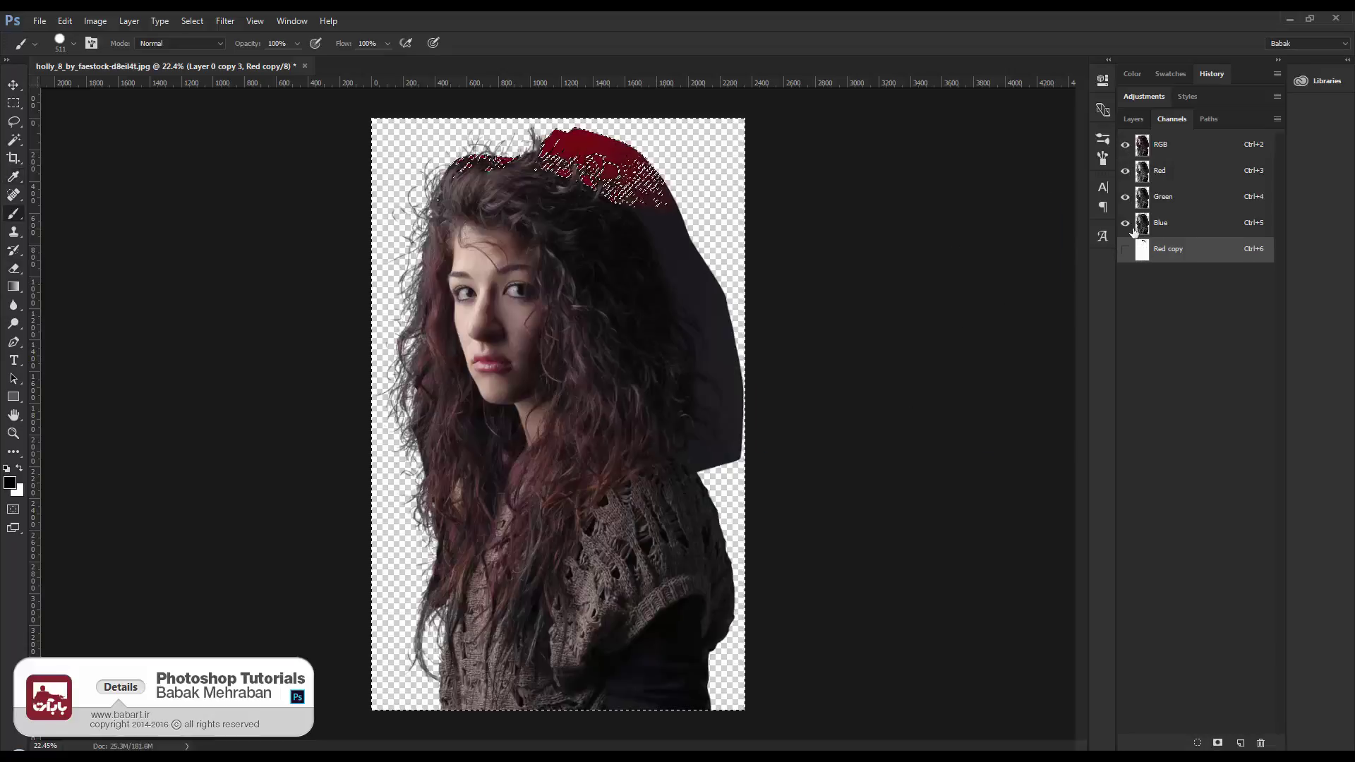
left_click(1134, 118)
left_click(1186, 743)
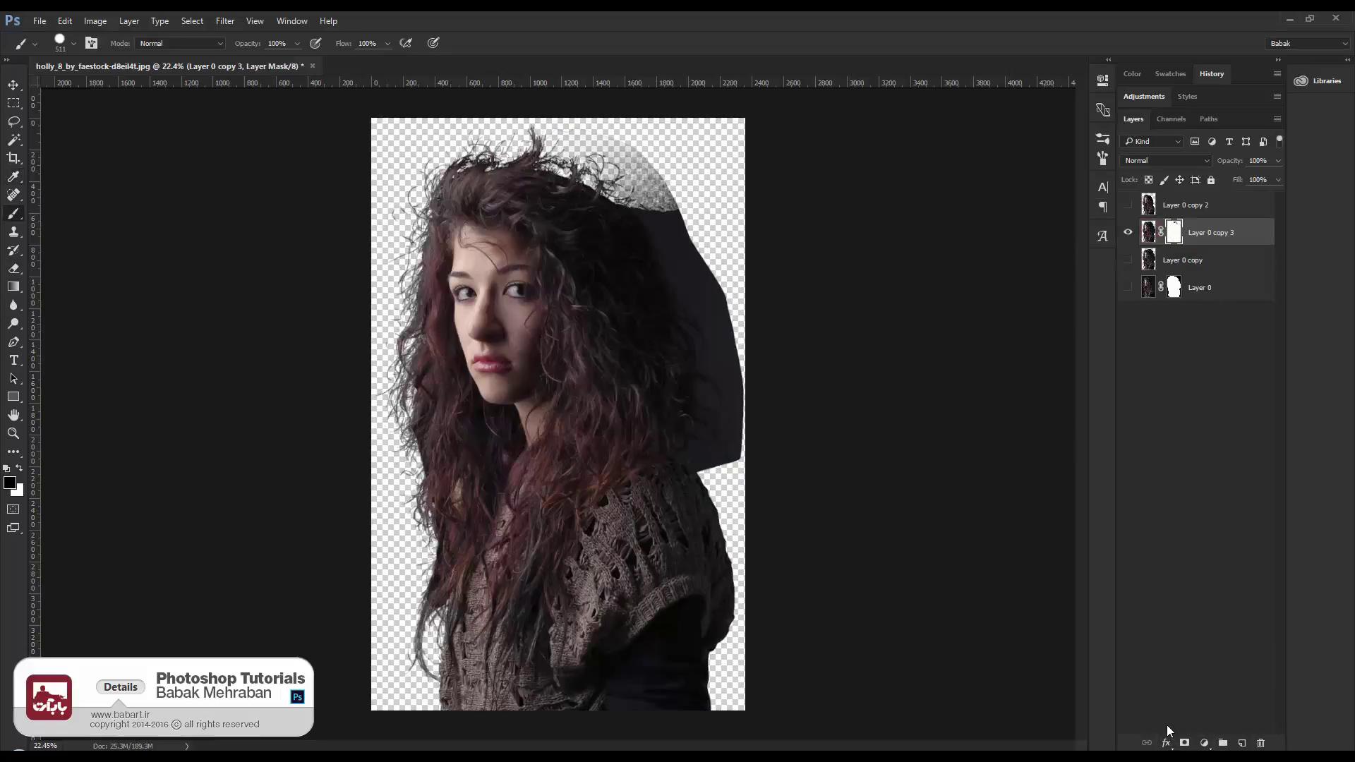
mouse_move(678, 621)
left_mouse_down()
mouse_move(578, 635)
mouse_move(441, 586)
mouse_move(593, 261)
mouse_move(428, 268)
mouse_move(635, 620)
mouse_move(1055, 309)
left_mouse_up()
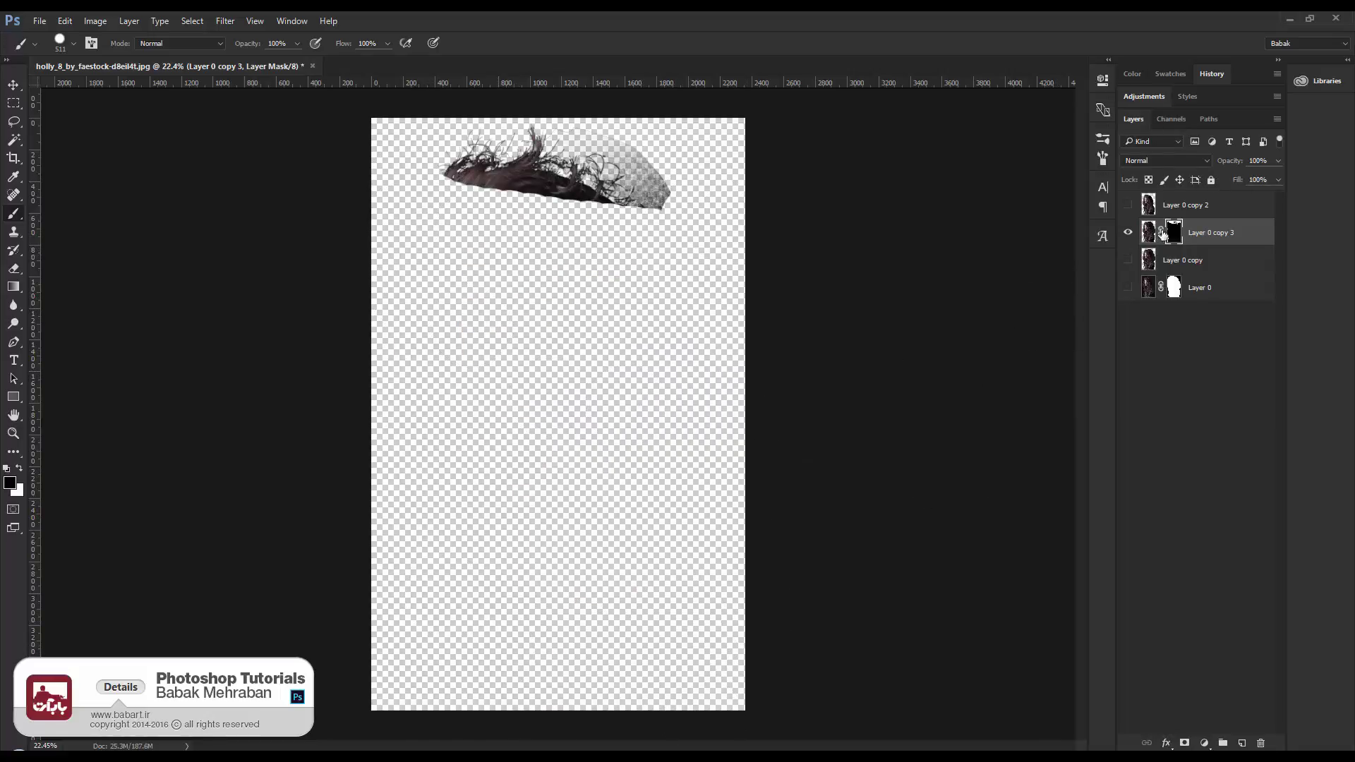
With Layer 0 copy 2 shown, load the Layer 0 copy 3 mask as an inverted selection, clean up the grey background, and deselect
left_click(1174, 232, "ctrl")
left_click(1128, 205)
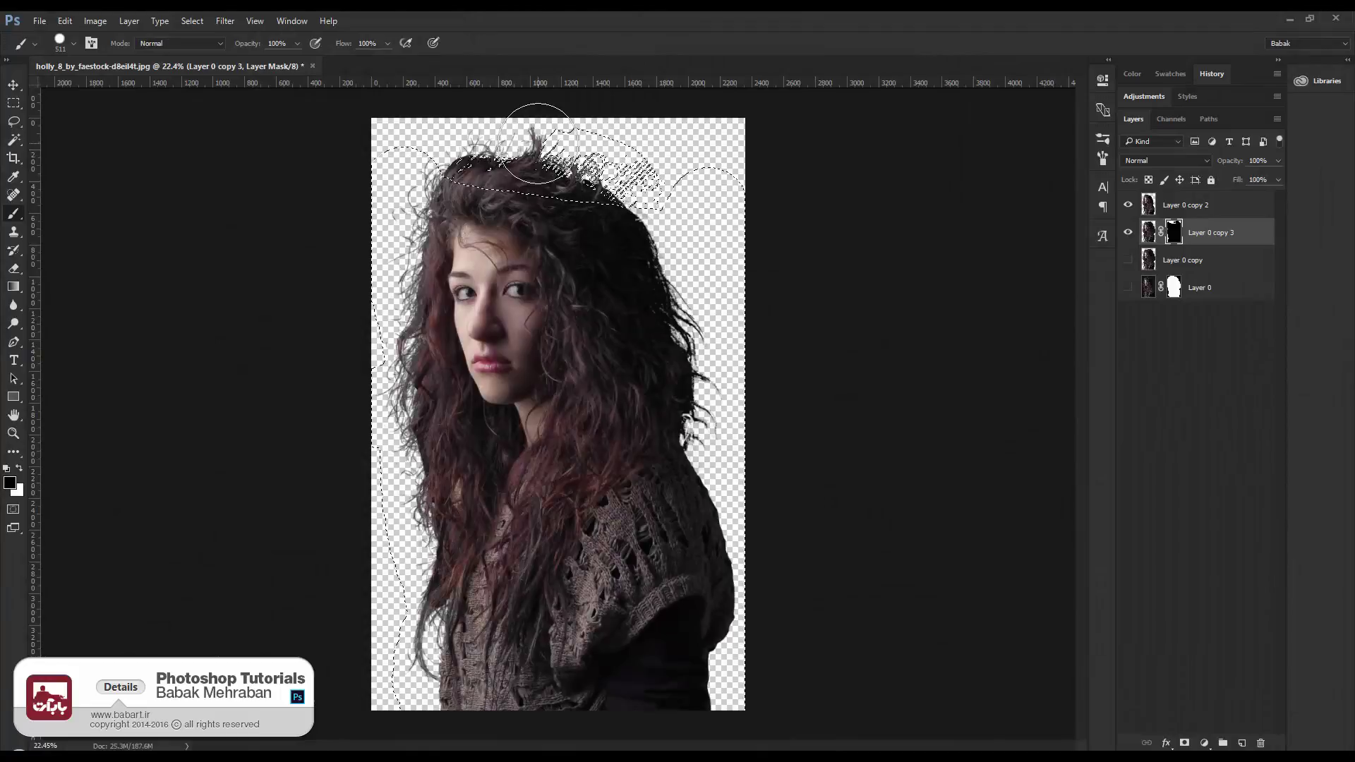
left_click(207, 26)
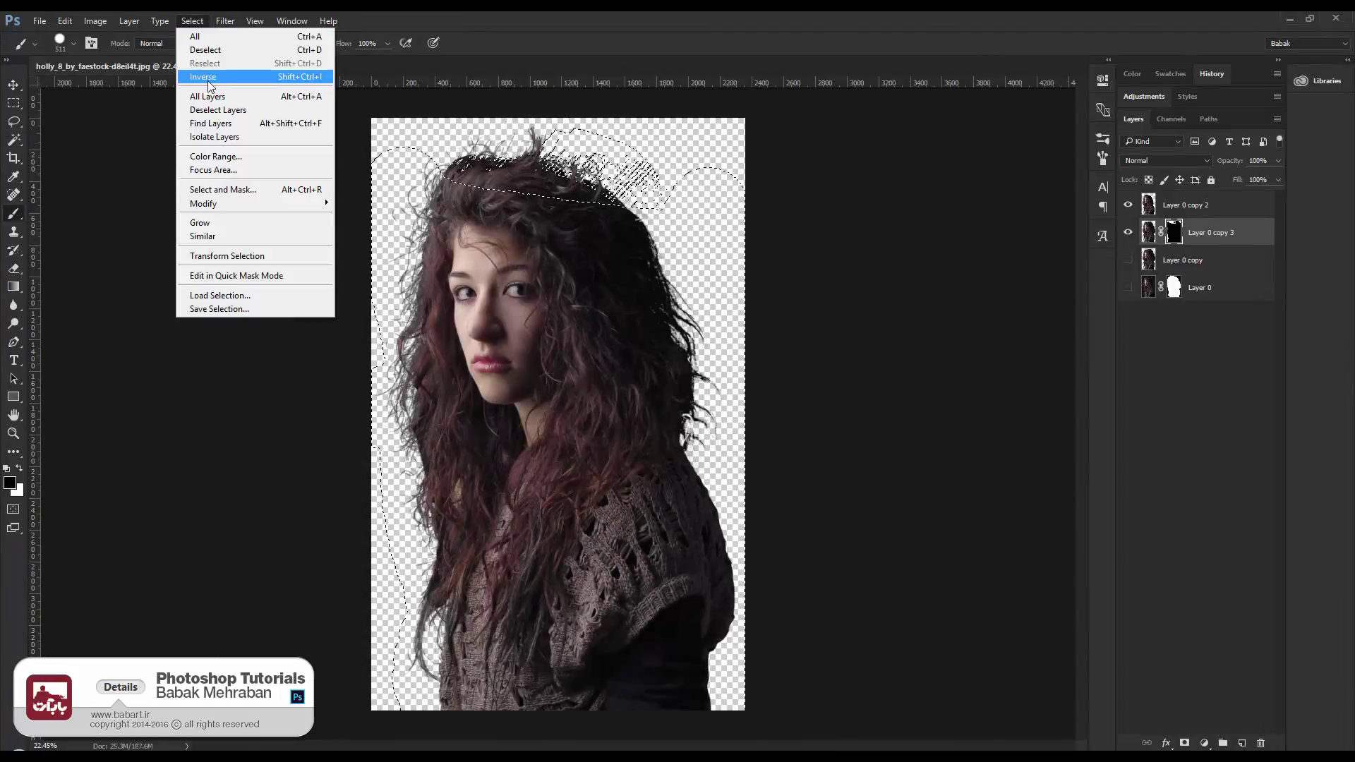
left_click(221, 82)
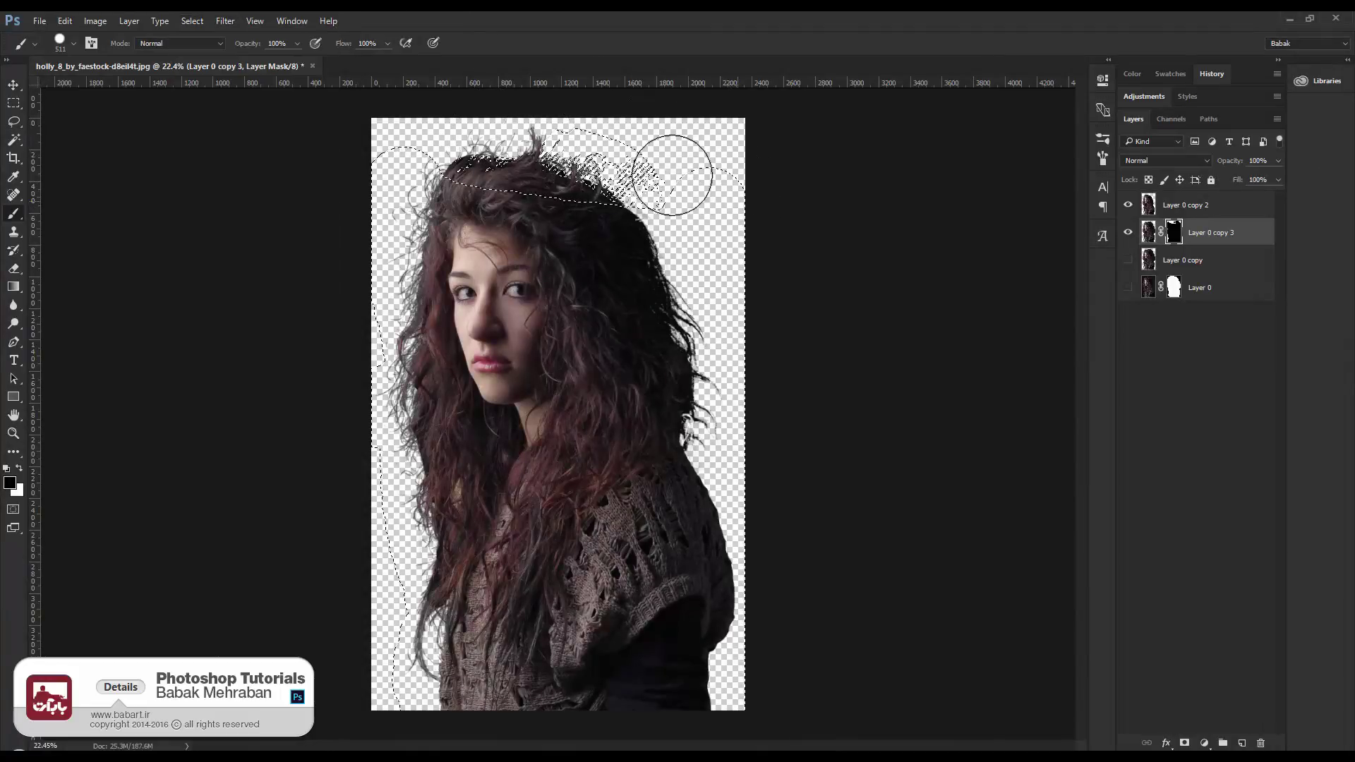
key("ctrl+d")
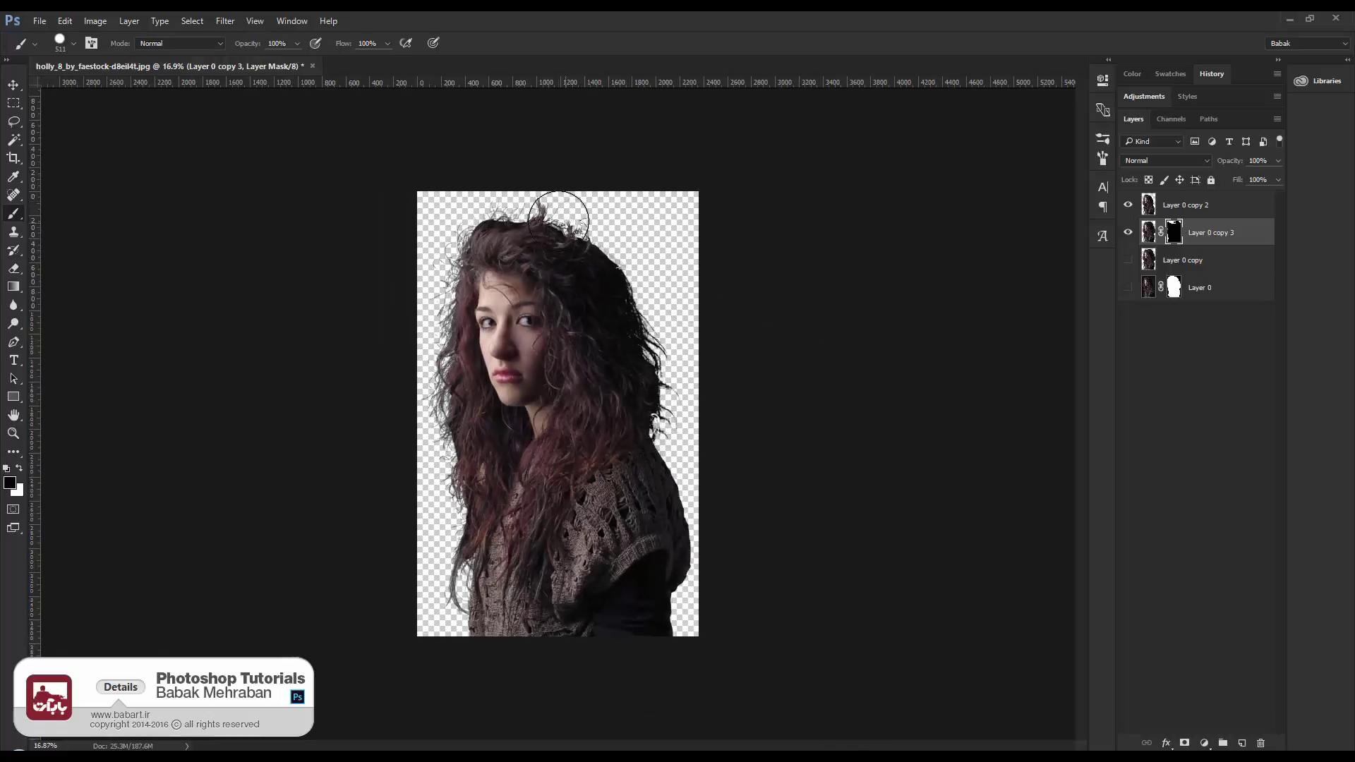
scroll(557, 233, "up", 1)
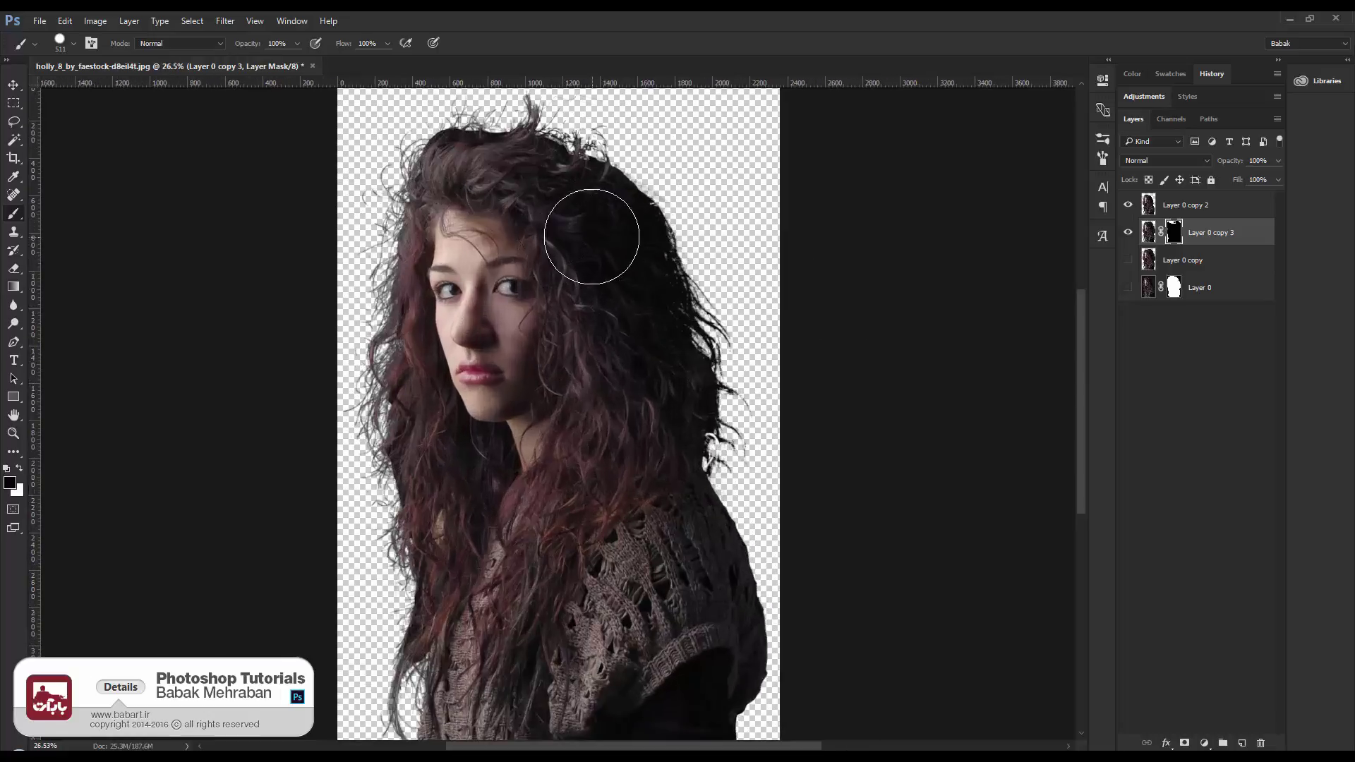
scroll(607, 244, "down", 1)
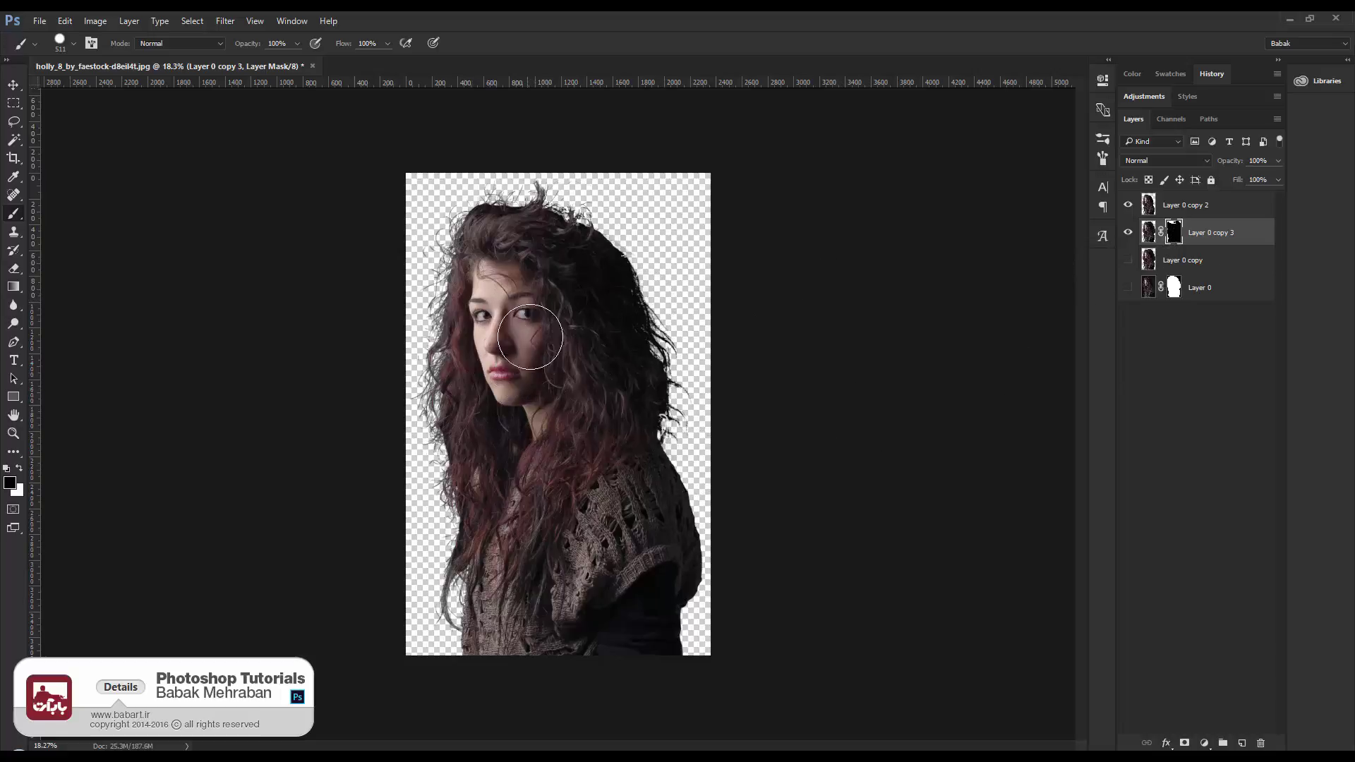
Stamp the visible layers into a new layer on top and hide Layer 0 copy 2 and Layer 0 copy 3
left_click(1145, 209)
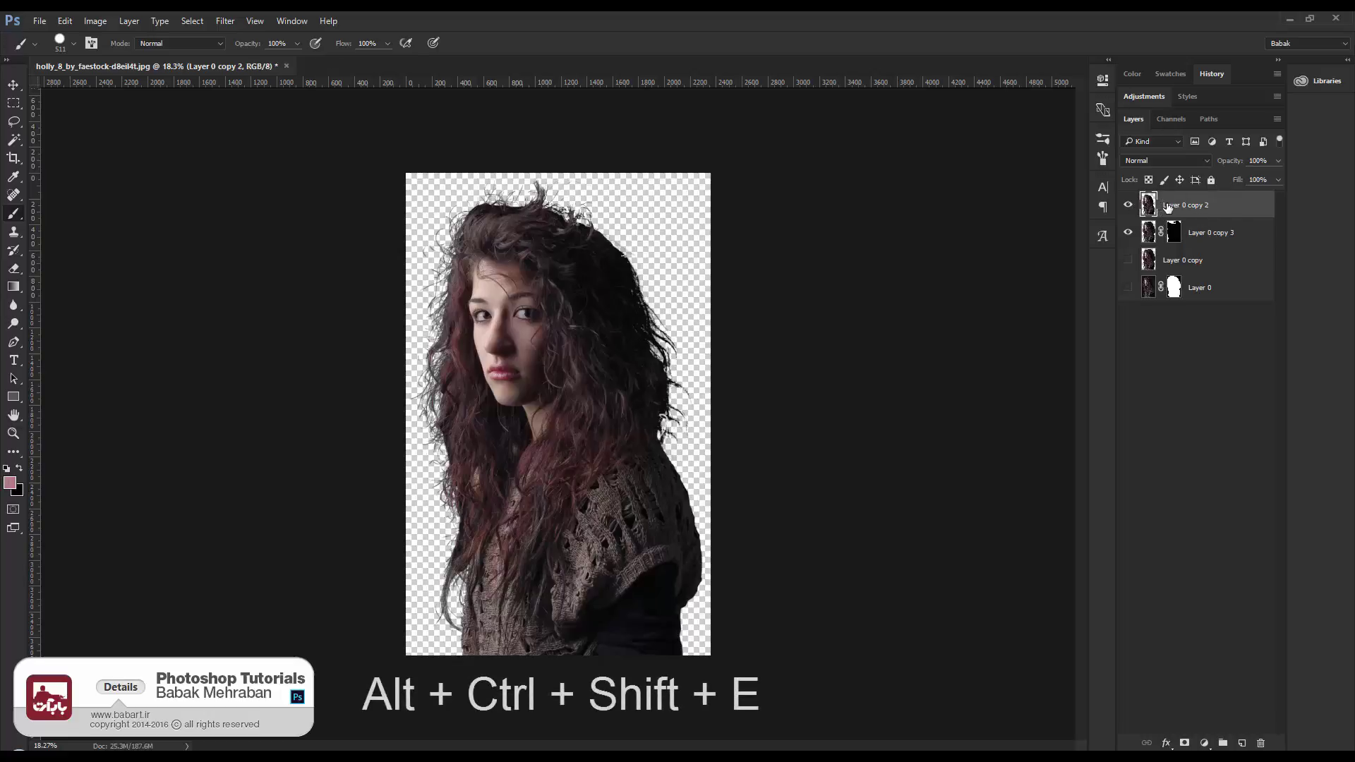
key("ctrl+alt+shift+e")
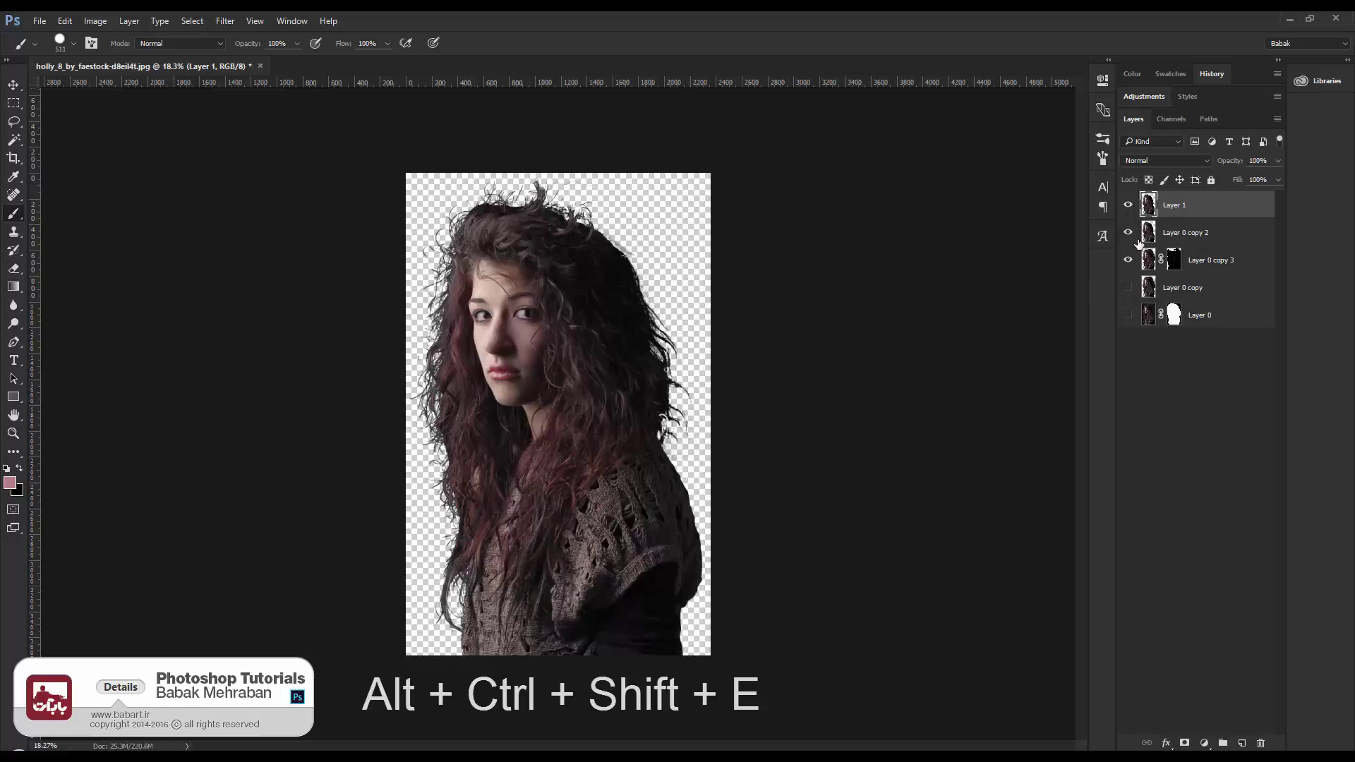
left_click_drag(1128, 232, 1128, 259)
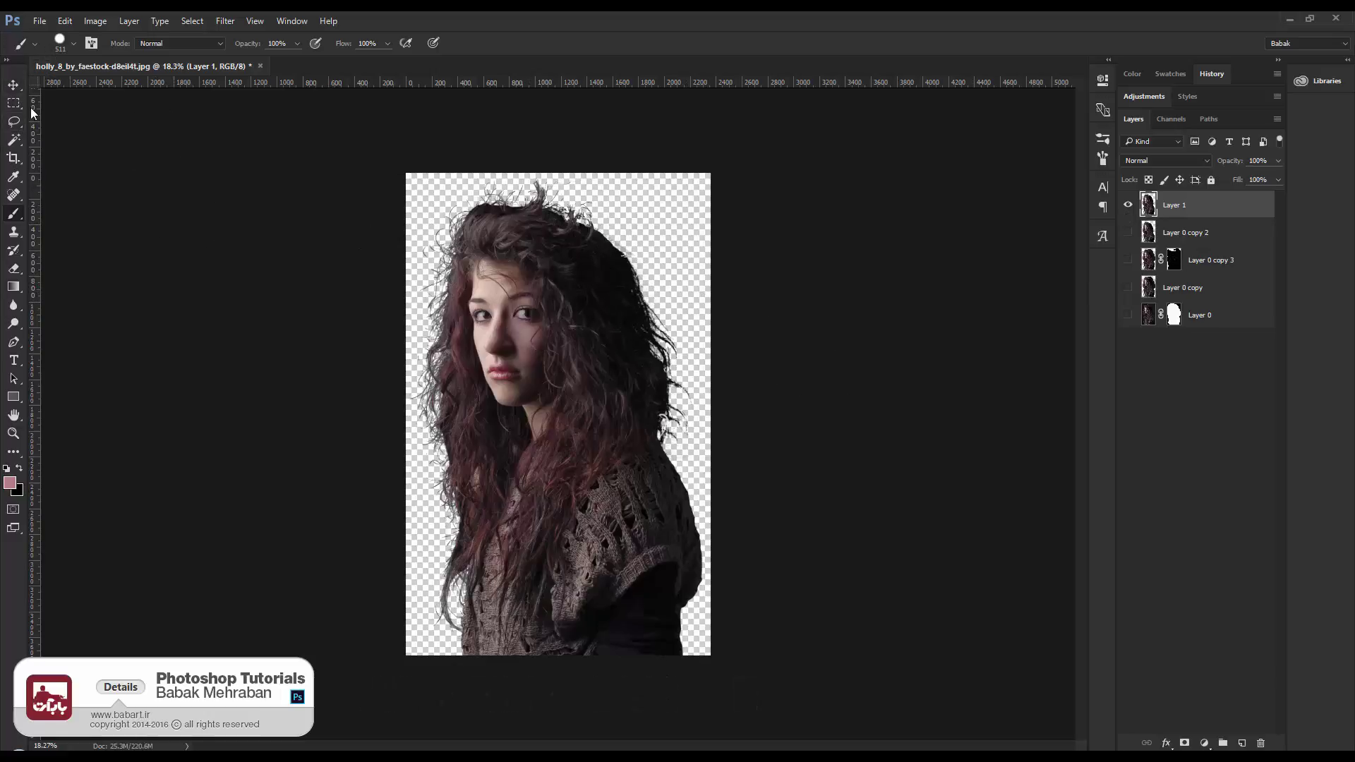
Create a new 1500 x 2200 pixel document at 96 pixels/inch in RGB Color with a white background
left_click(36, 21)
left_click(48, 37)
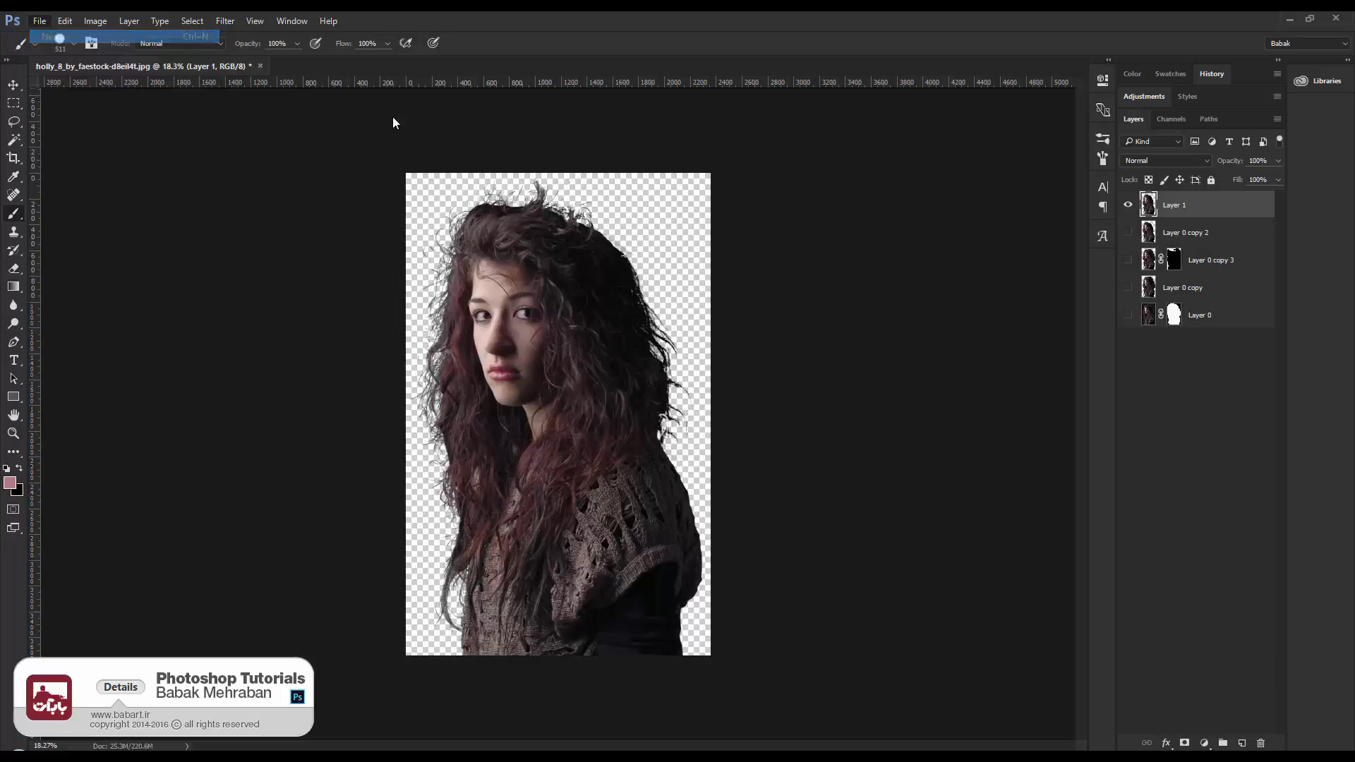
type("1500")
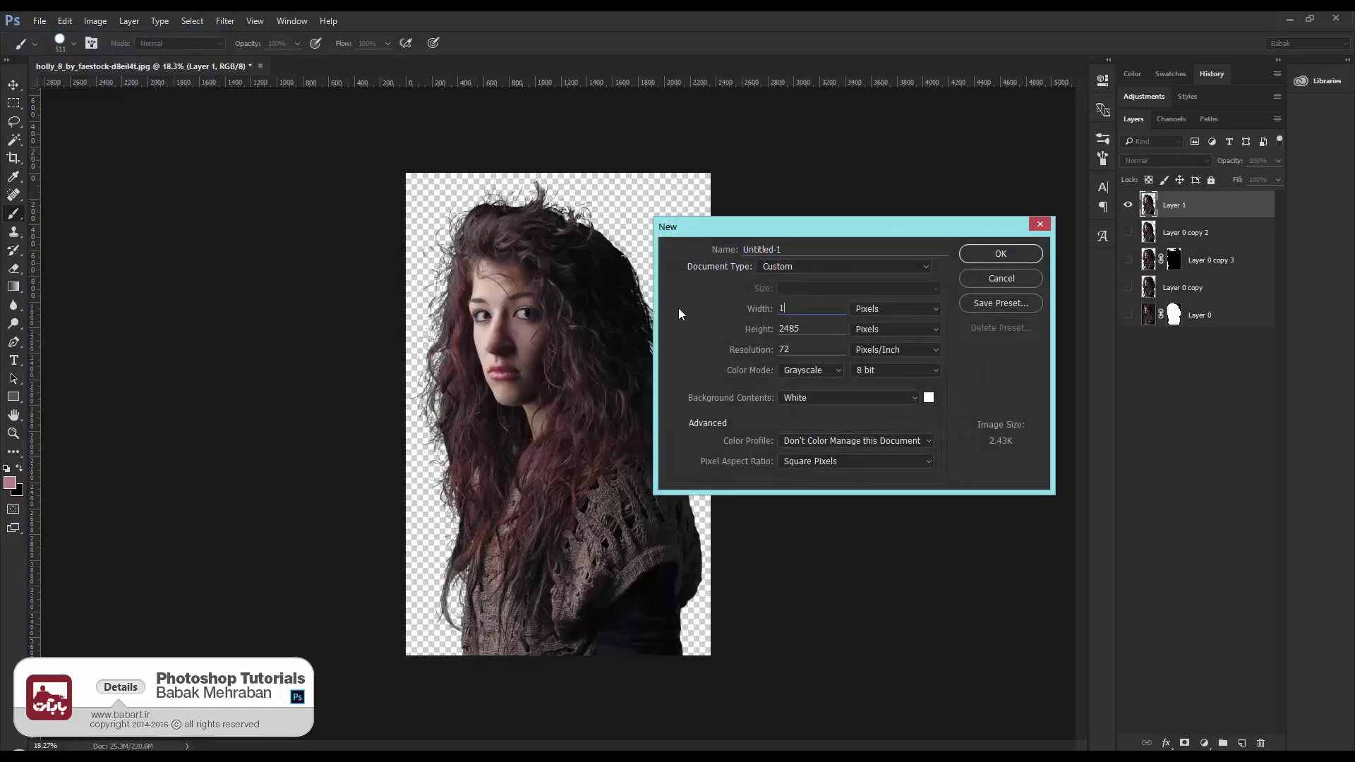
left_click(780, 329)
type("2")
type("200")
type("96")
left_click(839, 372)
left_click(804, 404)
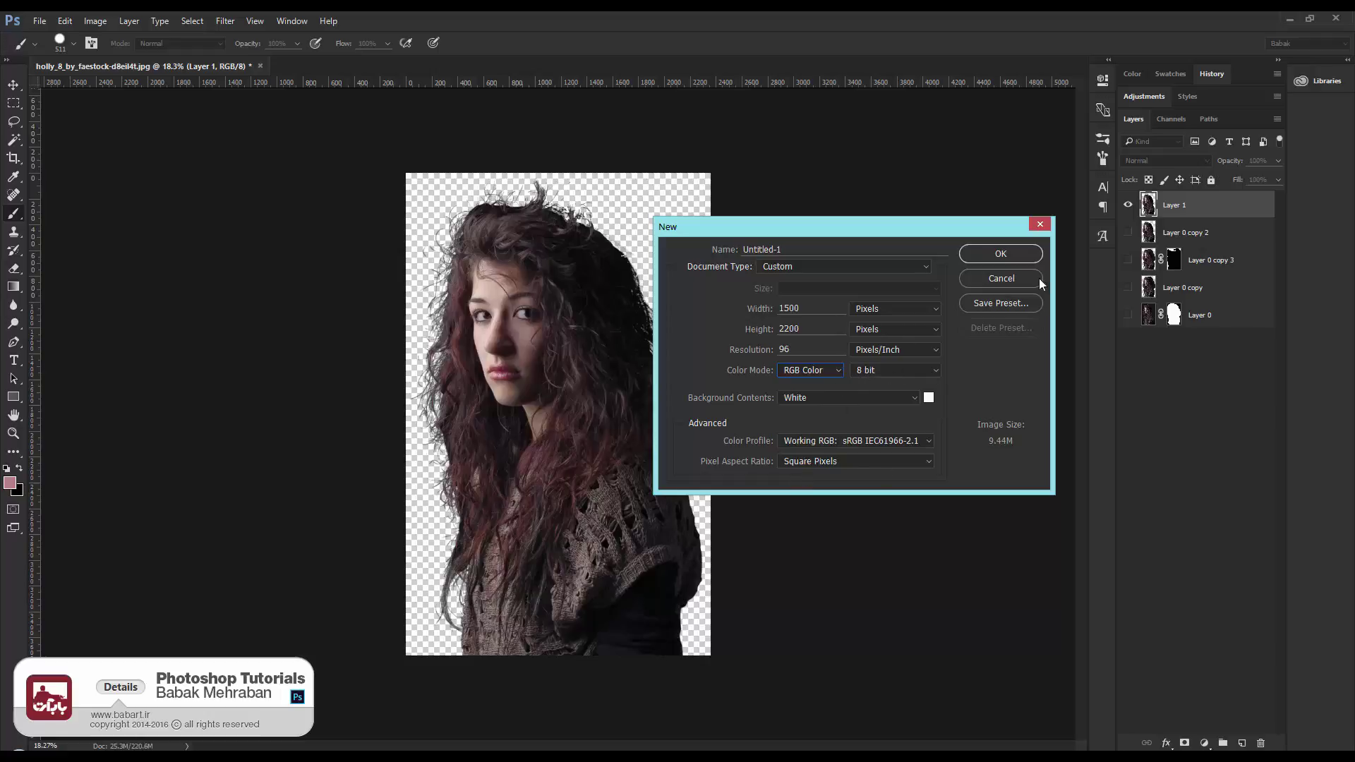
left_click(1018, 251)
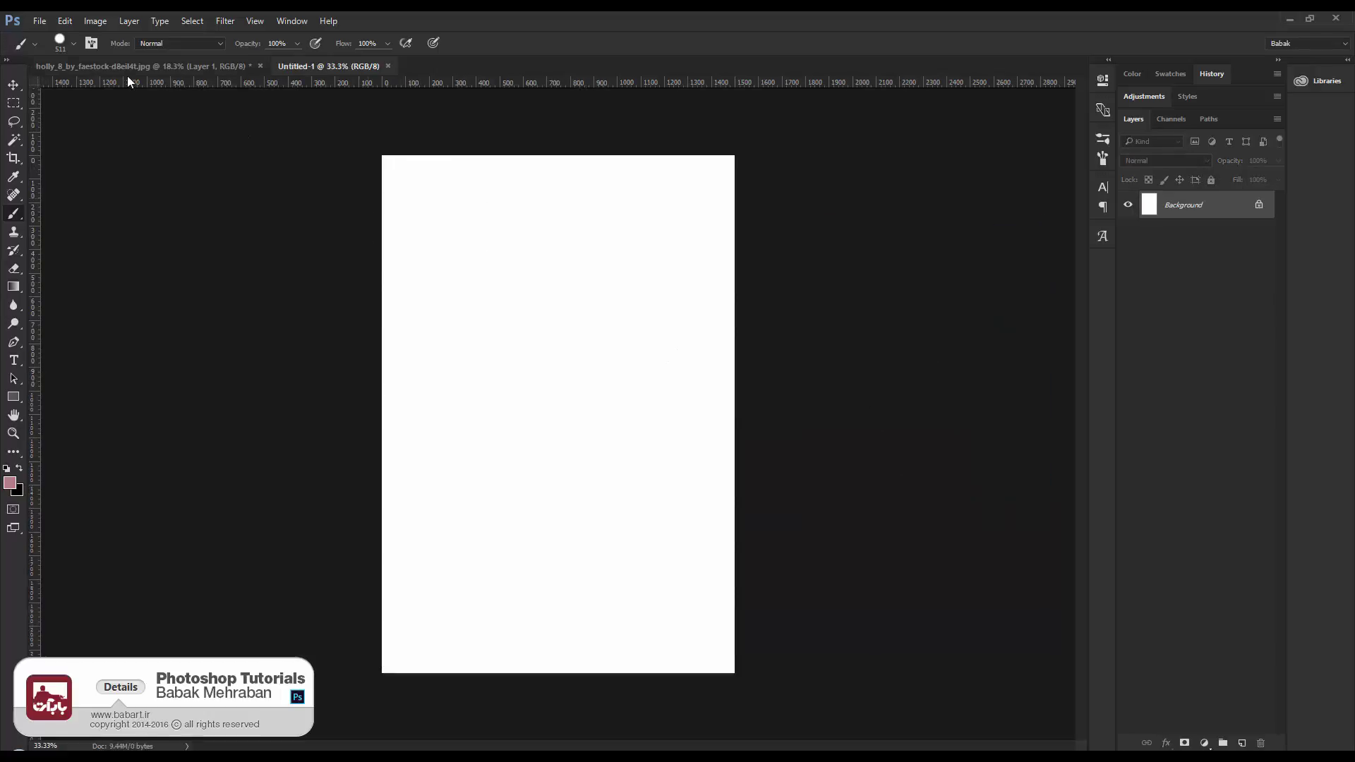
Copy the stamped cutout of the woman from the portrait file into the new document
left_click(142, 66)
key("v")
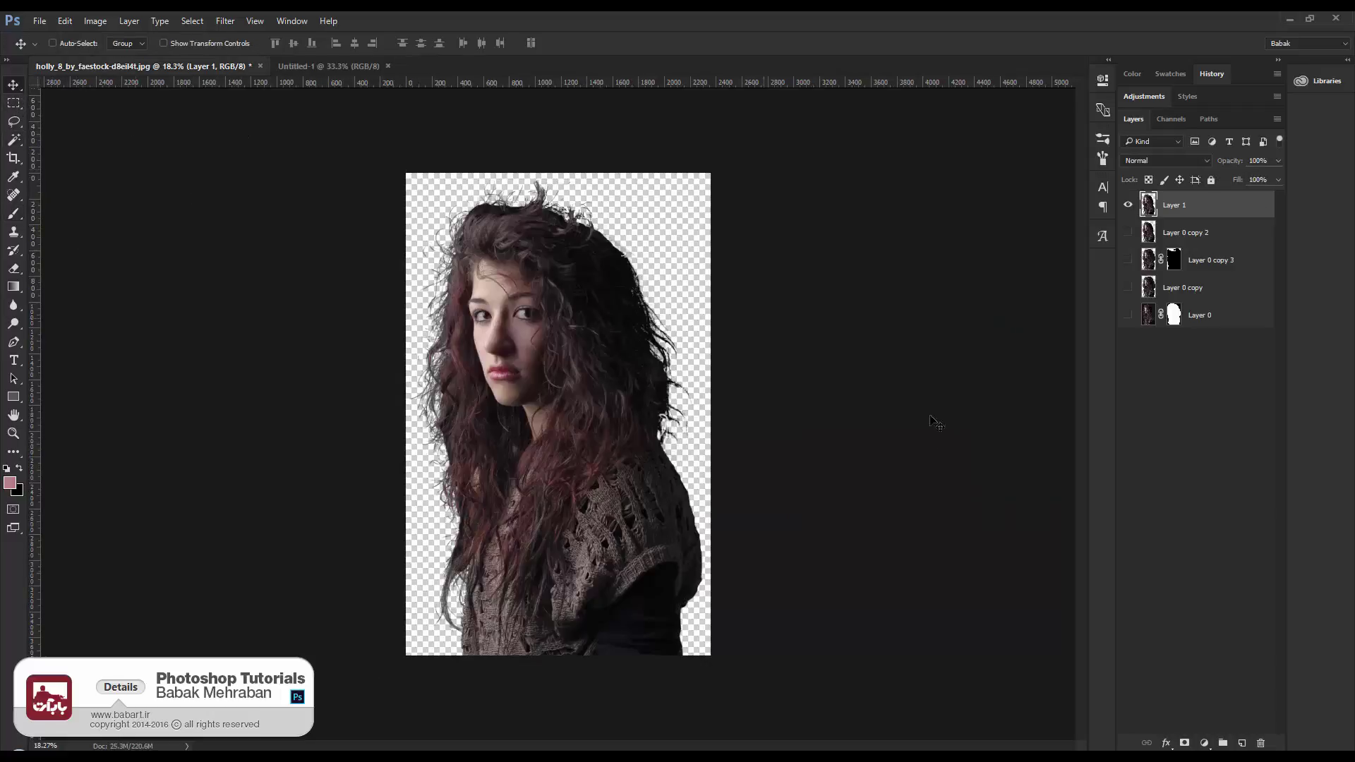
left_click_drag(596, 365, 673, 474)
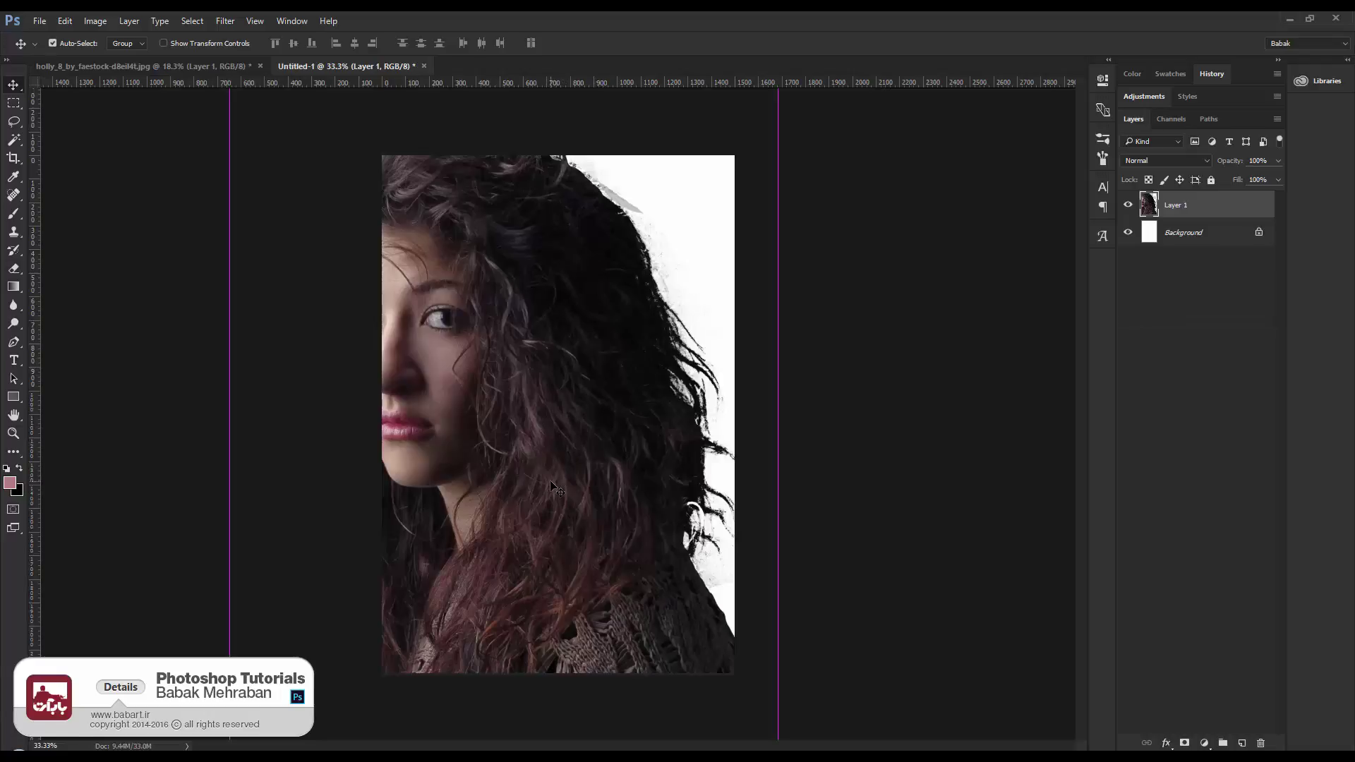
Scale the cutout proportionally to about 52% and centre it on the white canvas
key("ctrl+t")
key("ctrl+0")
left_click_drag(660, 658, 596, 538)
left_click_drag(565, 488, 580, 427)
key("ctrl+plus")
key("ctrl+plus")
key("ctrl+plus")
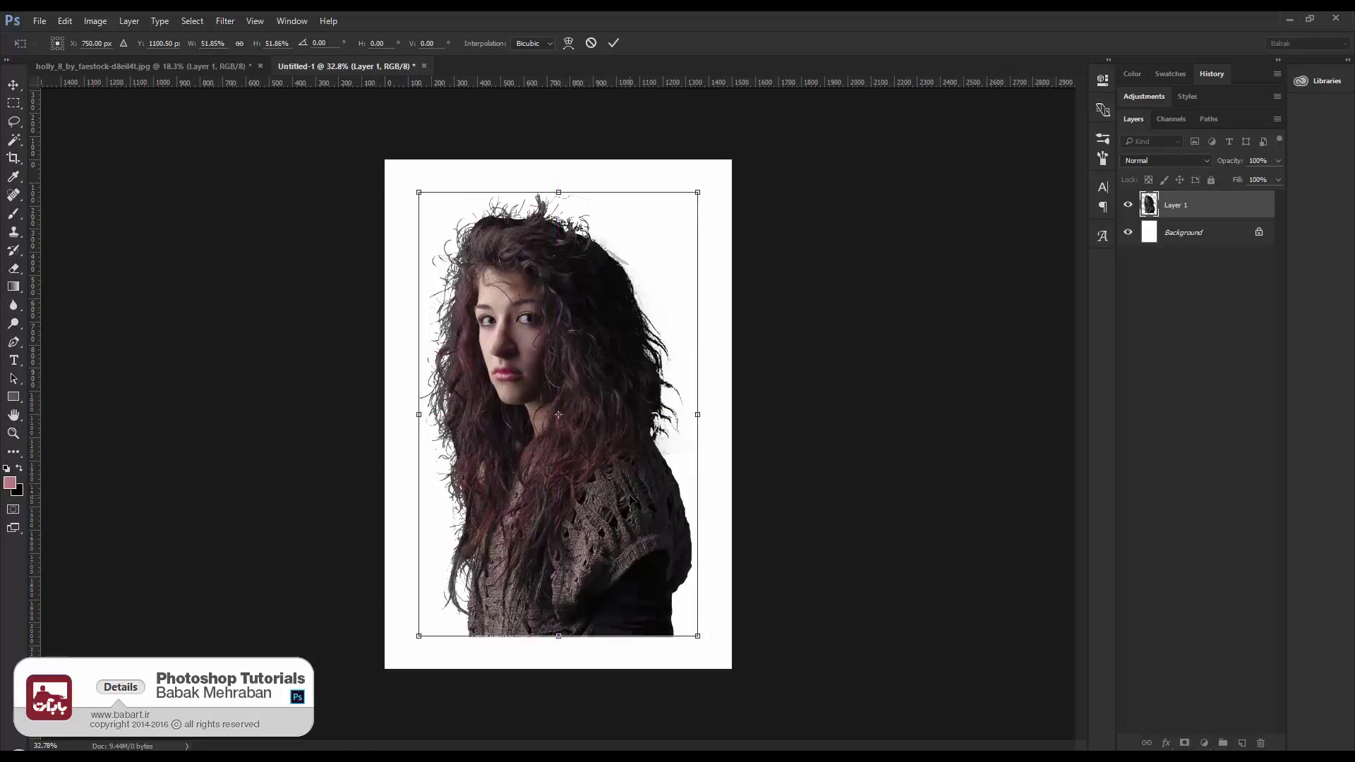
left_click_drag(629, 481, 634, 487)
key("Return")
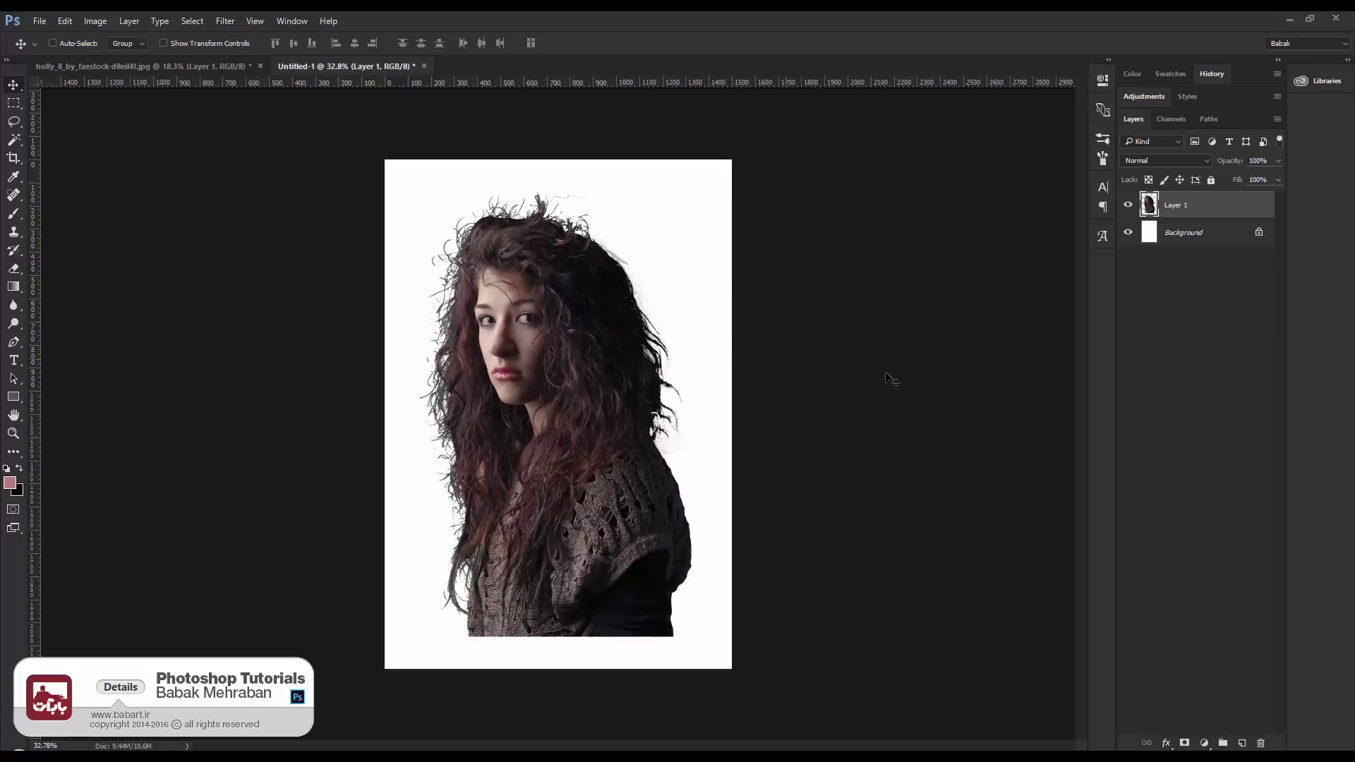
left_click(14, 158)
left_click_drag(385, 415, 326, 416)
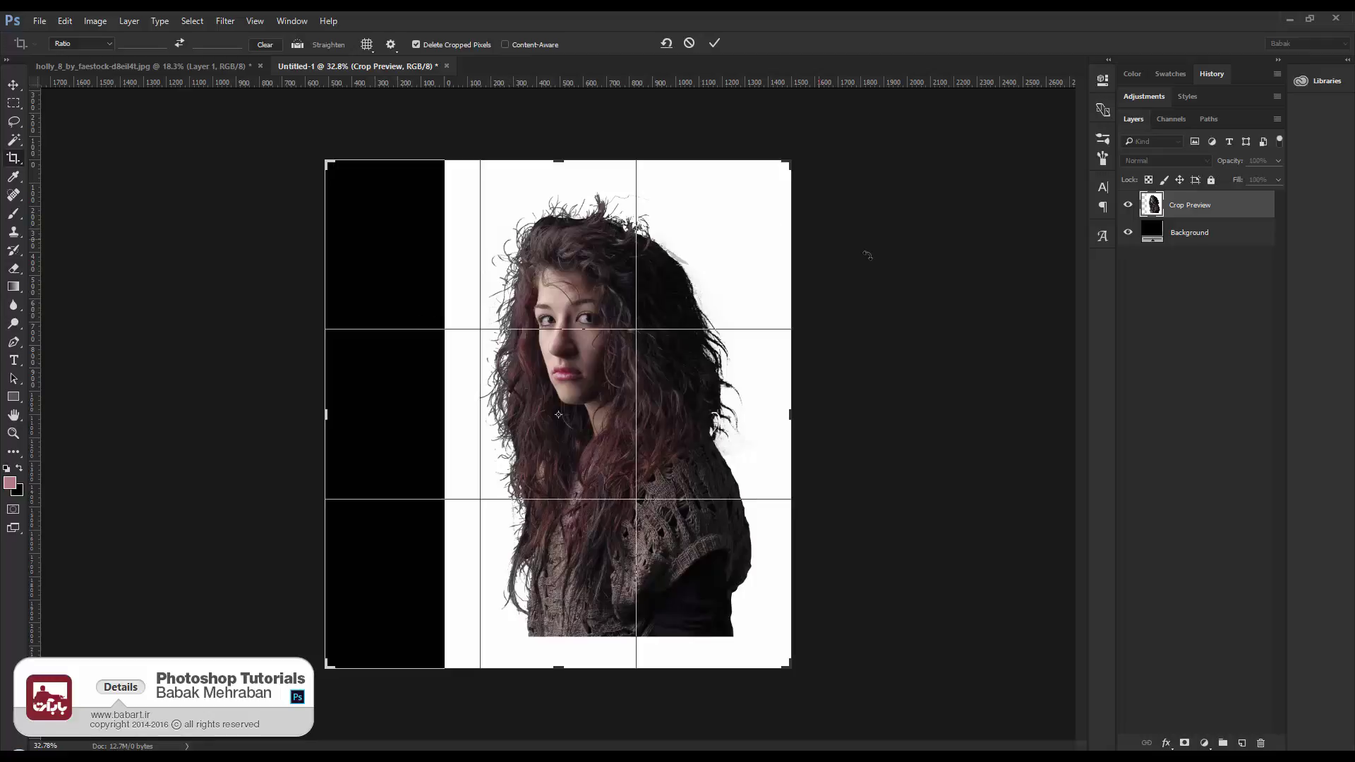
key("Return")
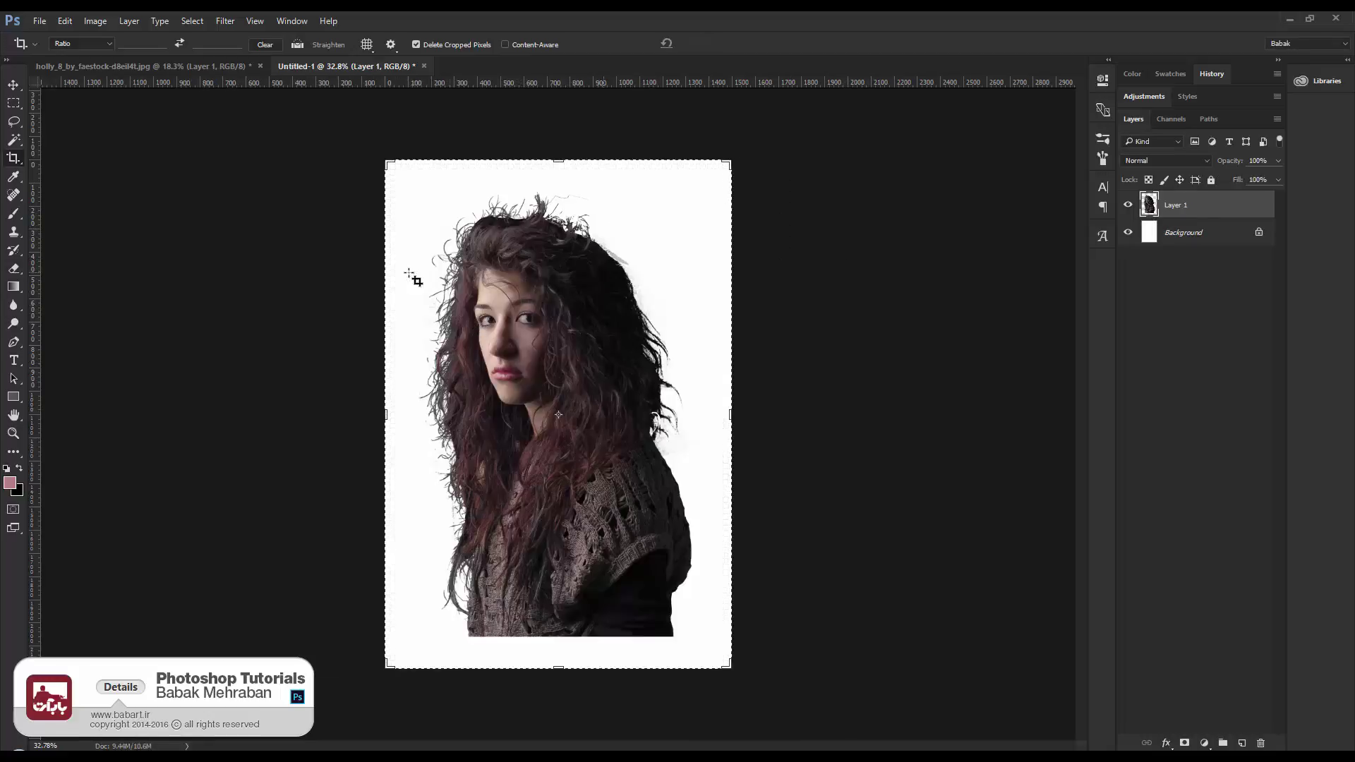
left_click(14, 84)
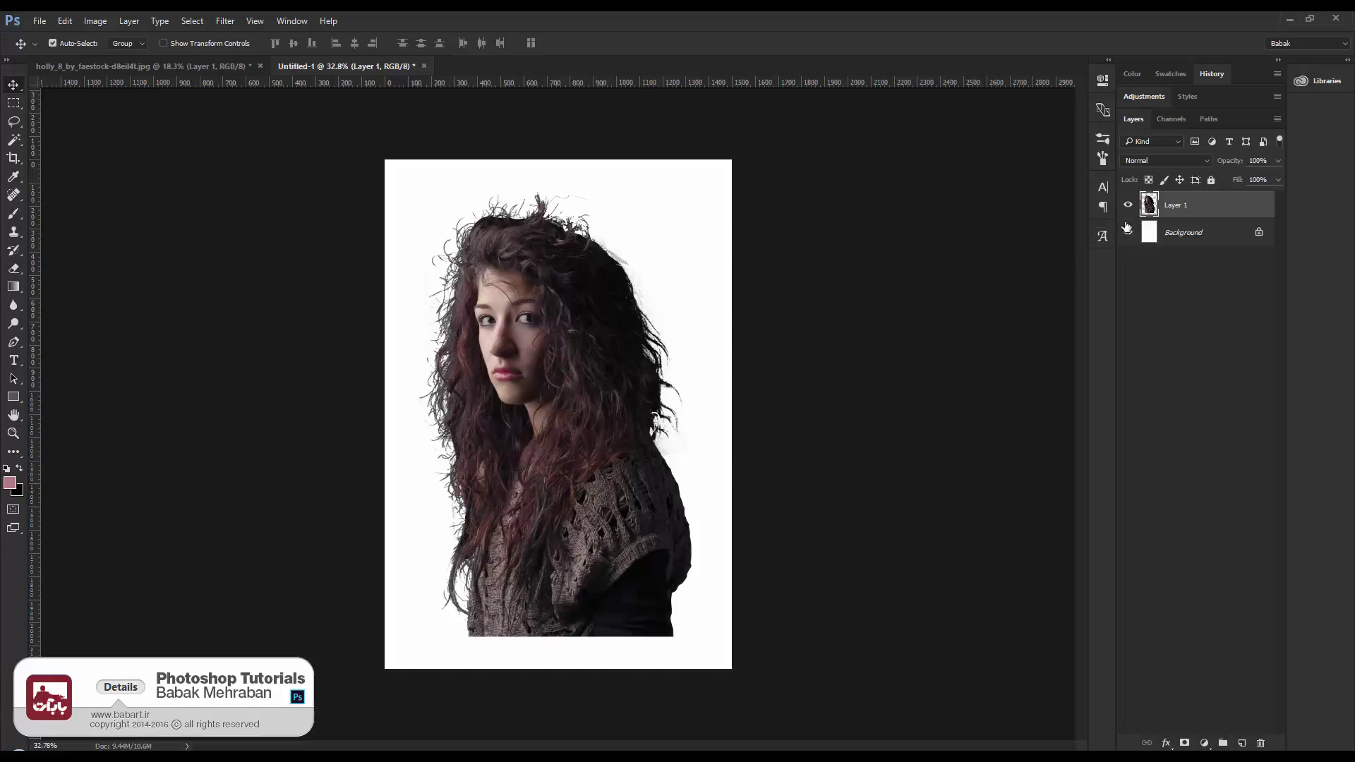
Scale the woman's cutout down to roughly four fifths of its size and keep it near the centre of the canvas
key("ctrl+t")
left_click_drag(701, 638, 643, 538)
left_click_drag(554, 438, 582, 468)
key("Return")
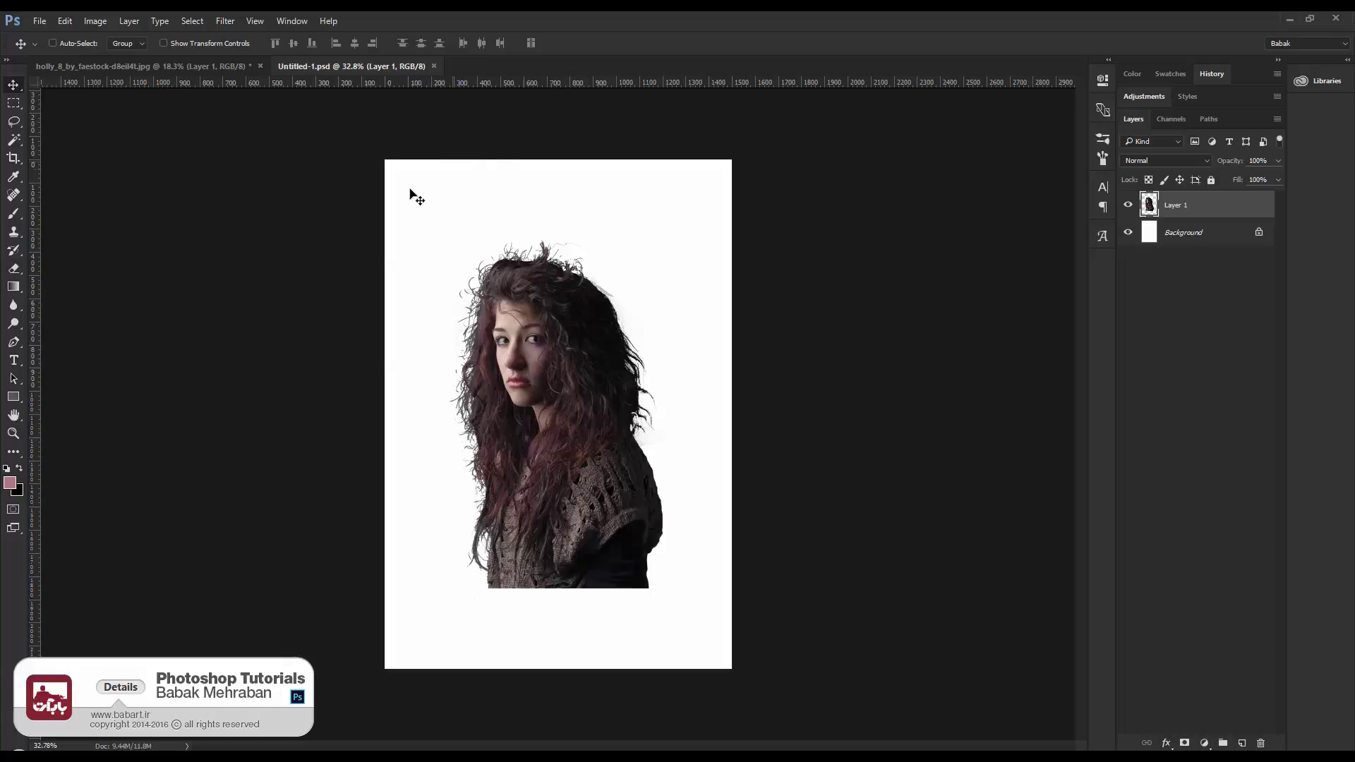
Erase the stray strands and faint residue above and beside the hair on Layer 1, and save the document
key("ctrl")
scroll(584, 231, "up", 3)
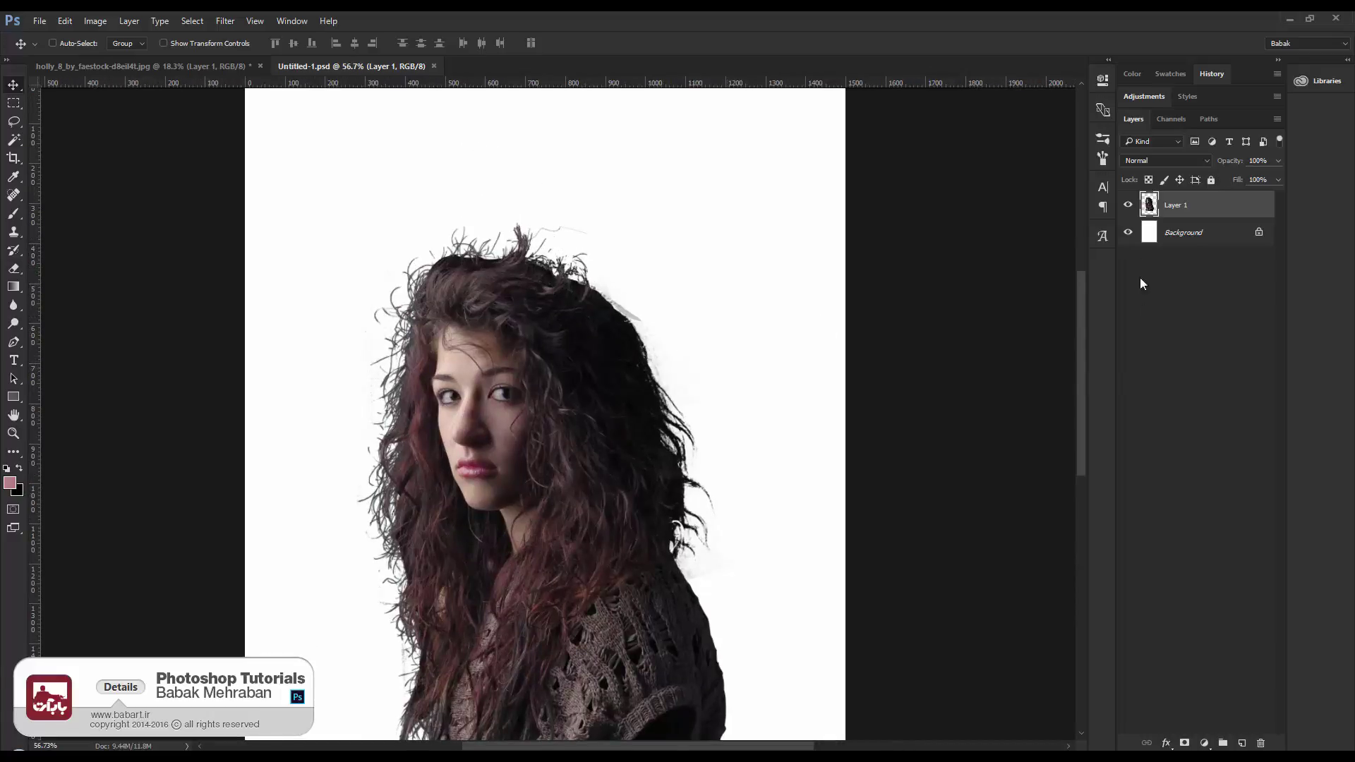
left_click(13, 268)
left_click_drag(584, 227, 551, 218)
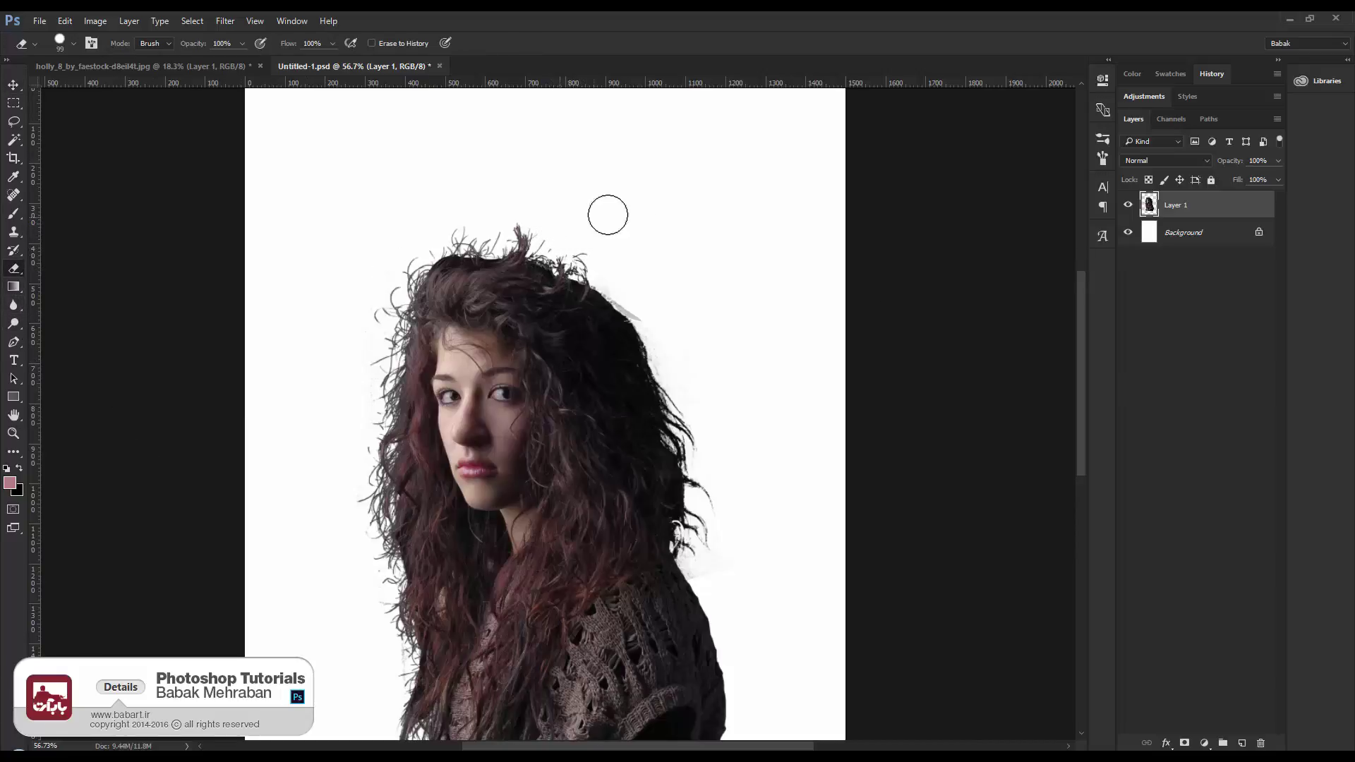
mouse_move(644, 287)
left_mouse_down()
mouse_move(628, 290)
mouse_move(645, 301)
left_mouse_up()
key("h")
left_click_drag(593, 372, 544, 389)
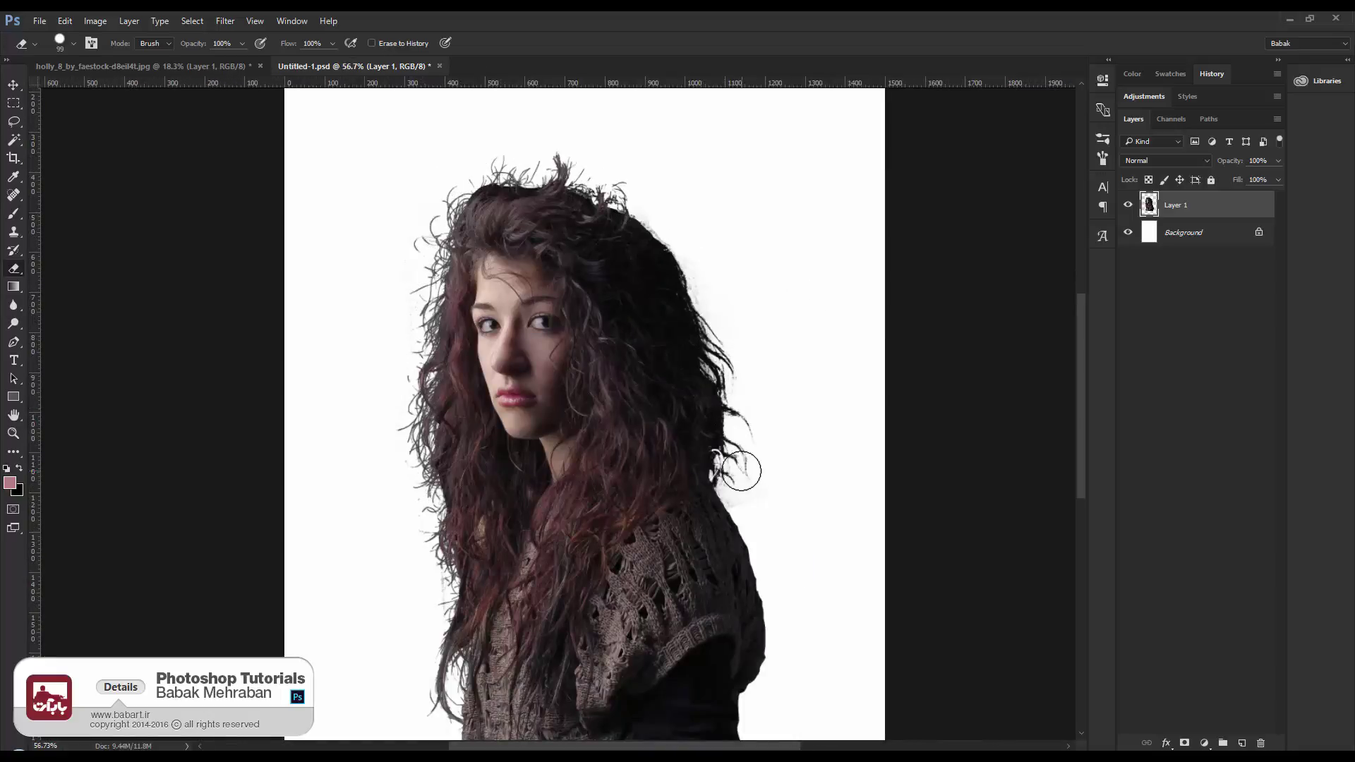
key("ctrl+s")
left_click(17, 140)
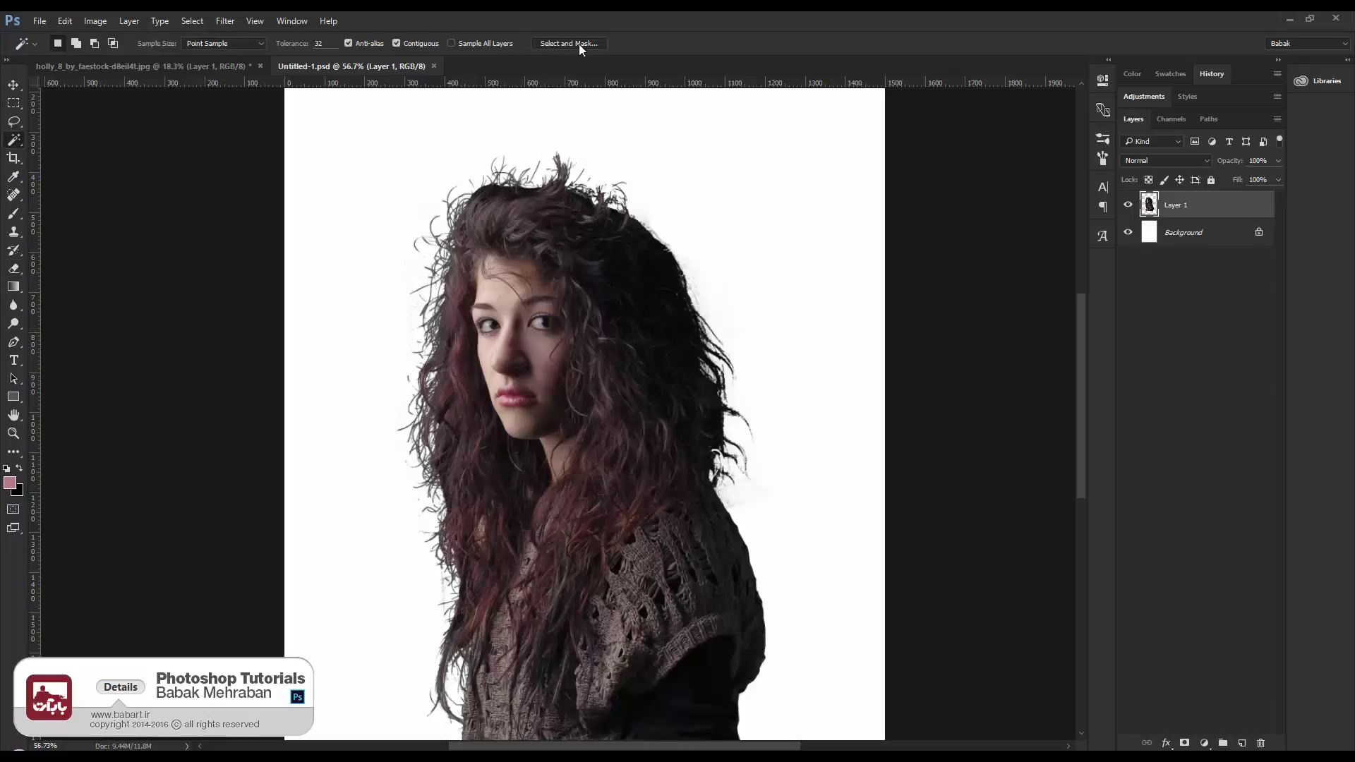
right_click(17, 144)
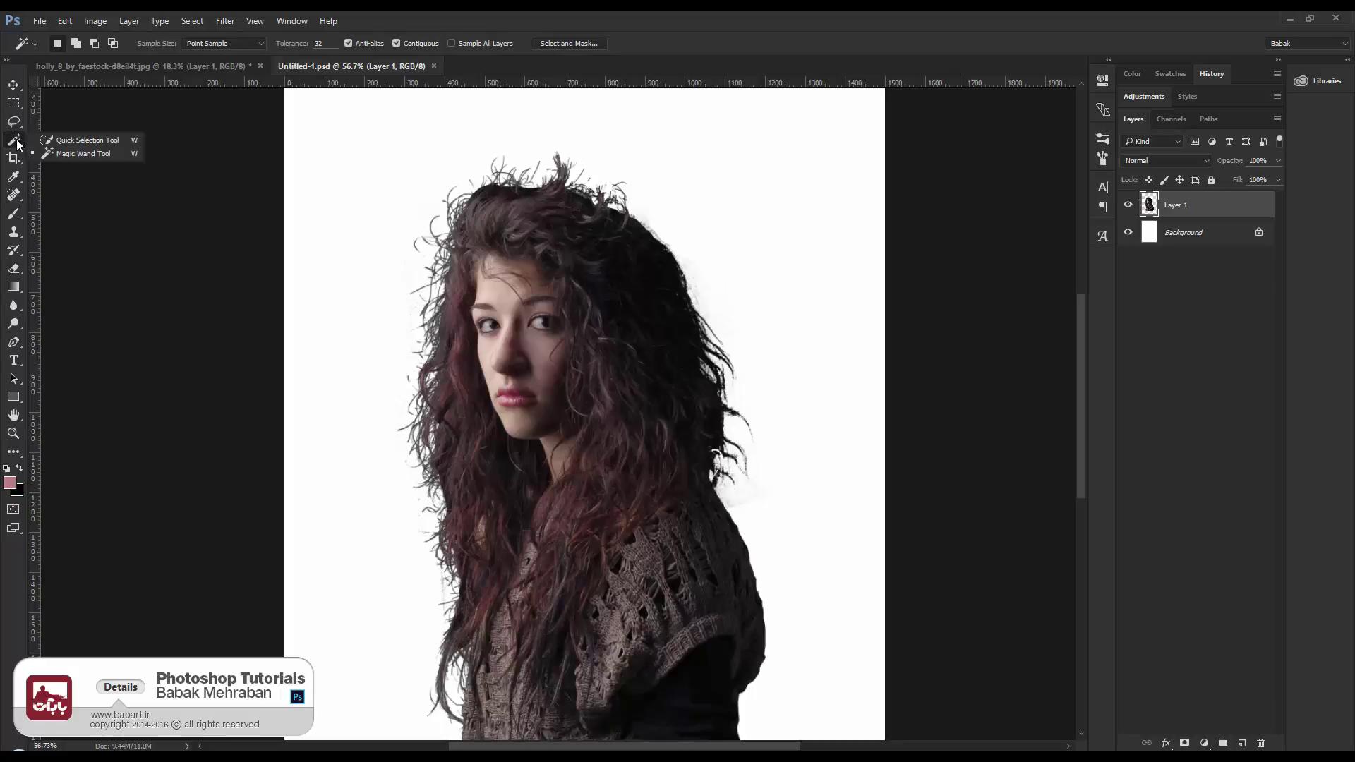
left_click(894, 205)
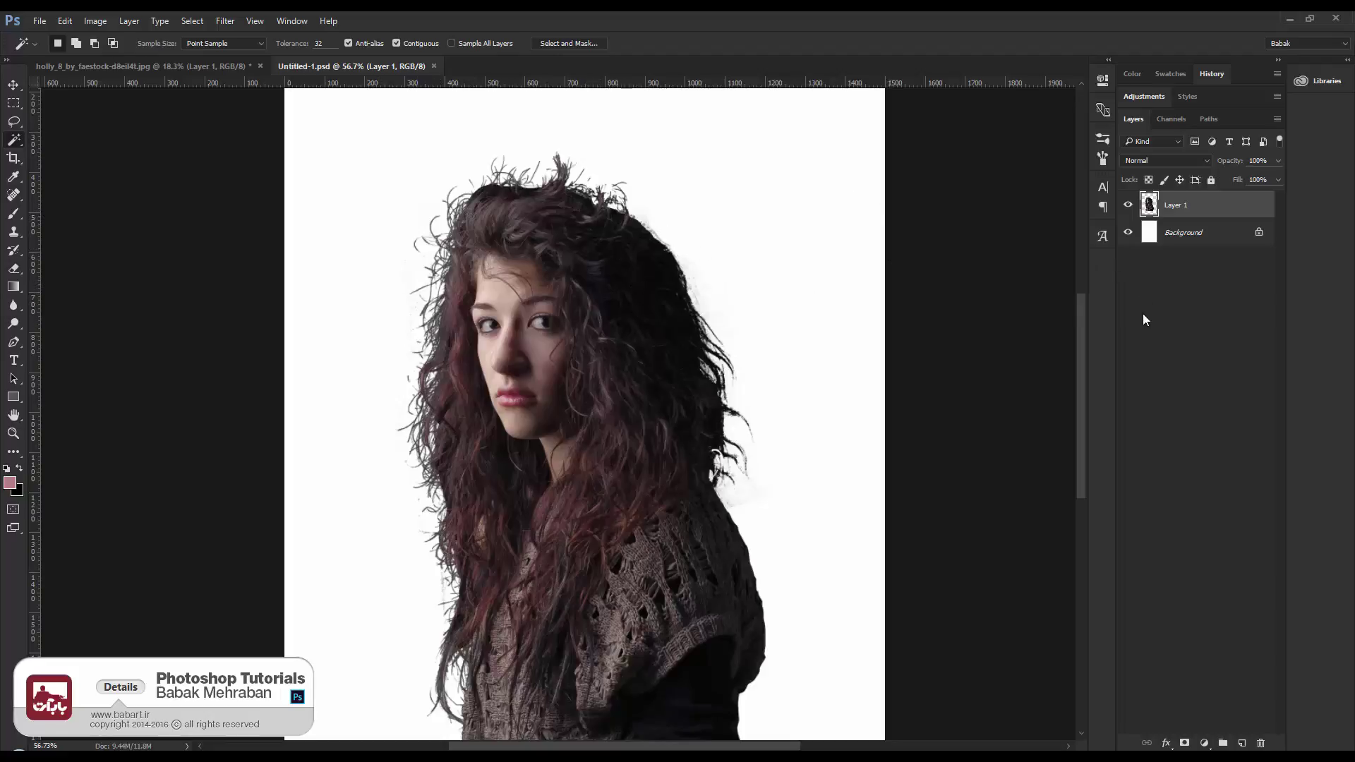
Add a Solid Color fill layer in black (000000) directly above the Background layer
left_click(1183, 240)
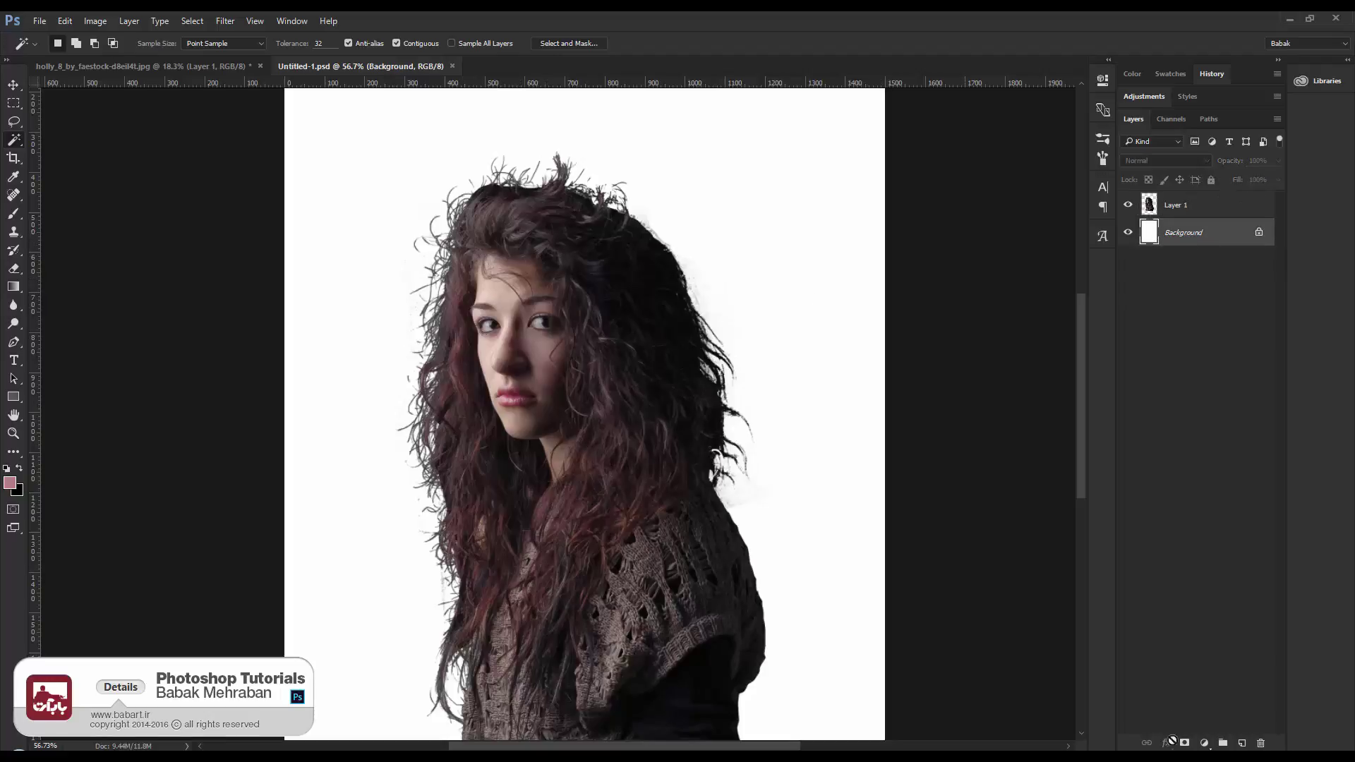
left_click(1205, 742)
left_click(1237, 441)
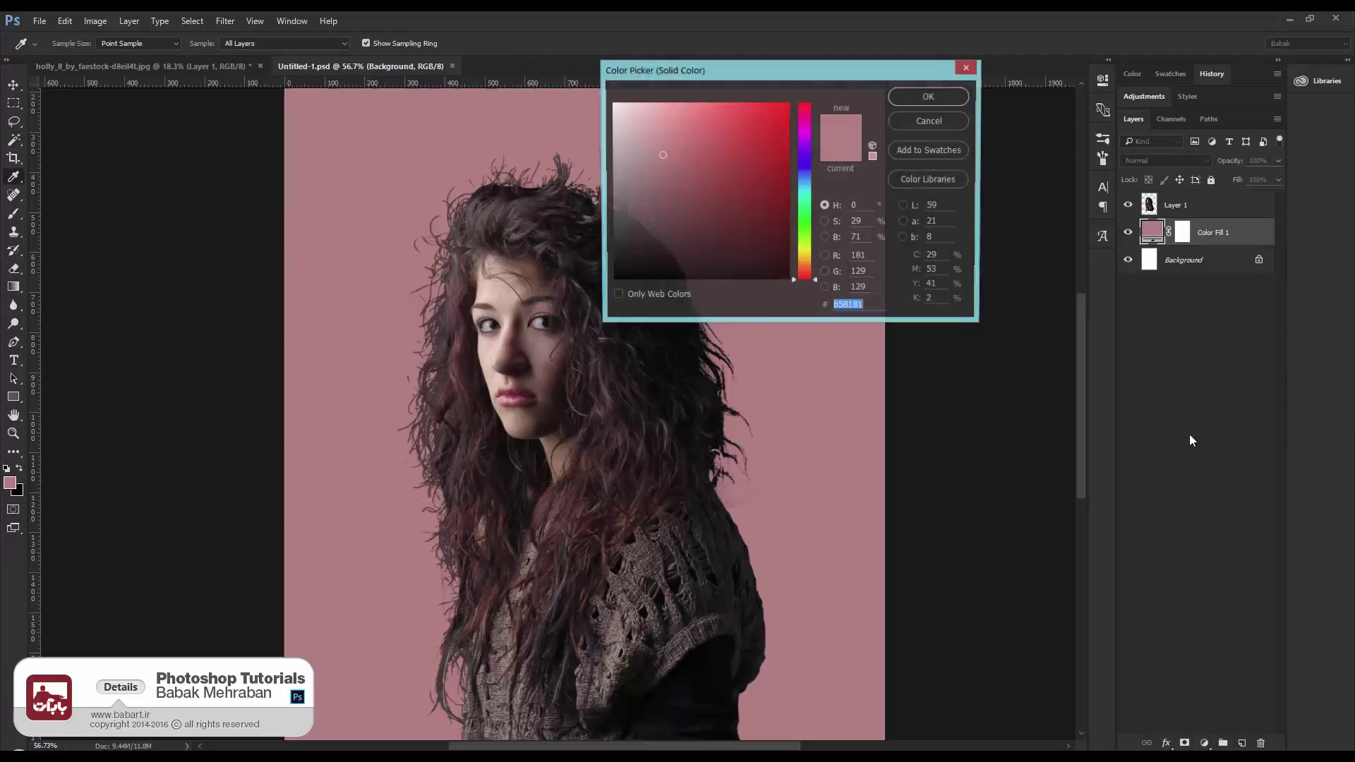
type("000000")
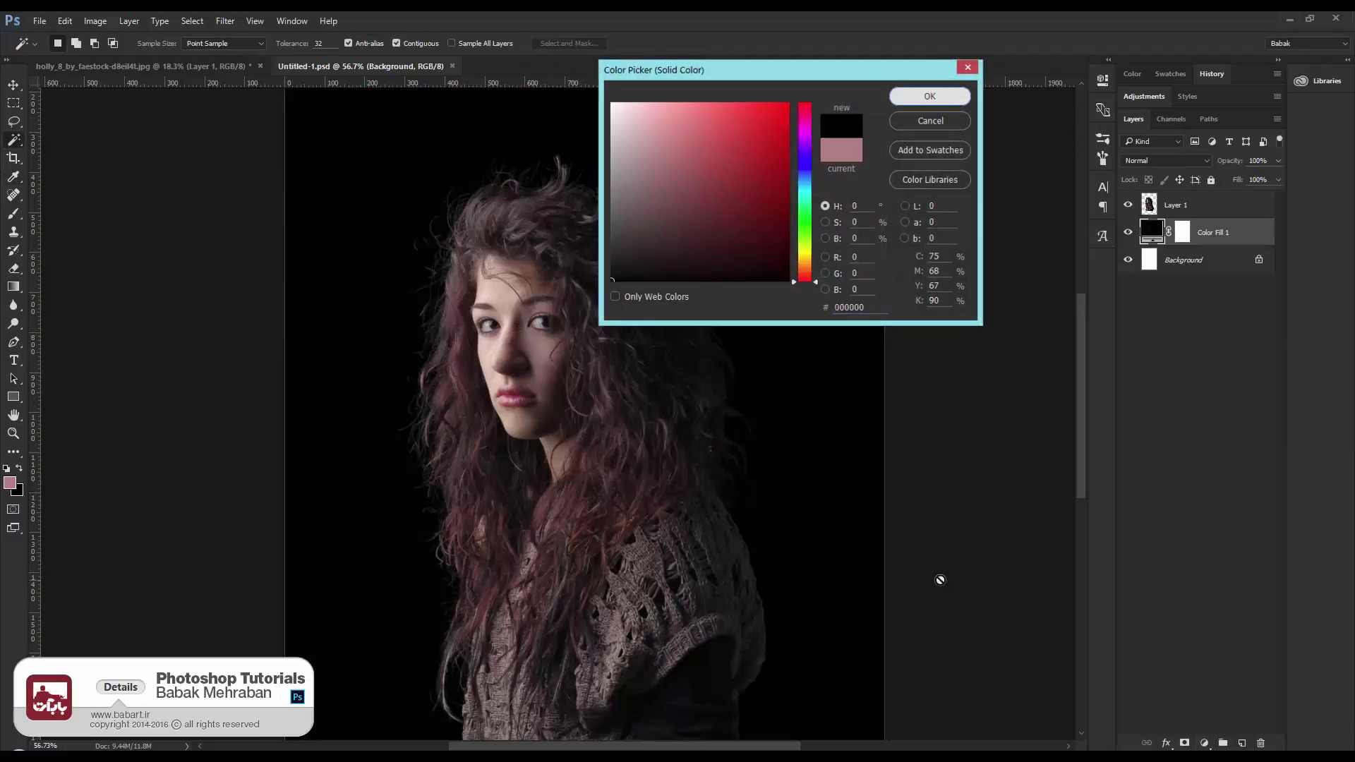
key("Return")
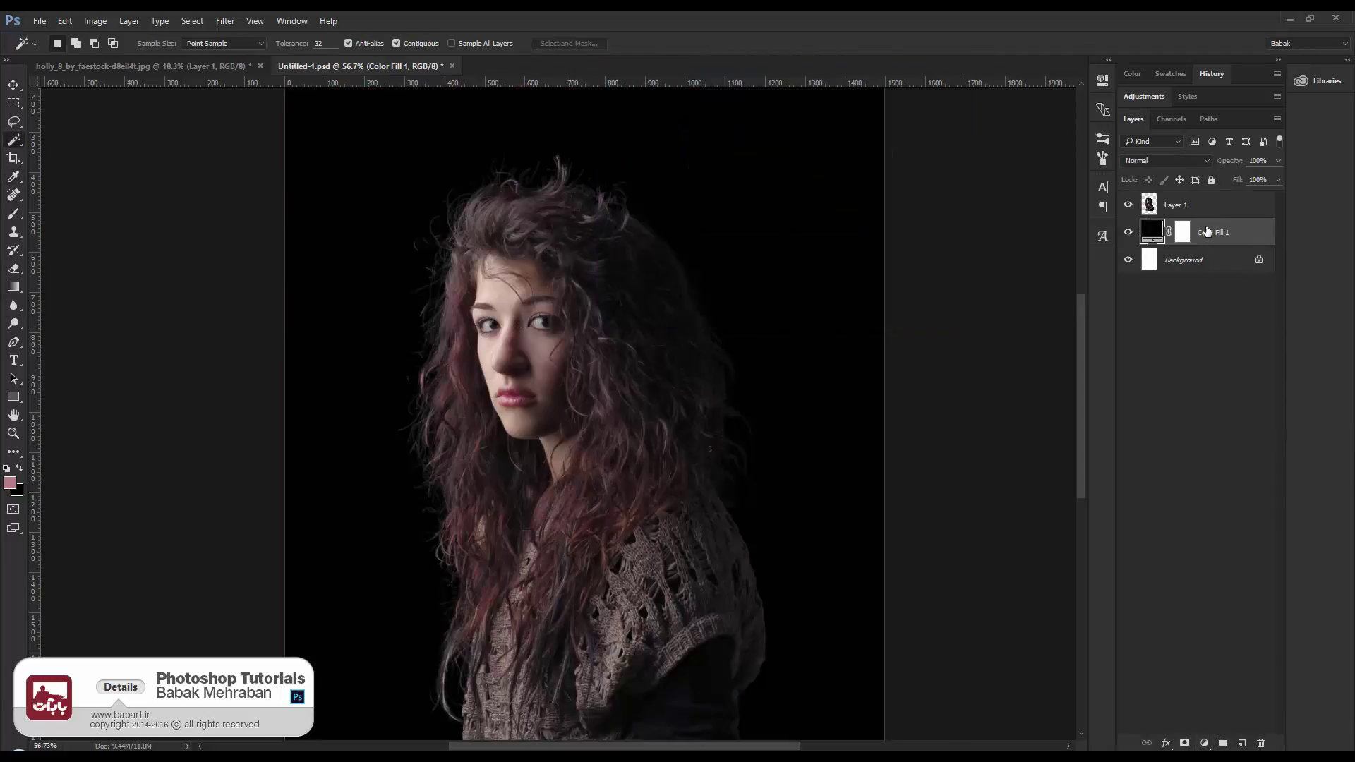
Duplicate the black Color Fill 1 layer within the same document, keeping the suggested layer name
right_click(1237, 238)
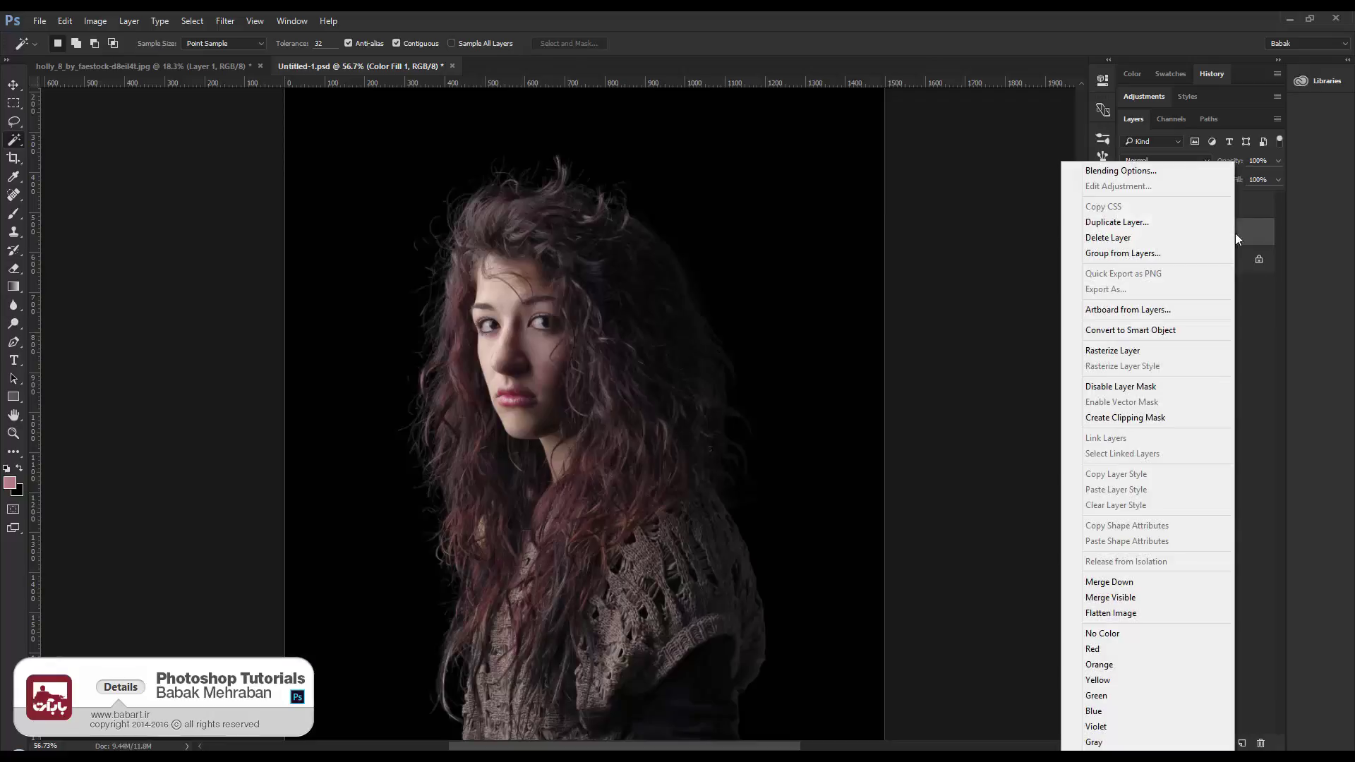
left_click(1158, 223)
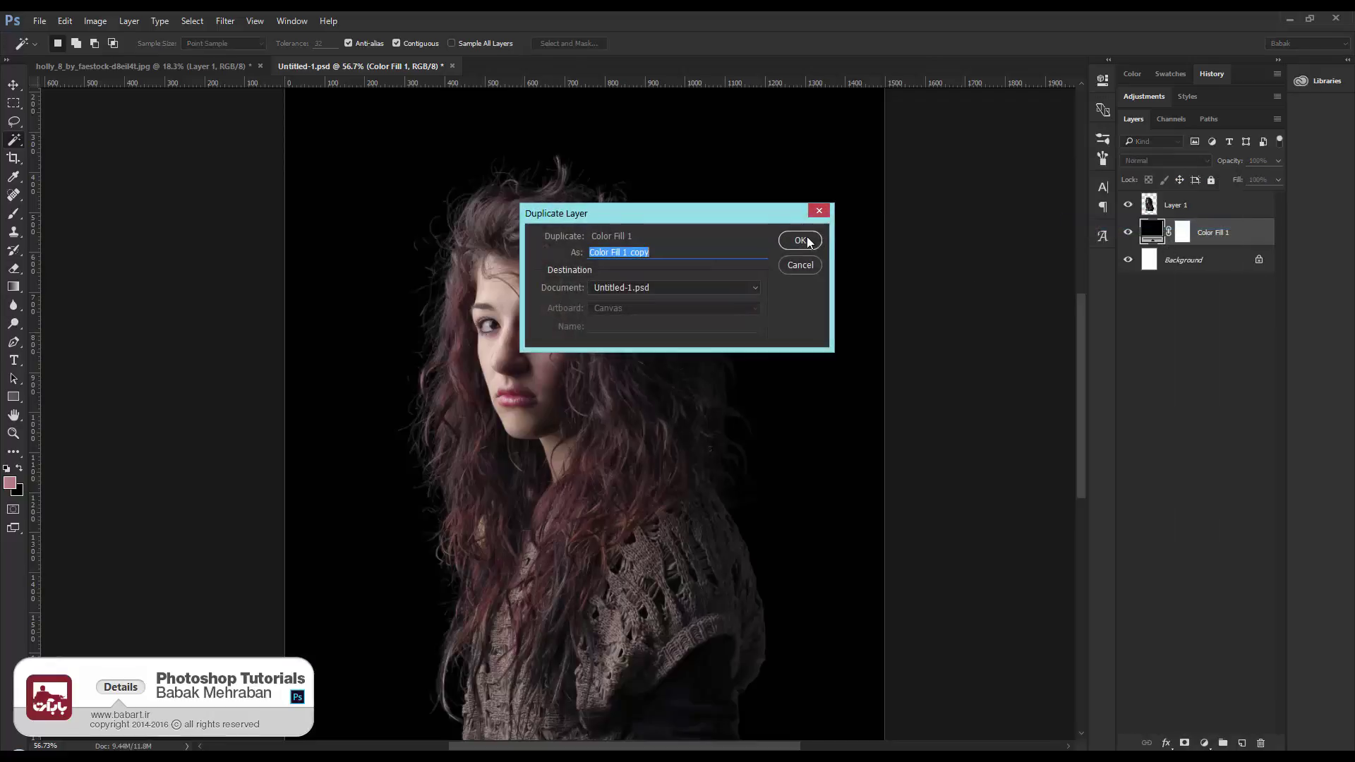
left_click(809, 242)
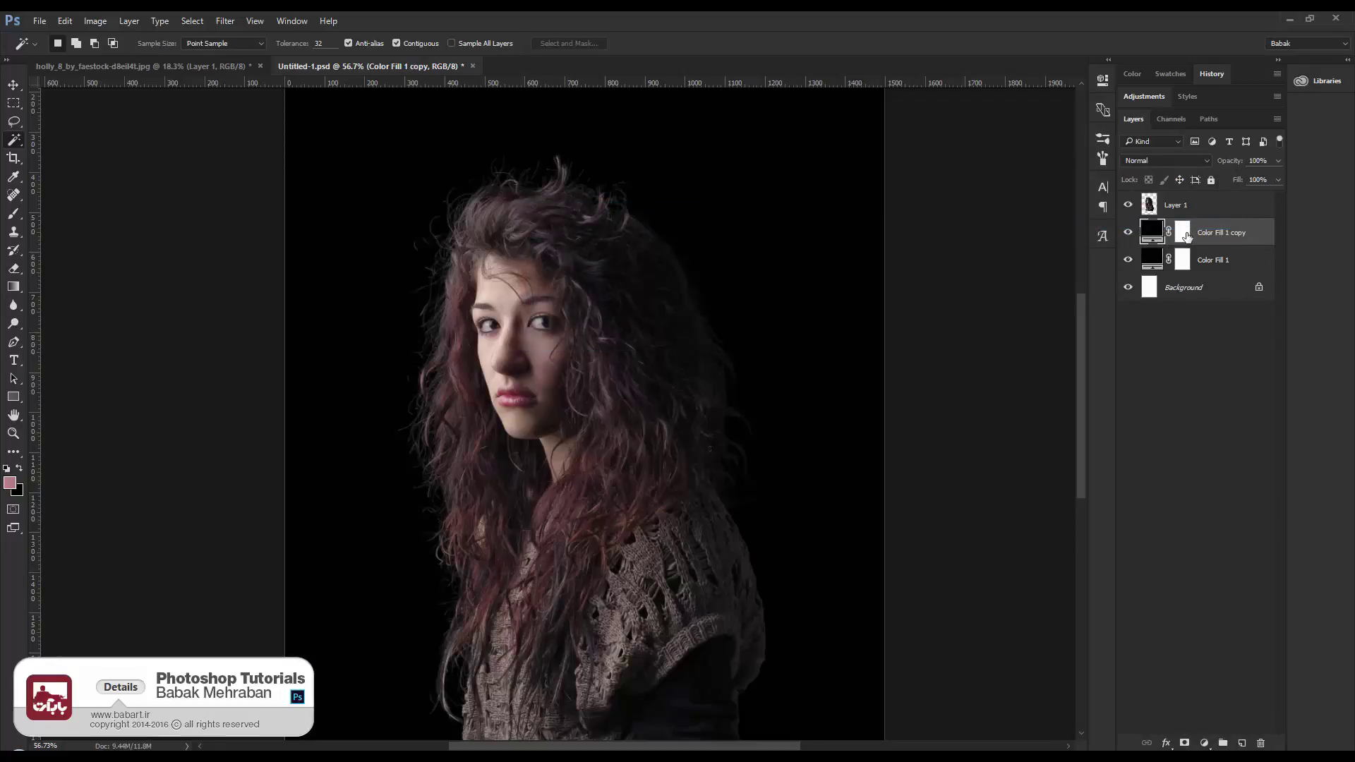
Apply a Gradient Overlay with the Black, White preset to the Color Fill 1 copy layer, leaving Color Overlay off
right_click(1262, 235)
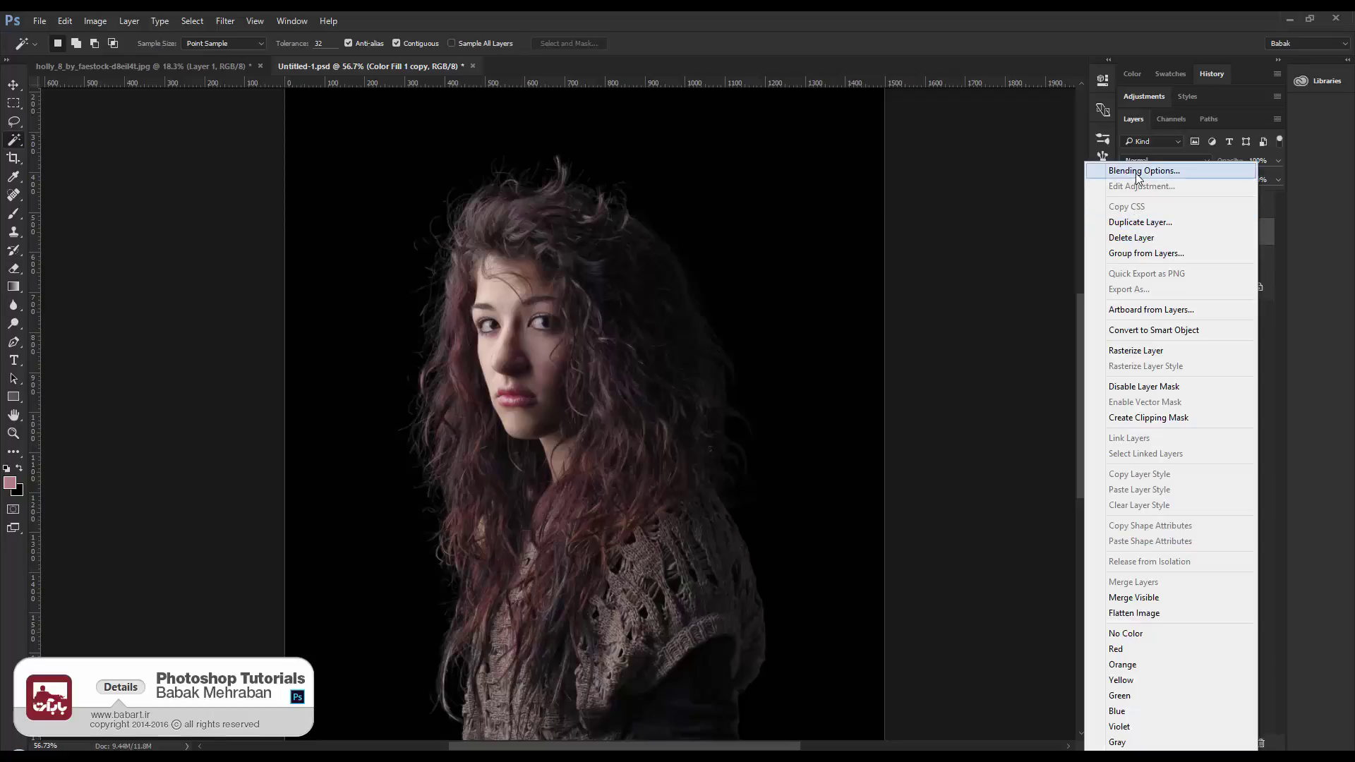
left_click(1129, 170)
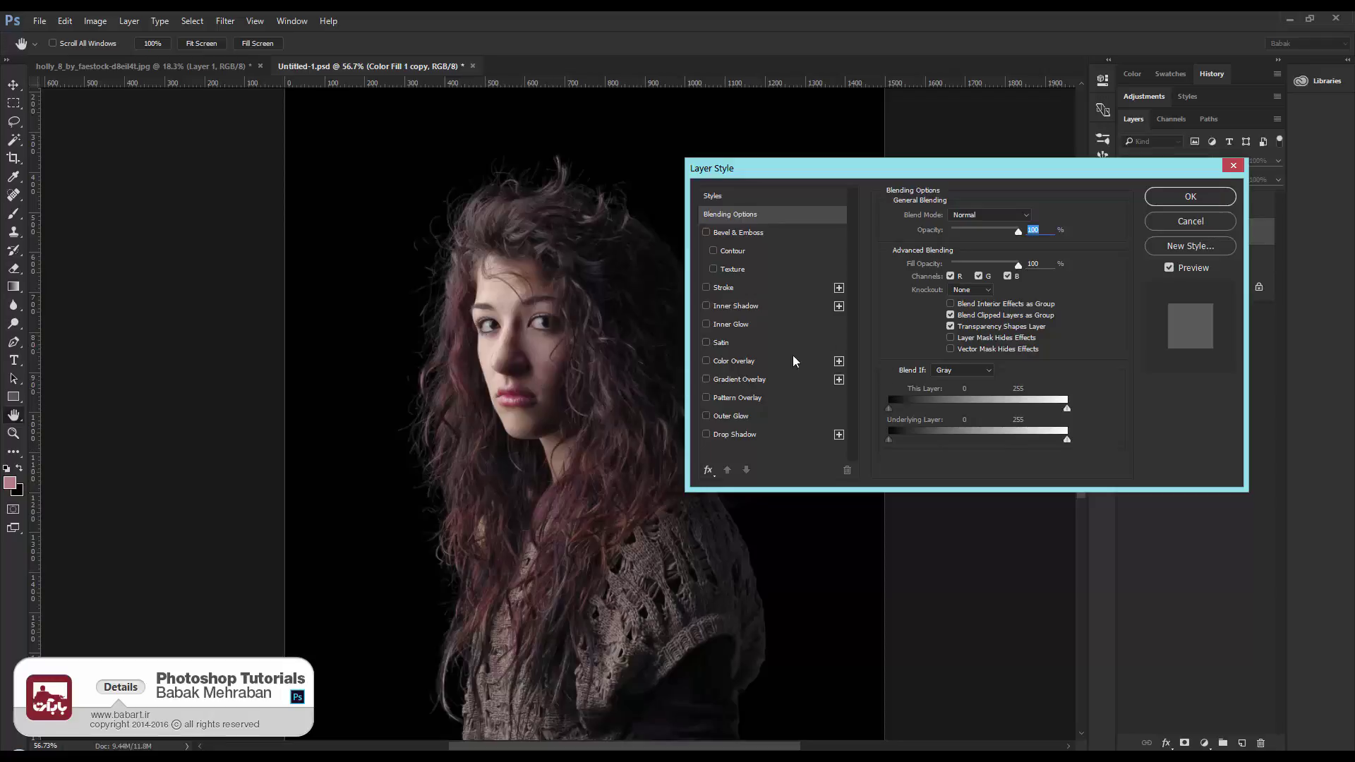
left_click(757, 361)
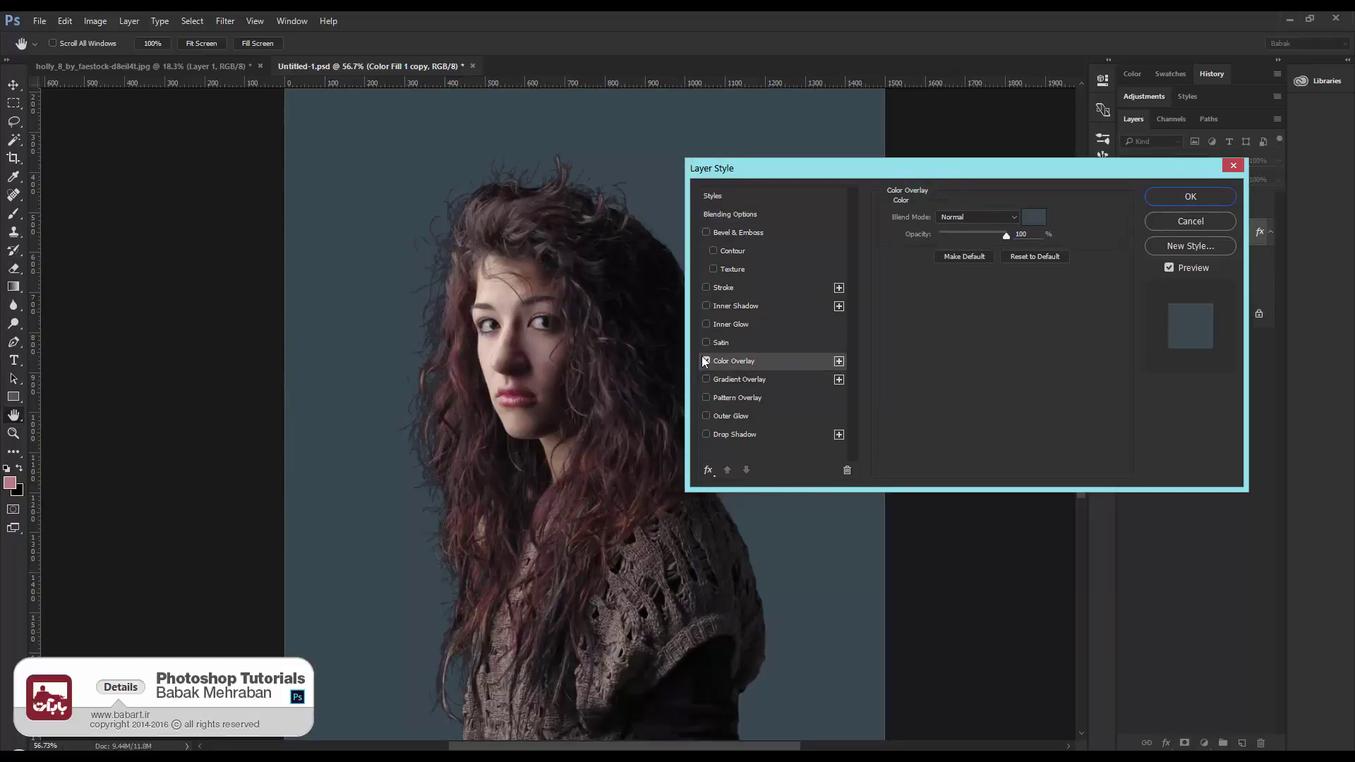
left_click(707, 361)
left_click(734, 381)
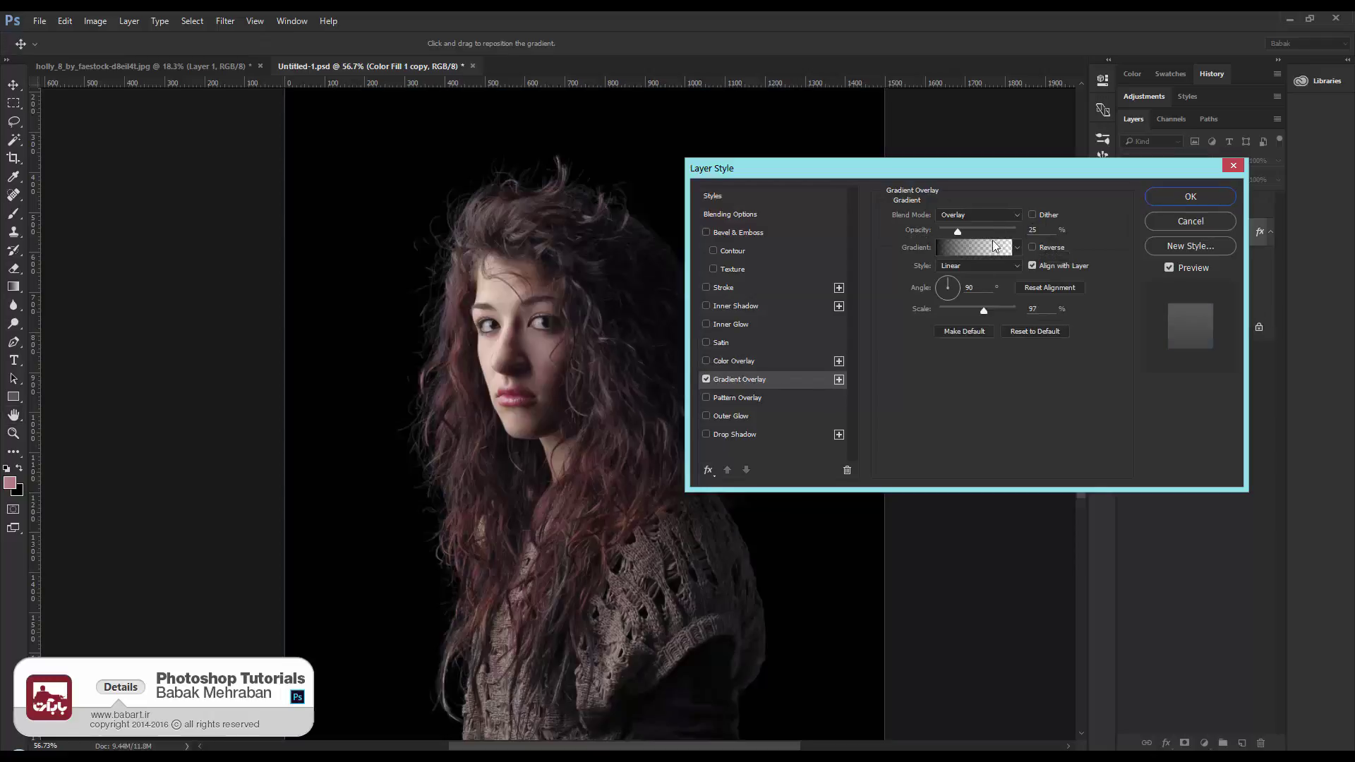
left_click(959, 247)
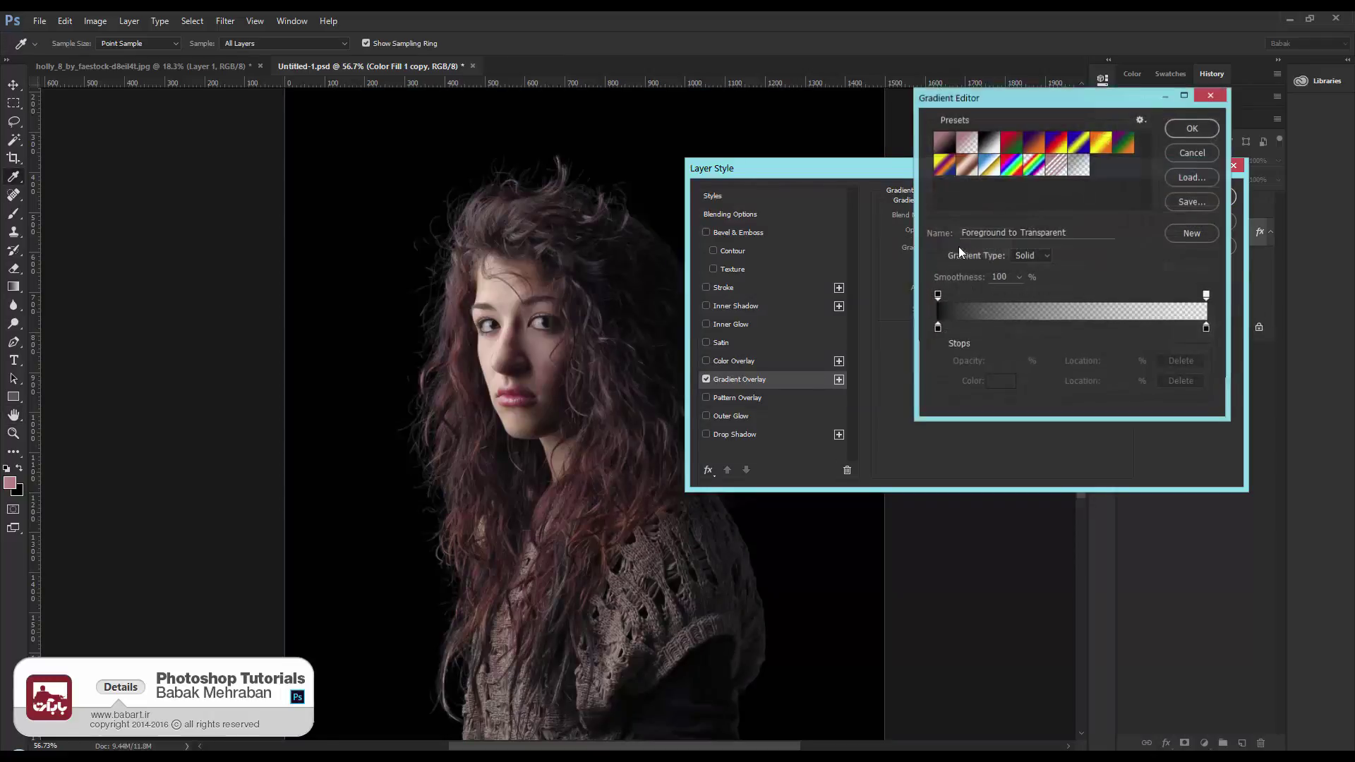
left_click(989, 140)
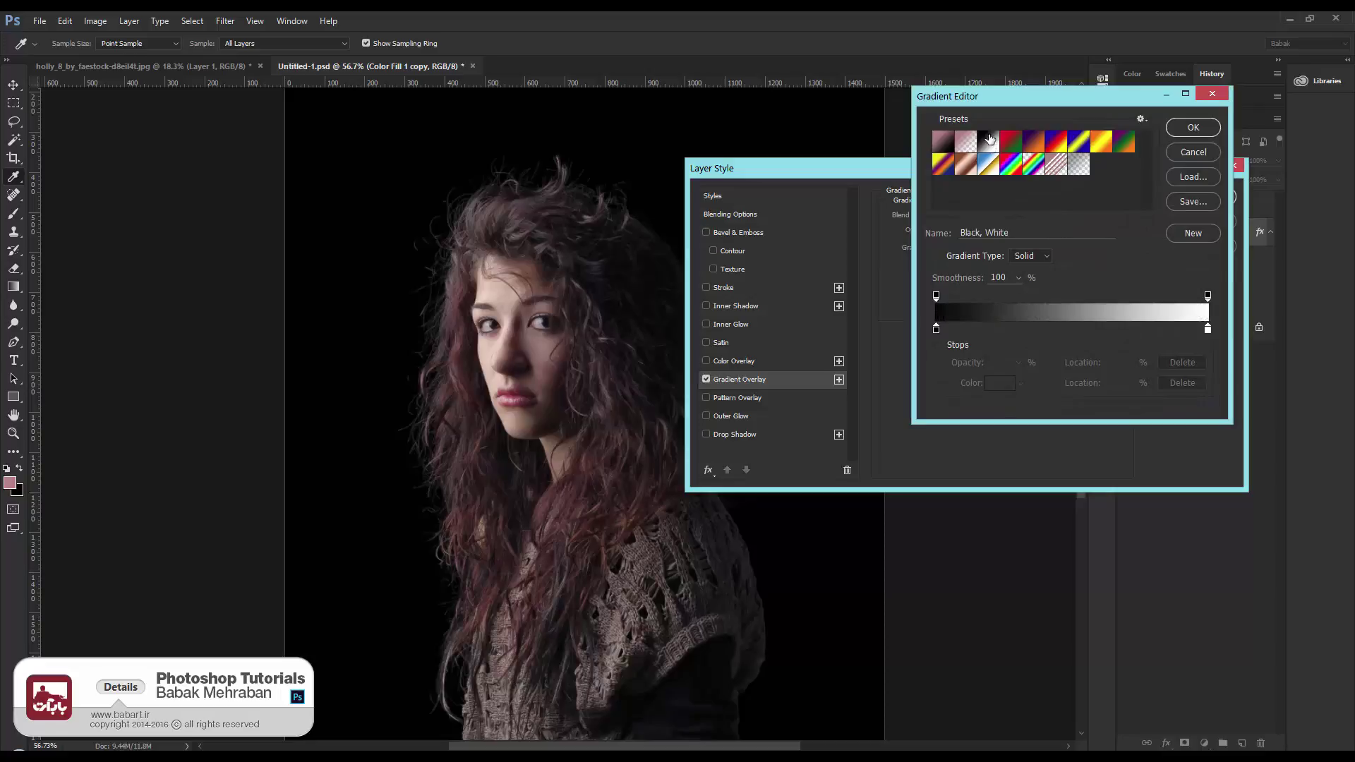
left_click(1205, 130)
Set the gradient overlay to a reversed Radial style with Normal blend mode and 90% scale, and apply it
left_click(977, 266)
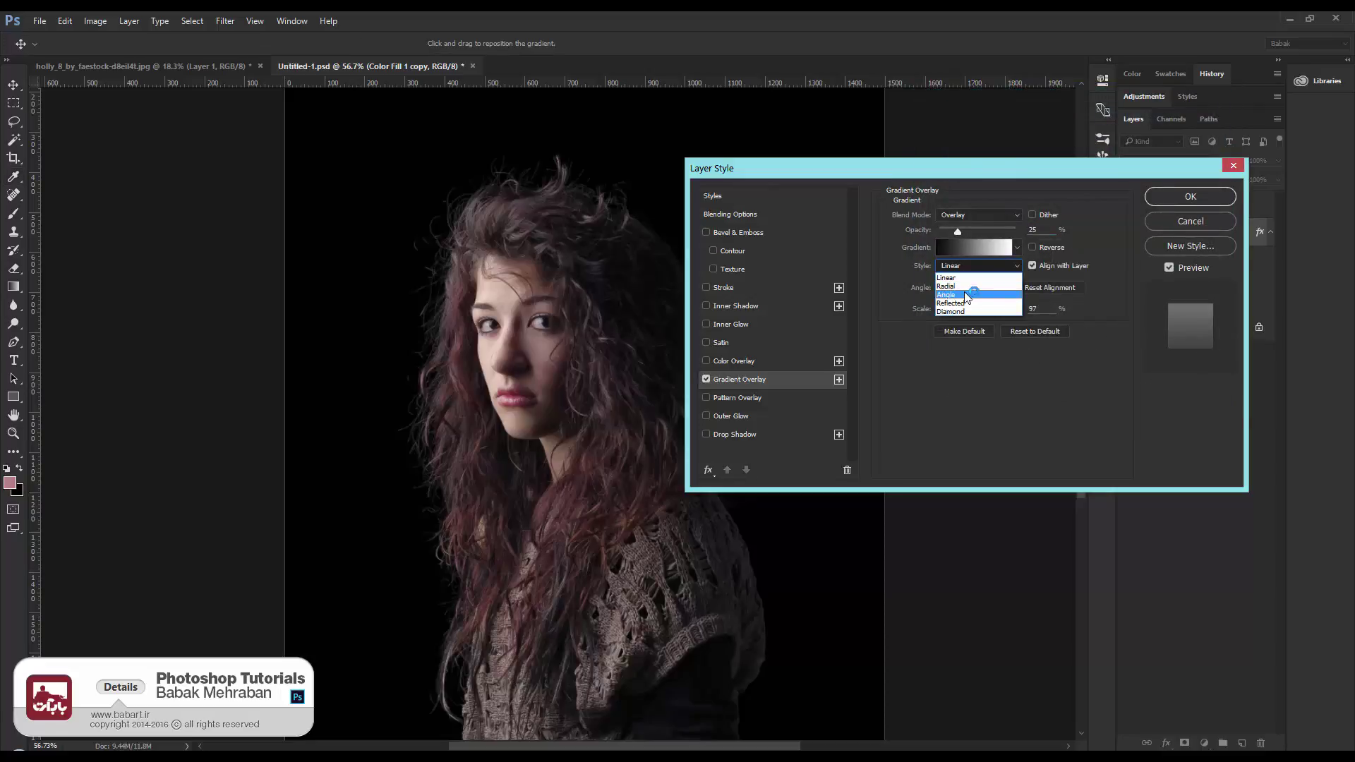
left_click(966, 286)
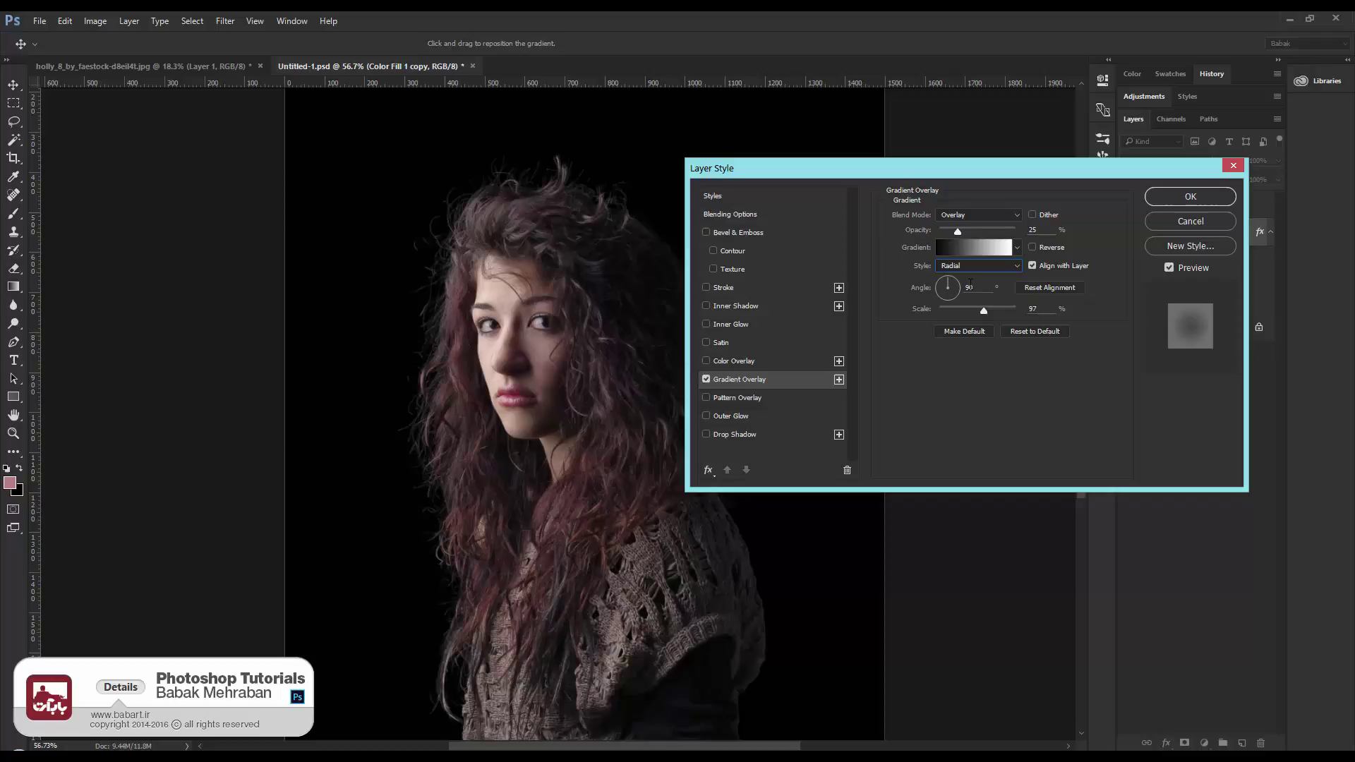
left_click(1037, 245)
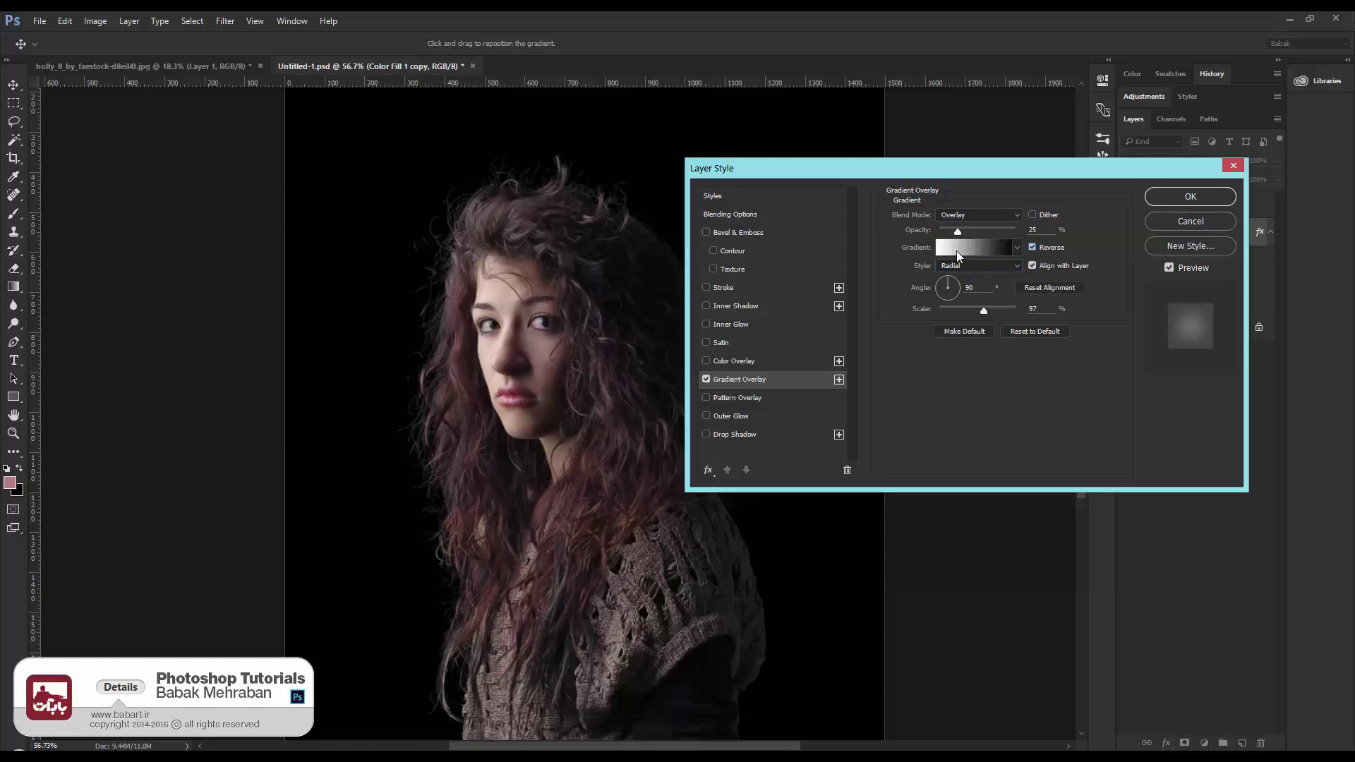
left_click(991, 218)
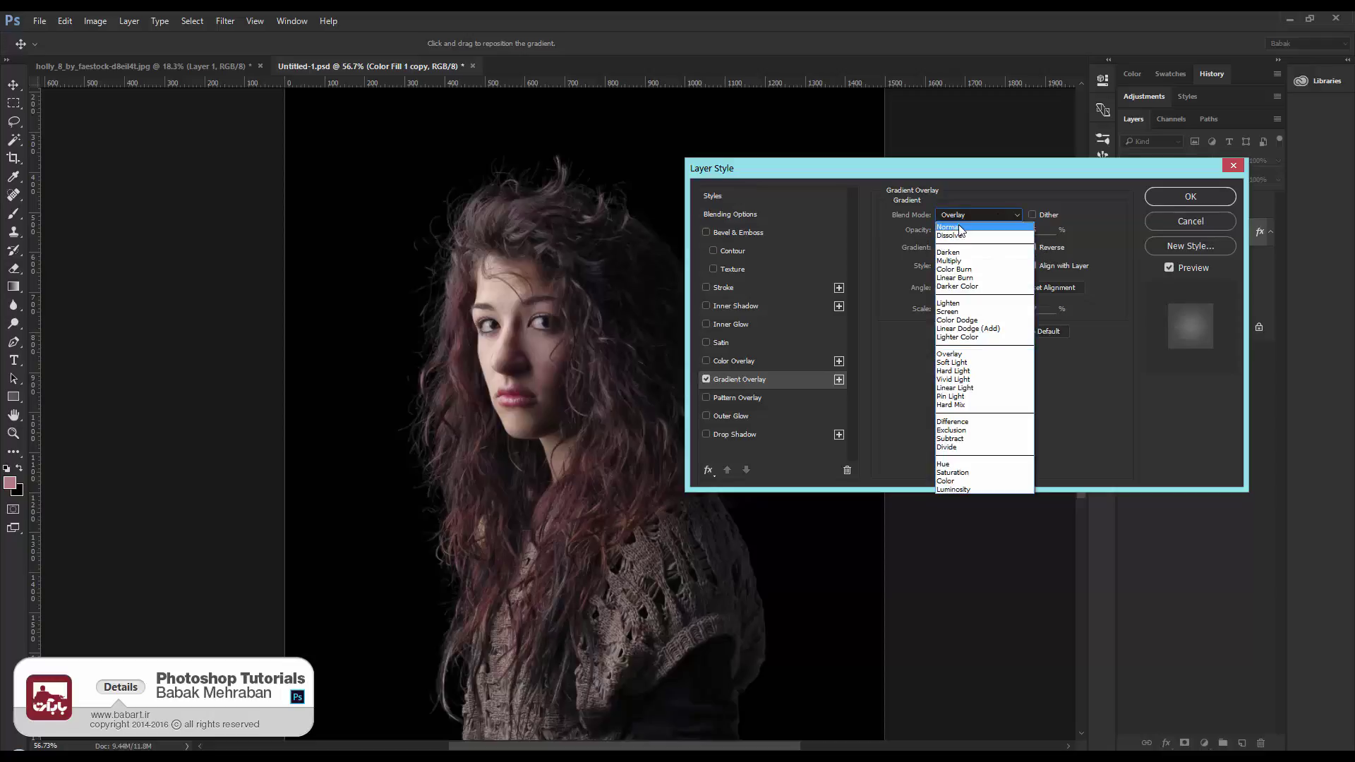
left_click(959, 221)
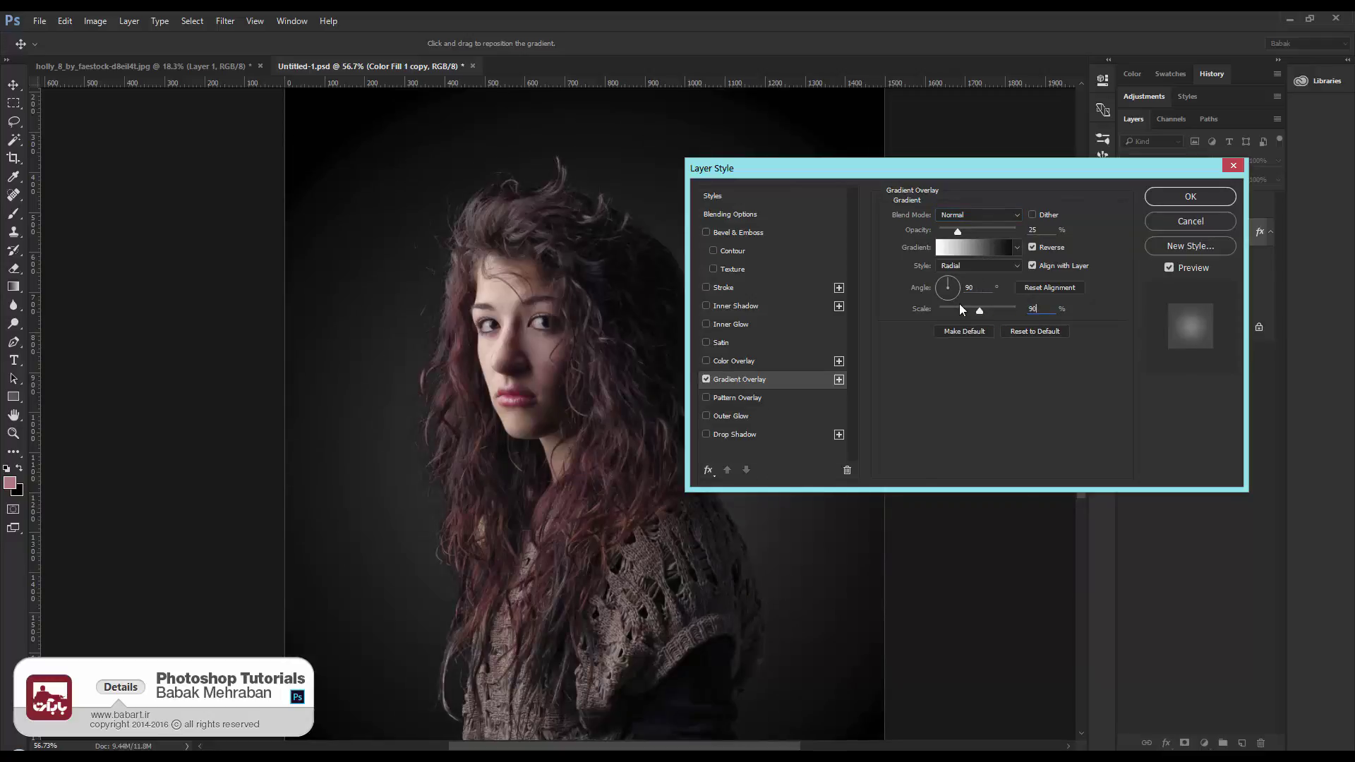
key("Return")
Set the gradient overlay's opacity to 20% on the Color Fill 1 copy layer and save the document
double_click(1209, 264)
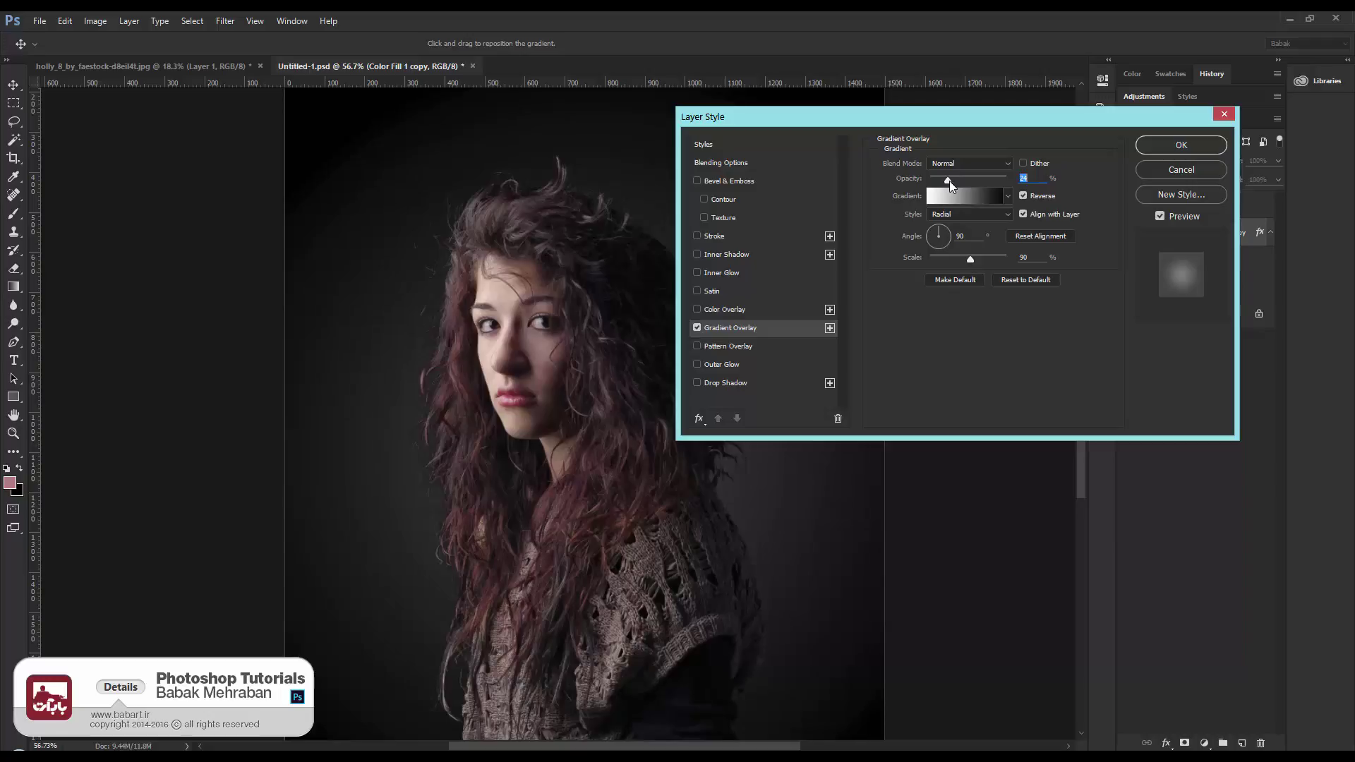
mouse_move(948, 181)
left_mouse_down()
mouse_move(1011, 179)
mouse_move(973, 179)
left_mouse_up()
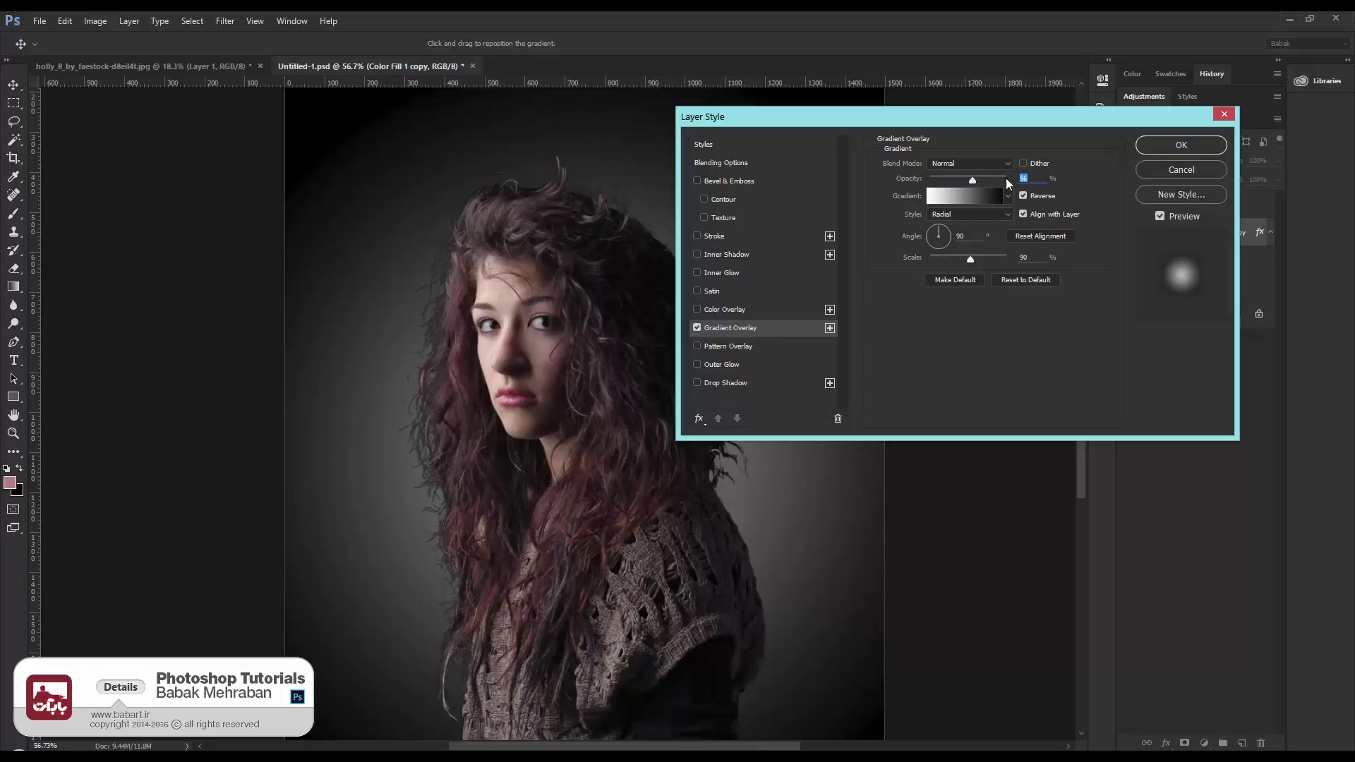
type("20")
key("Return")
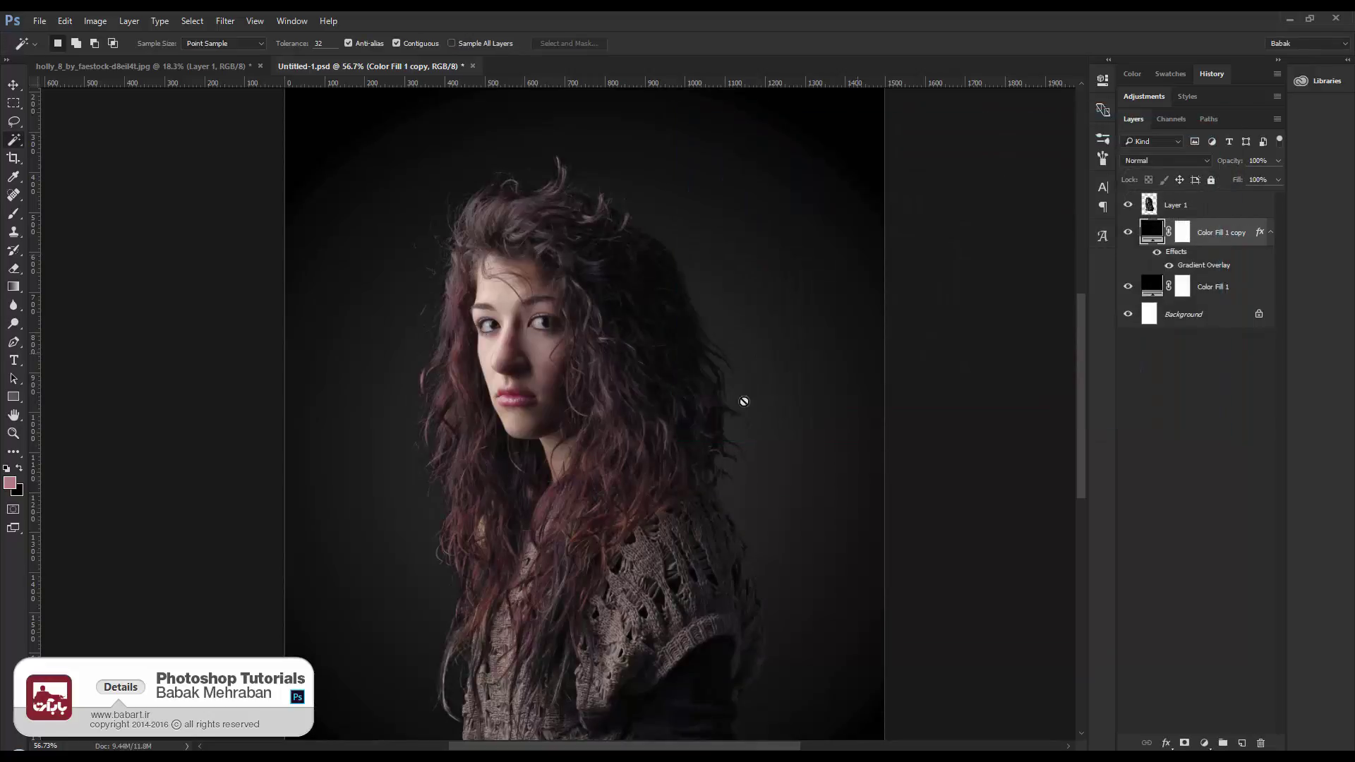
scroll(744, 401, "down", 3)
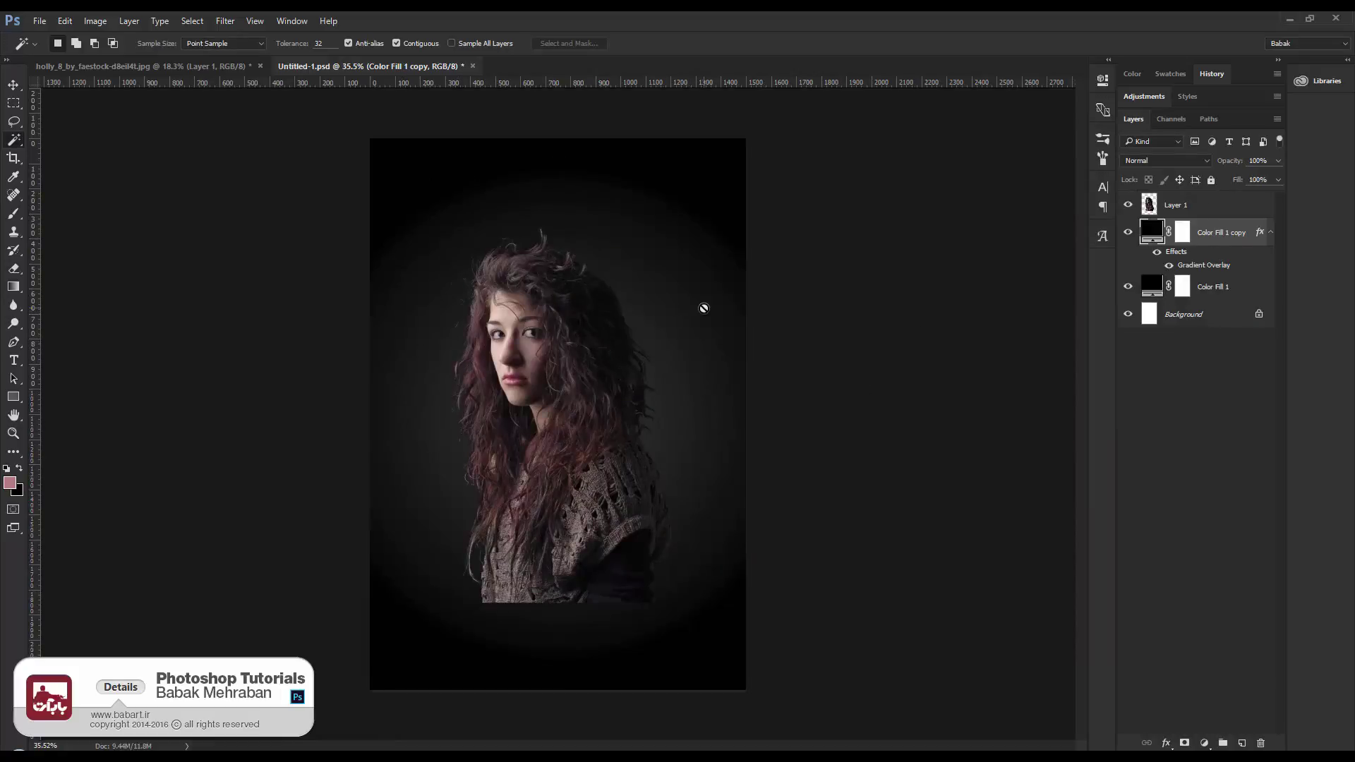
key("ctrl+s")
Add a Gradient fill layer directly above the Color Fill 1 copy layer, using the Black, White preset
left_click(1205, 744)
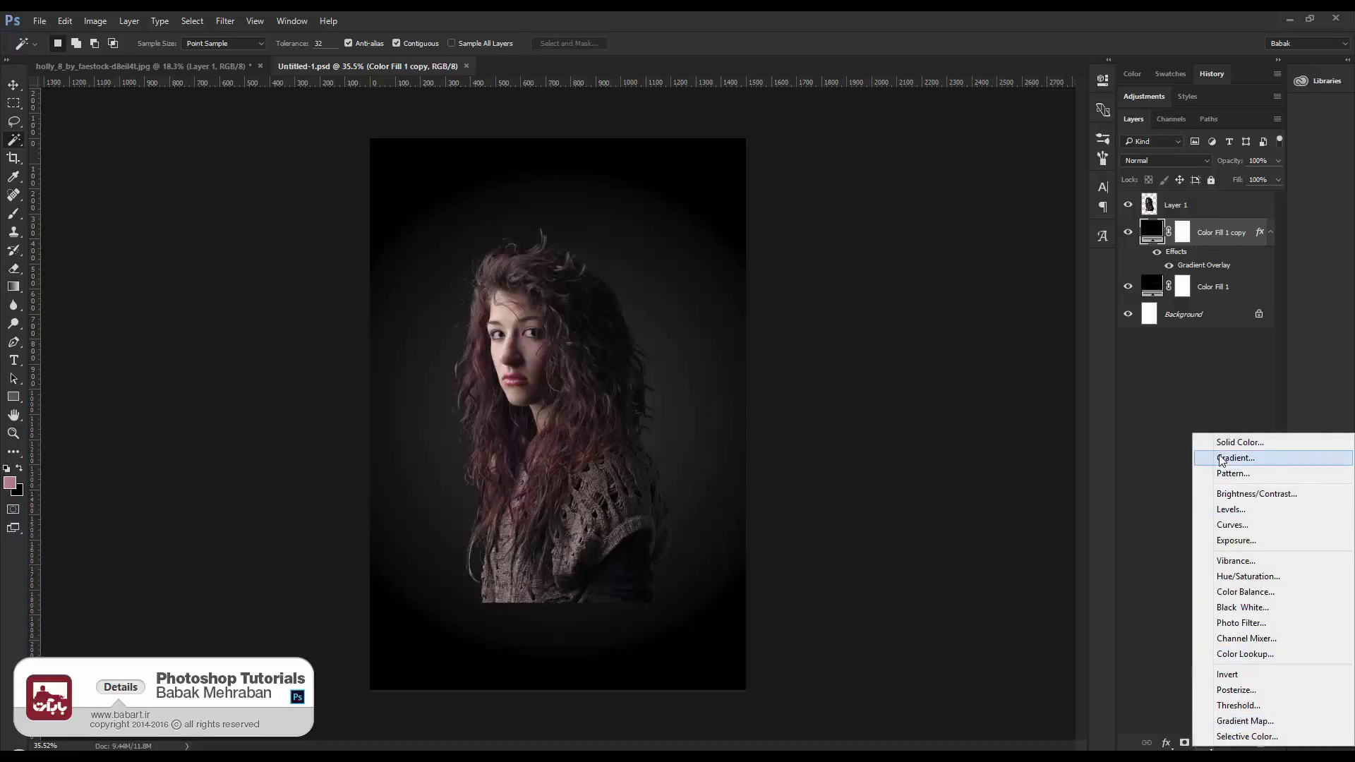
left_click(1256, 458)
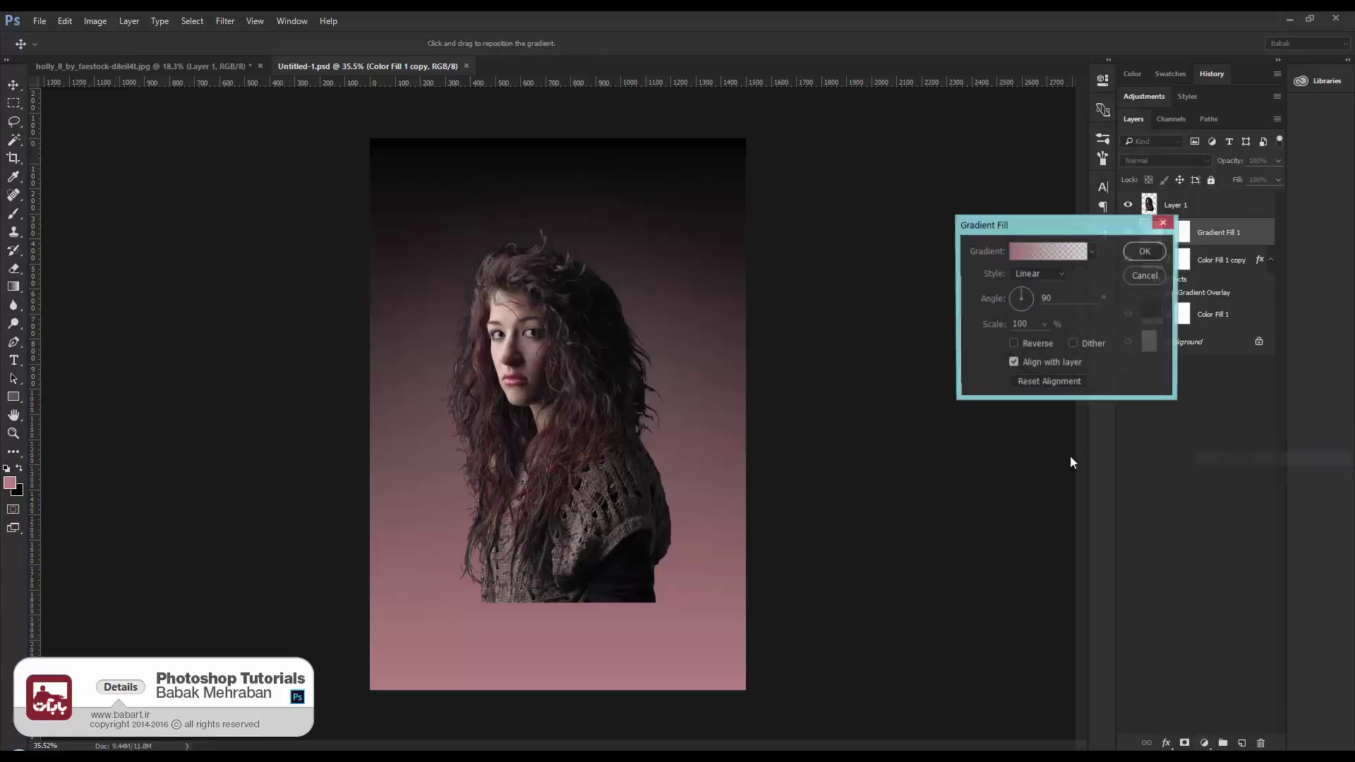
left_click(1025, 251)
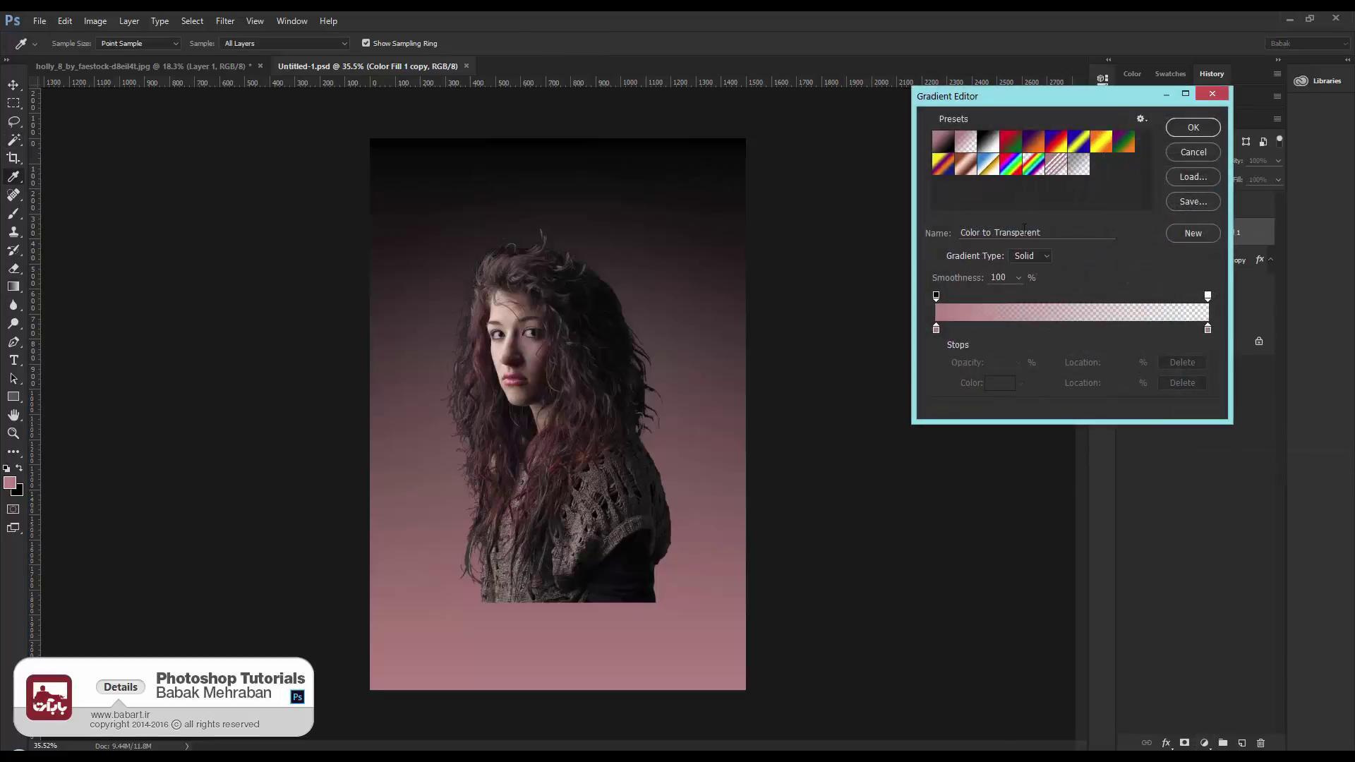
left_click(991, 147)
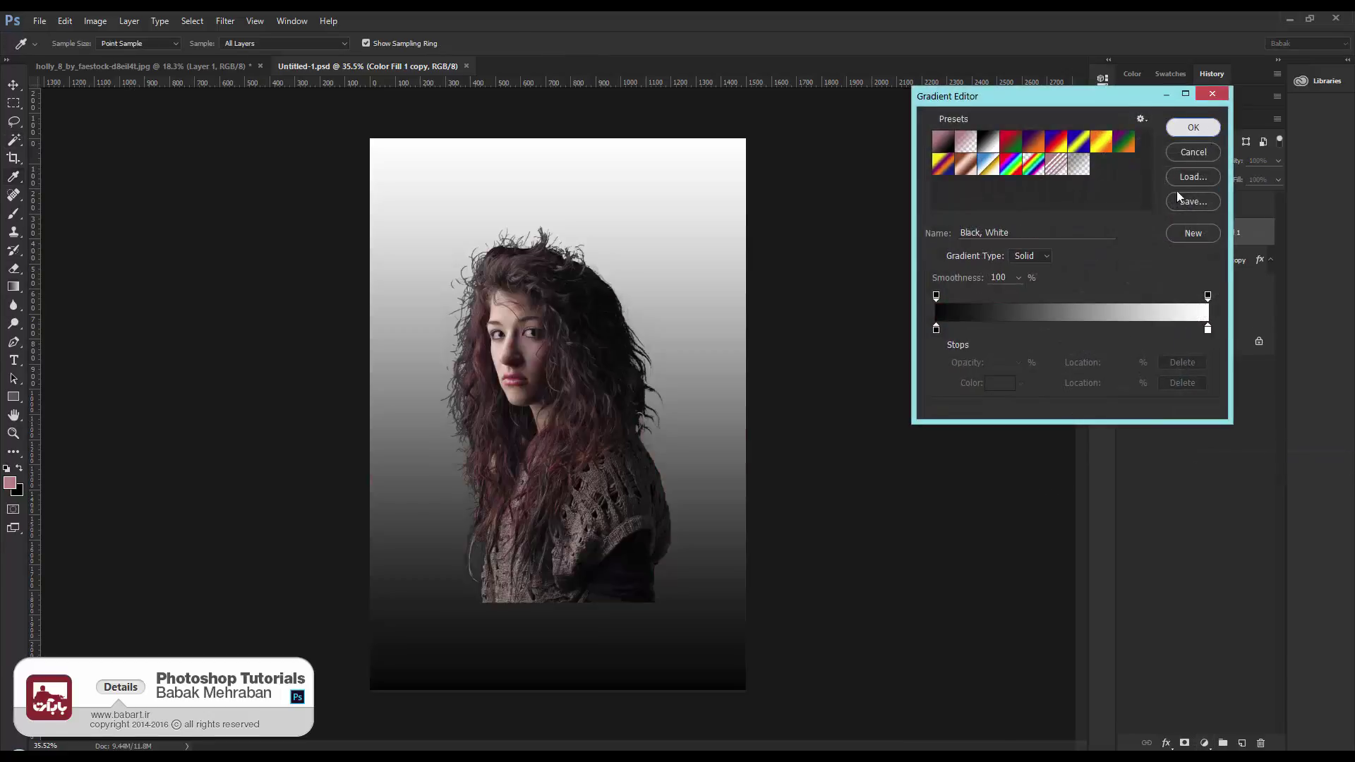
left_click(1193, 127)
left_click_drag(1044, 226, 941, 223)
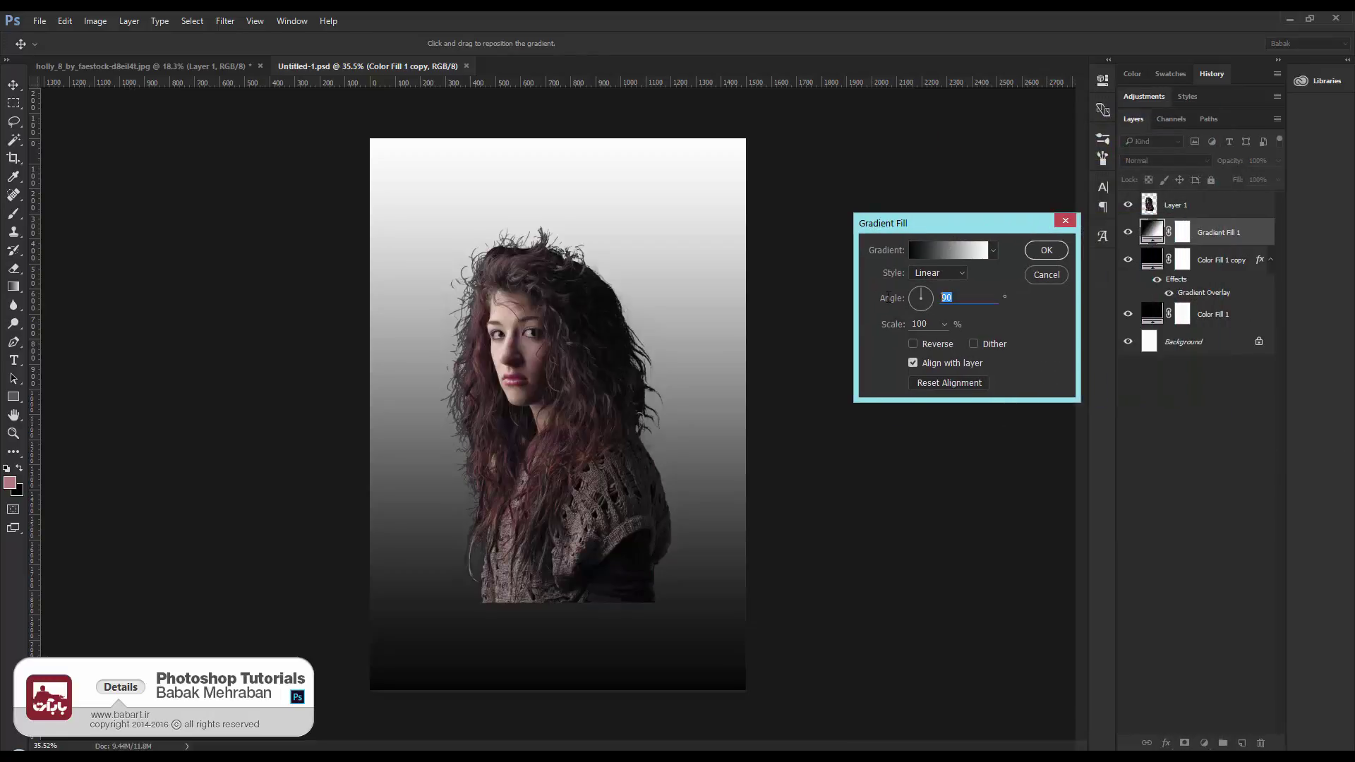
Set the gradient fill to a reversed Reflected style at a 45° angle
type("45")
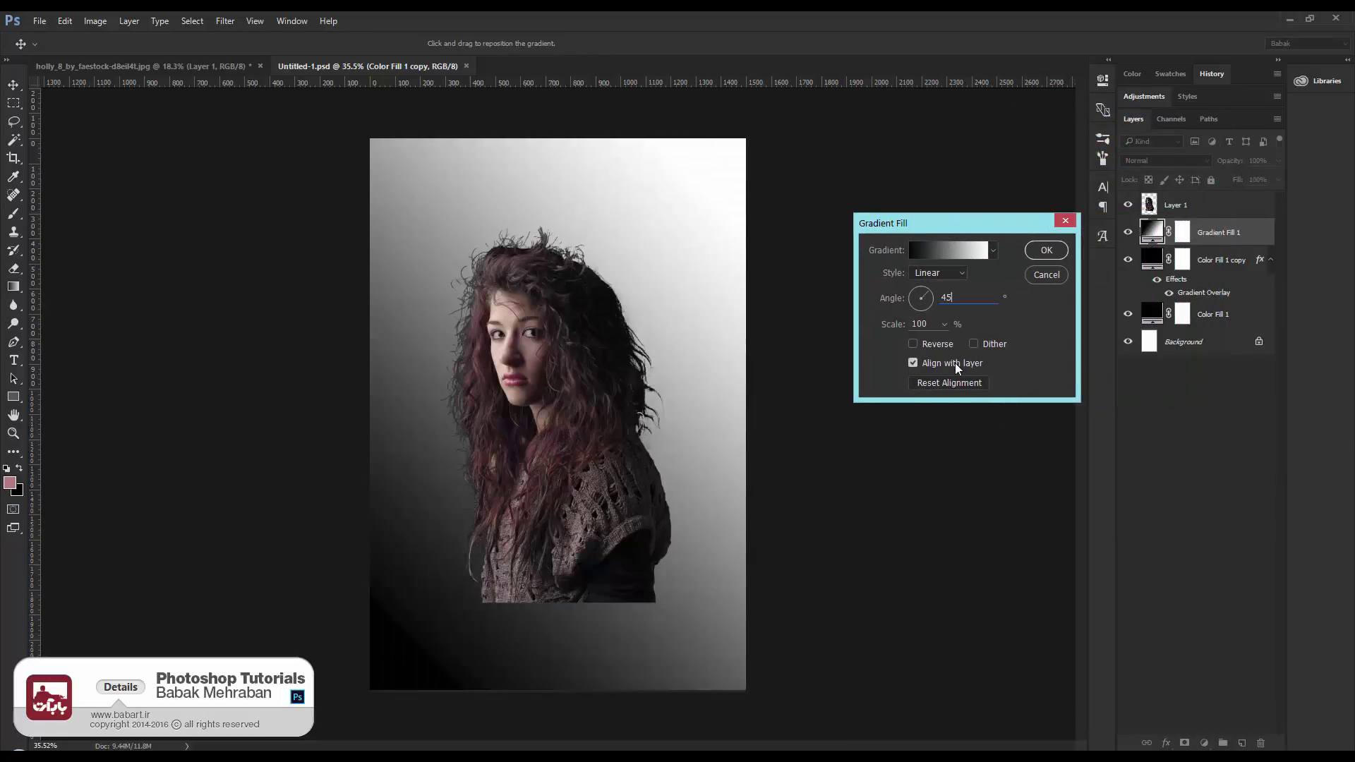
left_click(939, 272)
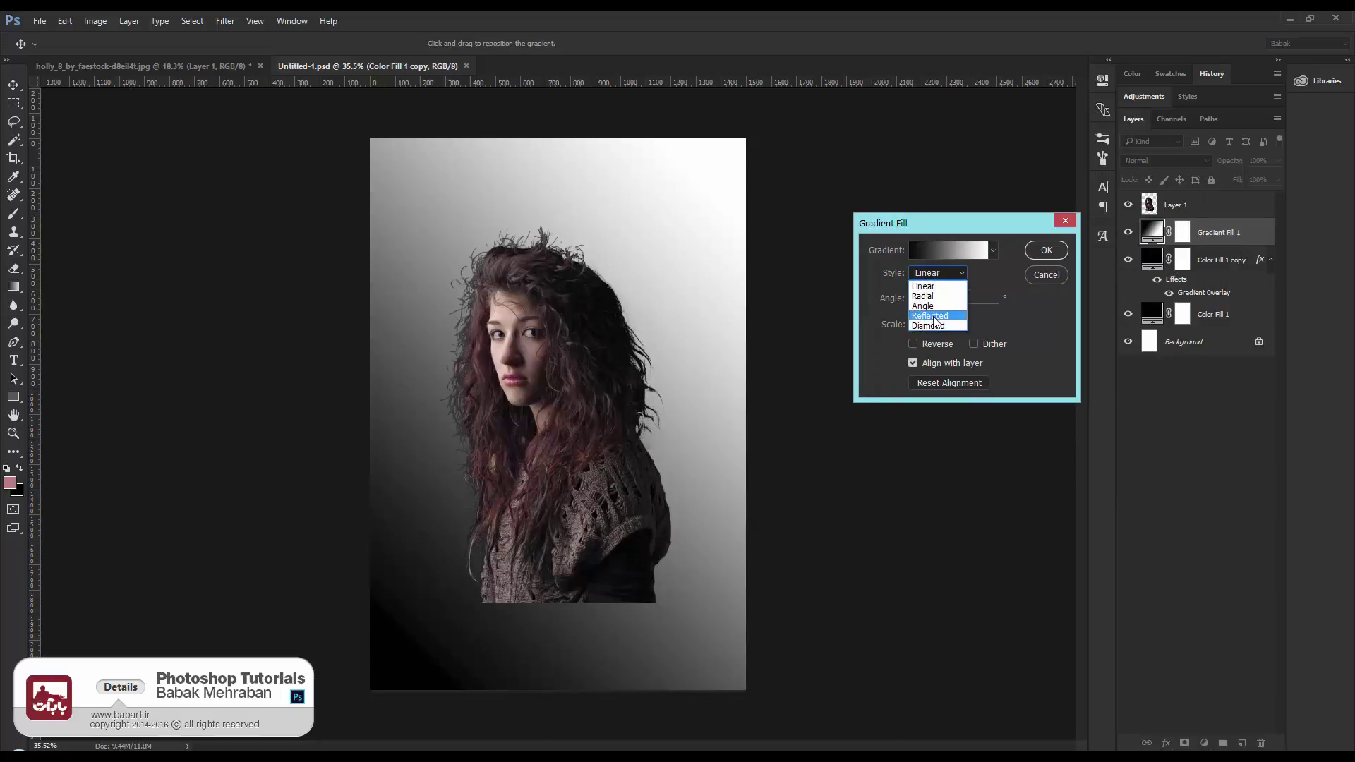
left_click(931, 316)
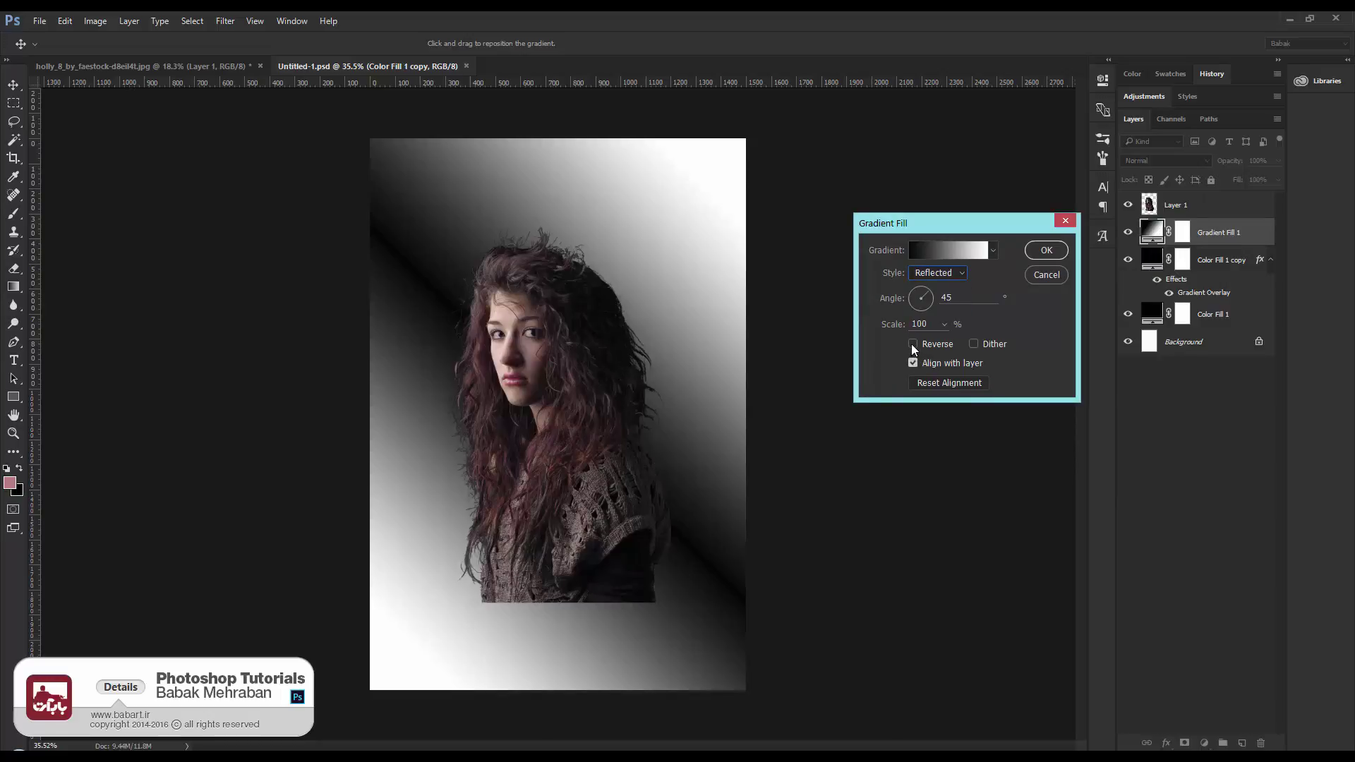
left_click(912, 344)
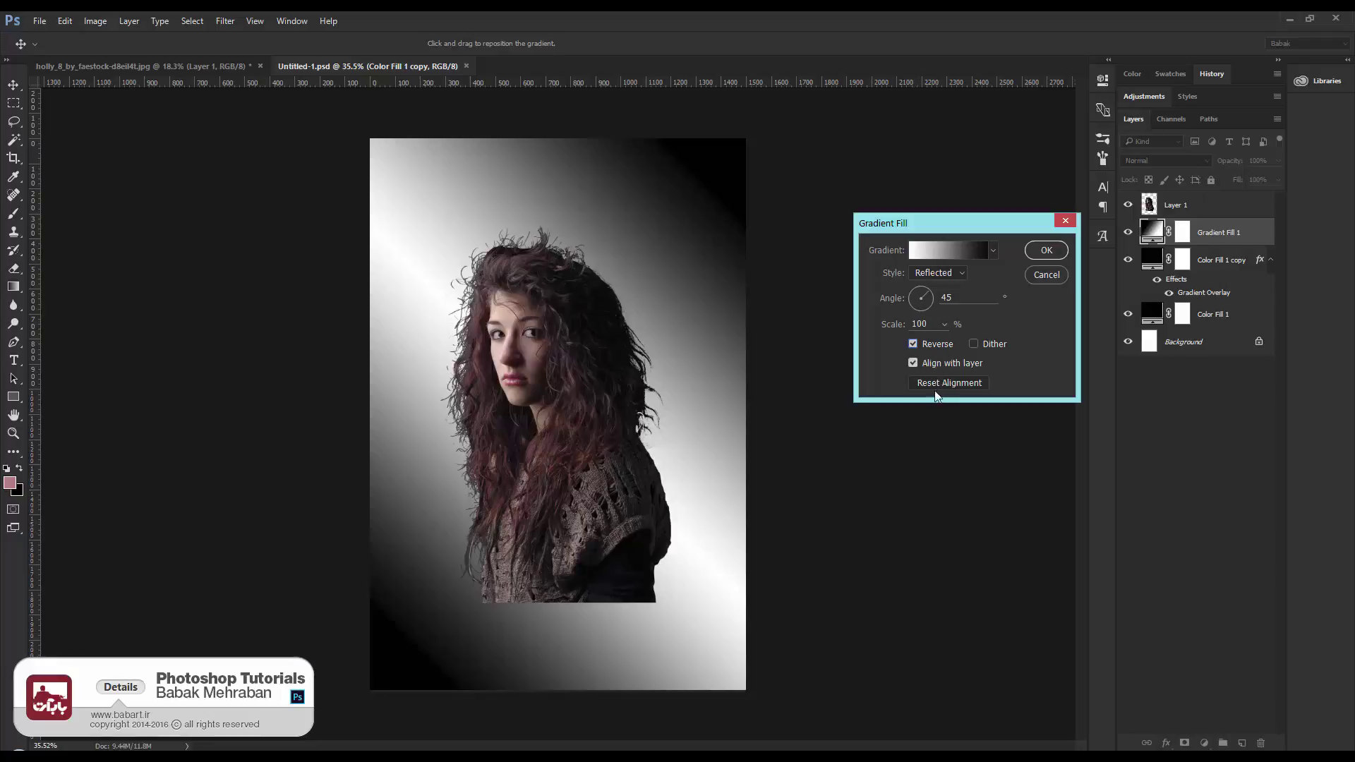
Try shifting the reflected gradient band on the canvas and scaling it to 35% and 70%
left_click_drag(697, 439, 667, 384)
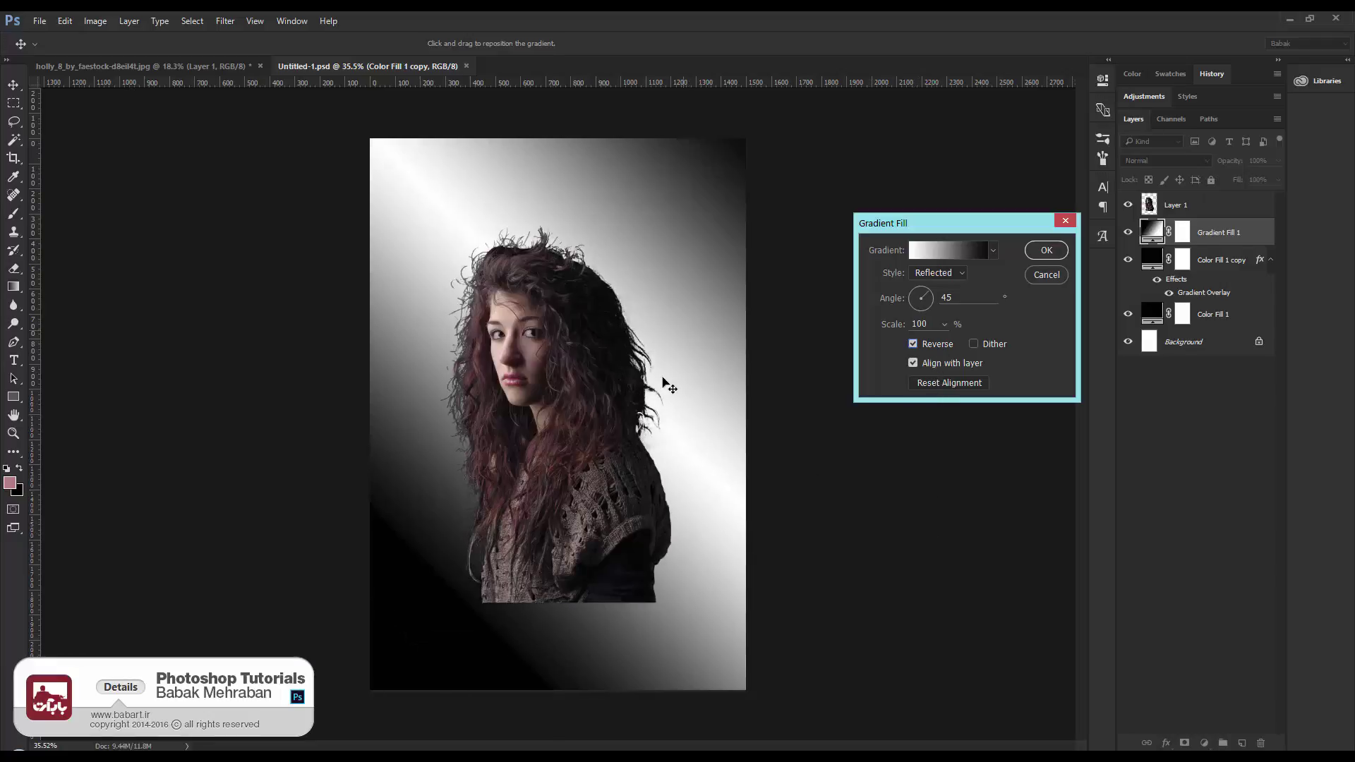
left_click_drag(892, 332, 844, 338)
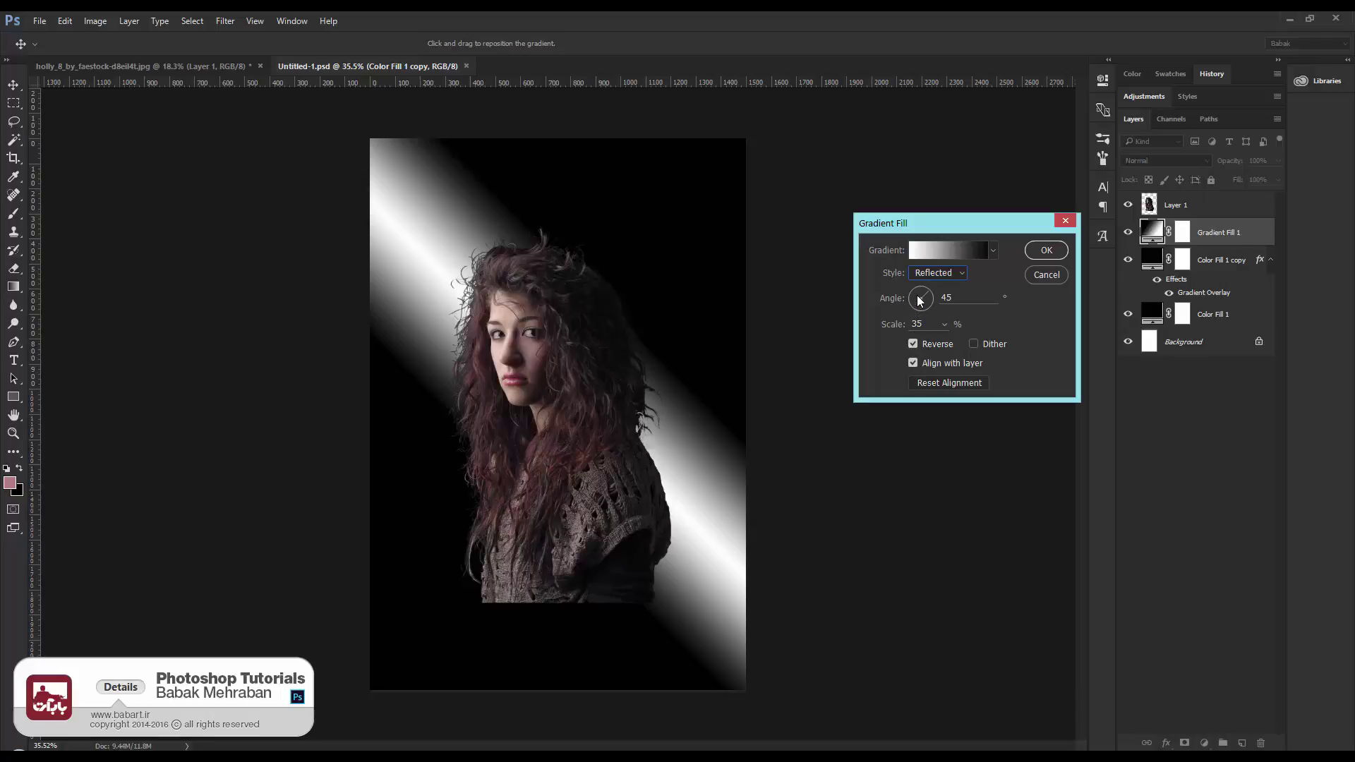
left_click_drag(890, 327, 893, 328)
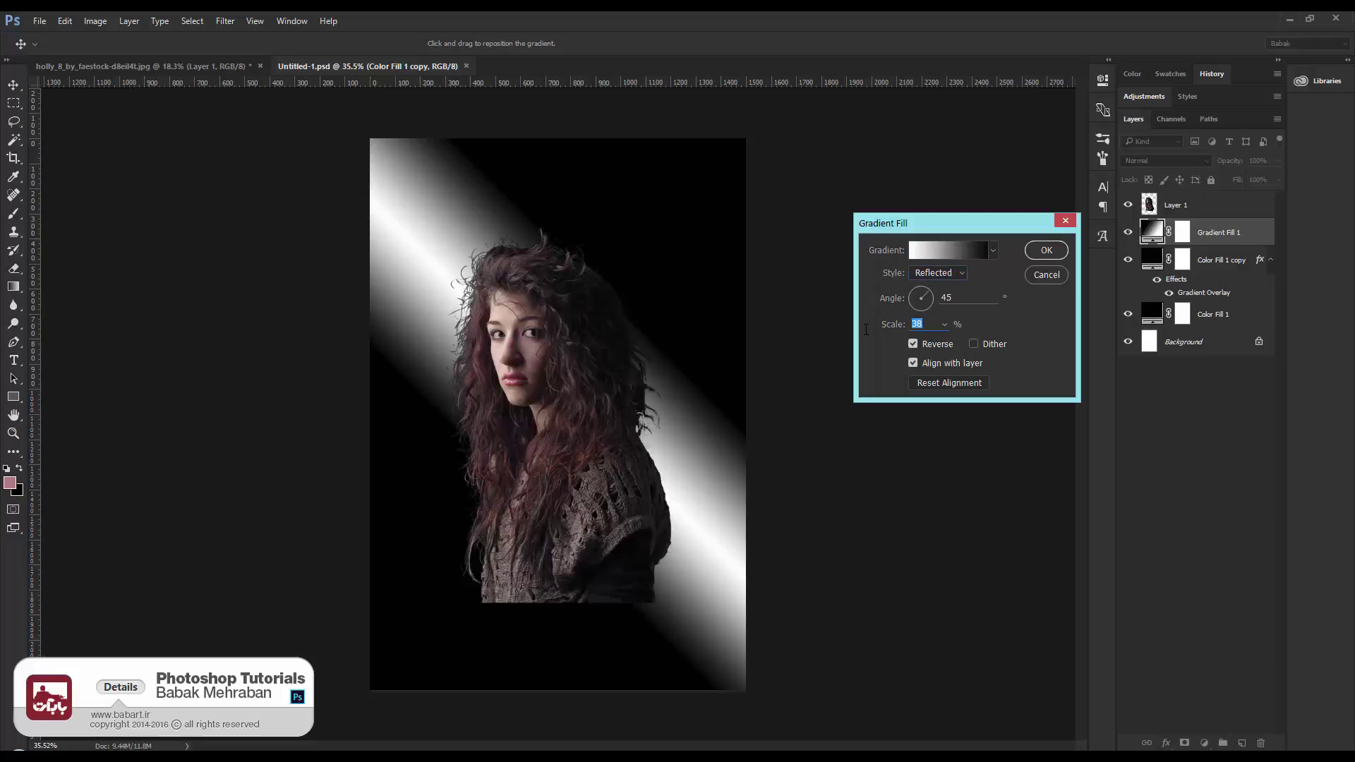
type("70")
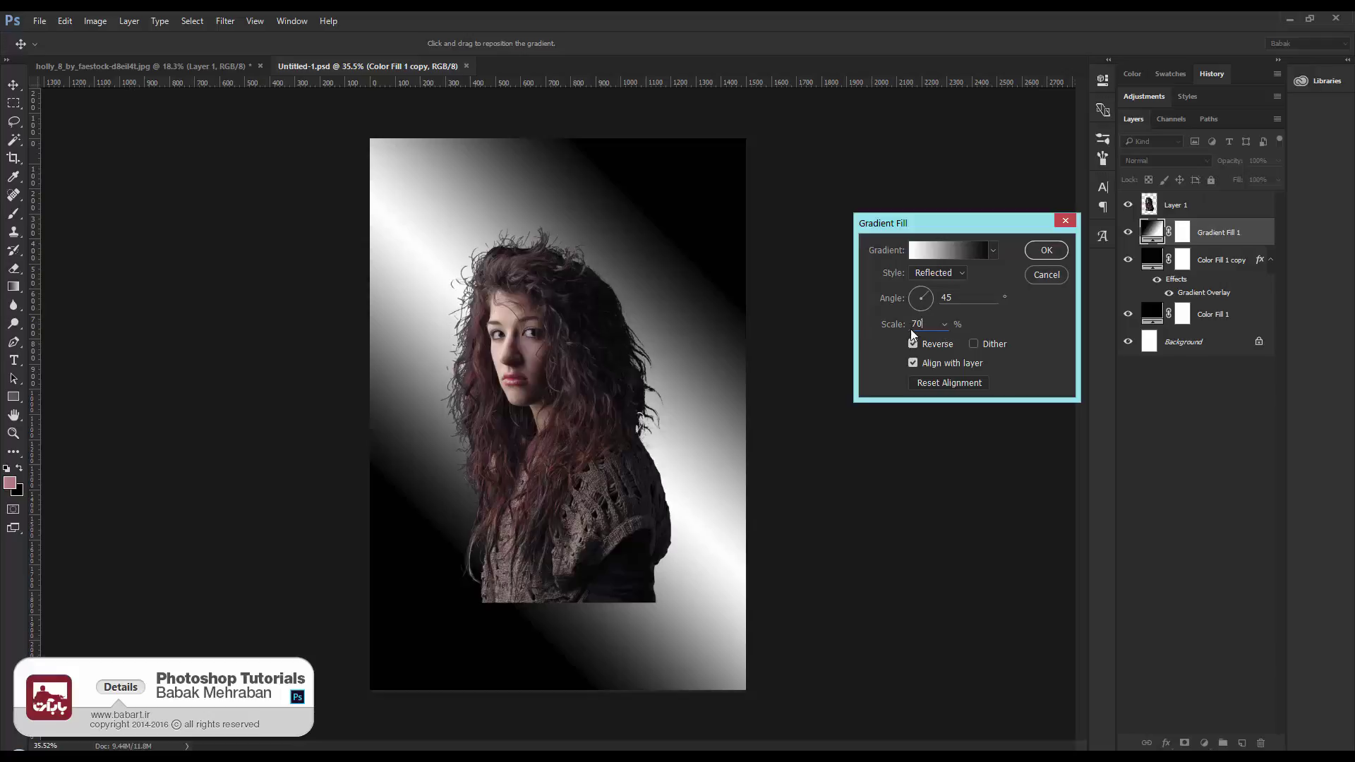
Set the gradient's scale to 50%, apply the fill, and save the document
left_click(884, 326)
type("50")
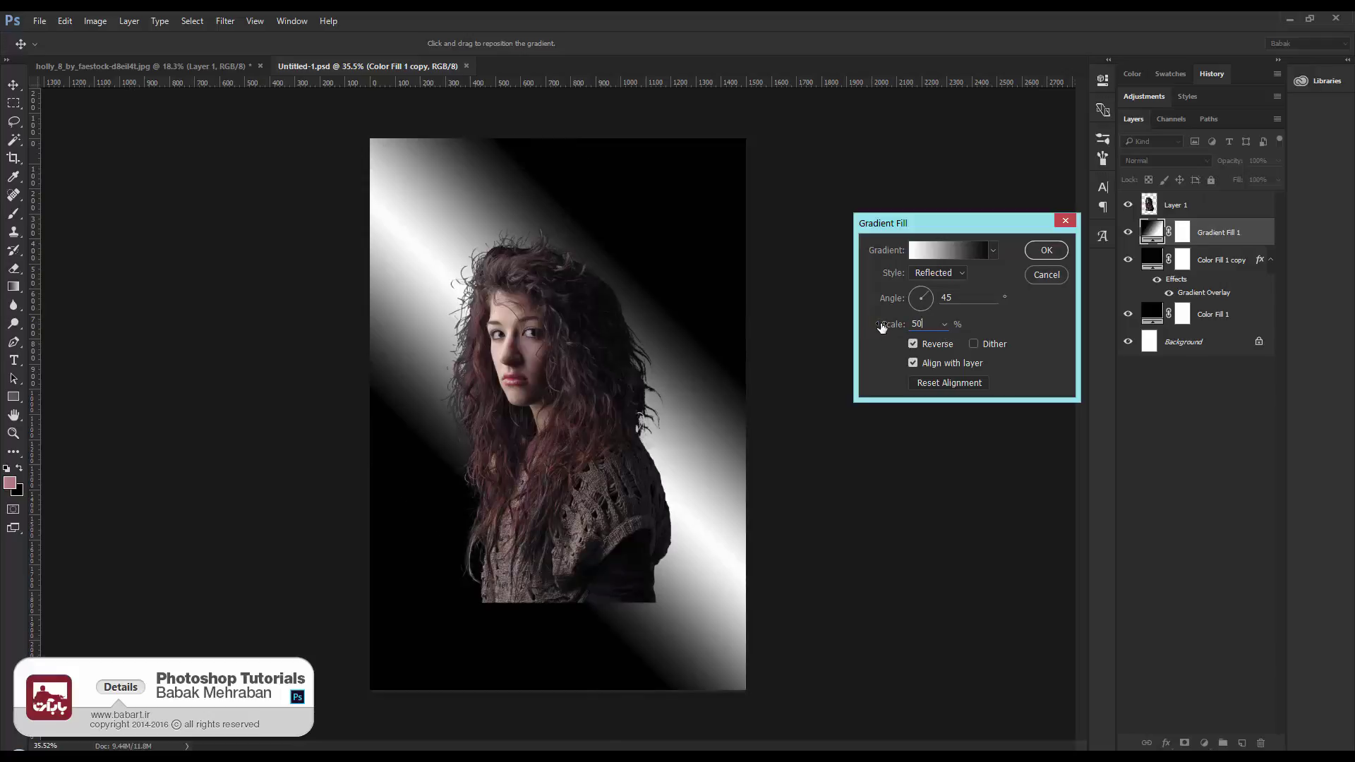
key("Return")
key("w")
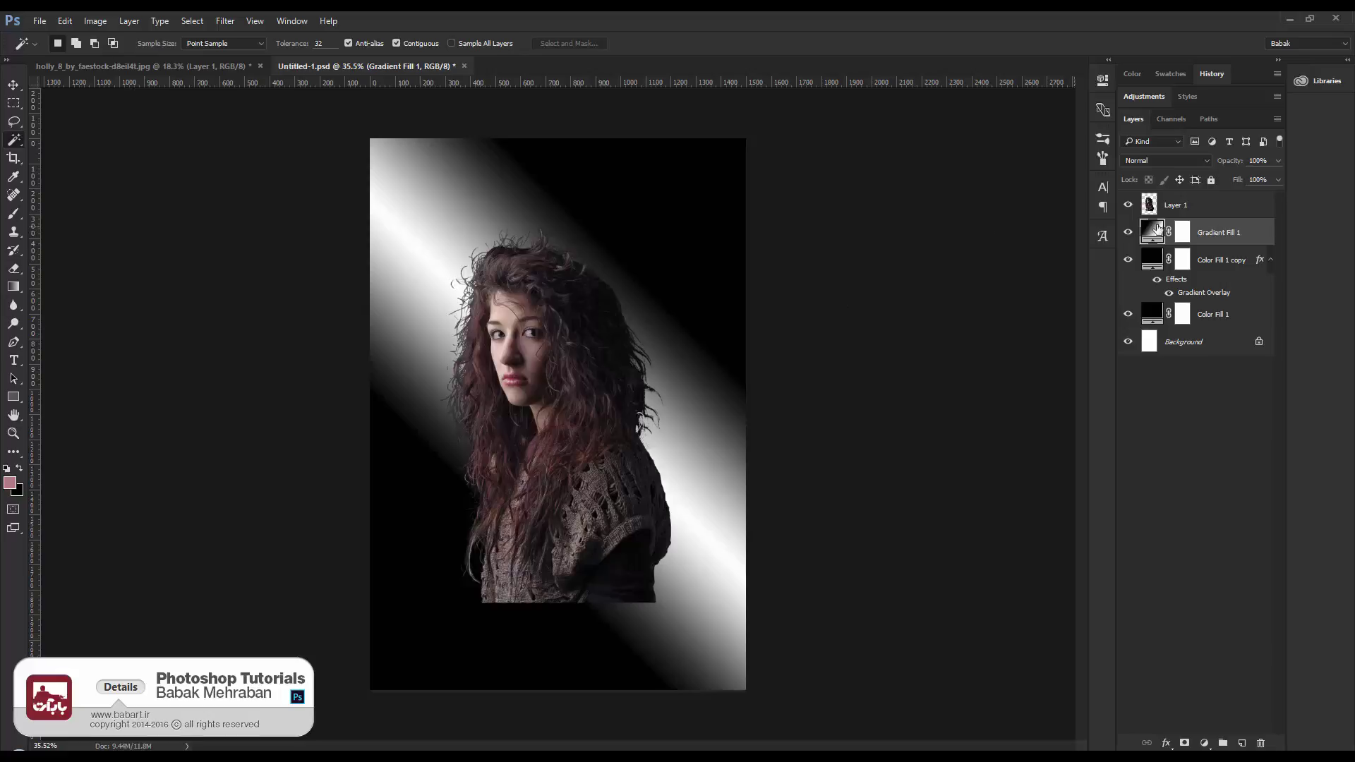
left_click(1182, 231)
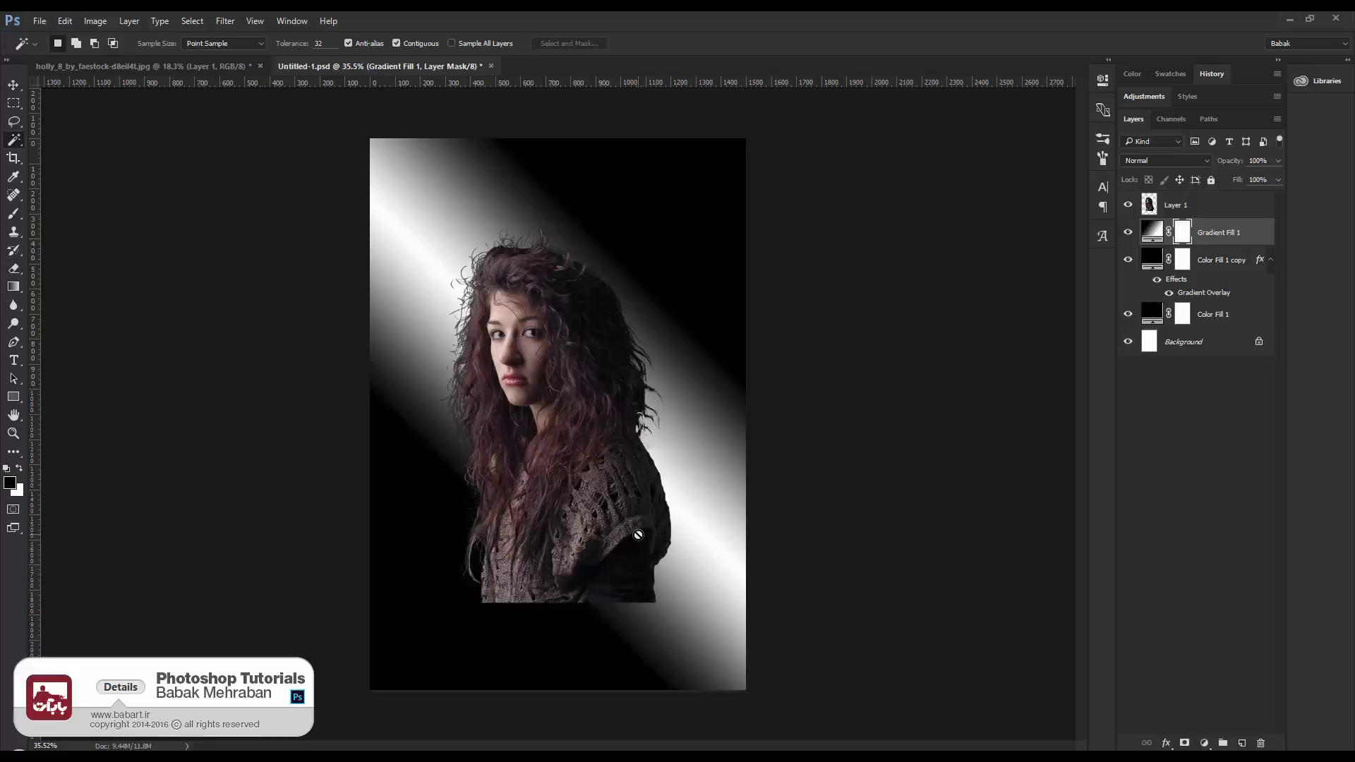
key("ctrl+s")
Reduce the scale of the Gradient Fill 1 layer's gradient to 35%, apply it, and save the document
double_click(1147, 235)
double_click(919, 324)
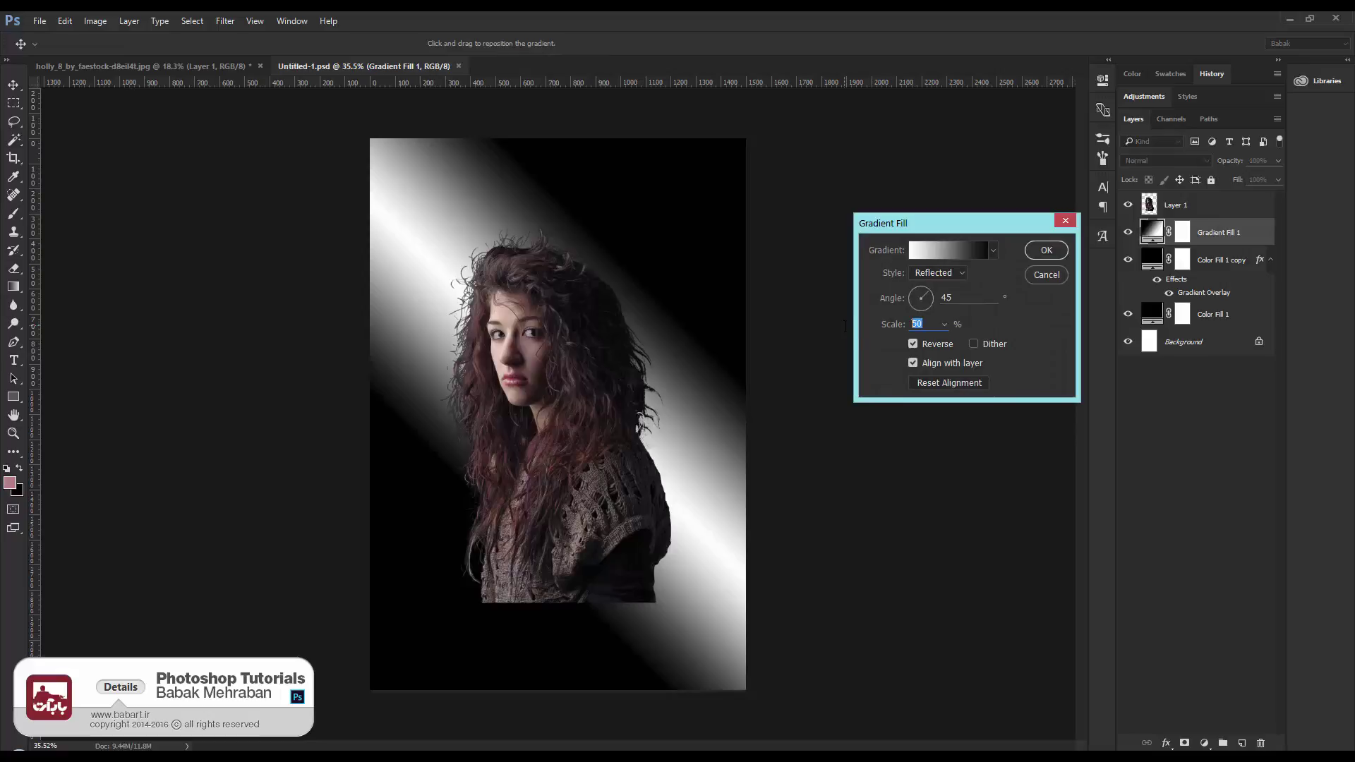
type("35")
key("Return")
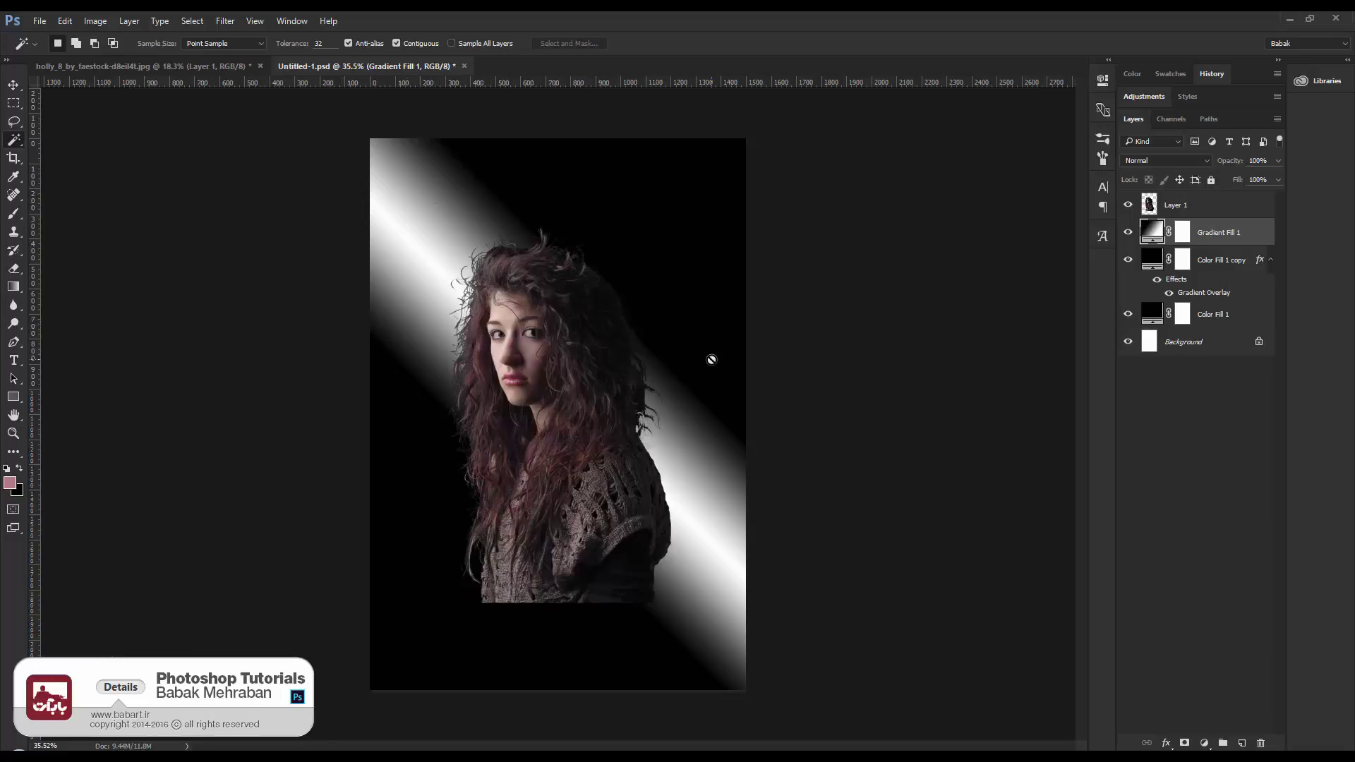
key("ctrl+s")
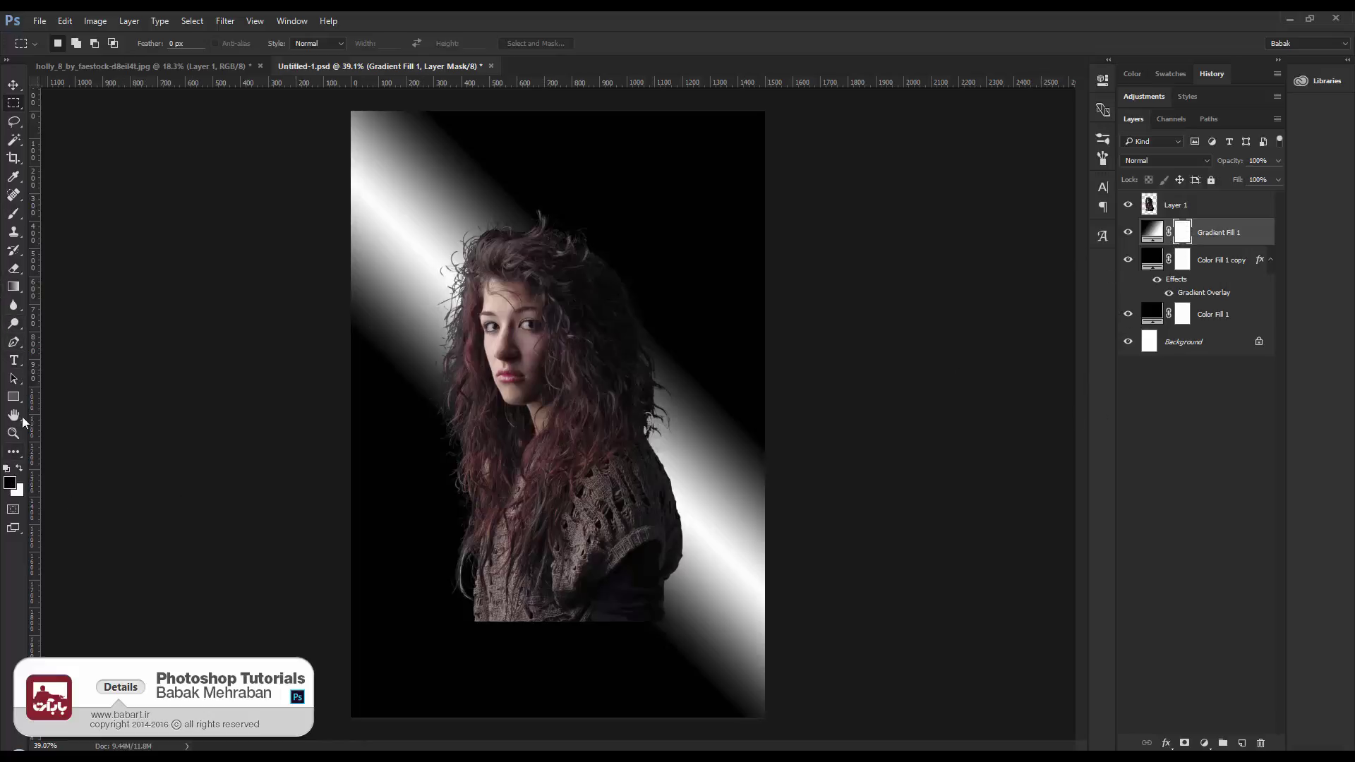
Try filling the Gradient Fill 1 layer mask with black using the Paint Bucket tool, and undo the fill
left_click(13, 287)
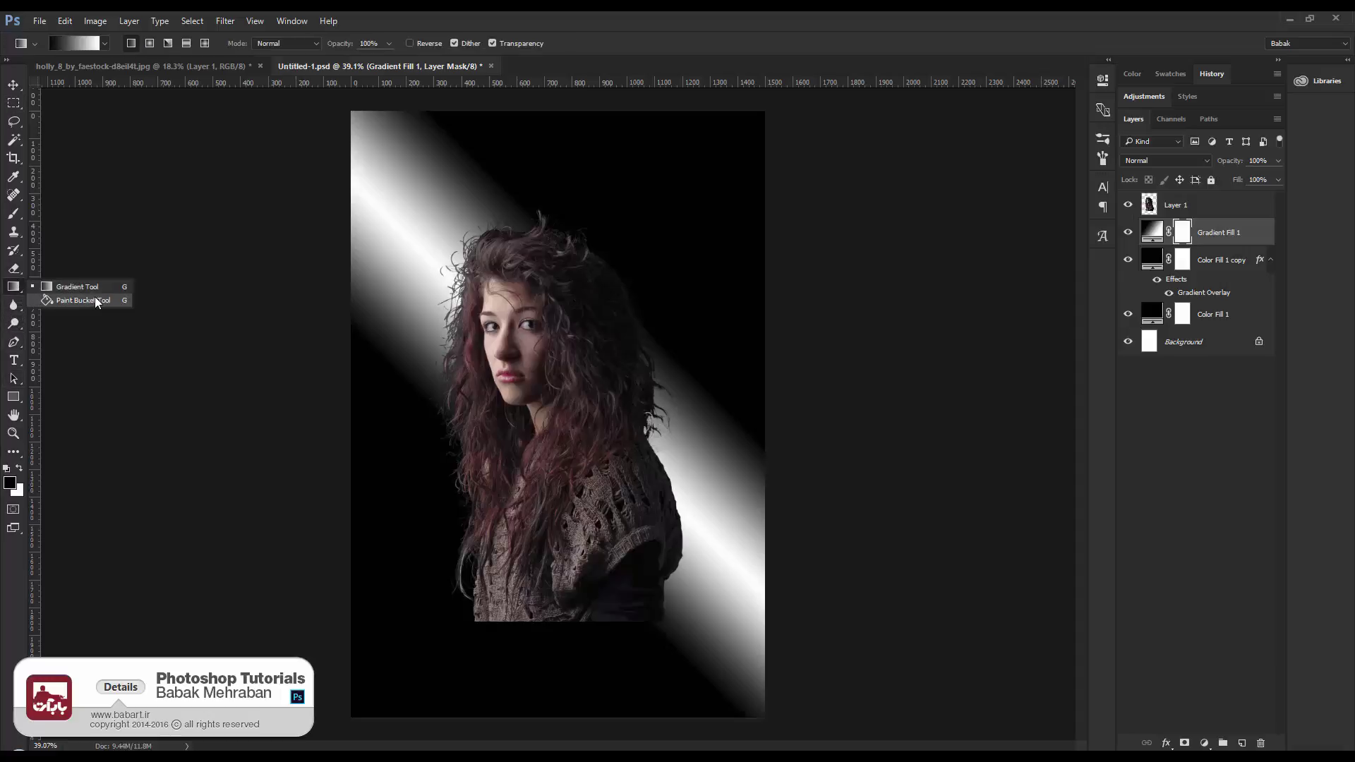
left_click(94, 300)
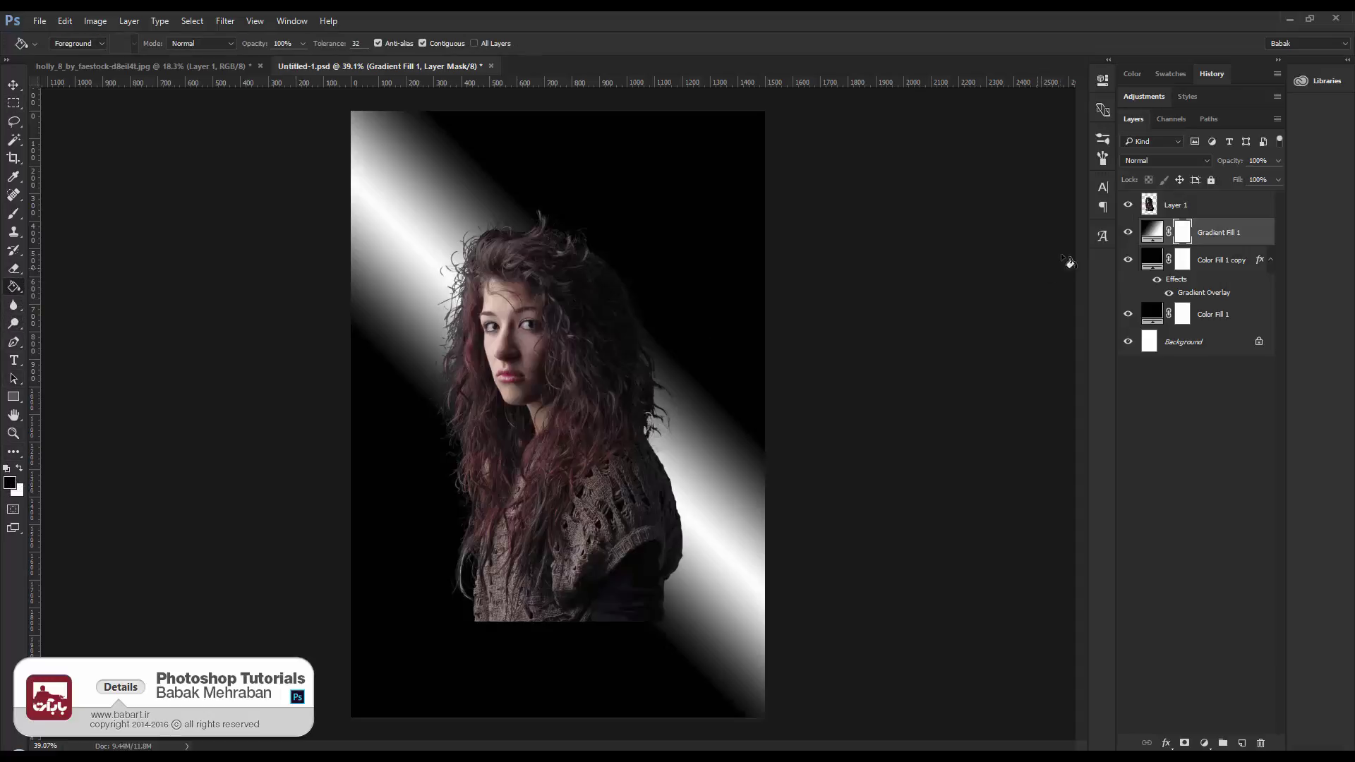
left_click(434, 239)
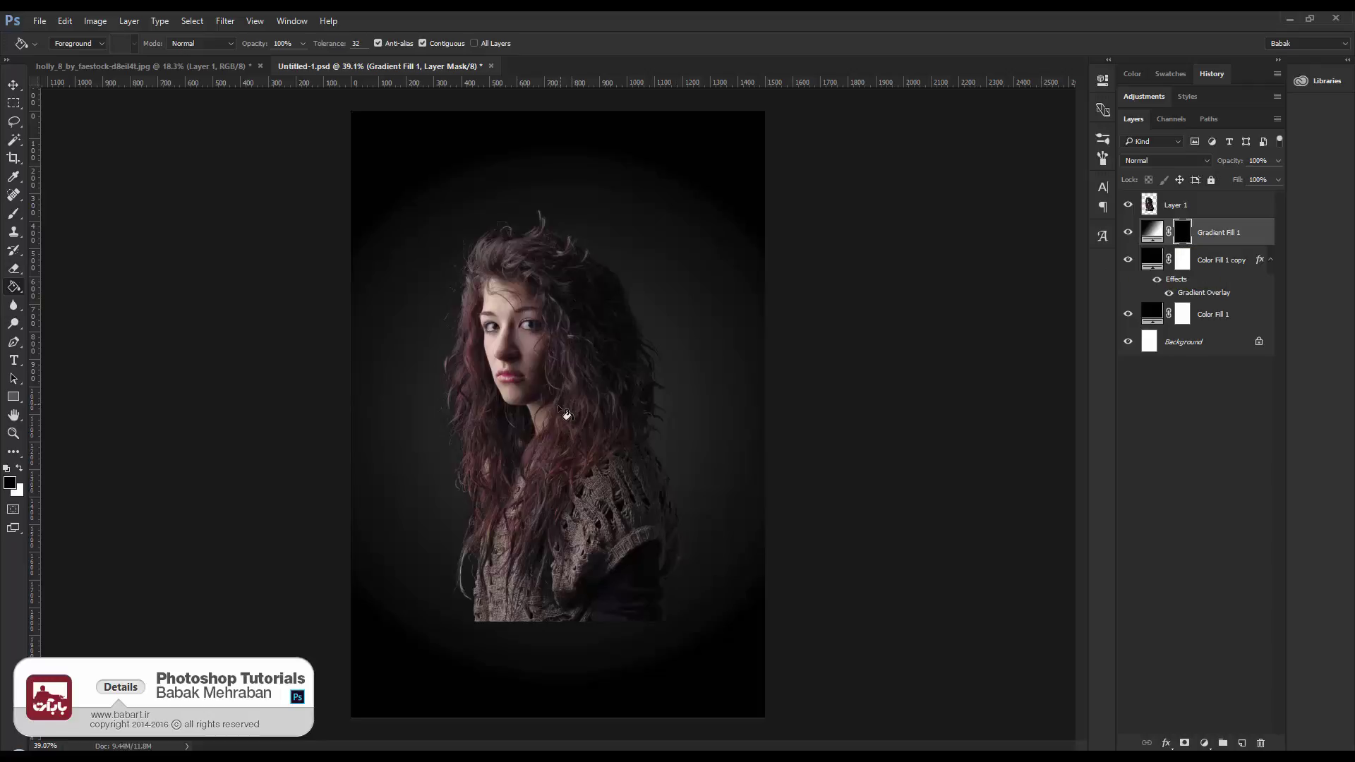
key("ctrl+i")
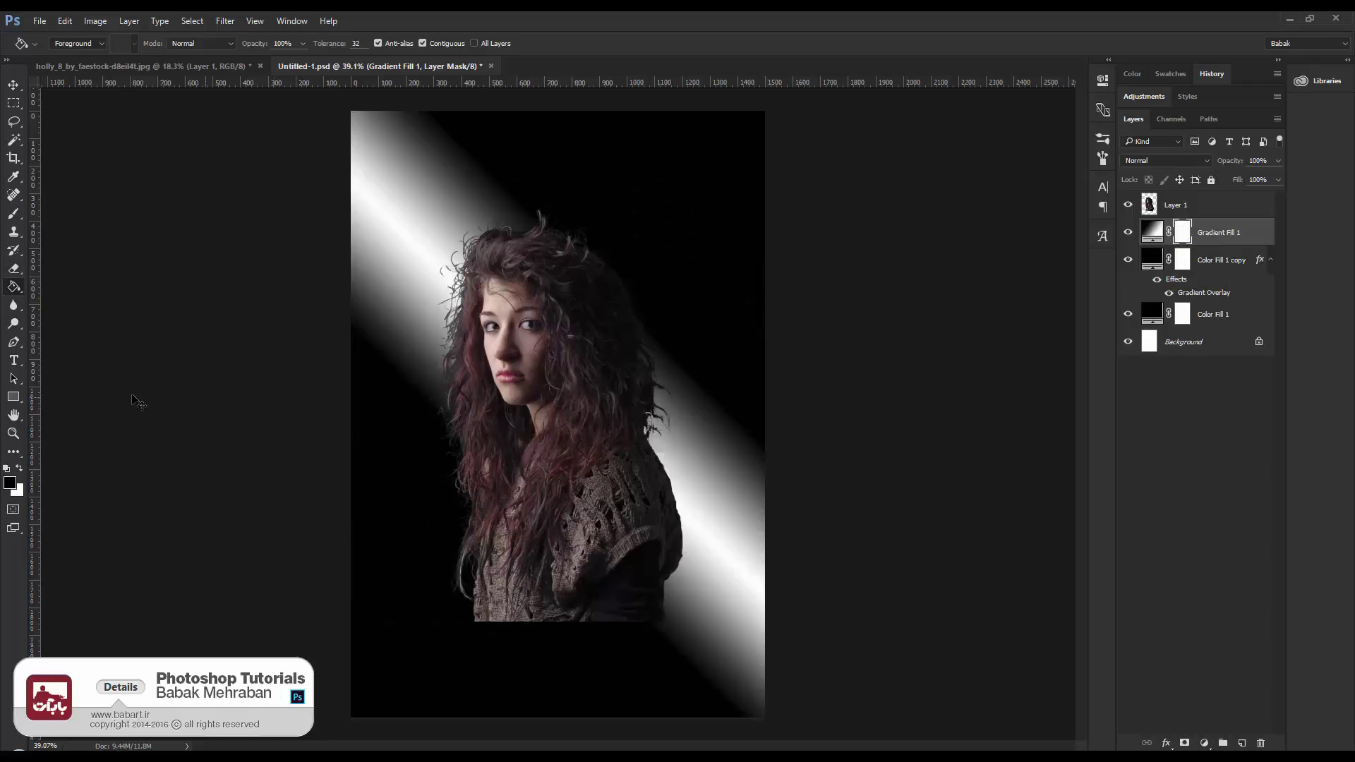
Try the Fill command on the Gradient Fill 1 mask with Foreground Color, Normal mode and 100% opacity, and undo it
left_click(67, 20)
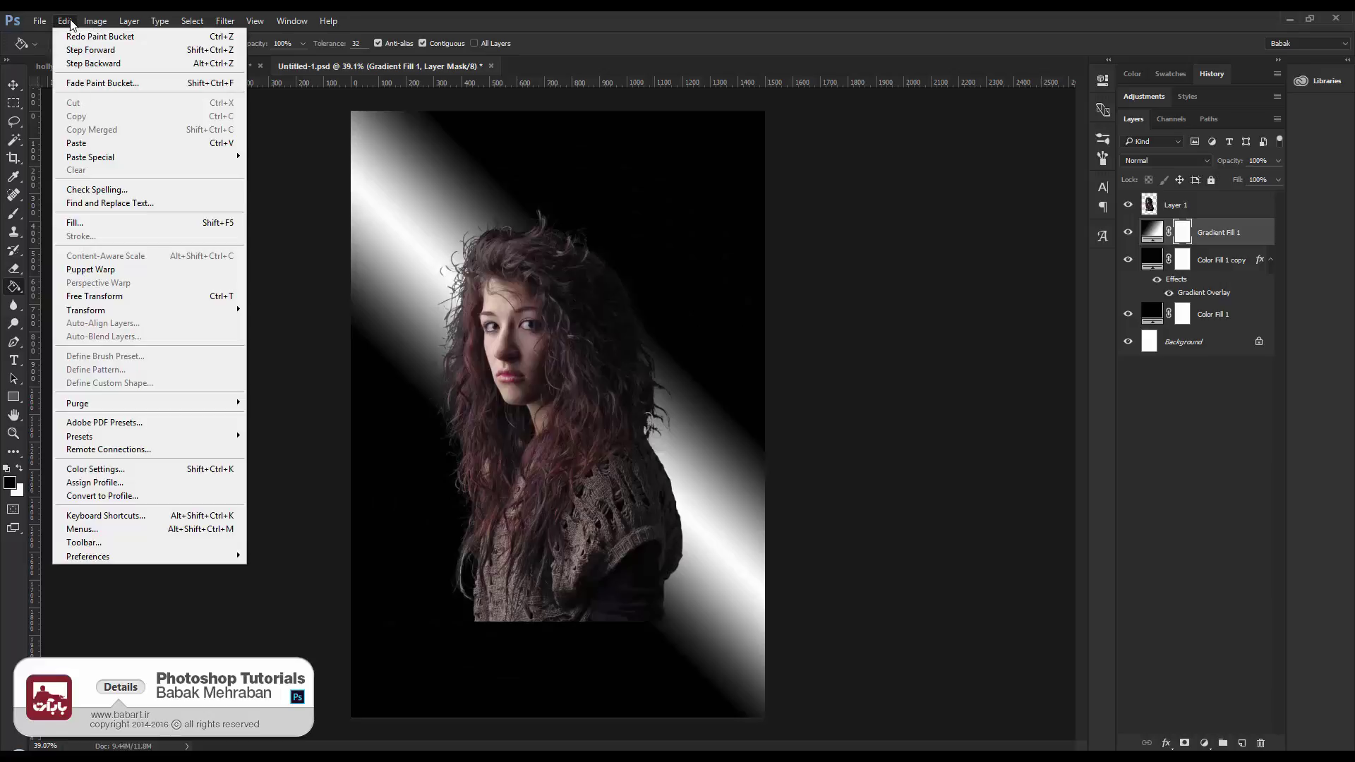
left_click(84, 223)
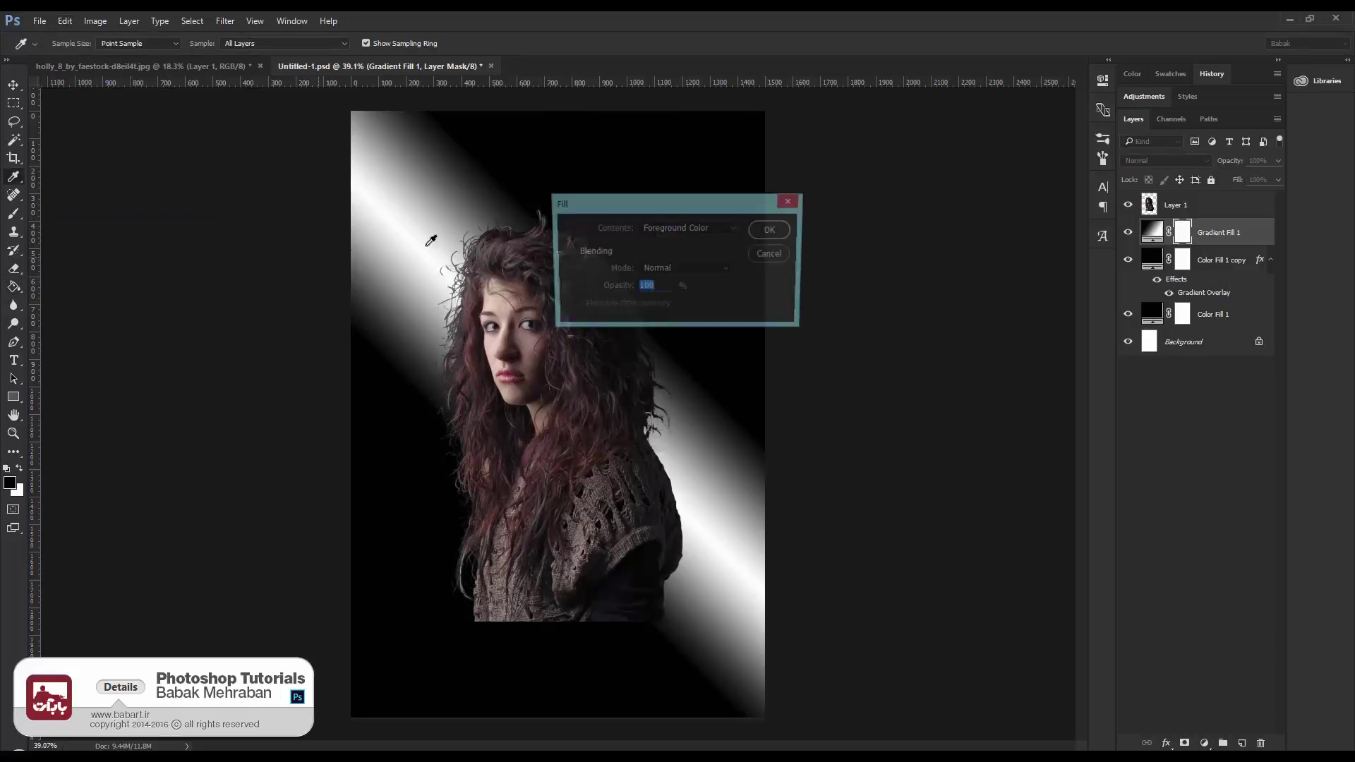
left_click(688, 227)
left_click(678, 230)
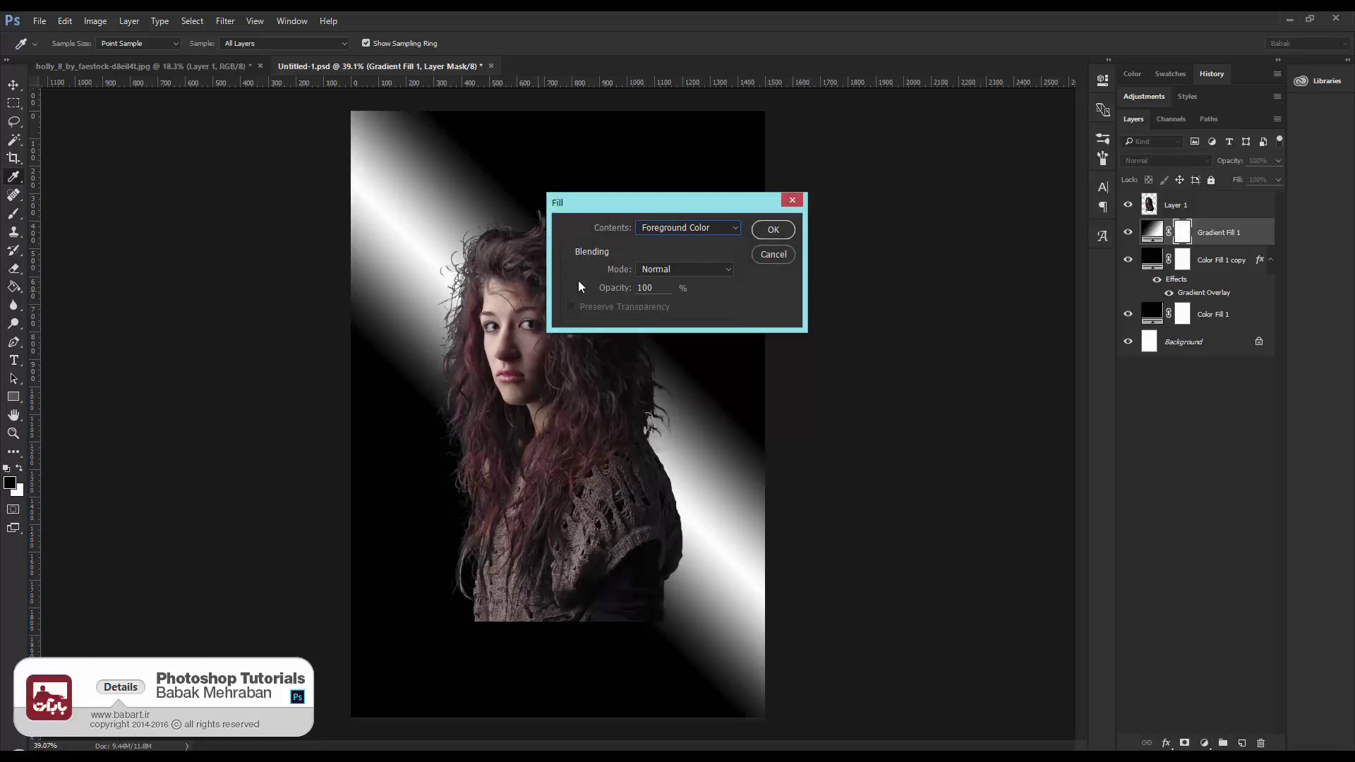
left_click(771, 229)
key("g")
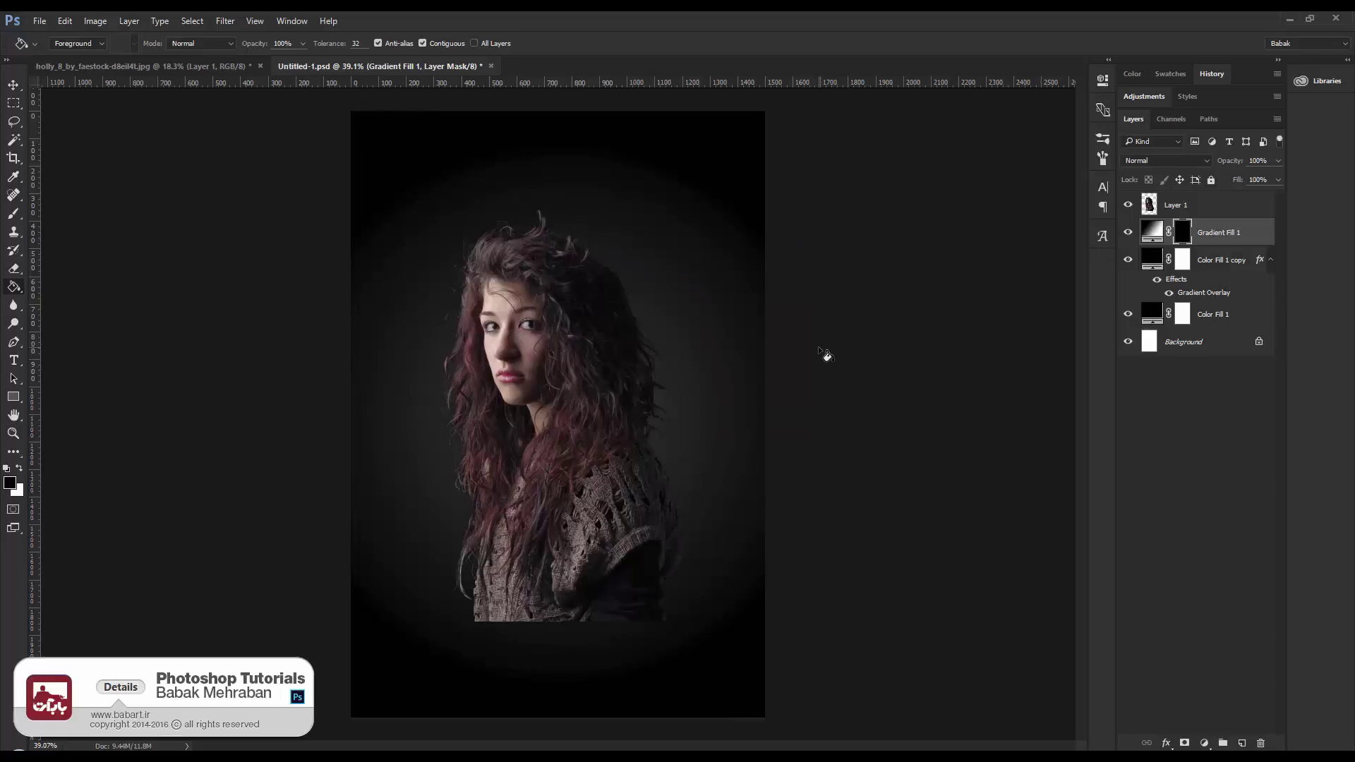
key("ctrl+z")
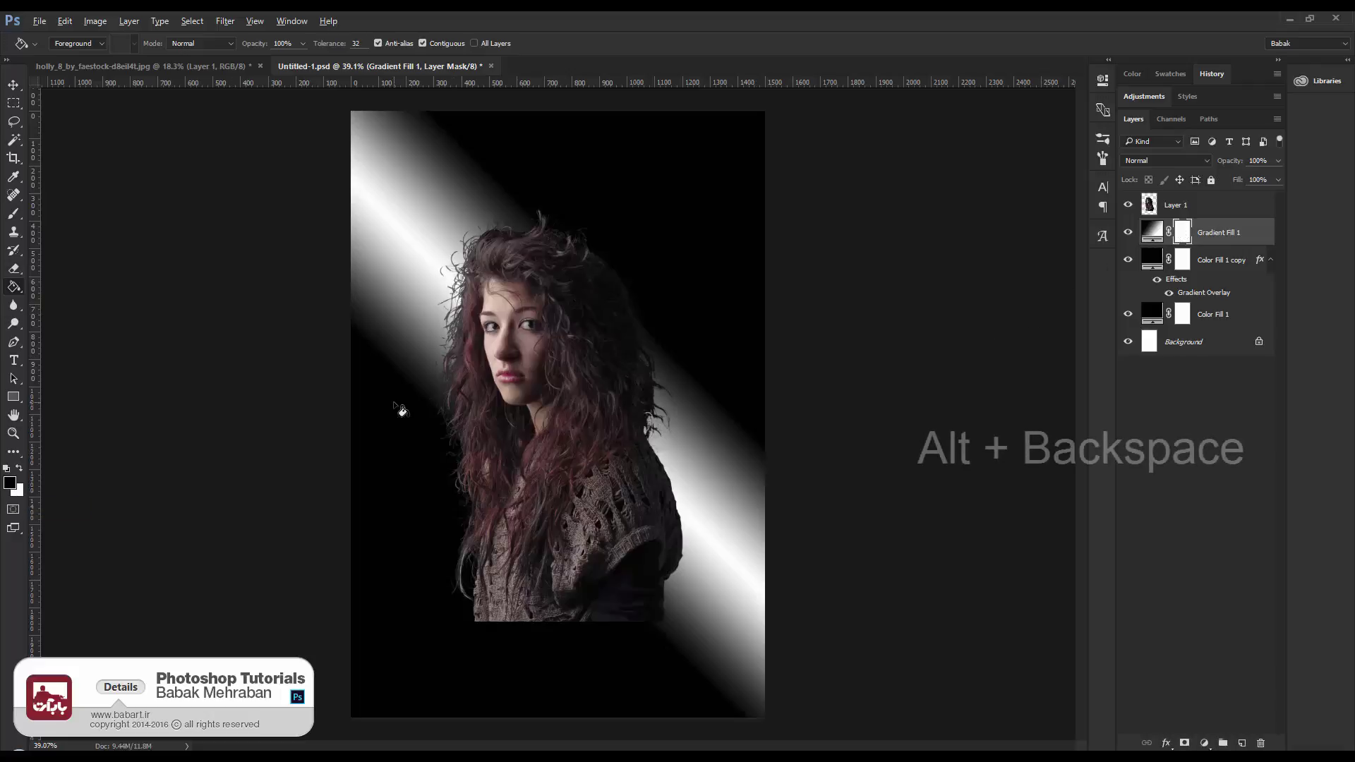
Fill the Gradient Fill 1 layer mask with the black foreground color to hide the white light band
key("alt+BackSpace")
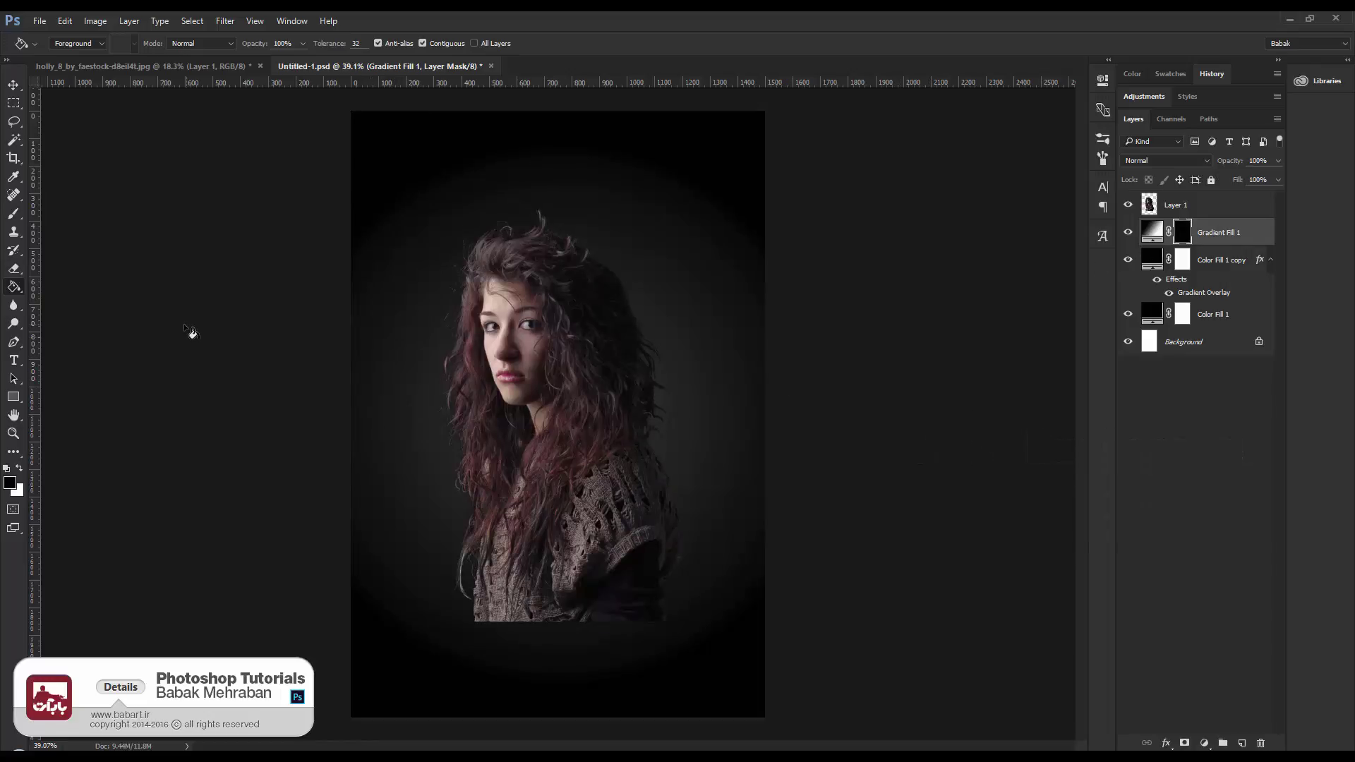
scroll(620, 348, "down", 2)
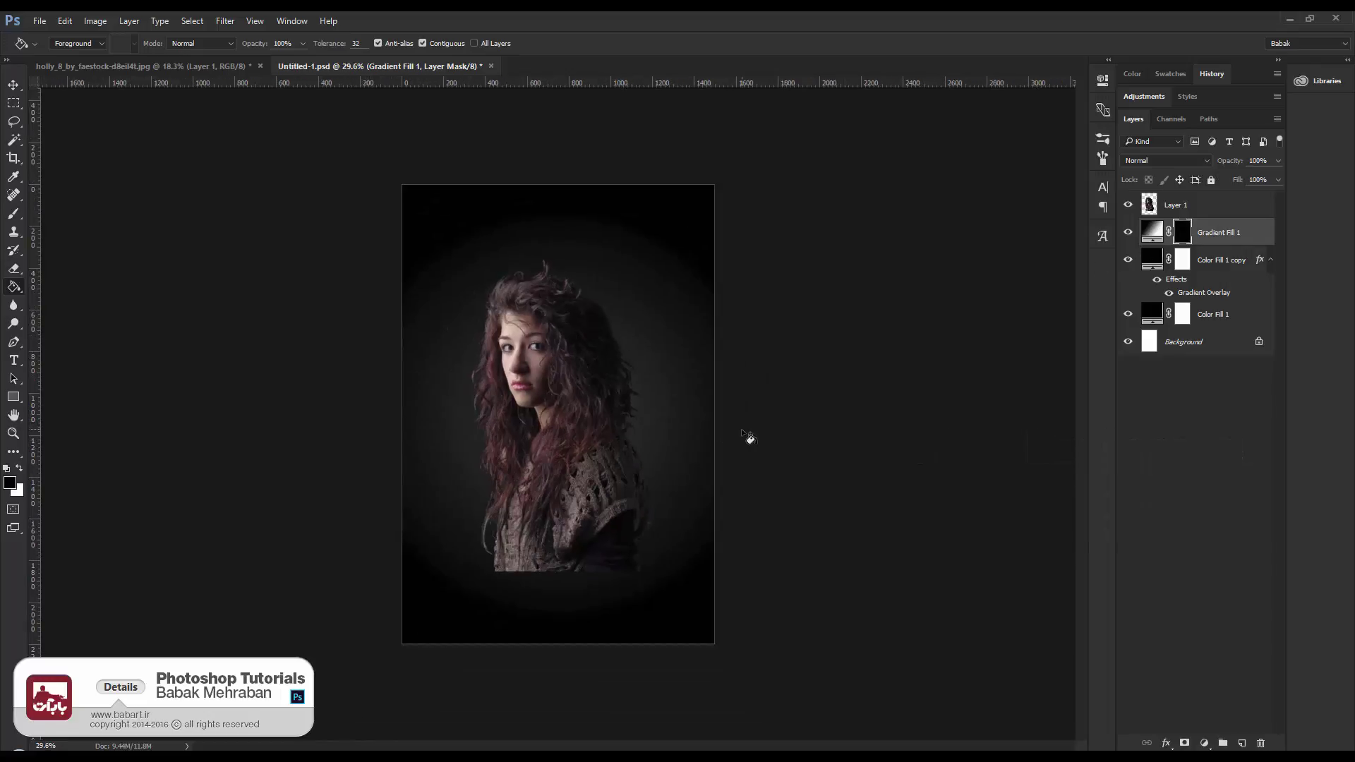
key("Caps_Lock")
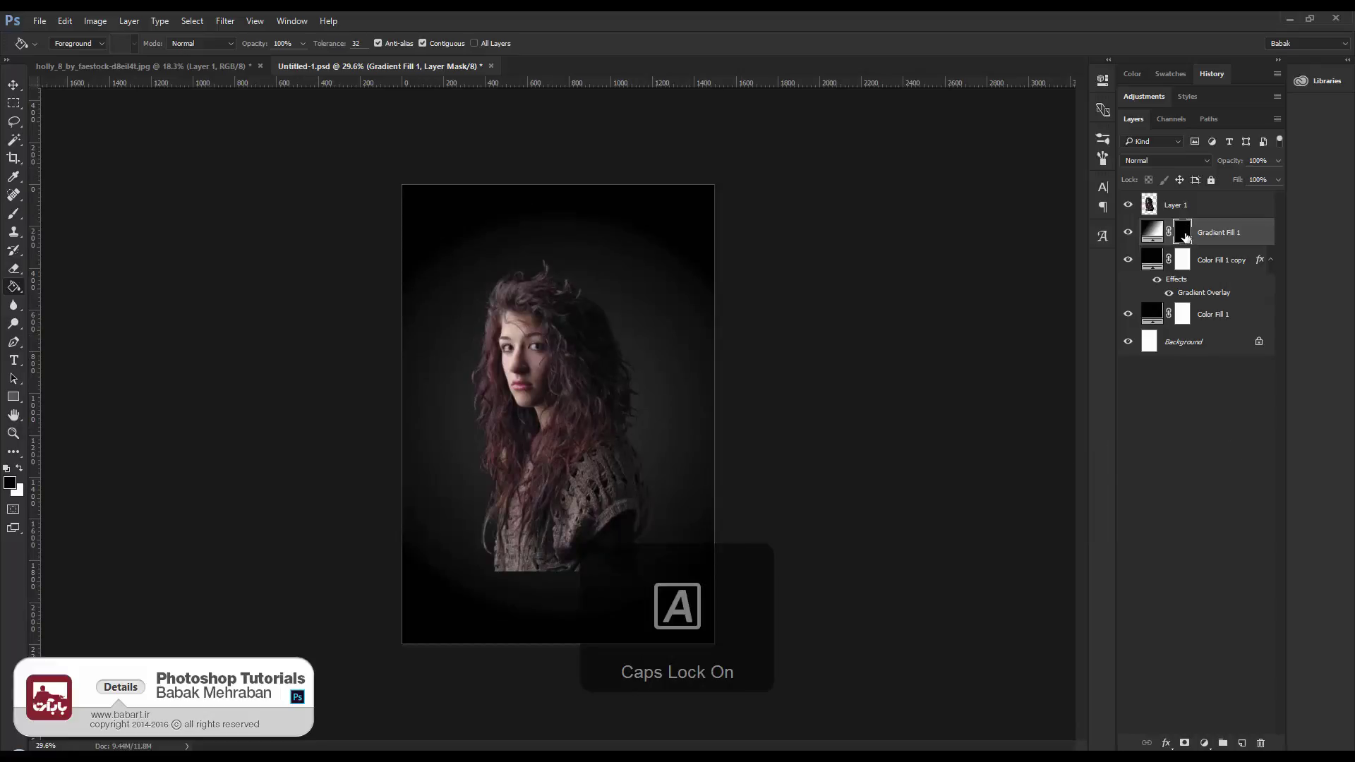
key("Caps_Lock")
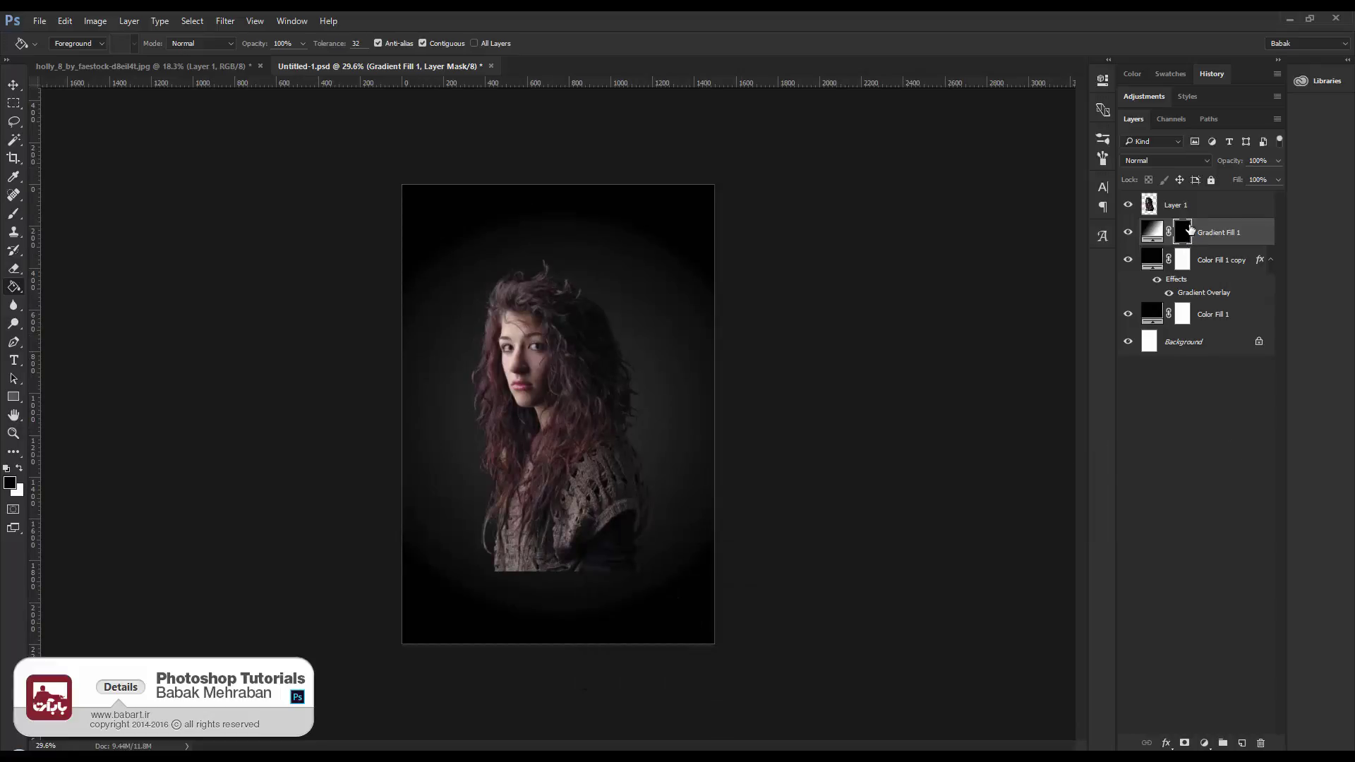
Disable the Gradient Fill 1 layer mask for comparison, re-enable it, and switch to the Rectangular Marquee tool
left_click(1184, 235, "shift")
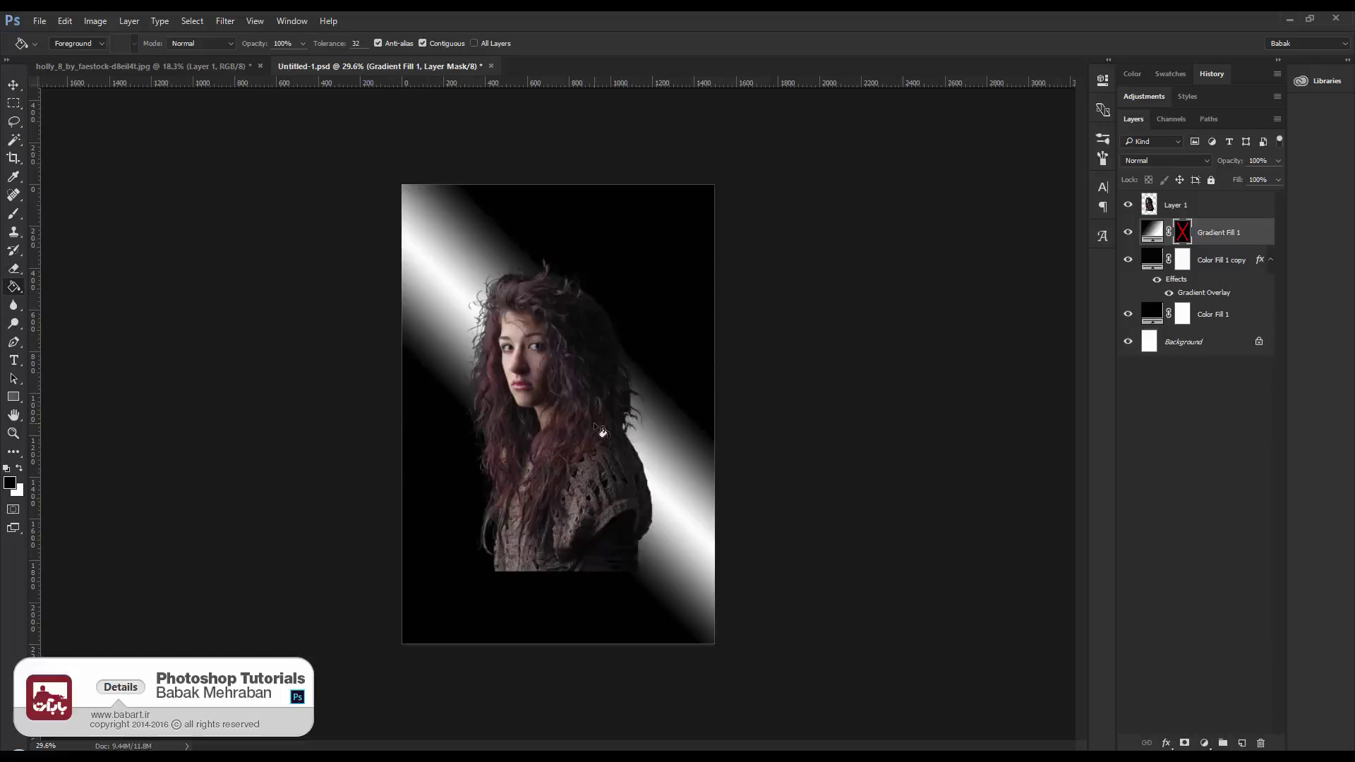
left_click(1190, 234, "shift")
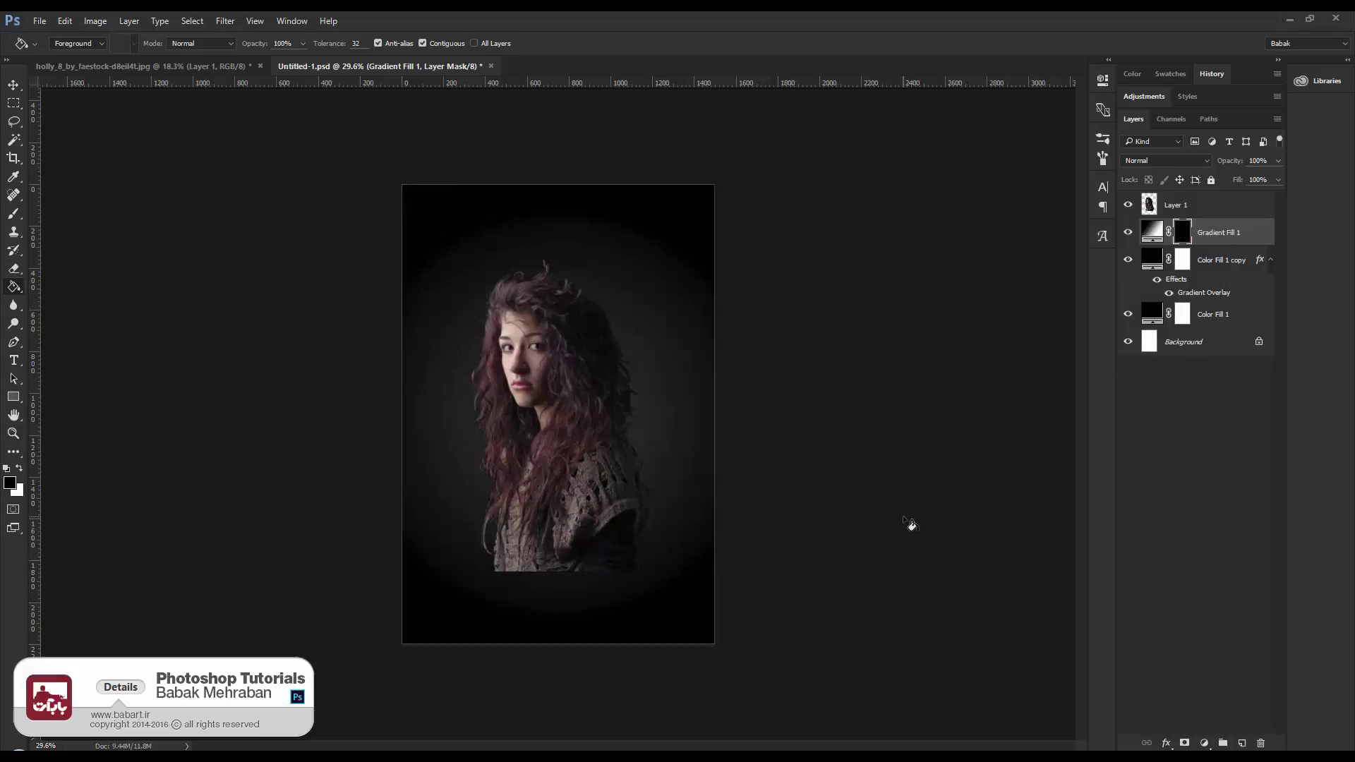
left_click(13, 103)
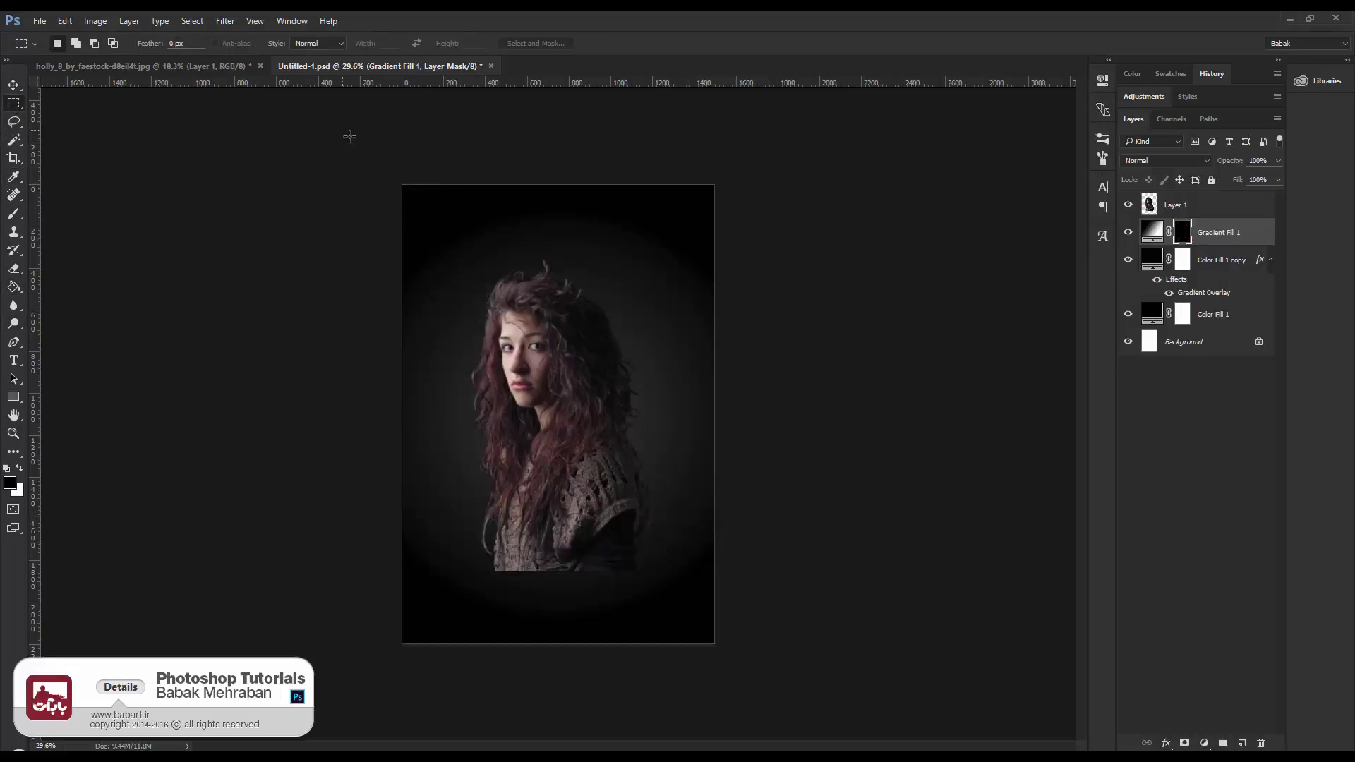
Marquee-select slightly more than the upper half of the canvas and turn that area of the Gradient Fill 1 mask white using Free Transform
left_click_drag(402, 185, 749, 443)
right_click(14, 106)
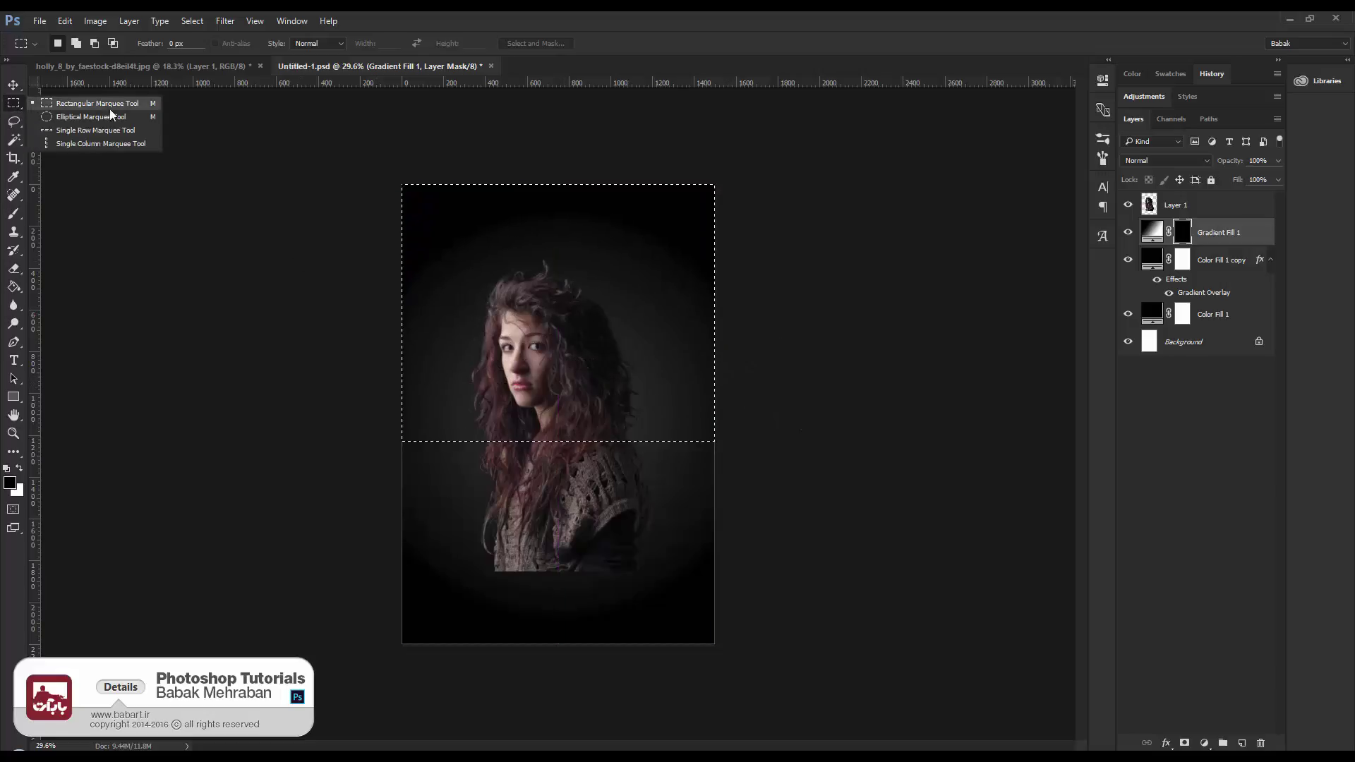
left_click(113, 106)
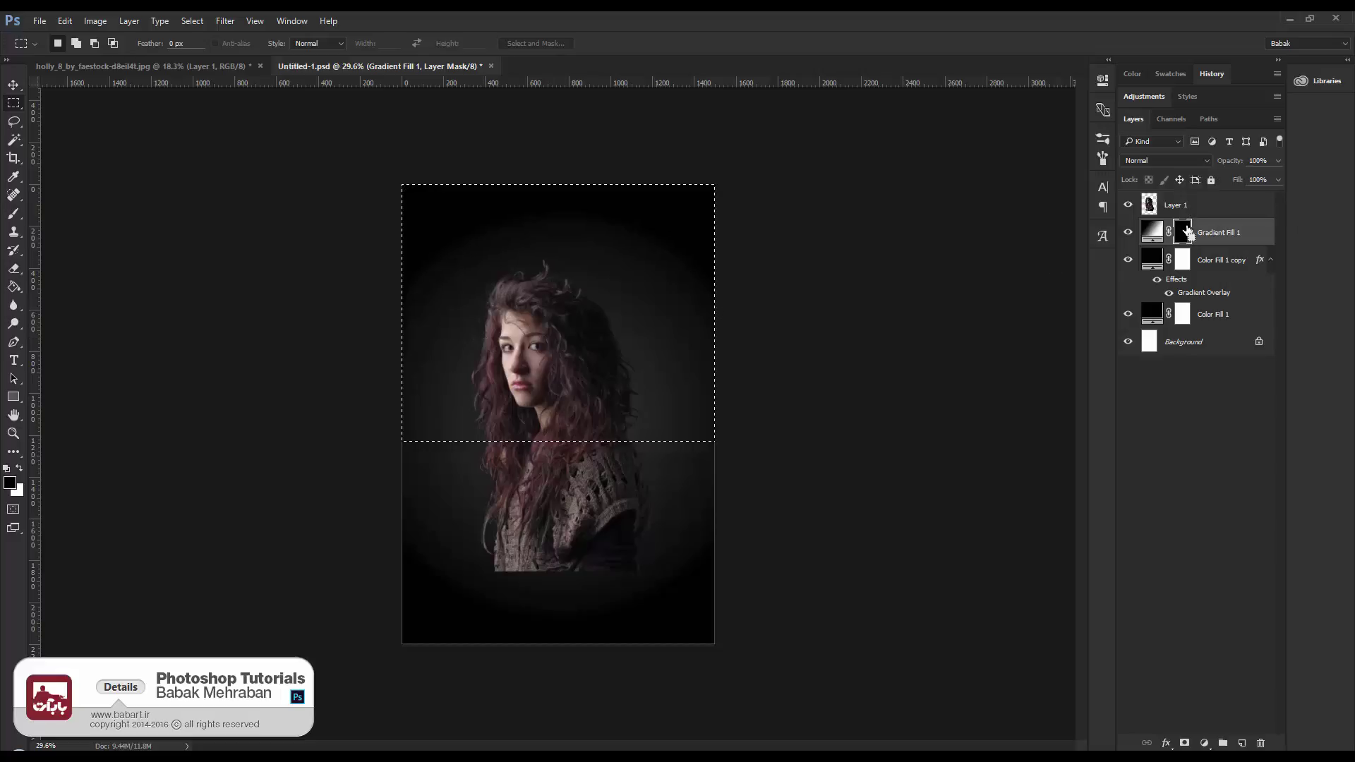
key("ctrl+t")
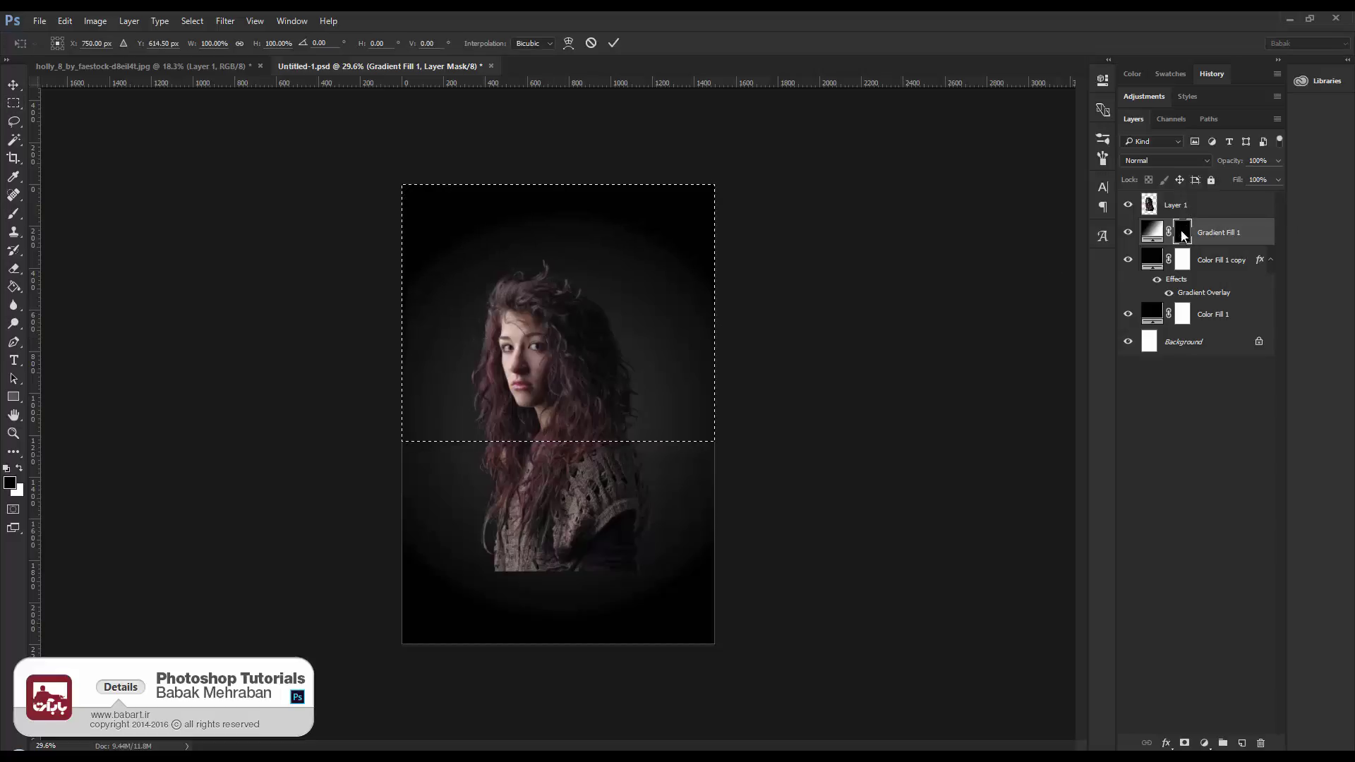
left_click_drag(559, 441, 558, 176)
key("Return")
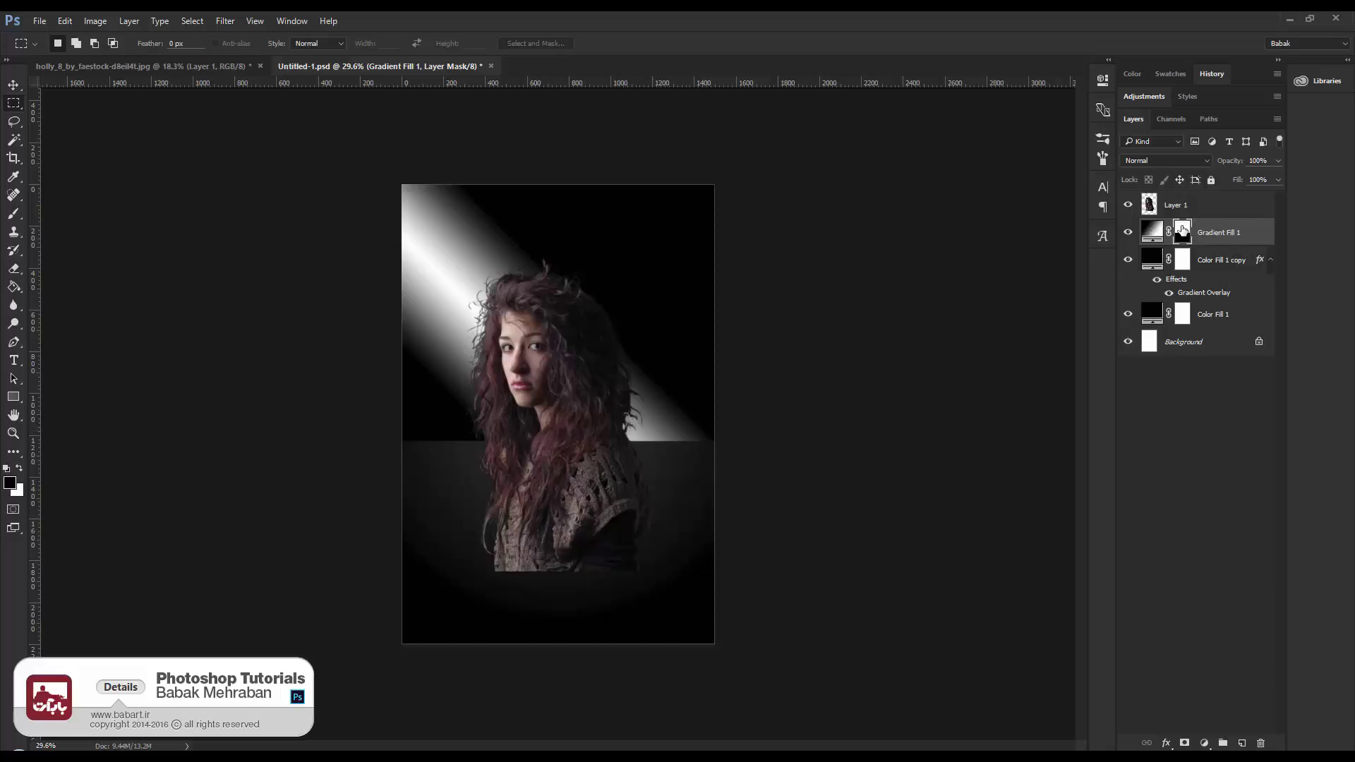
left_click(225, 20)
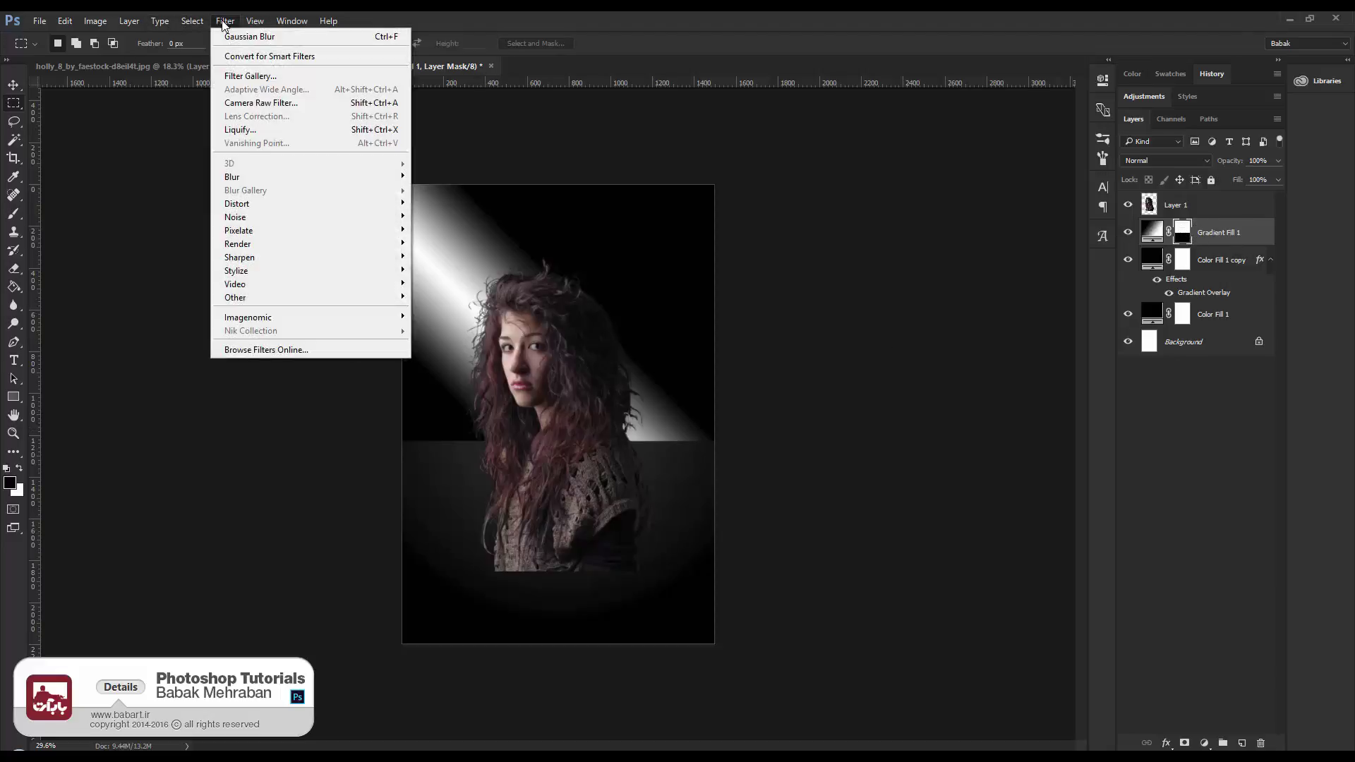
mouse_move(250, 177)
left_click(173, 230)
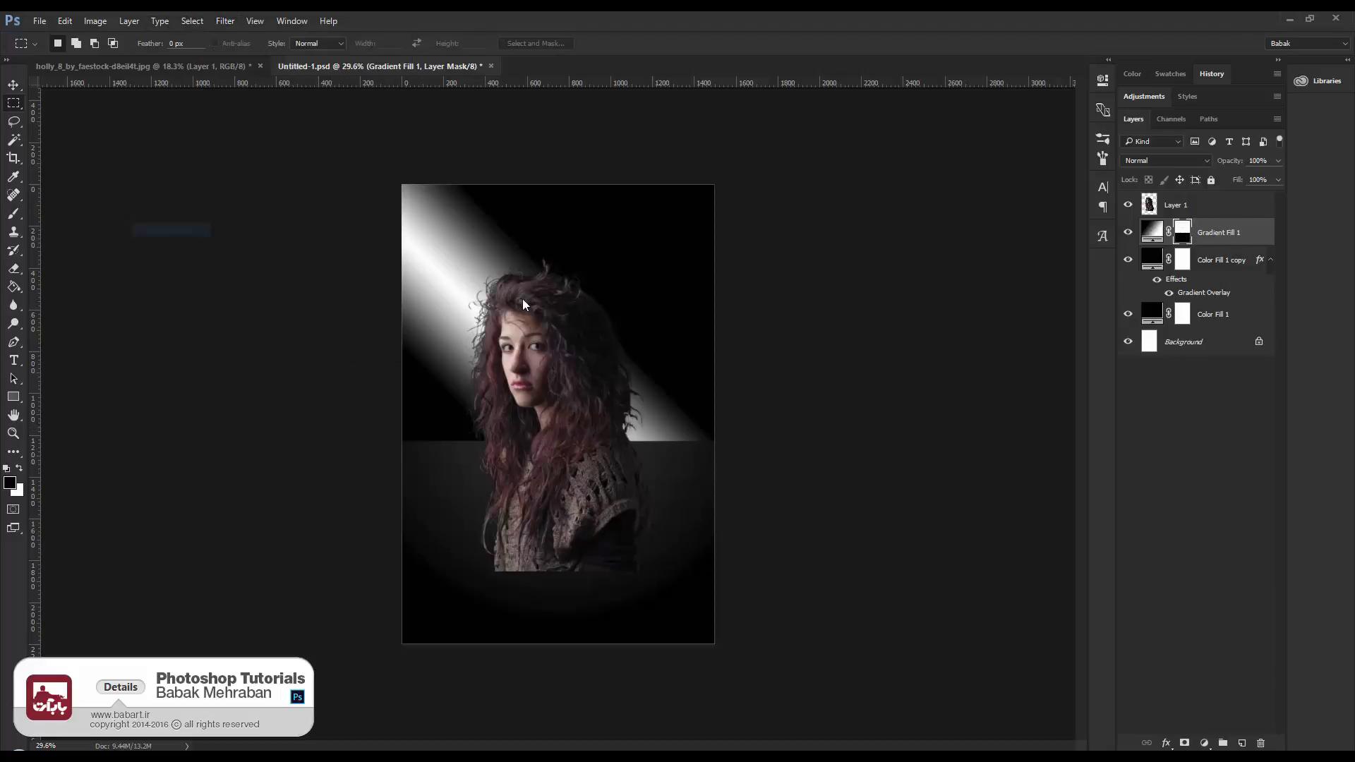
left_click(673, 295)
Soften the Gradient Fill 1 mask's hard horizontal edge with a Gaussian Blur of 286.1 pixels radius
left_click(218, 23)
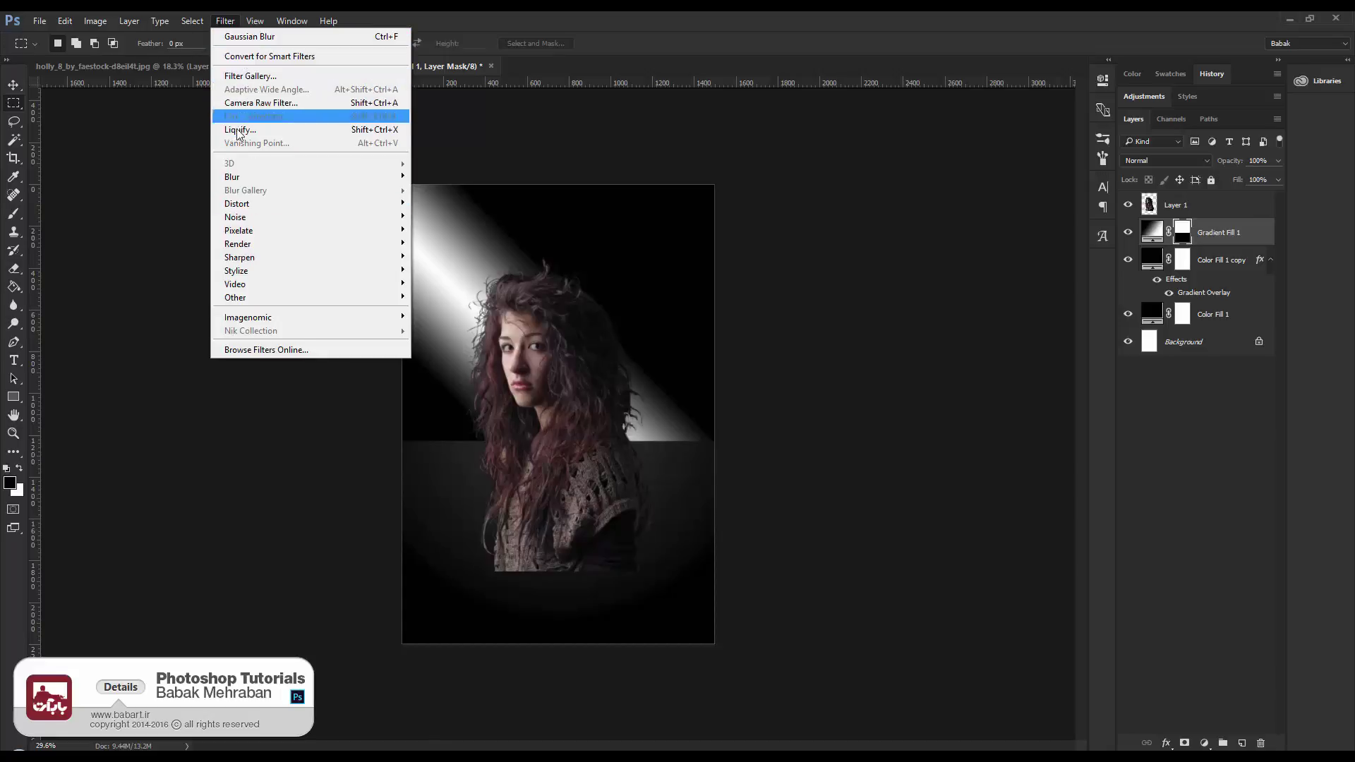
mouse_move(233, 177)
left_click(164, 230)
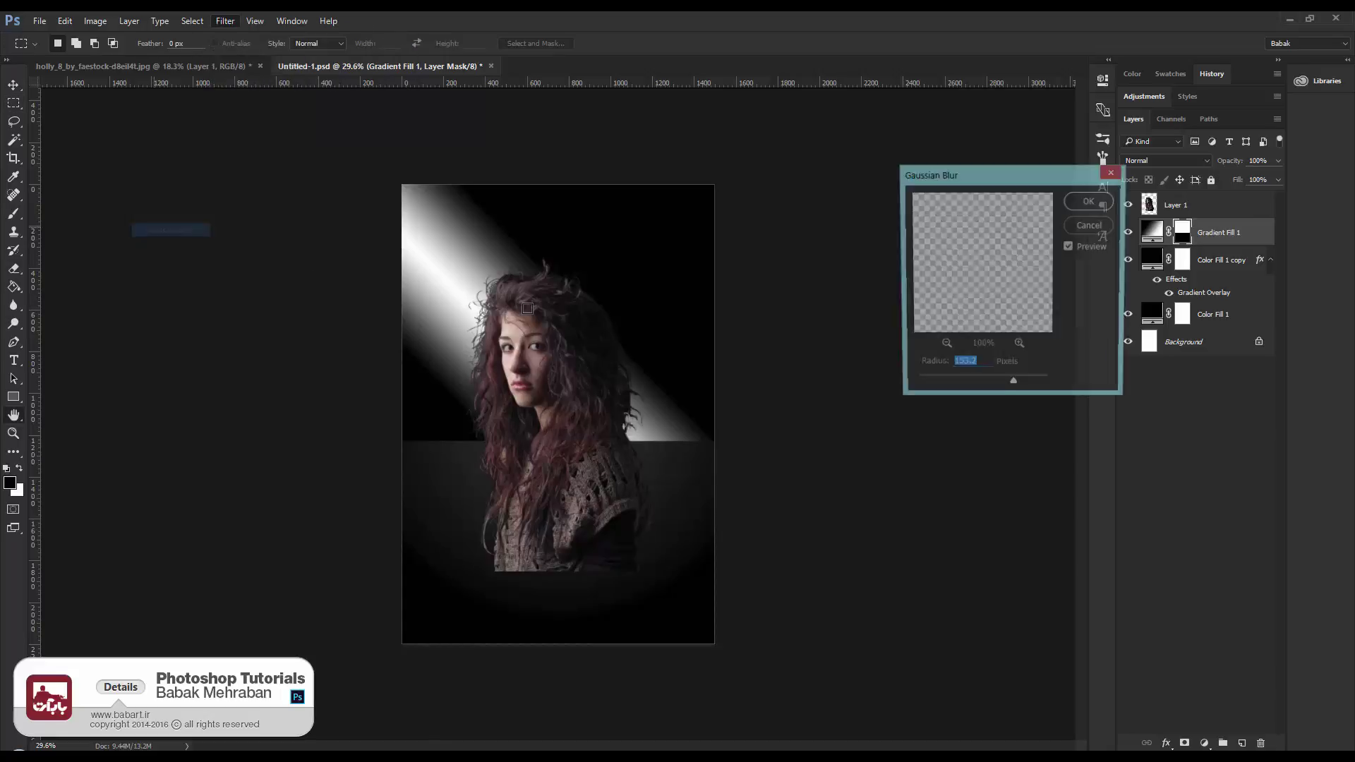
left_click_drag(1008, 184, 933, 236)
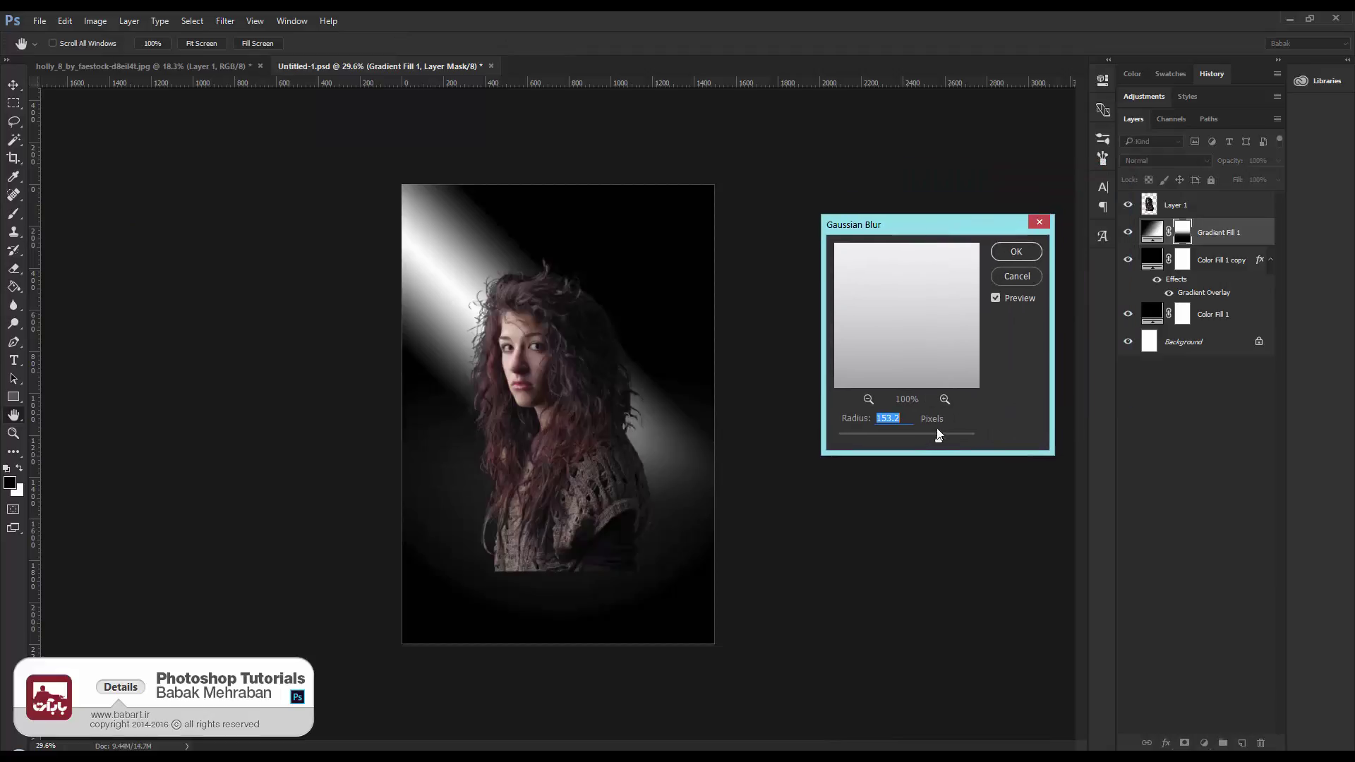
mouse_move(939, 442)
left_mouse_down()
mouse_move(928, 438)
mouse_move(952, 442)
left_mouse_up()
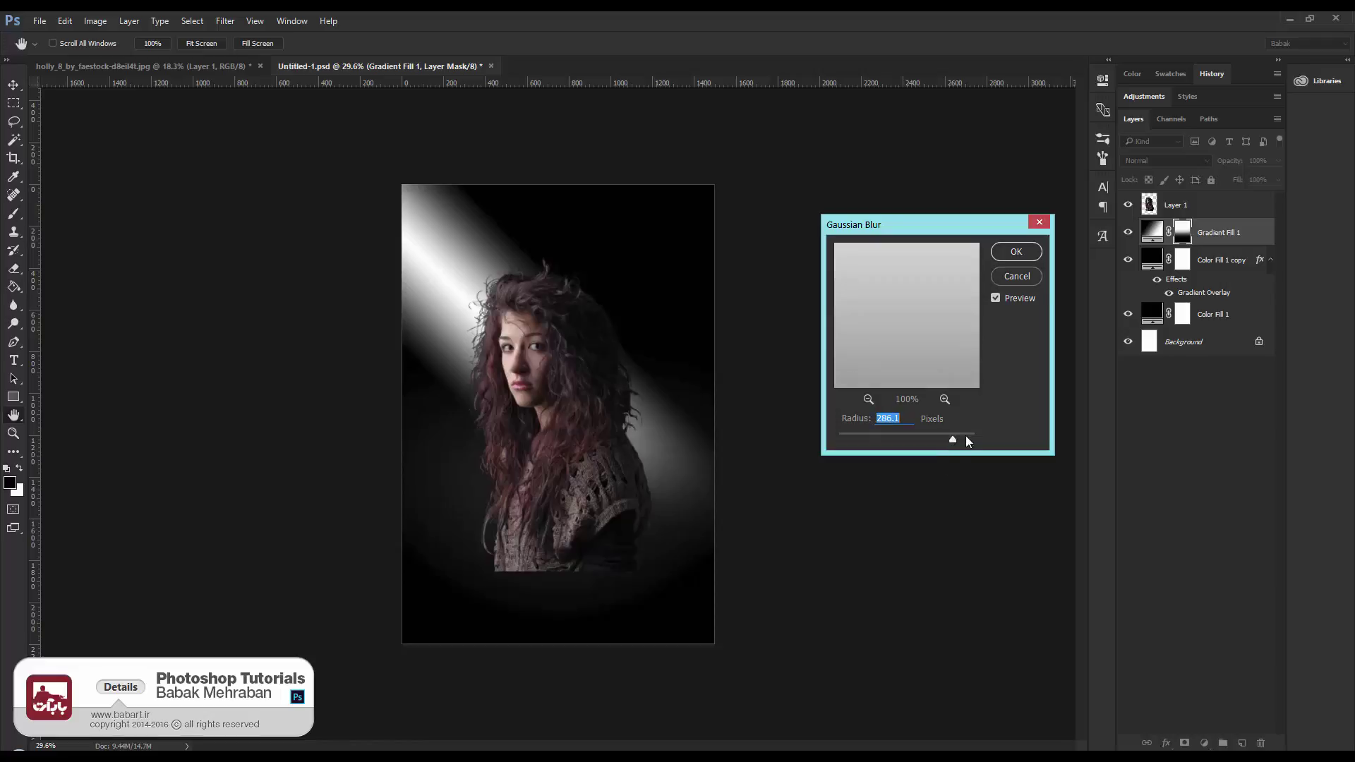
key("Return")
Set the Gradient Fill 1 layer's opacity to 50% and save the document
key("m")
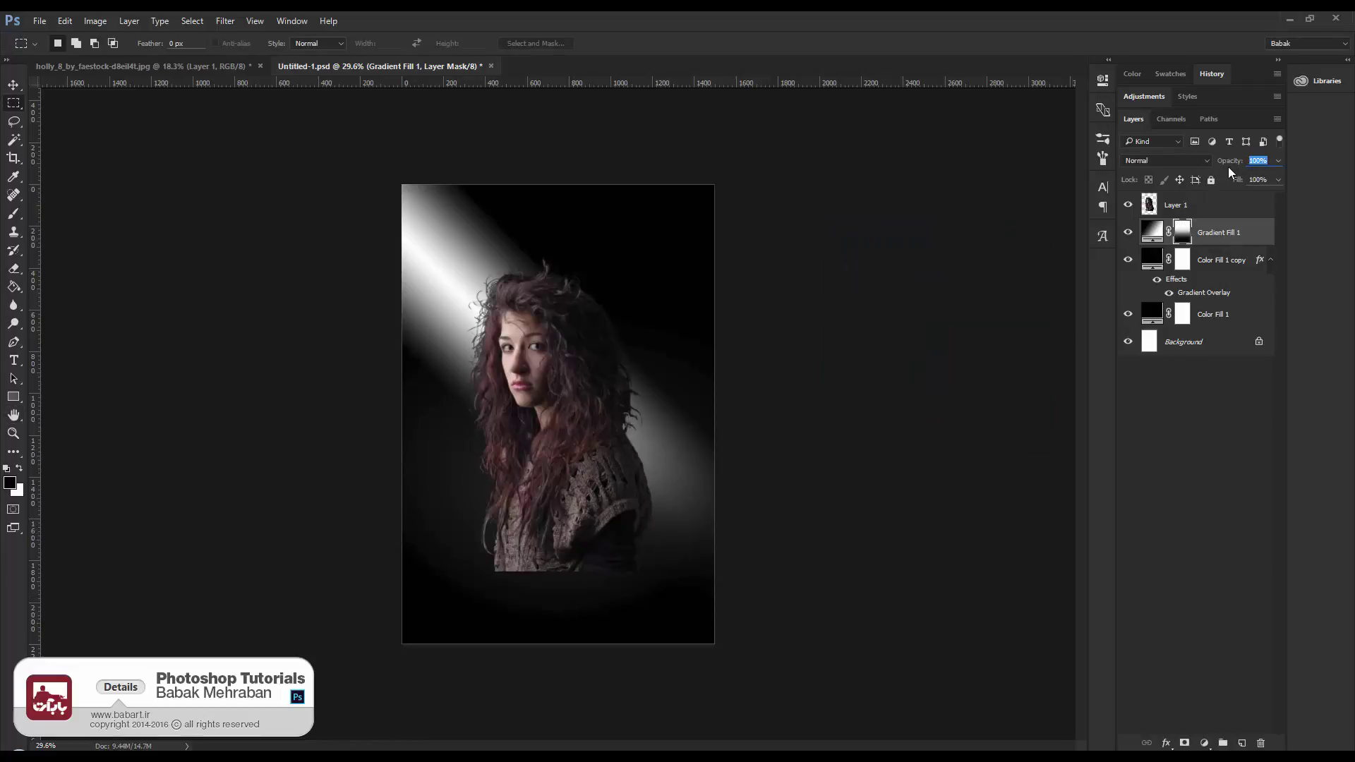
type("50")
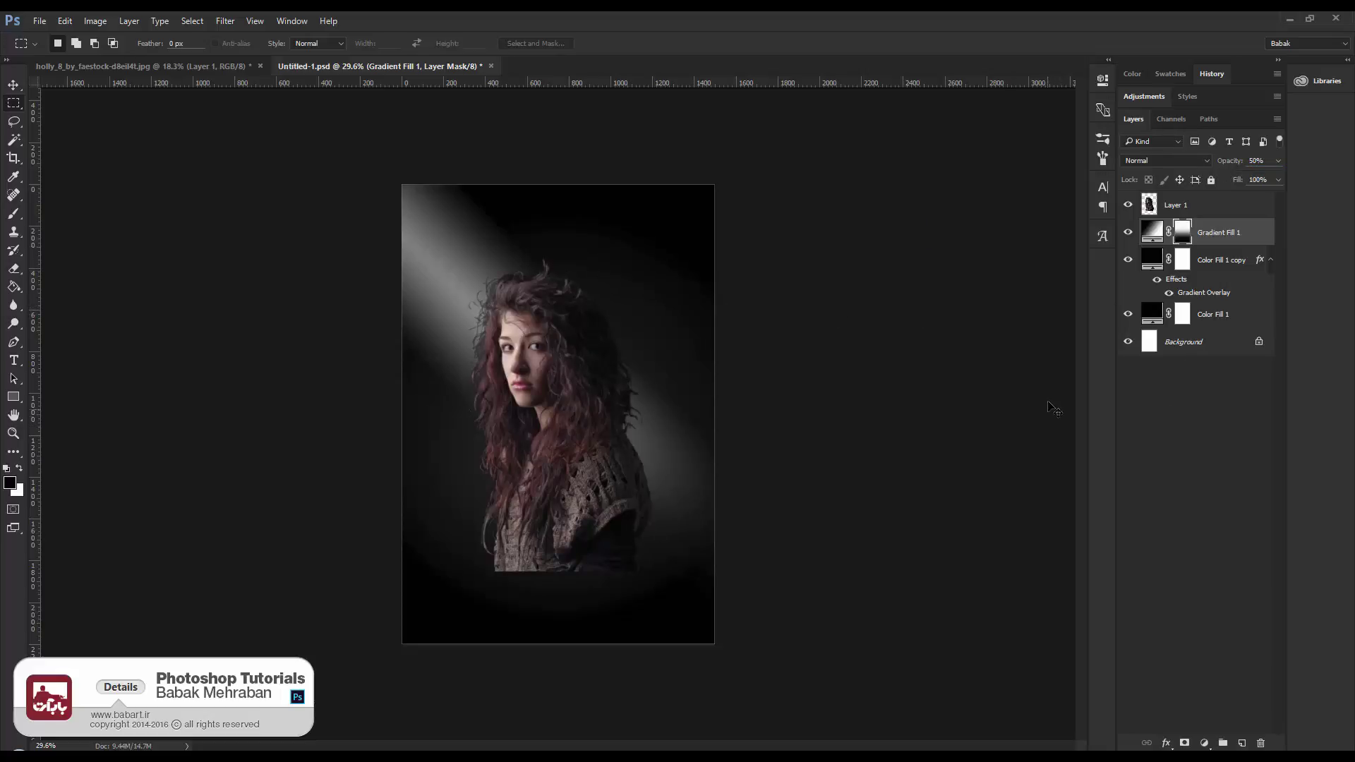
key("ctrl+s")
left_click(1165, 204)
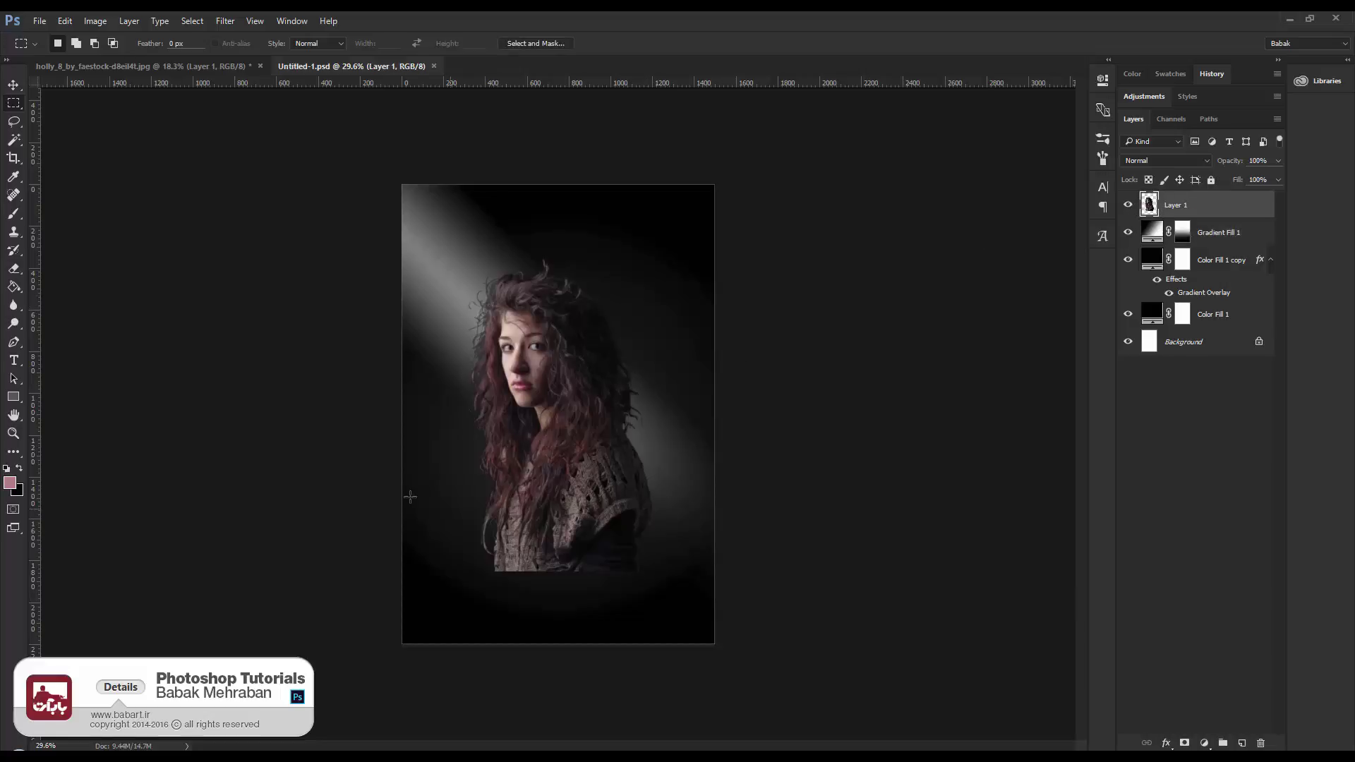
right_click(1217, 211)
left_click(1121, 177)
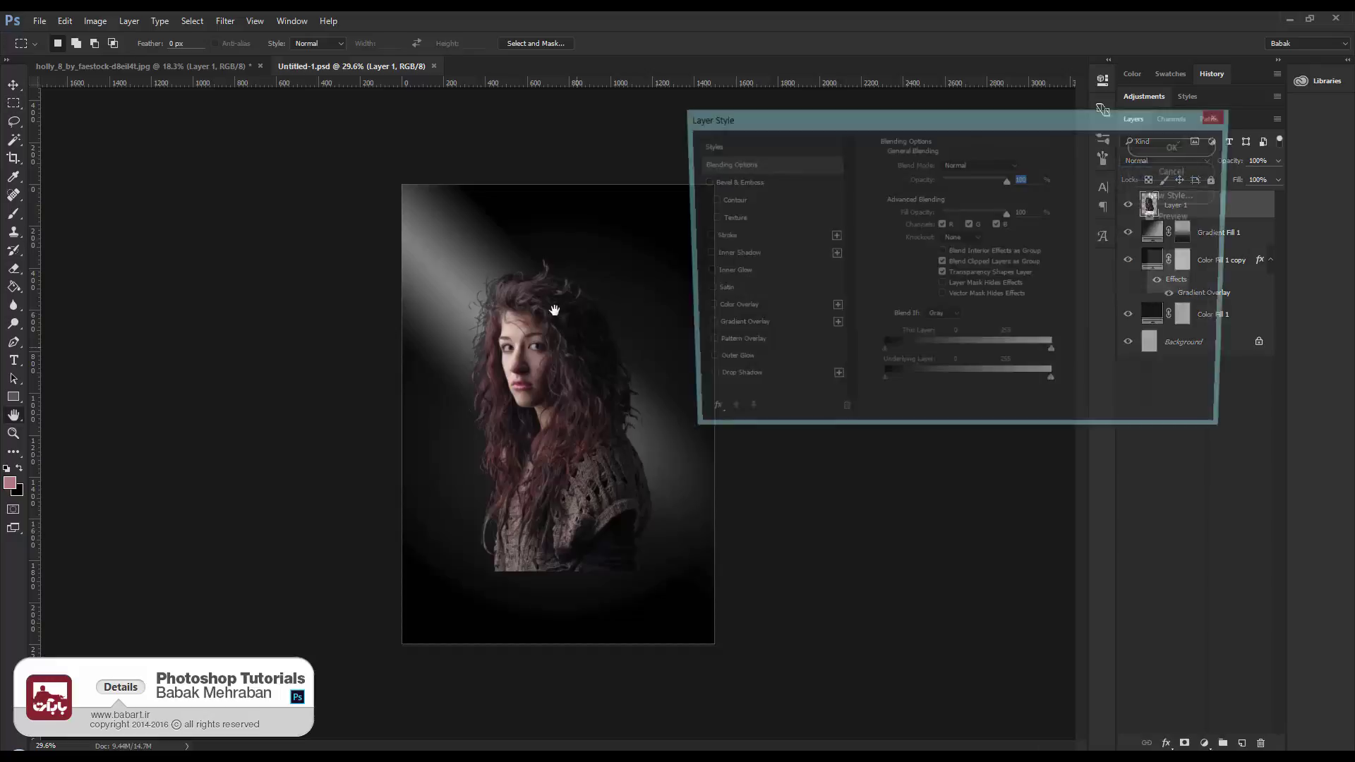
left_click(743, 328)
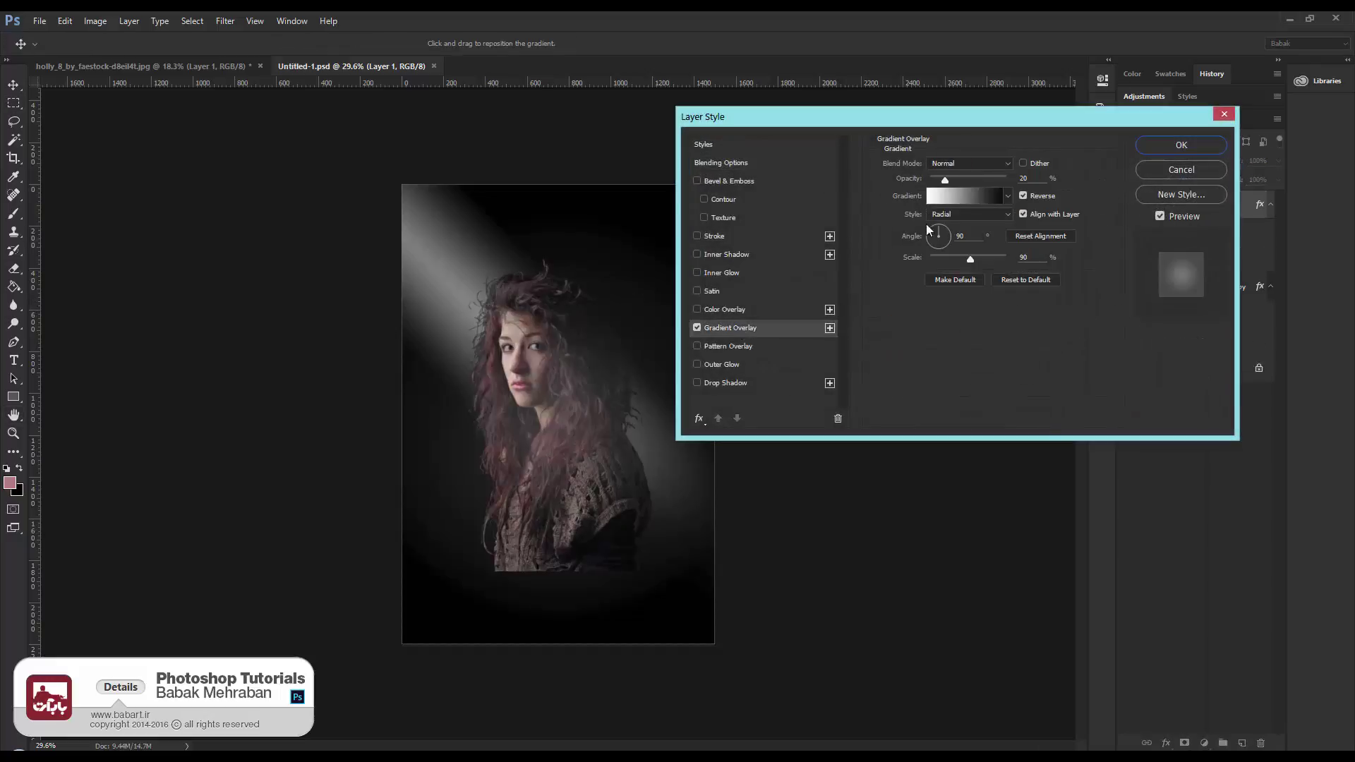
left_click(955, 191)
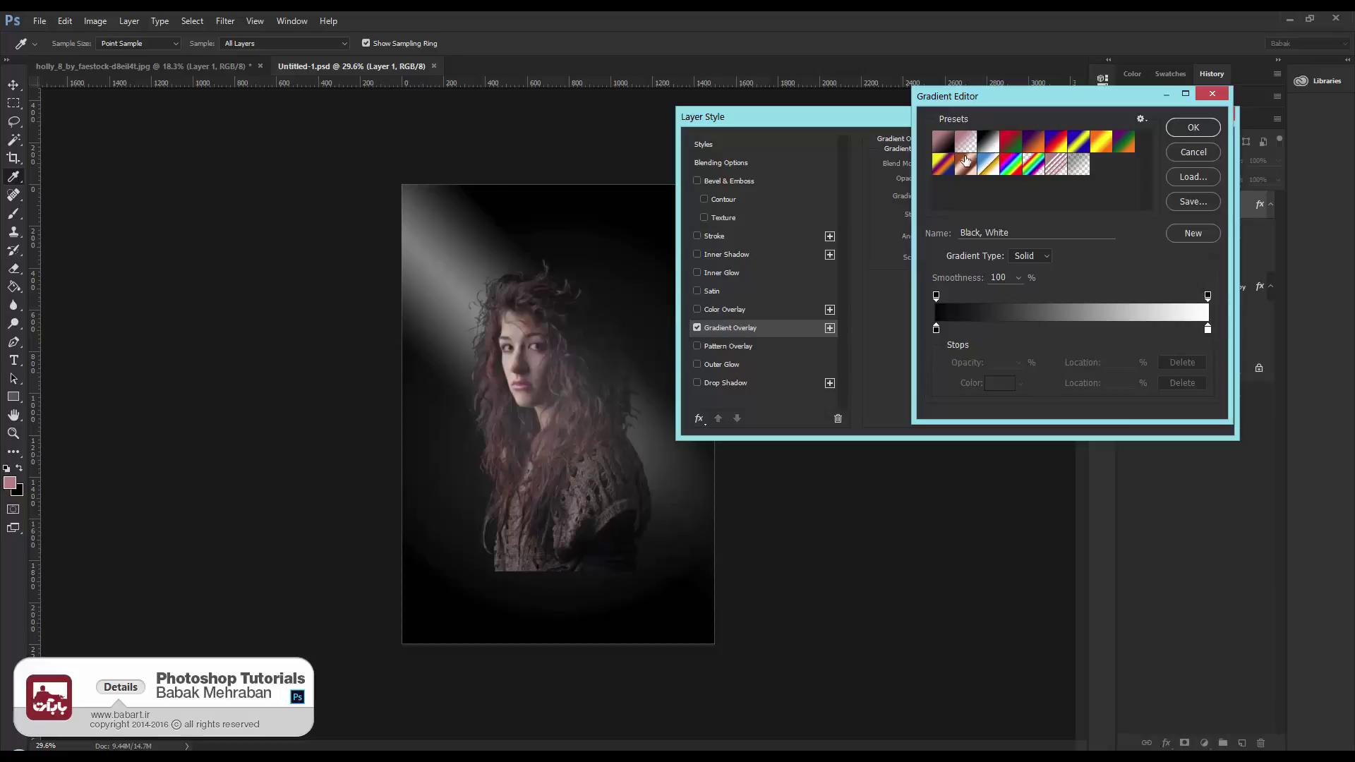
left_click(1210, 151)
left_click(1200, 145)
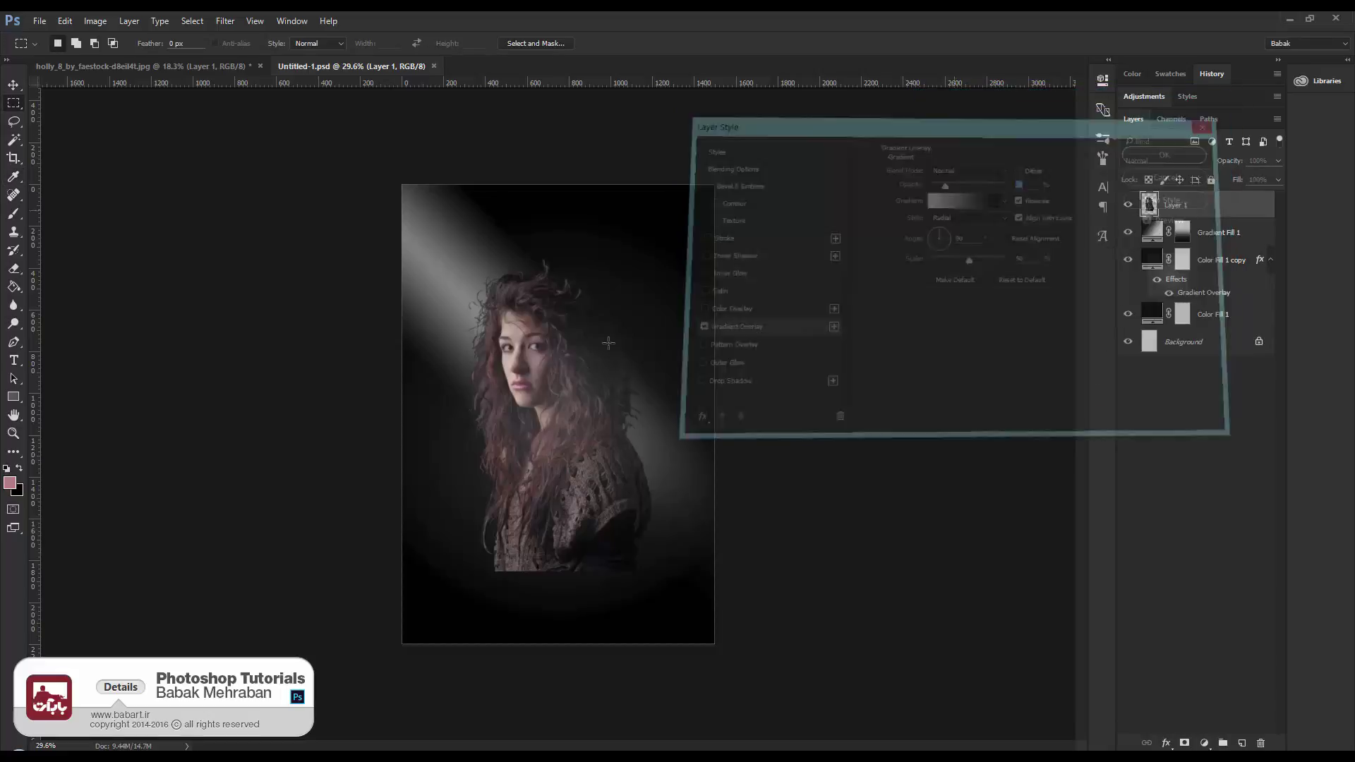
Reset the colors to default black and white and add a Gradient Overlay to Layer 1 using the Foreground to Transparent preset
left_click(7, 468)
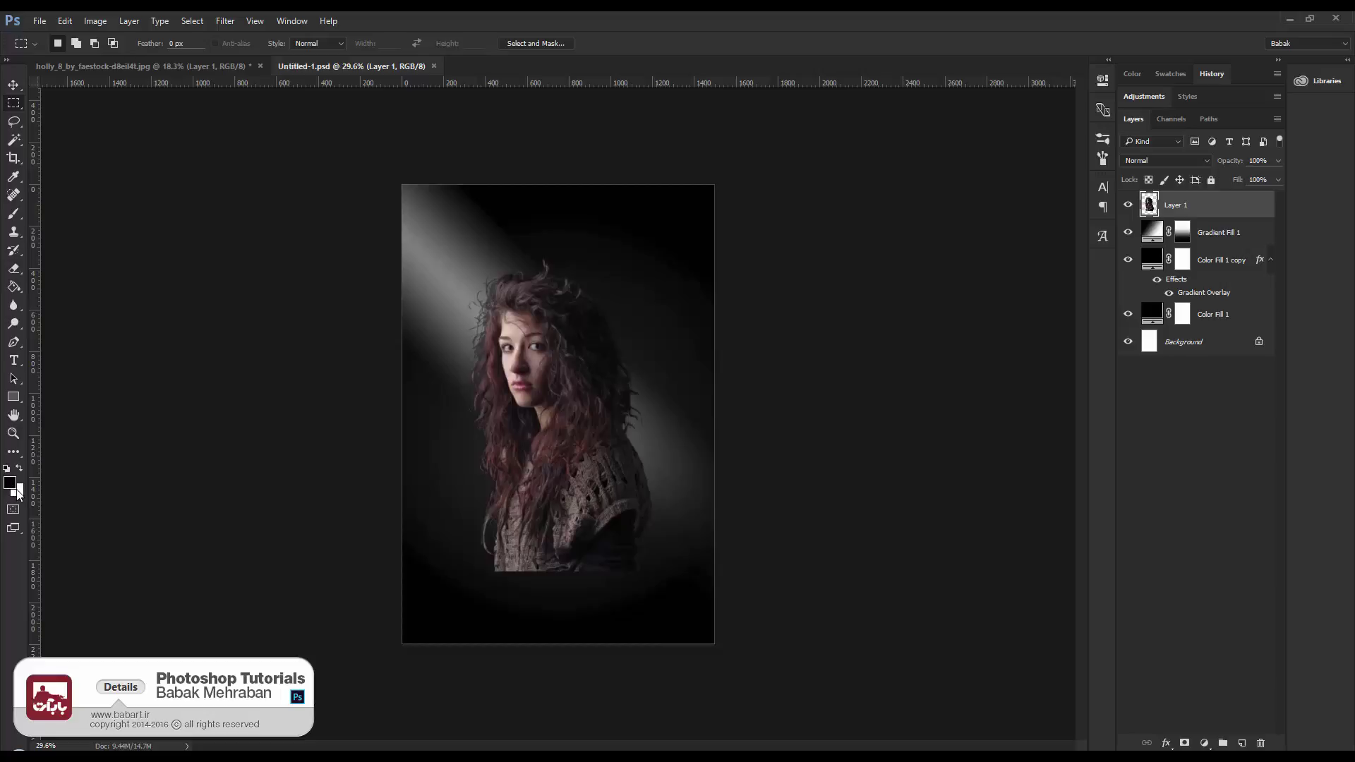
double_click(1245, 213)
left_click(780, 326)
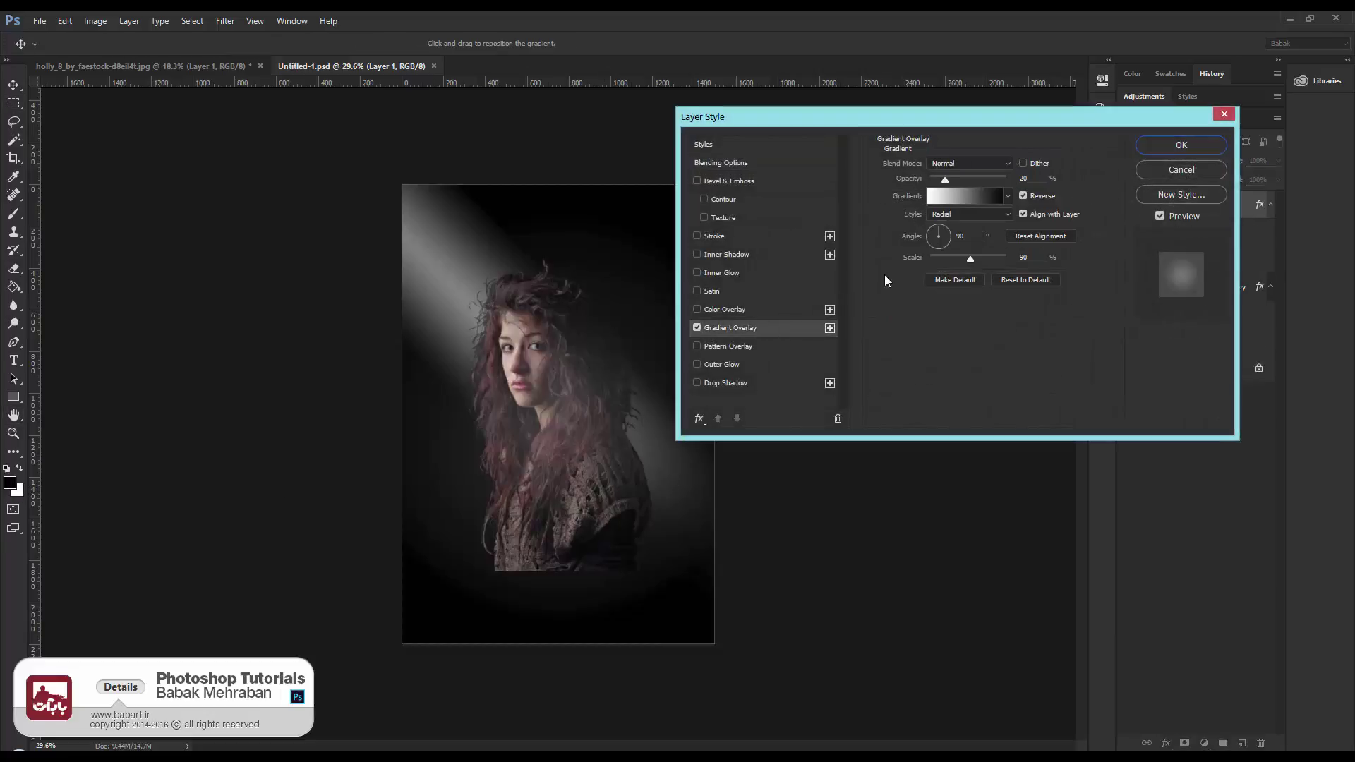
left_click(971, 198)
left_click(966, 143)
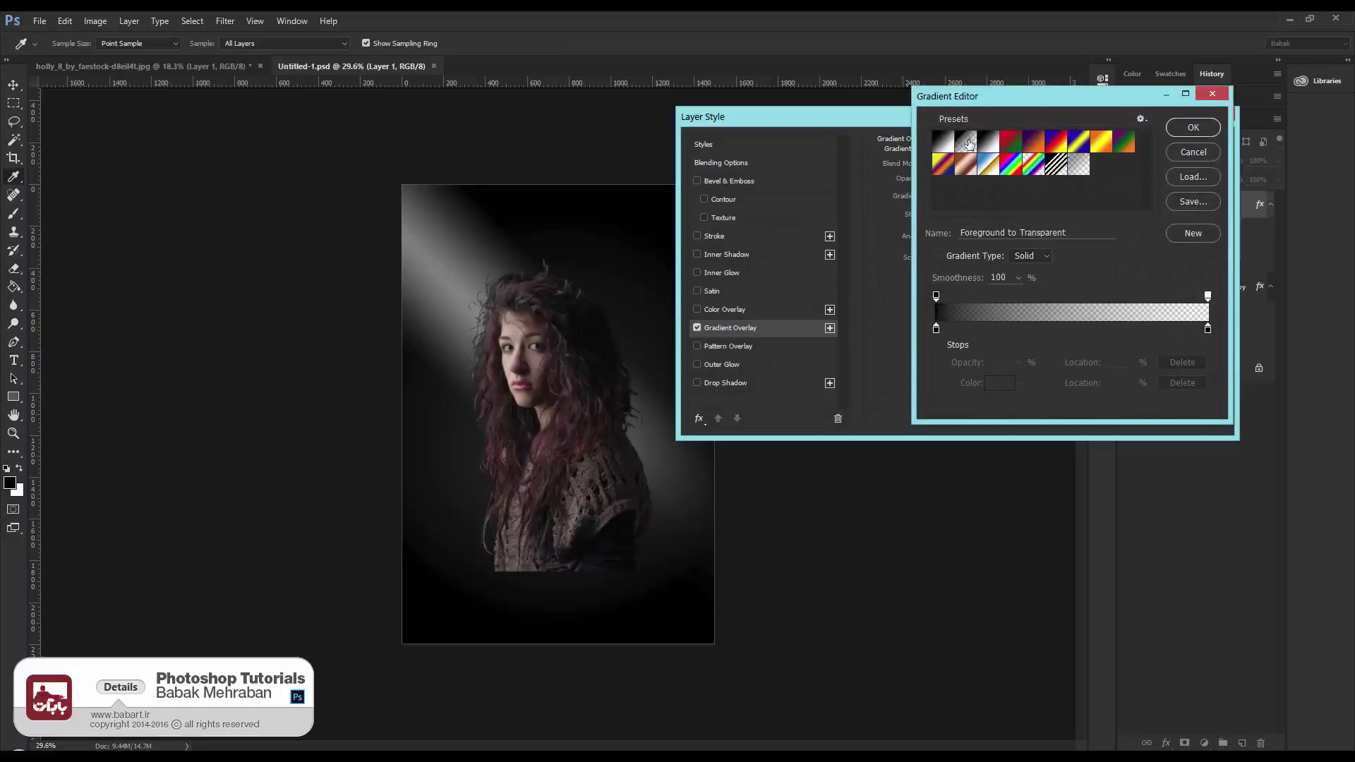
left_click(1193, 127)
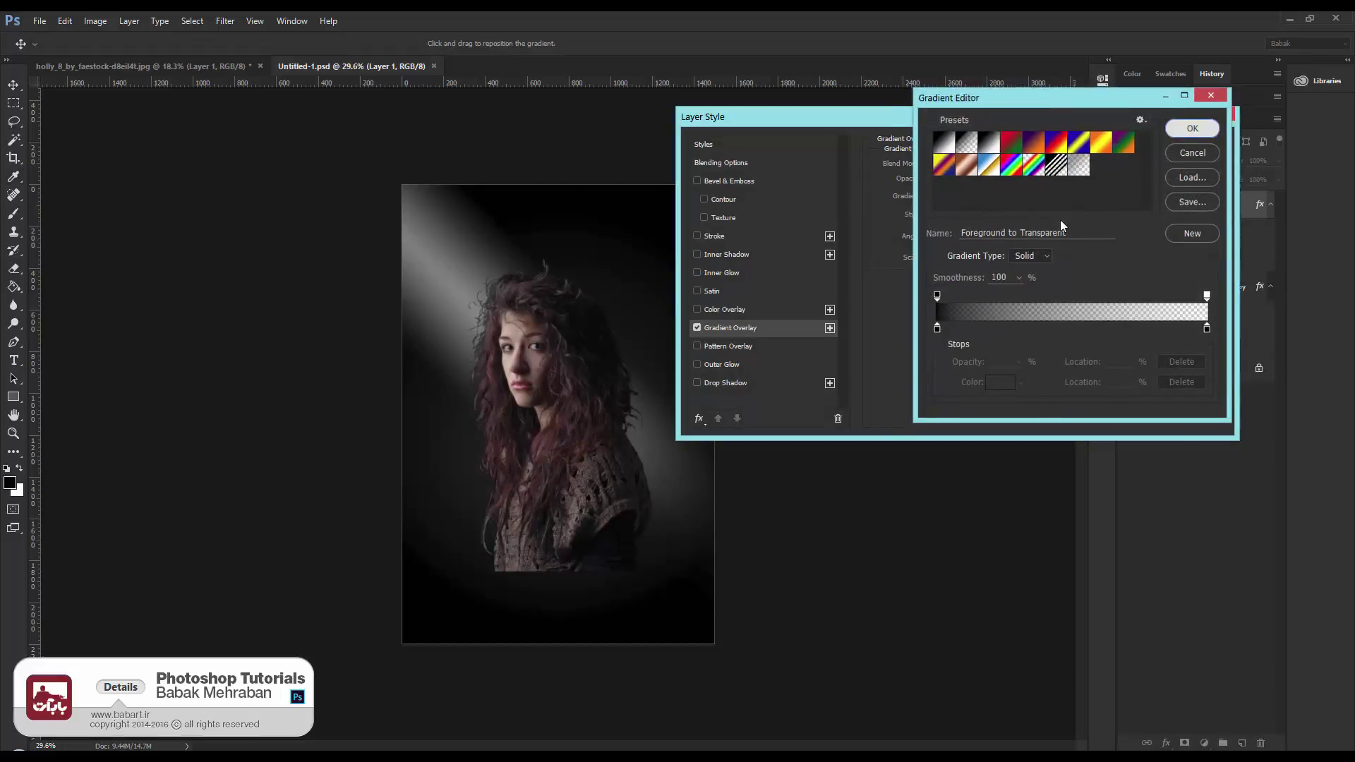
Raise the Layer 1 gradient overlay's opacity to 100%, keeping Normal blend mode, and turn off Reverse after comparing both directions
left_click(979, 167)
left_click(980, 165)
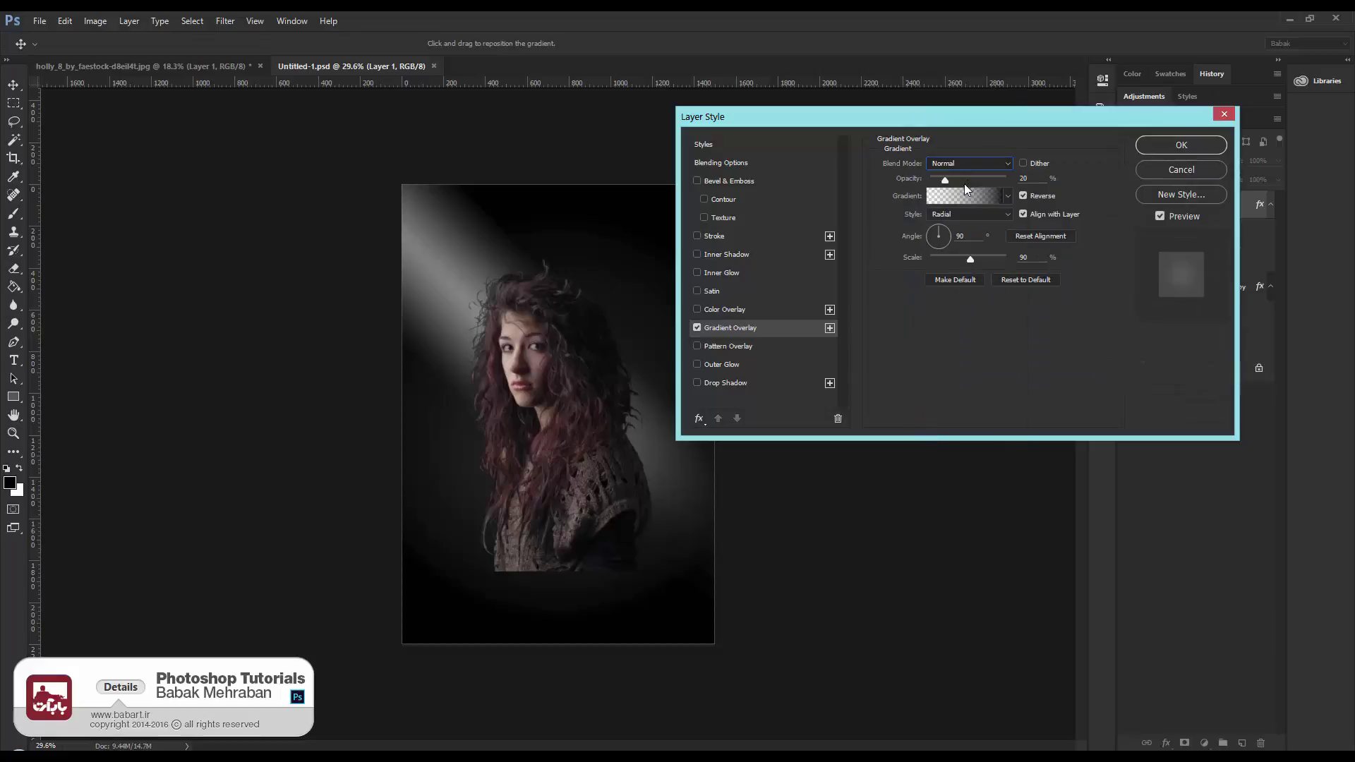
left_click_drag(1006, 180, 985, 180)
key("shift+Up")
key("shift+Up")
key("shift+Up")
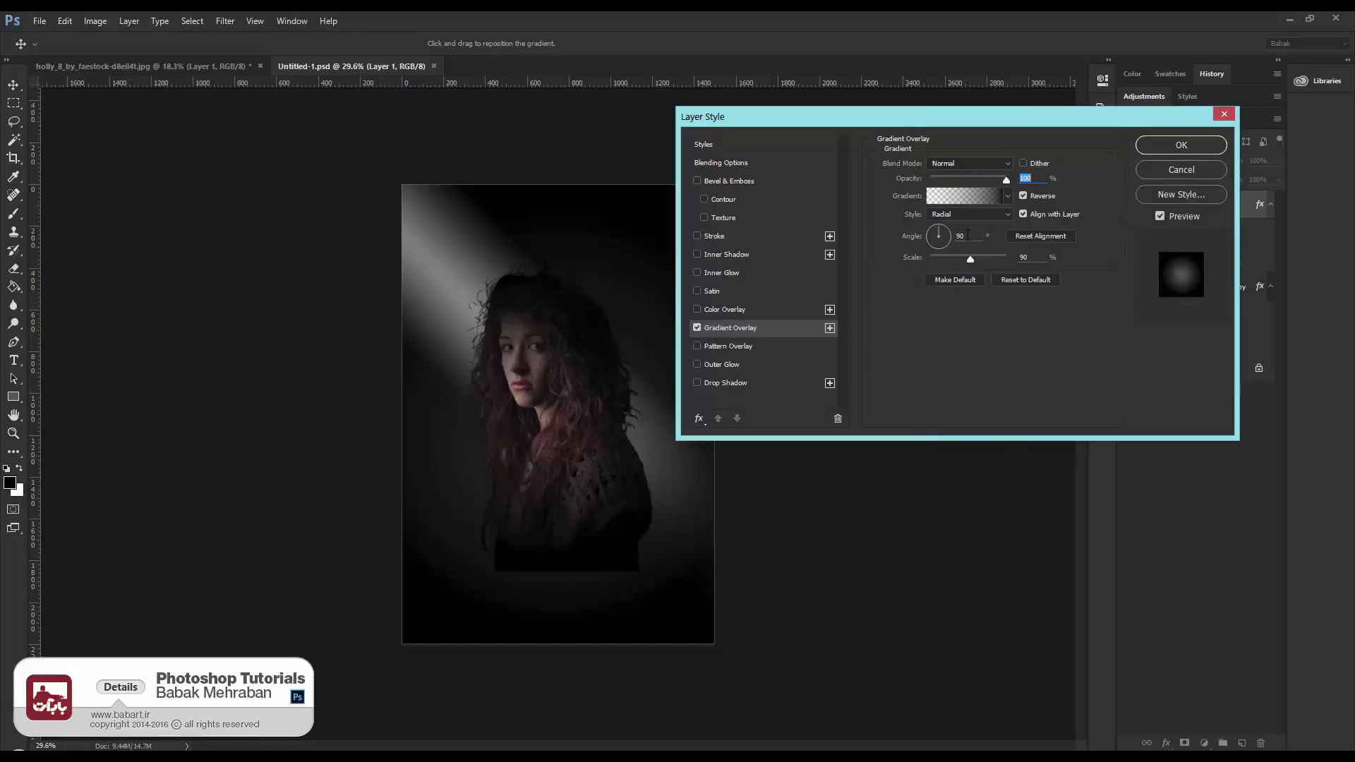
left_click(1023, 195)
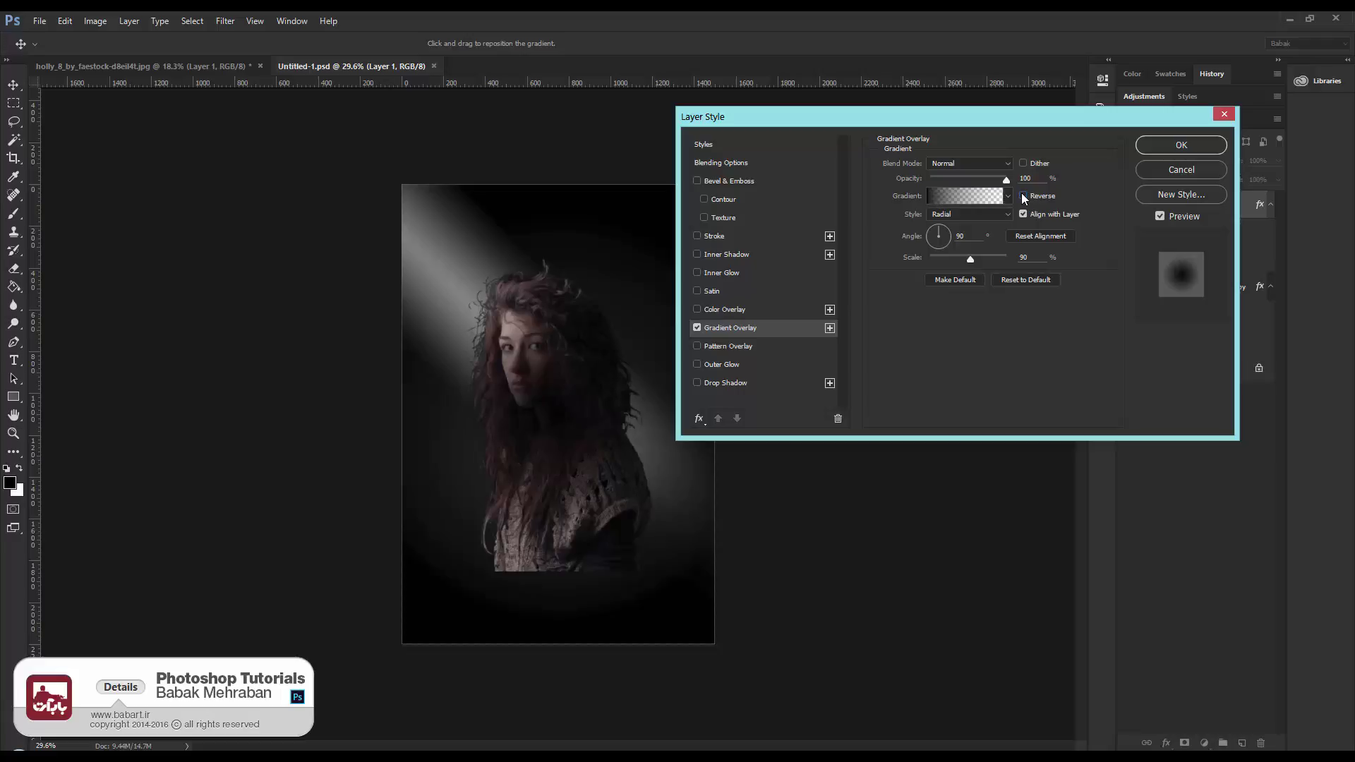
left_click(1025, 196)
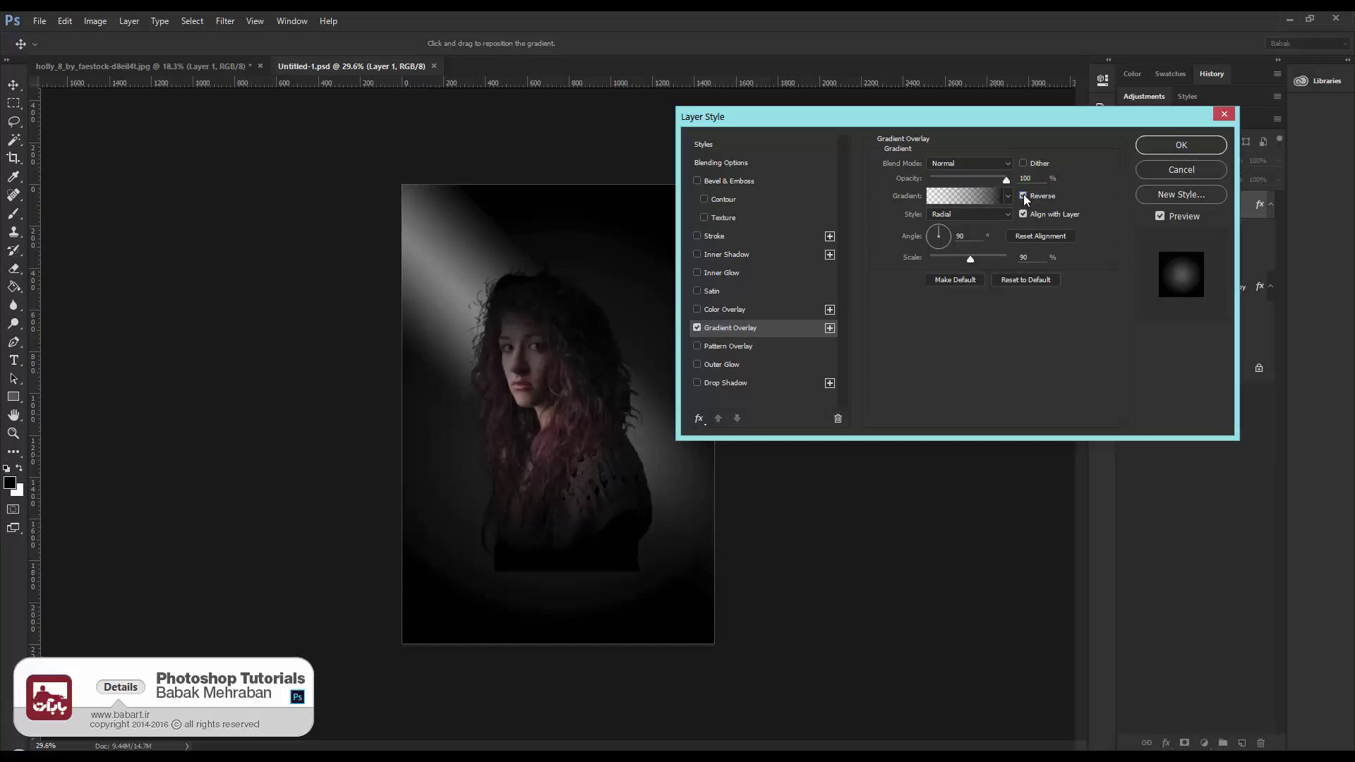
left_click(1025, 196)
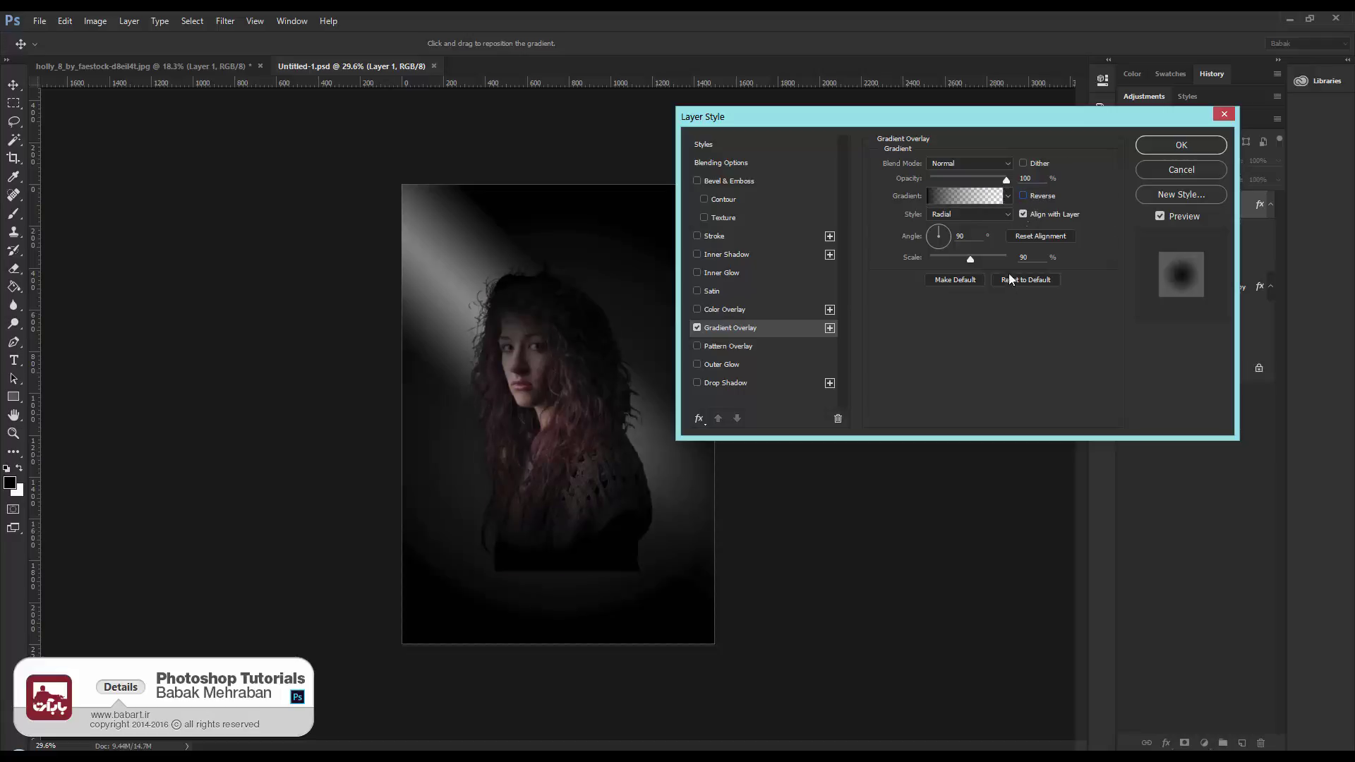
Change the gradient overlay's style to Linear, set its opacity to 92%, and apply the layer style to Layer 1
left_click(985, 216)
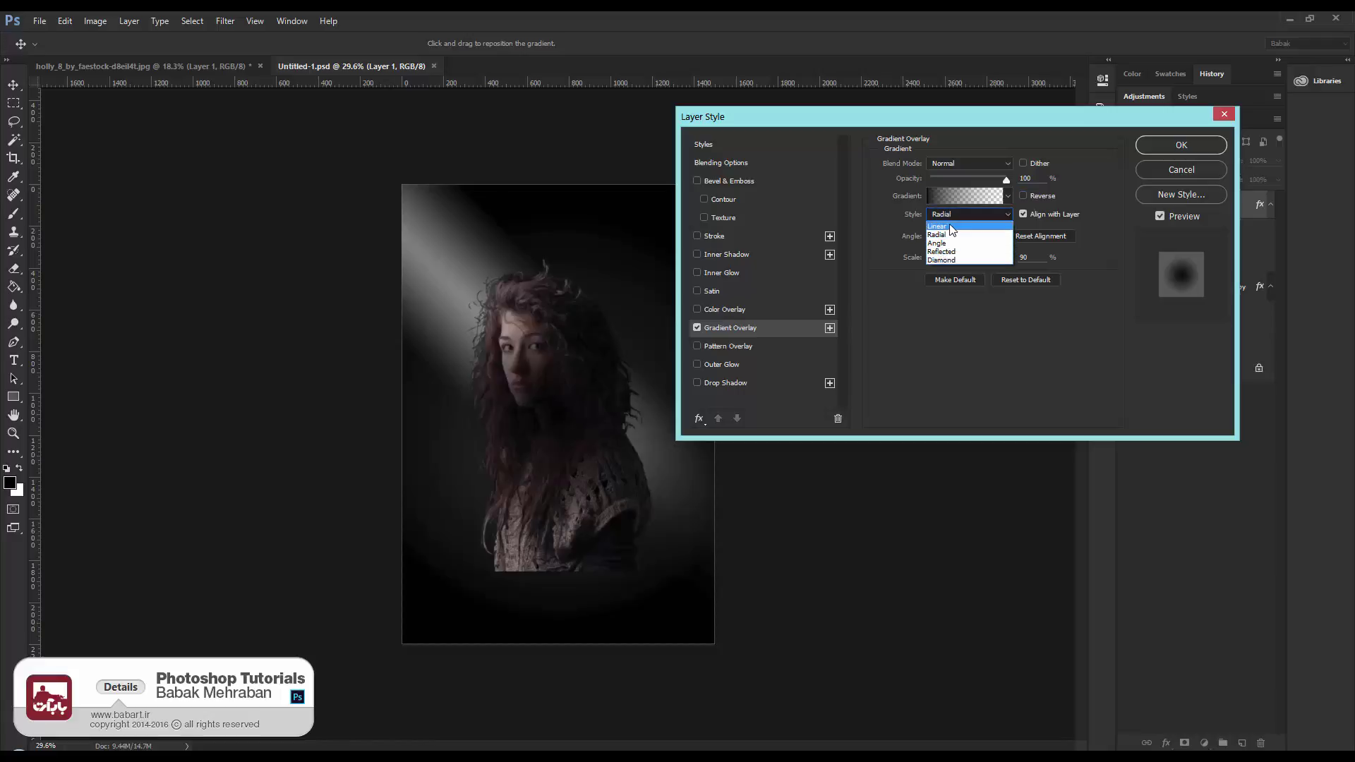
left_click(939, 226)
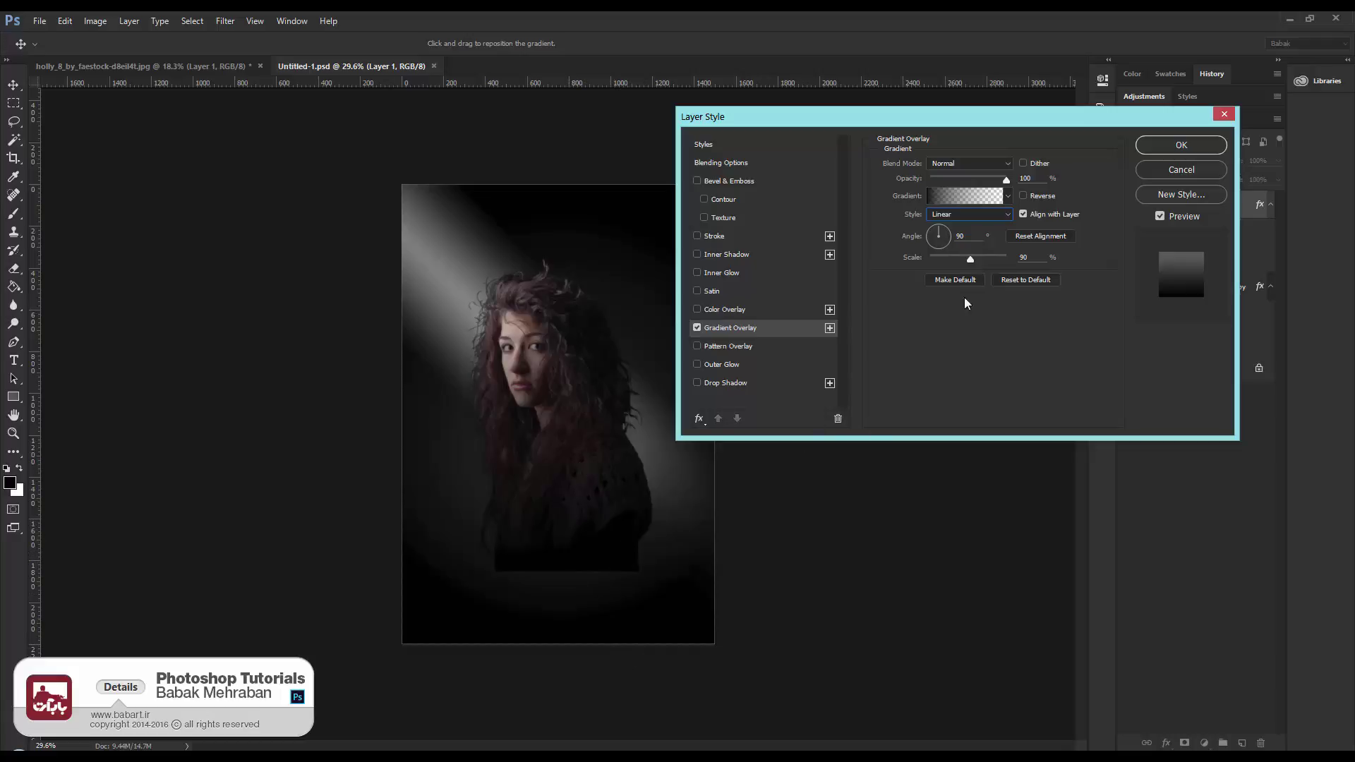
left_click_drag(1007, 181, 1000, 181)
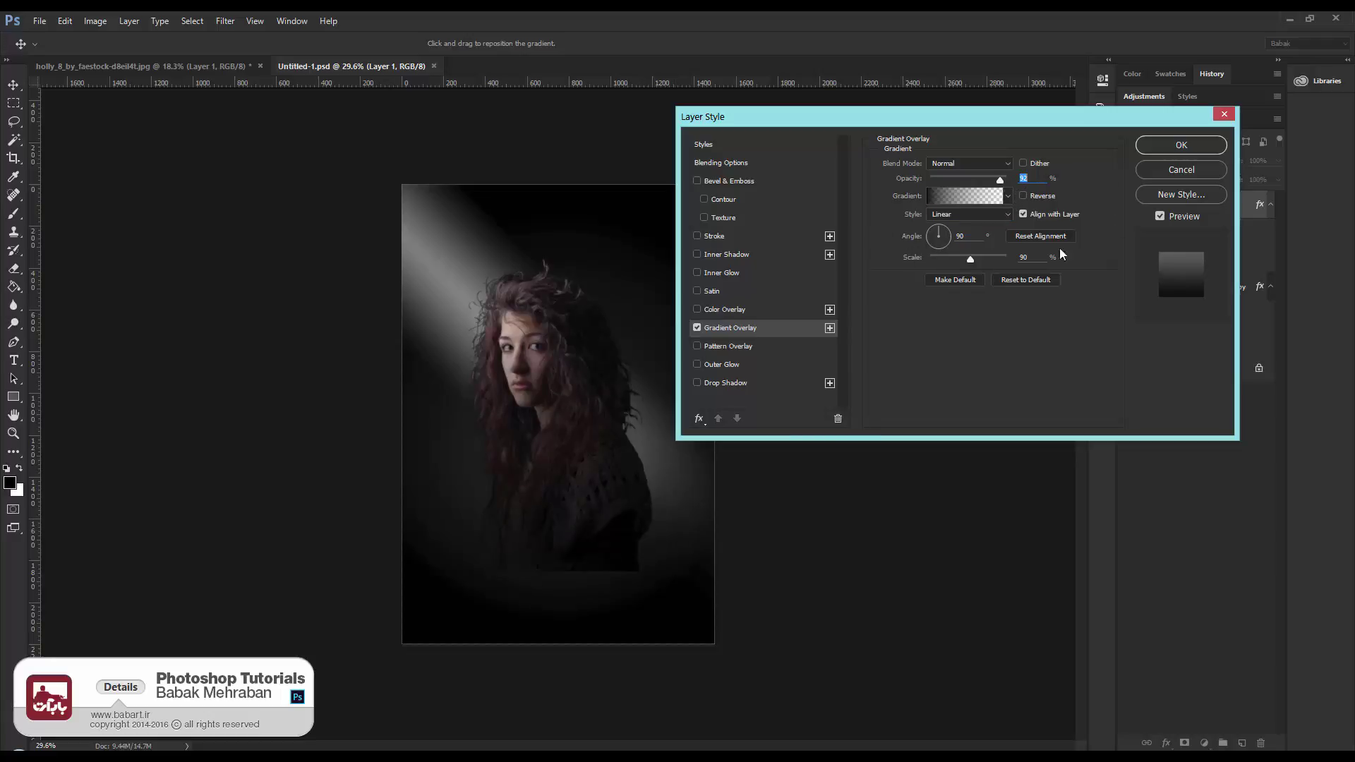
left_click(1181, 145)
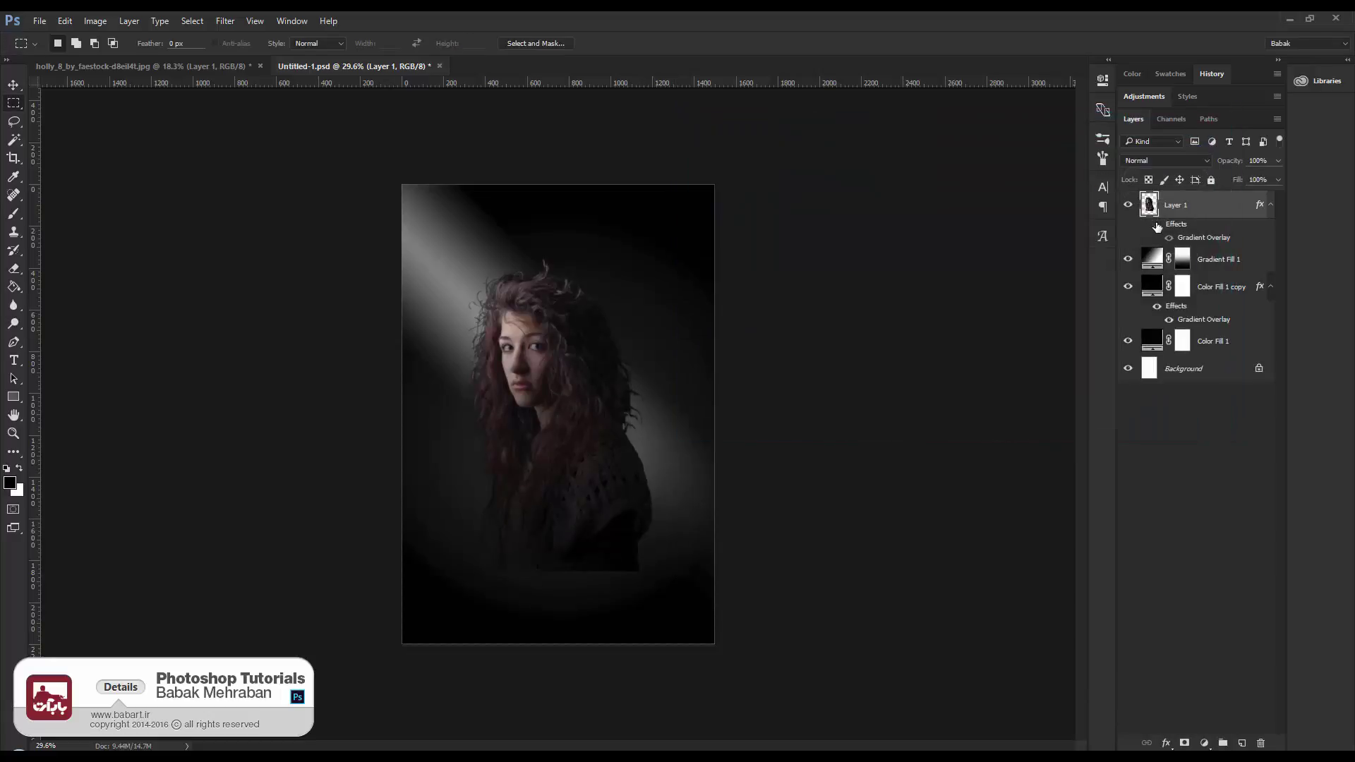
Compare Layer 1 with its effects off and on, and shift its linear gradient overlay downward so the dark fade sits lower on the woman
left_click(1157, 224)
left_click(1157, 225)
double_click(1196, 237)
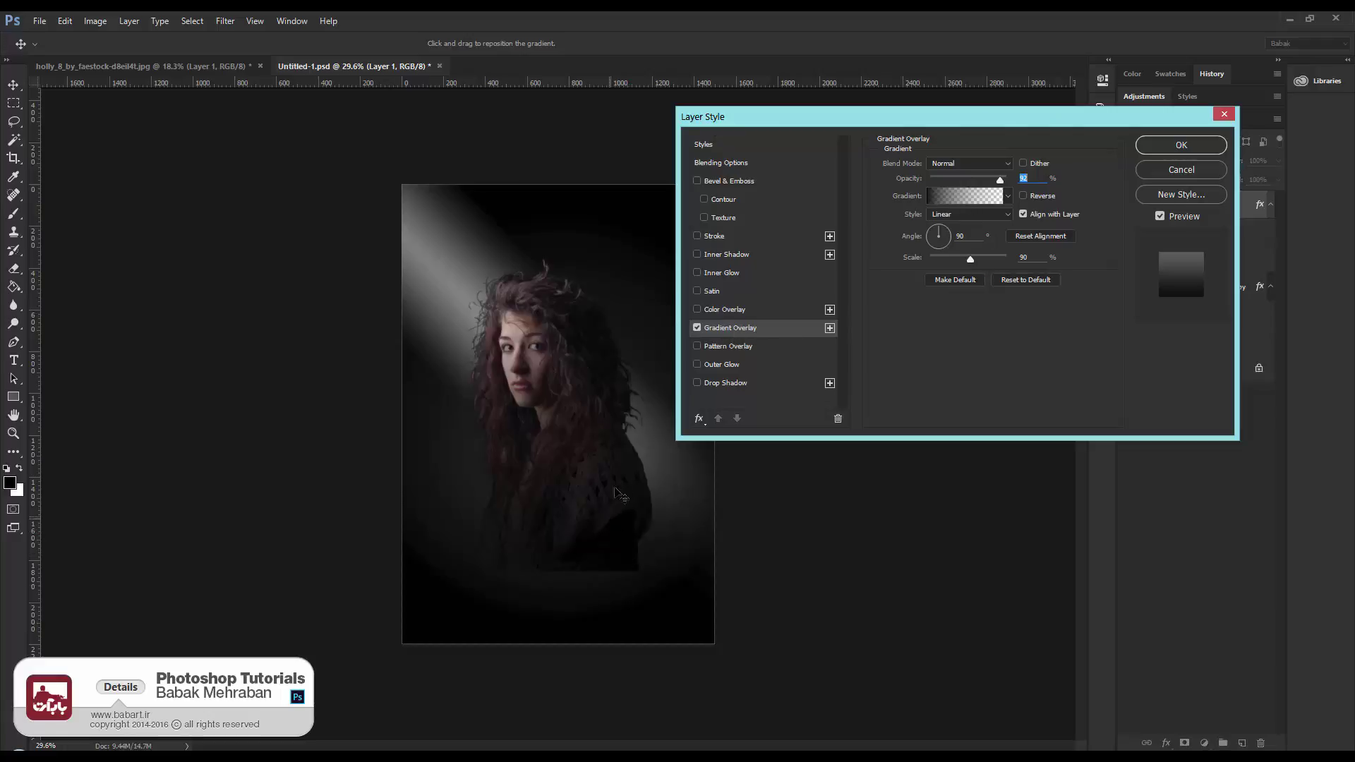
left_click_drag(623, 494, 684, 536)
left_click(1177, 146)
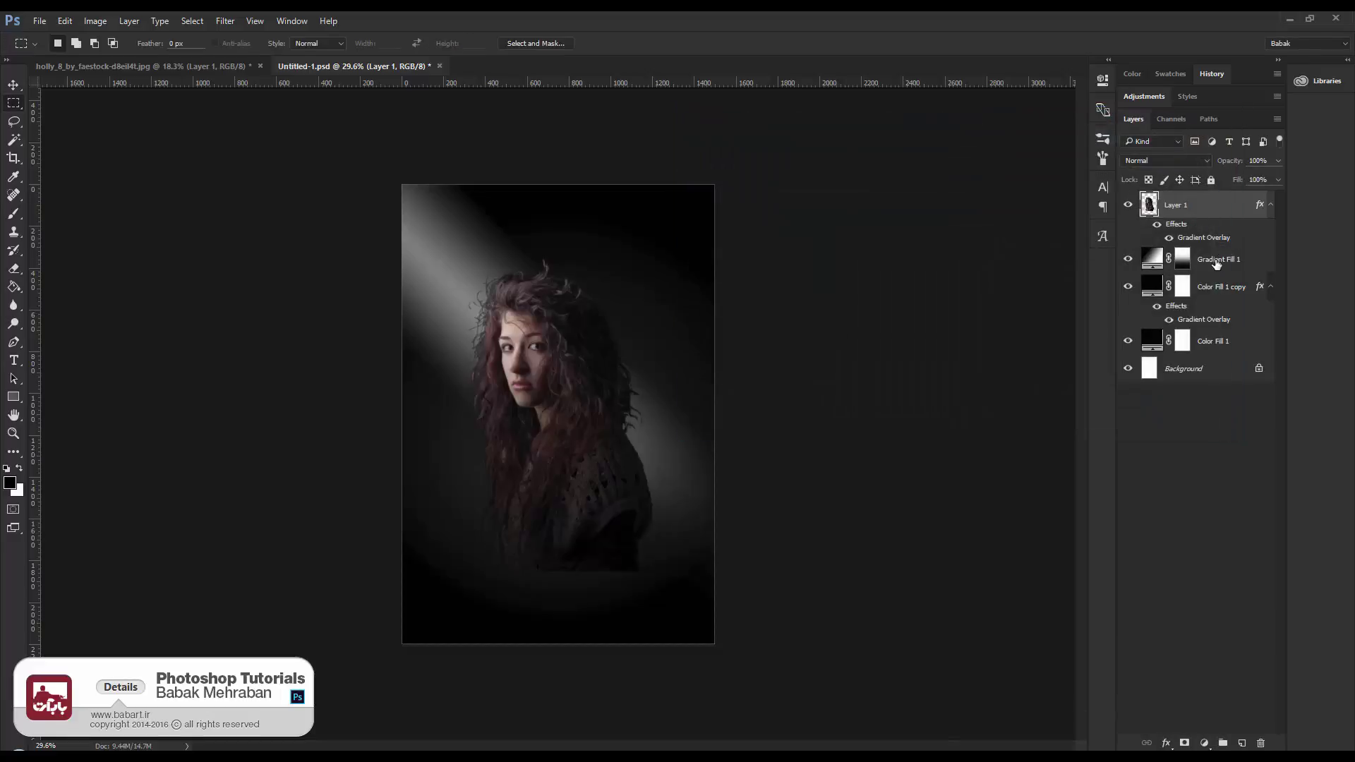
Lower the Gradient Fill 1 layer's opacity to 27% to soften the diagonal light behind the woman
left_click(1219, 260)
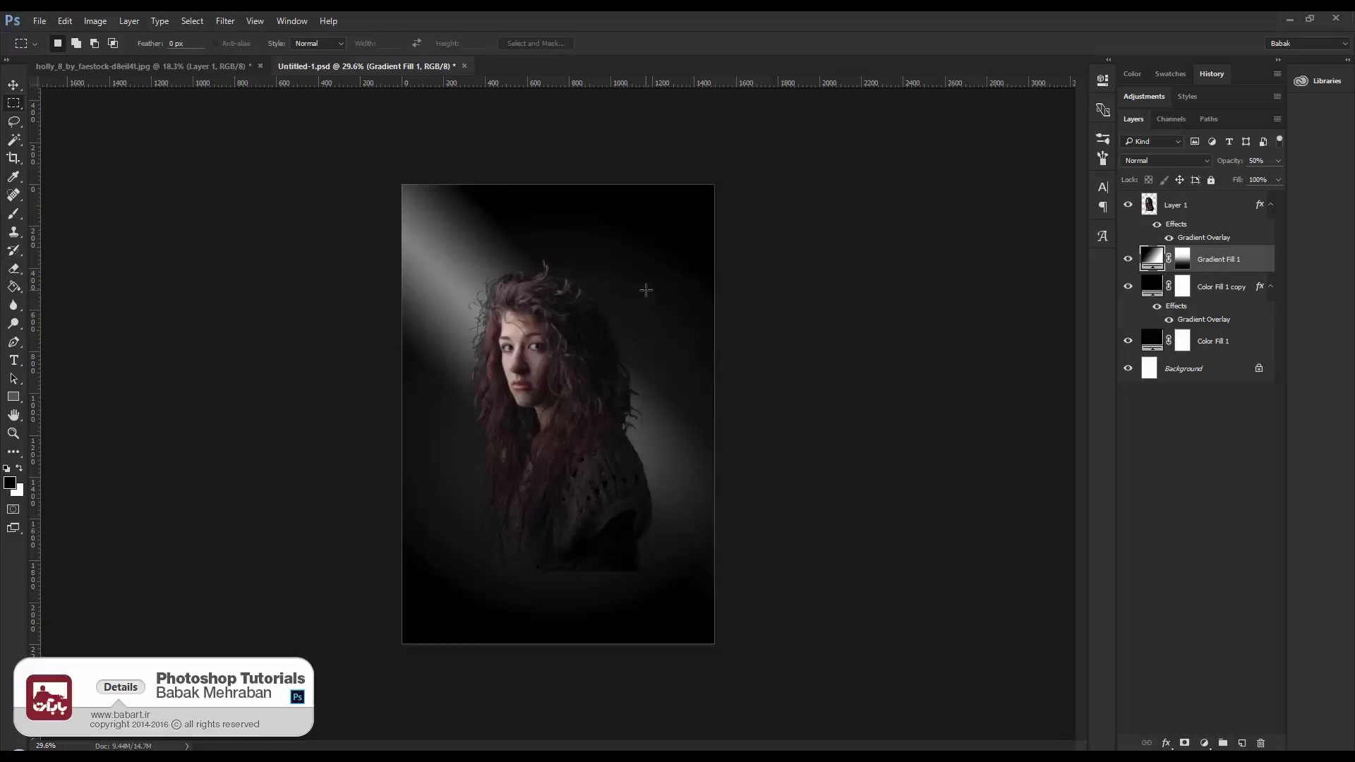
left_click(1213, 285)
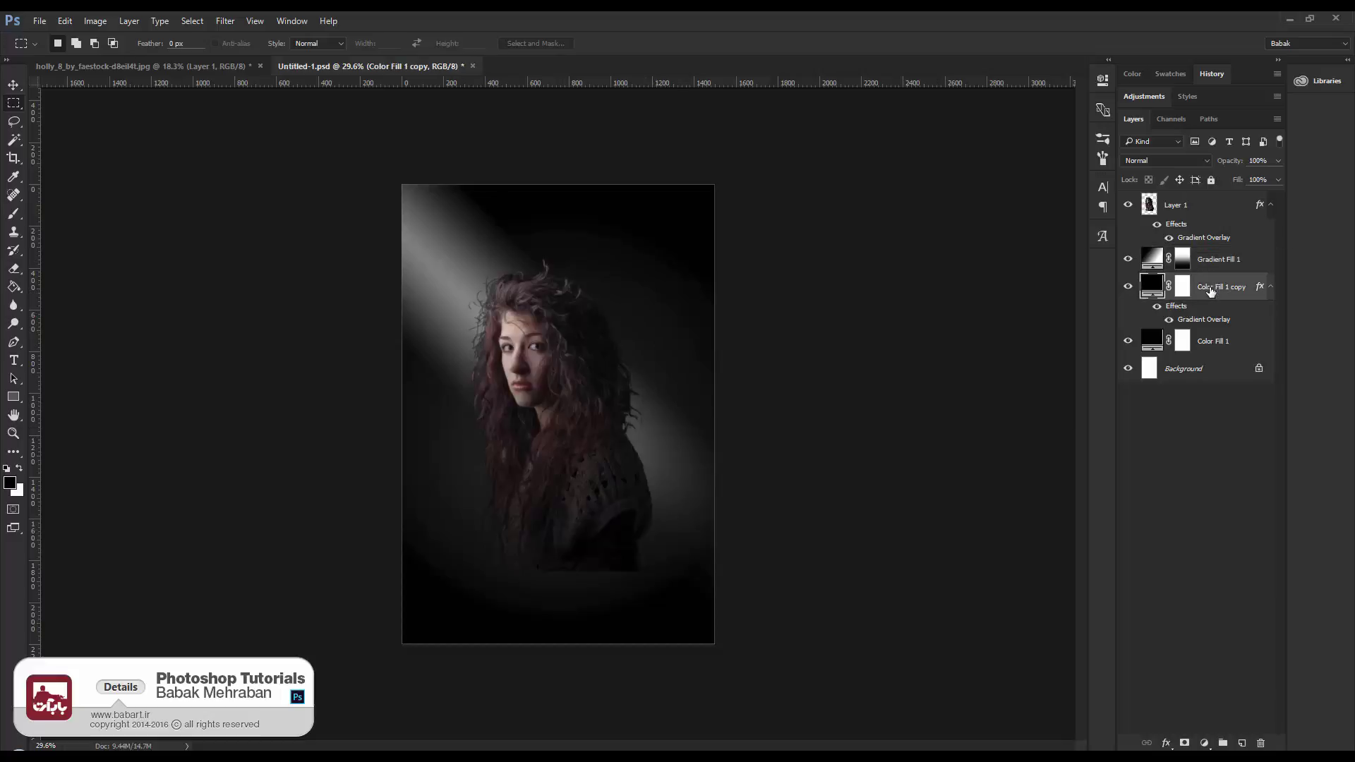
left_click(1212, 261)
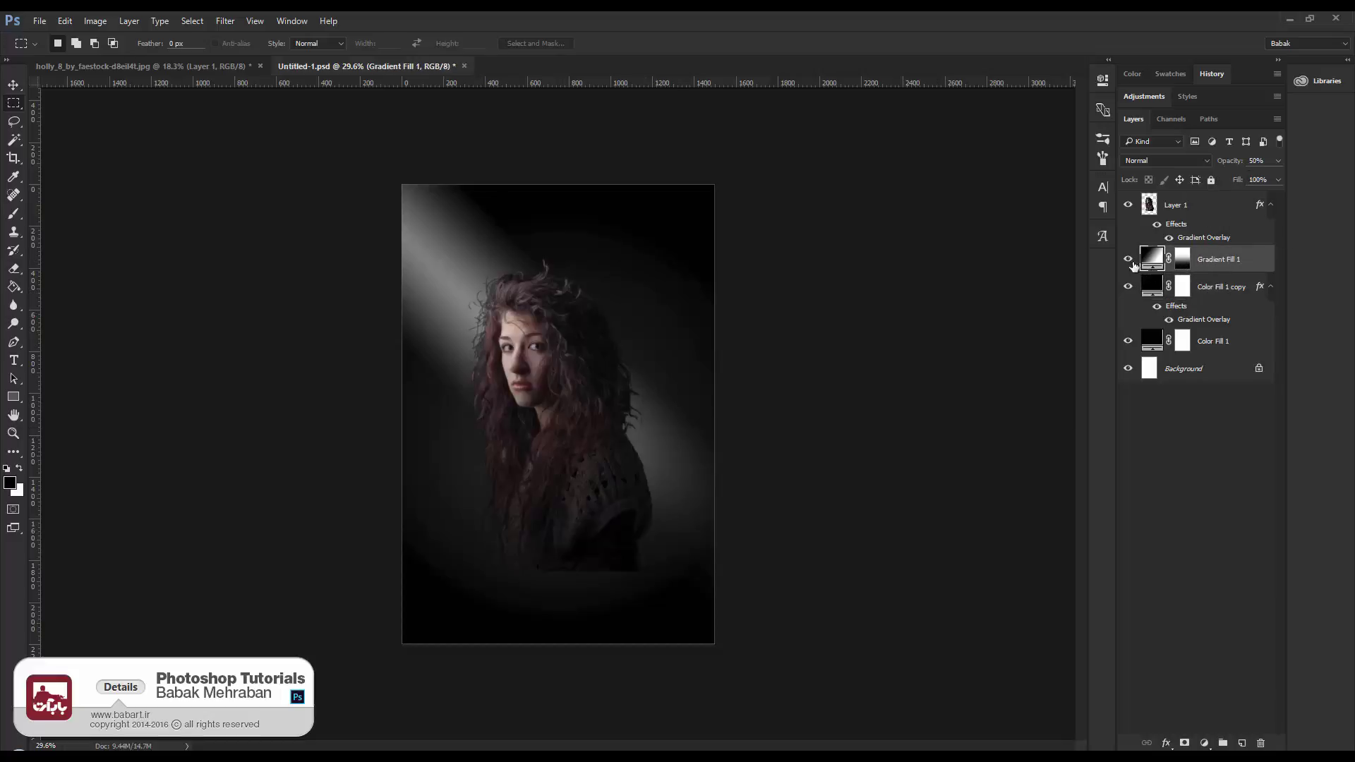
left_click(1248, 160)
type("30")
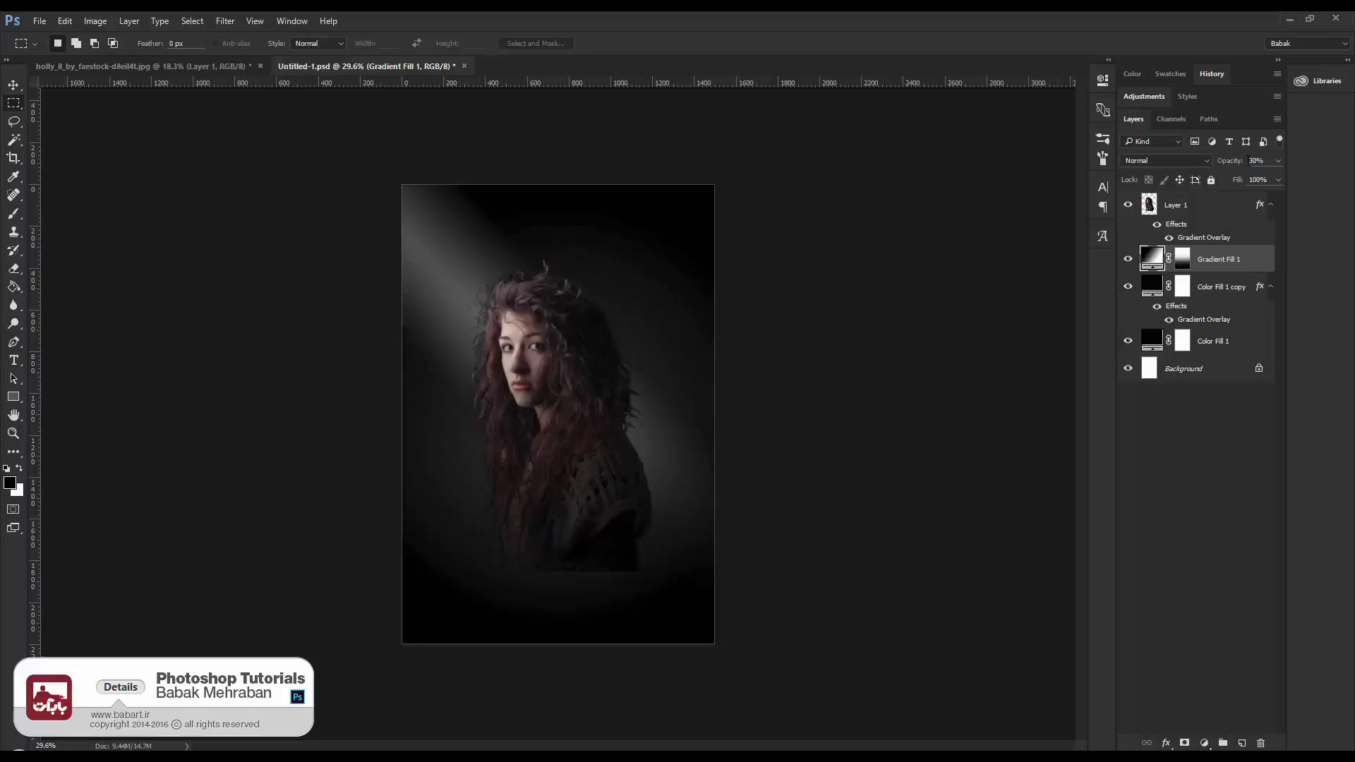
left_click_drag(1235, 167, 1222, 163)
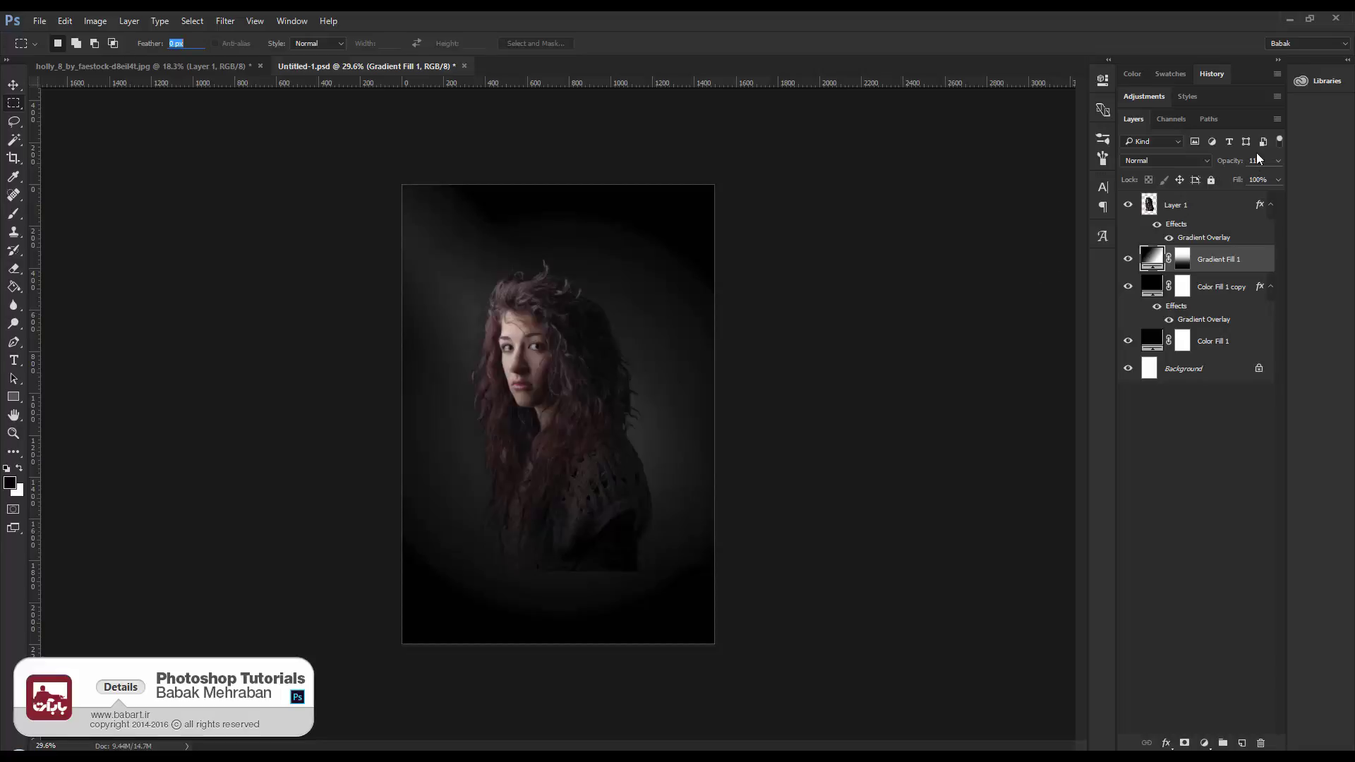
left_click_drag(1231, 160, 1244, 158)
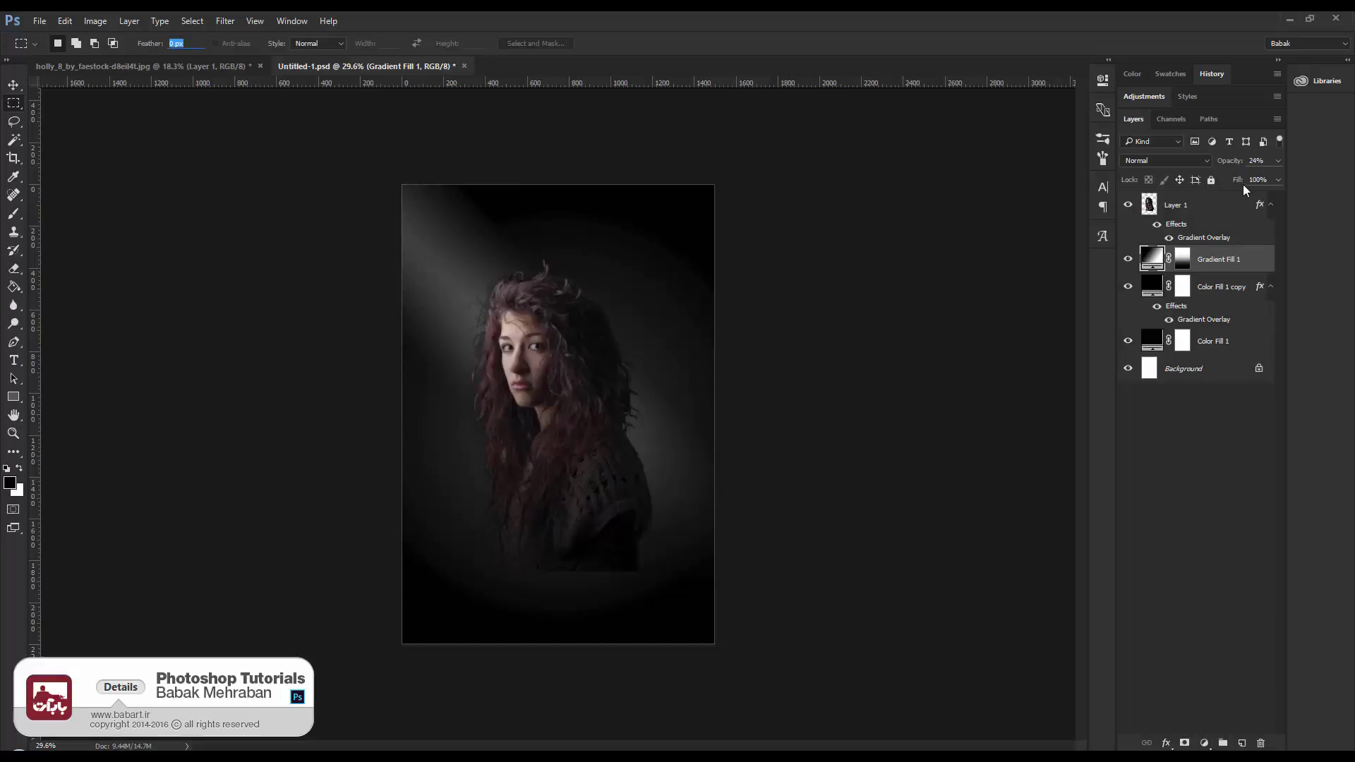
left_click_drag(1234, 166, 1234, 164)
Target the Gradient Fill 1 mask and set up a soft black Brush with 0% hardness and 29% opacity
left_click(1182, 259)
left_click(13, 213)
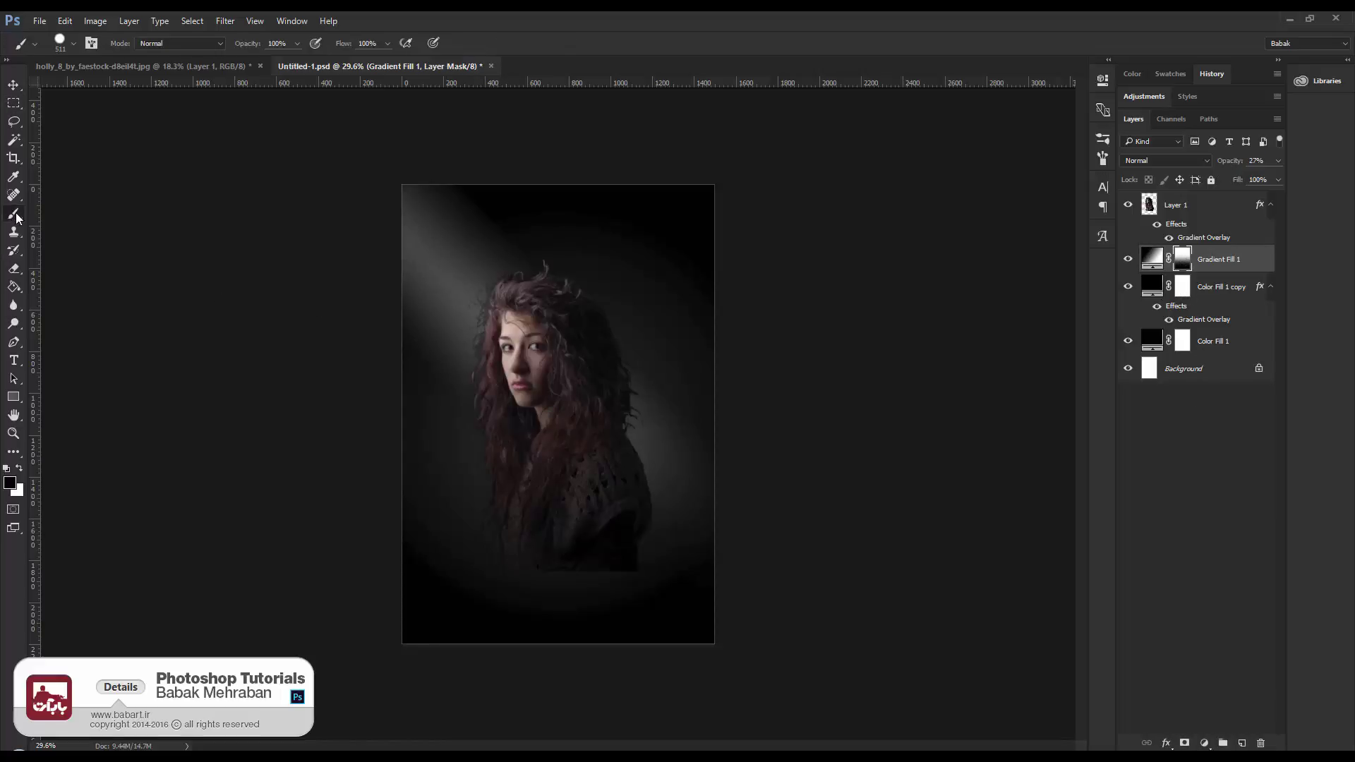
right_click(663, 399)
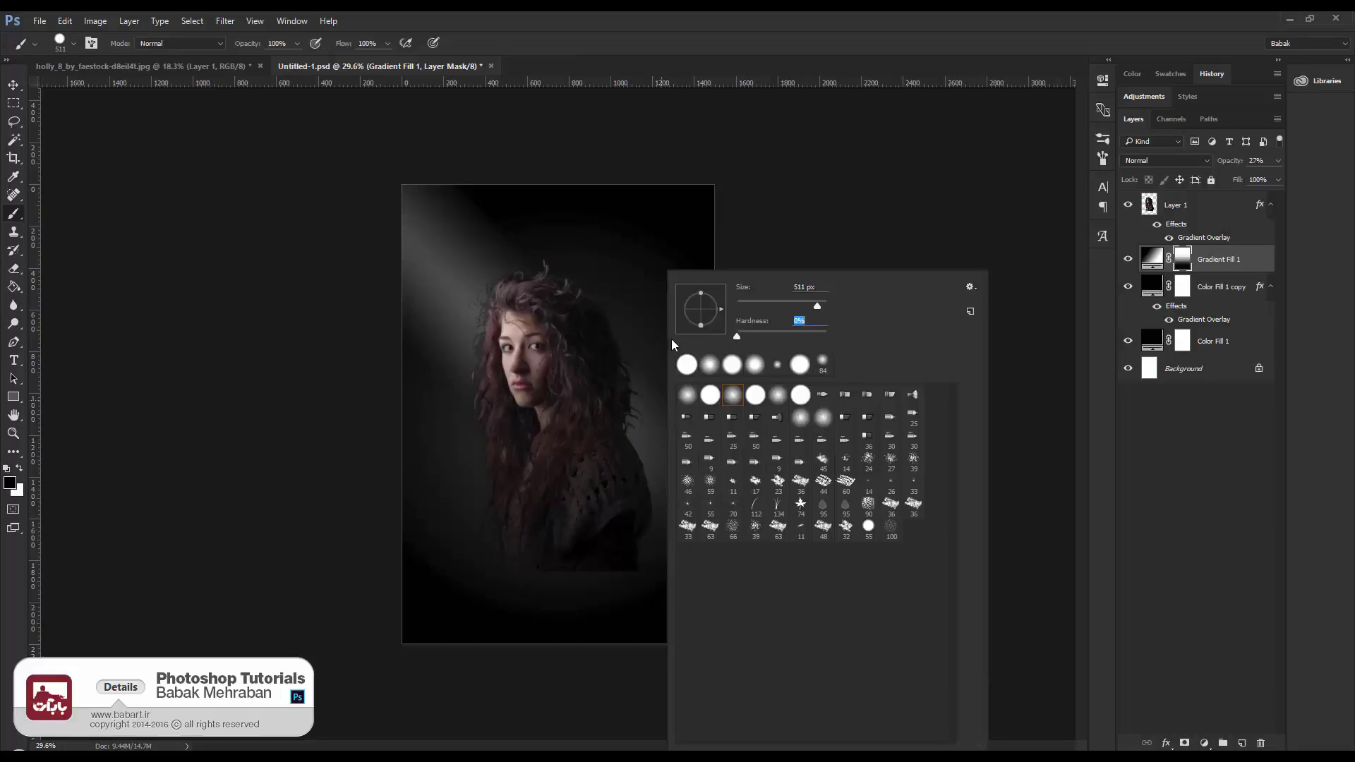
left_click_drag(818, 305, 816, 306)
left_click_drag(247, 45, 201, 48)
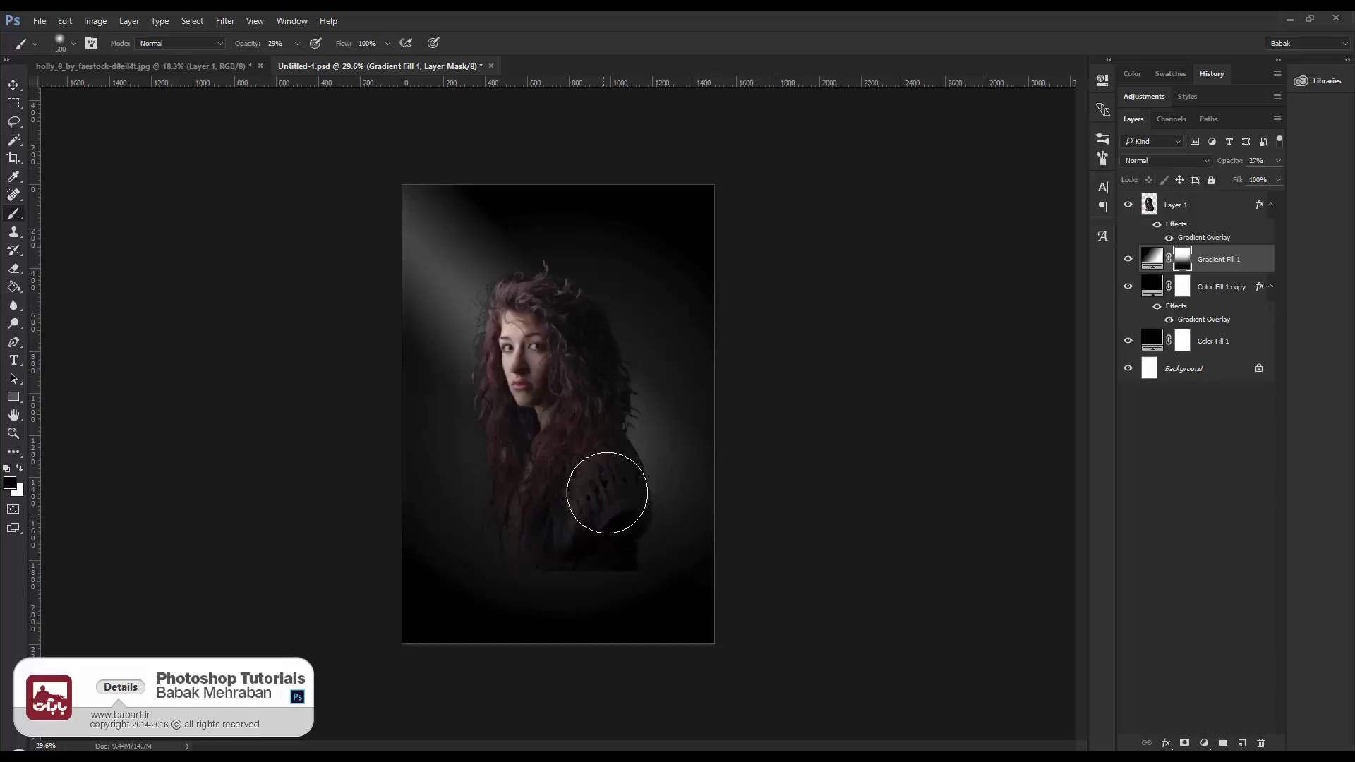
Paint the Gradient Fill 1 mask around the woman and lower right with a 1600 px brush to dim the light, and save
key("bracketright")
key("bracketright")
key("bracketright")
key("bracketright")
key("bracketright")
key("bracketright")
key("bracketright")
key("bracketright")
key("bracketright")
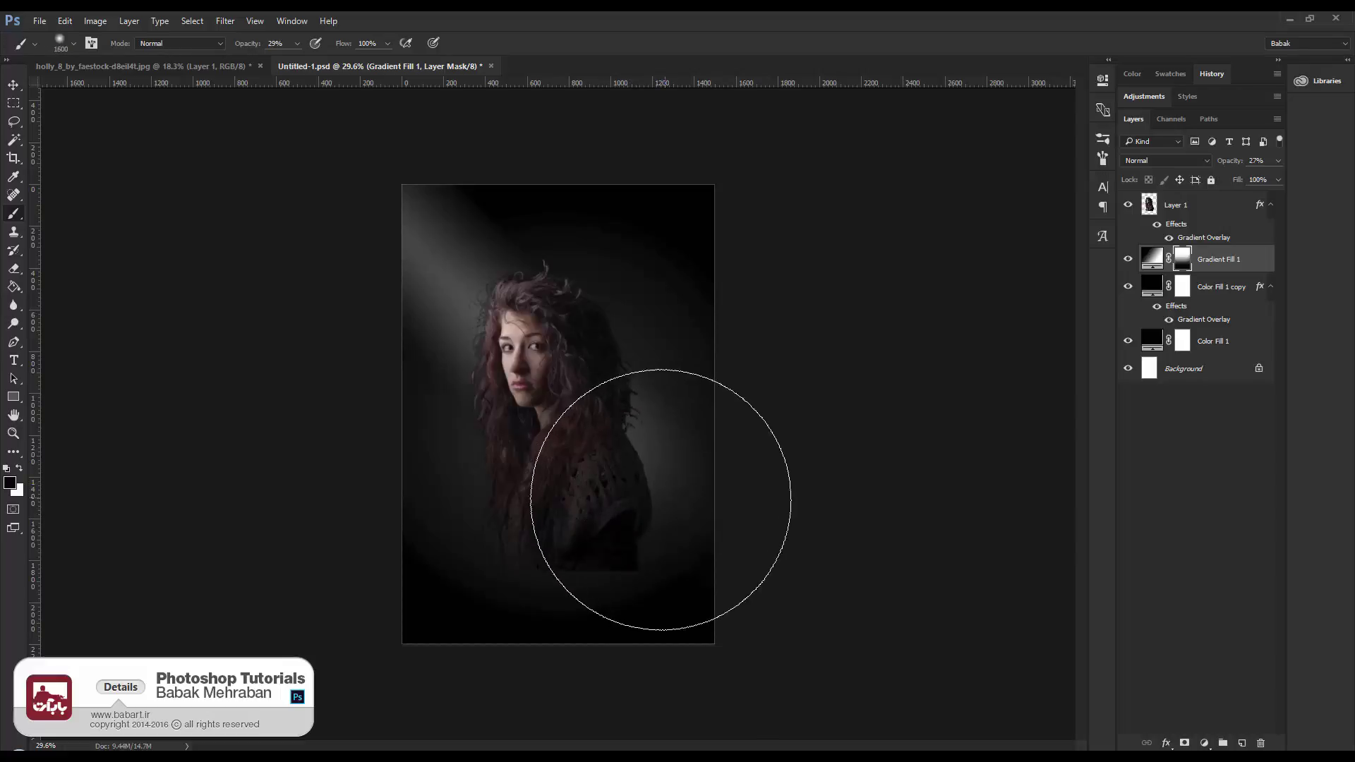
mouse_move(536, 367)
left_mouse_down()
mouse_move(578, 491)
mouse_move(593, 465)
mouse_move(532, 334)
mouse_move(593, 333)
mouse_move(547, 415)
mouse_move(490, 457)
mouse_move(585, 617)
mouse_move(702, 629)
left_mouse_up()
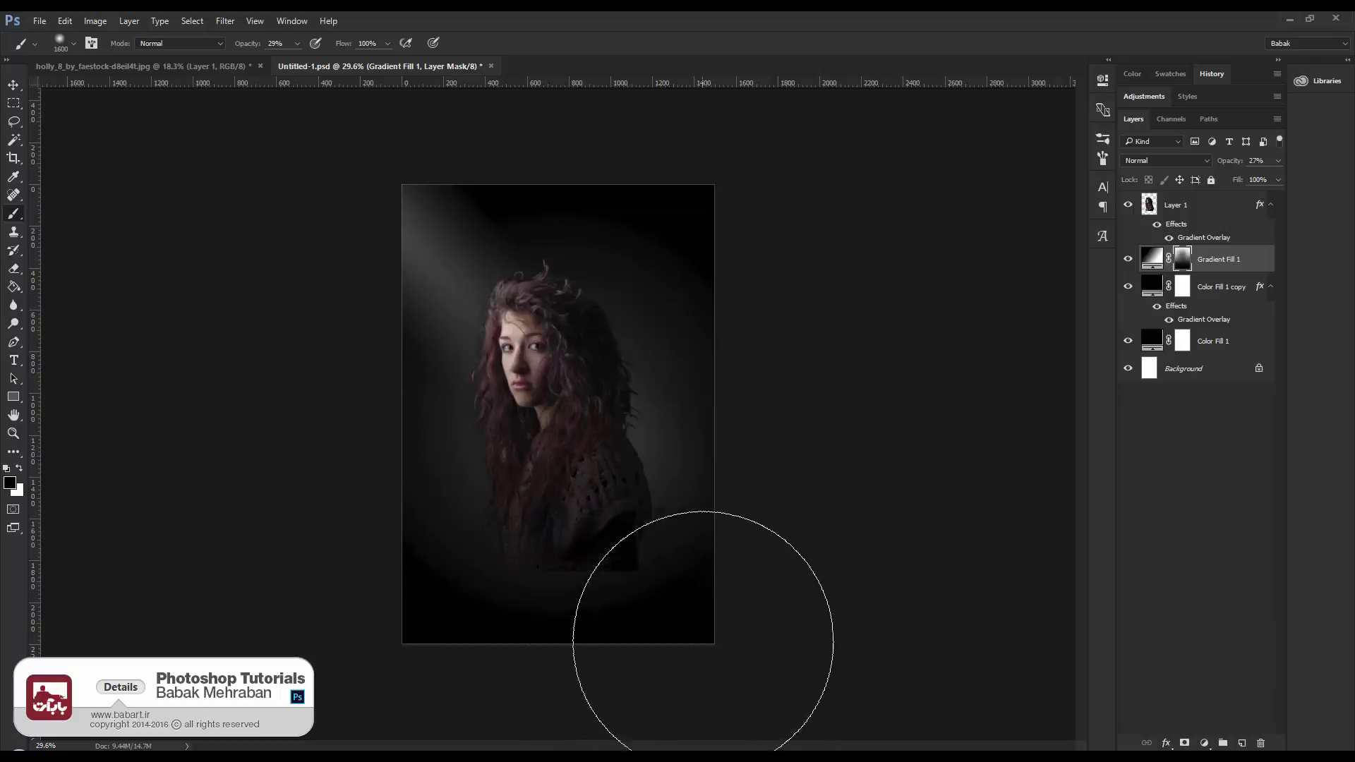
key("ctrl+minus")
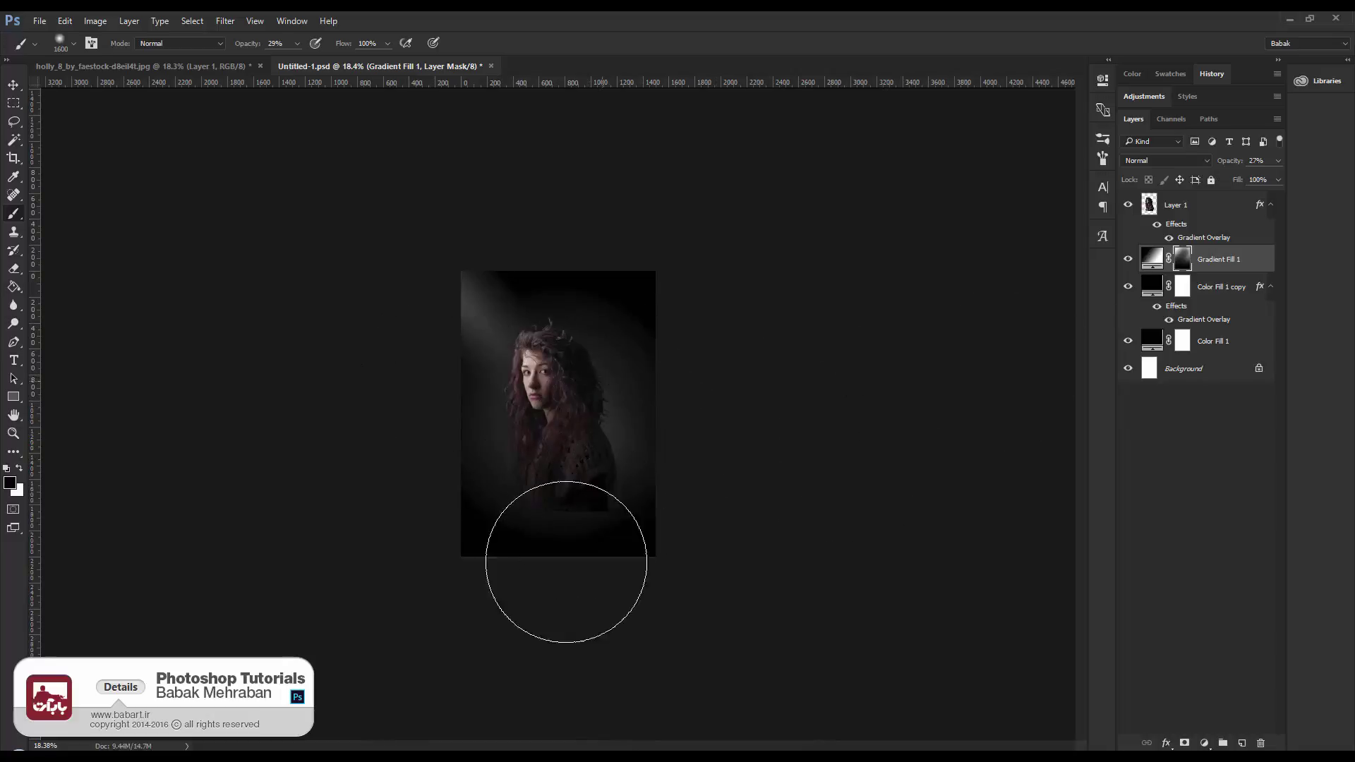
key("ctrl+s")
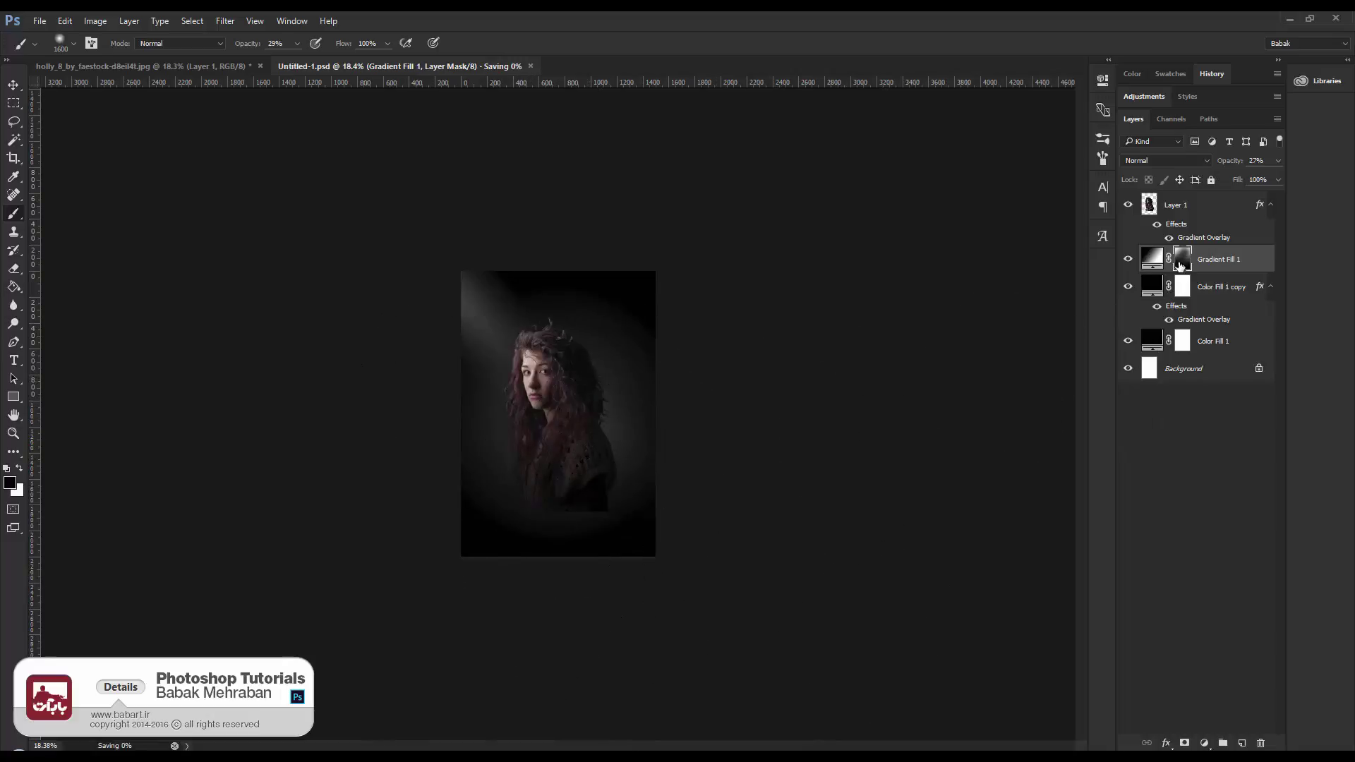
key("0")
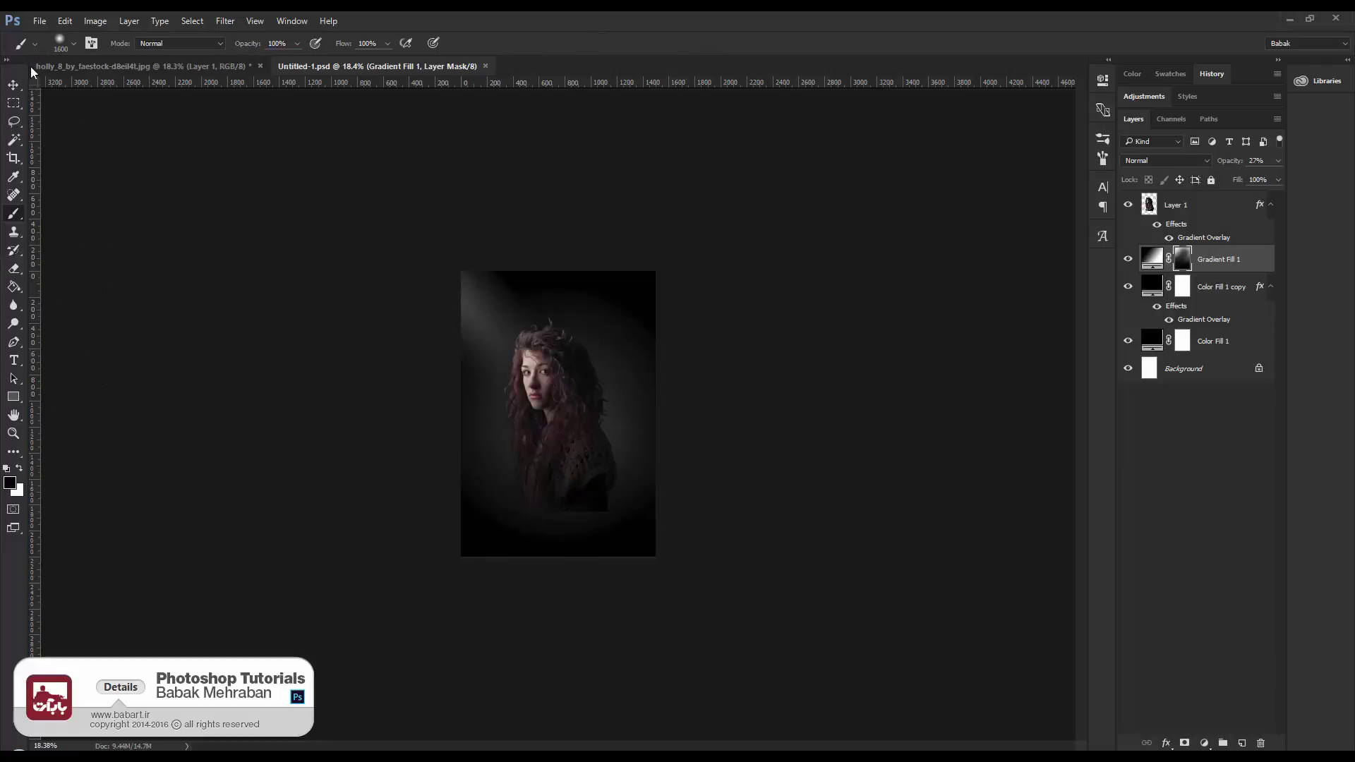
Inspect the woman's edges up close and compare the image with Layer 1 hidden and shown
key("ctrl+plus")
key("ctrl+plus")
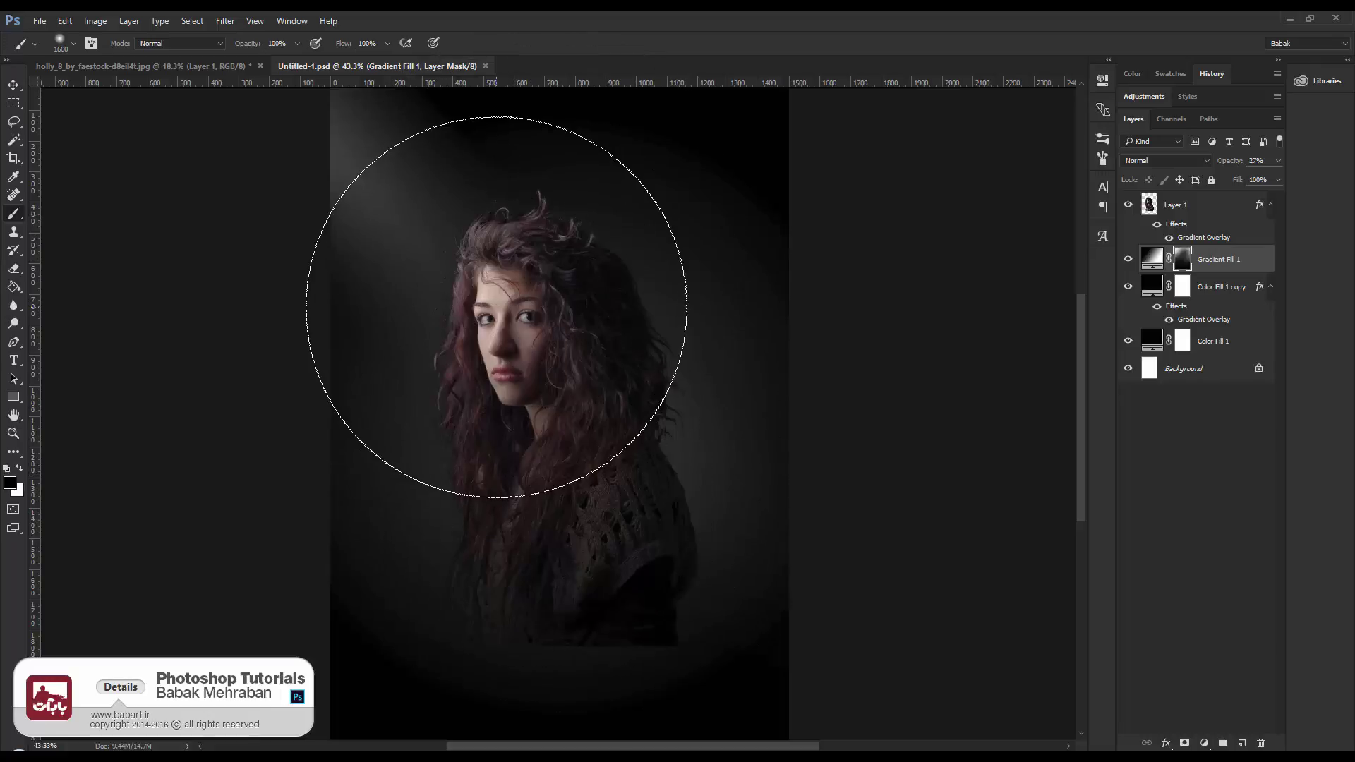
left_click(12, 86)
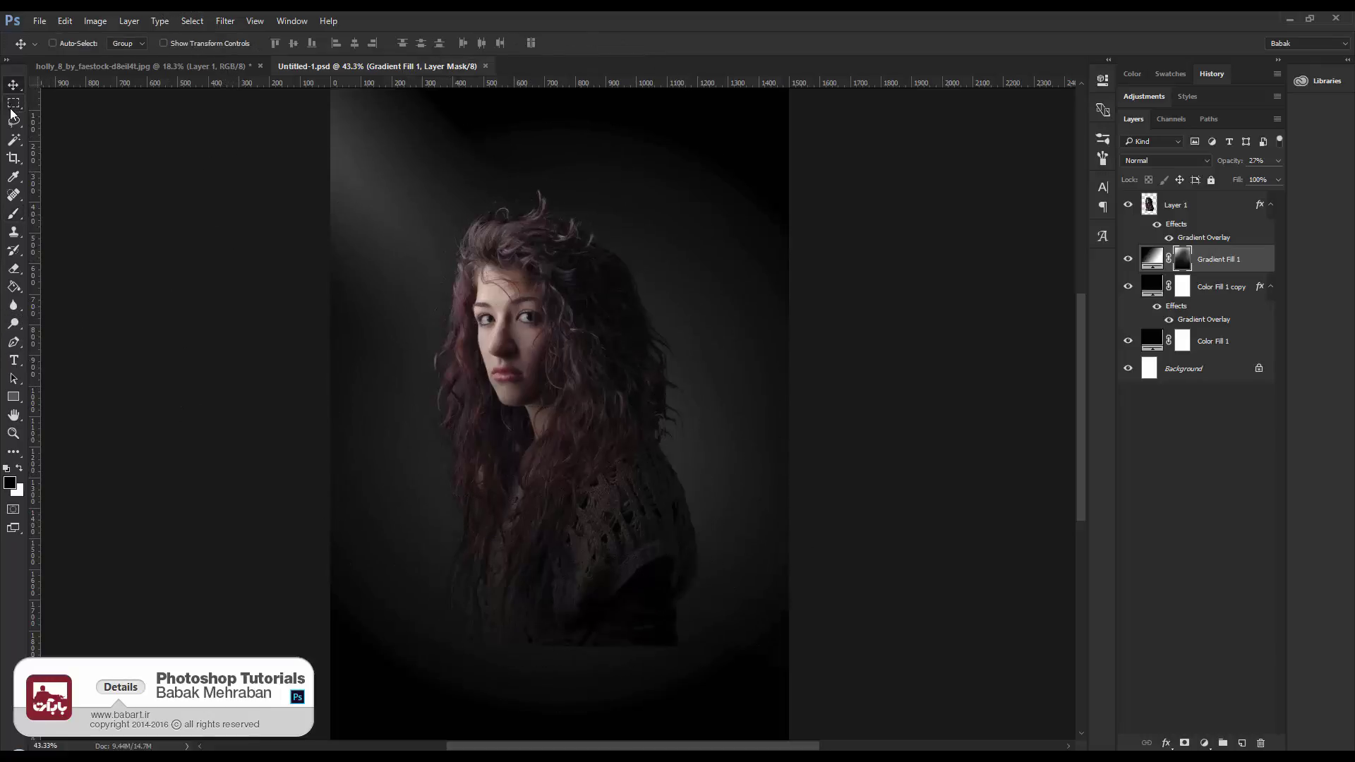
left_click(13, 121)
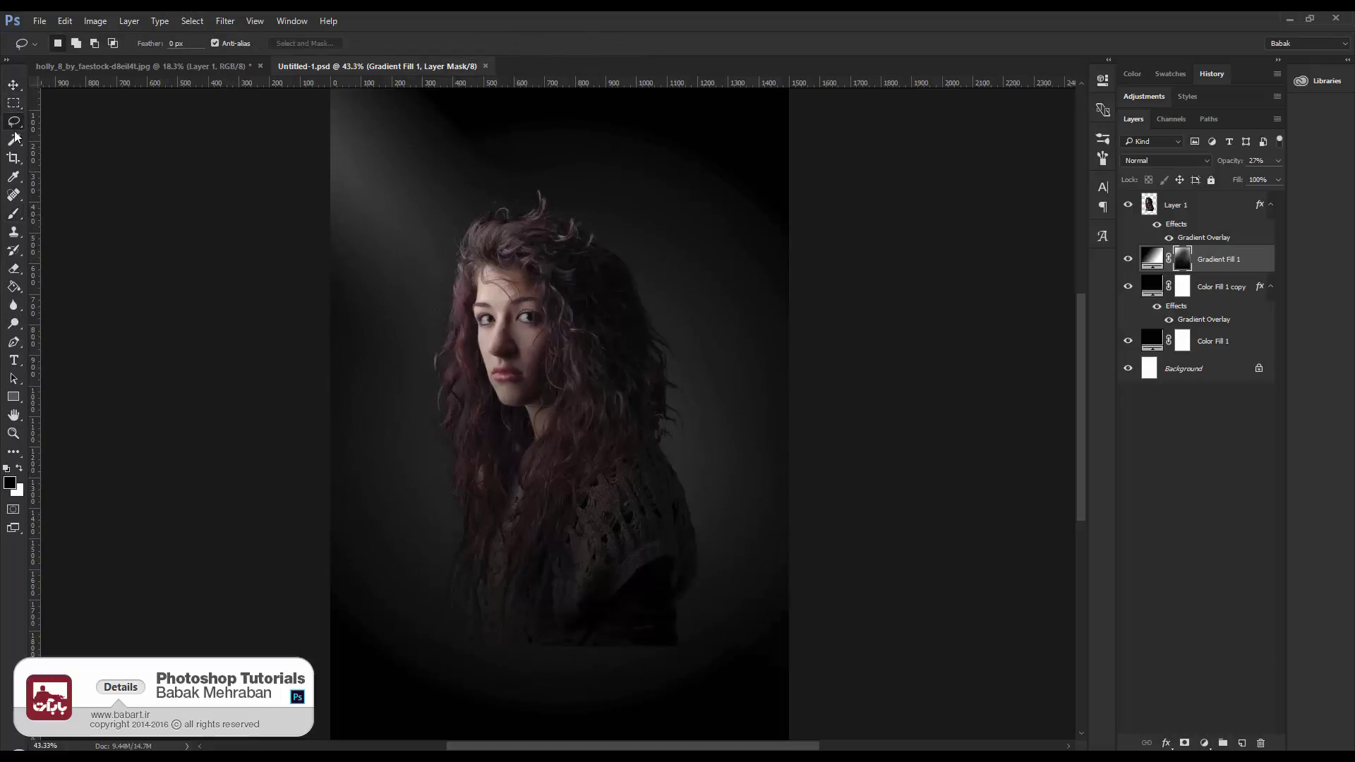
left_click(13, 85)
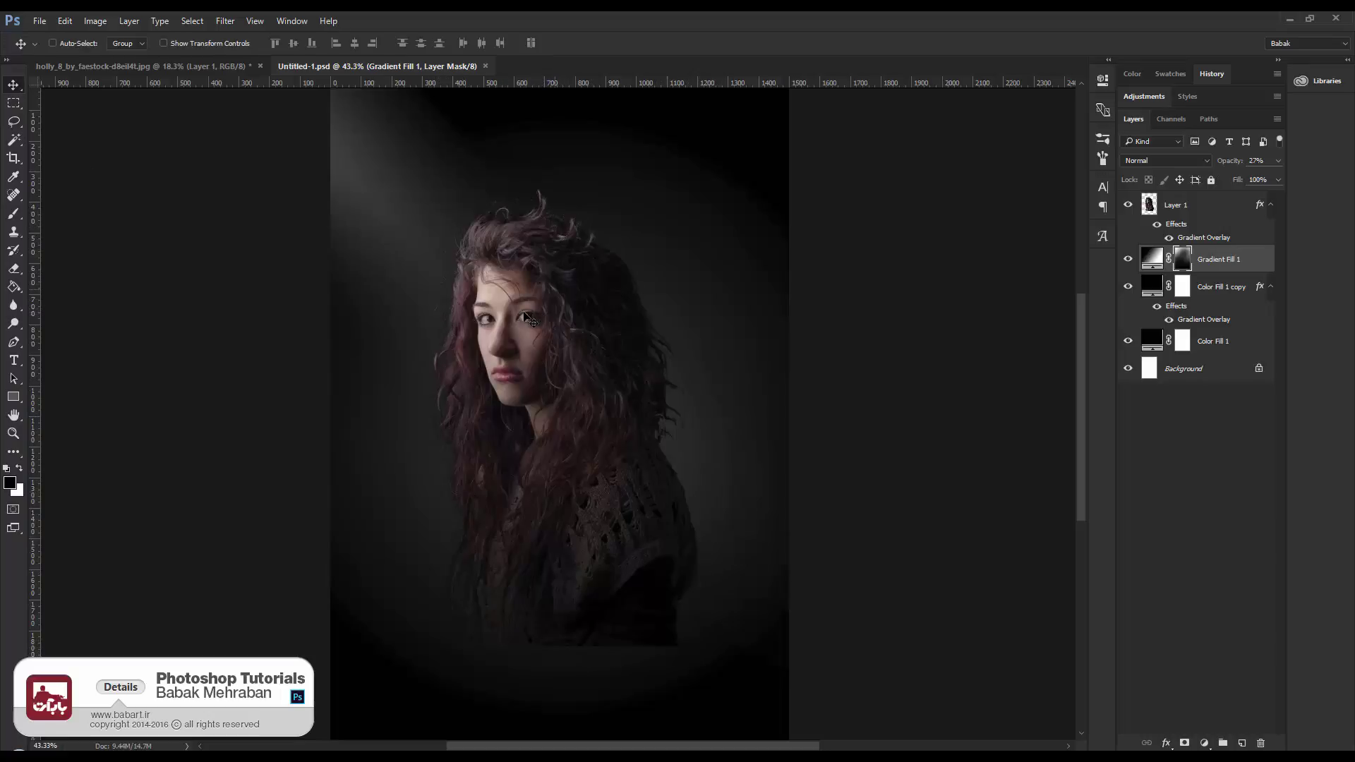
scroll(531, 314, "up", 4)
left_click_drag(575, 236, 582, 223)
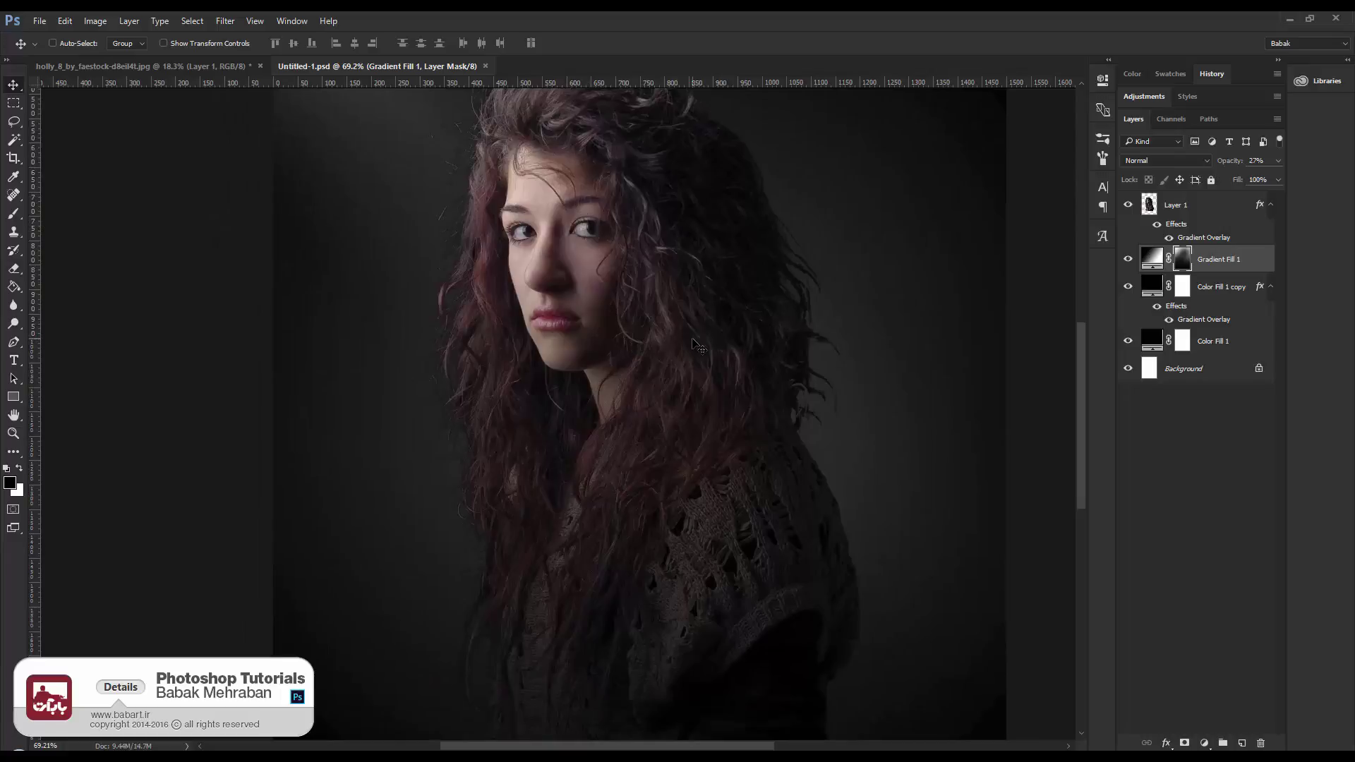
left_click(1129, 205)
left_click(1129, 205)
Collapse Layer 1's effects list, save the document, and load the woman's outline from Layer 1 as a selection
left_click(1214, 207)
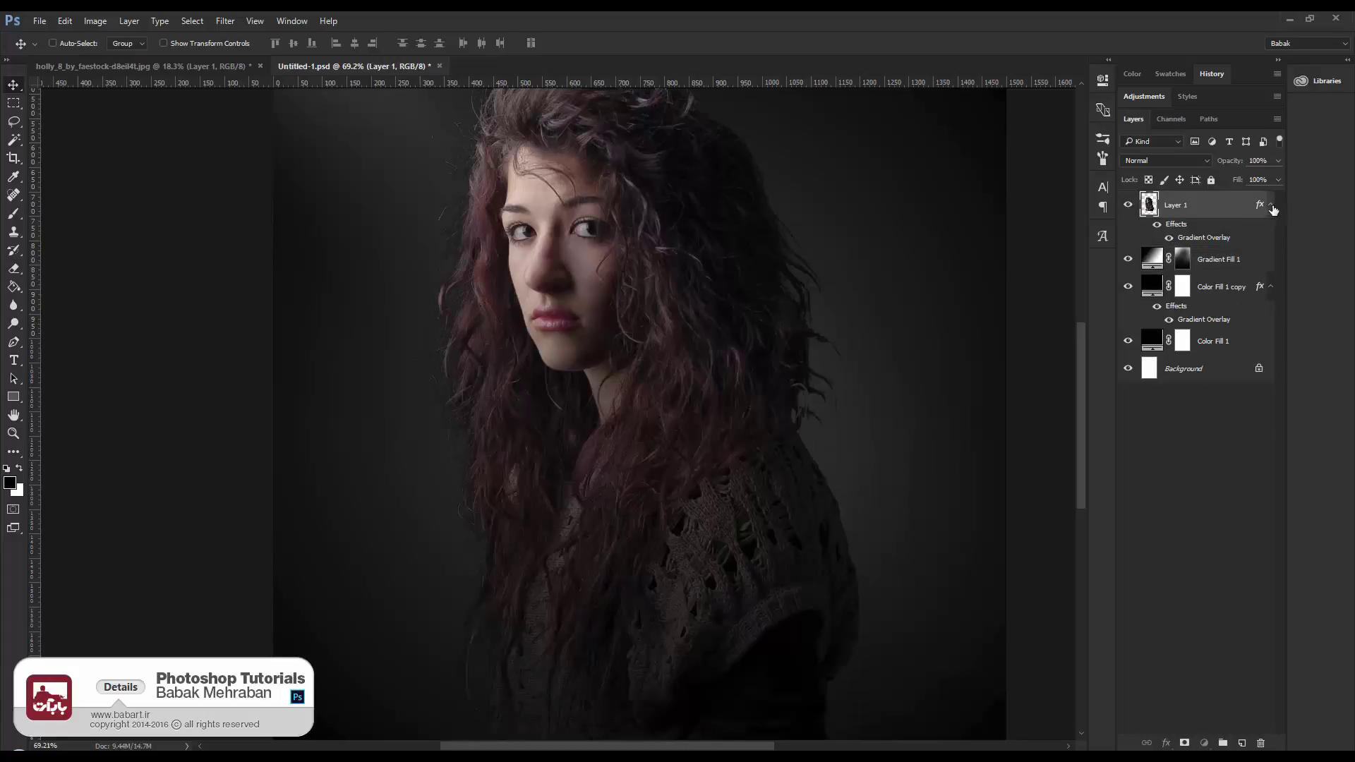
left_click(1272, 205)
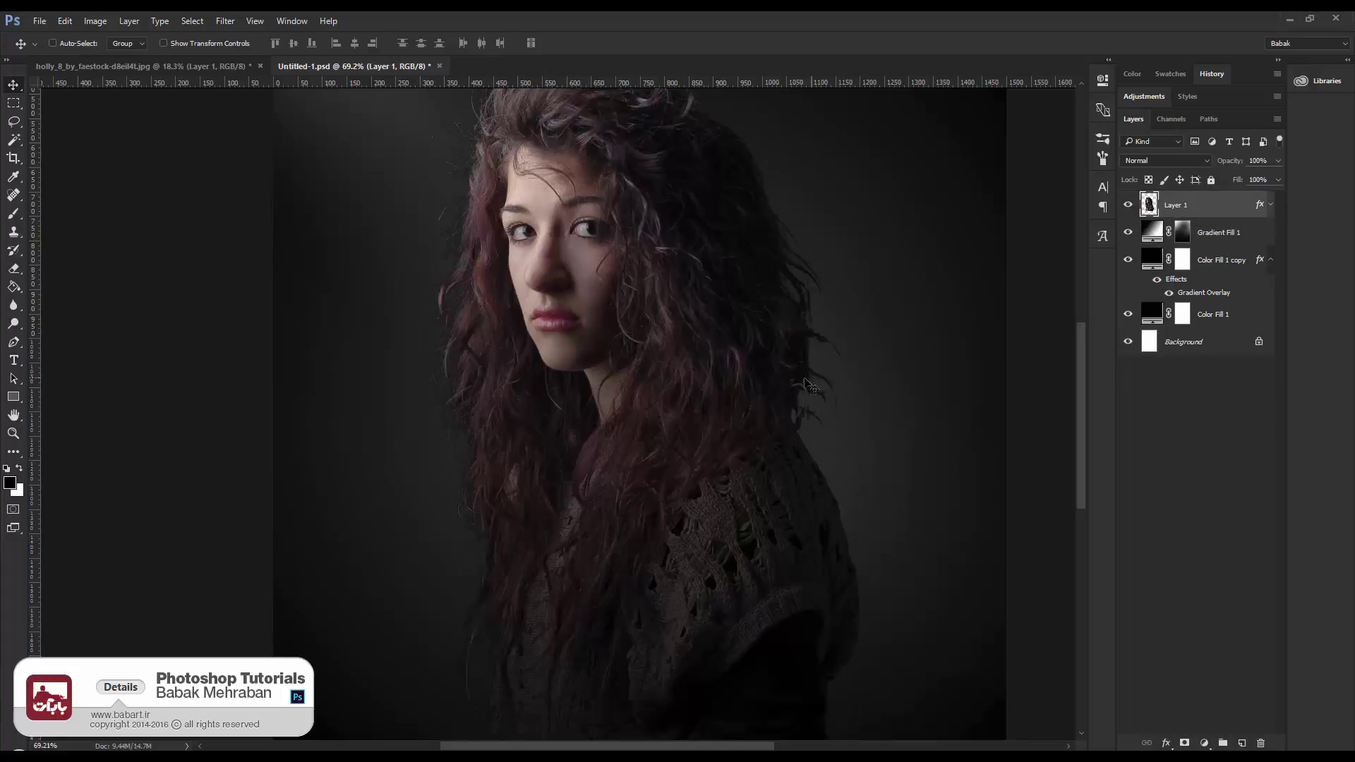
scroll(810, 386, "down", 2)
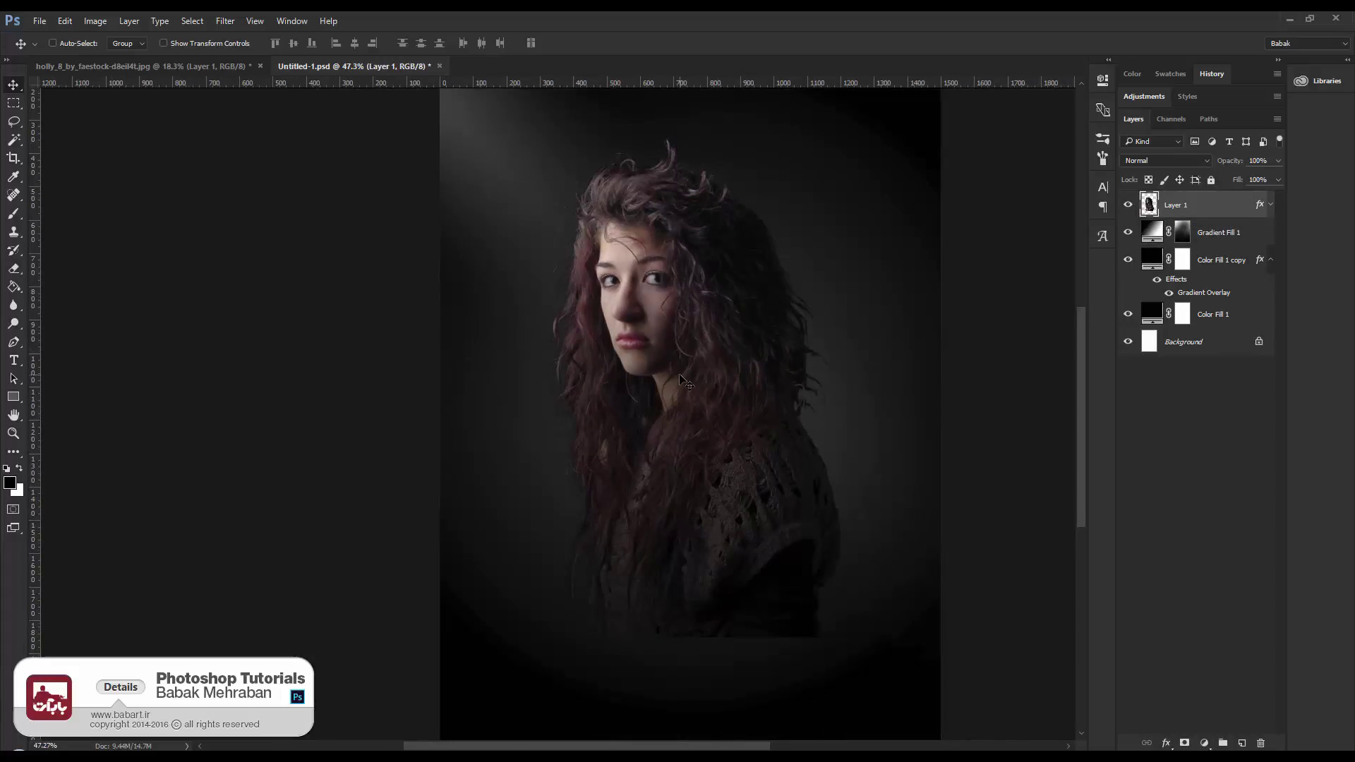
key("ctrl+s")
key("ctrl")
left_click(1149, 204, "ctrl")
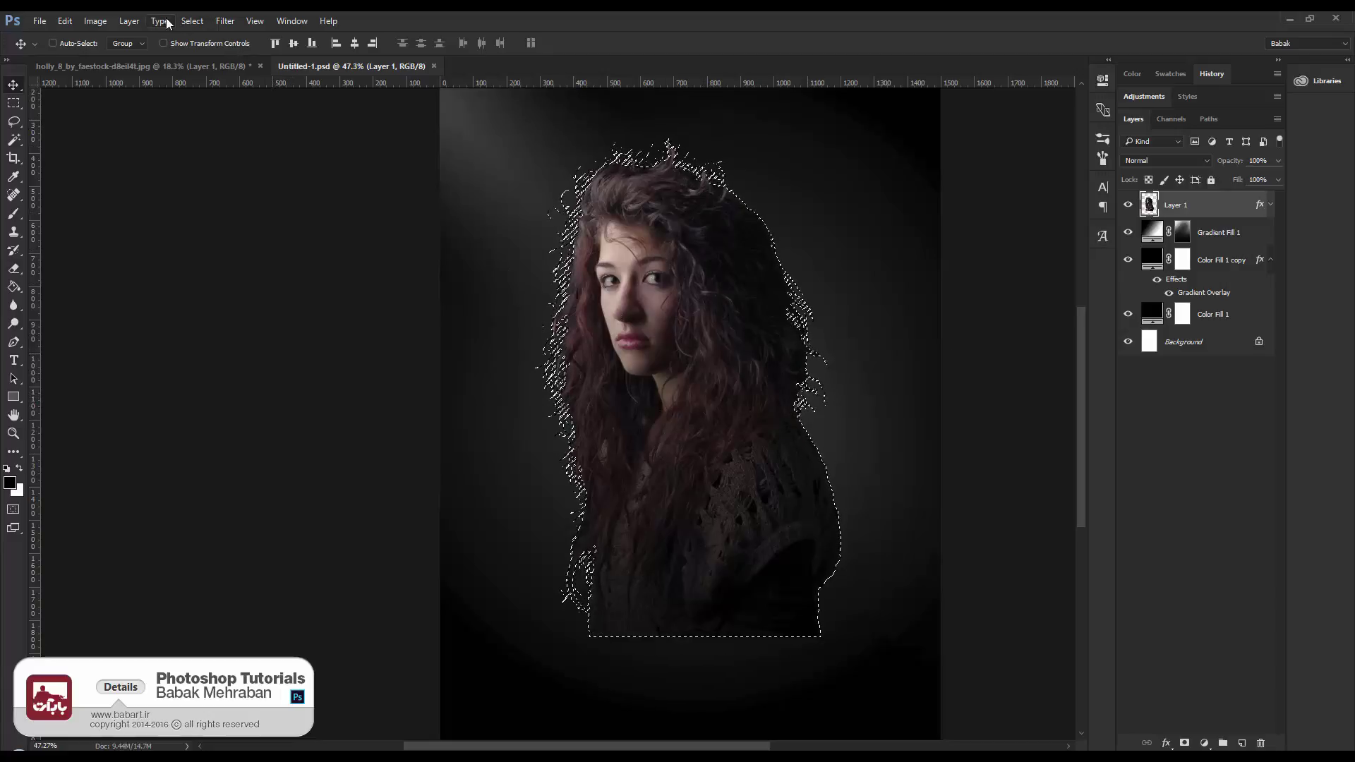
Try contracting the woman's selection by 50 pixels
left_click(192, 20)
mouse_move(221, 206)
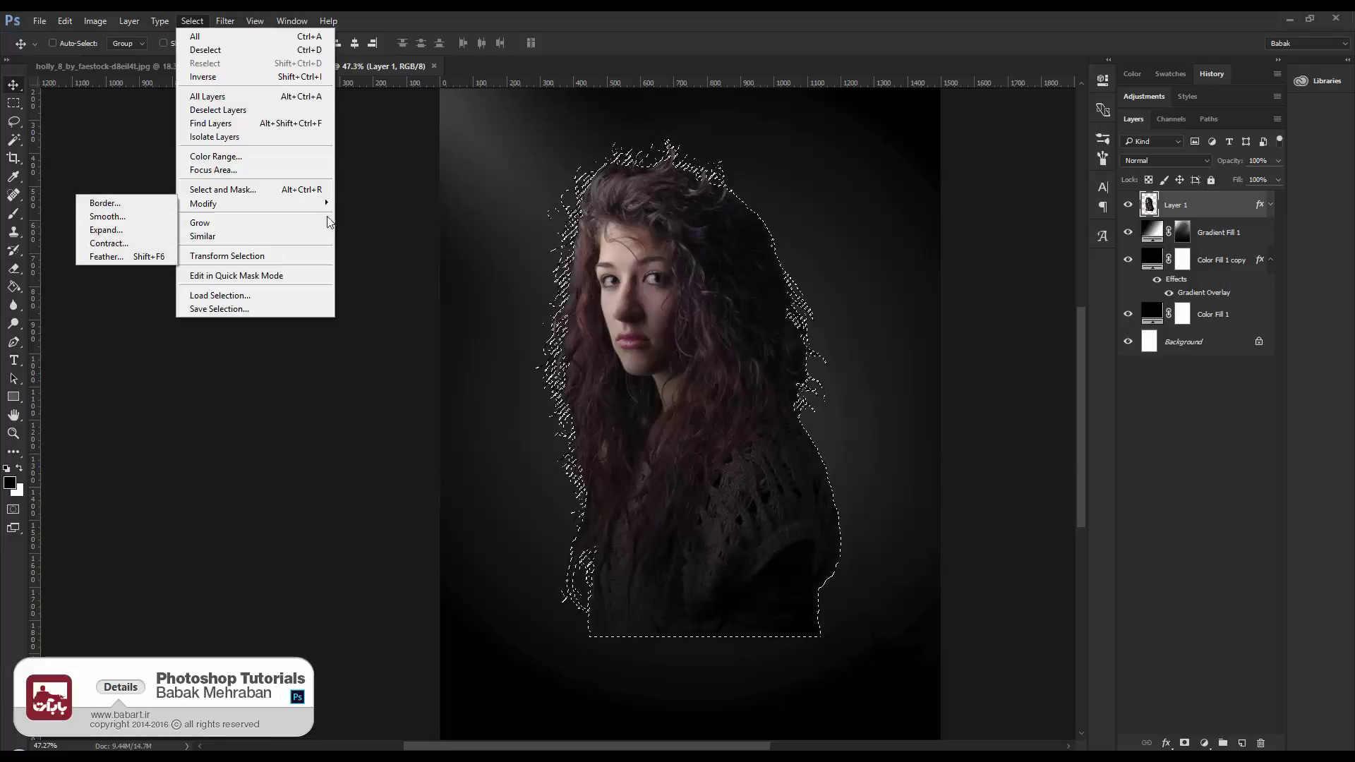
left_click(118, 250)
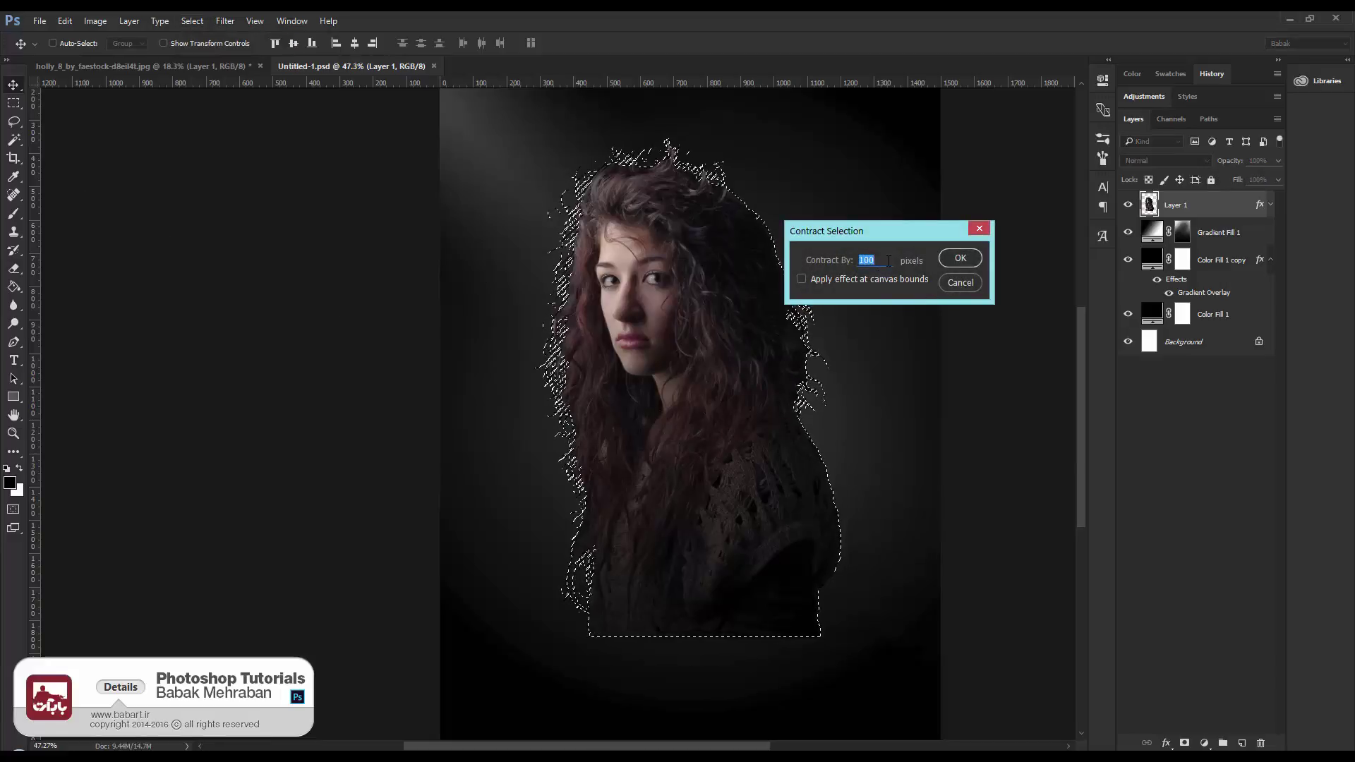
type("50")
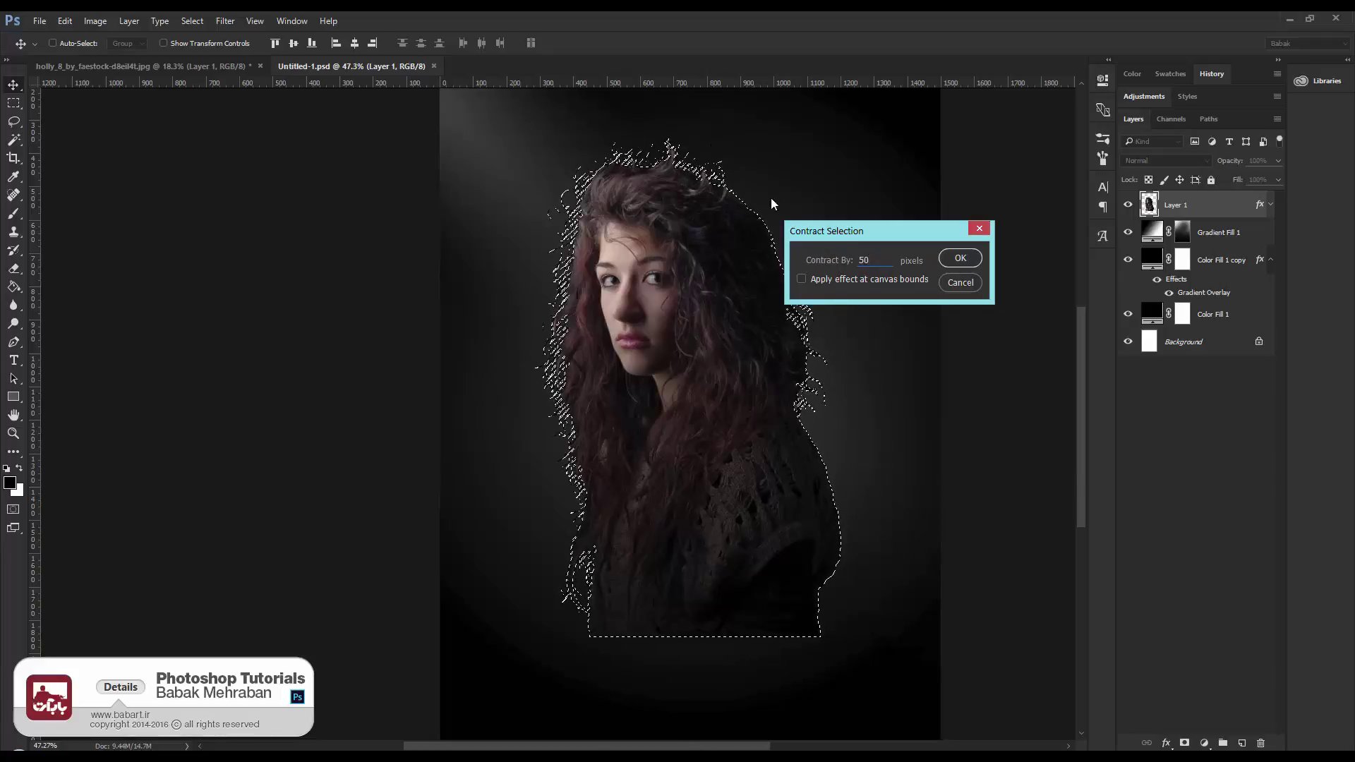
left_click(960, 259)
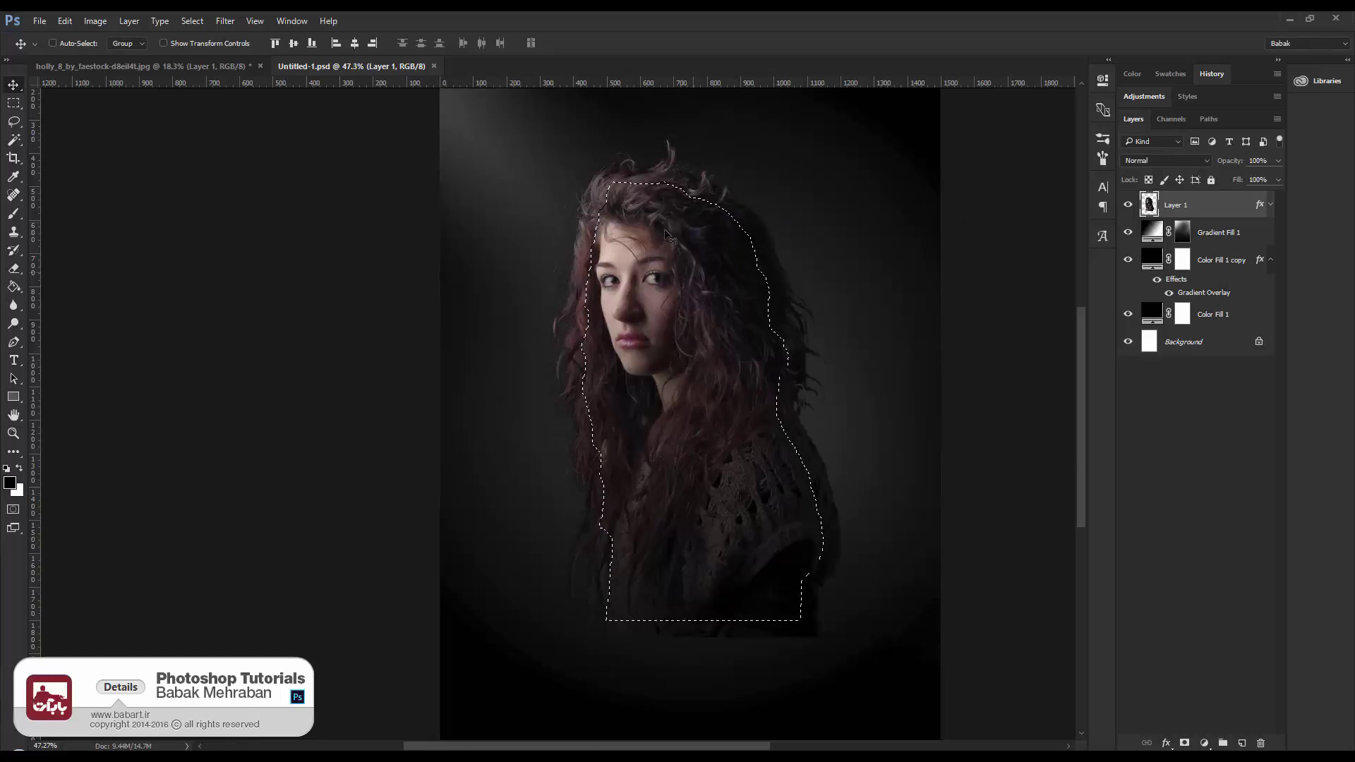
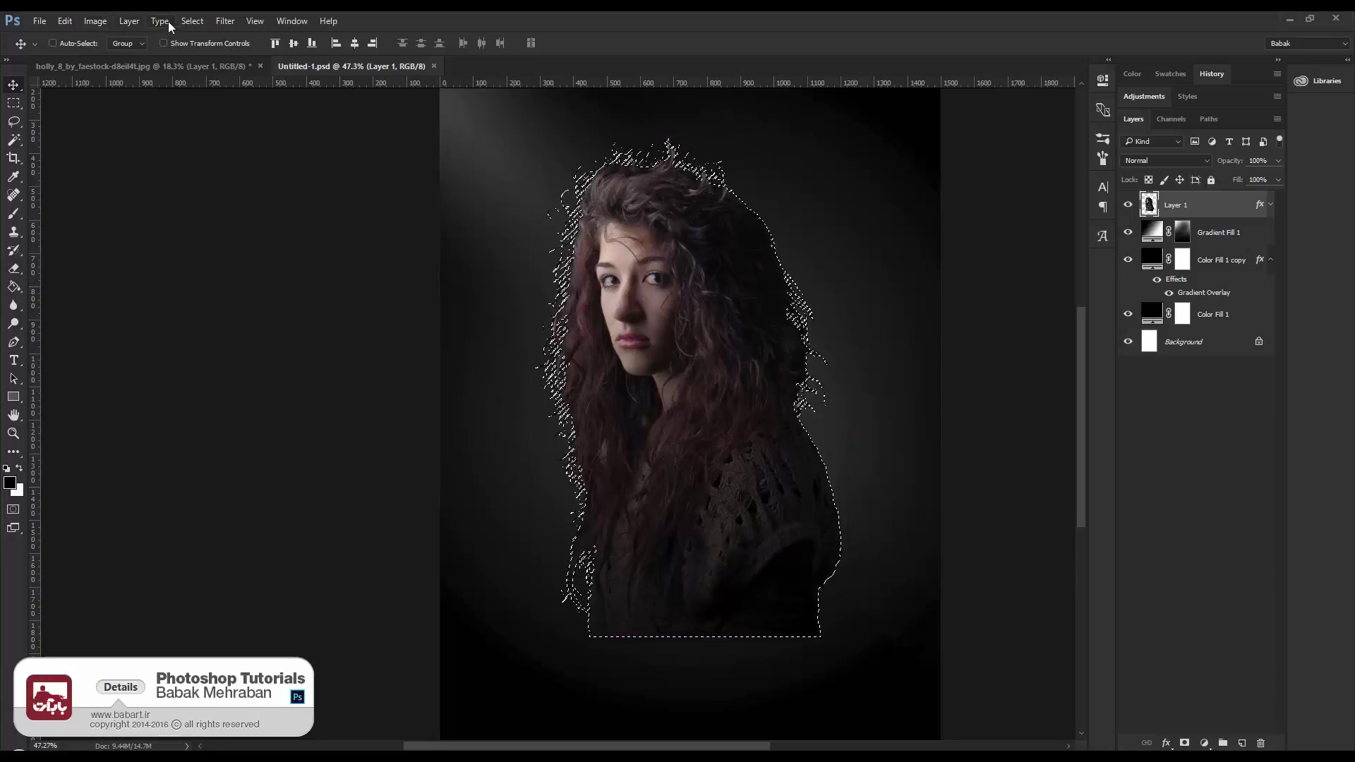
Contract the woman's selection by slightly less than 50 pixels and add it to Layer 1 as a layer mask
left_click(192, 20)
mouse_move(216, 210)
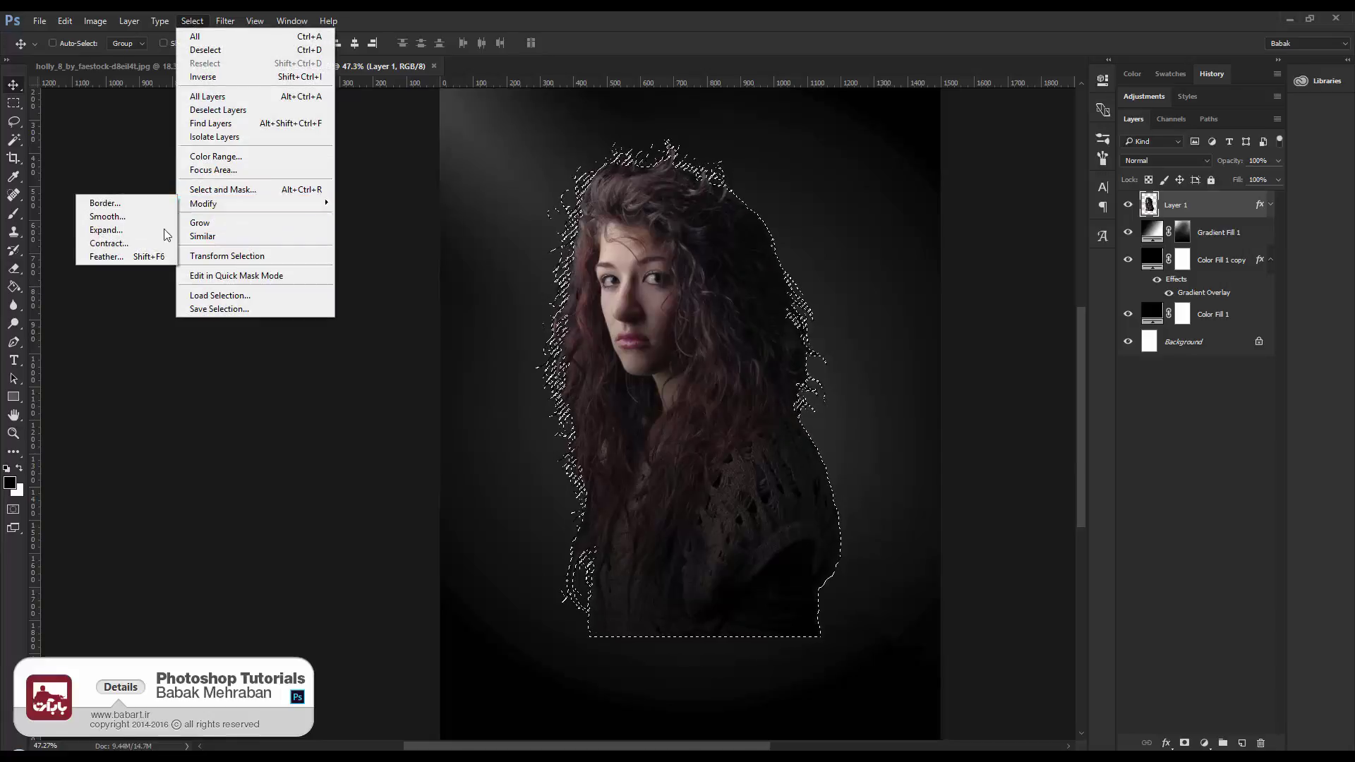
left_click(123, 243)
type("1")
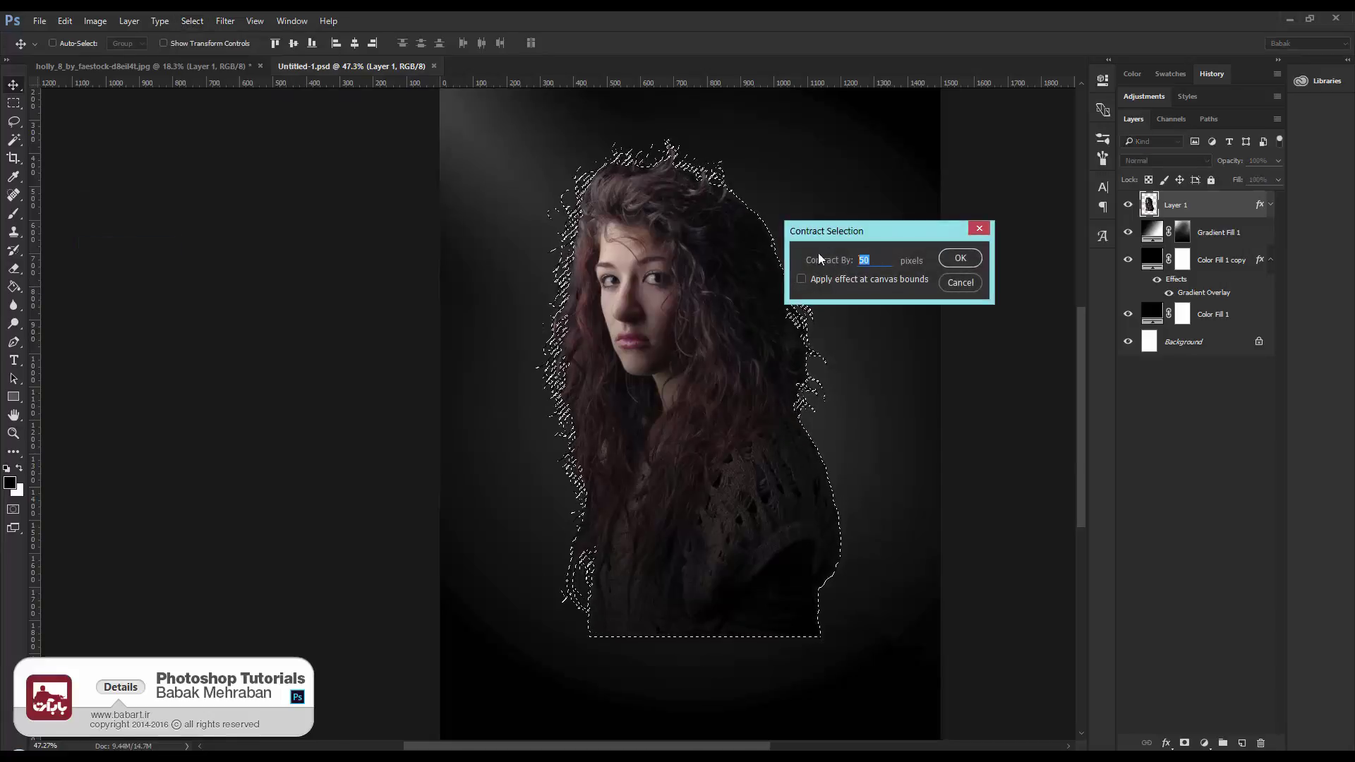
key("Return")
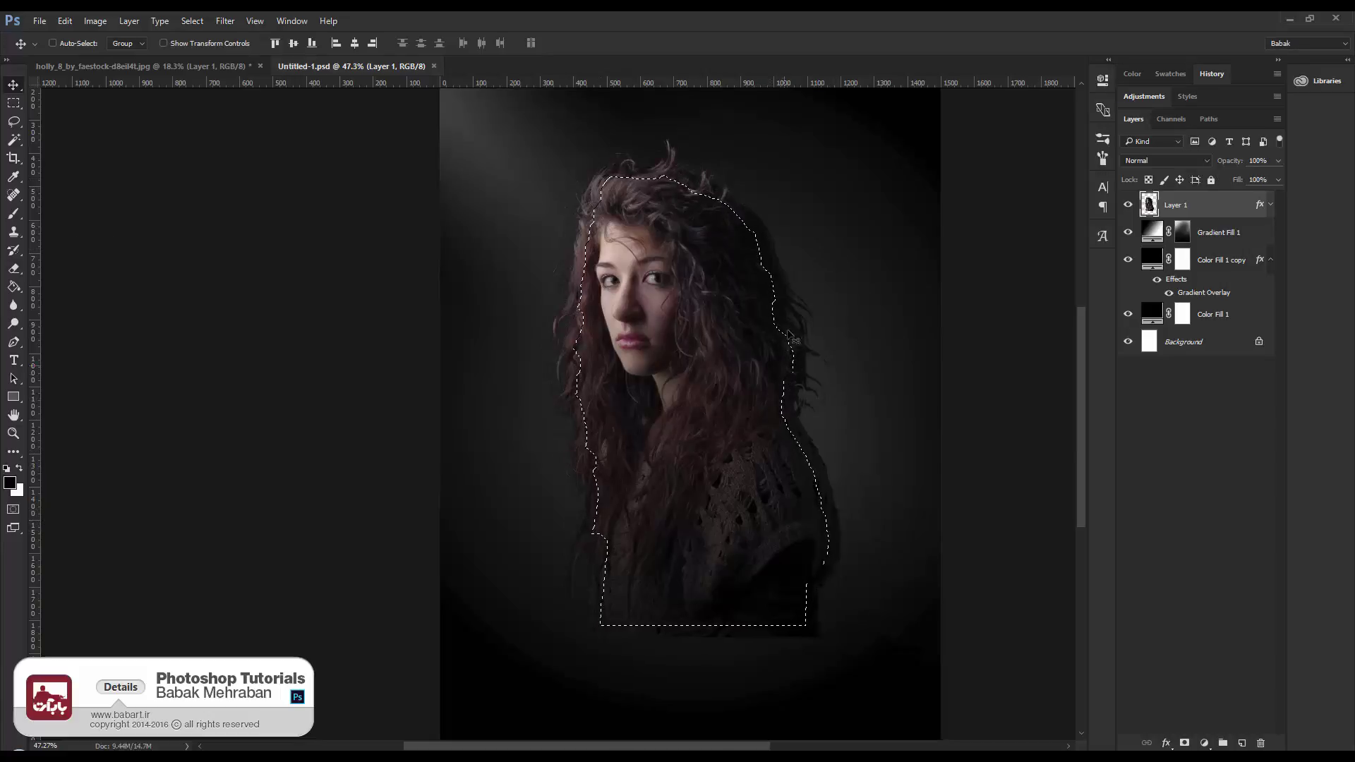
scroll(768, 286, "up", 1)
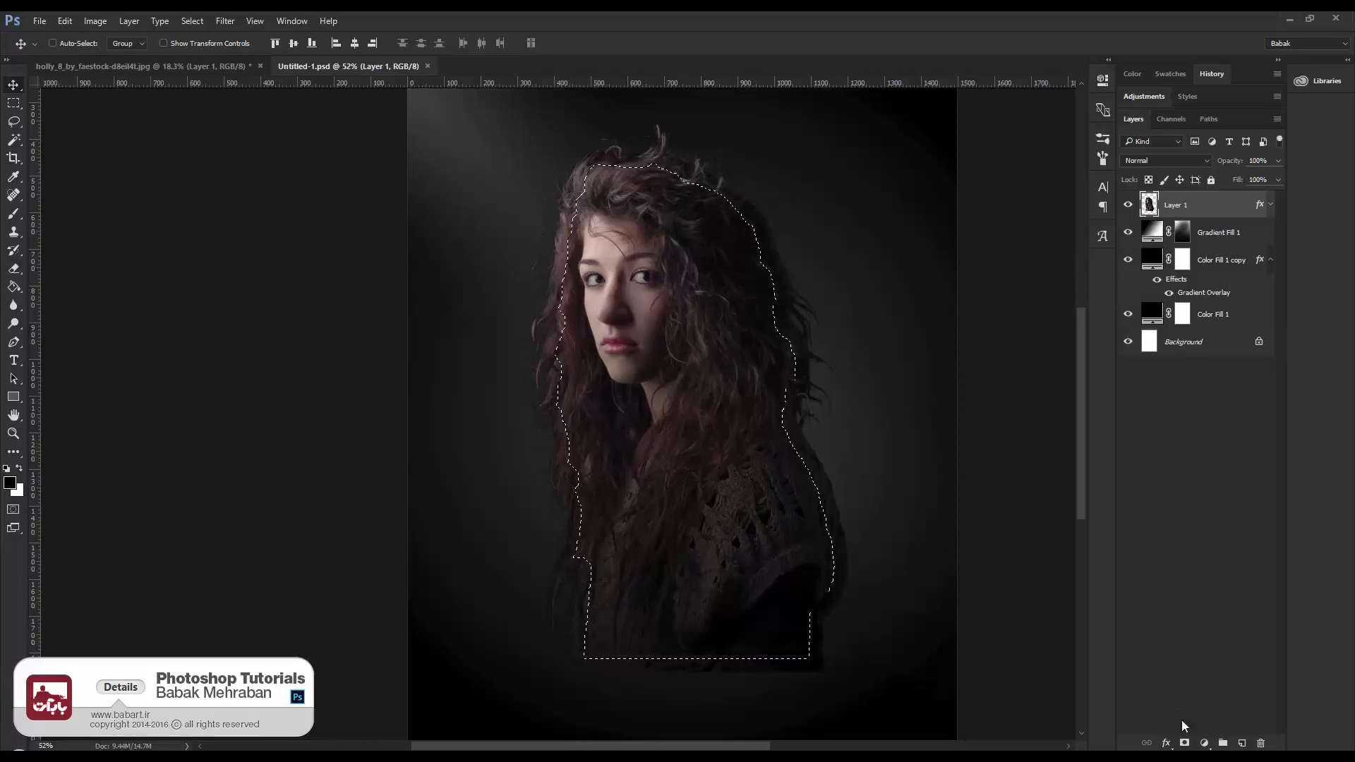
left_click(1185, 744)
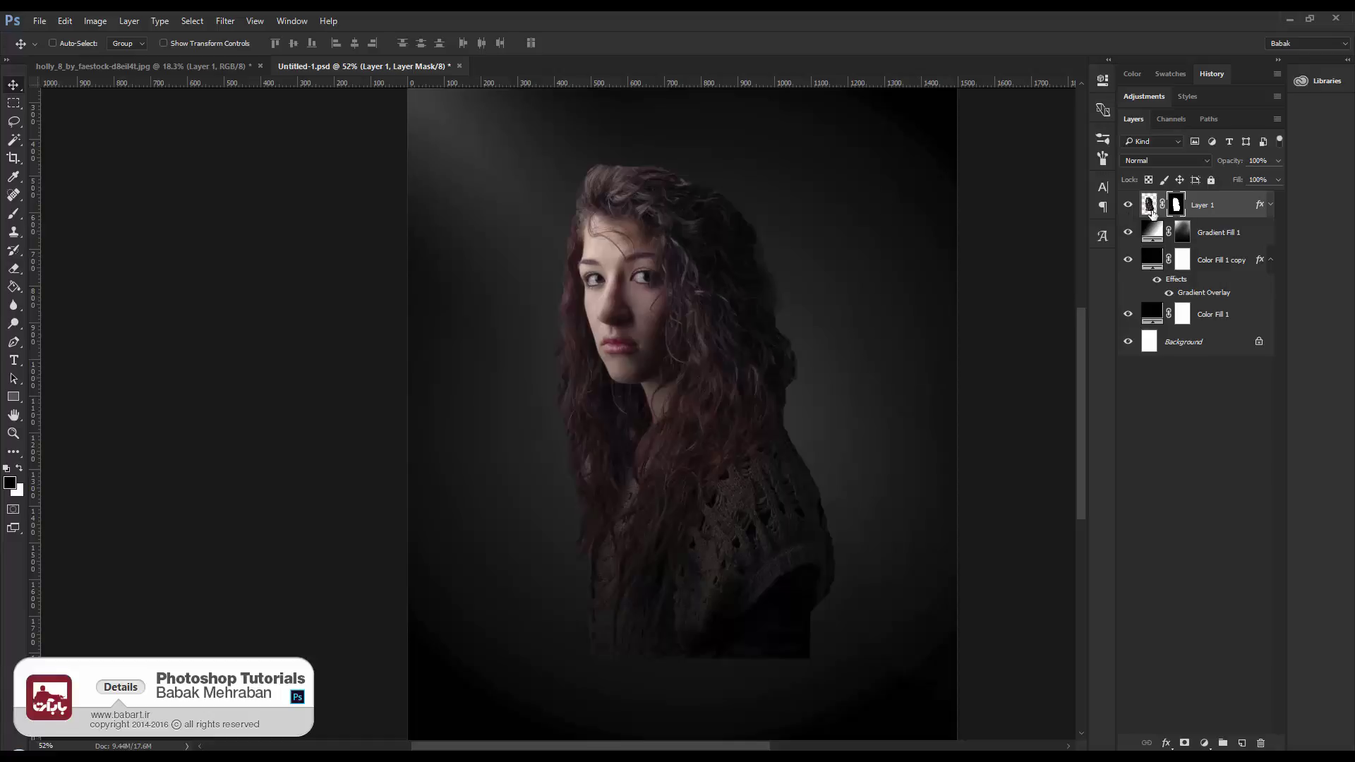
Apply a Gaussian Blur with a radius of about 104 pixels to Layer 1's mask
left_click(225, 21)
mouse_move(240, 177)
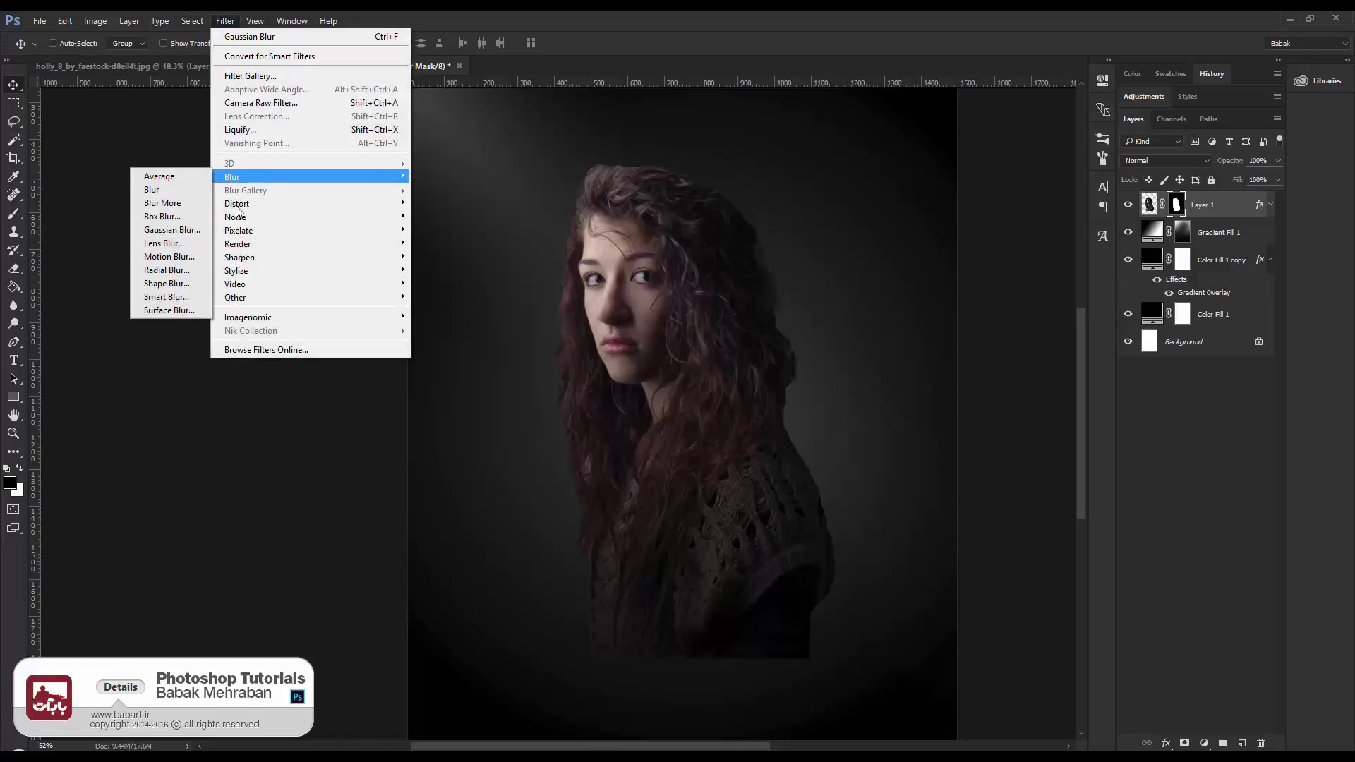
left_click(180, 235)
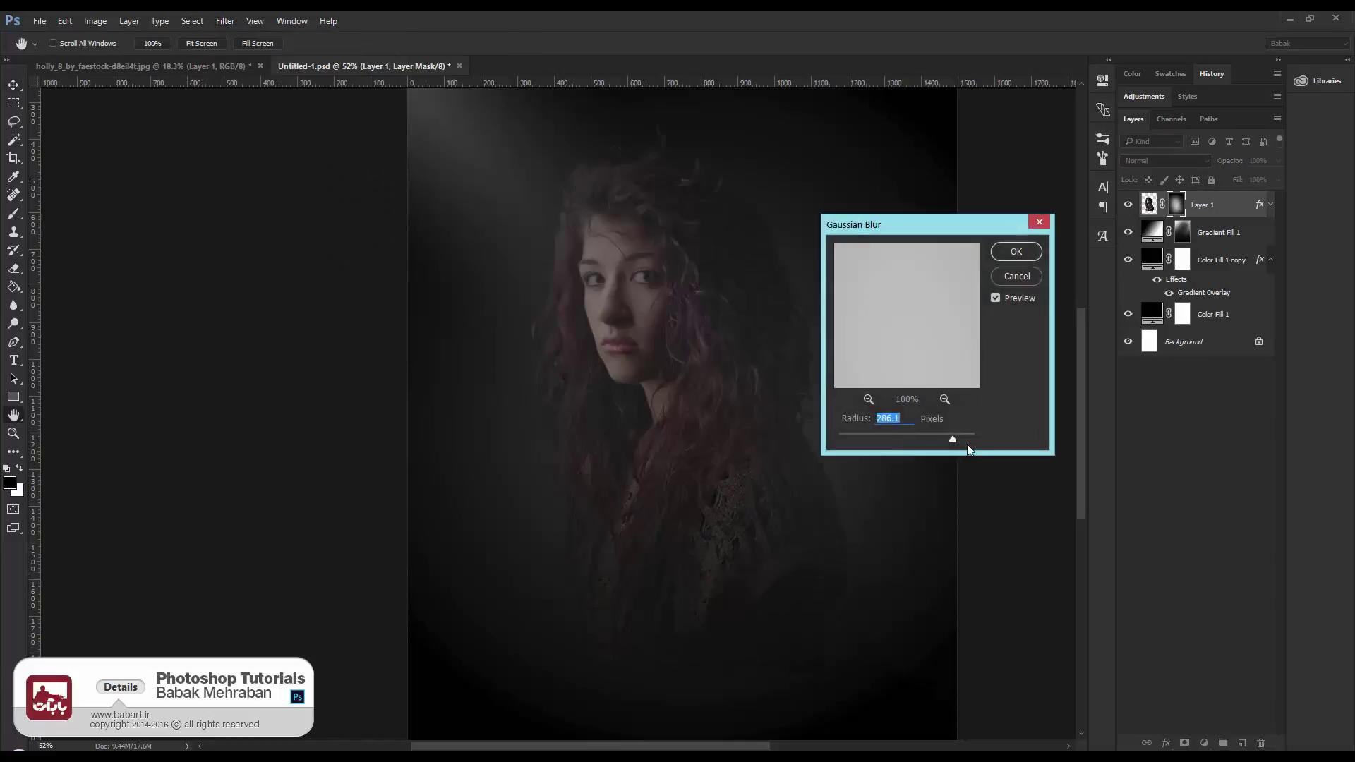
left_click_drag(953, 441, 899, 442)
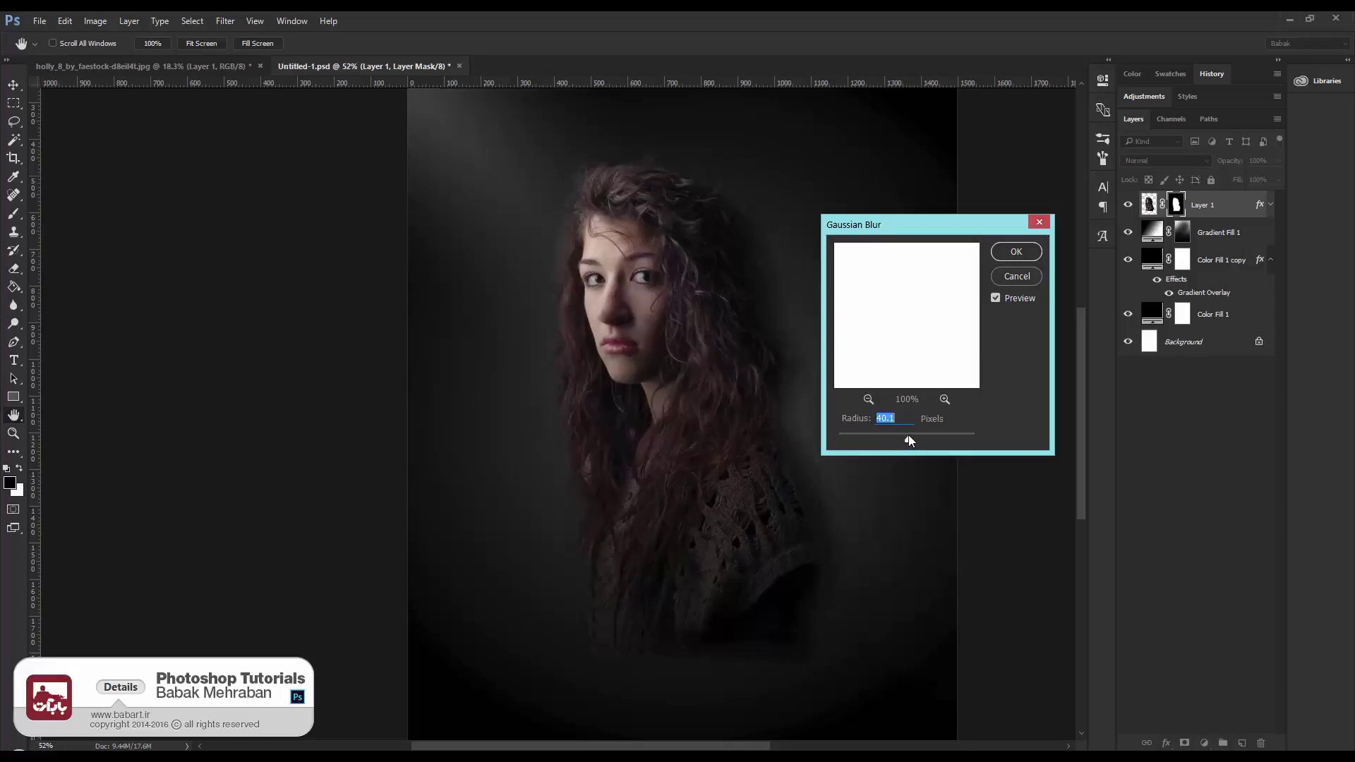
left_click_drag(912, 437, 928, 439)
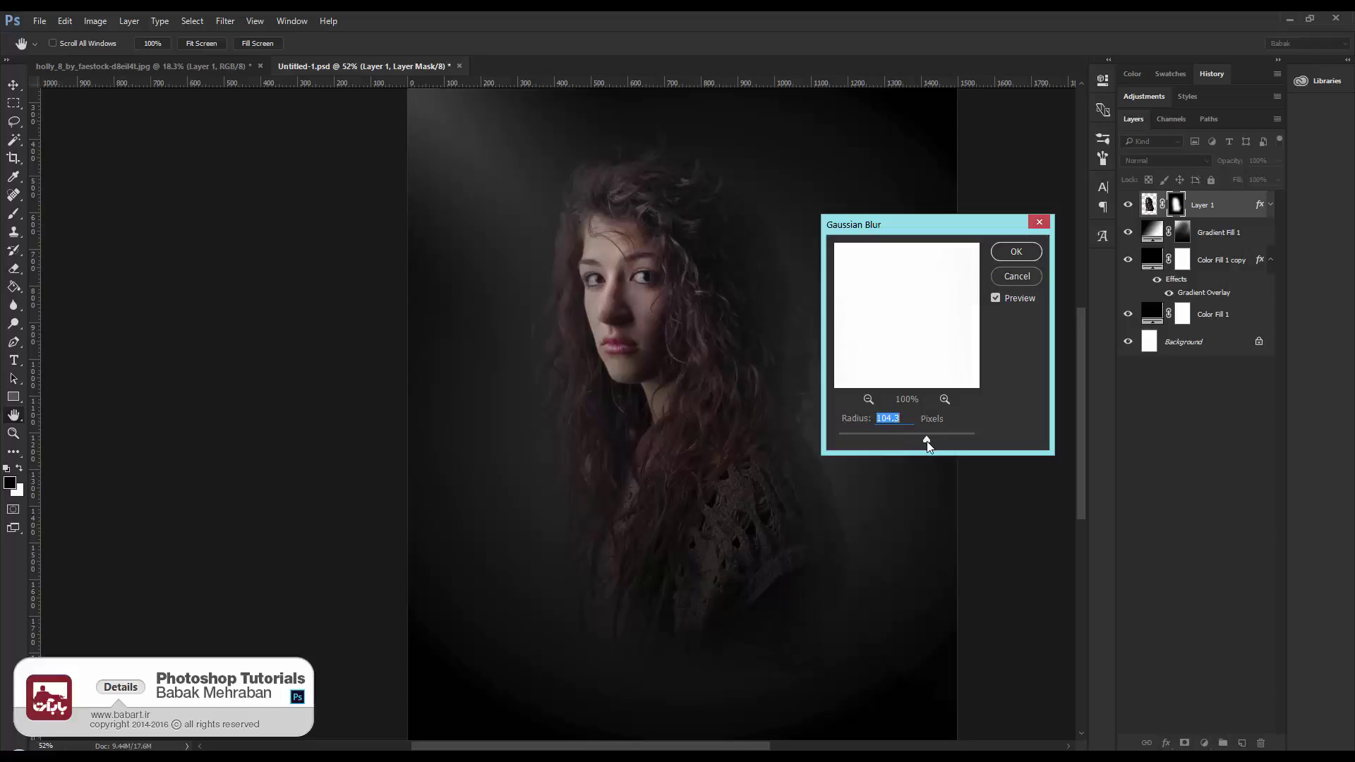
left_click(1012, 253)
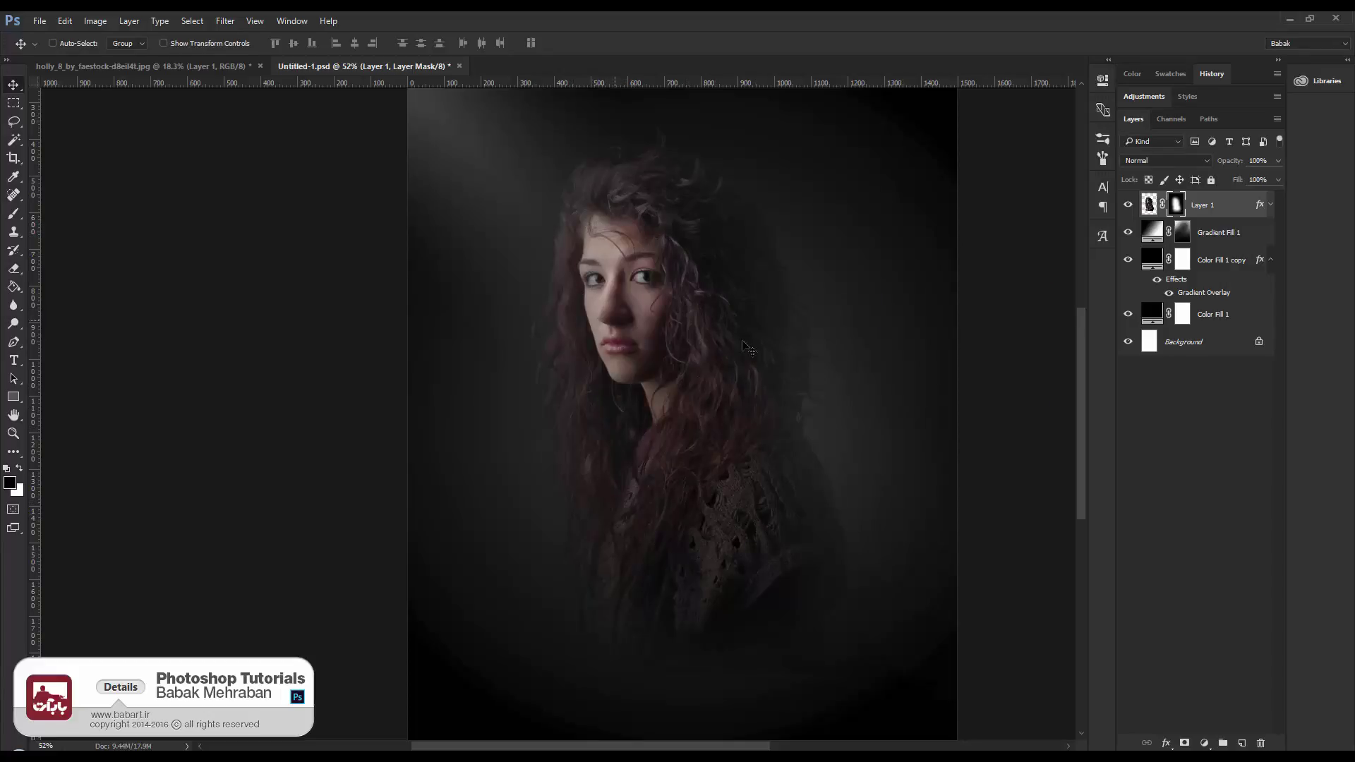
Save the document and examine the woman's softened edges up close and in the full composition
scroll(564, 300, "up", 5)
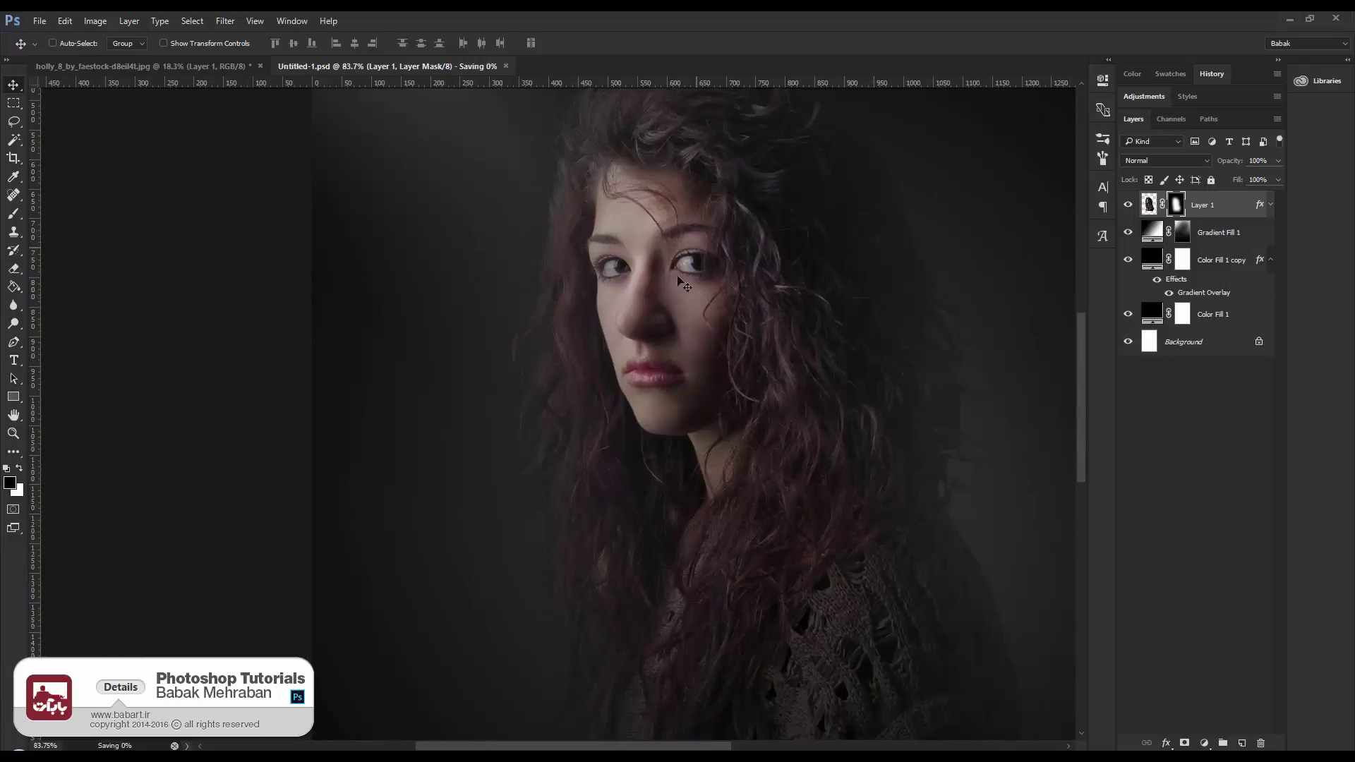
scroll(664, 316, "down", 1)
scroll(663, 316, "down", 1)
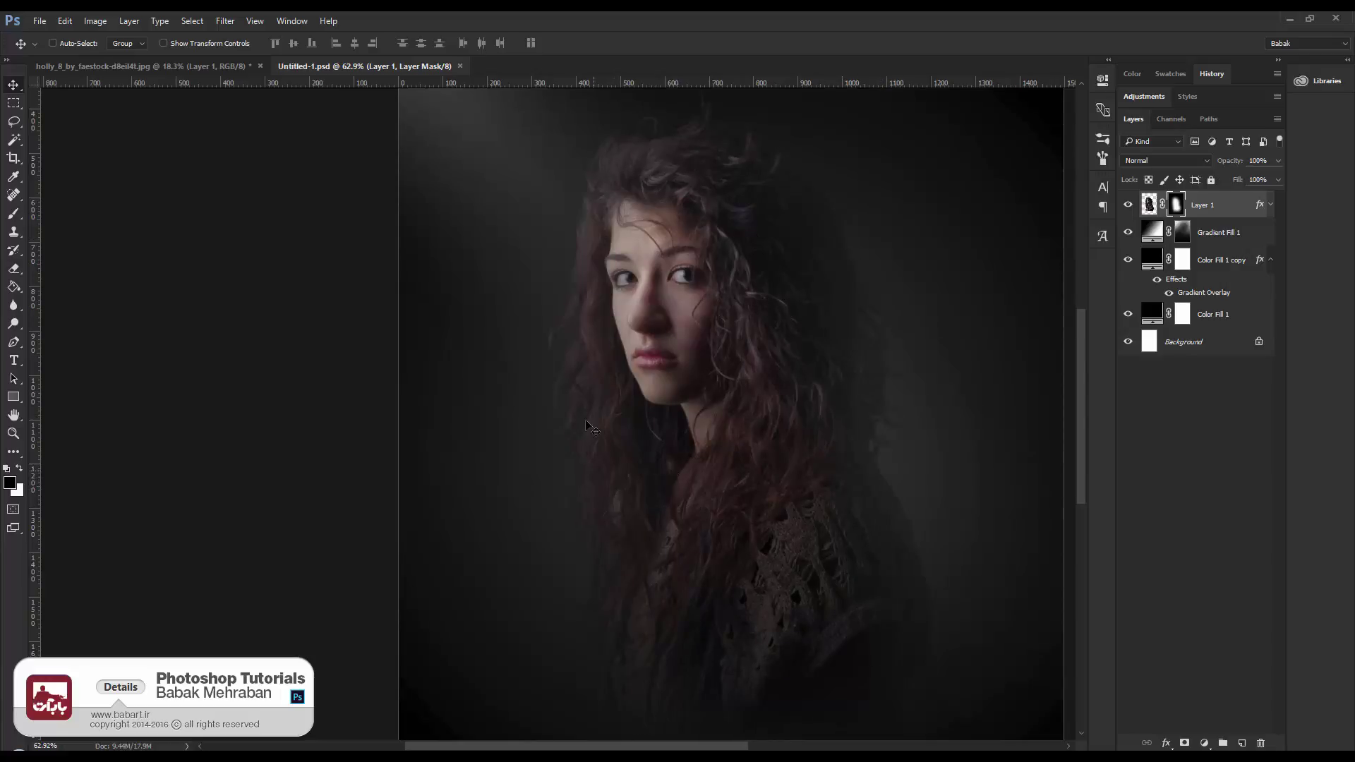
key("ctrl+semicolon")
key("ctrl+semicolon")
scroll(779, 401, "down", 2)
left_click_drag(772, 342, 604, 397)
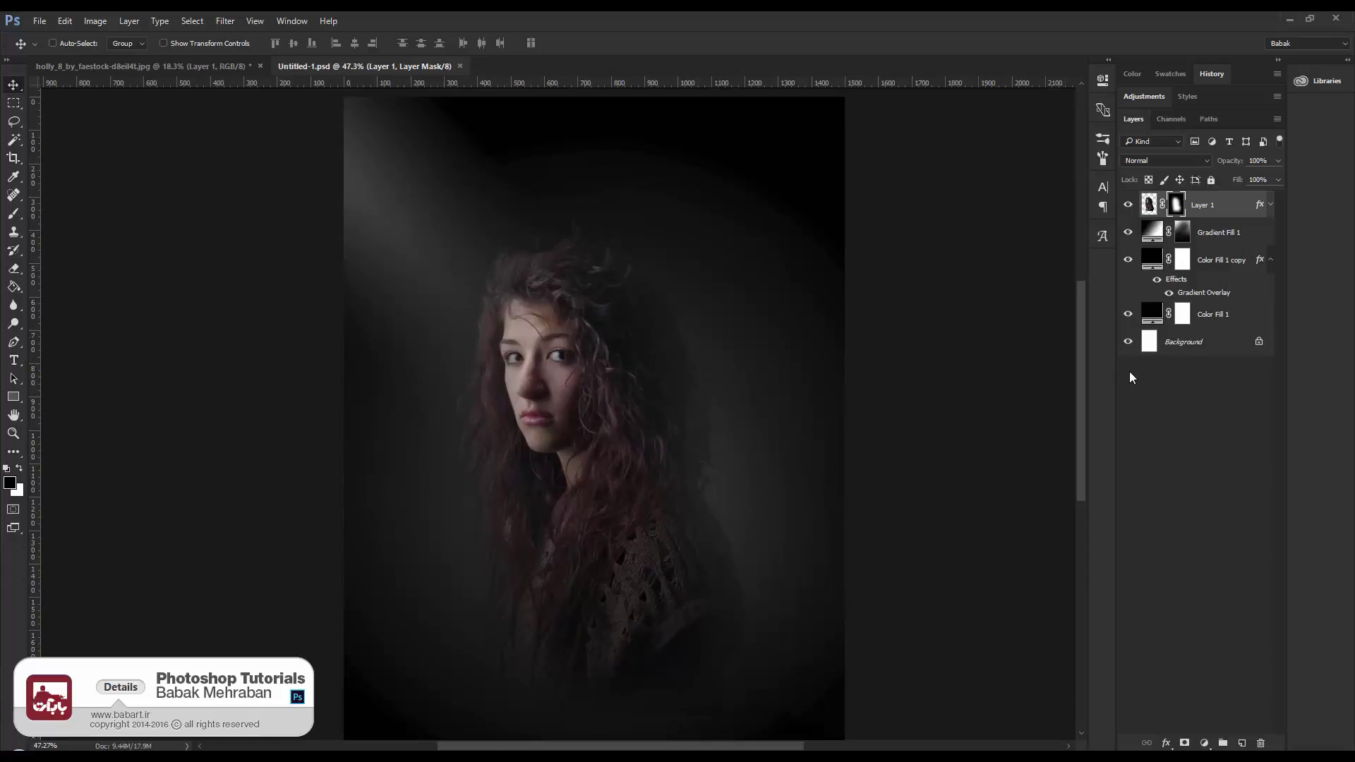
Duplicate Layer 1 and fill the copy's layer mask with black
left_click(1150, 204)
key("ctrl+j")
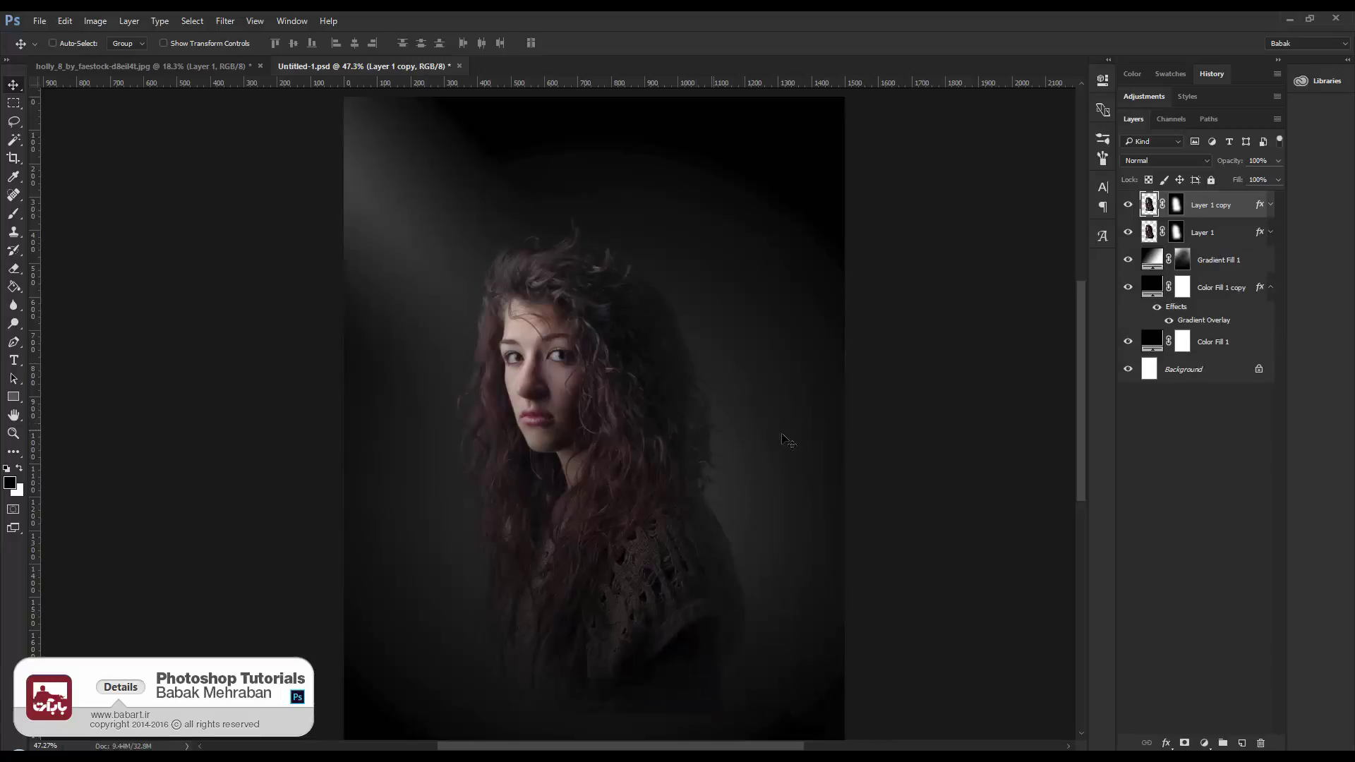
left_click(1176, 206)
key("alt+BackSpace")
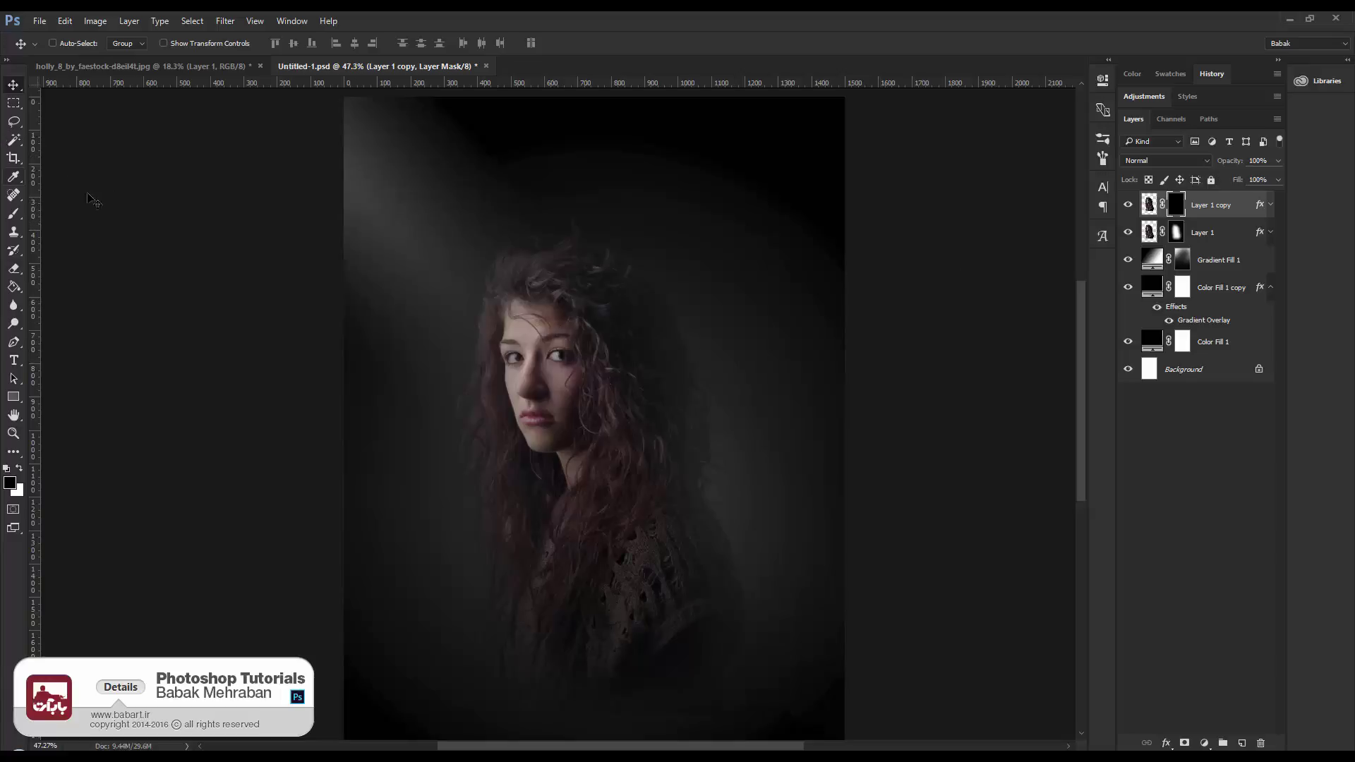
Paint white on Layer 1 copy's mask over the woman's forehead and upper face with a soft 250-pixel brush, and review the image
left_click(14, 213)
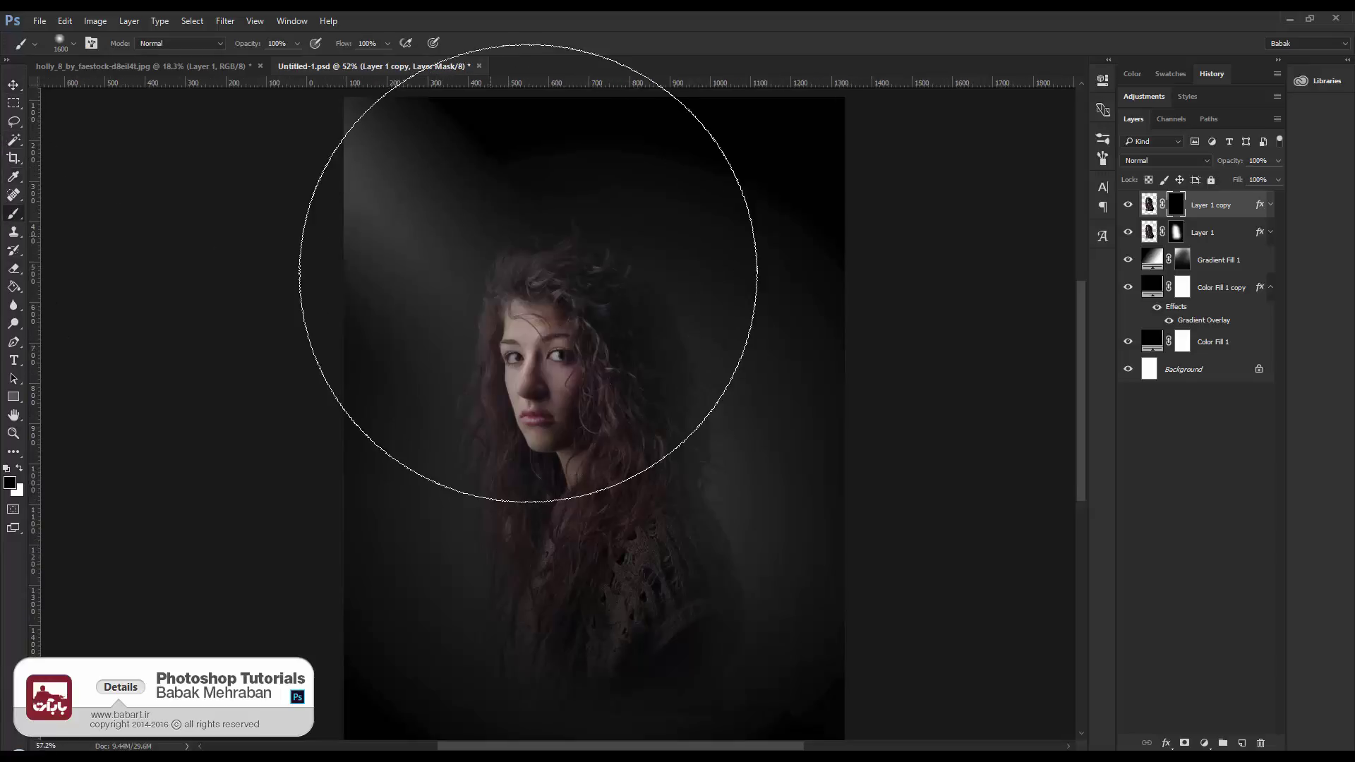
scroll(515, 272, "up", 2)
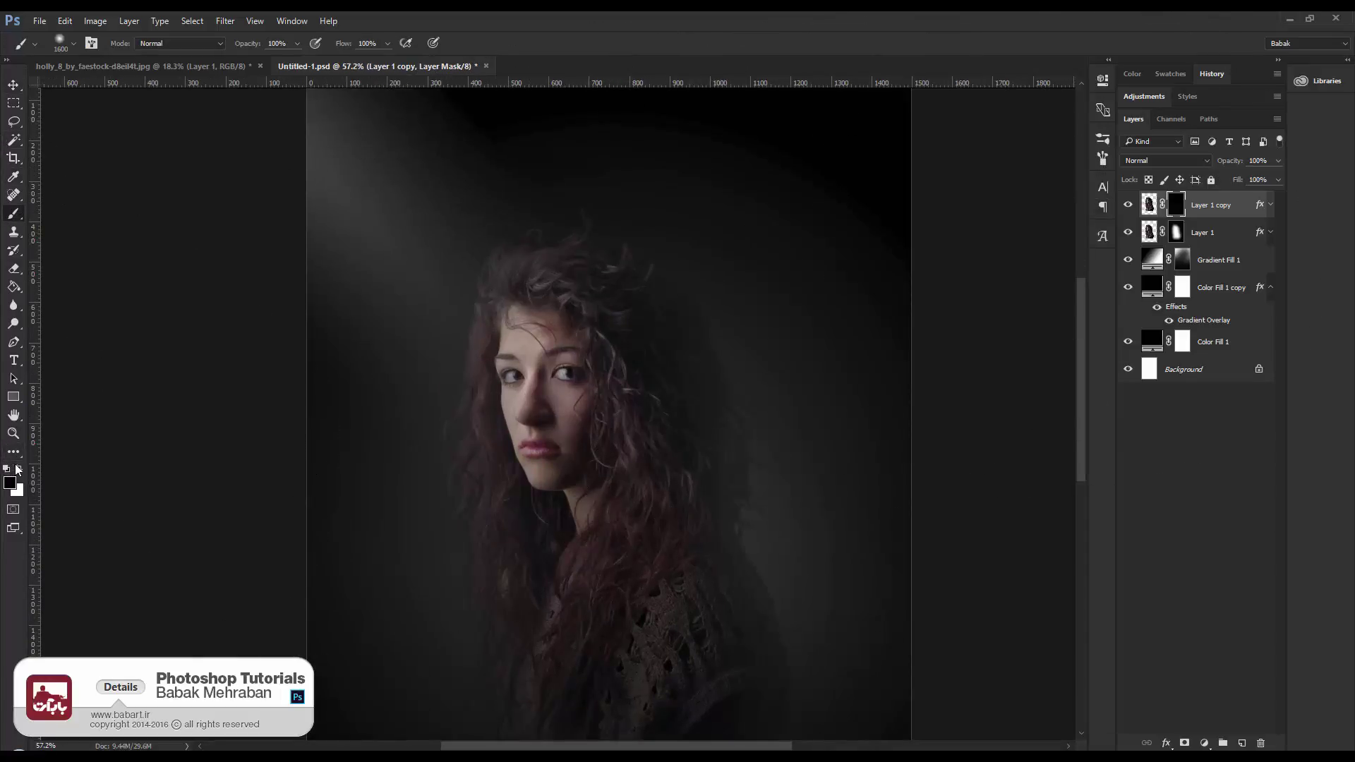
left_click(19, 468)
key("bracketleft")
key("bracketleft")
key("bracketleft")
key("bracketleft")
key("bracketleft")
key("bracketleft")
key("bracketleft")
key("bracketleft")
key("bracketleft")
key("bracketleft")
key("bracketleft")
key("bracketleft")
key("bracketleft")
key("bracketleft")
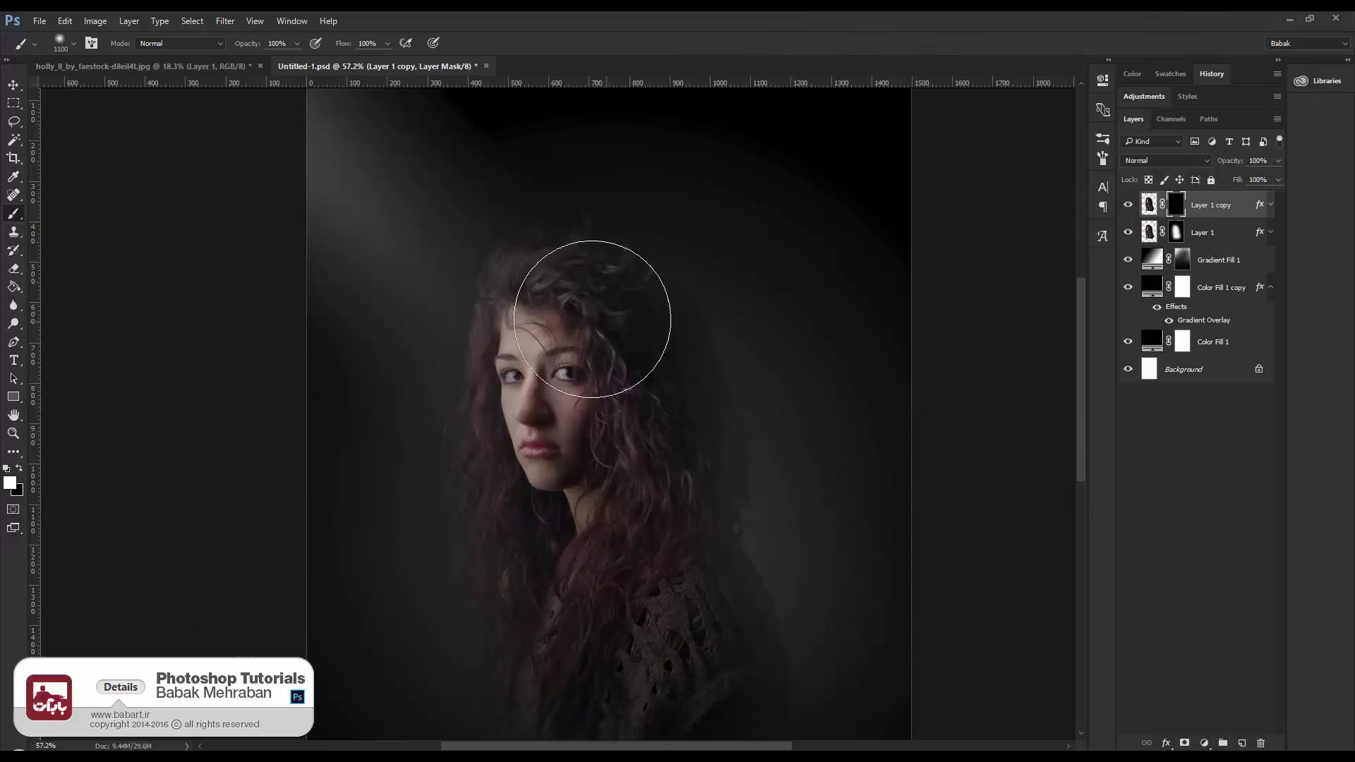
right_click(565, 303)
key("Return")
key("bracketright")
key("bracketright")
key("bracketright")
key("bracketright")
key("bracketright")
mouse_move(544, 291)
left_mouse_down()
mouse_move(544, 368)
mouse_move(547, 342)
mouse_move(567, 334)
mouse_move(600, 348)
left_mouse_up()
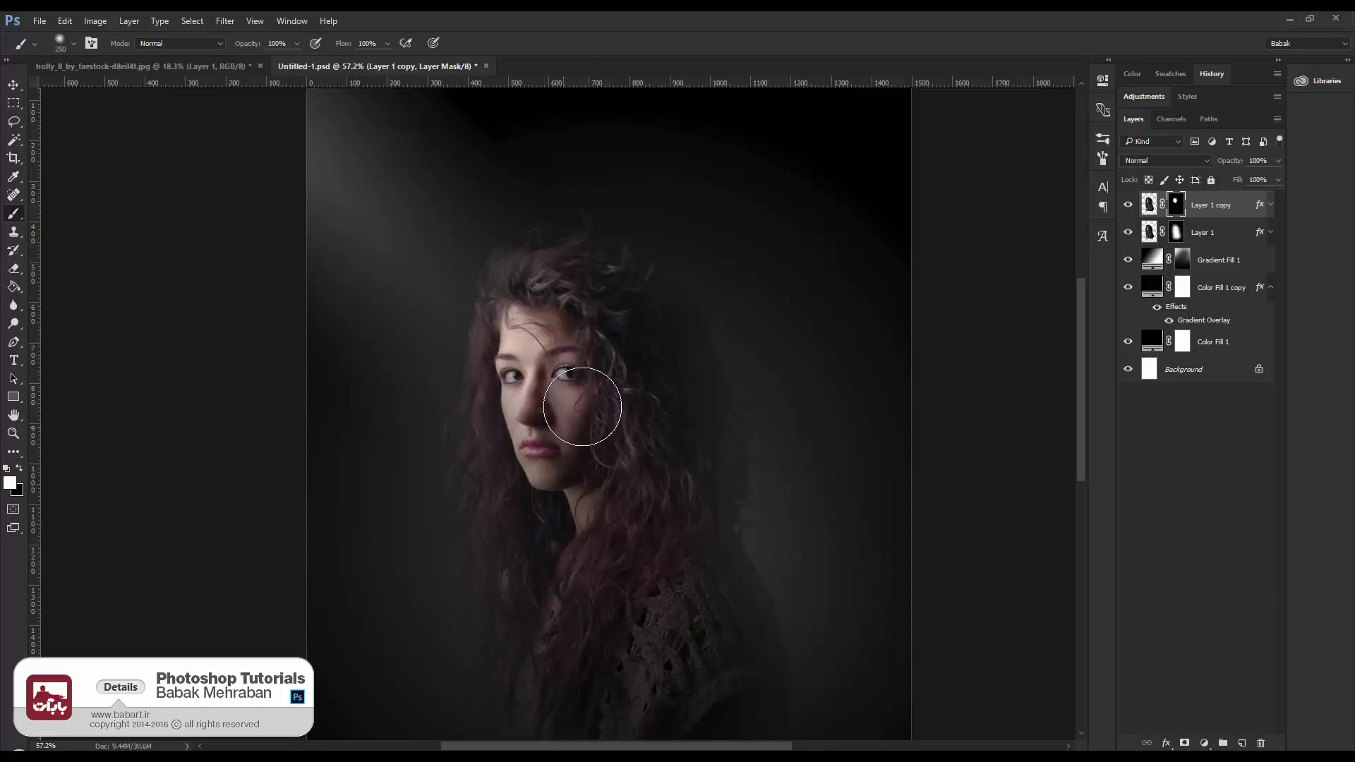
scroll(634, 450, "down", 3)
scroll(634, 450, "down", 1)
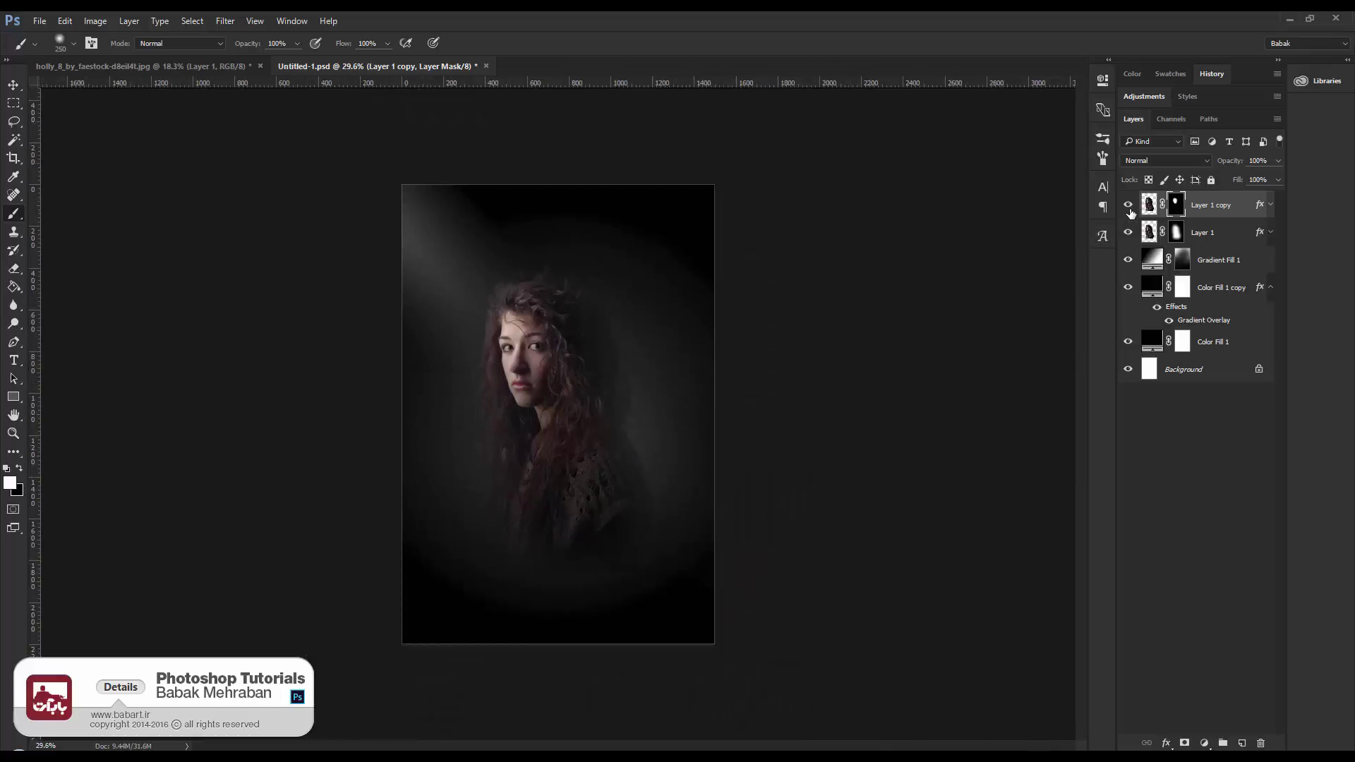
scroll(557, 293, "up", 3)
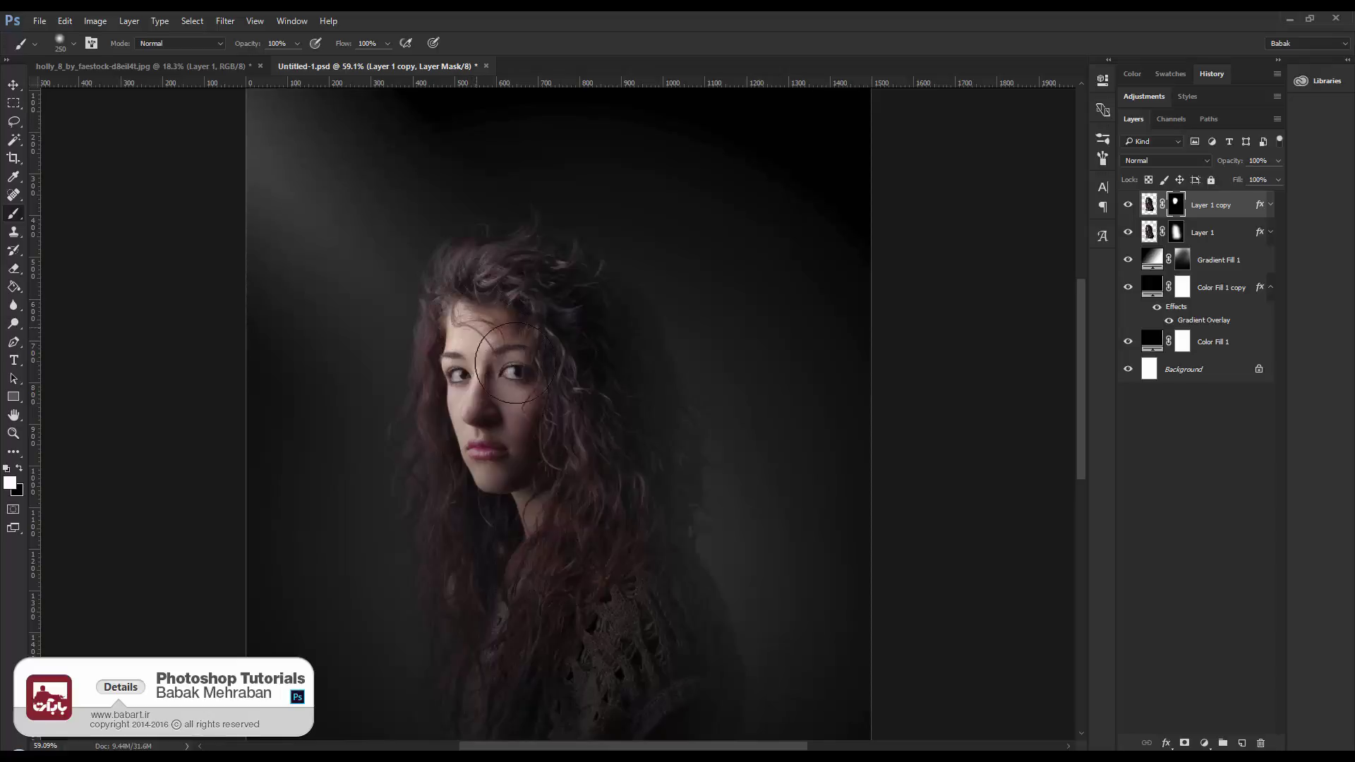
Add a linear gradient fill layer above Layer 1 copy using the black-to-white Foreground to Background preset
left_click(1205, 744)
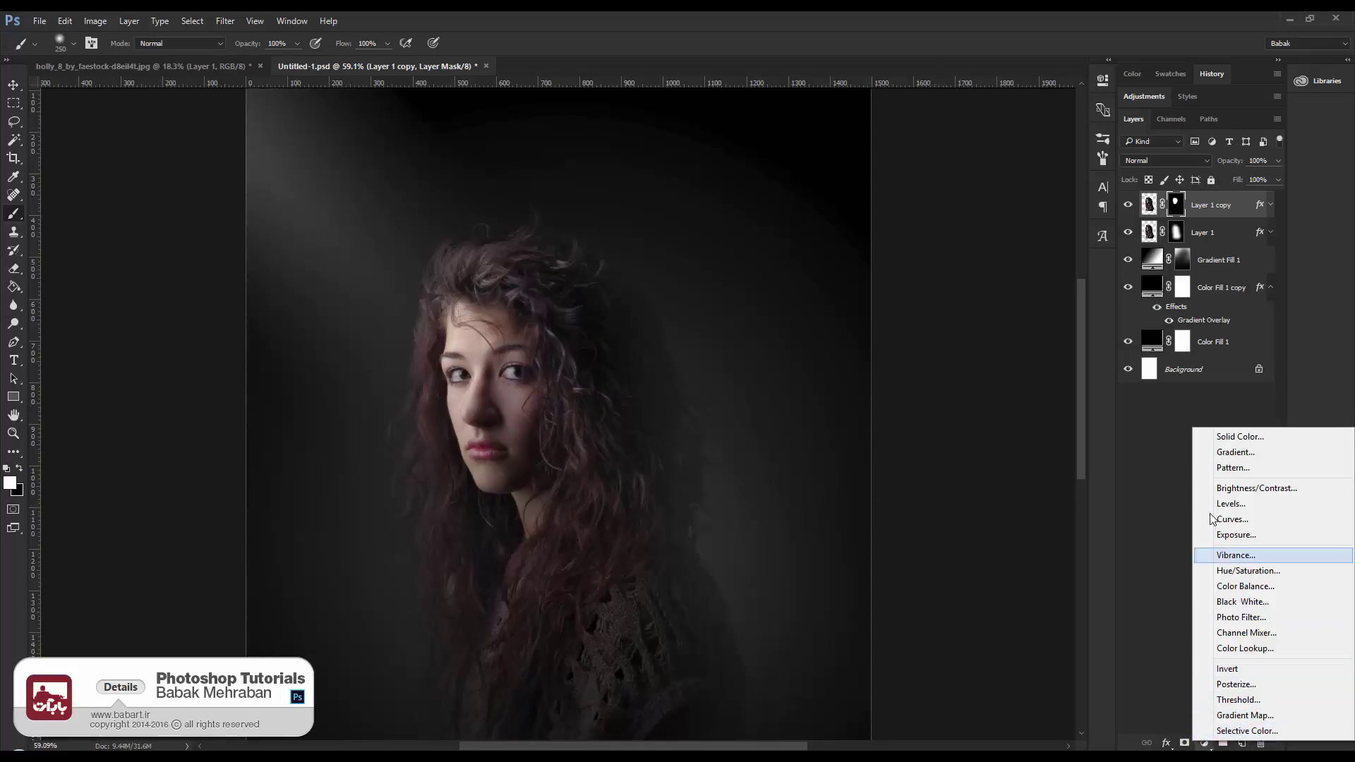
left_click(1236, 453)
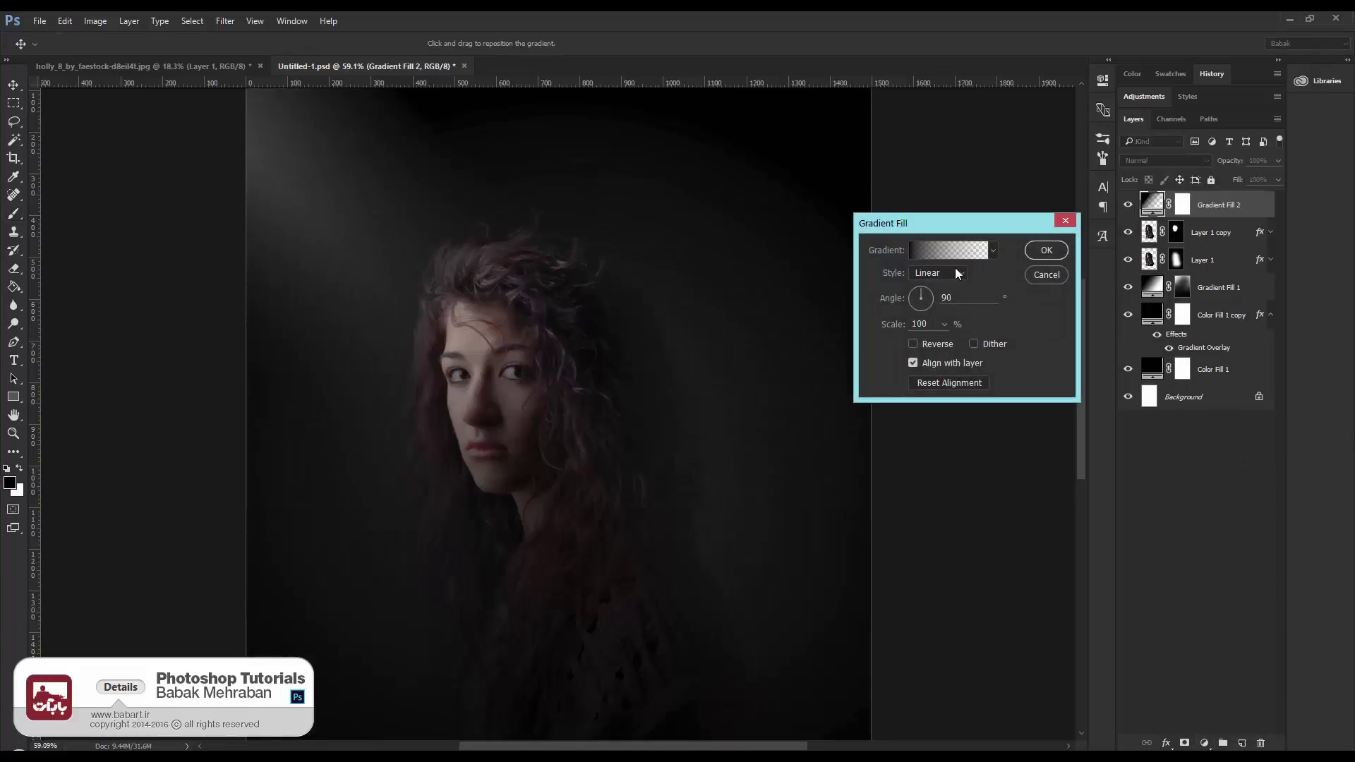
left_click(954, 249)
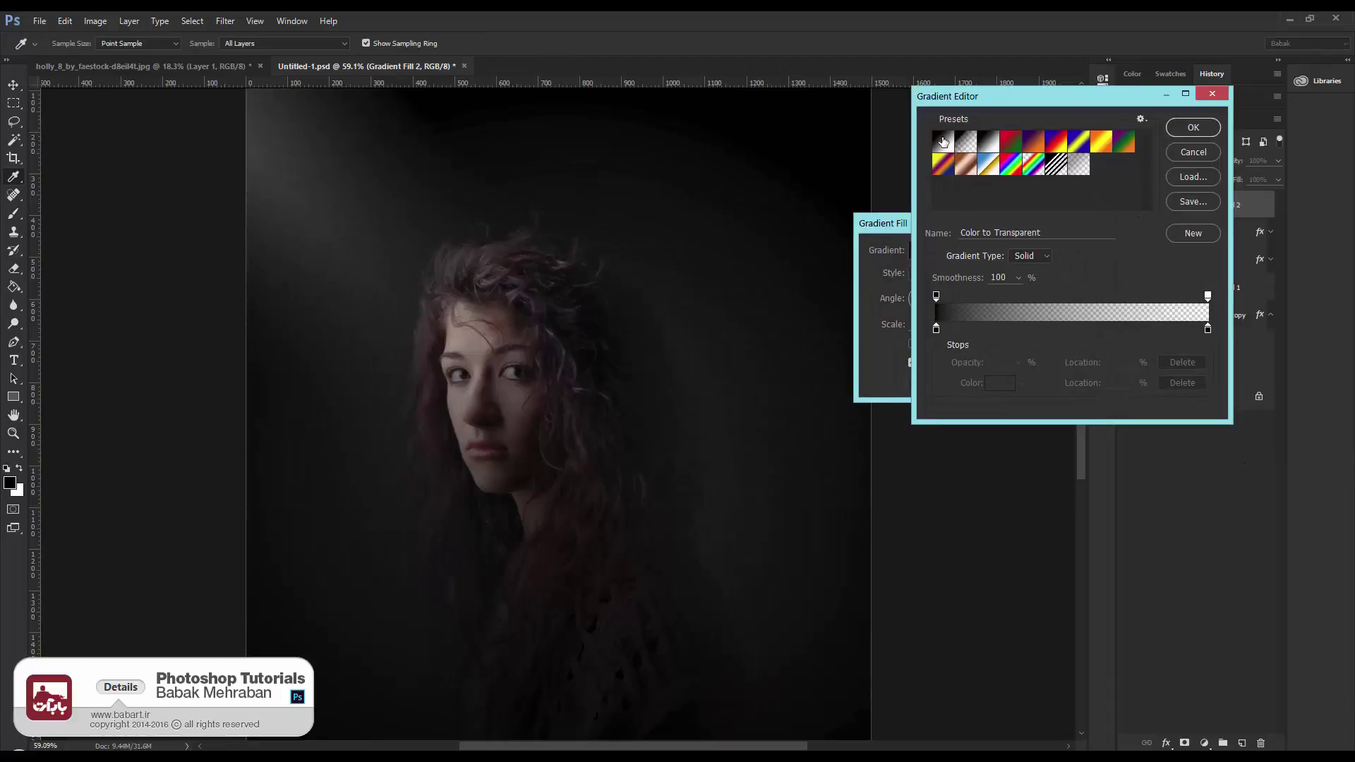
left_click(941, 149)
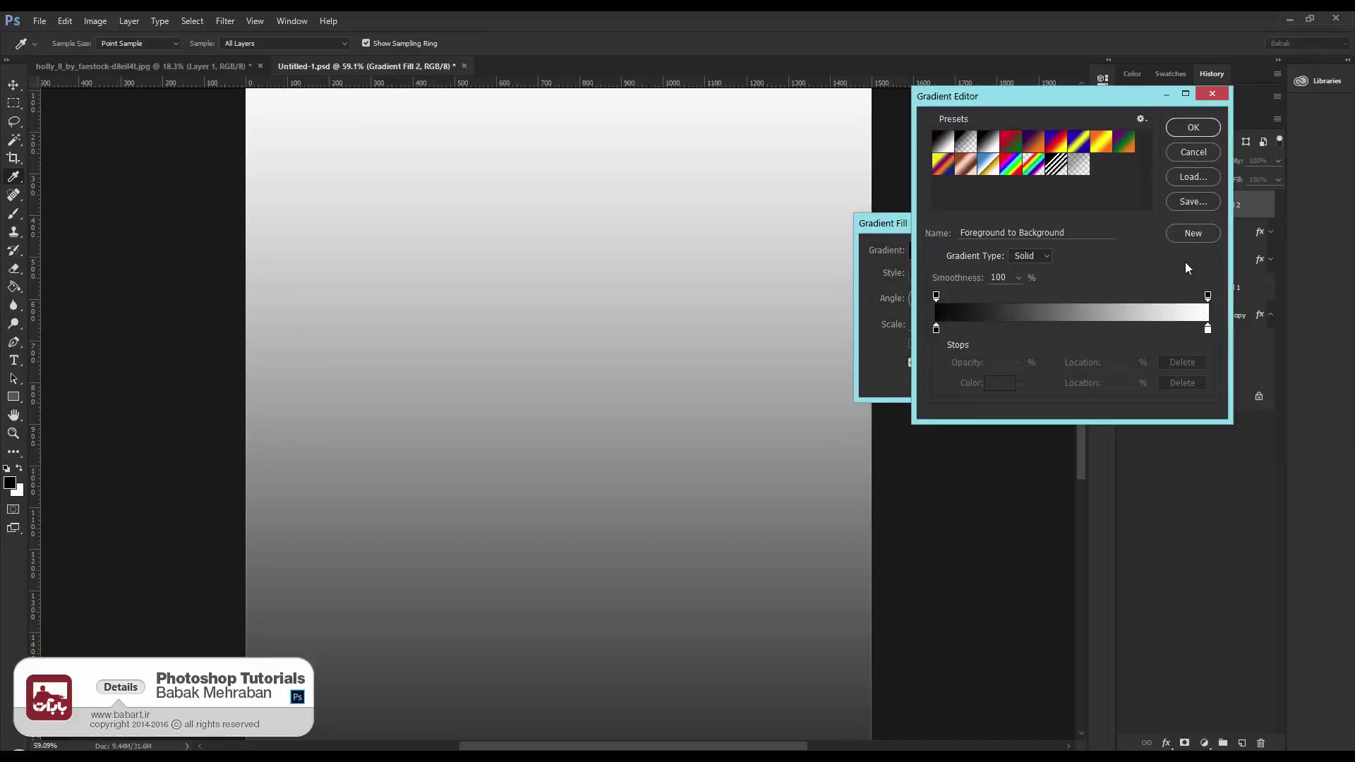
left_click(1193, 127)
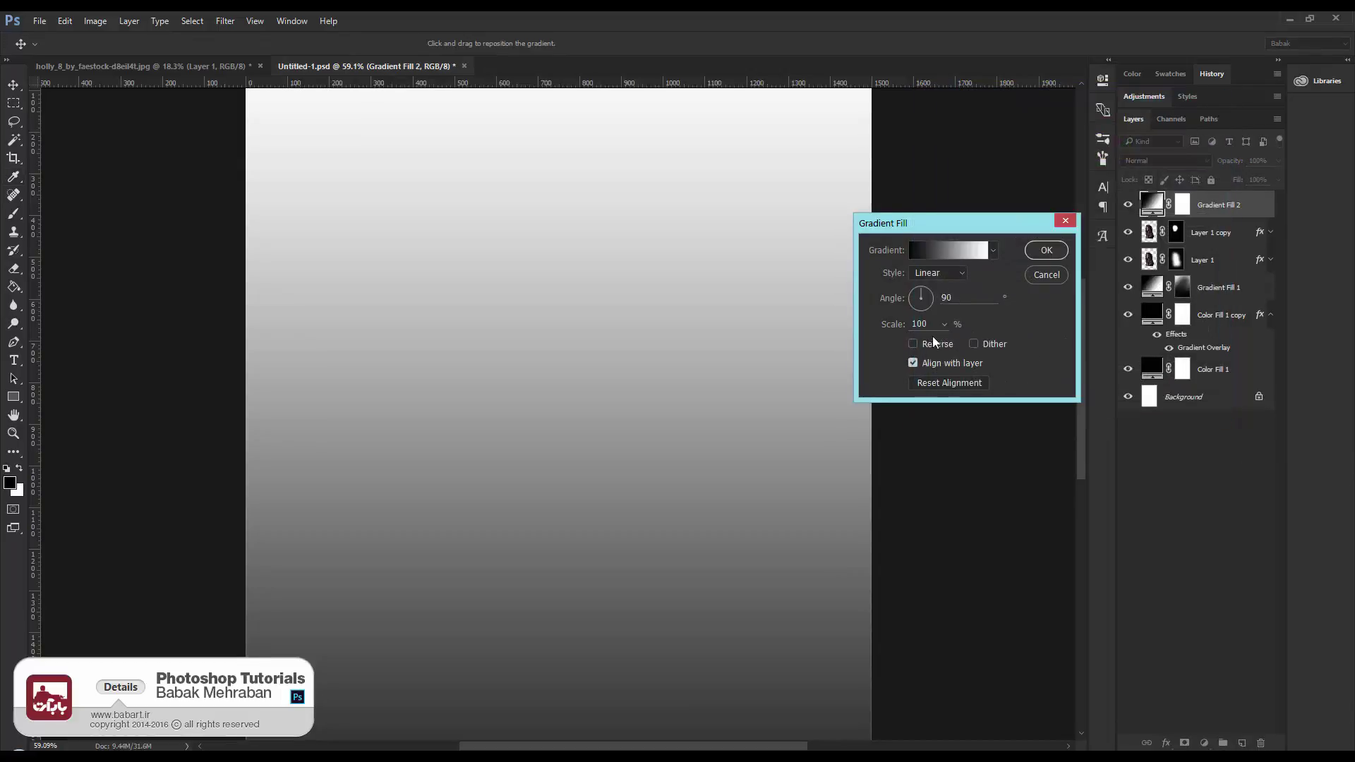
Configure the new gradient fill as reversed and Reflected, with a 45° angle and 30% scale, and set its layer blend mode to Screen
left_click(914, 344)
left_click(935, 275)
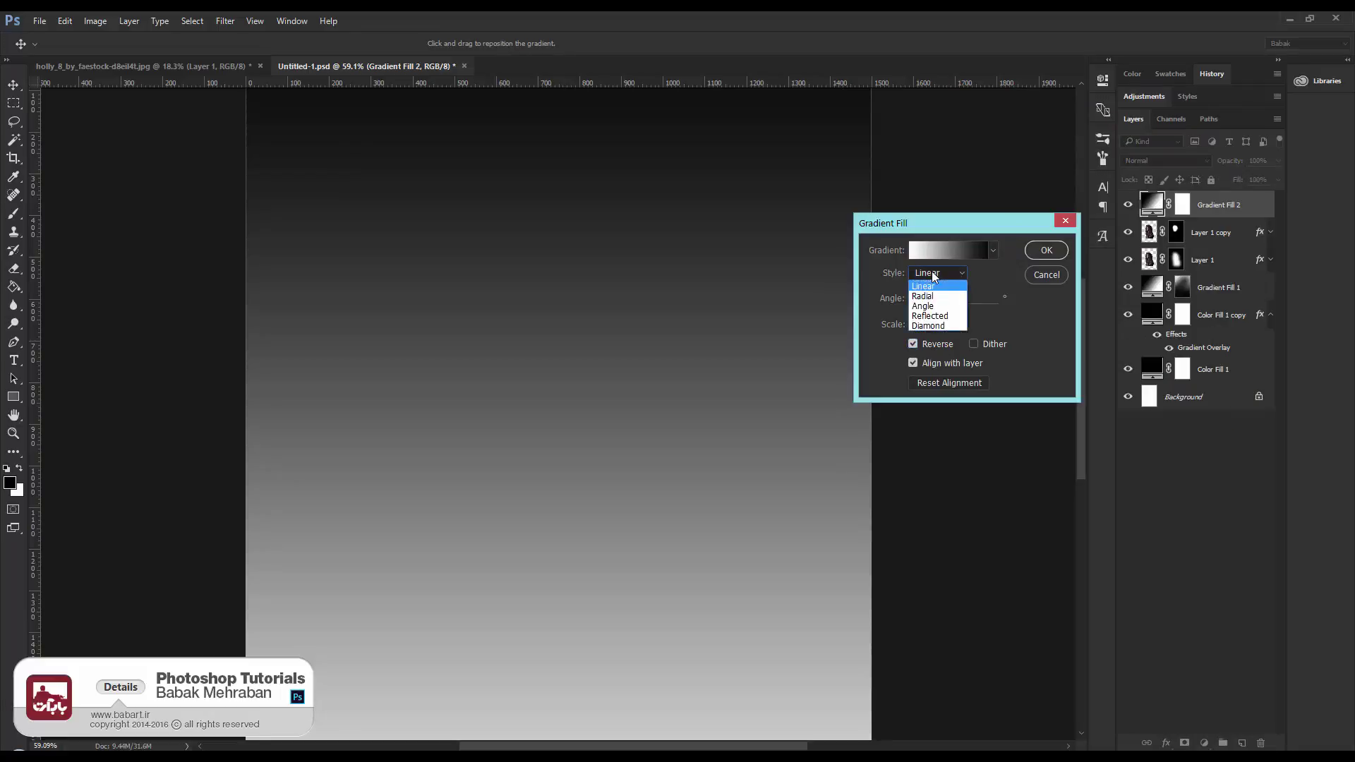
left_click(938, 319)
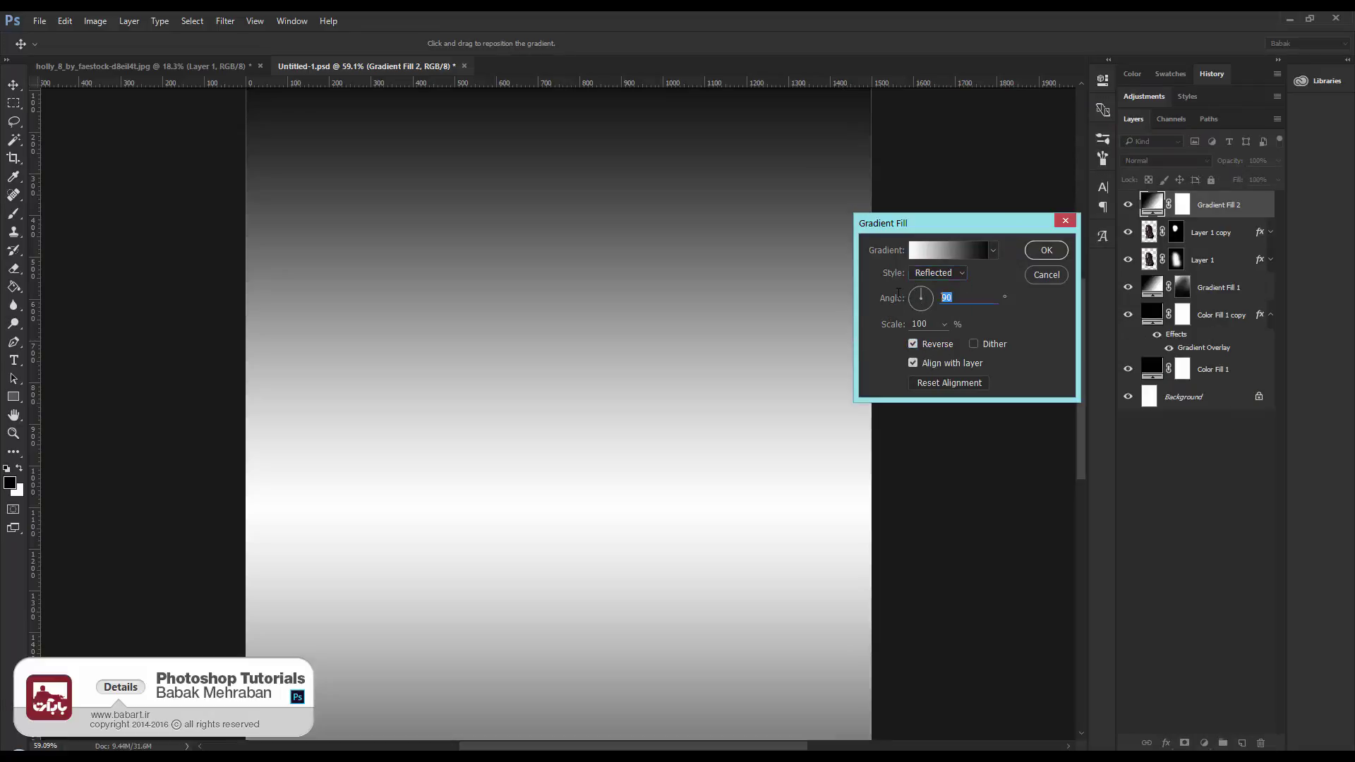
type("45")
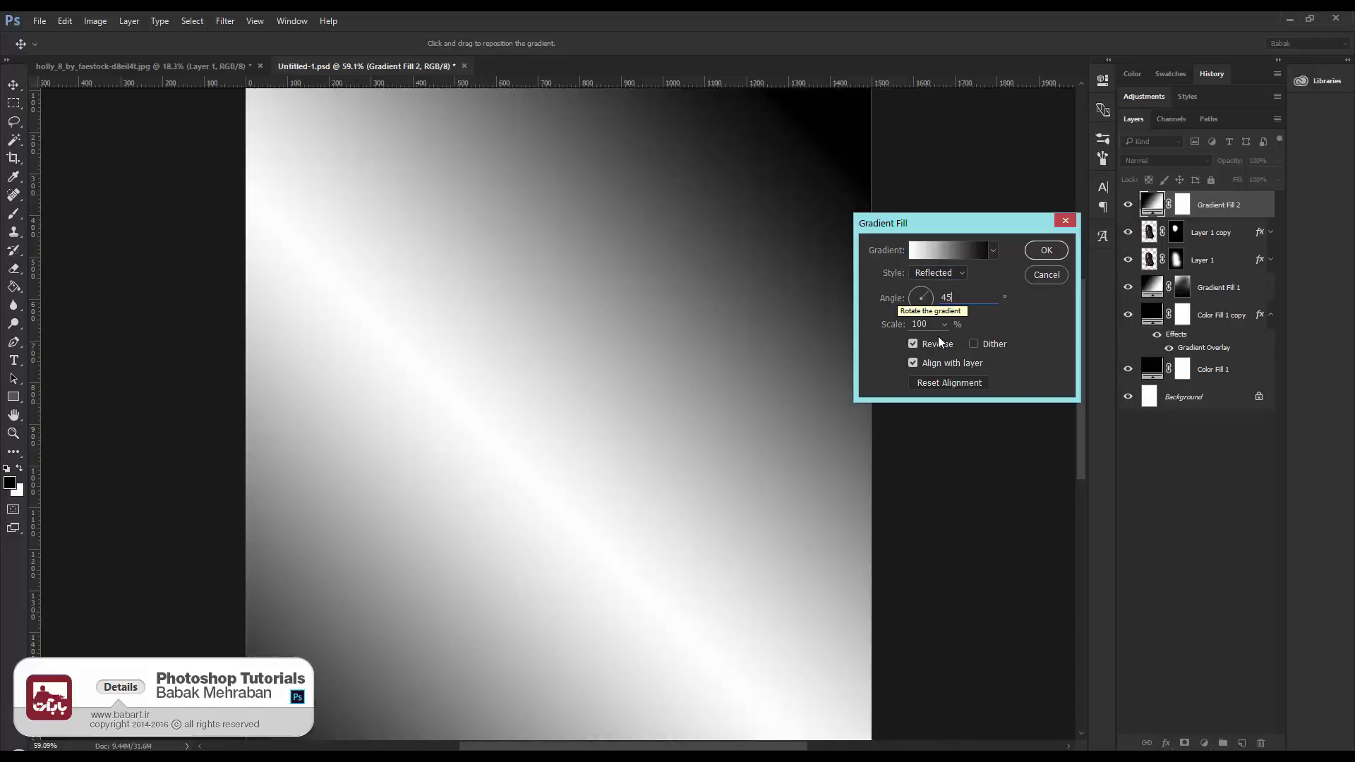
key("Tab")
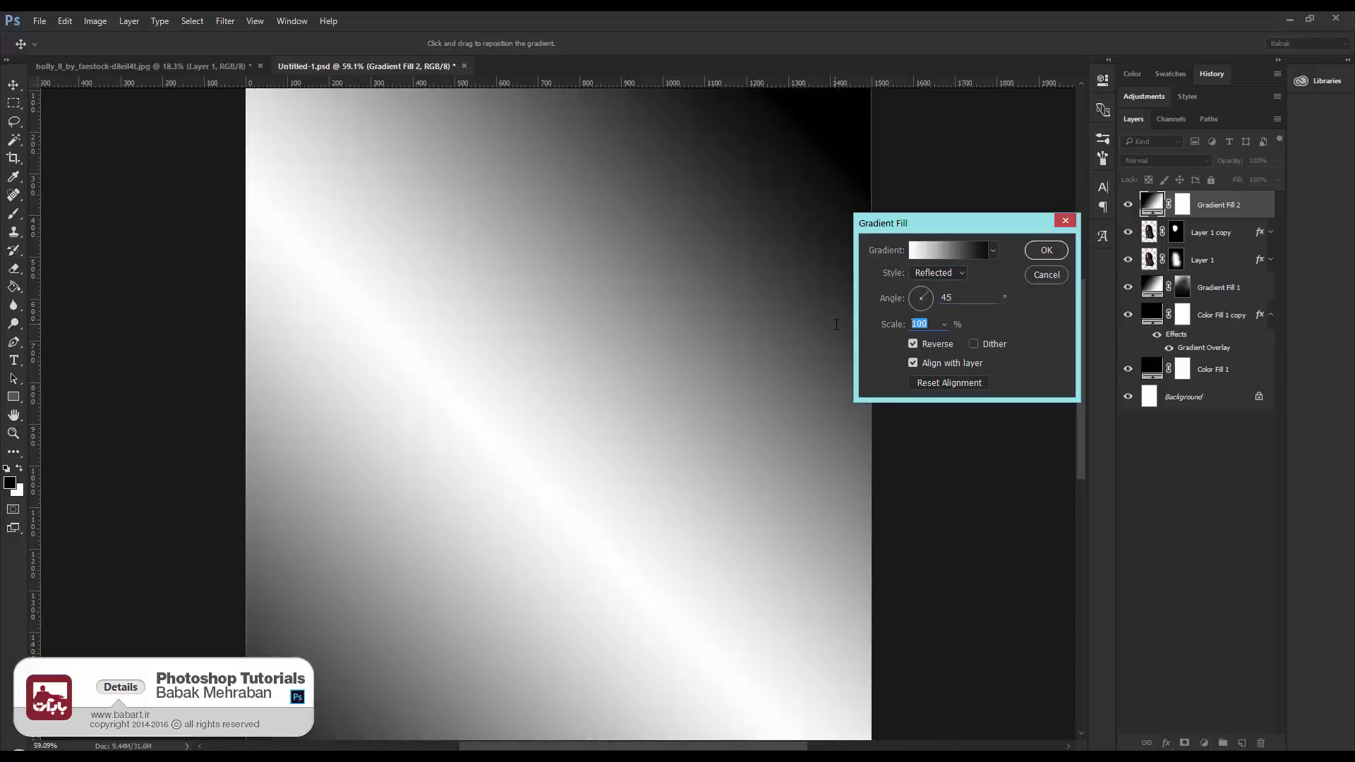
type("30")
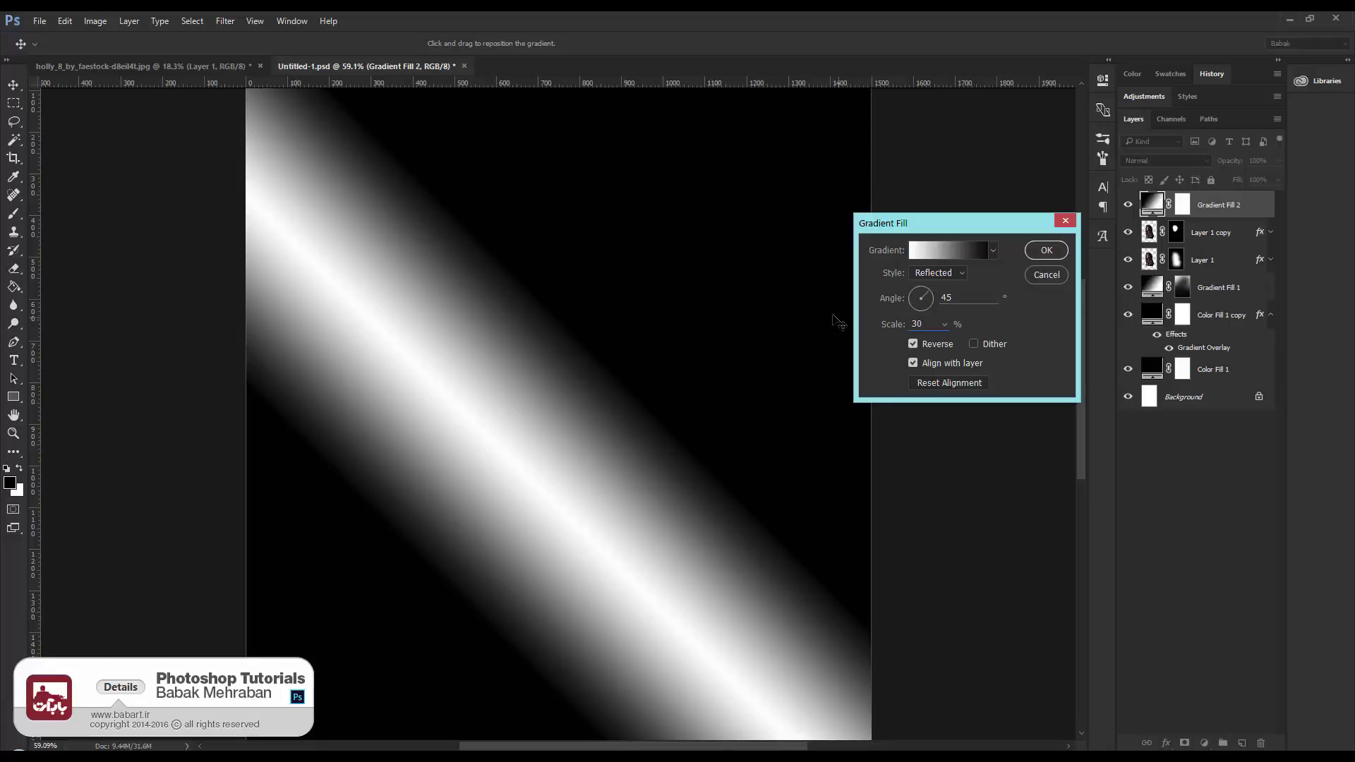
left_click(1047, 250)
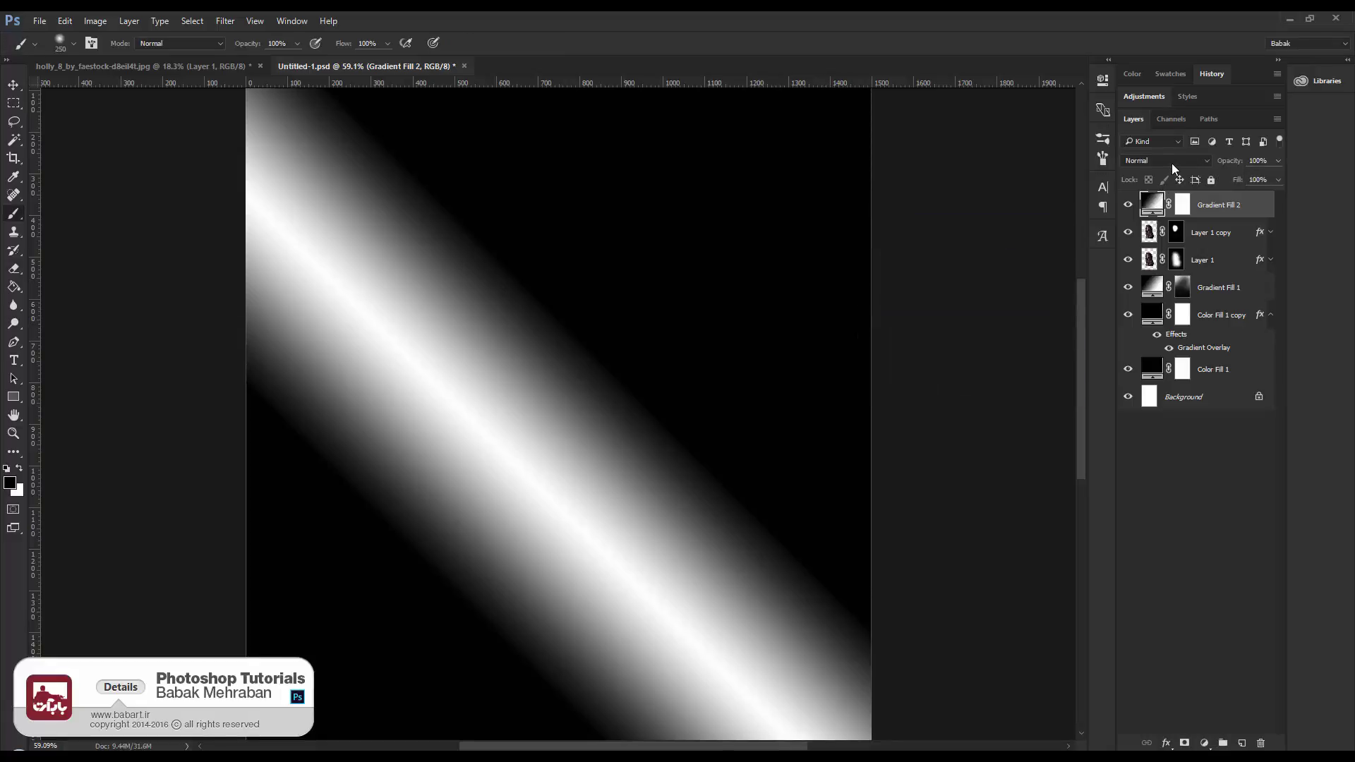
left_click(1172, 162)
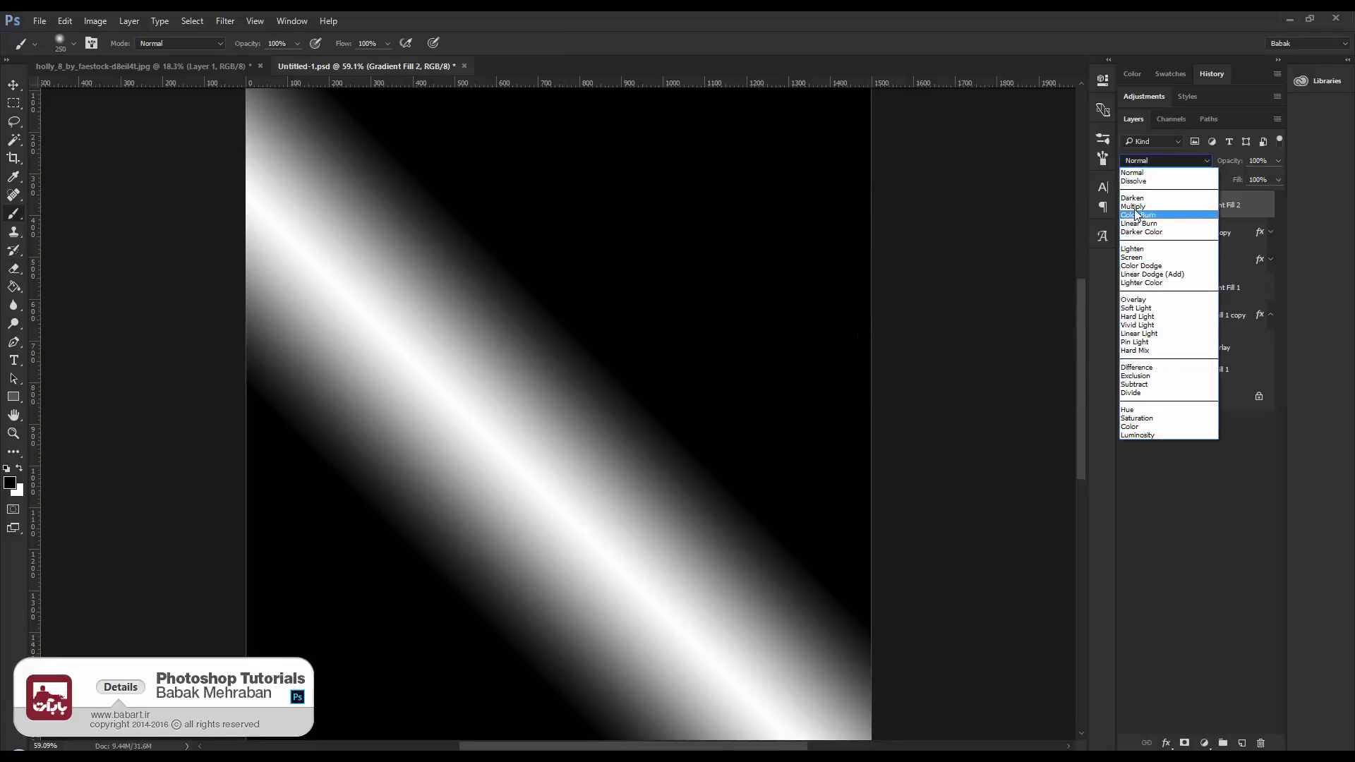
left_click(1133, 257)
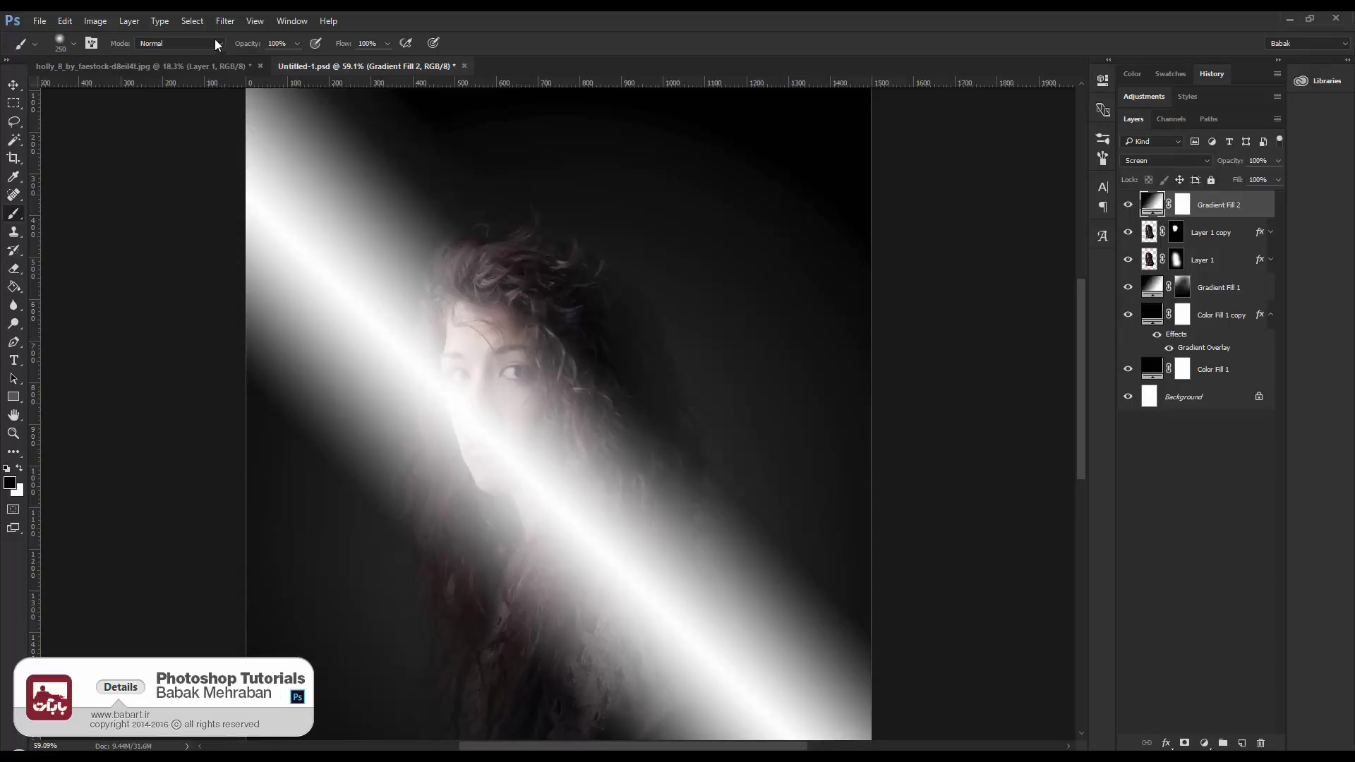
Convert the Gradient Fill 2 layer to a smart object and apply a Gaussian Blur with a 156.1-pixel radius
left_click(226, 20)
mouse_move(233, 176)
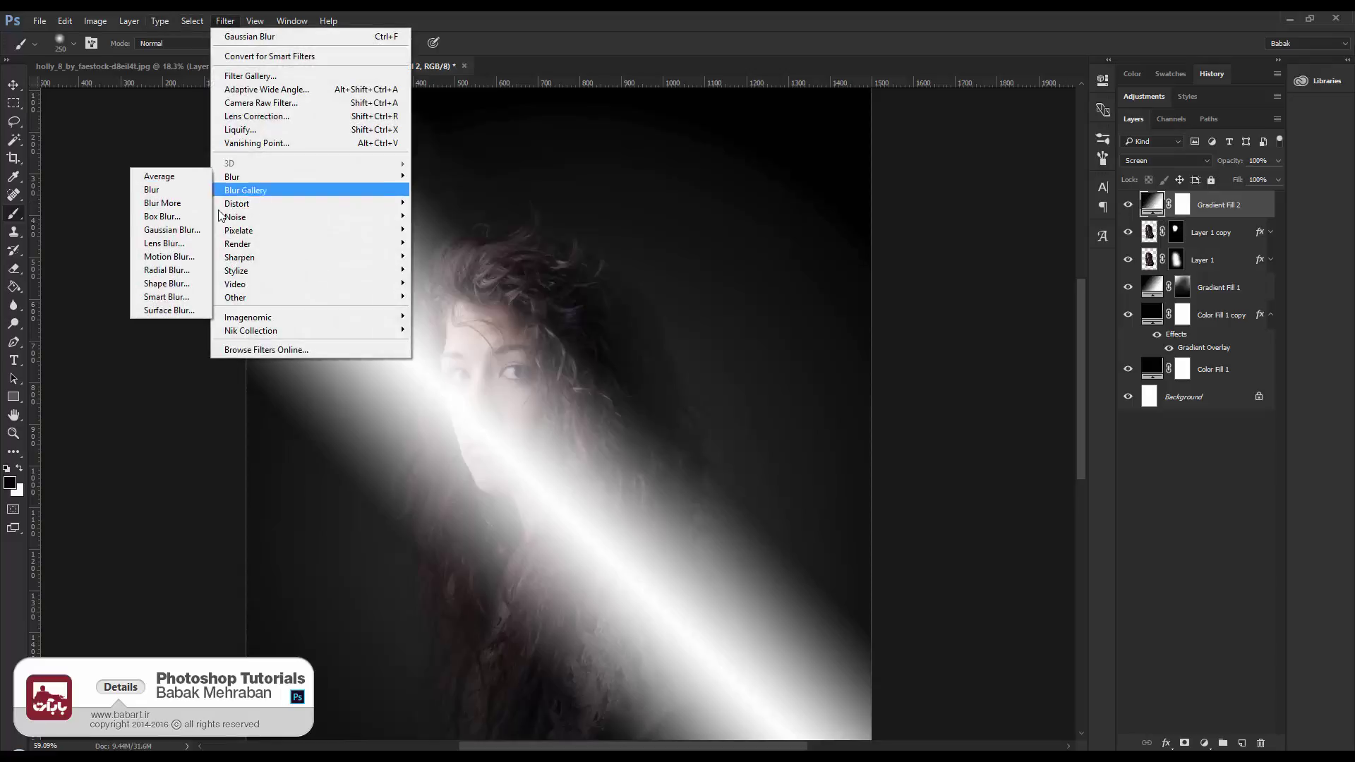
left_click(171, 230)
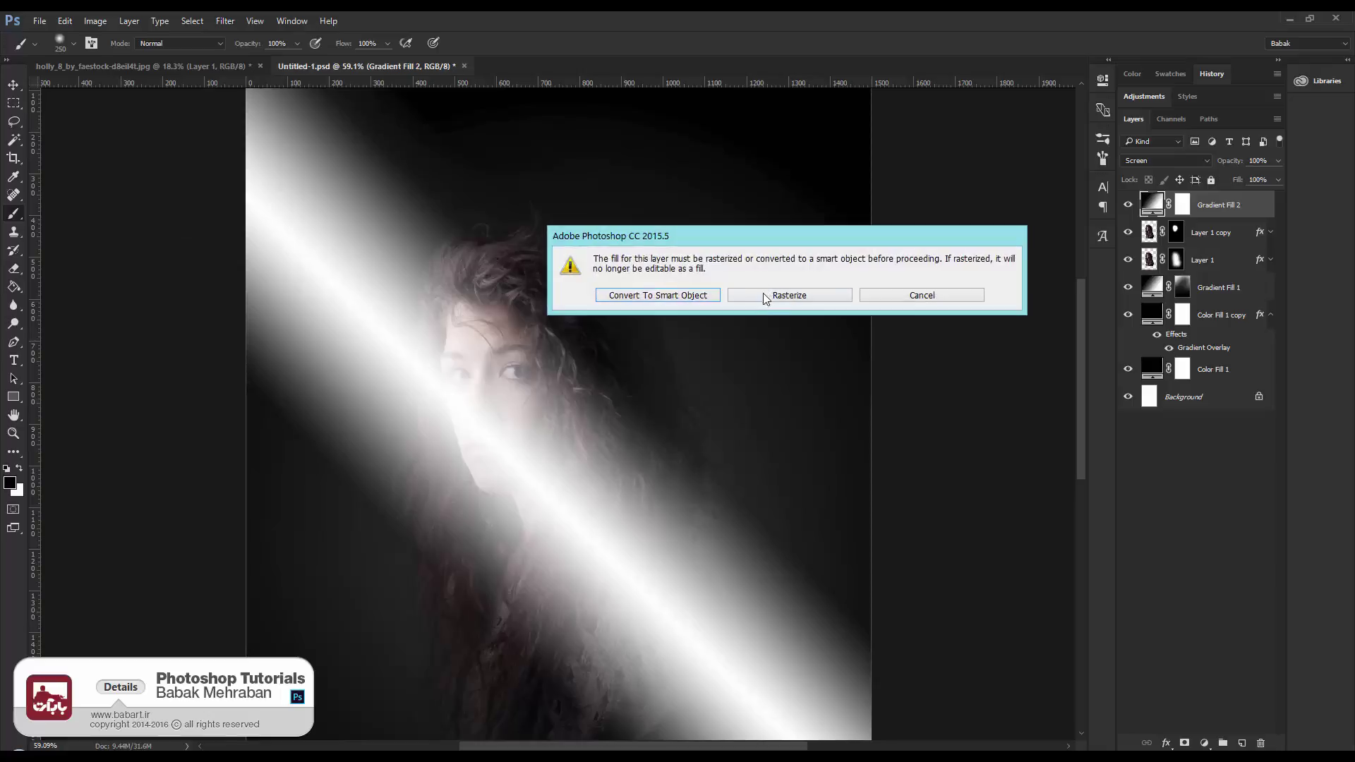
left_click(700, 297)
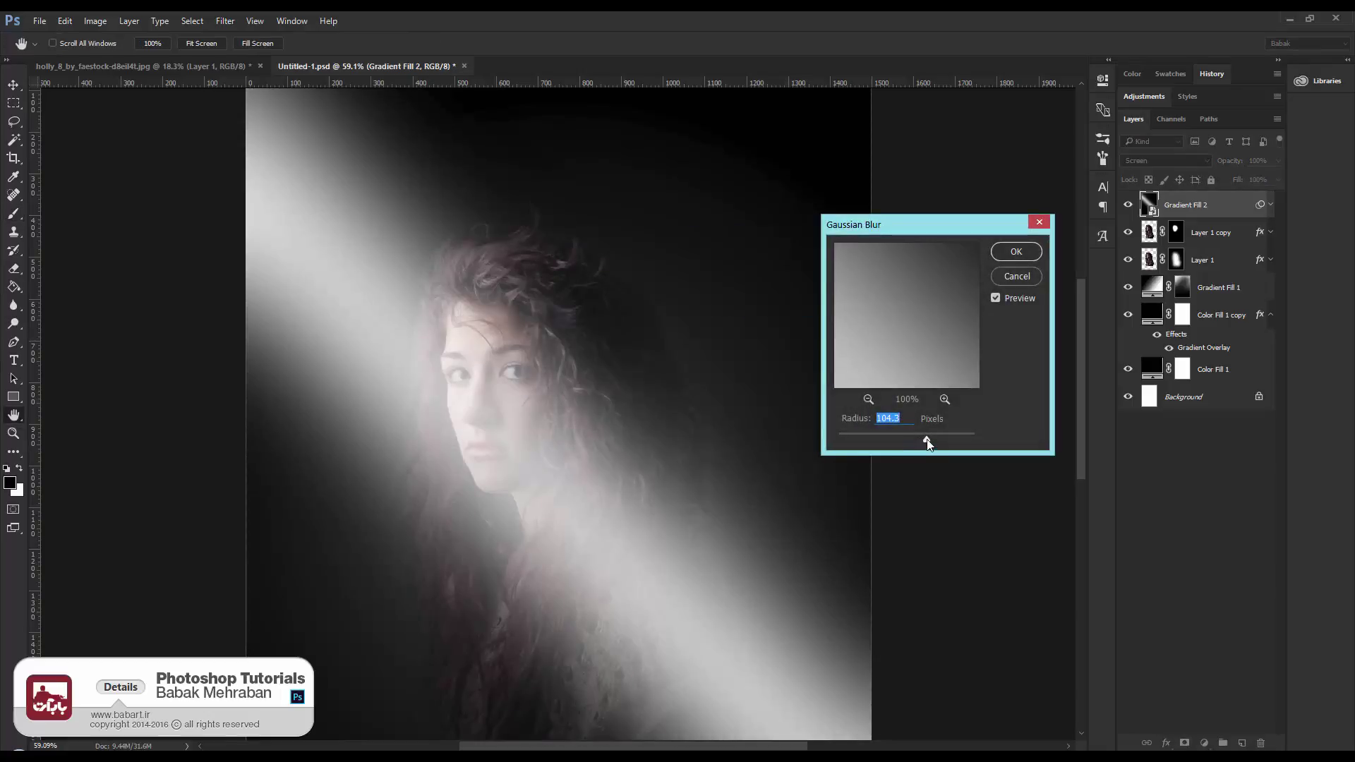
left_click_drag(929, 441, 941, 442)
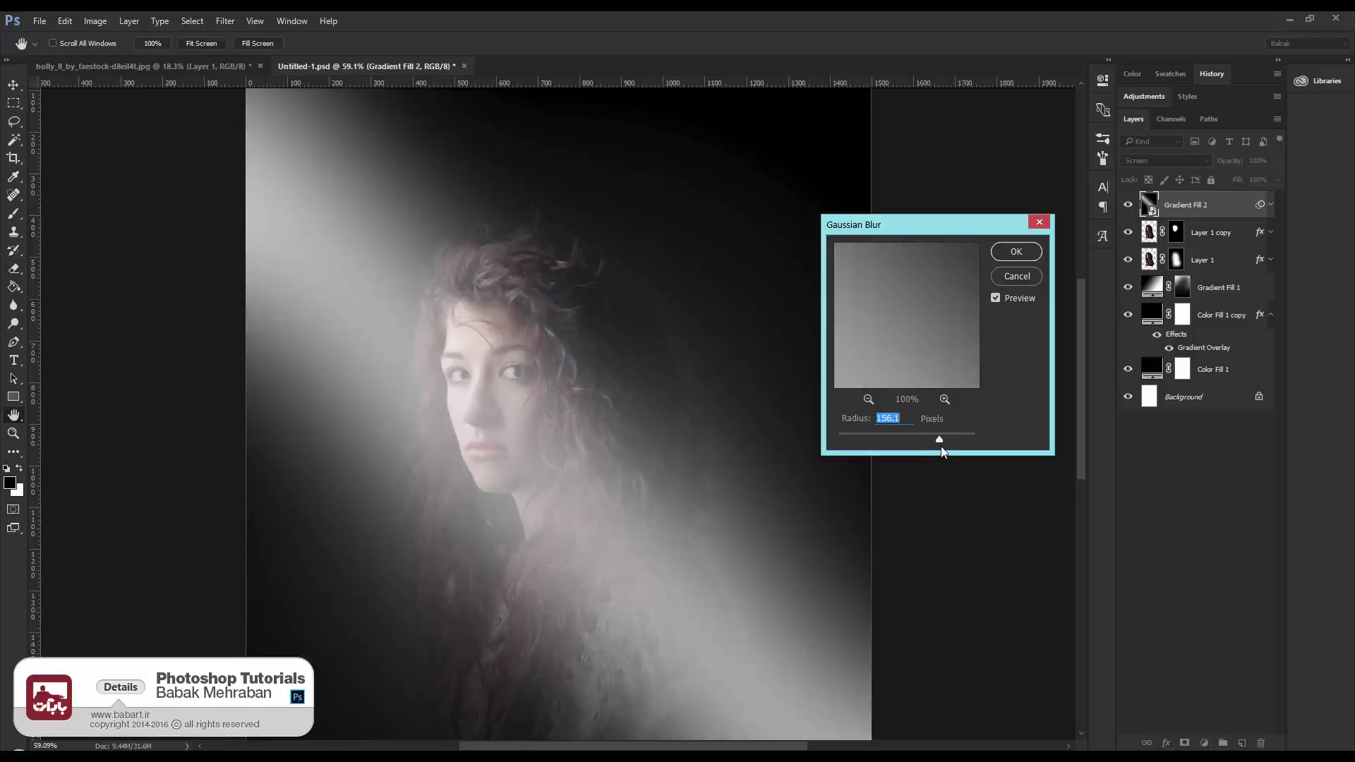
left_click(1017, 251)
Set the Gradient Fill 2 layer's opacity to 50% and add a layer mask to it
key("b")
scroll(538, 314, "down", 4)
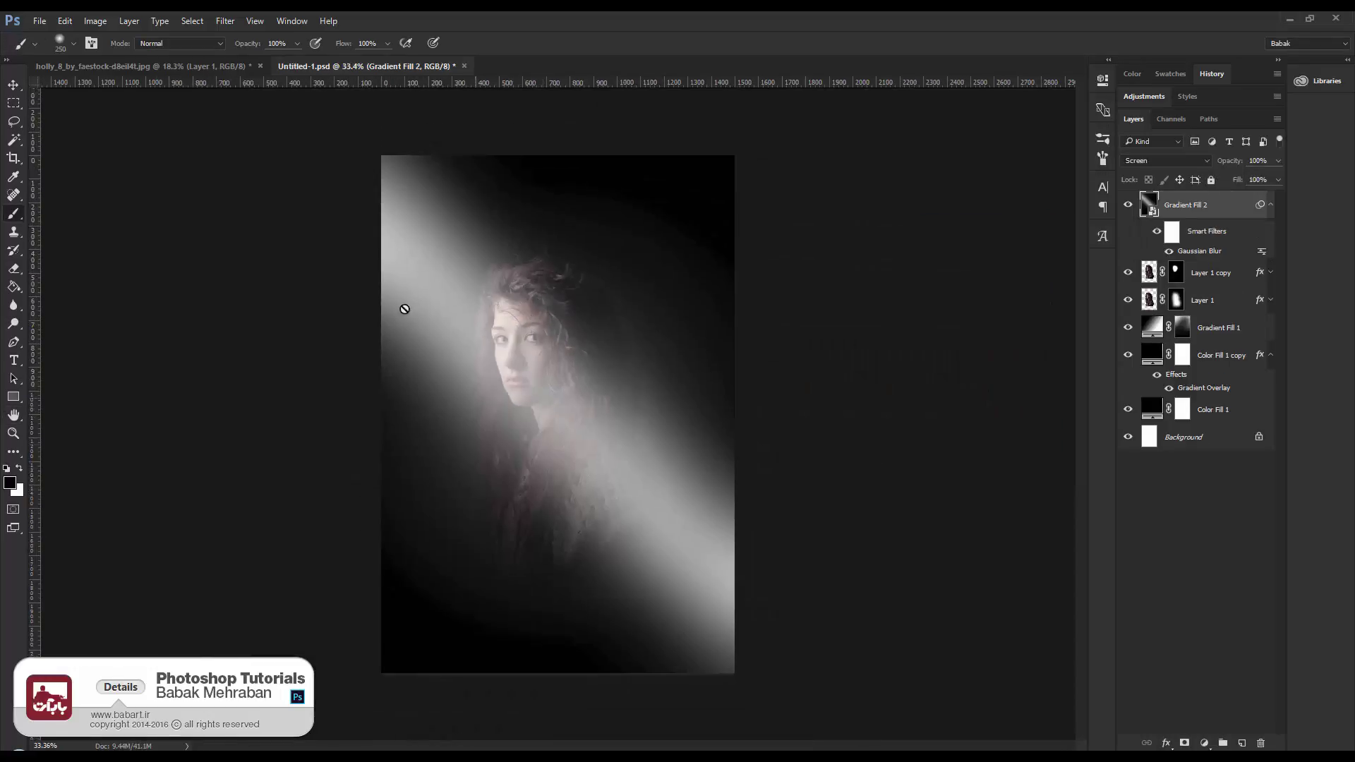
left_click(1258, 160)
type("50")
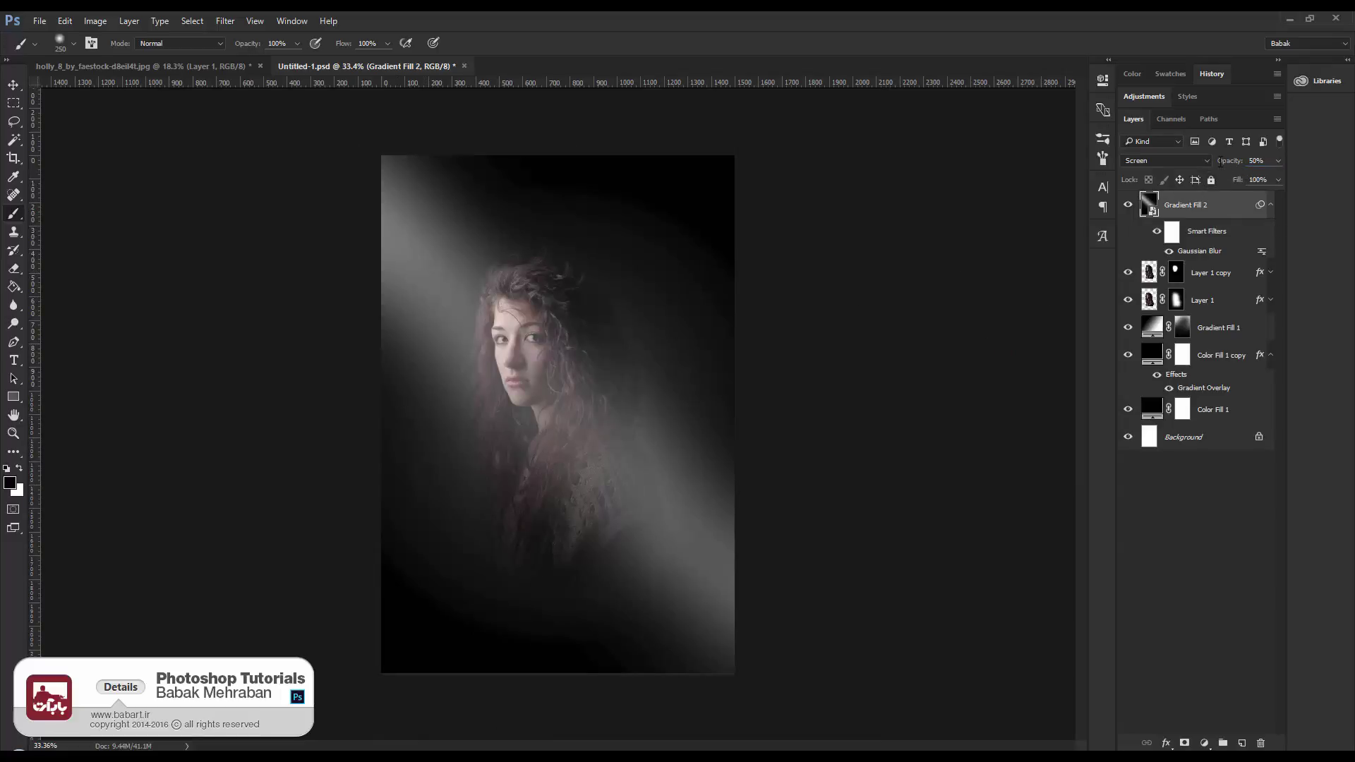
key("Return")
left_click(1185, 743)
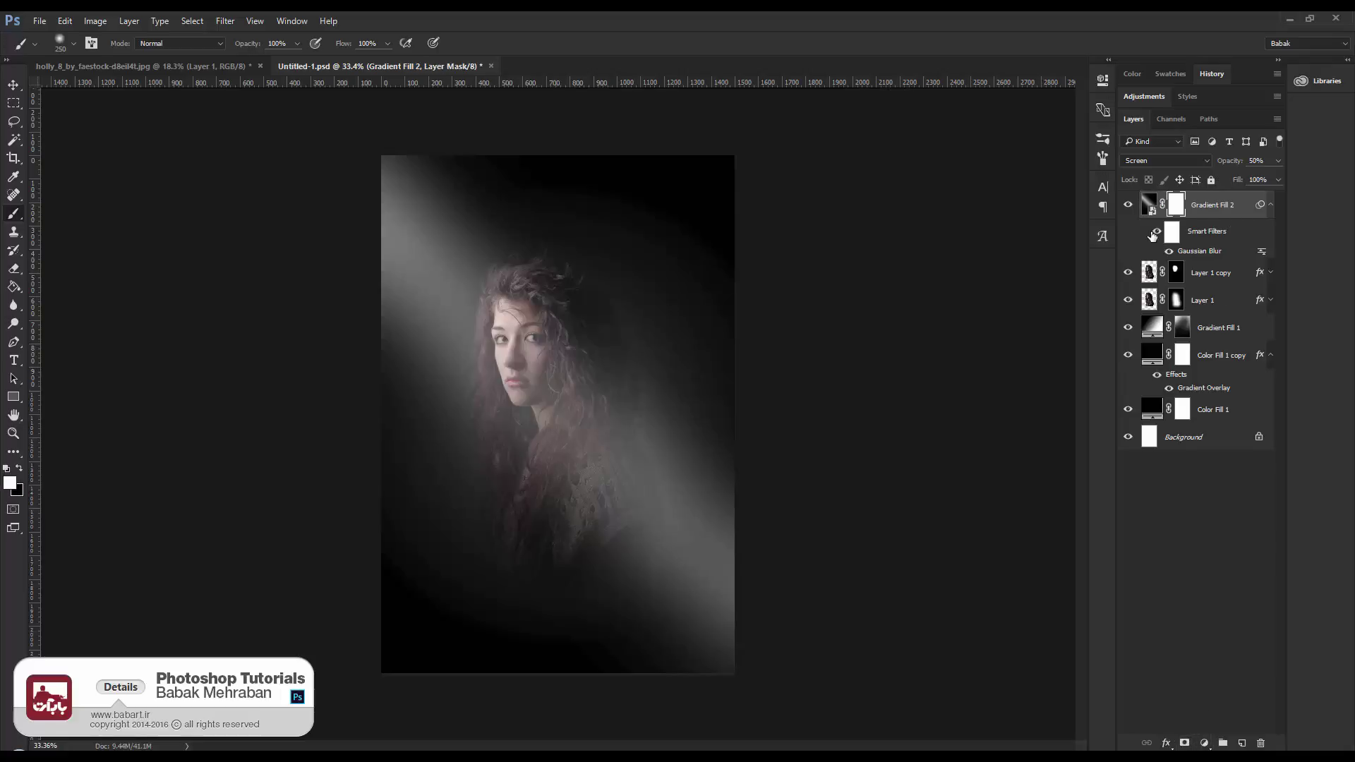
left_click(1271, 206)
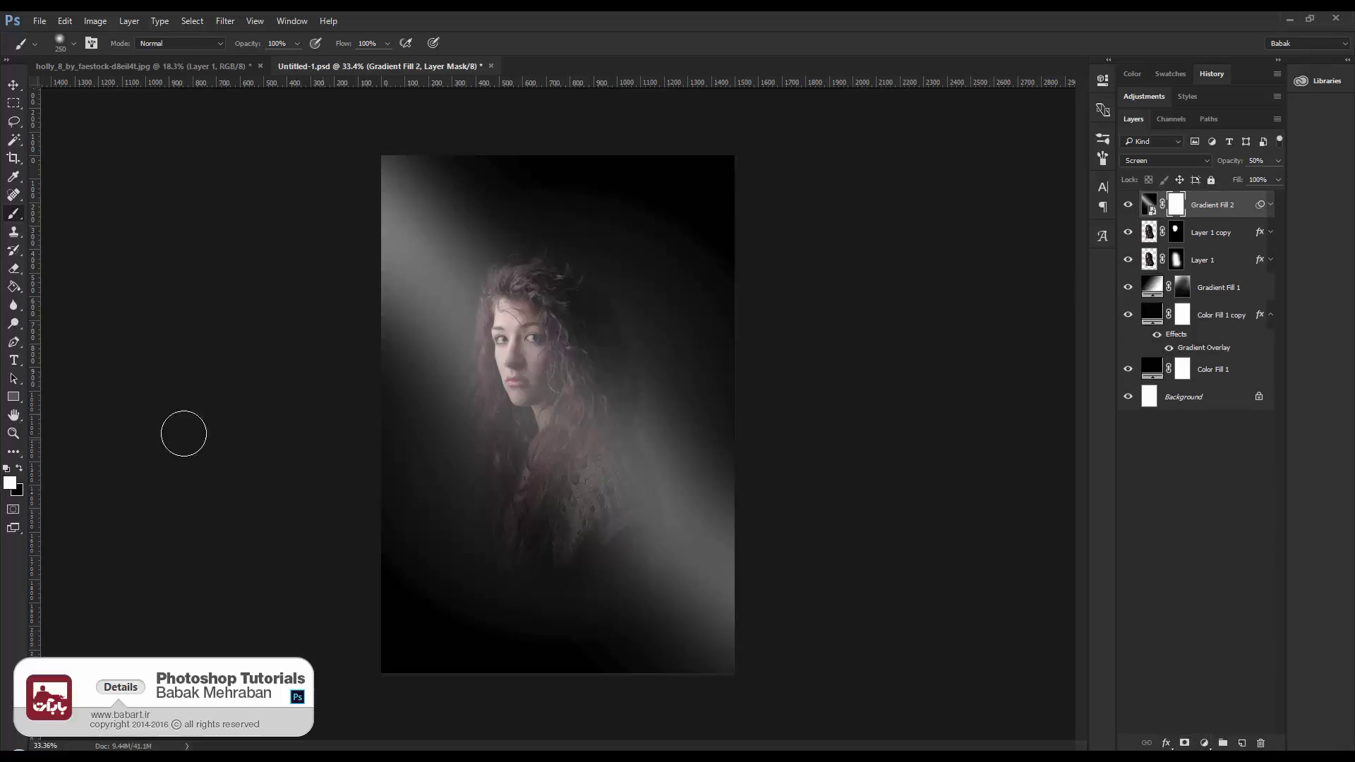
Set a soft black brush to 464 px and 40% opacity, and paint on the mask over the beam's lower-right end
left_click(18, 471)
right_click(662, 482)
left_click(806, 306)
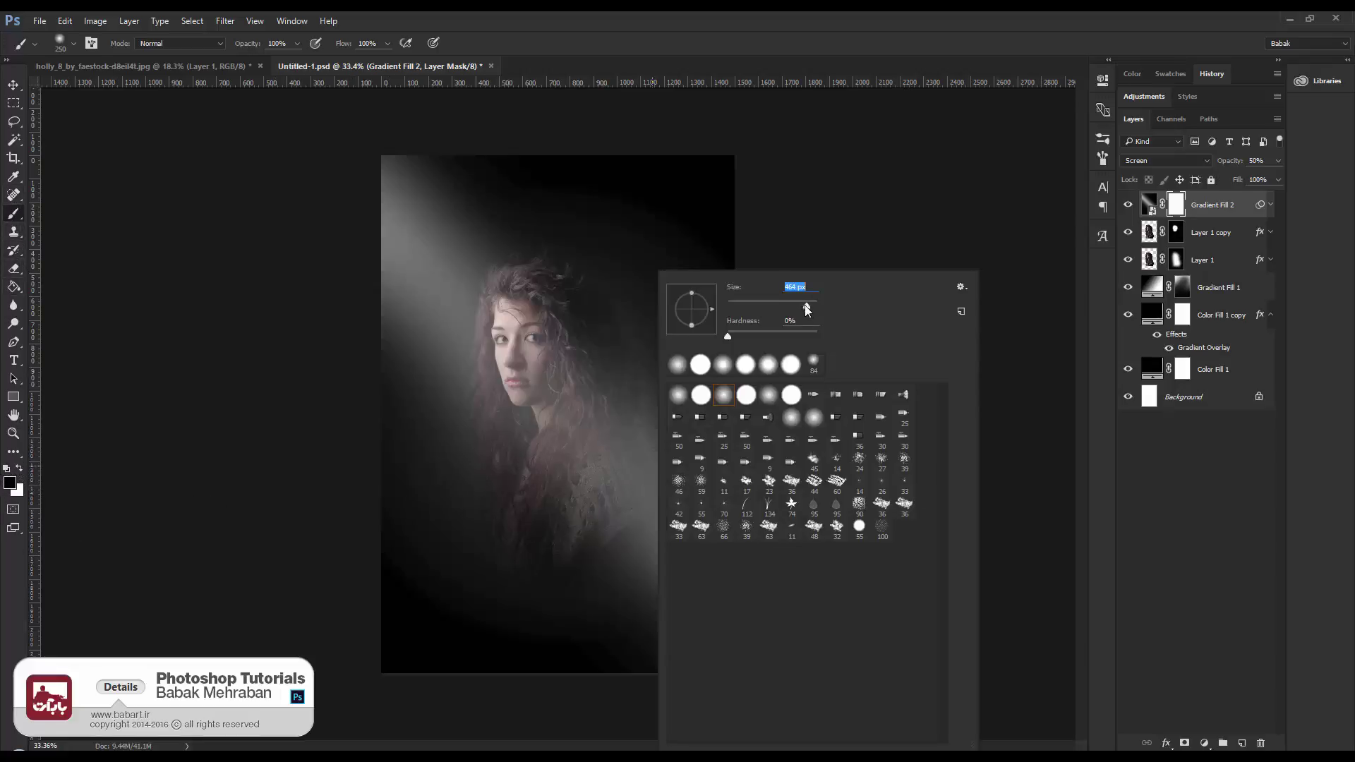
left_click(284, 44)
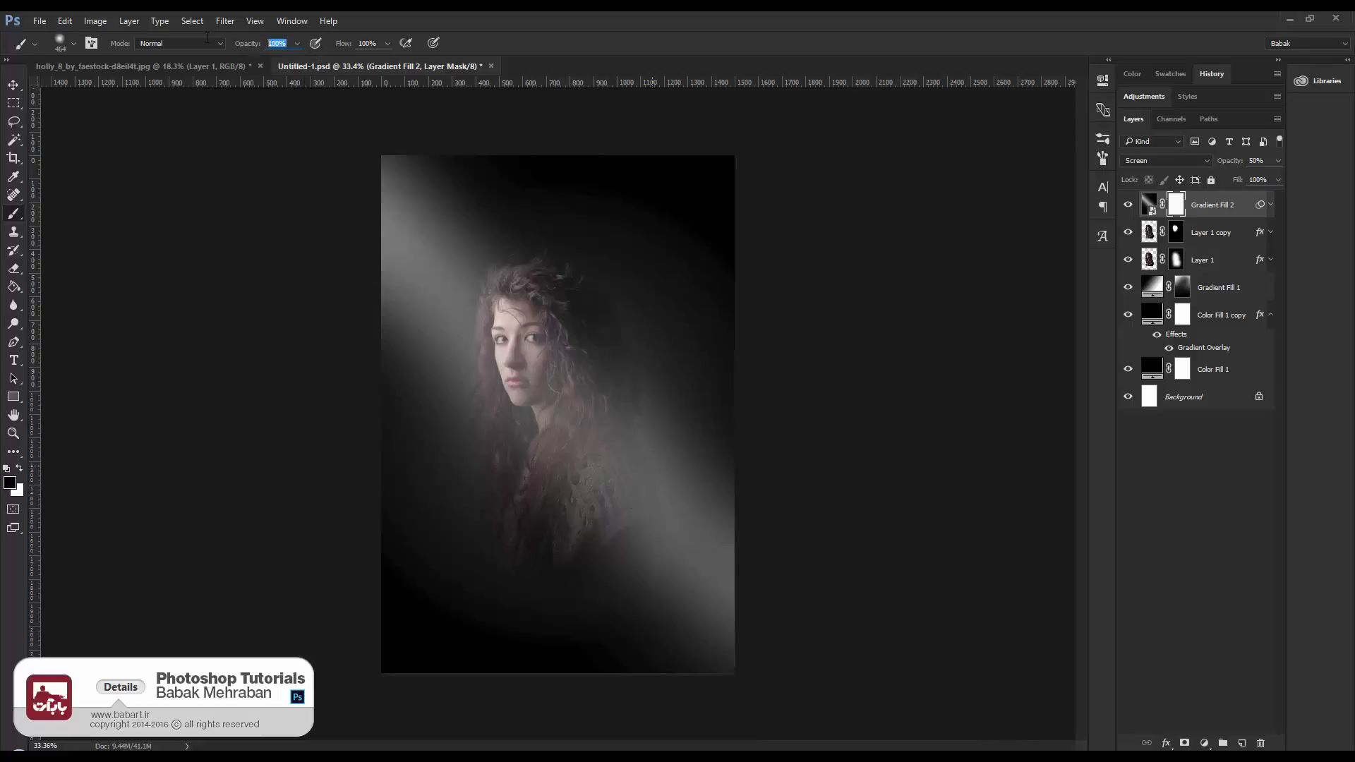
type("40")
mouse_move(573, 665)
left_mouse_down()
mouse_move(683, 570)
mouse_move(627, 664)
mouse_move(710, 551)
mouse_move(752, 608)
mouse_move(722, 481)
mouse_move(683, 462)
mouse_move(507, 572)
mouse_move(605, 448)
left_mouse_up()
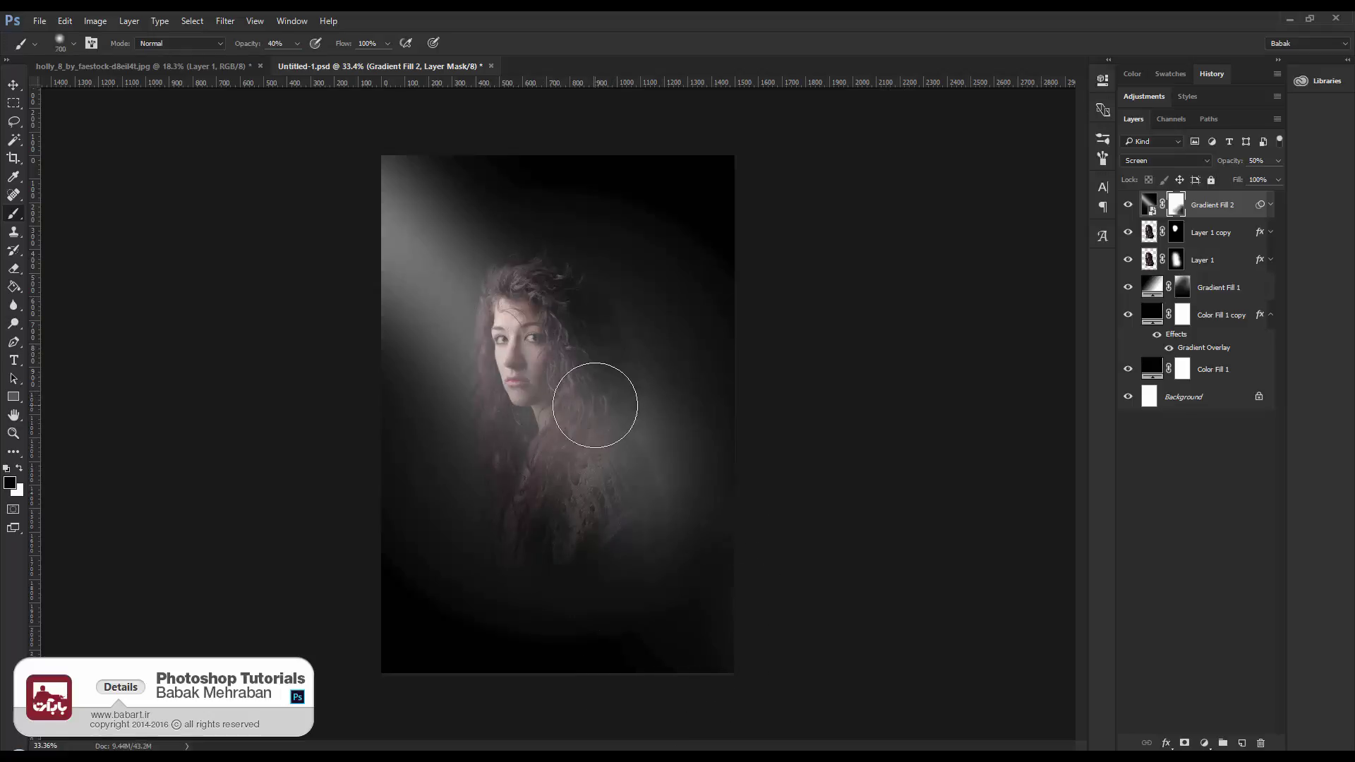
Enlarge the brush to 1300 px and paint black on the mask over the woman and the lower part of the image
key("bracketright")
key("bracketright")
key("bracketright")
key("bracketright")
key("bracketright")
key("bracketright")
mouse_move(563, 357)
left_mouse_down()
mouse_move(535, 431)
mouse_move(545, 506)
mouse_move(651, 405)
mouse_move(645, 260)
mouse_move(696, 330)
mouse_move(660, 422)
mouse_move(648, 528)
mouse_move(684, 412)
mouse_move(610, 598)
mouse_move(569, 654)
mouse_move(653, 451)
mouse_move(718, 440)
mouse_move(668, 622)
mouse_move(634, 661)
mouse_move(661, 629)
mouse_move(714, 463)
mouse_move(728, 362)
mouse_move(674, 346)
mouse_move(566, 705)
mouse_move(671, 461)
left_mouse_up()
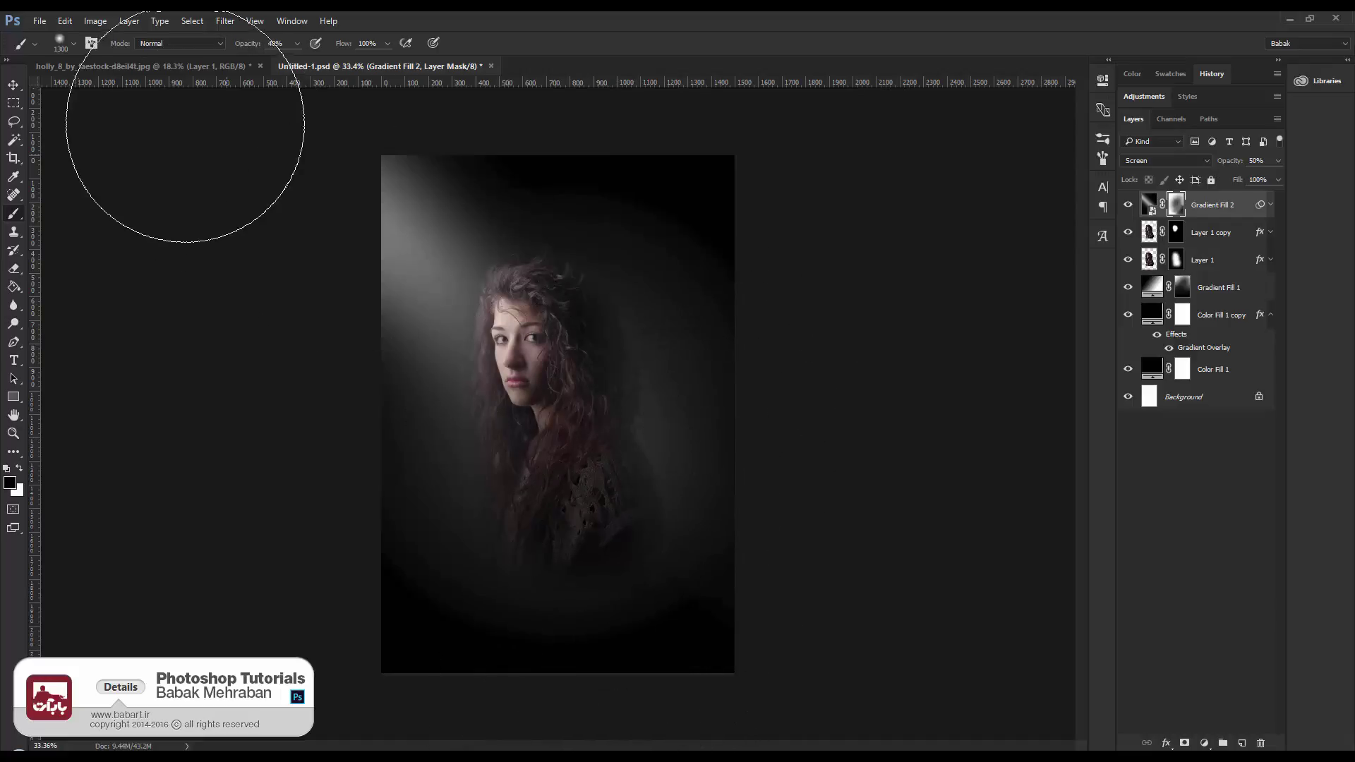
mouse_move(756, 499)
left_mouse_down()
mouse_move(673, 579)
mouse_move(718, 421)
mouse_move(665, 444)
mouse_move(620, 531)
mouse_move(555, 600)
mouse_move(612, 524)
mouse_move(617, 303)
mouse_move(454, 580)
left_mouse_up()
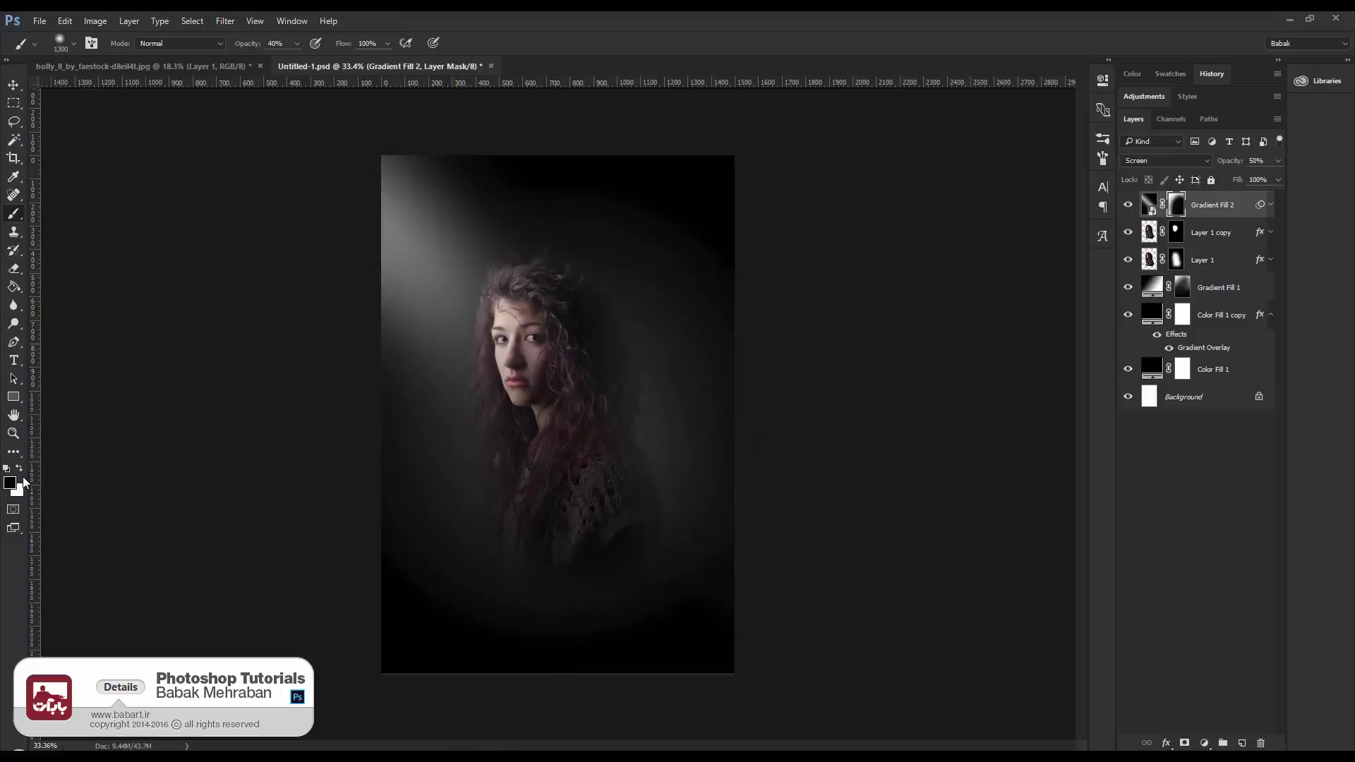
Paint white on the Gradient Fill 2 mask to restore the light beam around the woman's head
key("x")
key("ctrl+plus")
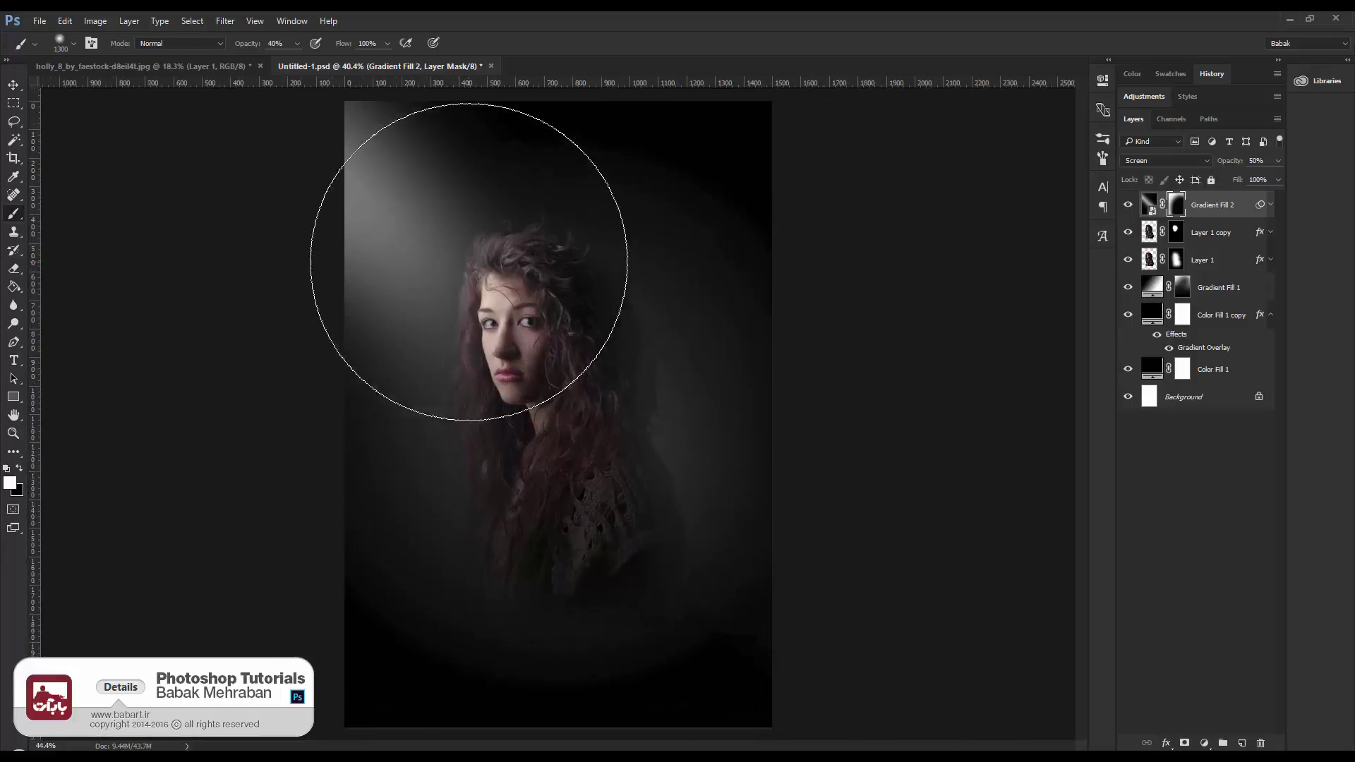
scroll(468, 261, "up", 1)
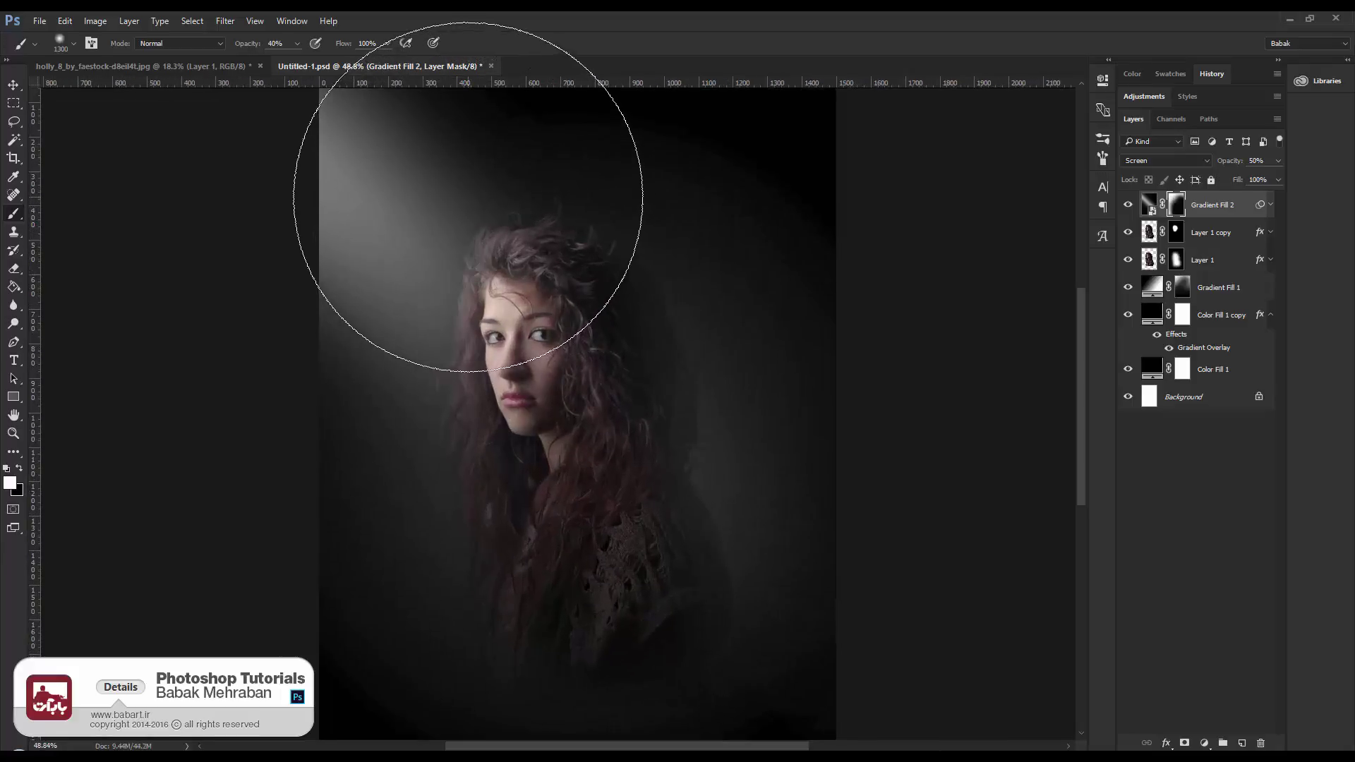
scroll(657, 374, "down", 2)
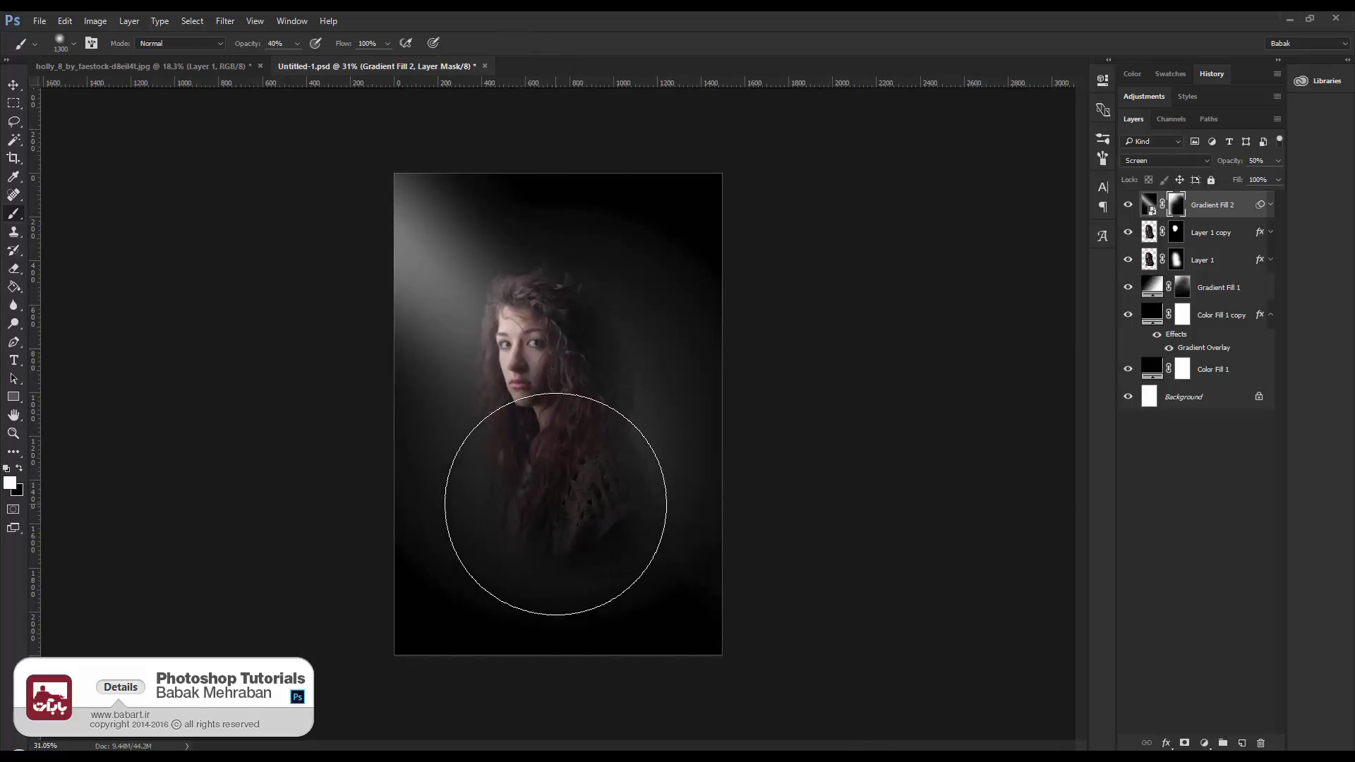
Rasterize the Gradient Fill 2 layer and apply its layer mask
right_click(1176, 206)
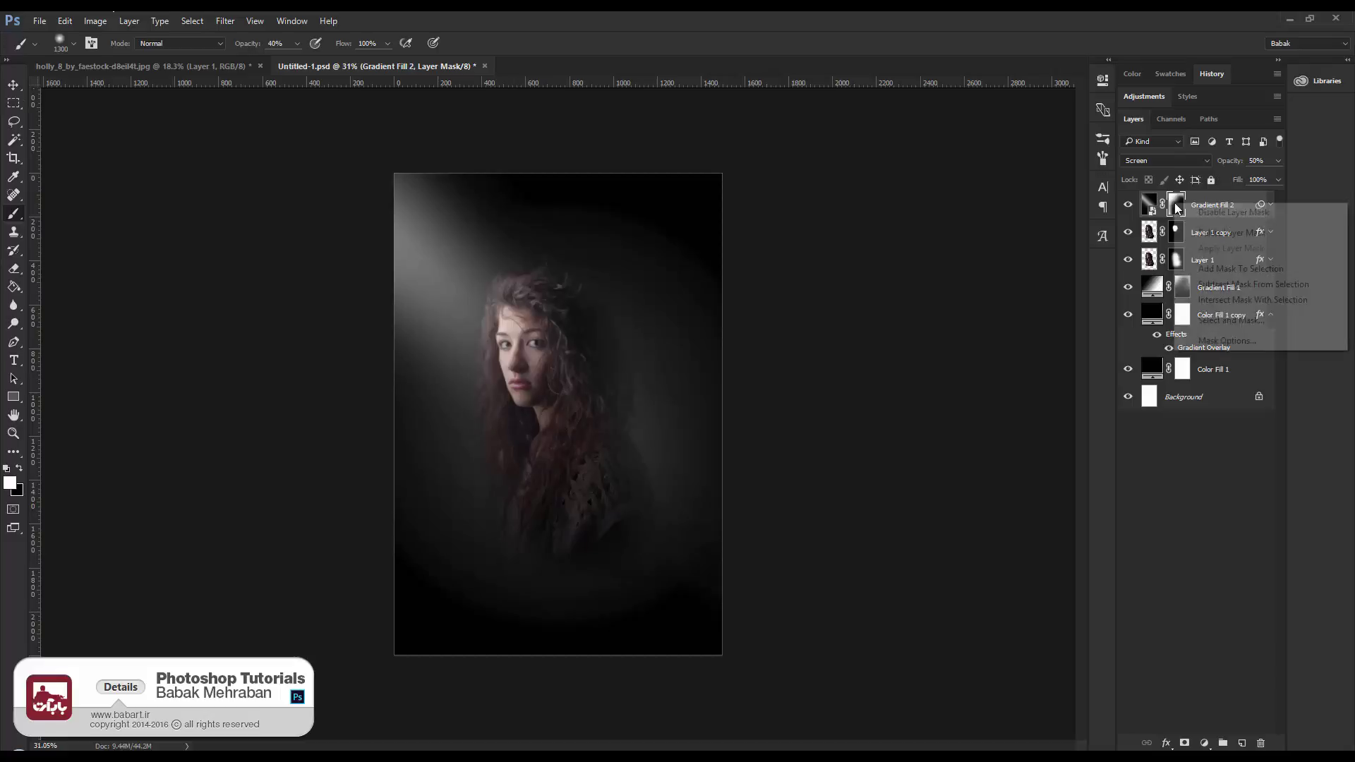
left_click(1222, 196)
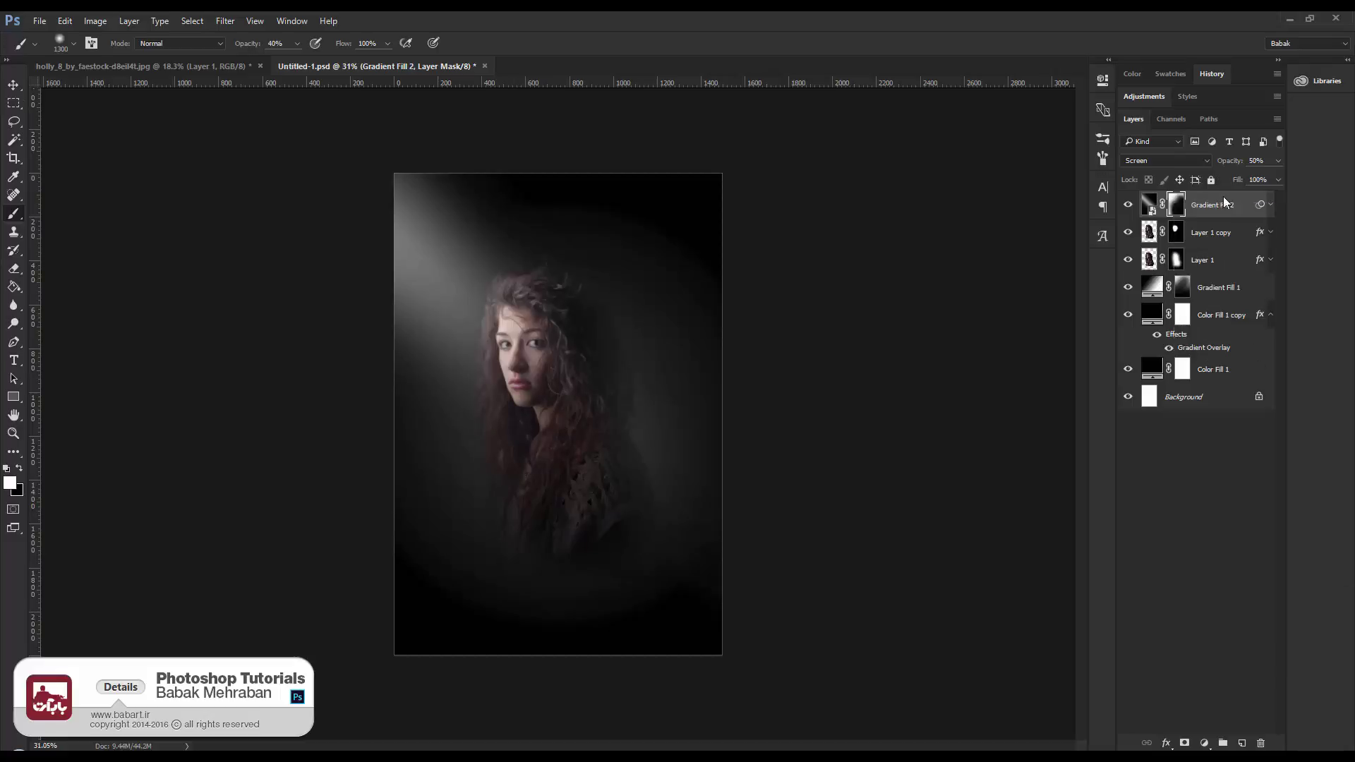
right_click(1249, 208)
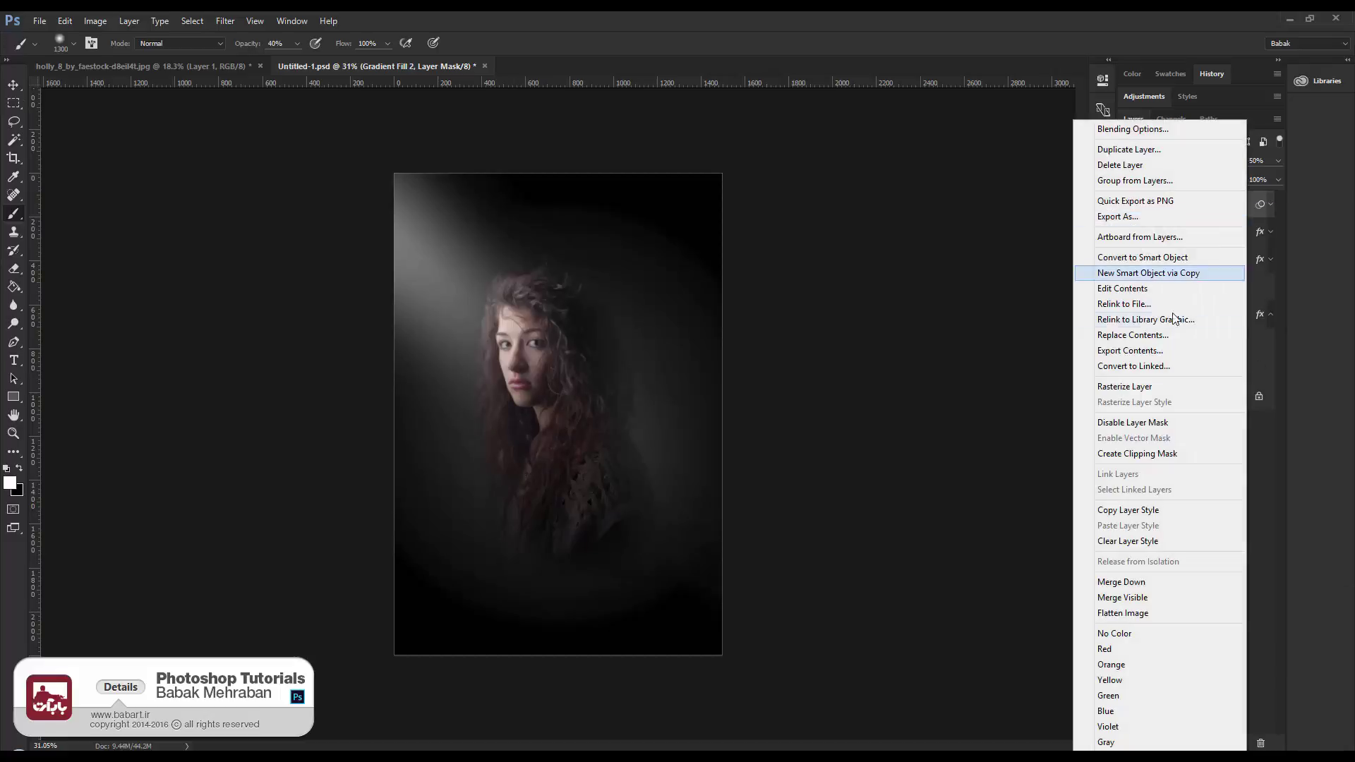
left_click(1145, 390)
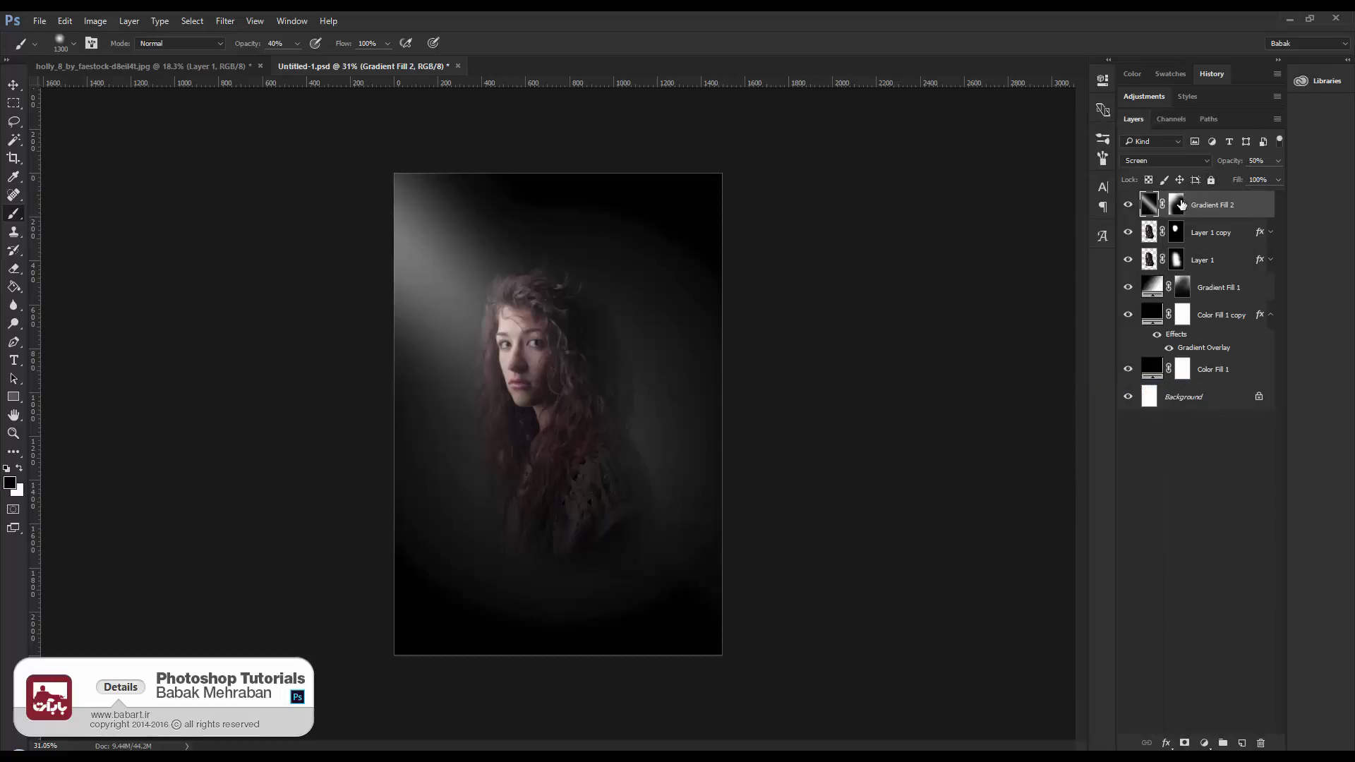
left_click(1179, 206)
right_click(1180, 207)
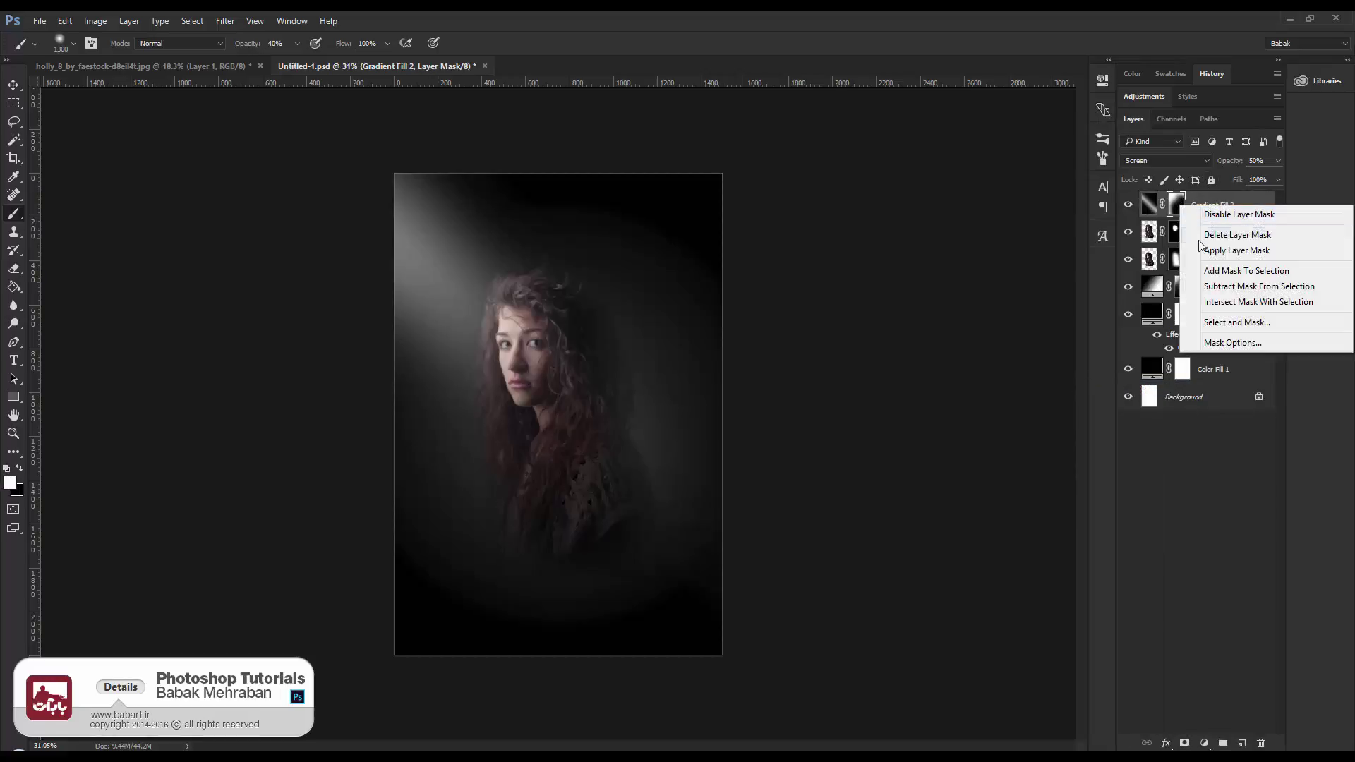
left_click(1228, 251)
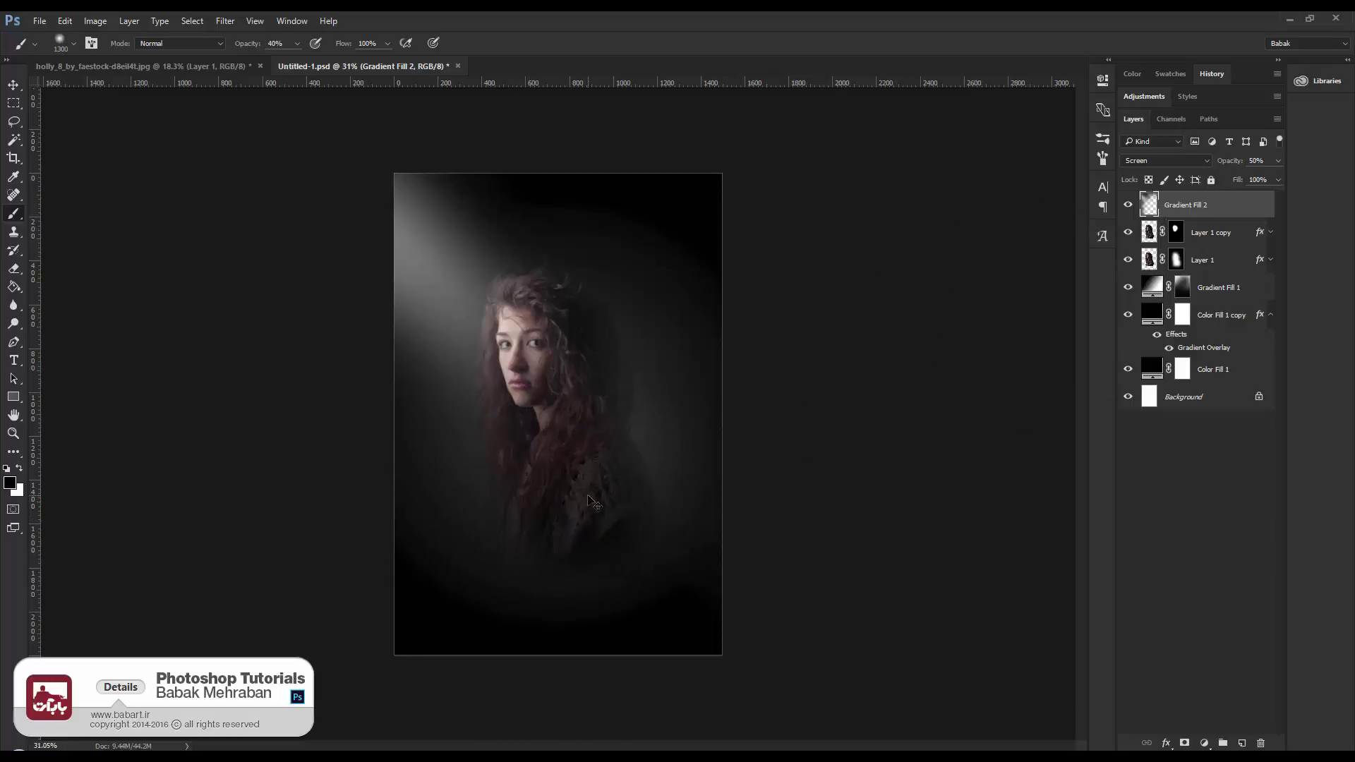
Distort the Gradient Fill 2 beam, extending its upper-right and lower-left corners beyond the canvas and pulling the lower-right corner inward
key("ctrl+t")
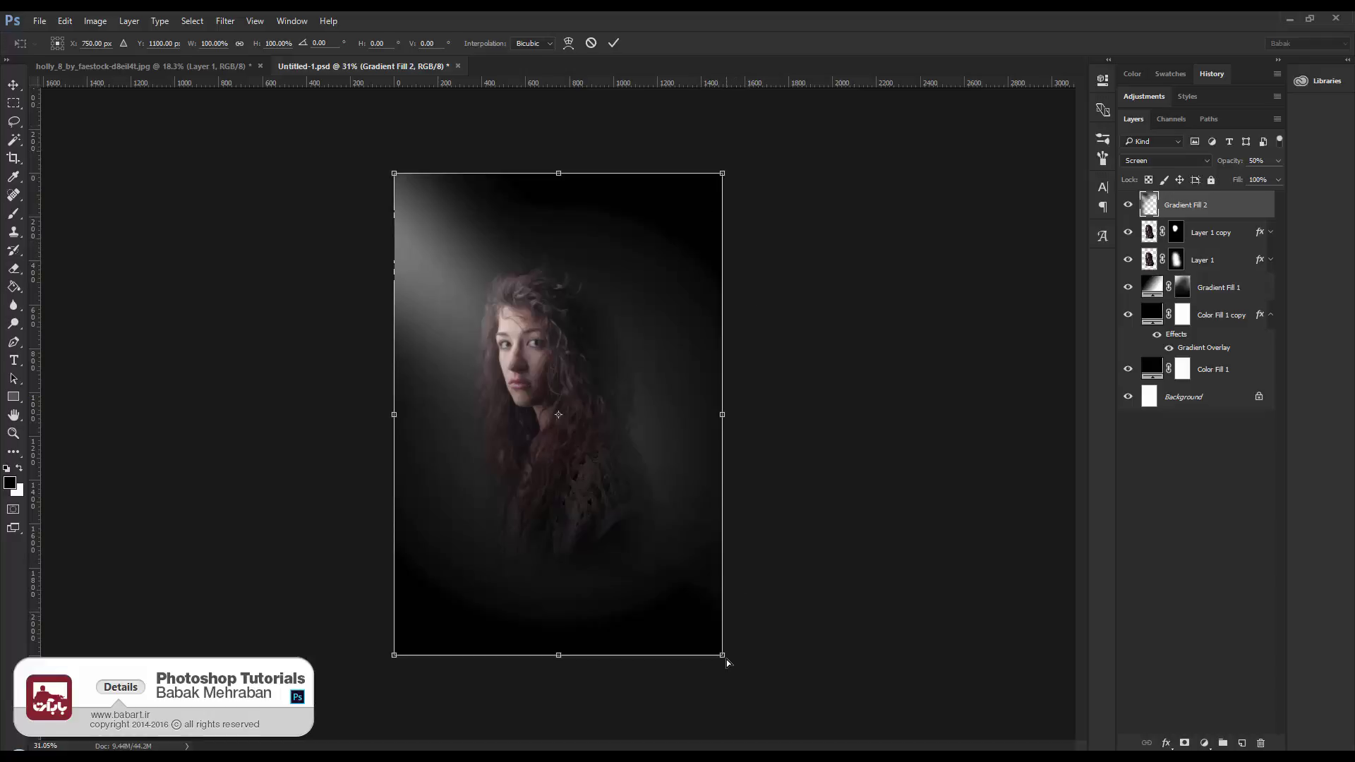
left_click_drag(727, 661, 657, 497)
left_click_drag(724, 170, 800, 77)
left_click_drag(393, 656, 216, 723)
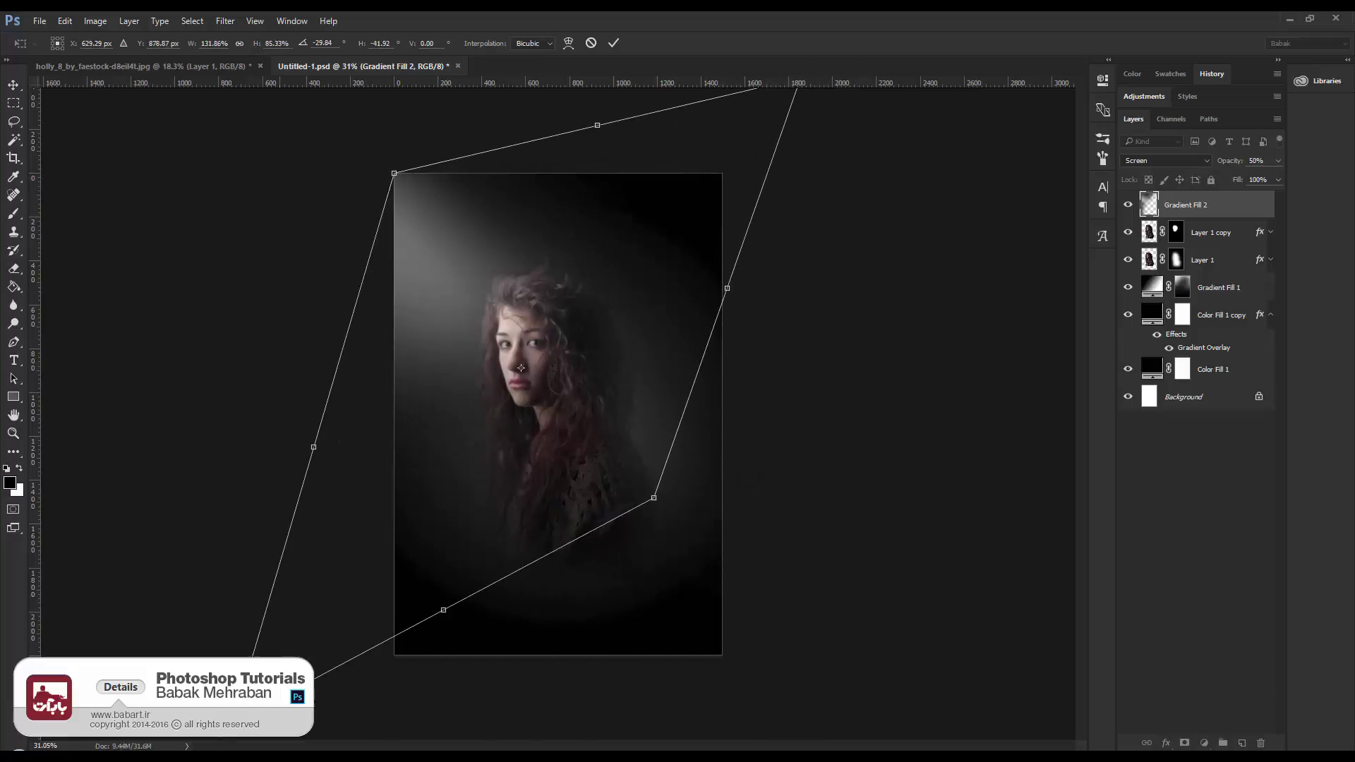
scroll(700, 243, "down", 3)
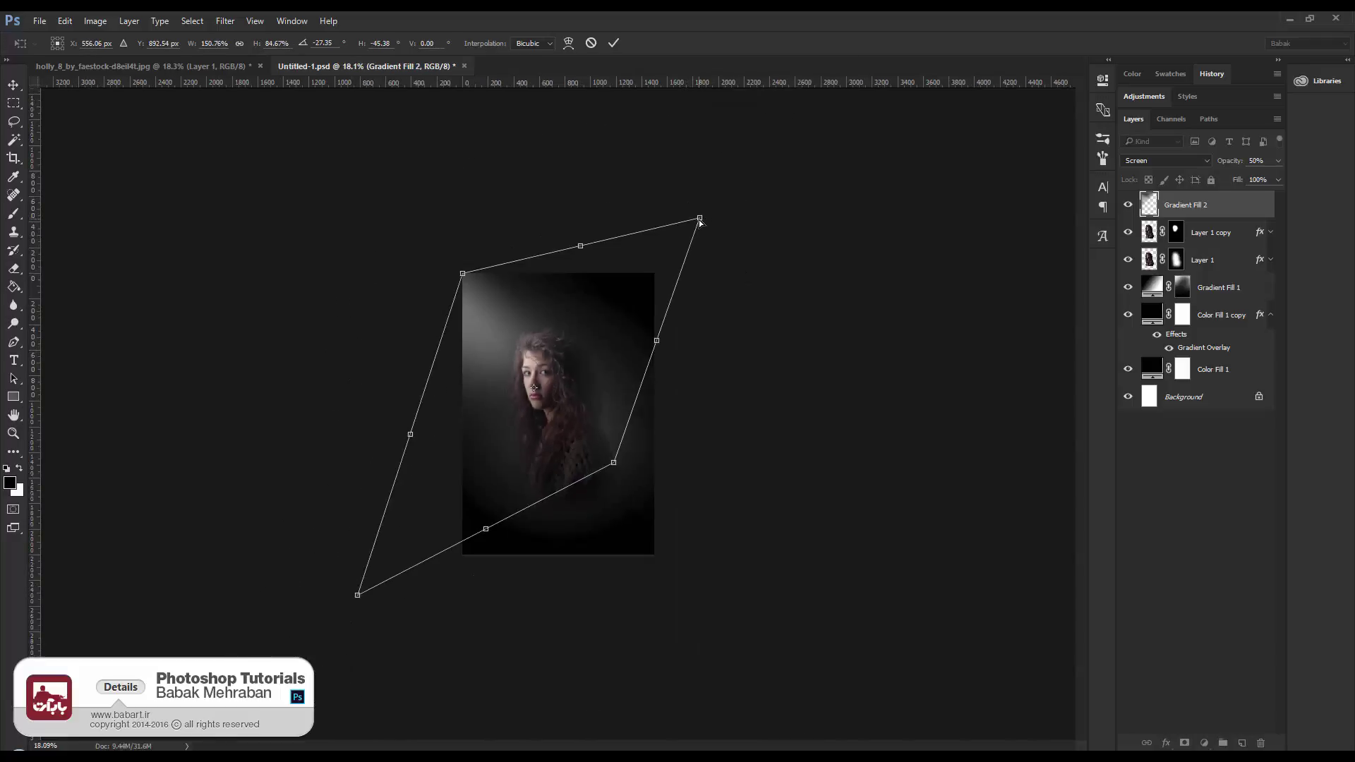
left_click_drag(699, 220, 737, 163)
mouse_move(534, 396)
left_mouse_down()
mouse_move(553, 403)
mouse_move(530, 383)
left_mouse_up()
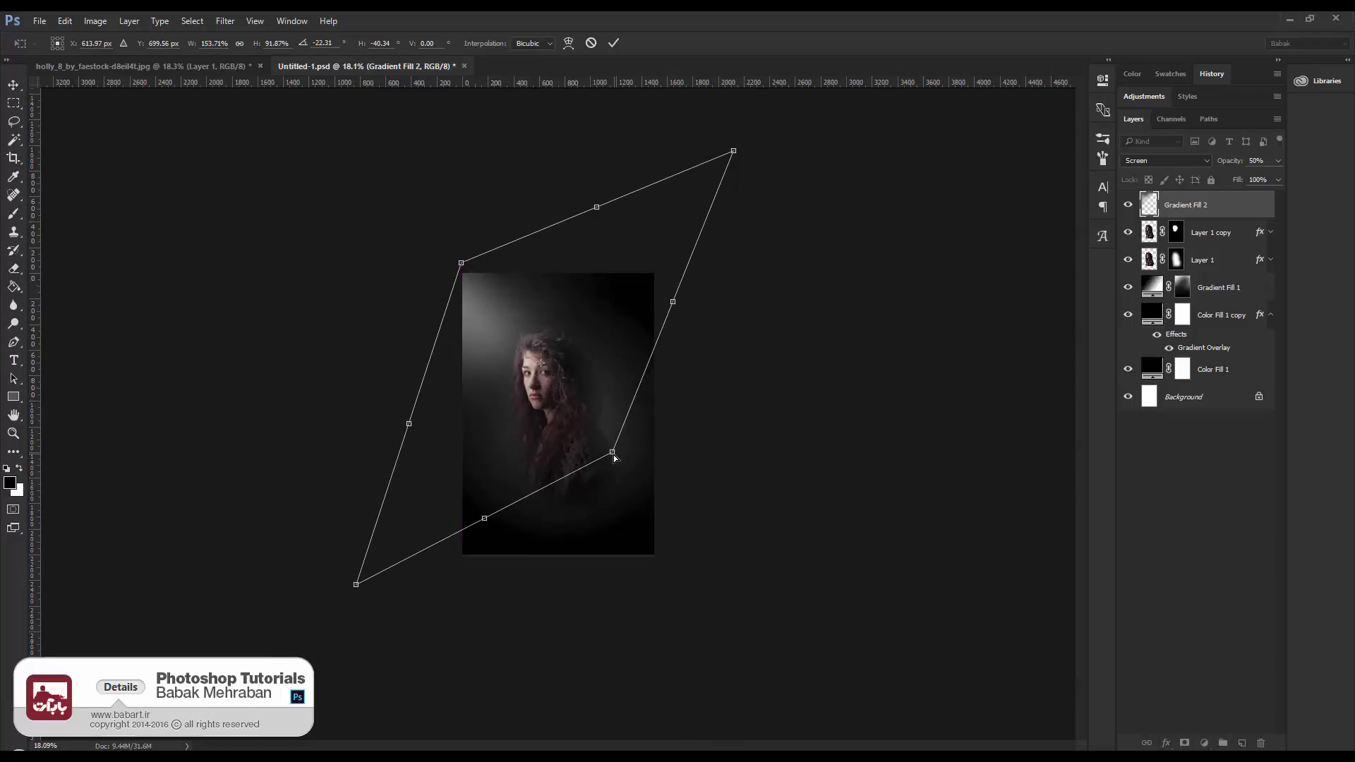
left_click_drag(613, 453, 600, 420)
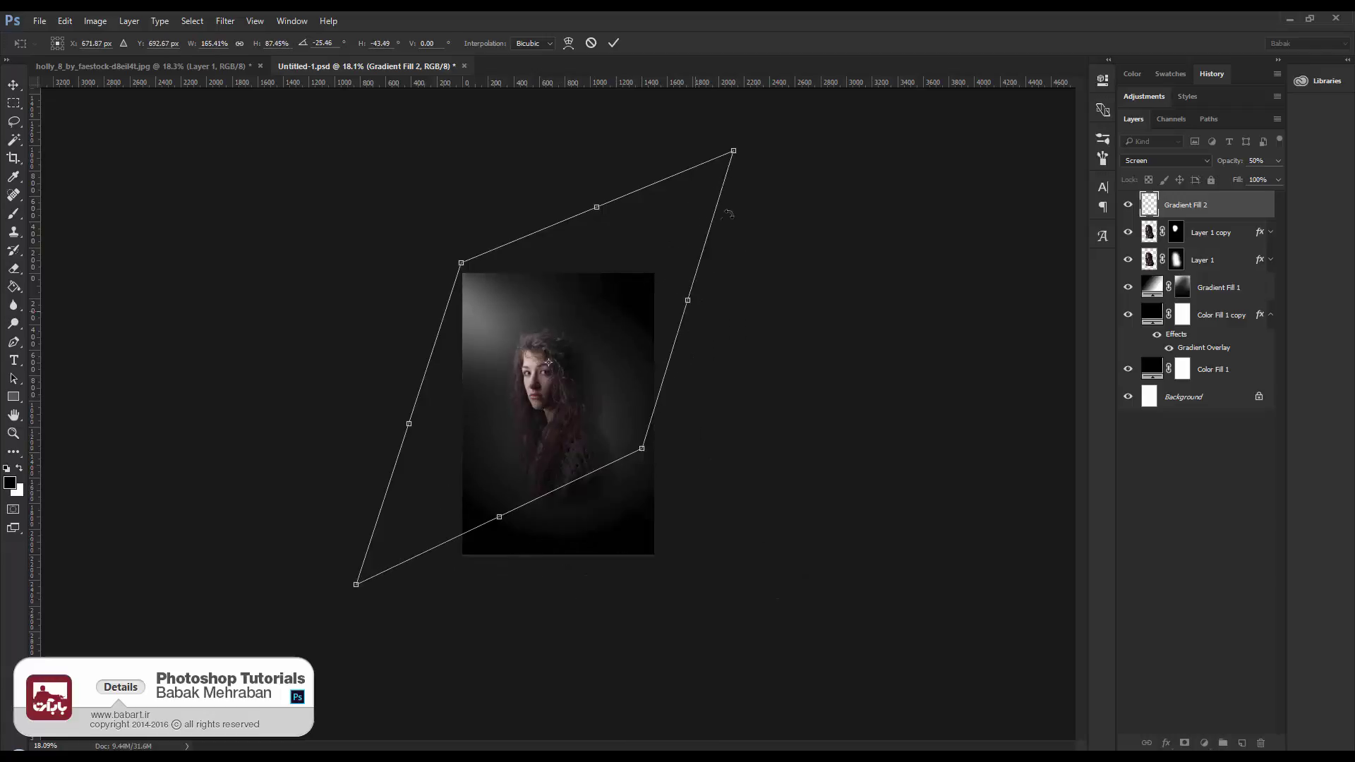
key("ctrl+plus")
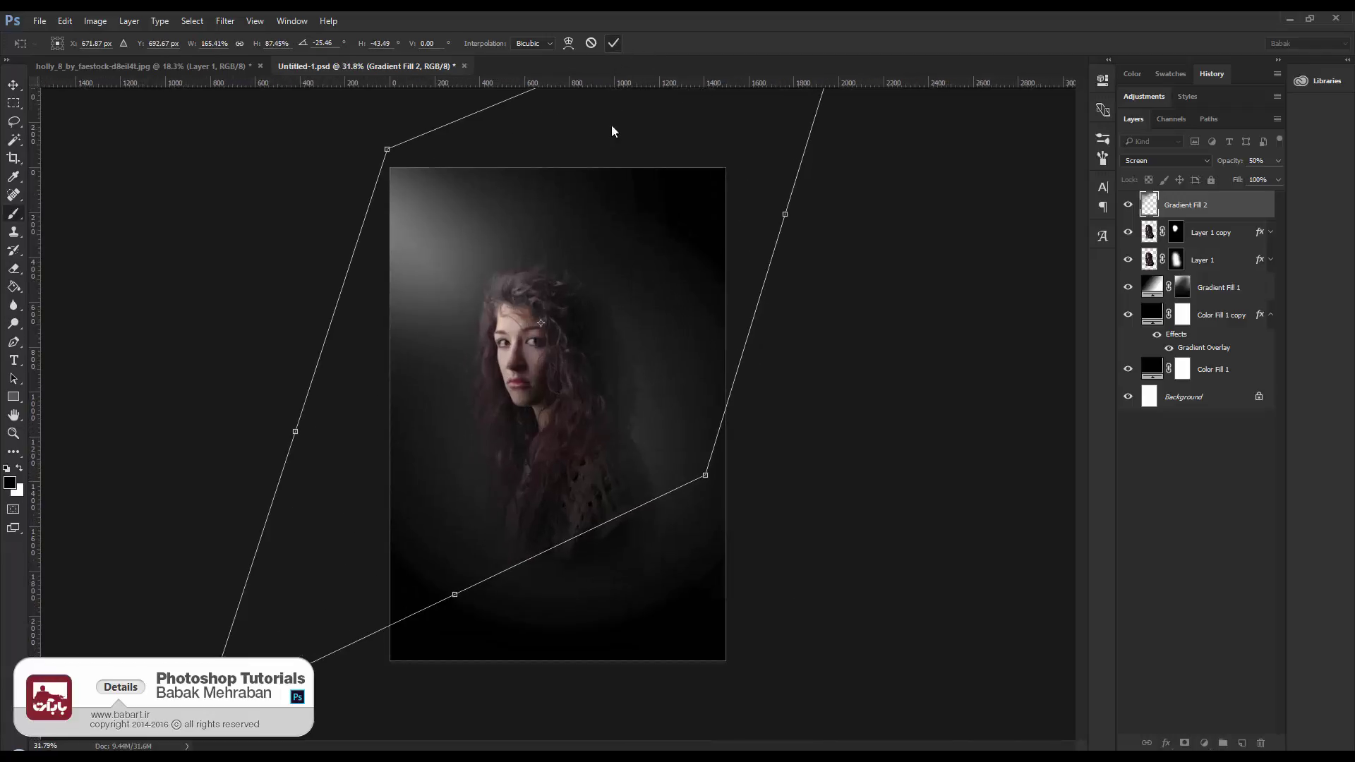
key("Return")
Compare the image with and without the Gradient Fill 2 light beam, and save the document
key("ctrl+plus")
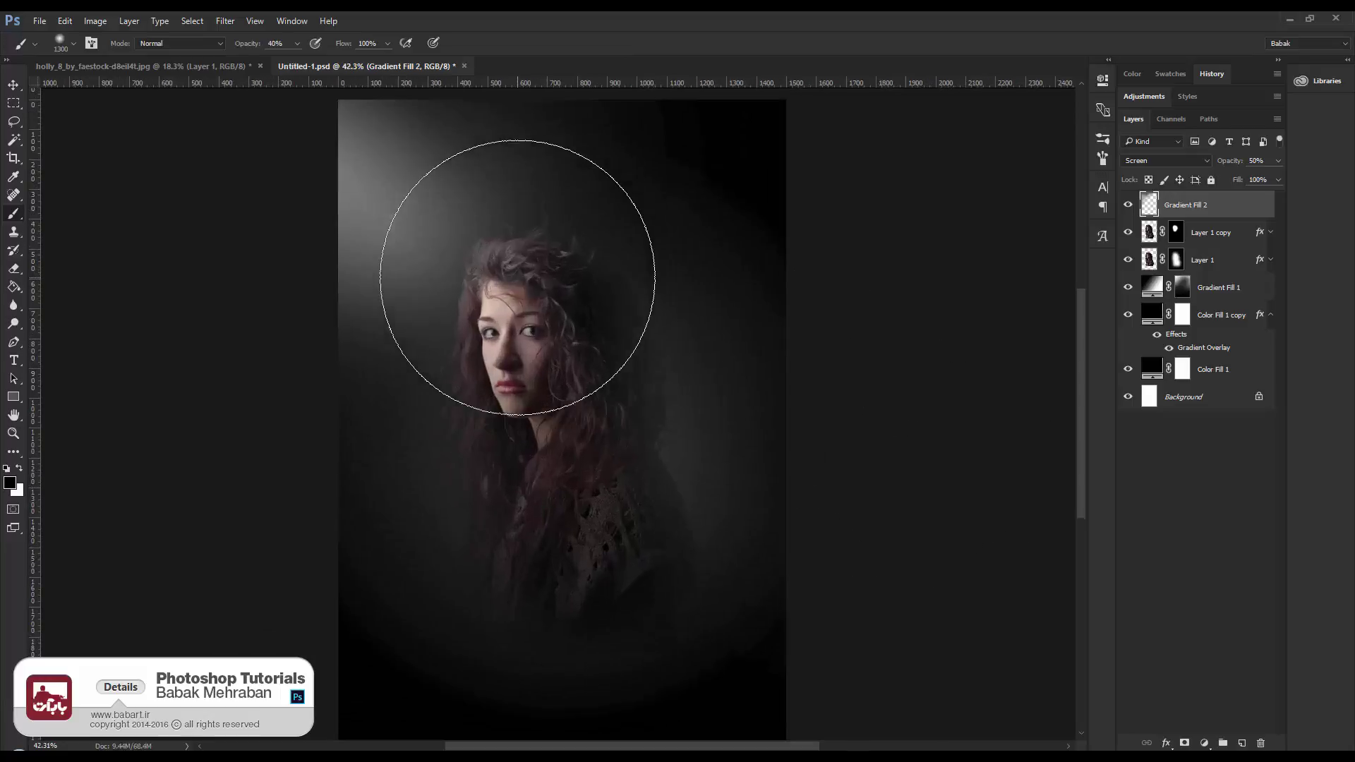
left_click(1128, 205)
left_click(1128, 205)
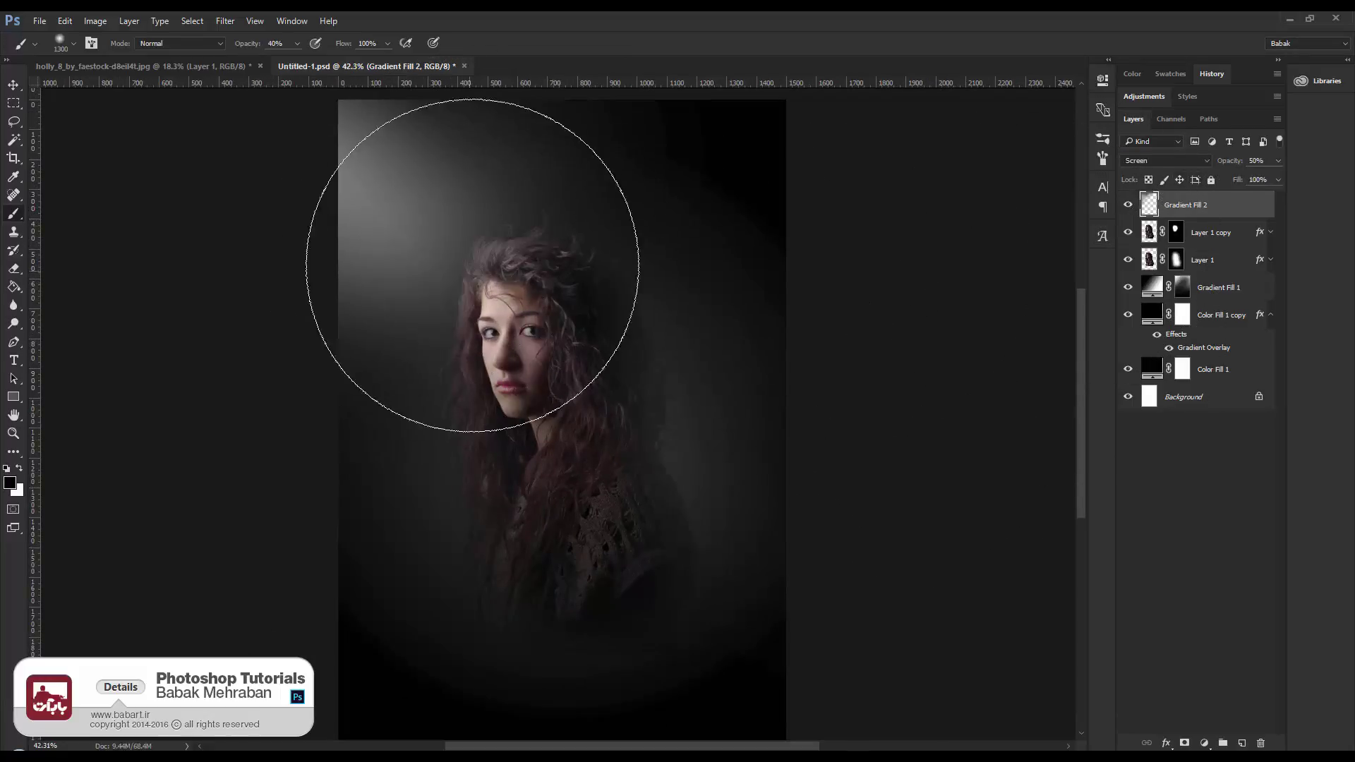
scroll(466, 254, "up", 2)
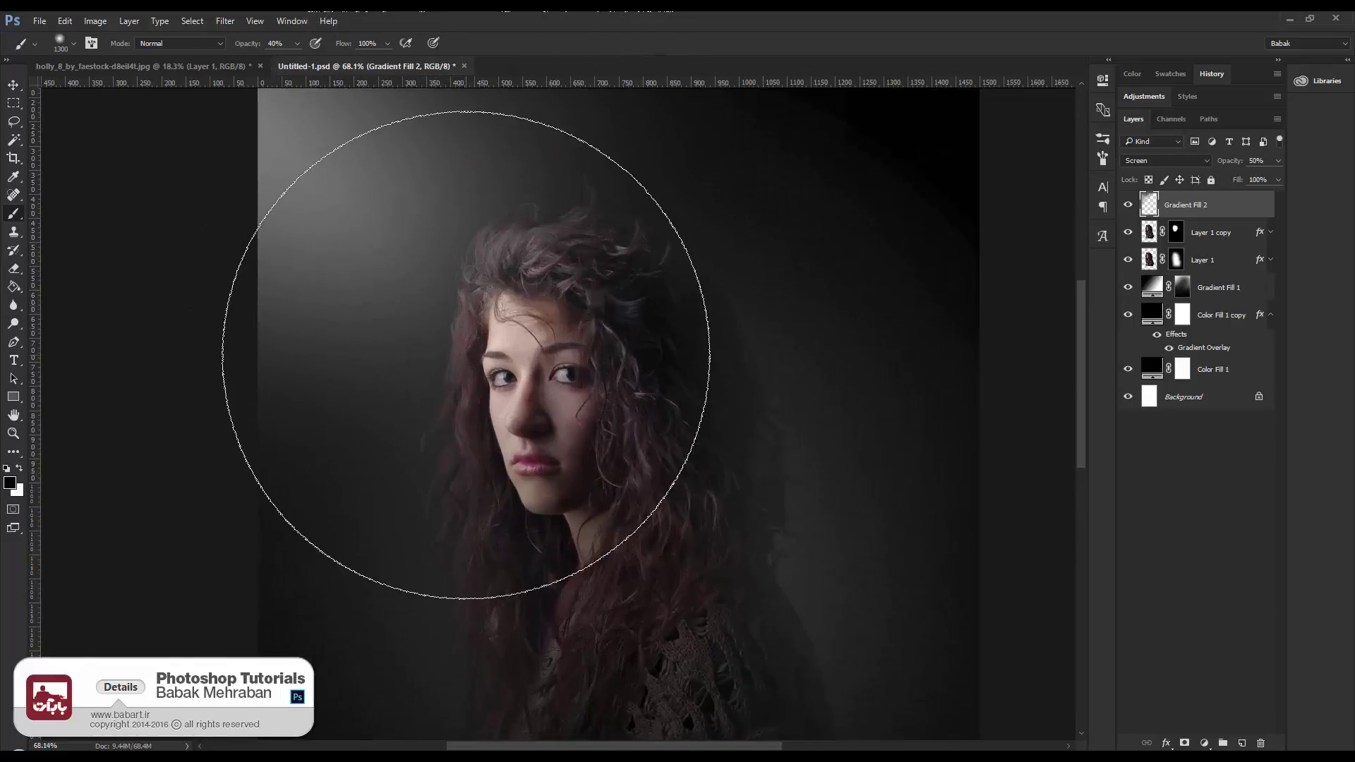
key("ctrl+s")
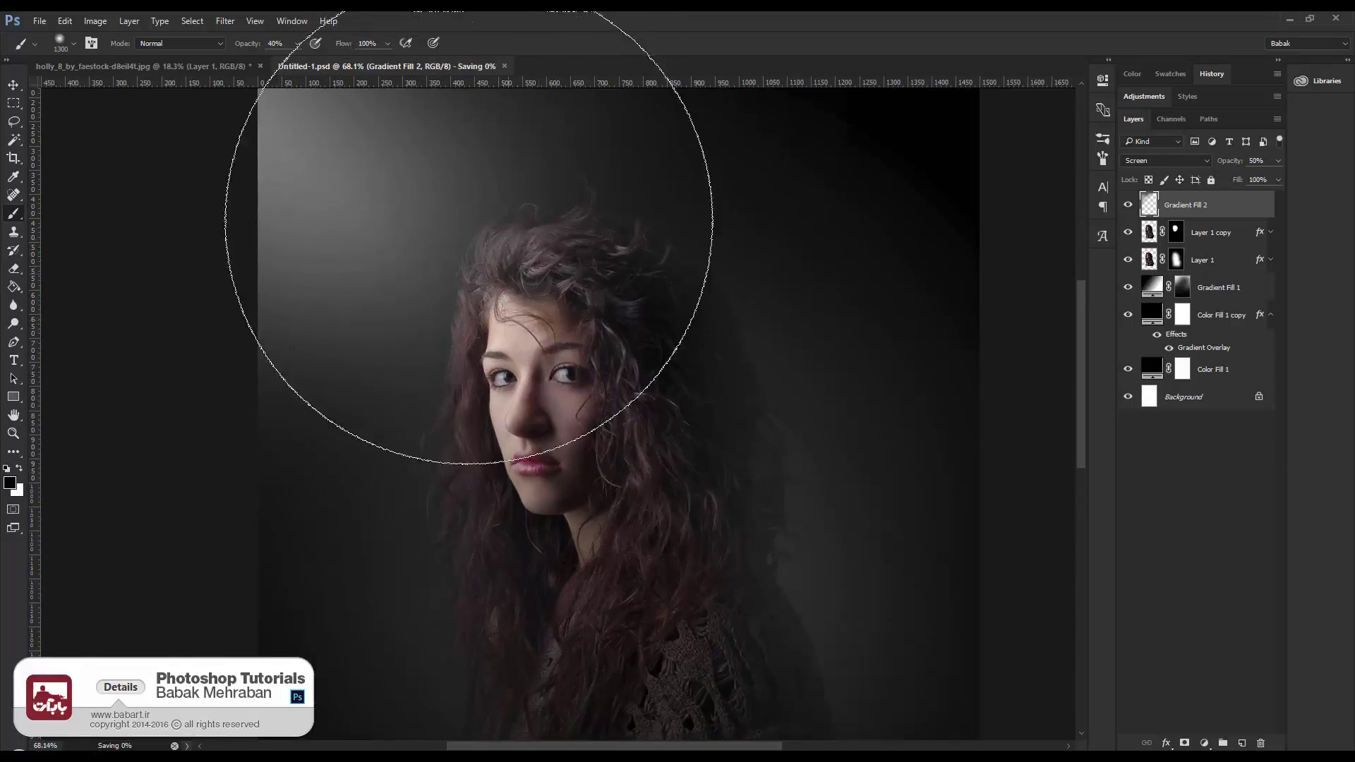
Add a black-to-white Gradient Map adjustment above Layer 1 copy and clip it to that layer
scroll(702, 454, "down", 2)
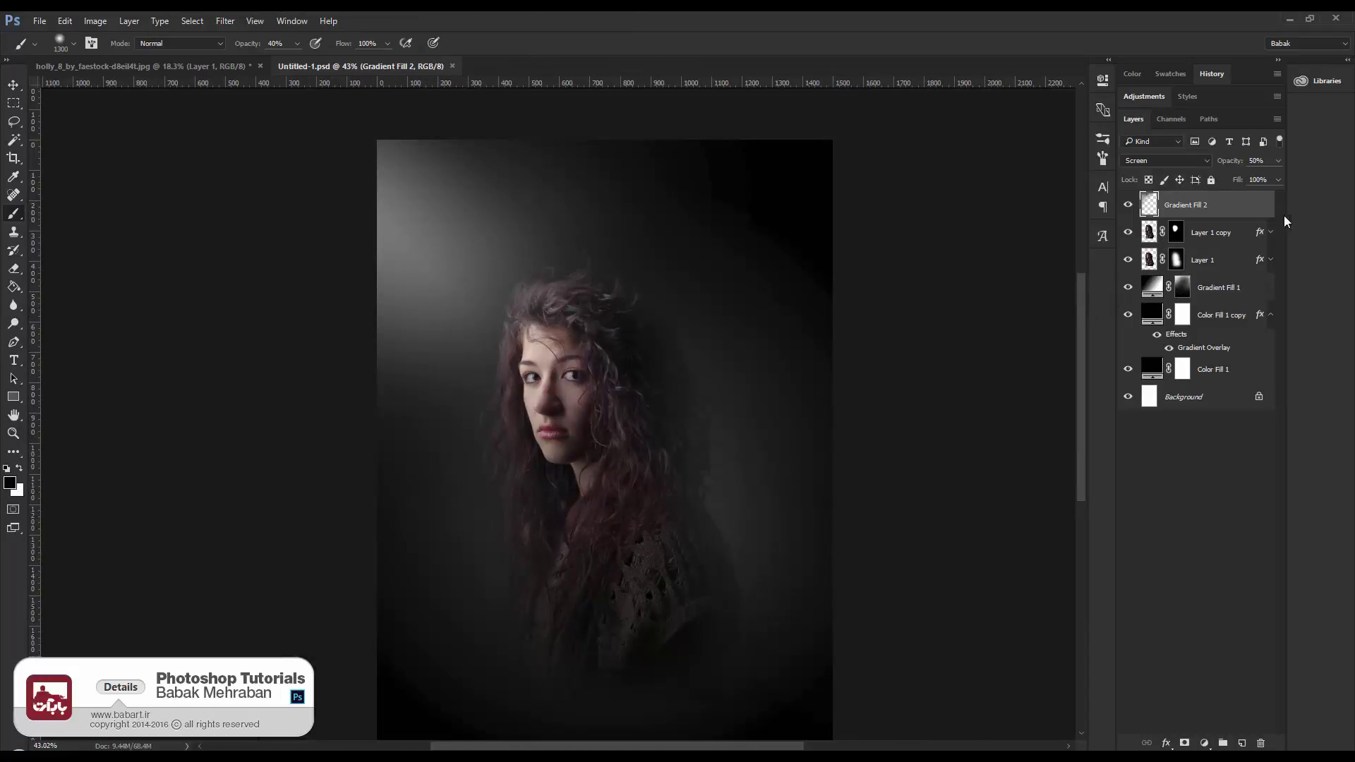
left_click(1193, 239)
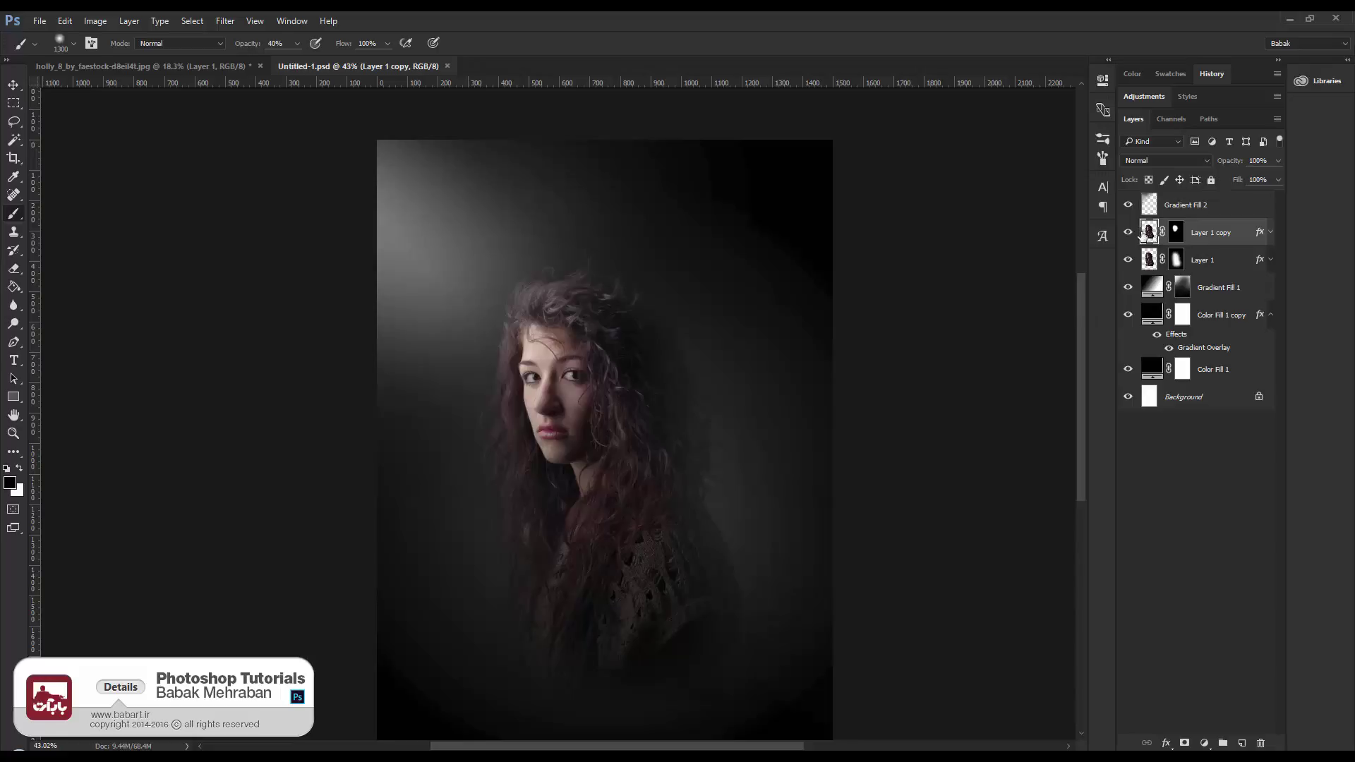
left_click(1209, 747)
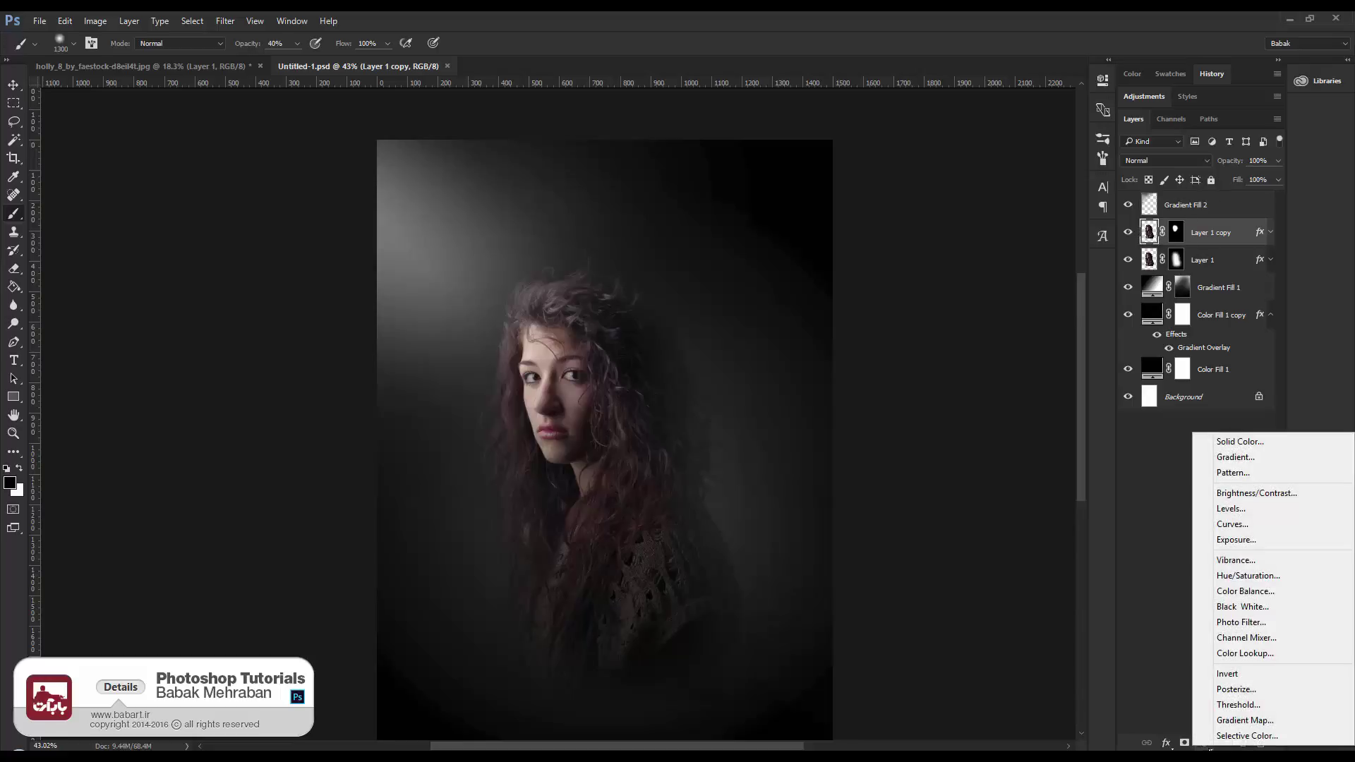
left_click(1227, 721)
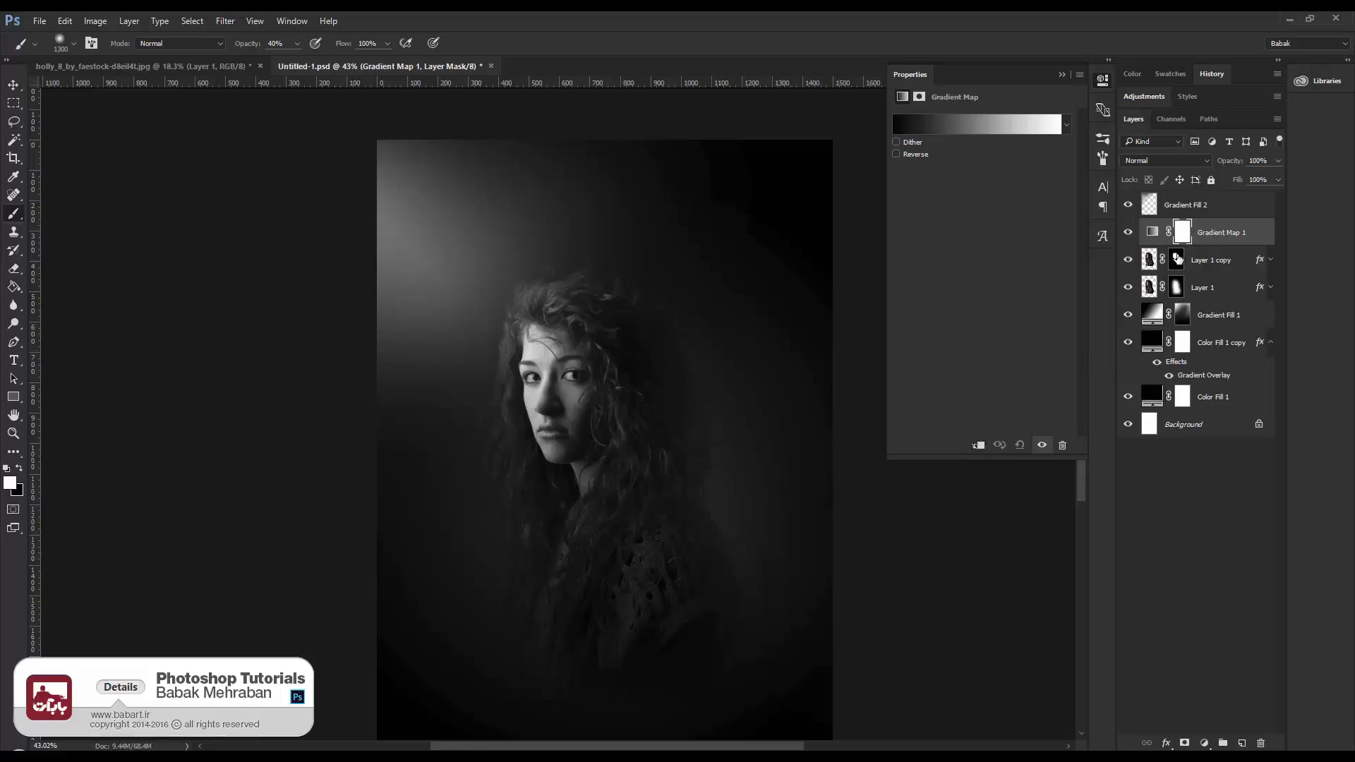
right_click(1263, 233)
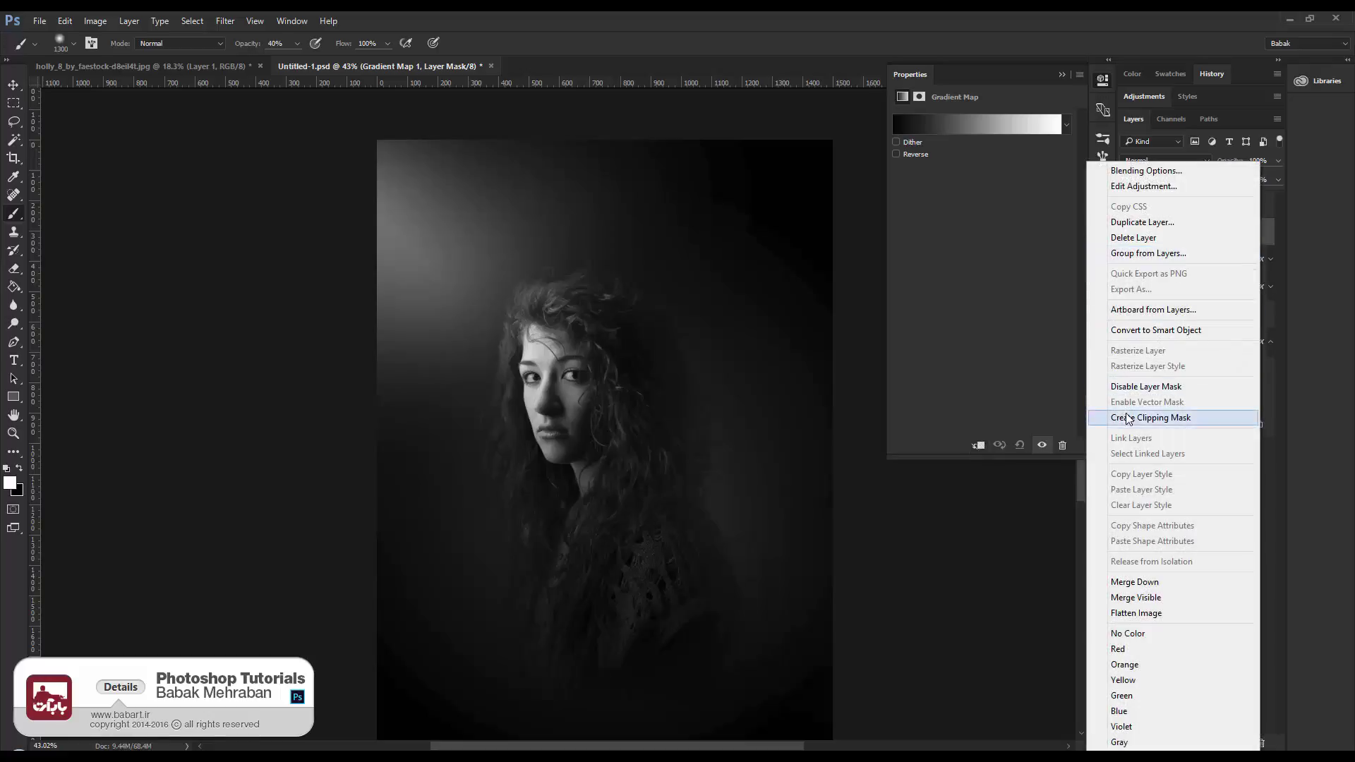
left_click(1132, 418)
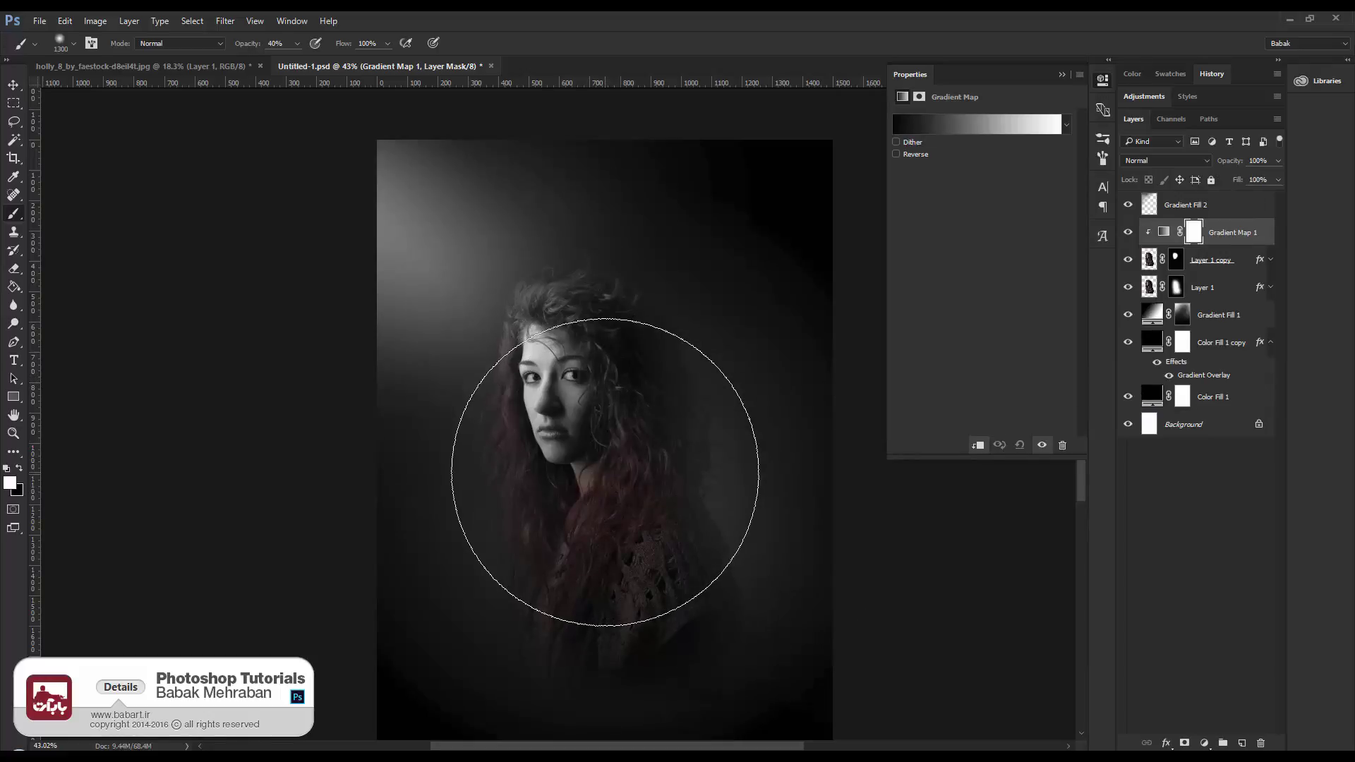
Lower the Gradient Map 1 adjustment's opacity to 10% and save the document
scroll(639, 396, "up", 2)
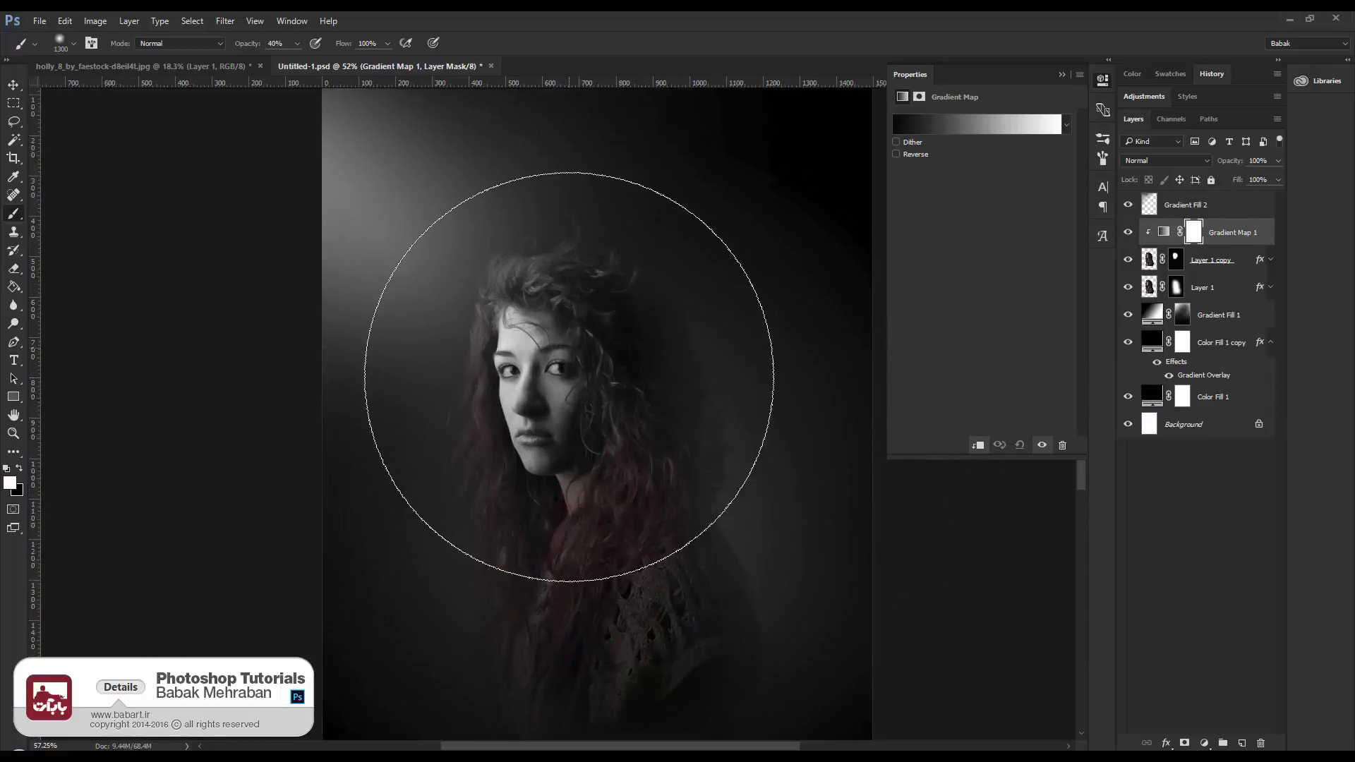
scroll(569, 387, "up", 1)
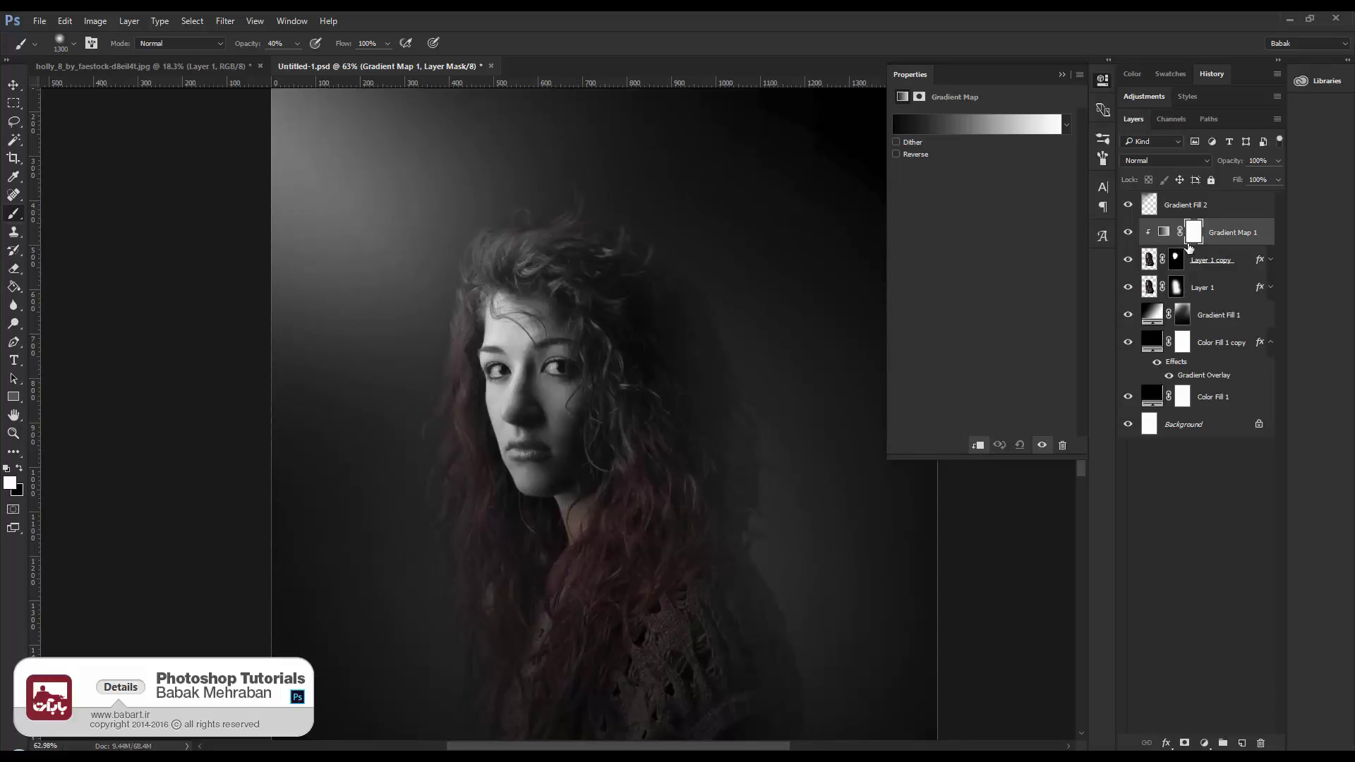
left_click(1165, 233)
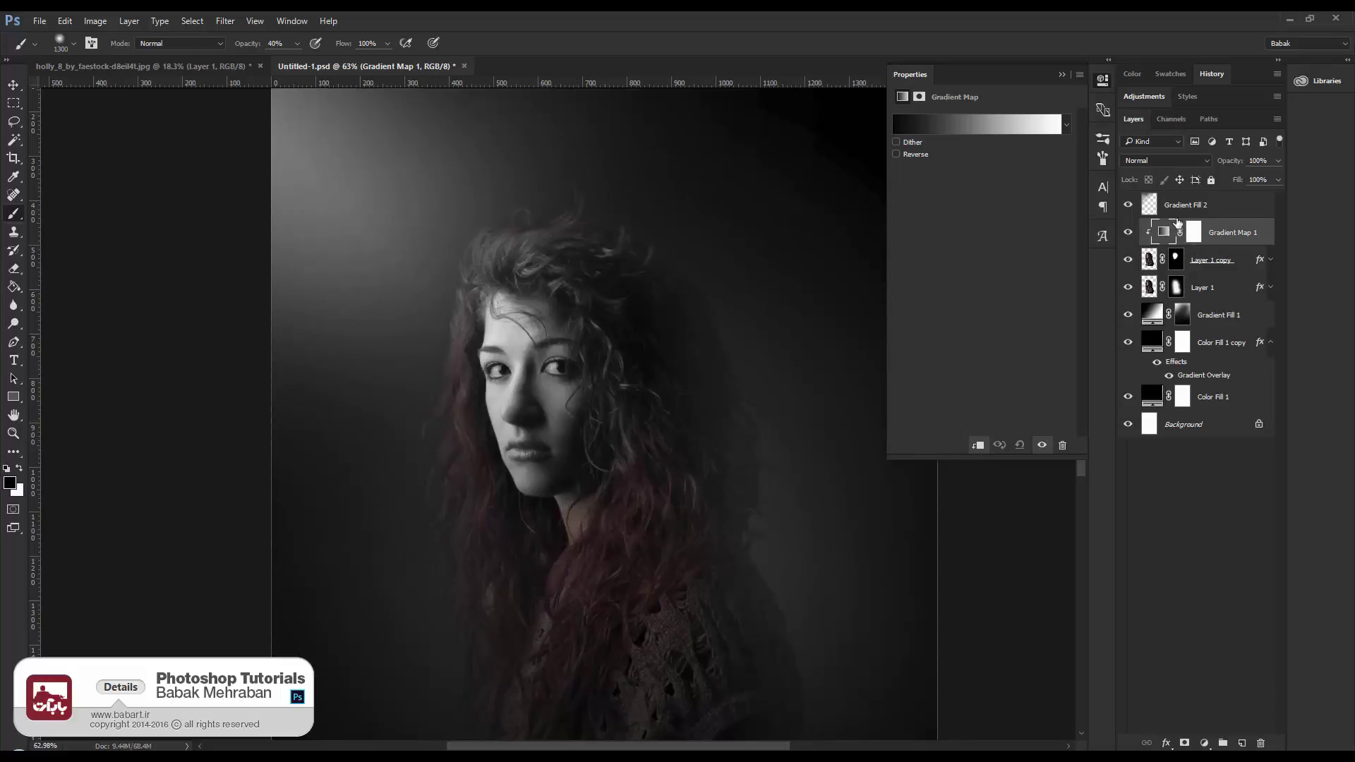
type("10")
key("Return")
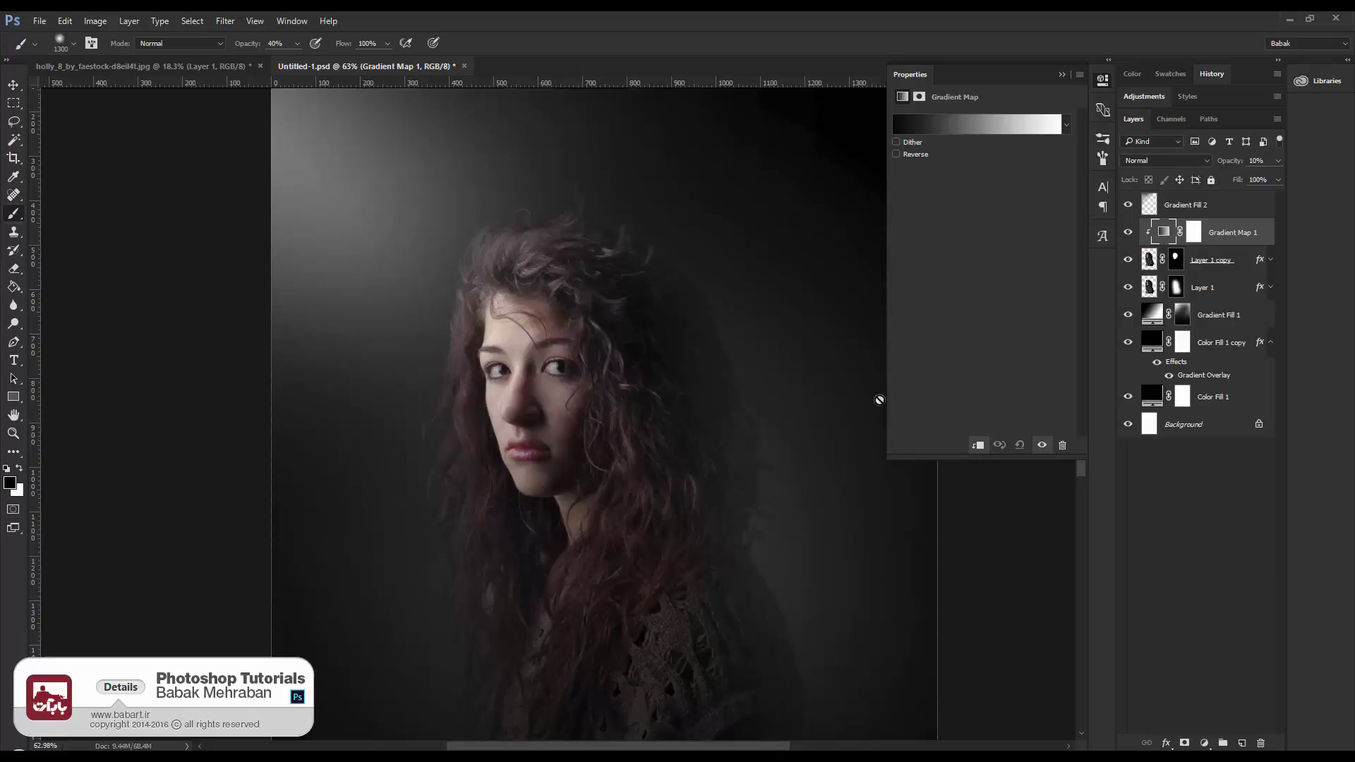
key("ctrl+s")
Create a new layer above Gradient Fill 2 and fill it with black
left_click(1221, 212)
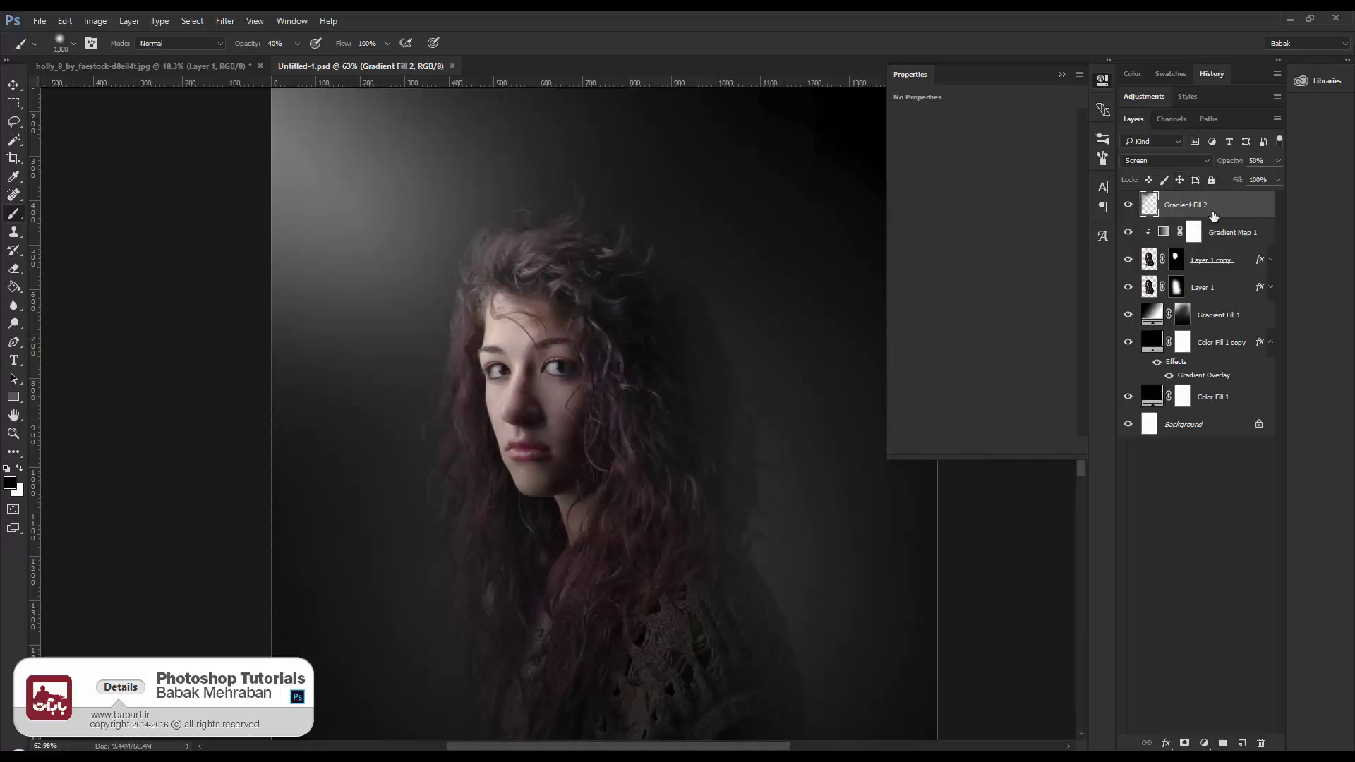
left_click(1242, 743)
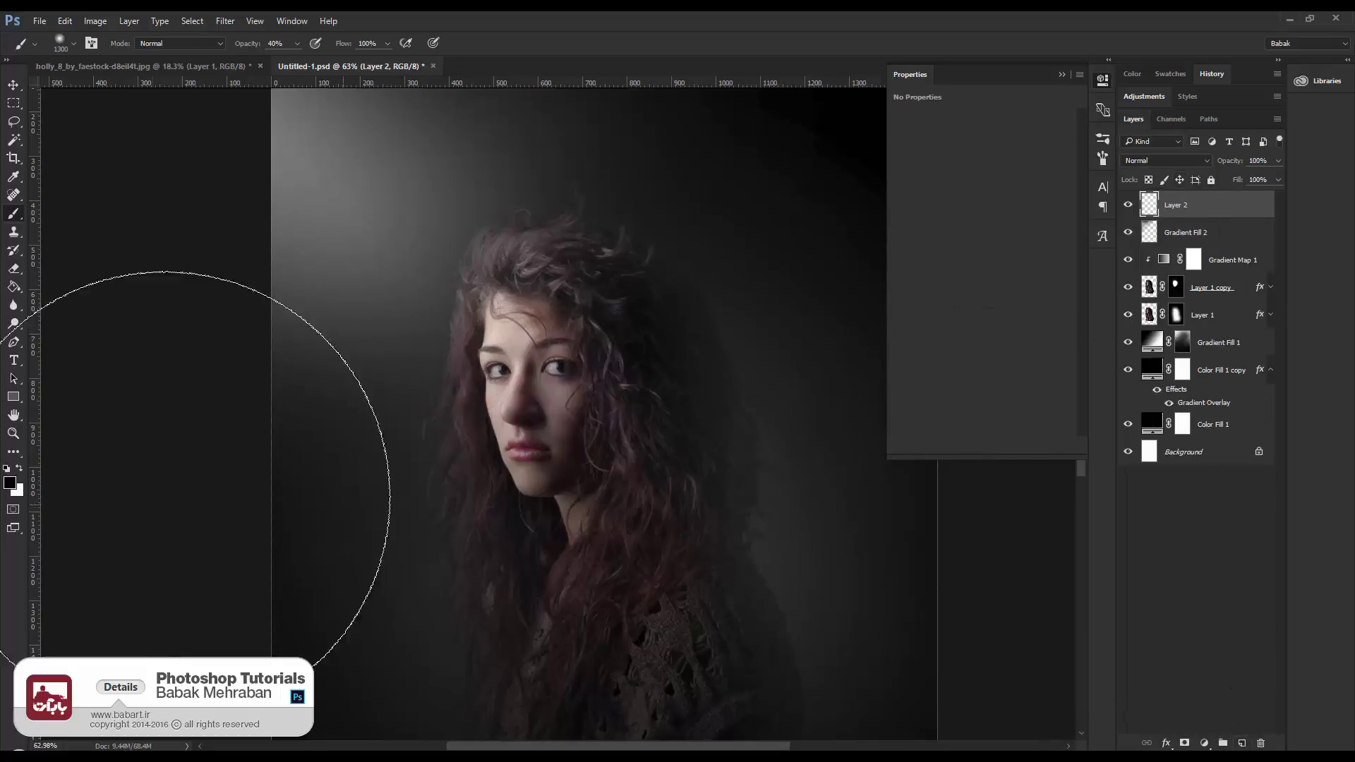
left_click(14, 286)
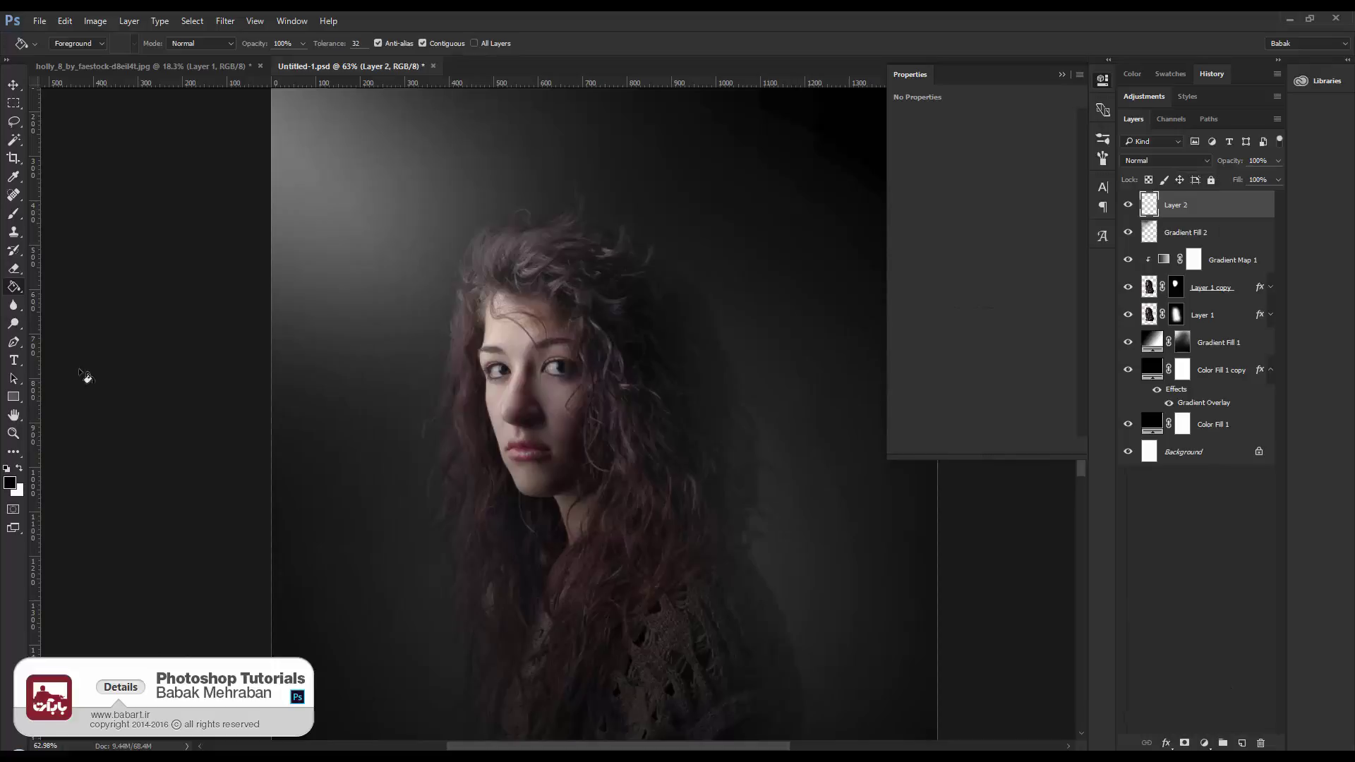
left_click(704, 267)
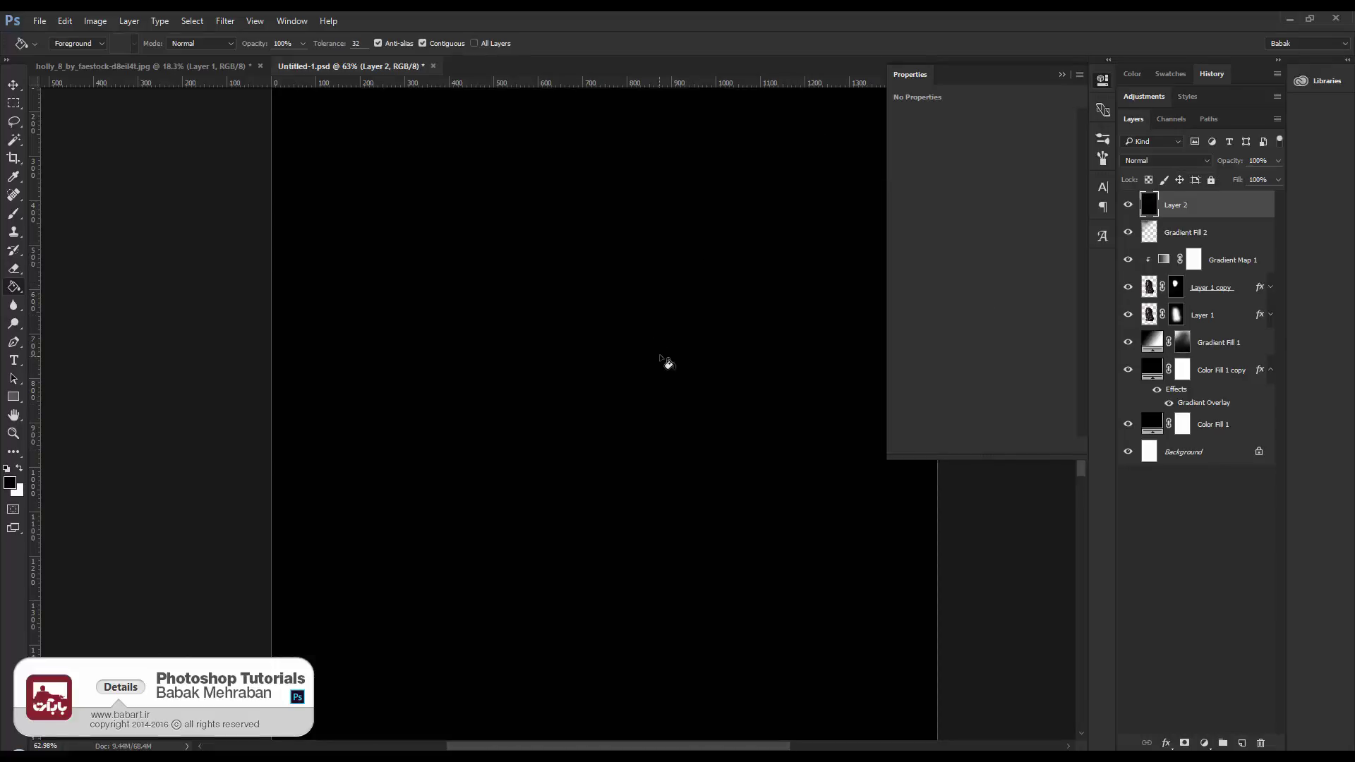
Apply the Mezzotint filter with the Fine Dots type to the black Layer 2
key("ctrl+0")
left_click(225, 21)
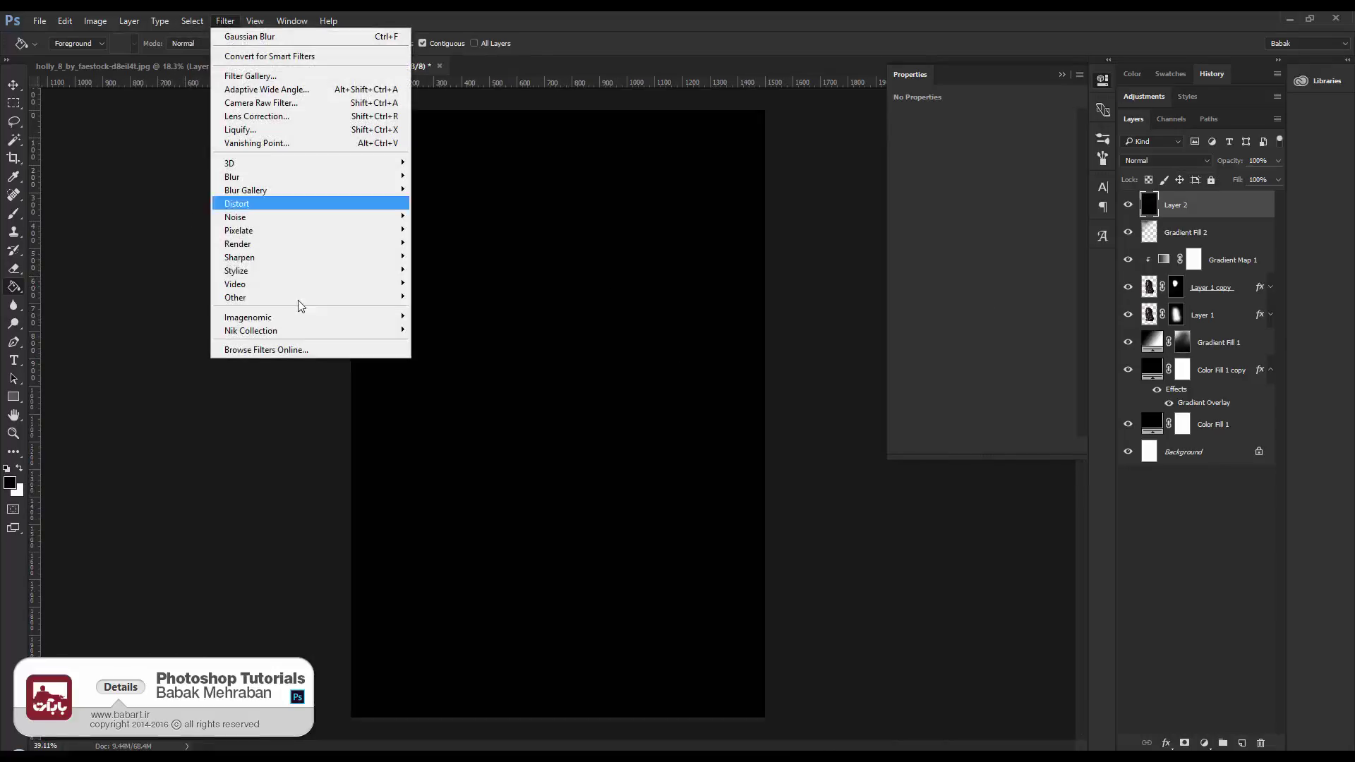
mouse_move(258, 232)
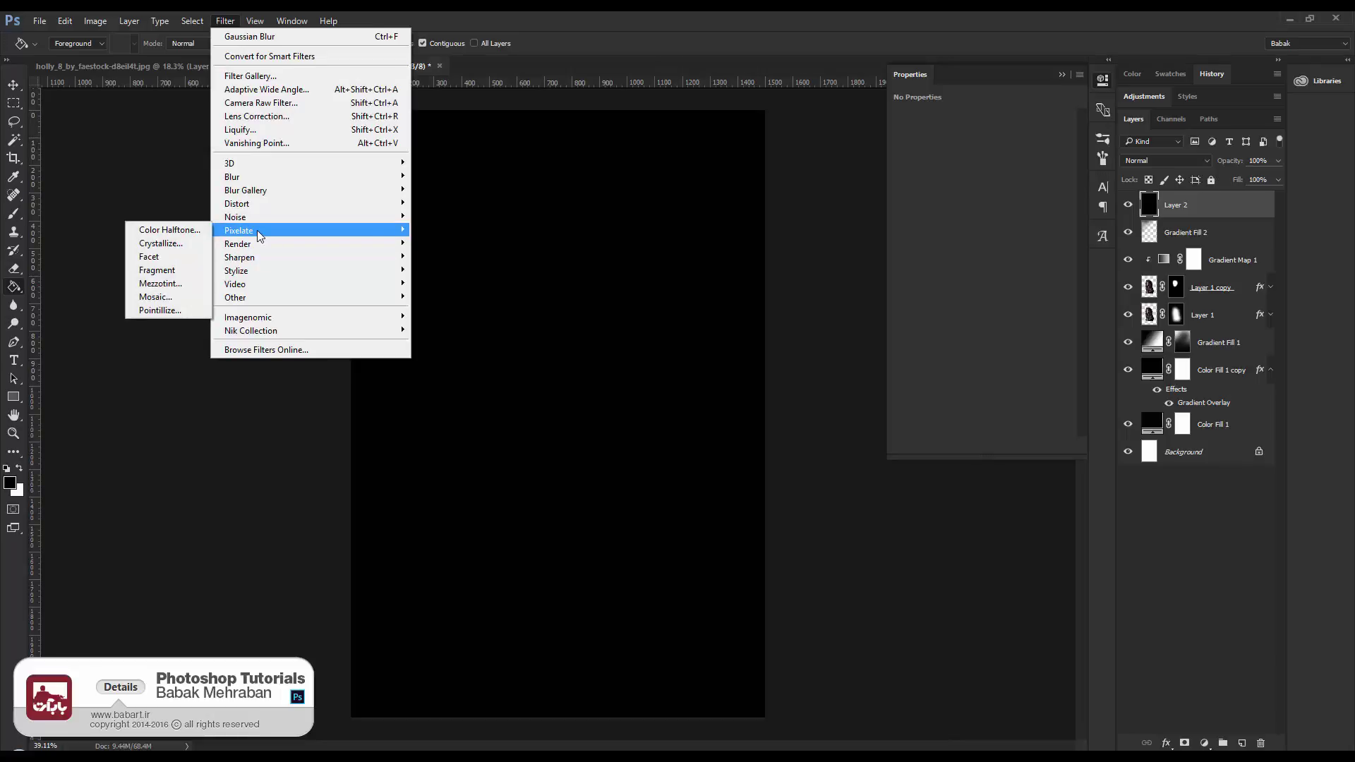
left_click(161, 286)
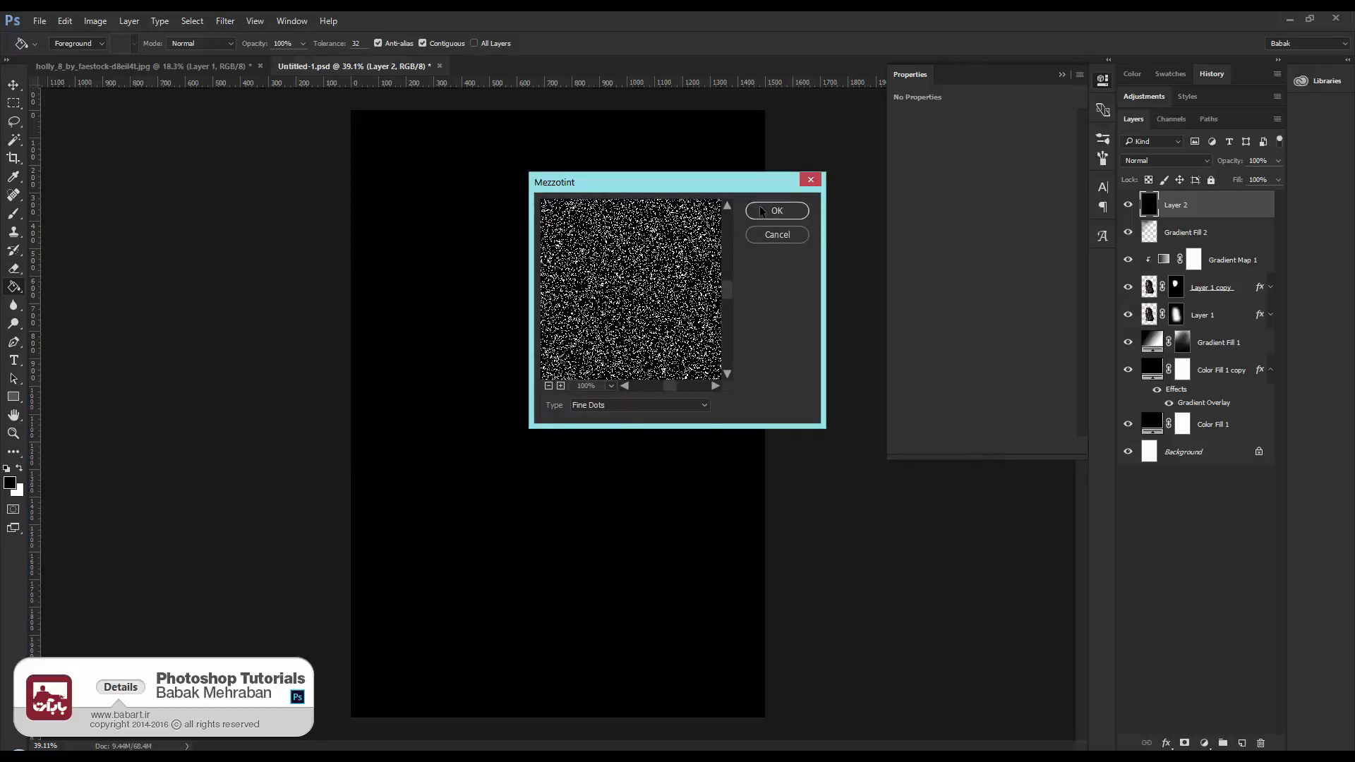
left_click(782, 215)
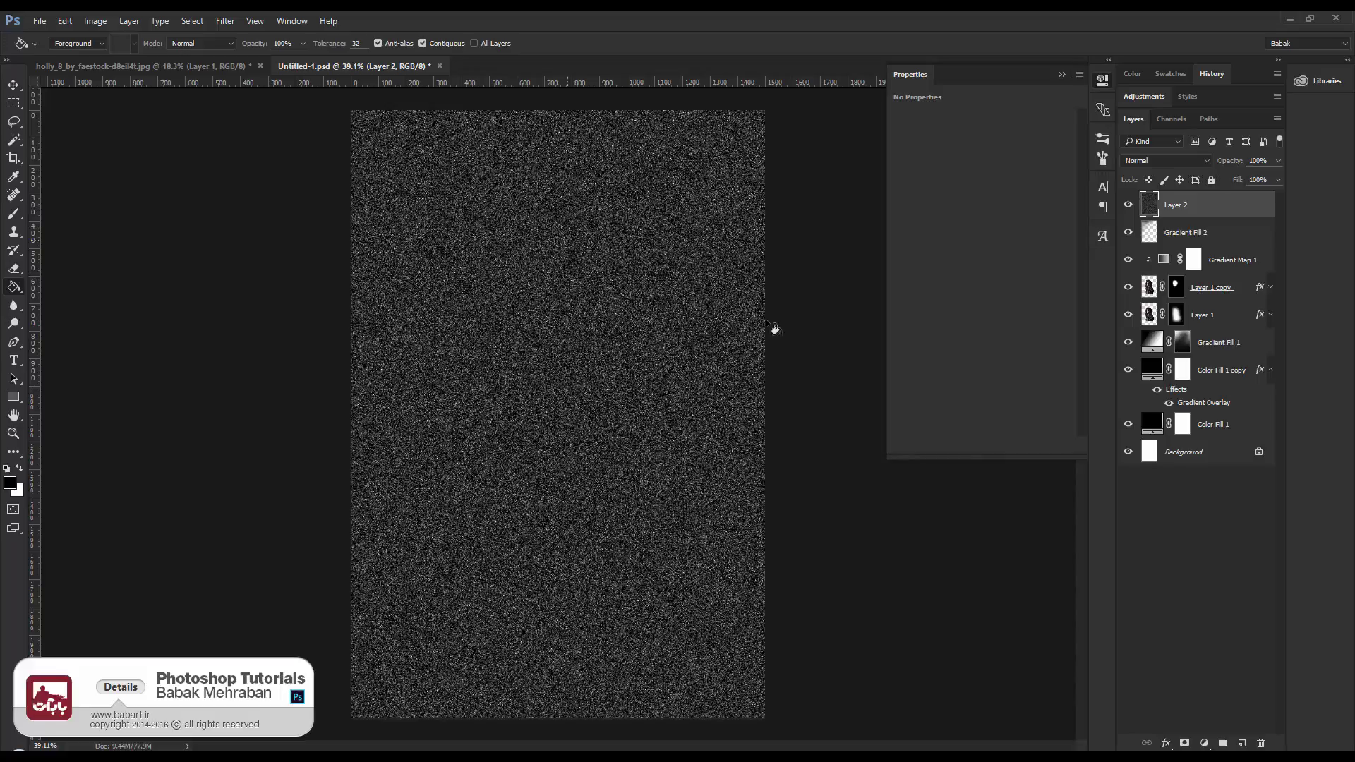
Try the Screen blend mode on the dotted Layer 2, and return the layer to Normal
scroll(549, 283, "up", 5)
scroll(548, 282, "up", 4)
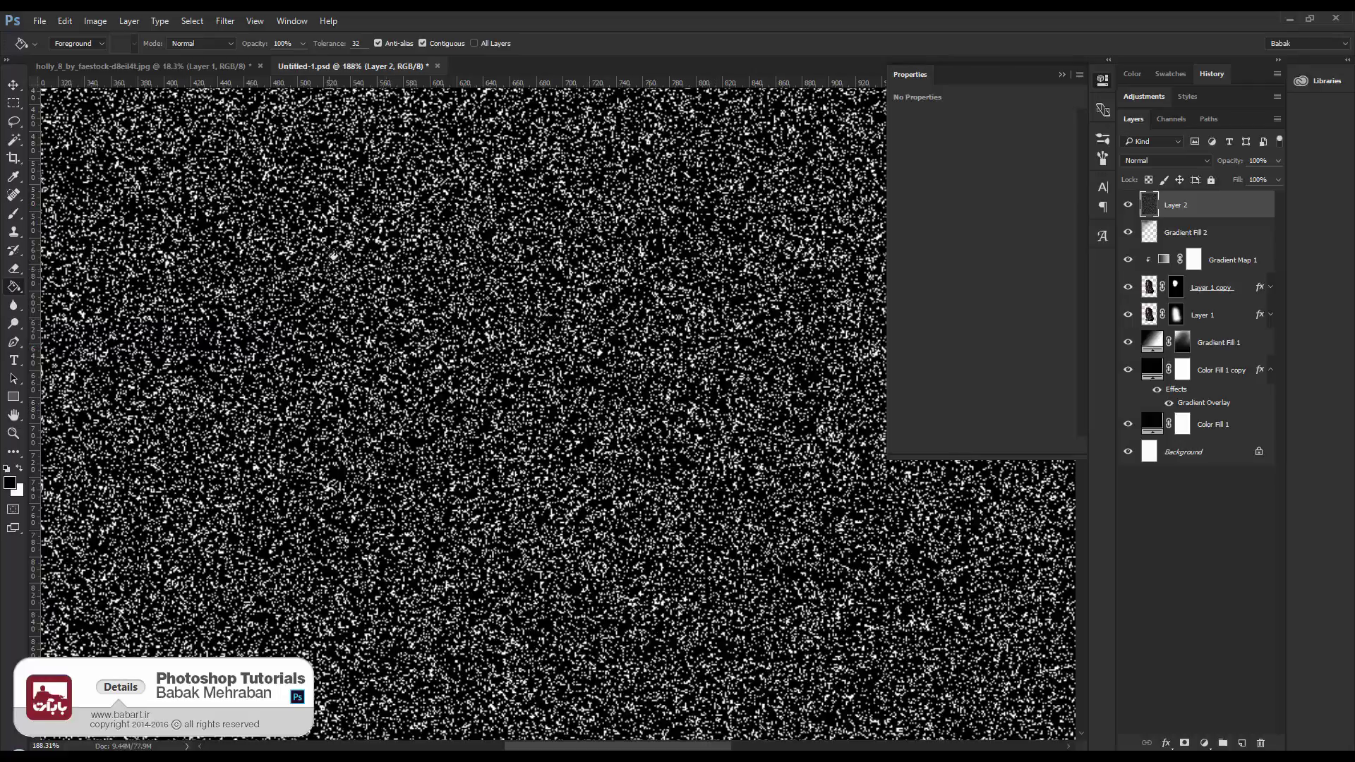
key("ctrl+0")
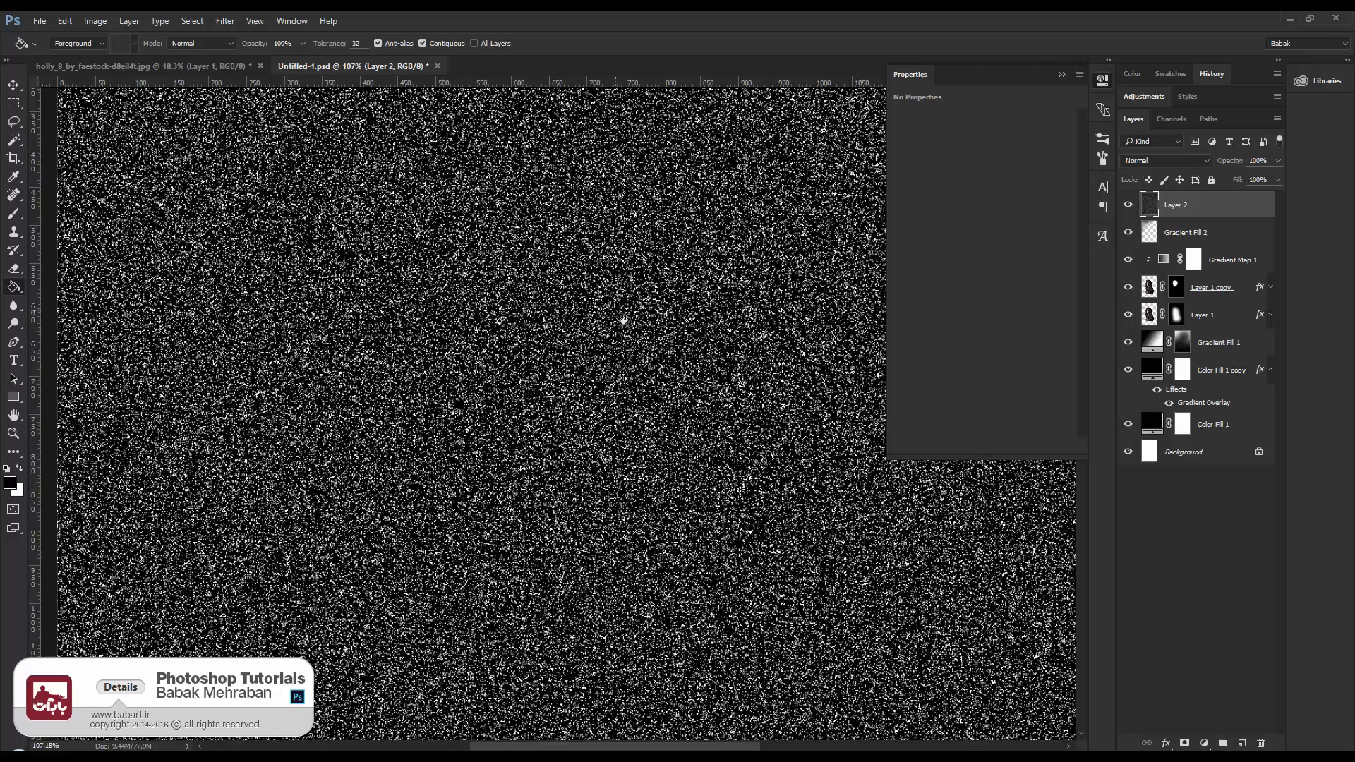
left_click(1165, 161)
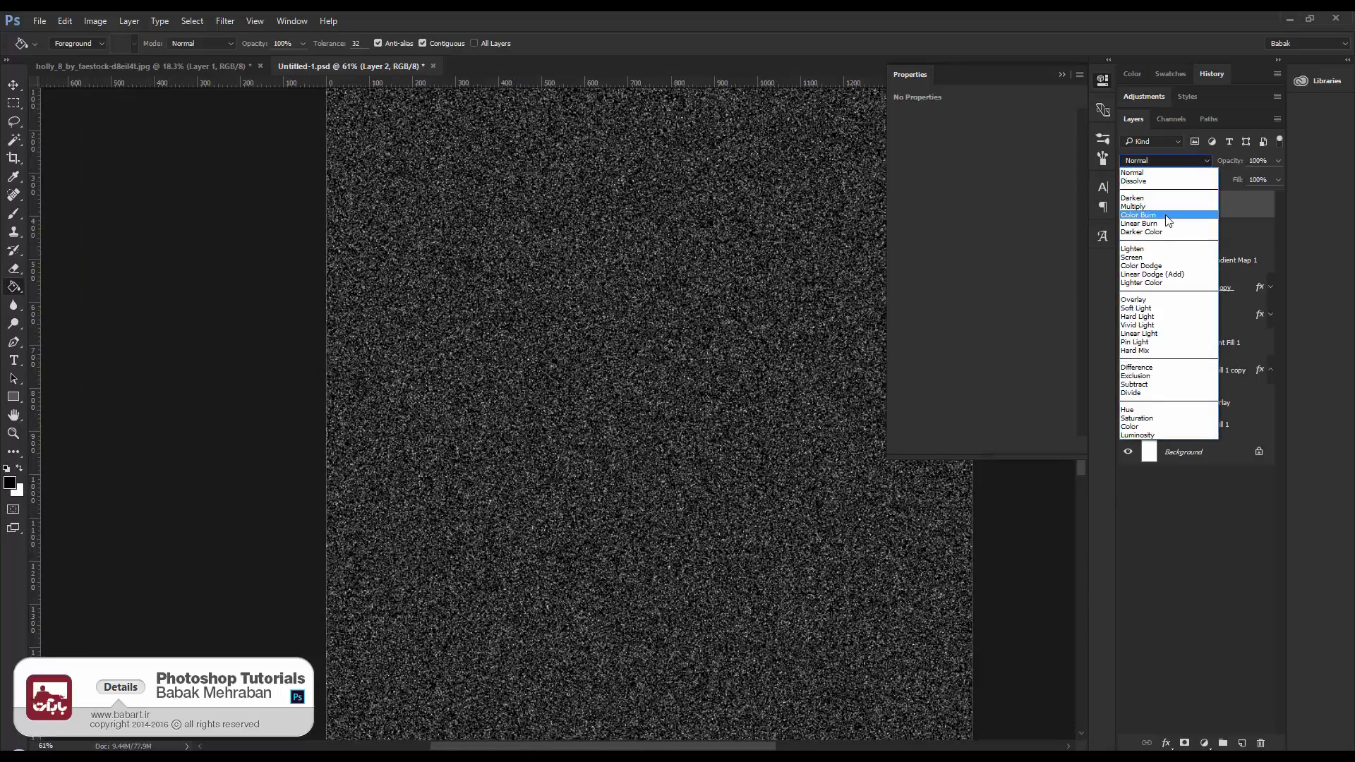
left_click(1165, 257)
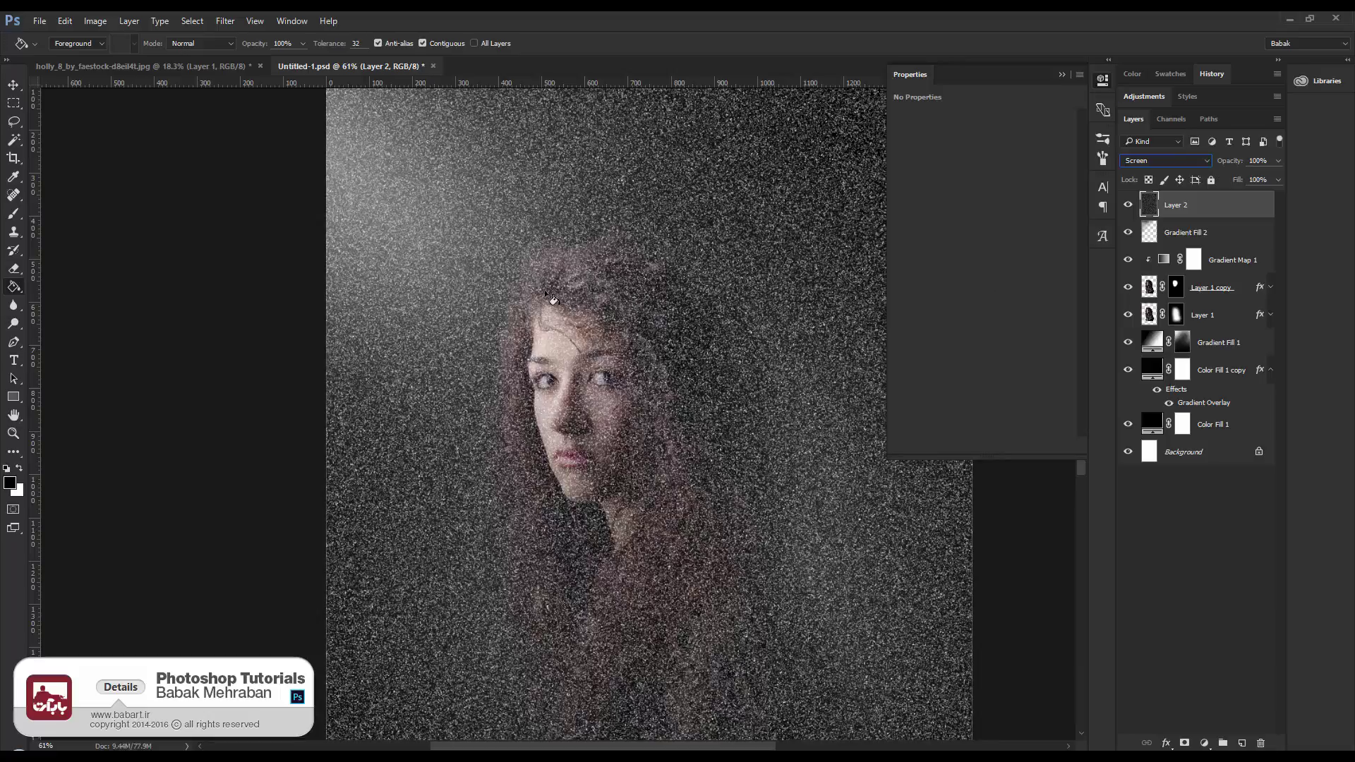
left_click(1165, 160)
left_click(1143, 172)
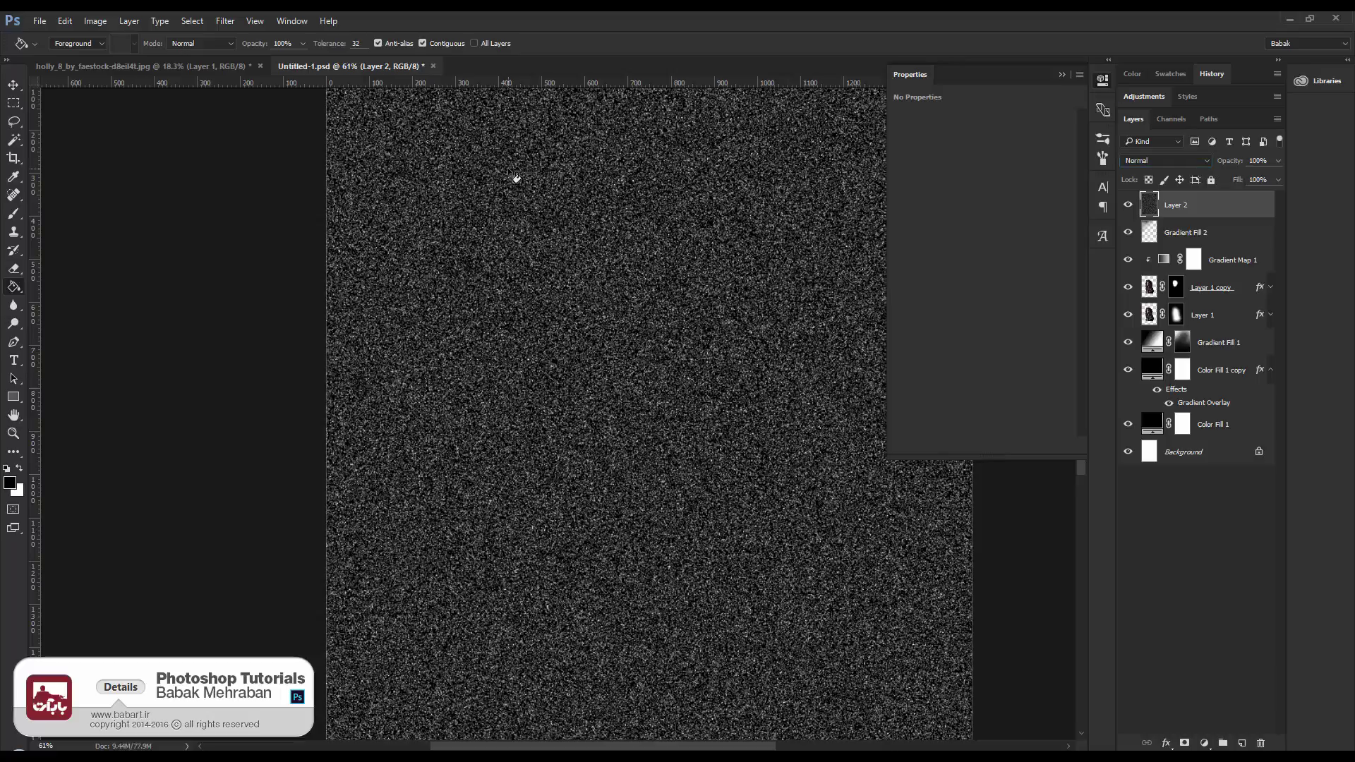
Select the black areas of Layer 2 with Color Range, using Sampled Colors at a fuzziness of 200
left_click(196, 21)
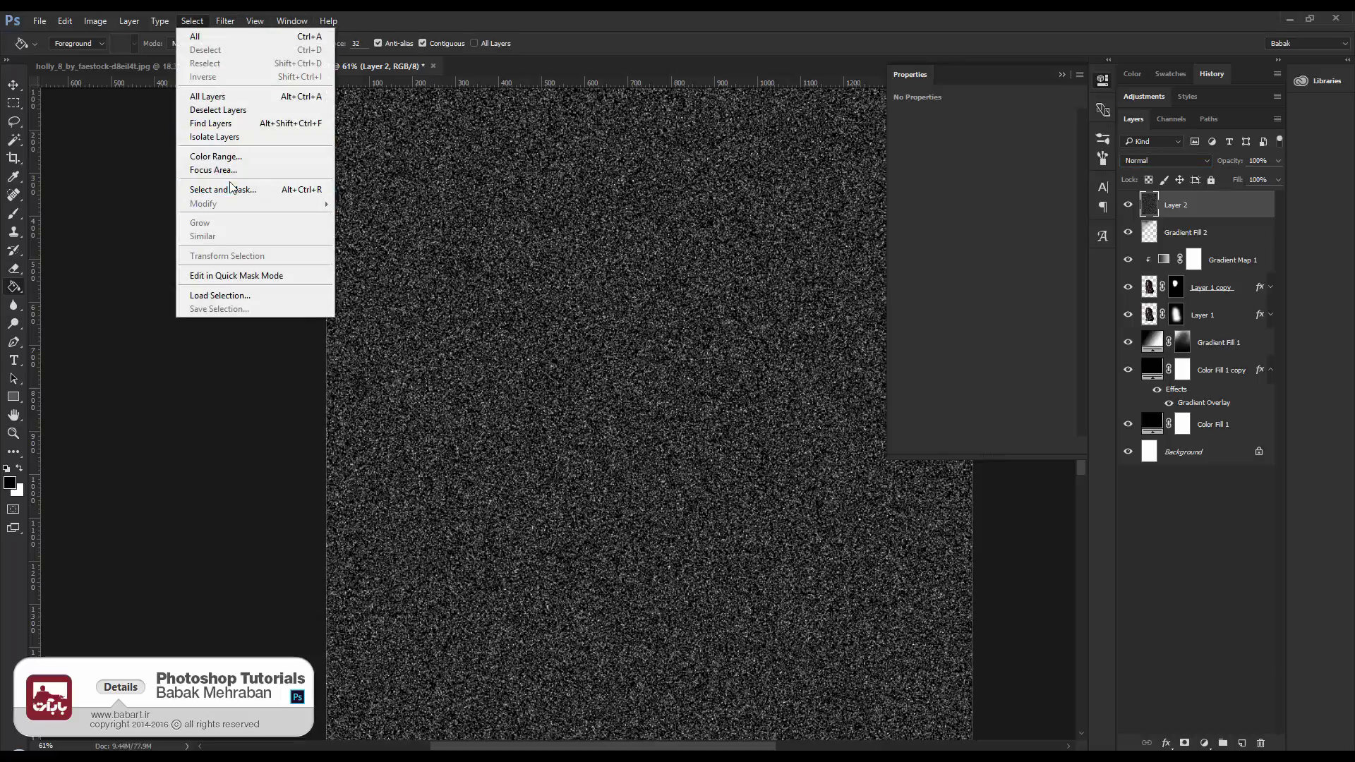
left_click(218, 156)
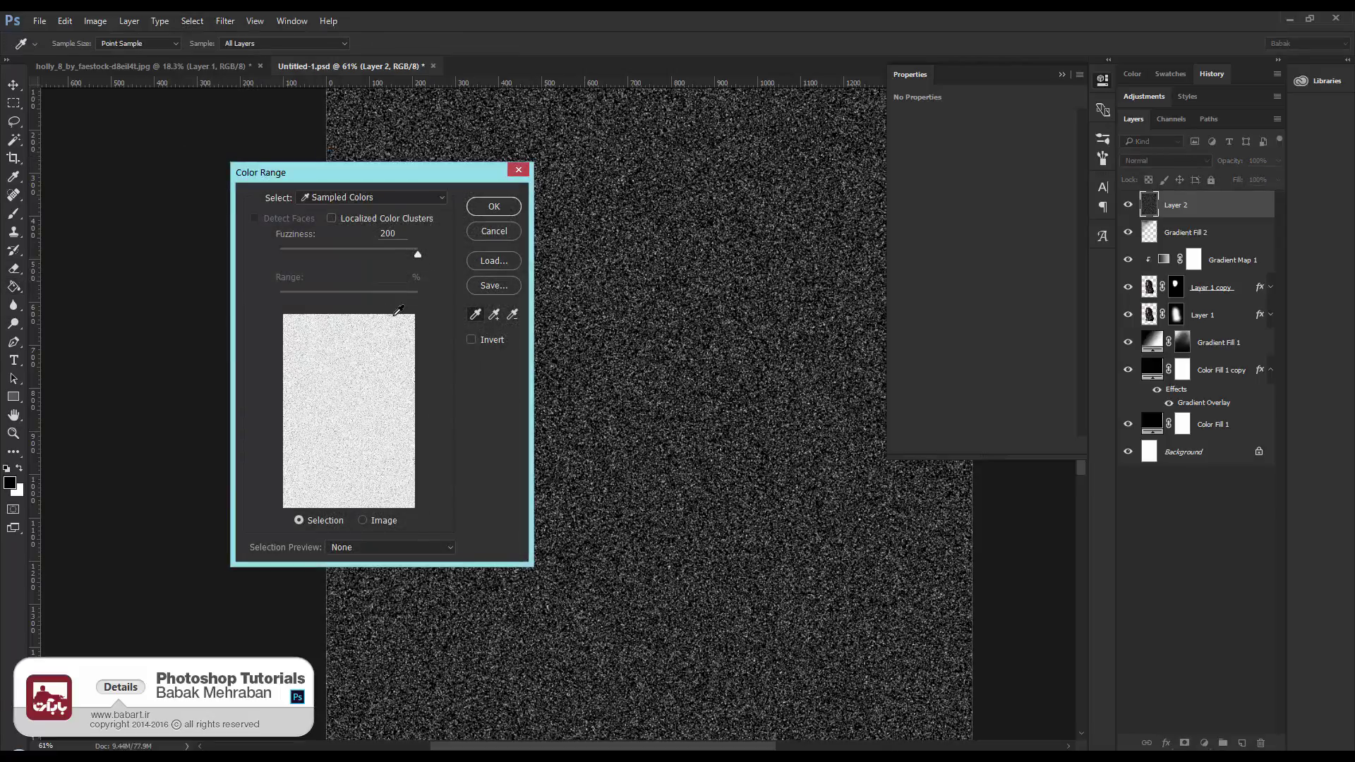
left_click(493, 206)
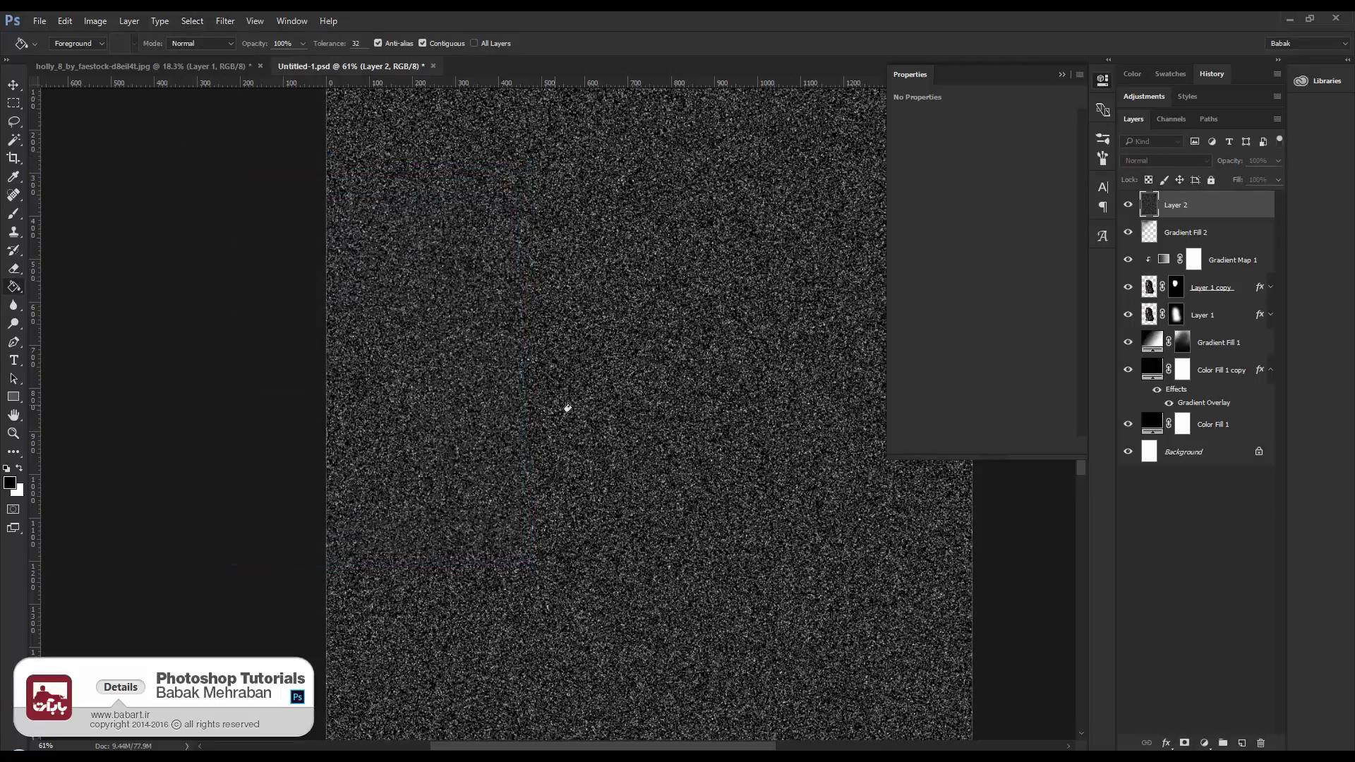
key("g")
scroll(619, 240, "up", 5)
scroll(620, 238, "up", 4)
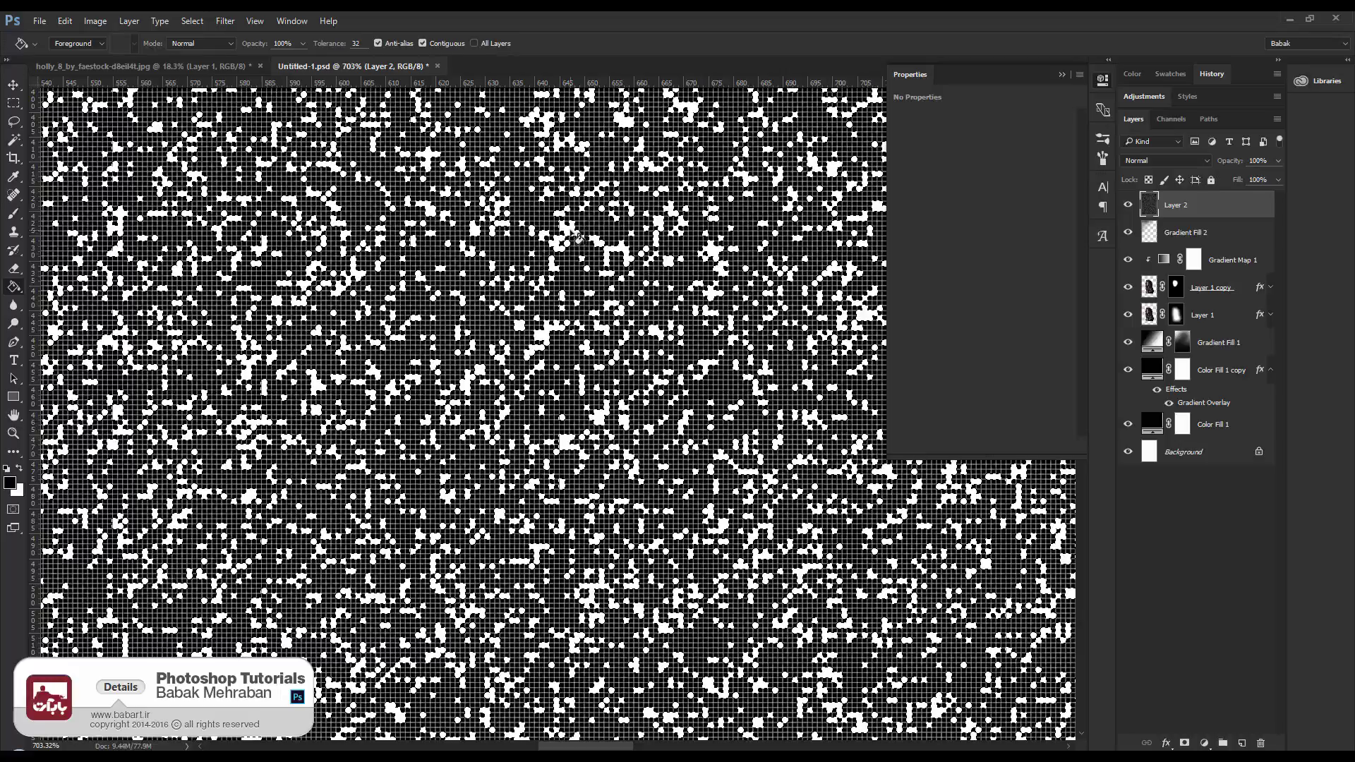
left_click(196, 24)
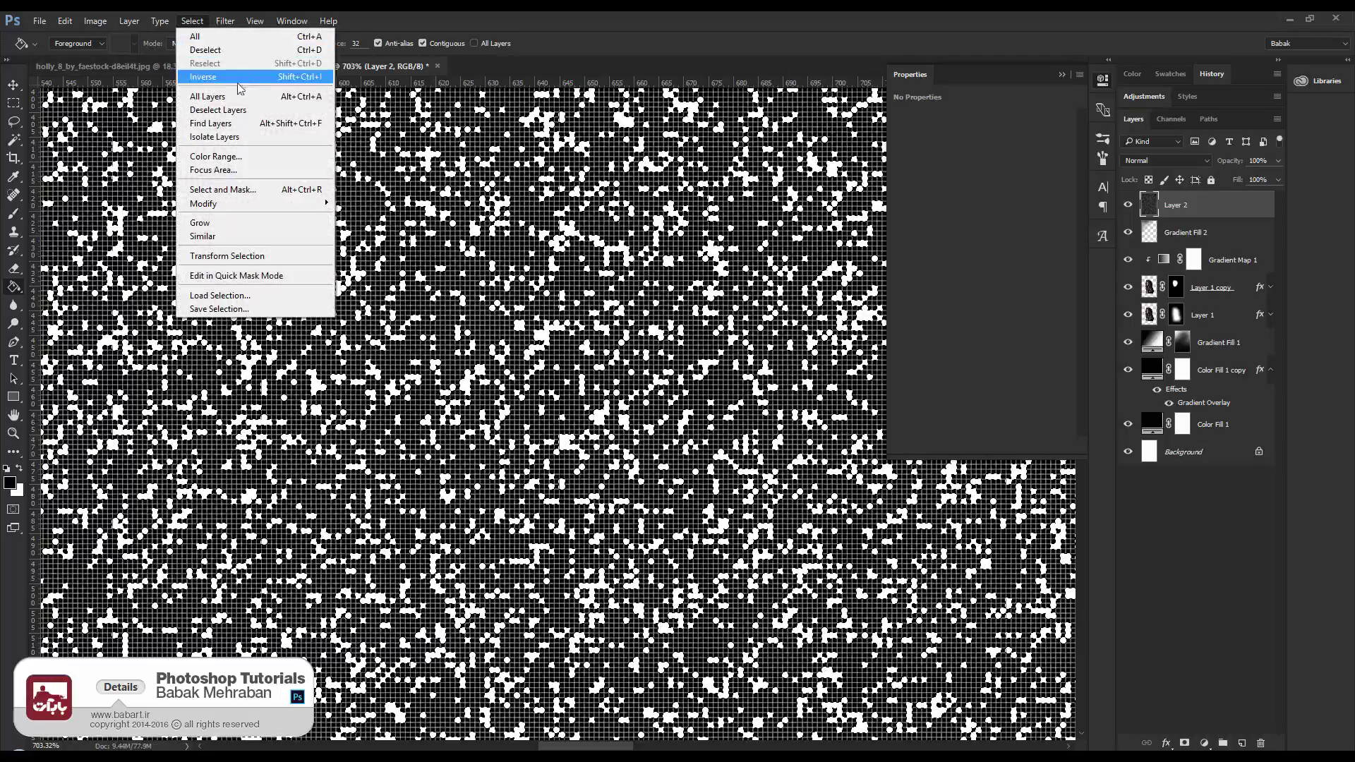
left_click(216, 158)
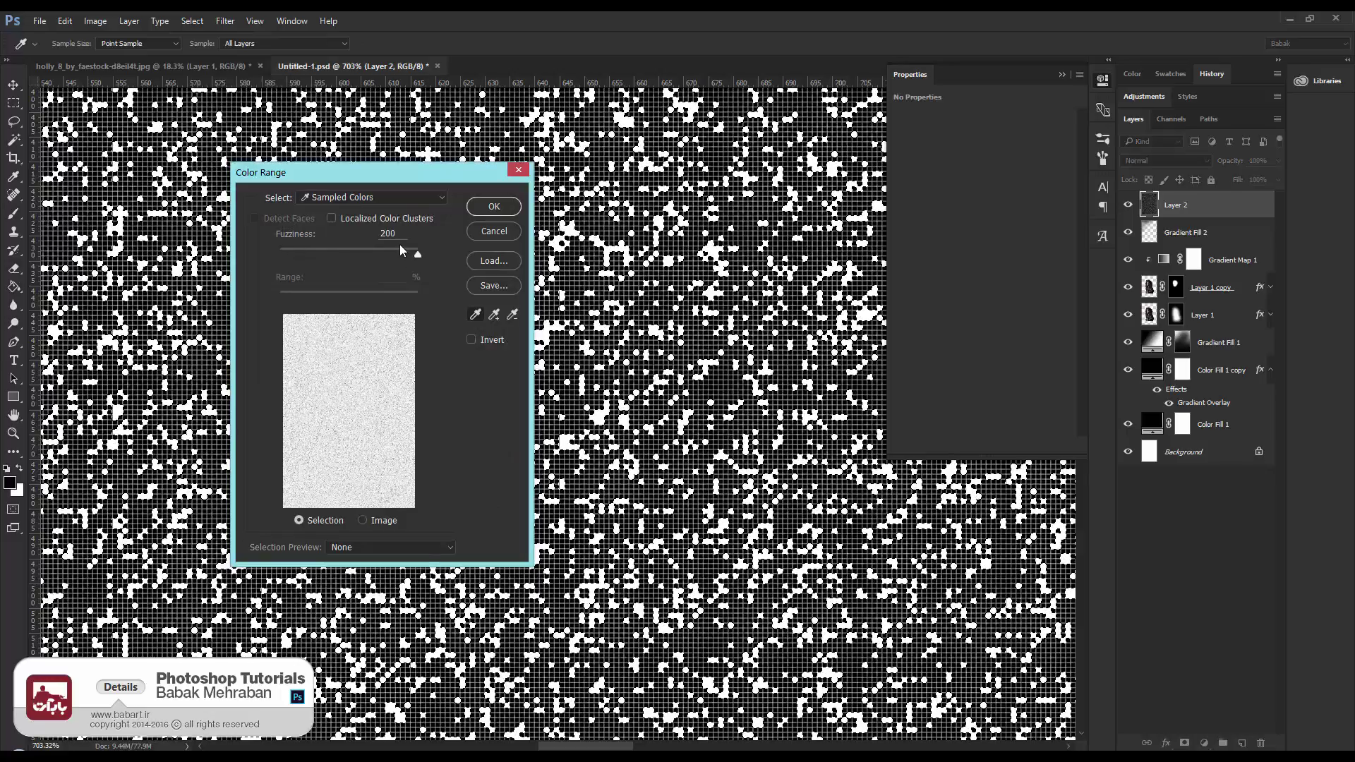
left_click(521, 172)
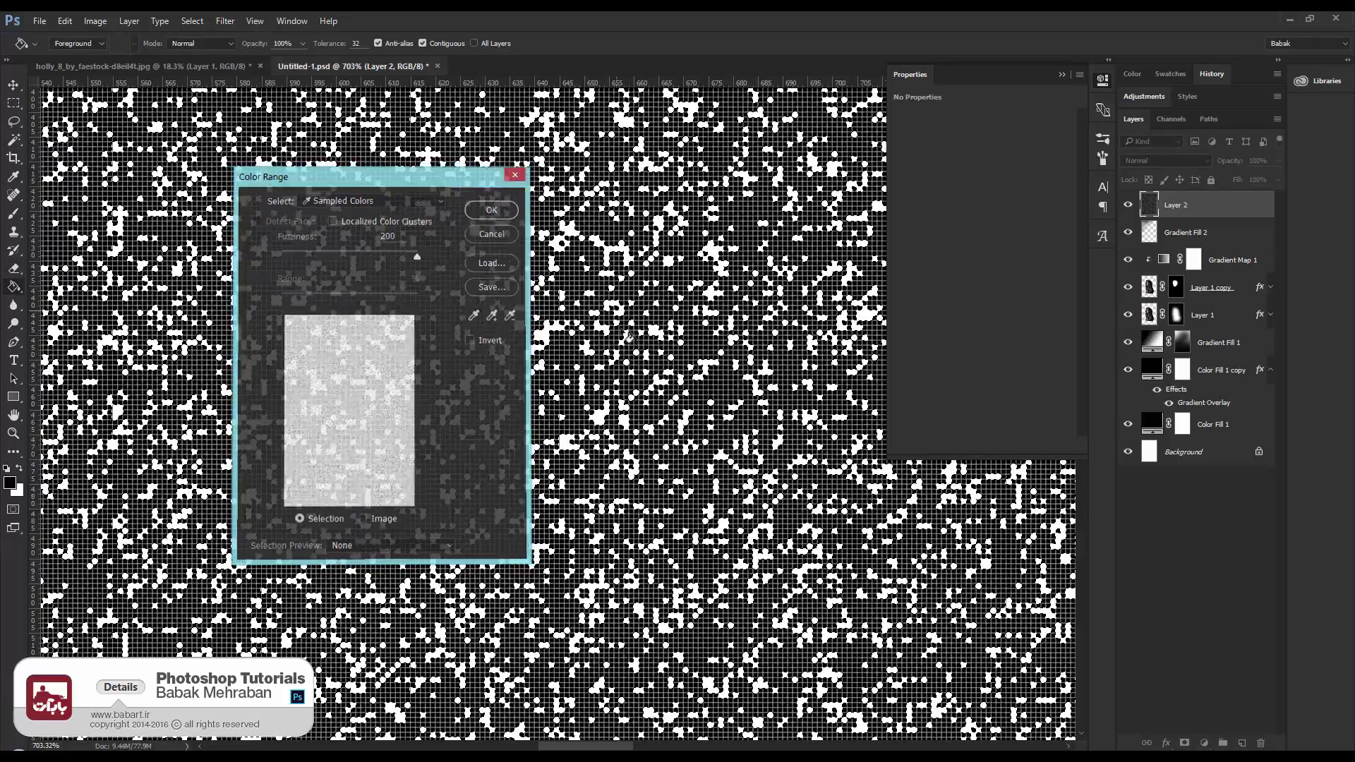
Open the selection in Select and Mask and preview it in the Black & White view mode
key("ctrl+0")
key("g")
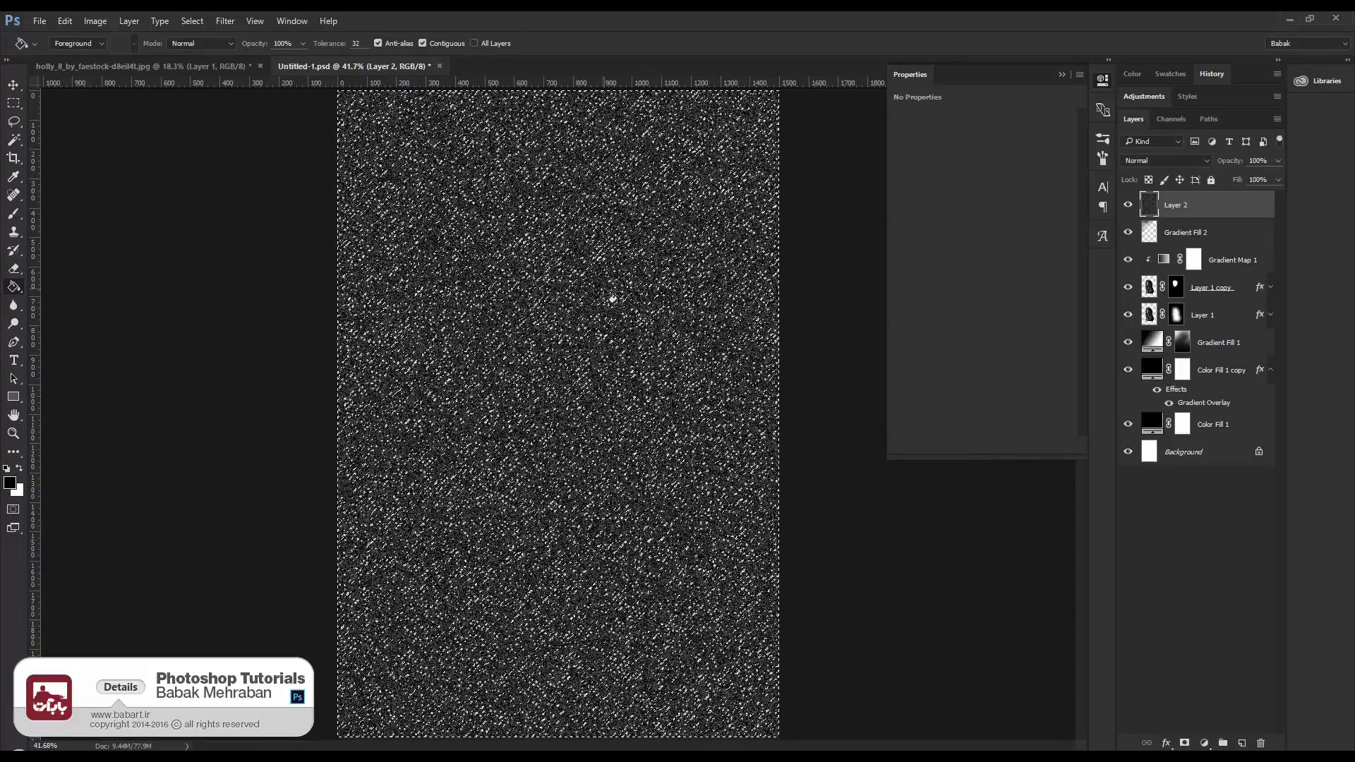
left_click(17, 141)
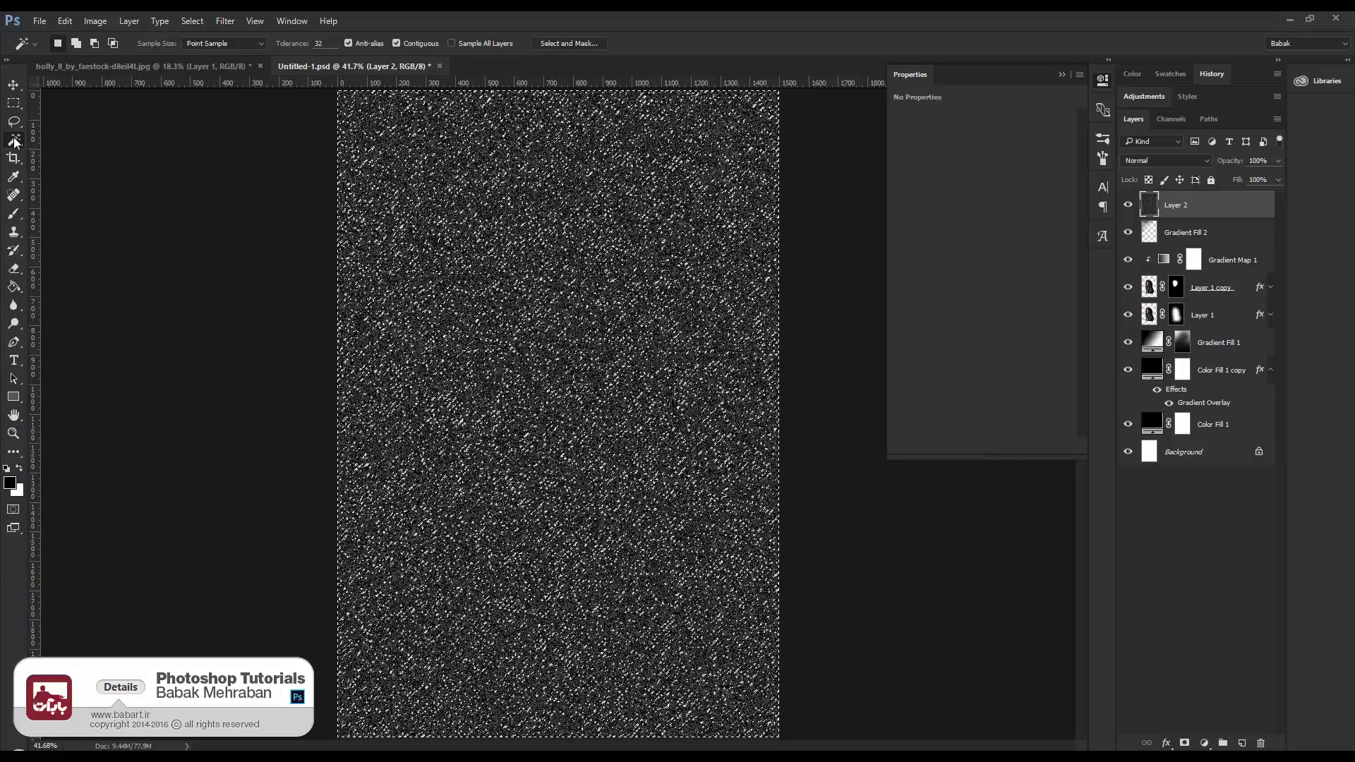
left_click(590, 43)
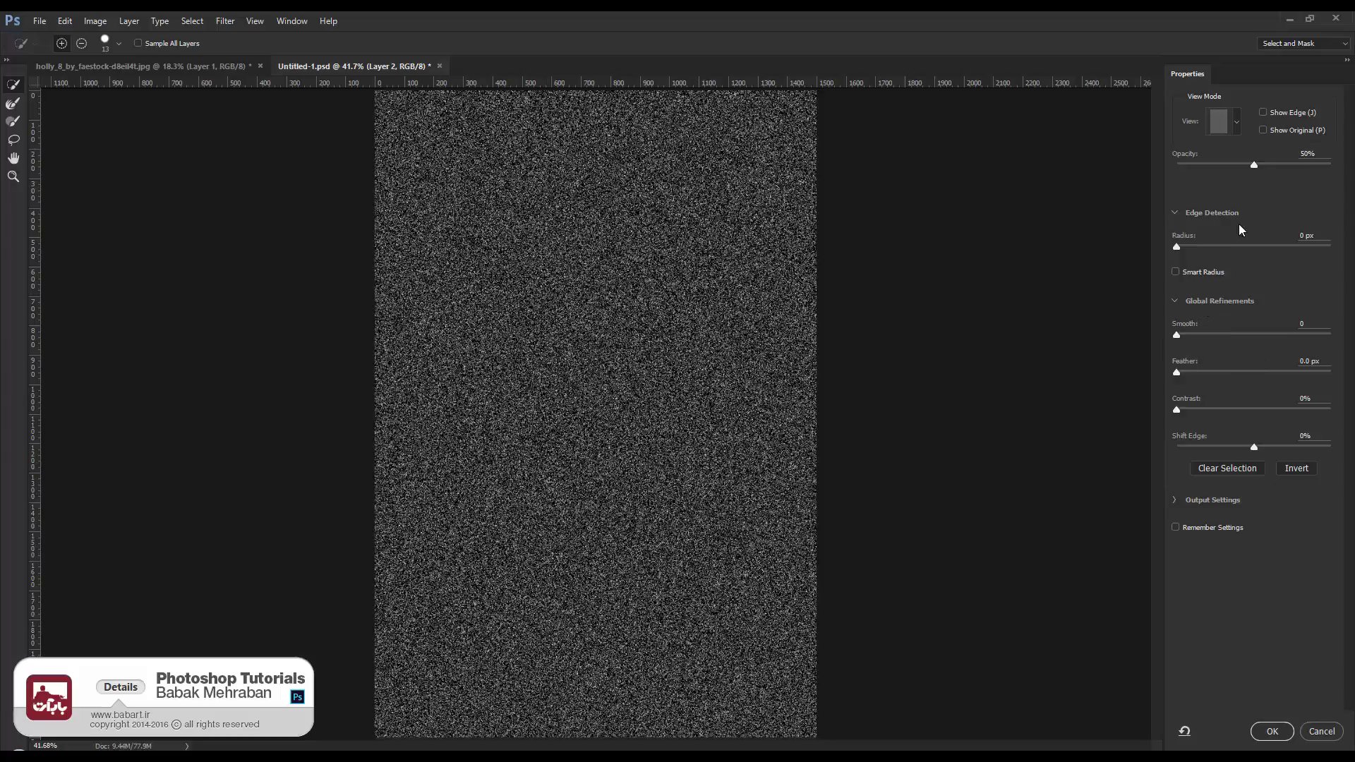
left_click(1236, 123)
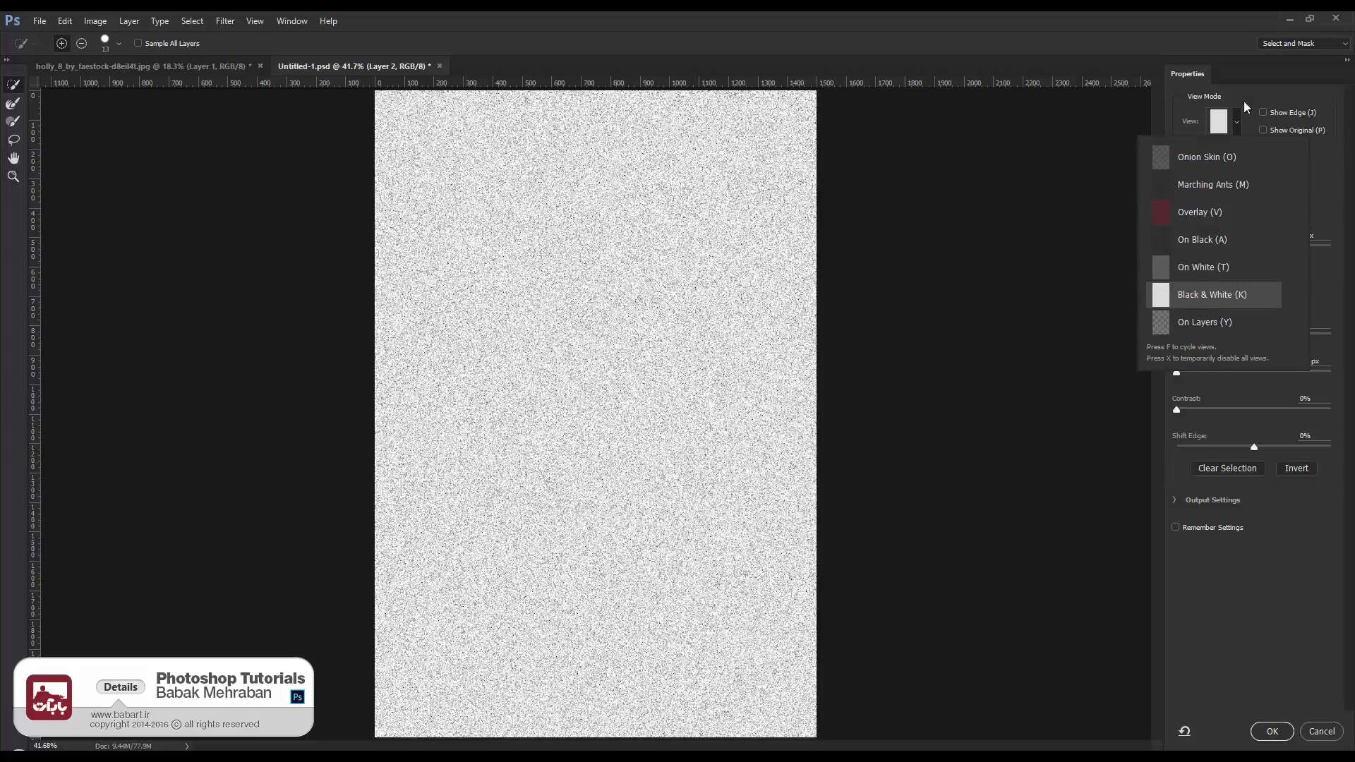
left_click(1239, 123)
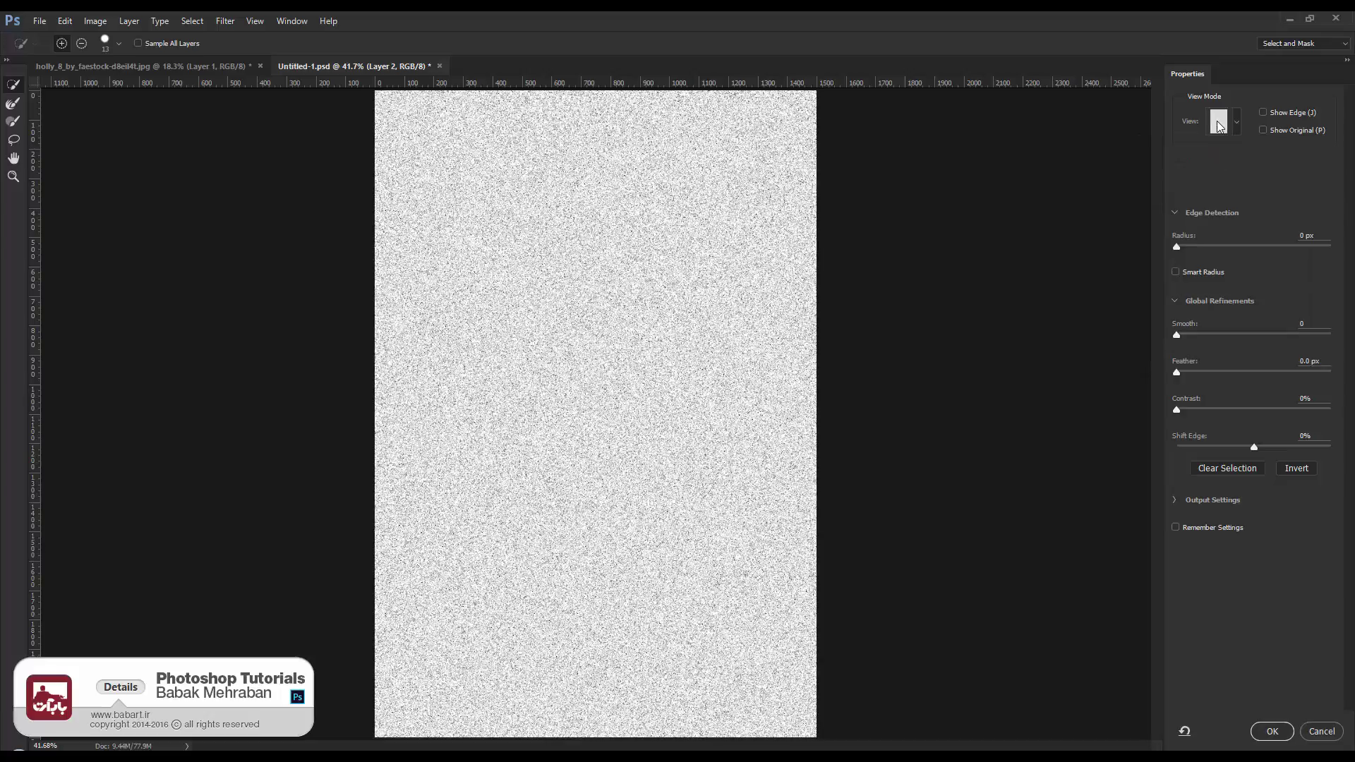
left_click(1236, 125)
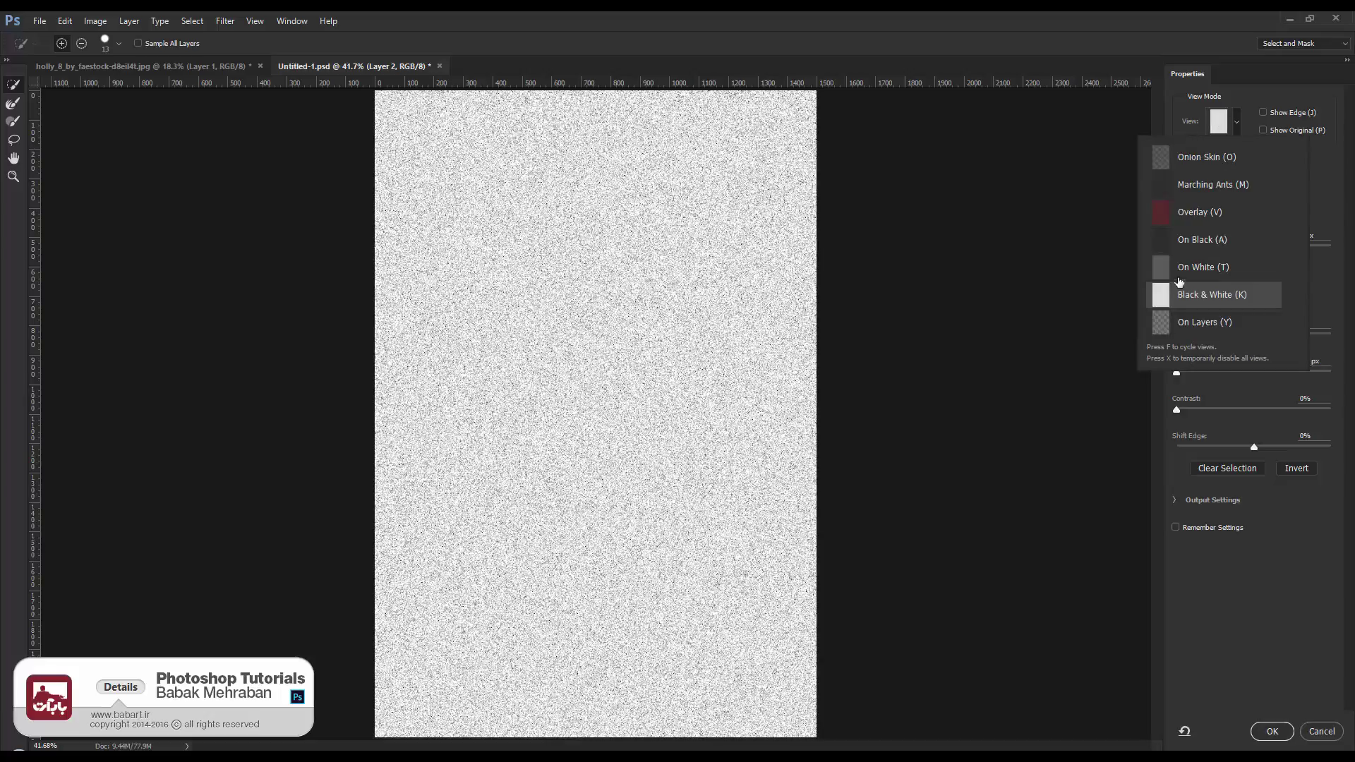
left_click(1324, 173)
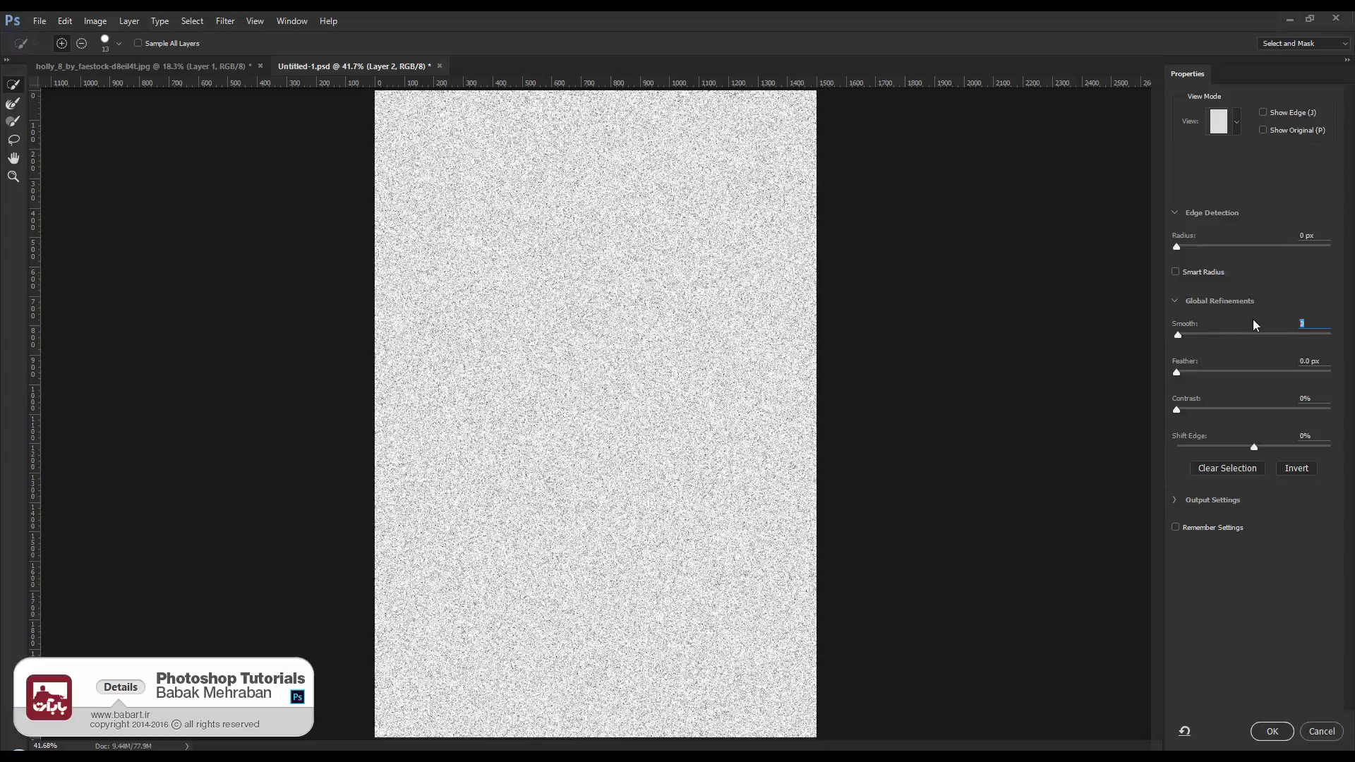
Refine the selection with Smooth 10, Feather 1.0 px, Contrast 25% and Shift Edge -5%, and apply it
type("10")
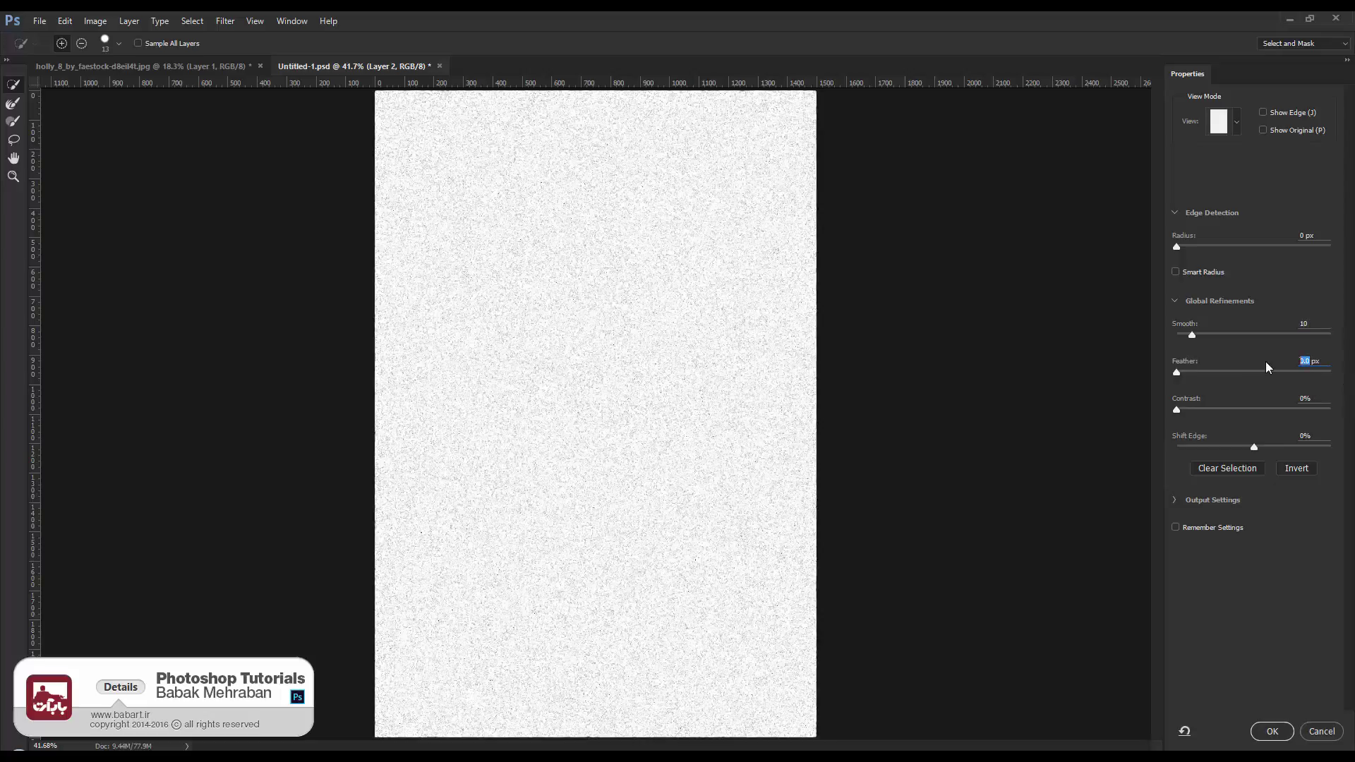
type("1.0")
type("2")
type("5")
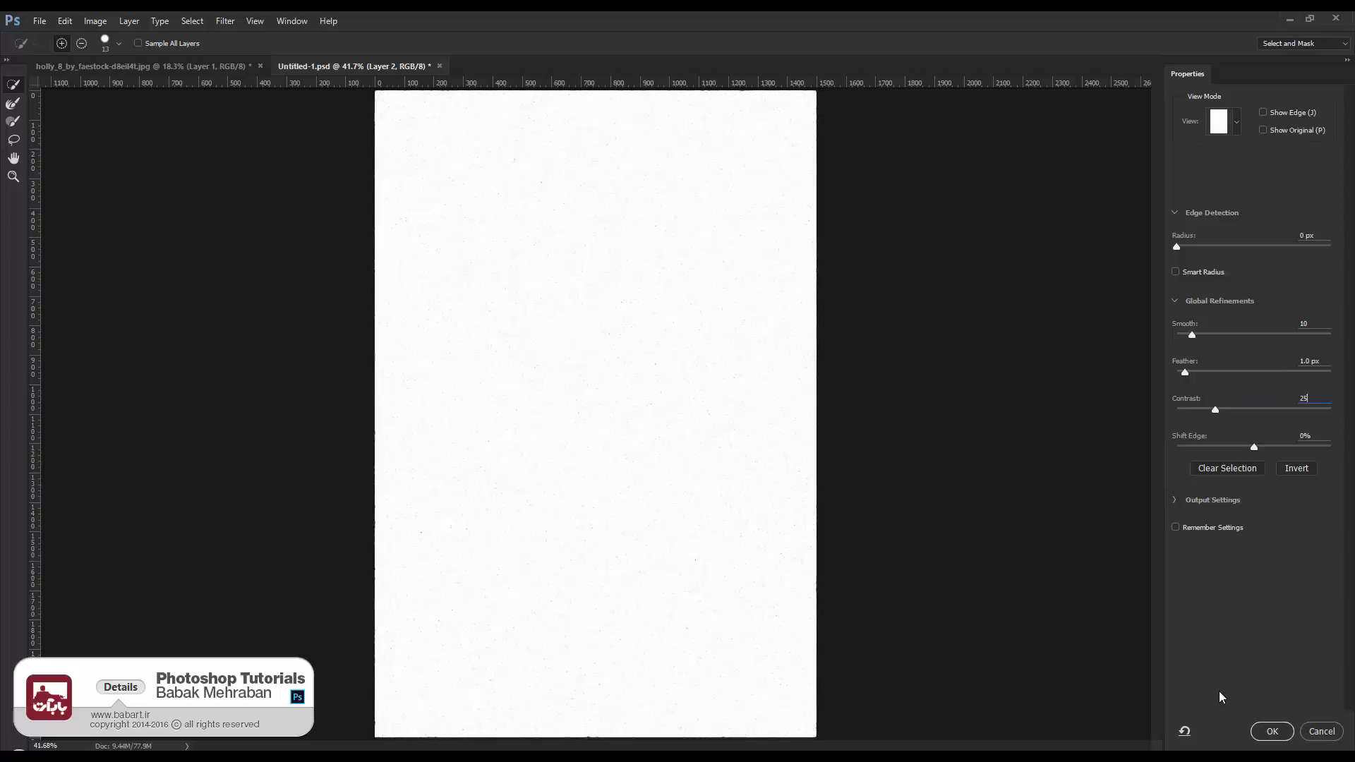
key("Tab")
type("-5")
left_click(1273, 732)
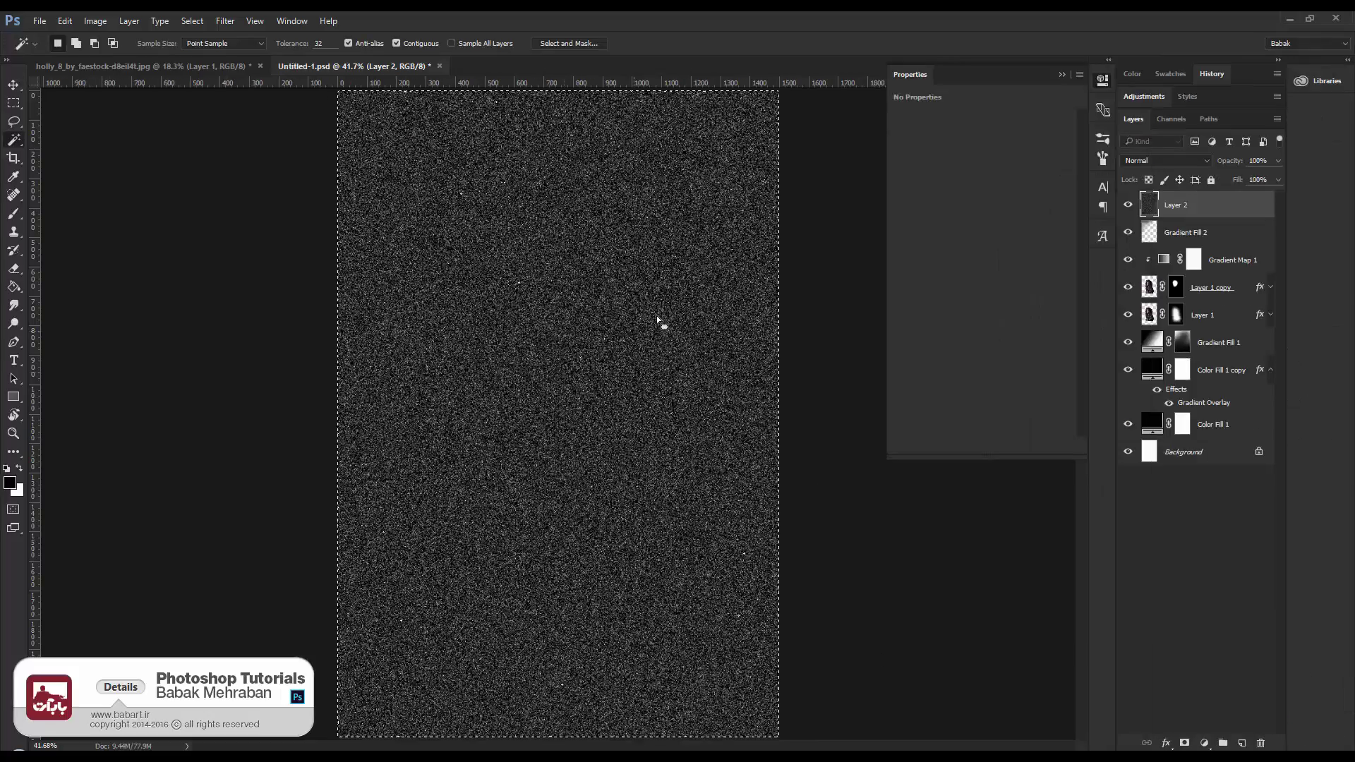
Hide the dotted Layer 2 and add a new empty layer above it, keeping the selection active
scroll(518, 205, "up", 5)
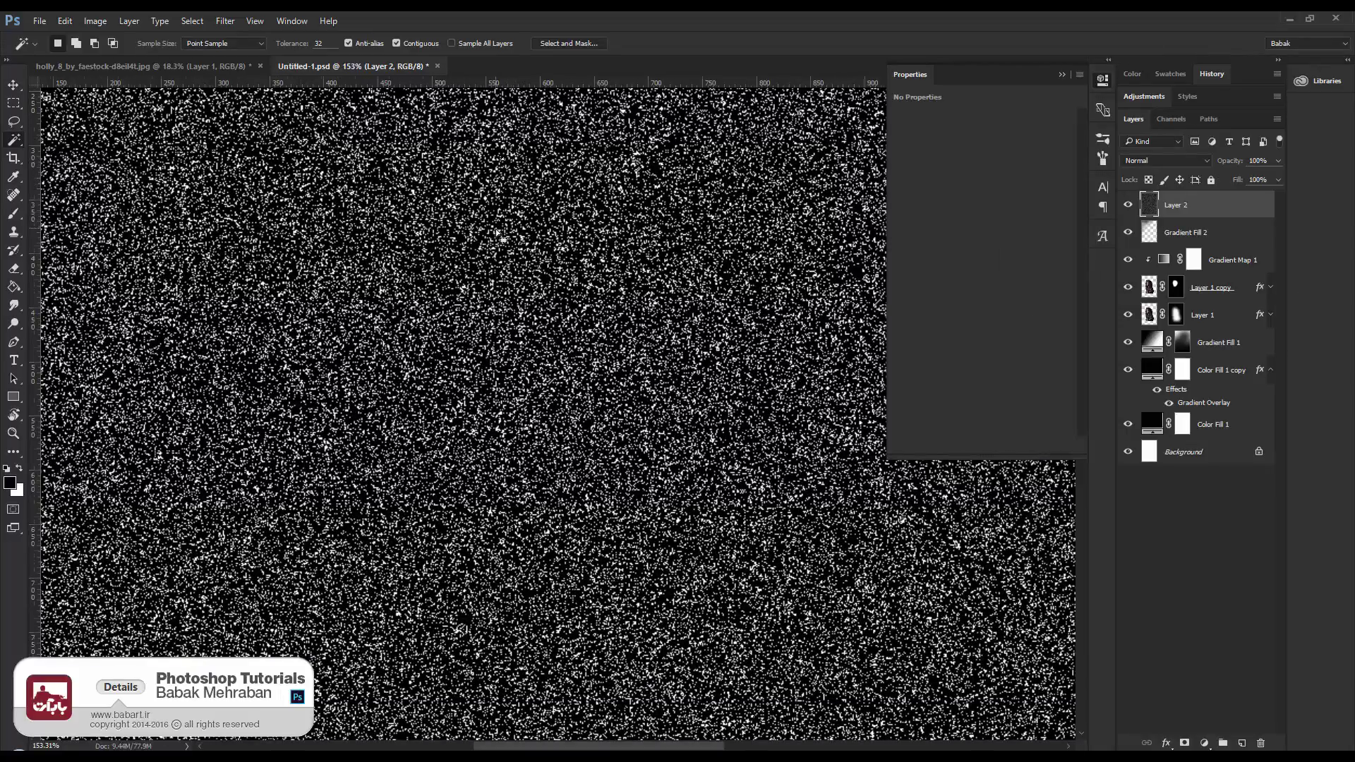
scroll(506, 240, "down", 3)
scroll(506, 239, "down", 2)
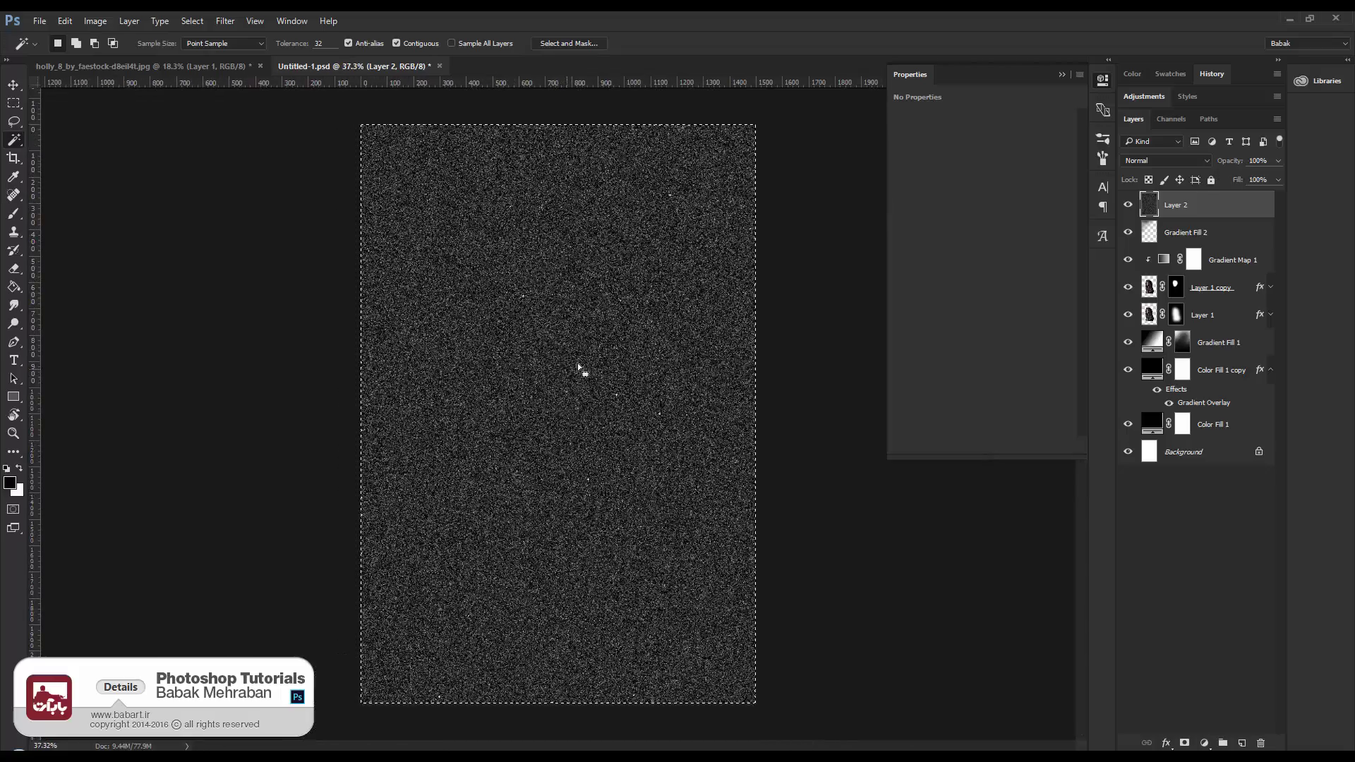
scroll(577, 362, "down", 1)
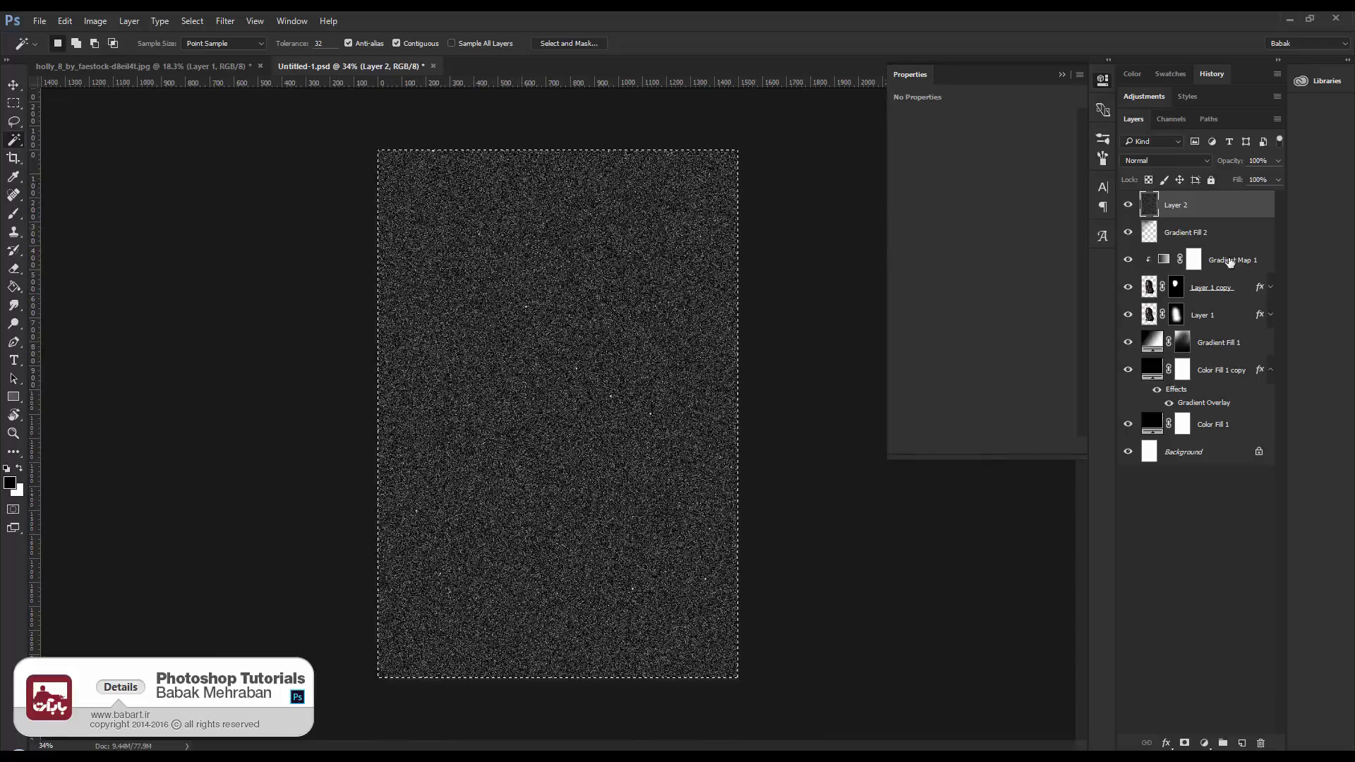
left_click(1128, 205)
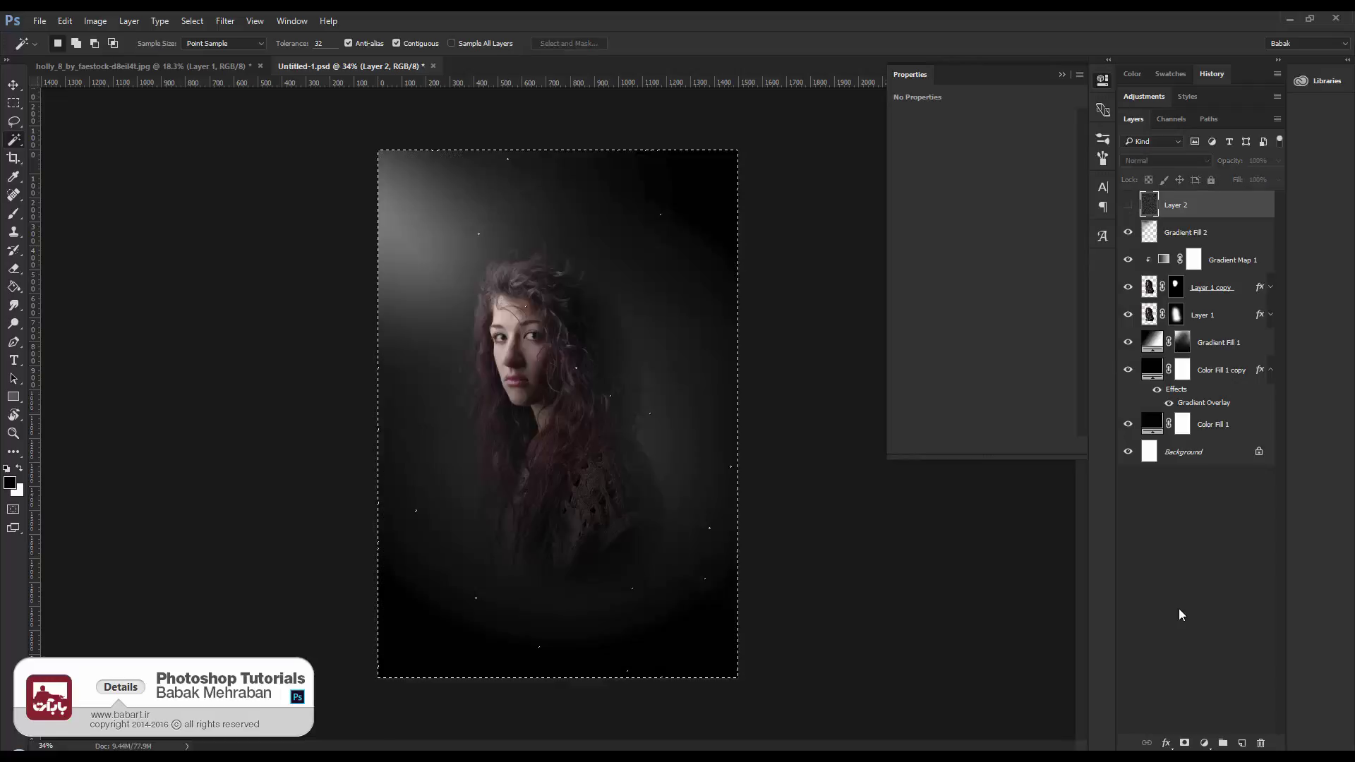
left_click(1242, 743)
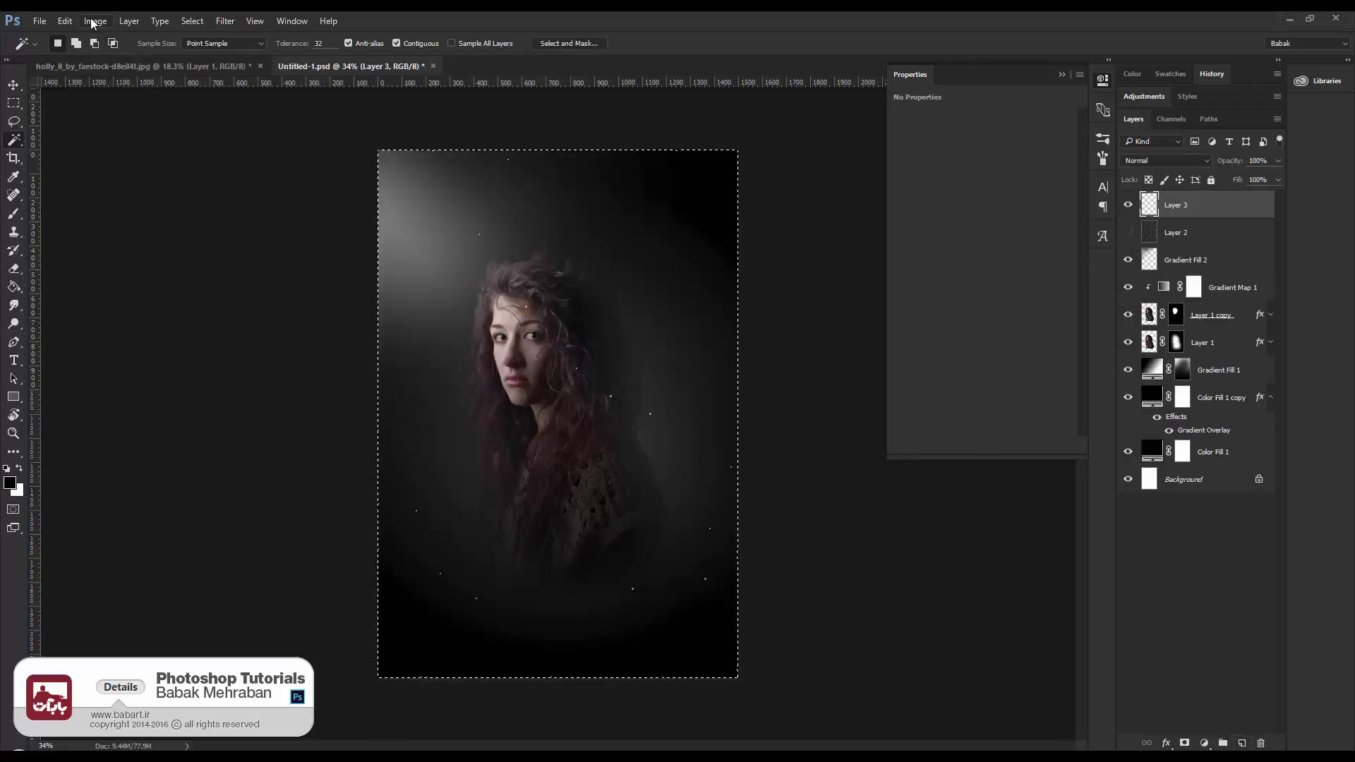
Invert the selection and fill it with white on Layer 3 at 100% opacity in Normal mode
left_click(192, 20)
left_click(212, 77)
left_click(64, 20)
left_click(85, 223)
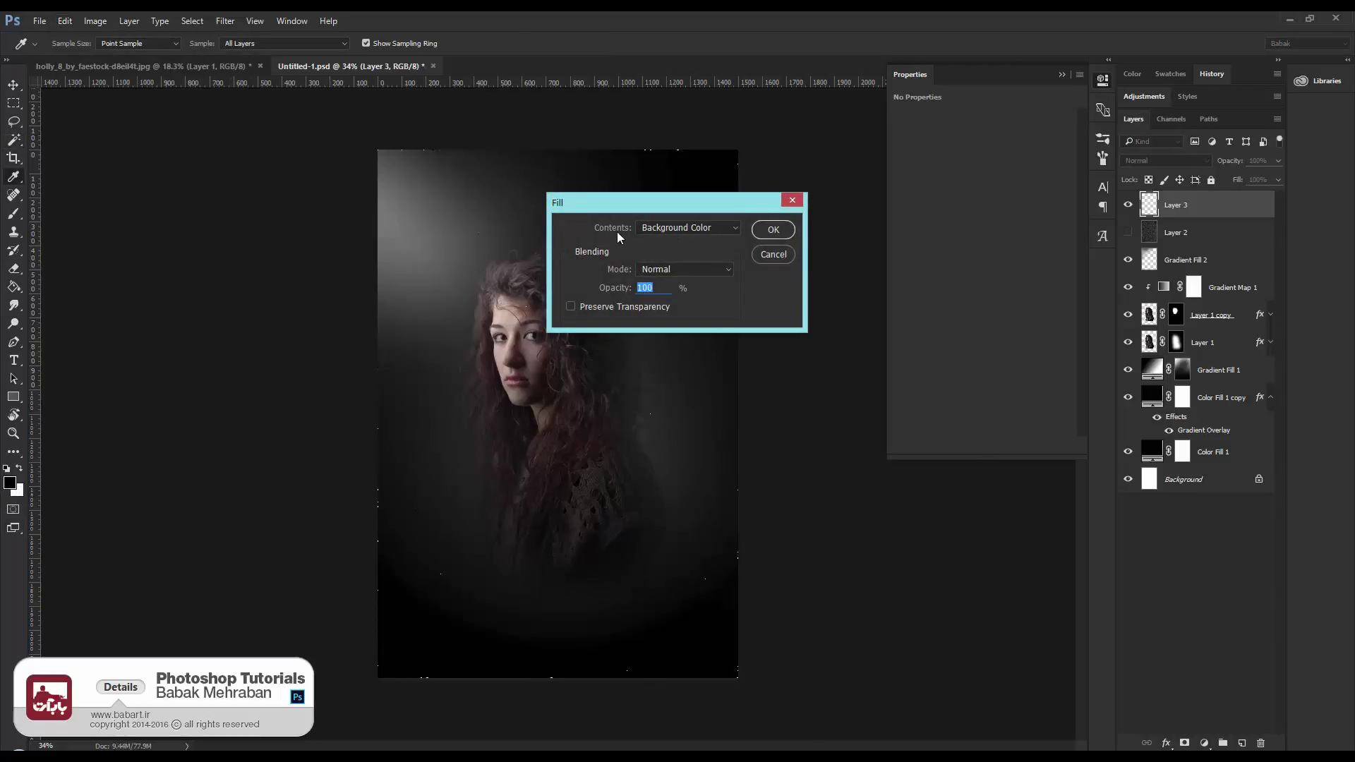
left_click(690, 226)
left_click(682, 251)
left_click(772, 230)
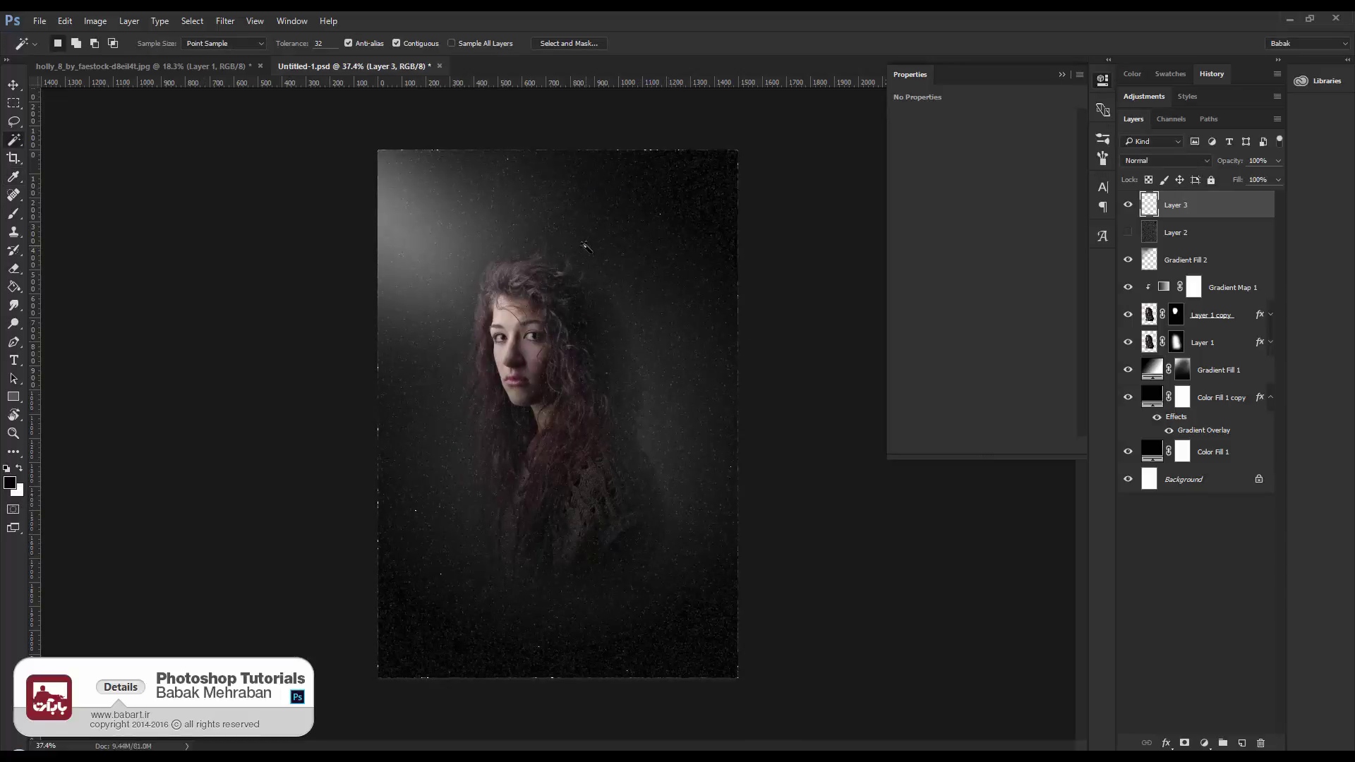
Invert the selection again so that it covers the area around the white specks on Layer 3
scroll(558, 268, "up", 3)
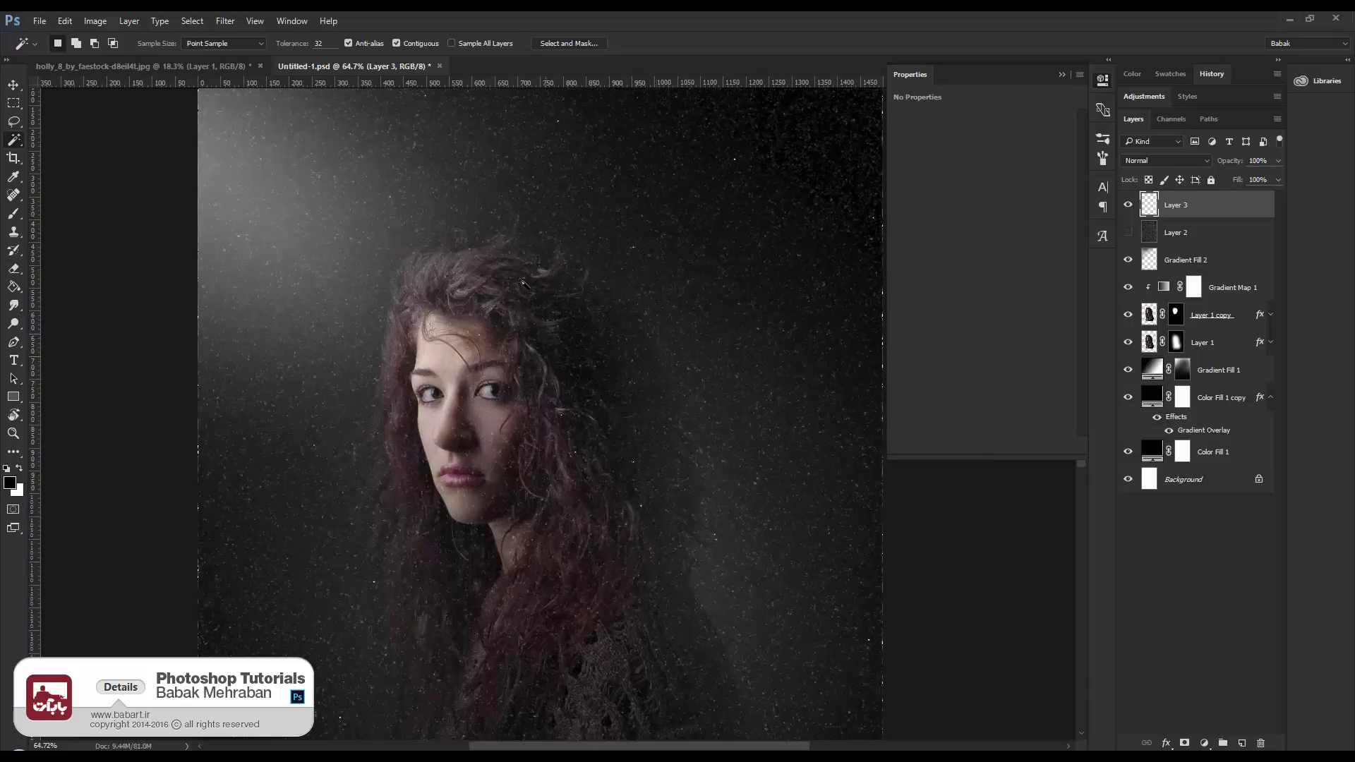
scroll(668, 367, "down", 1)
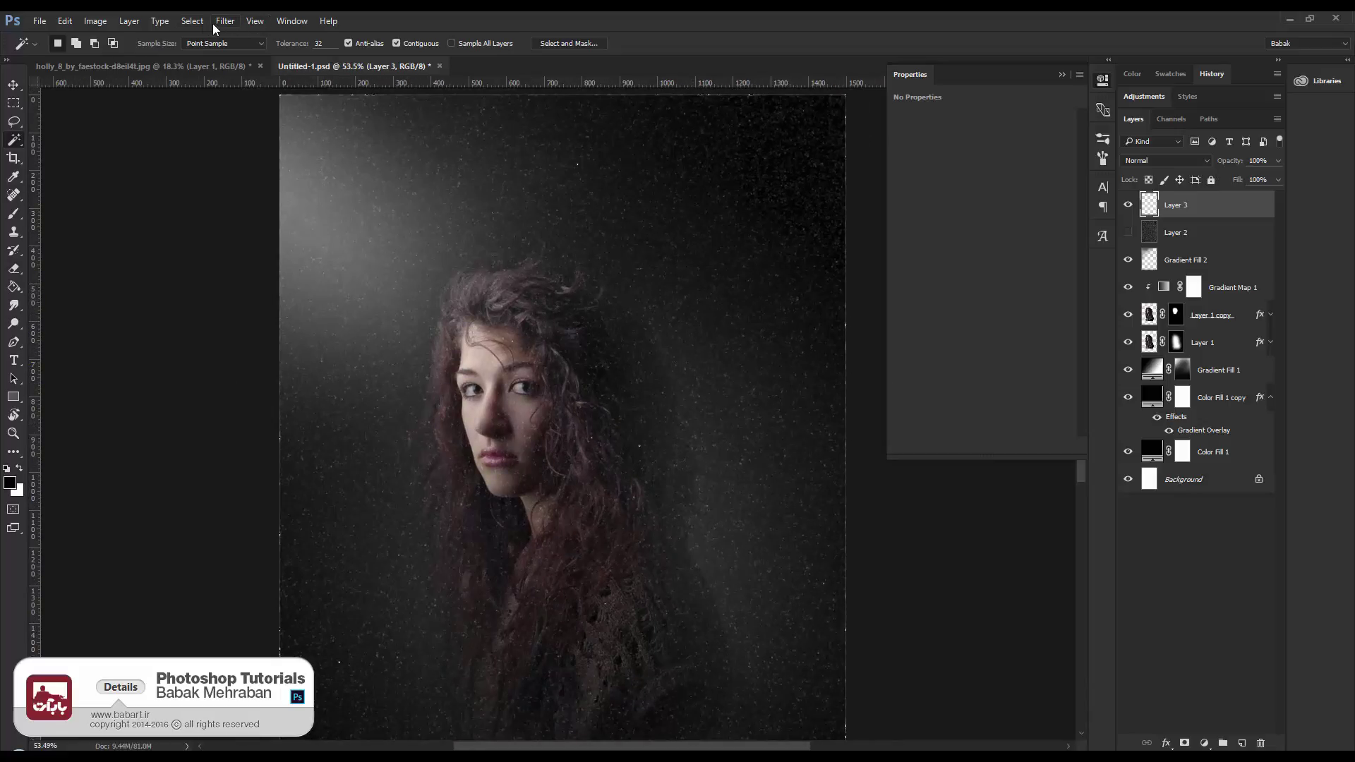
left_click(192, 20)
left_click(212, 77)
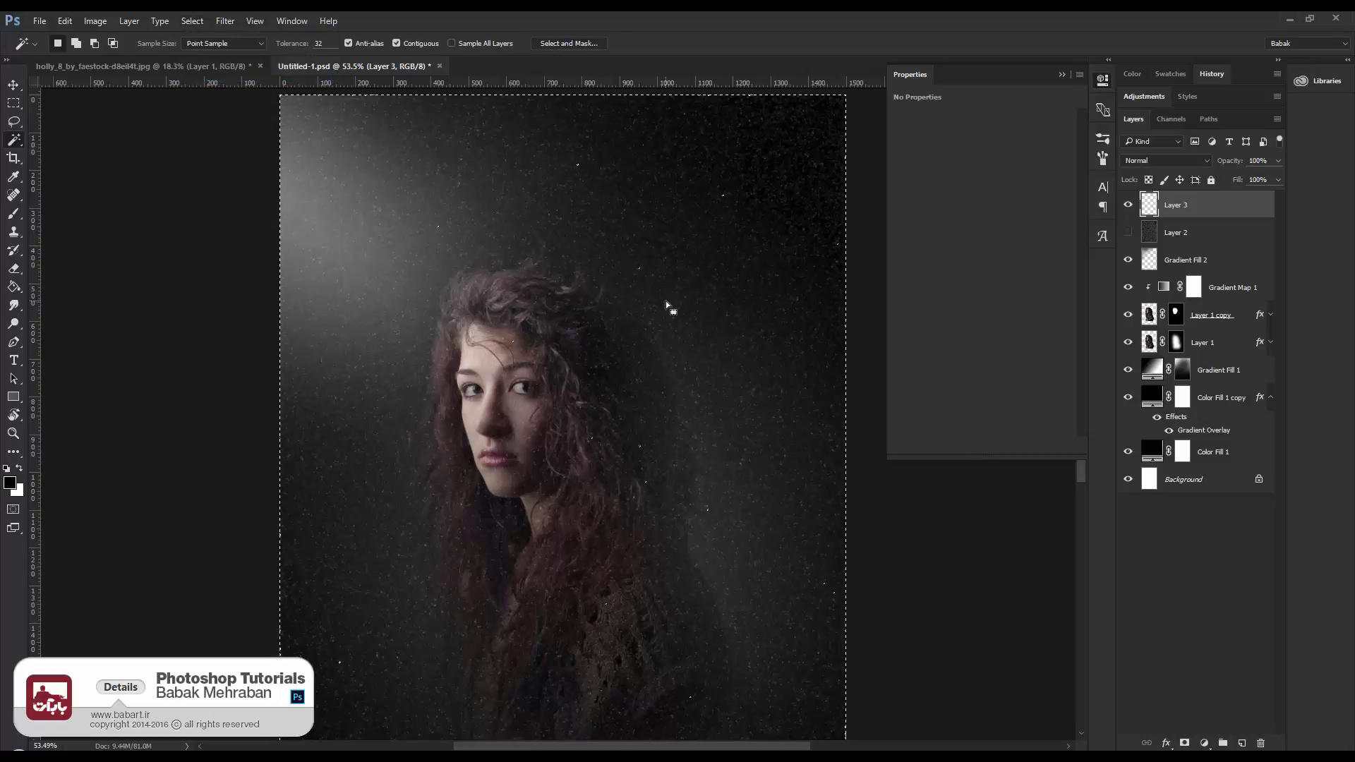
Delete the selected area from Layer 3, deselect, and duplicate the speck layer twice
key("Delete")
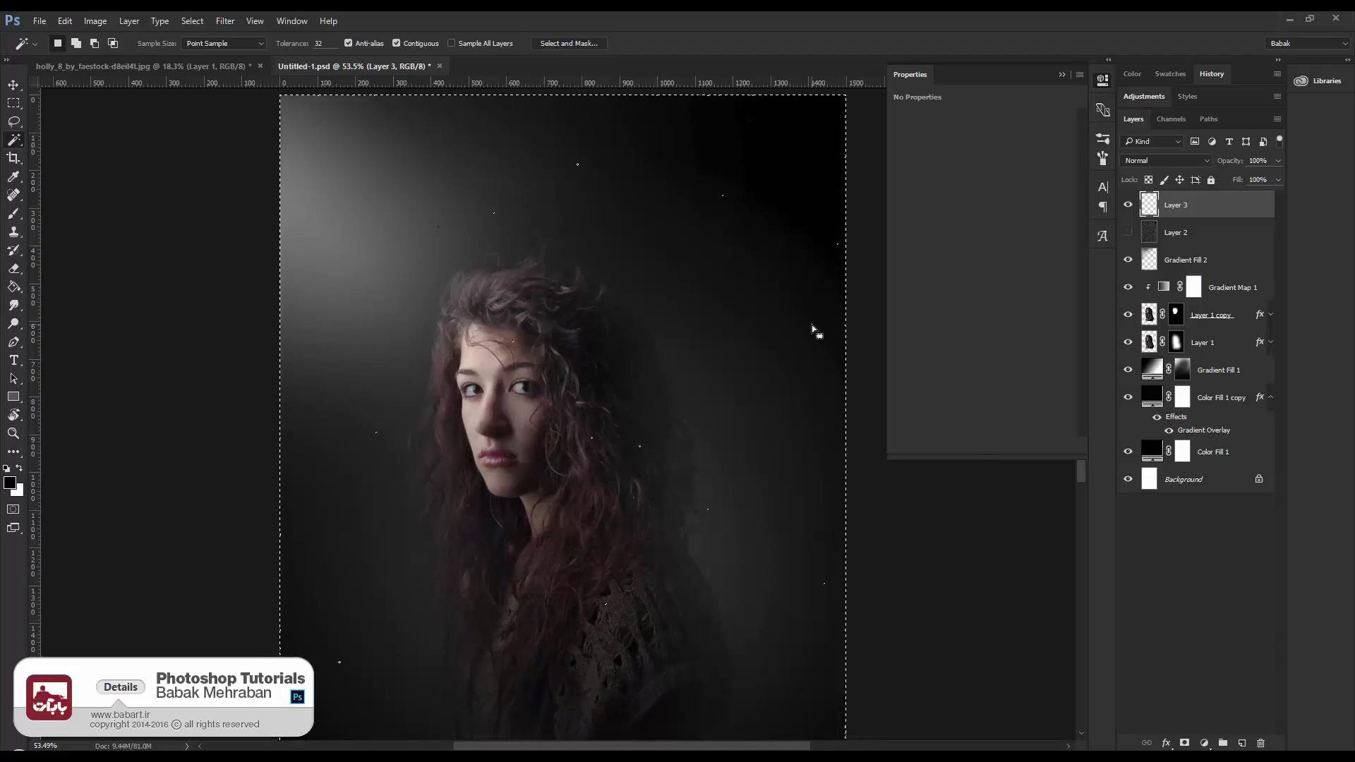
key("ctrl+d")
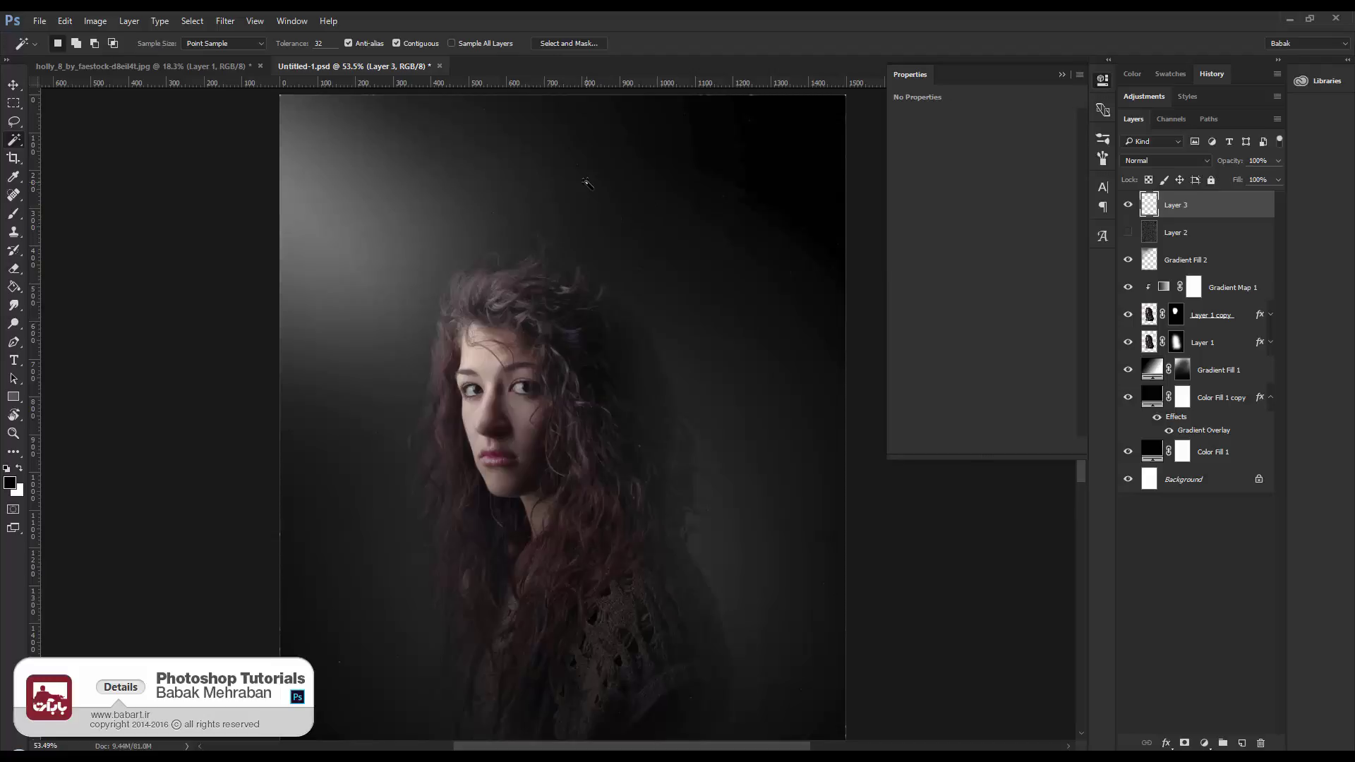
key("ctrl+j")
key("ctrl+j")
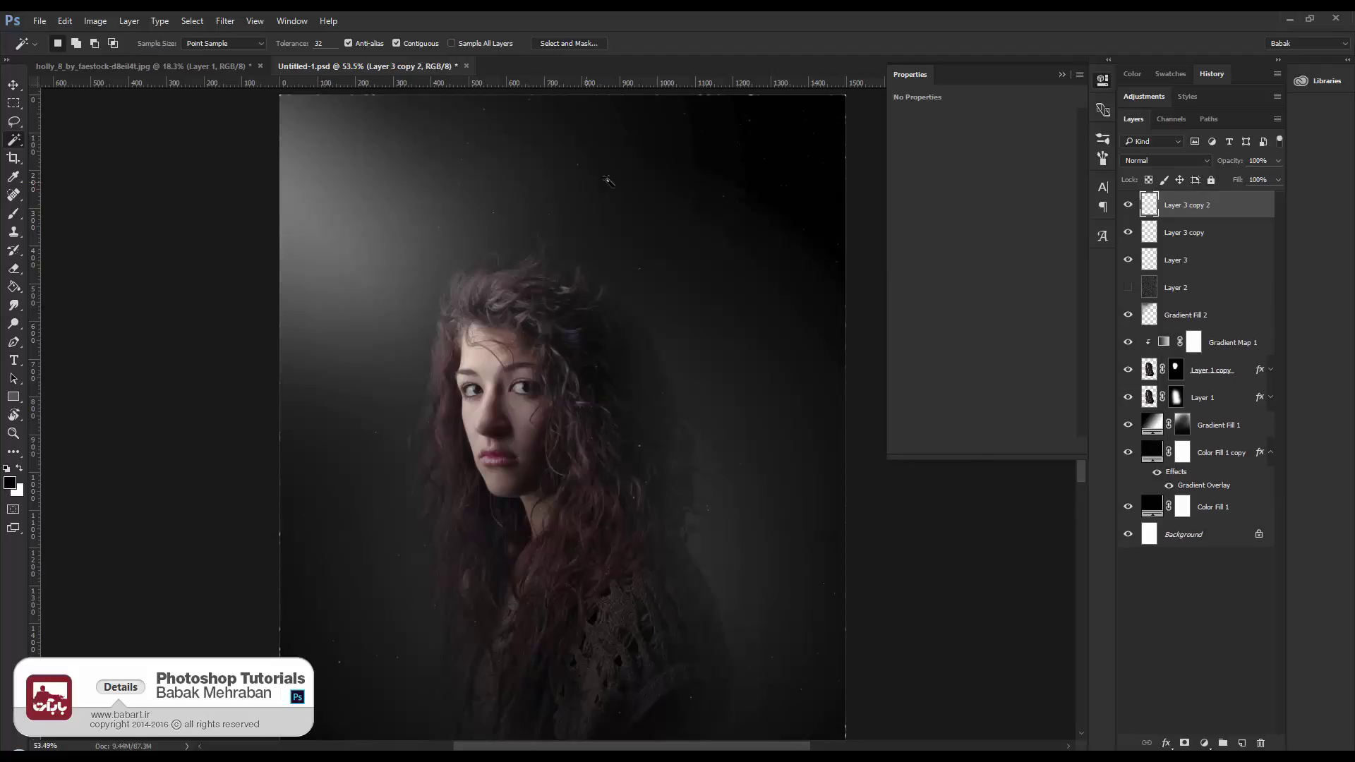
Try the Overlay blend mode on Layer 3 copy 2 and on Layer 3, with both copies hidden
left_click(1182, 161)
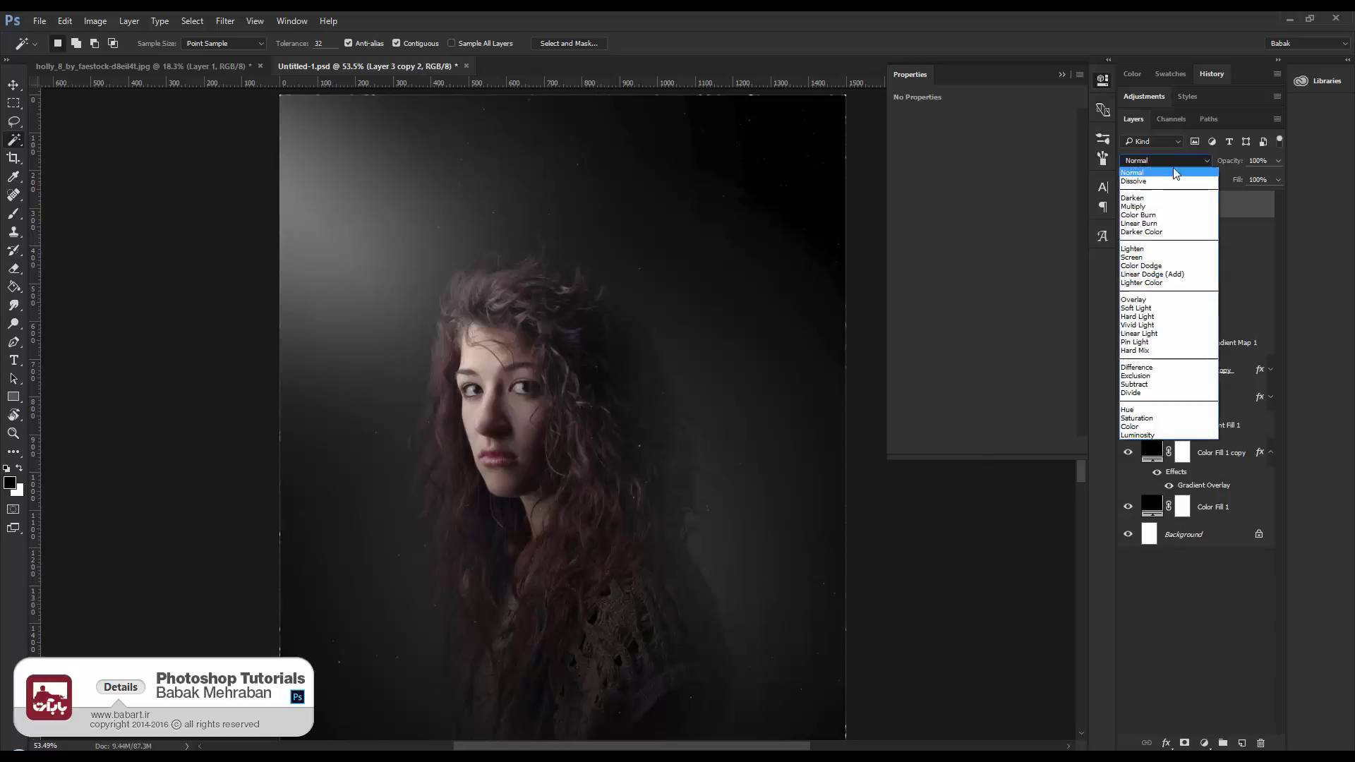
left_click(1134, 300)
left_click(1128, 205)
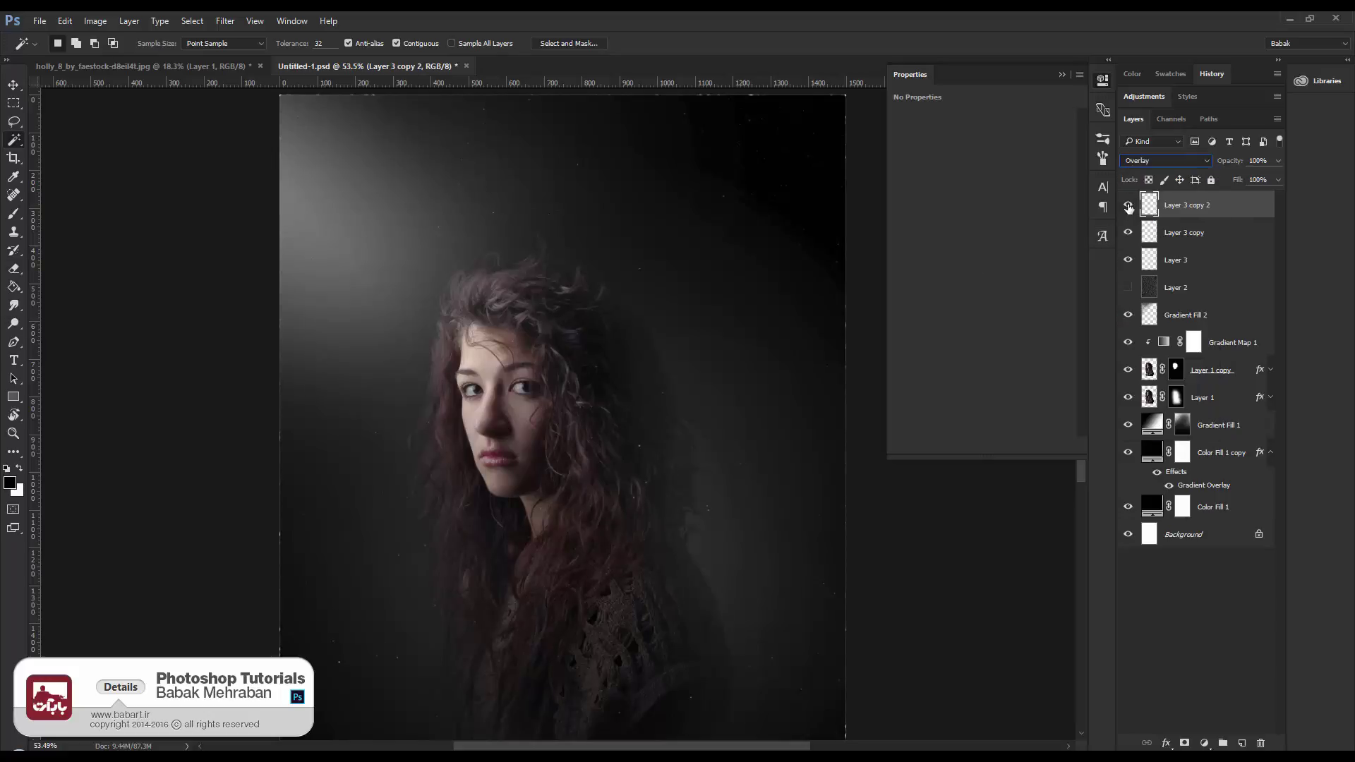
left_click(1128, 232)
left_click(1161, 260)
left_click(1162, 161)
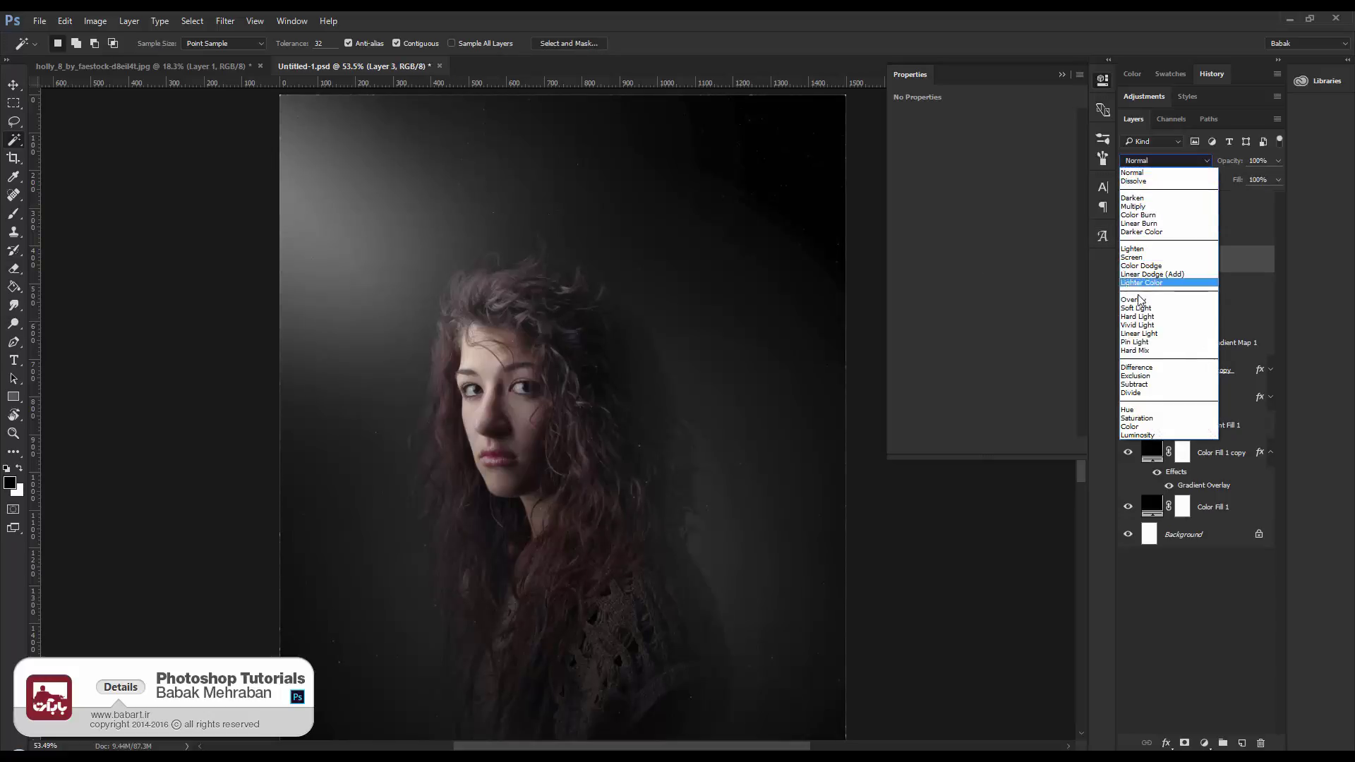
left_click(1138, 304)
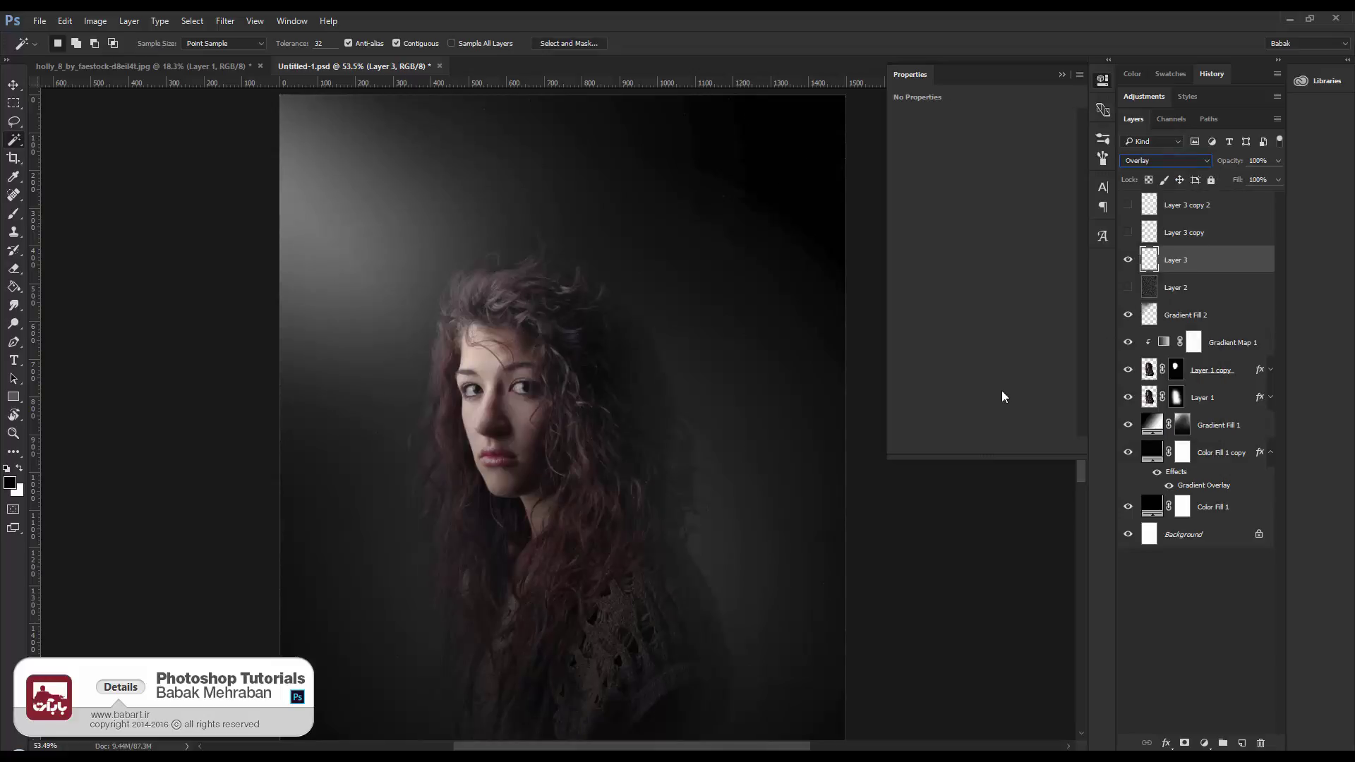
Undo the blend mode changes, the layer duplications and the deletion, back to the active selection on Layer 3
key("ctrl+alt+z")
key("ctrl+alt+z")
key("ctrl+alt+z")
key("ctrl+alt+z")
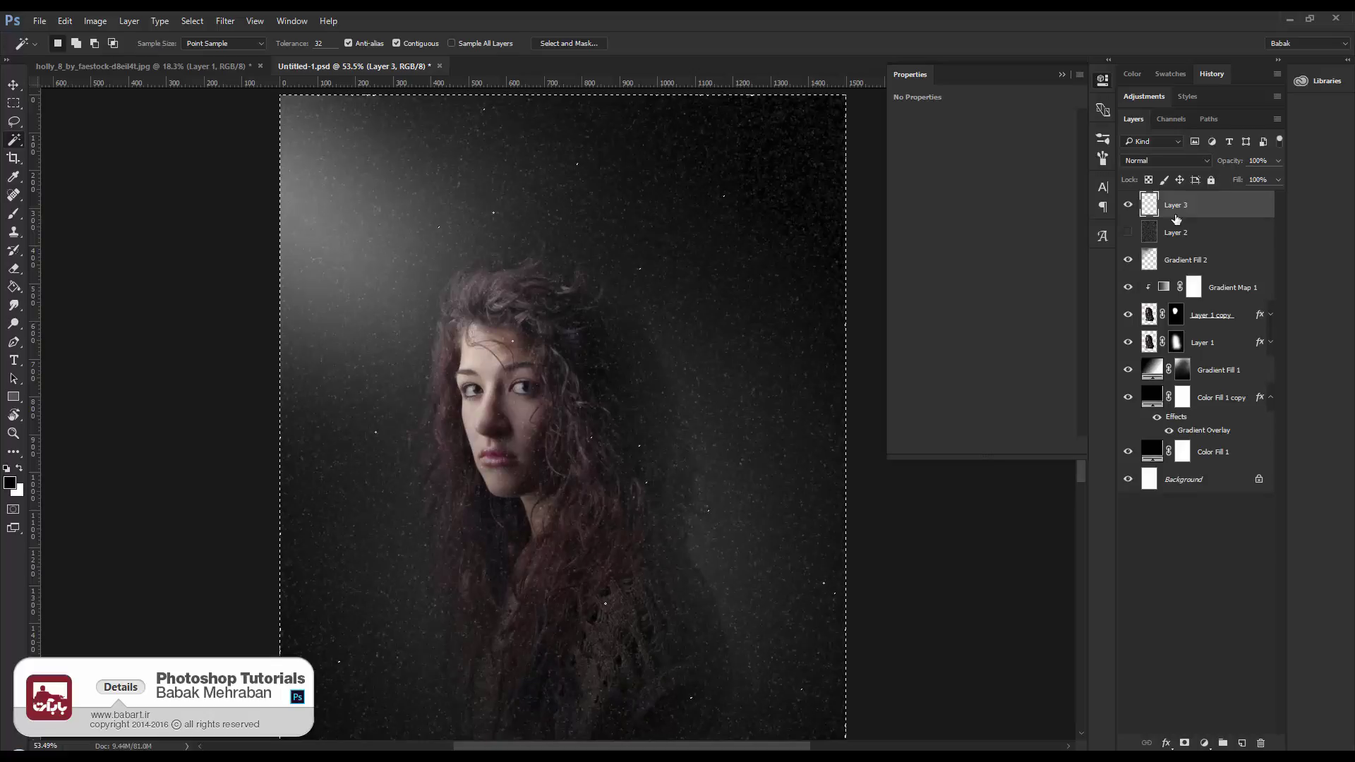
Set the blend mode of Layer 3 to Overlay and clear the active selection
left_click(1174, 164)
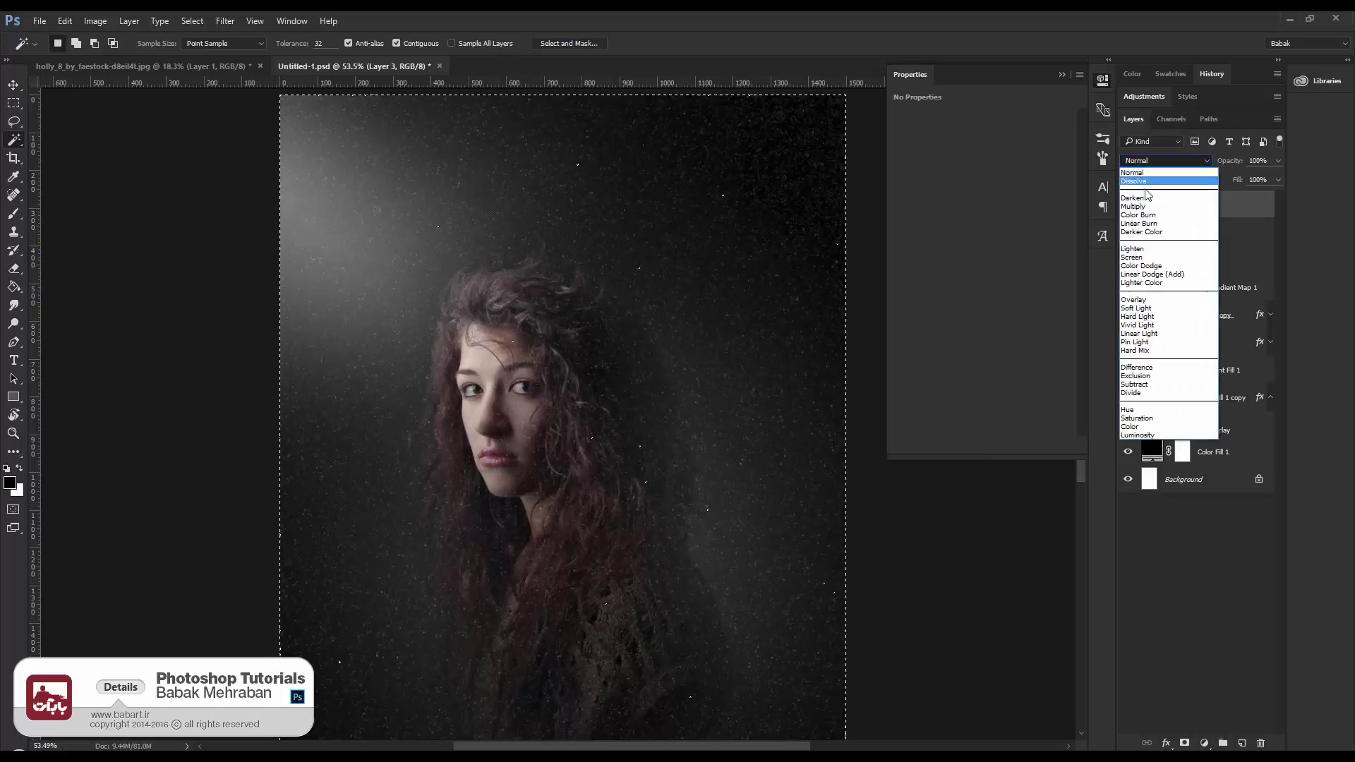
left_click(1142, 303)
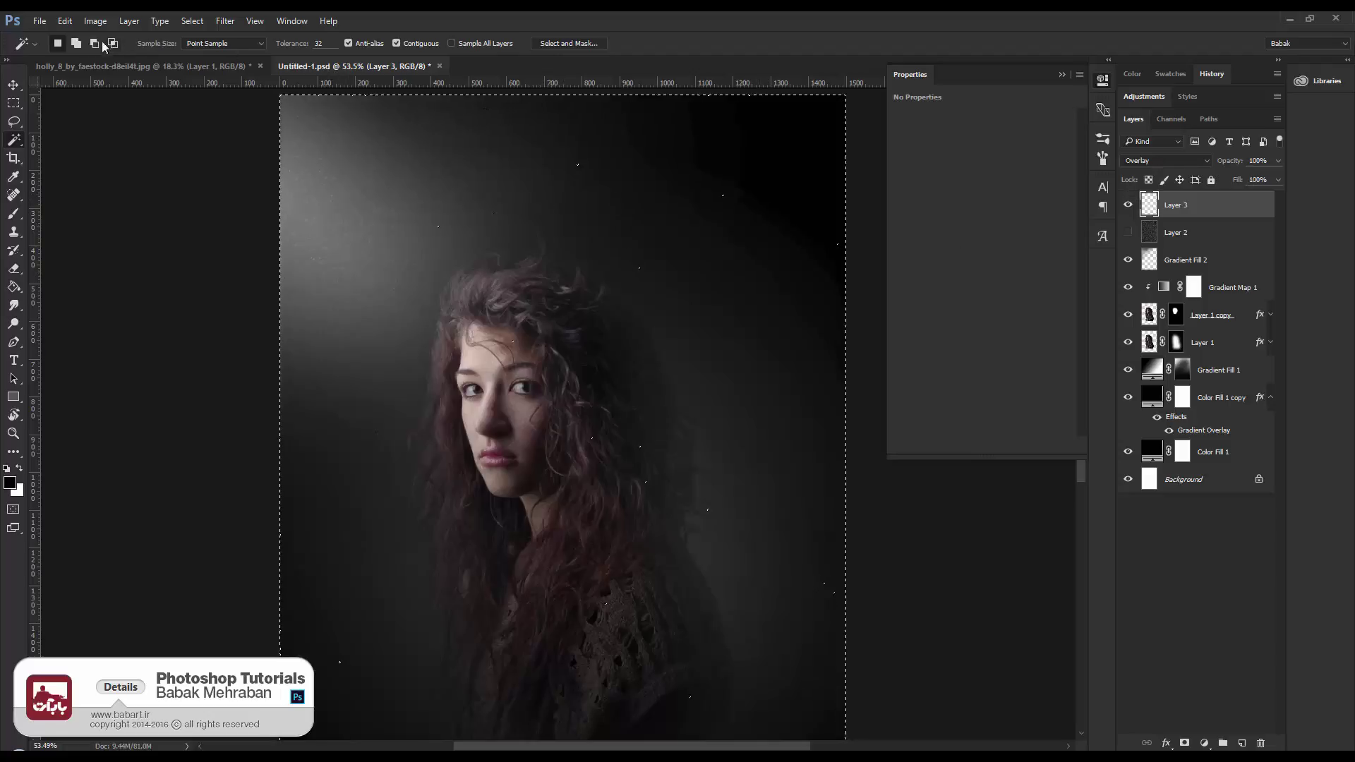
left_click(196, 23)
left_click(214, 51)
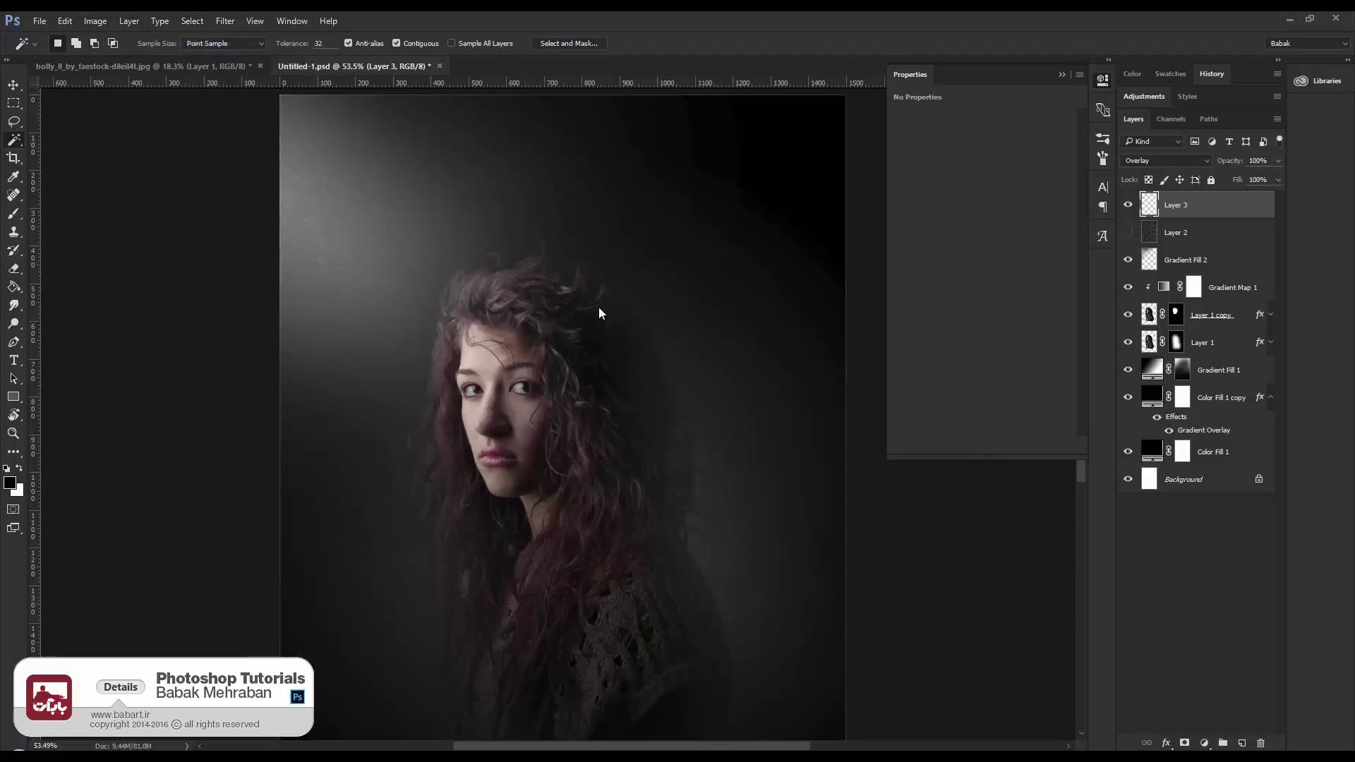
Mask Layer 3 with the woman's outline loaded from Layer 1, and invert the mask so the particles are hidden over her
scroll(454, 242, "up", 5)
scroll(454, 243, "down", 4)
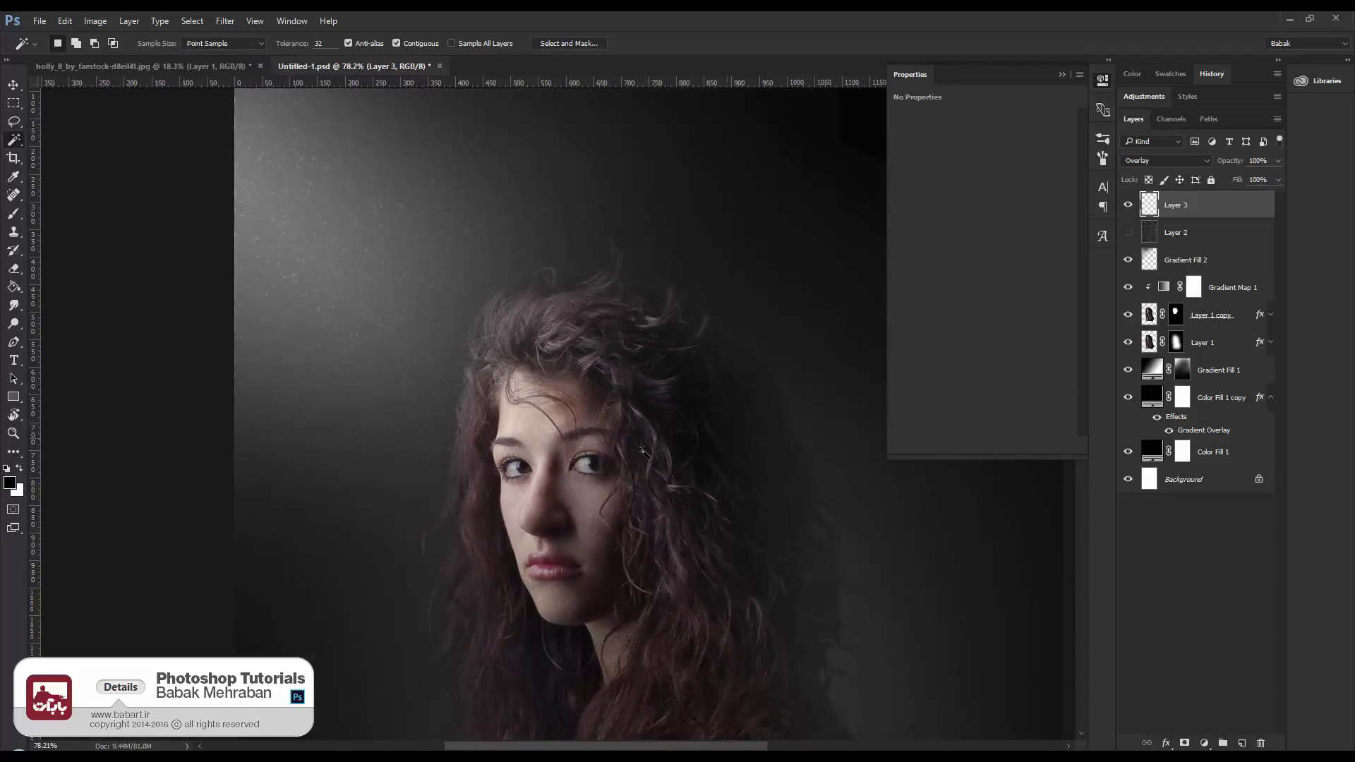
scroll(593, 499, "up", 2)
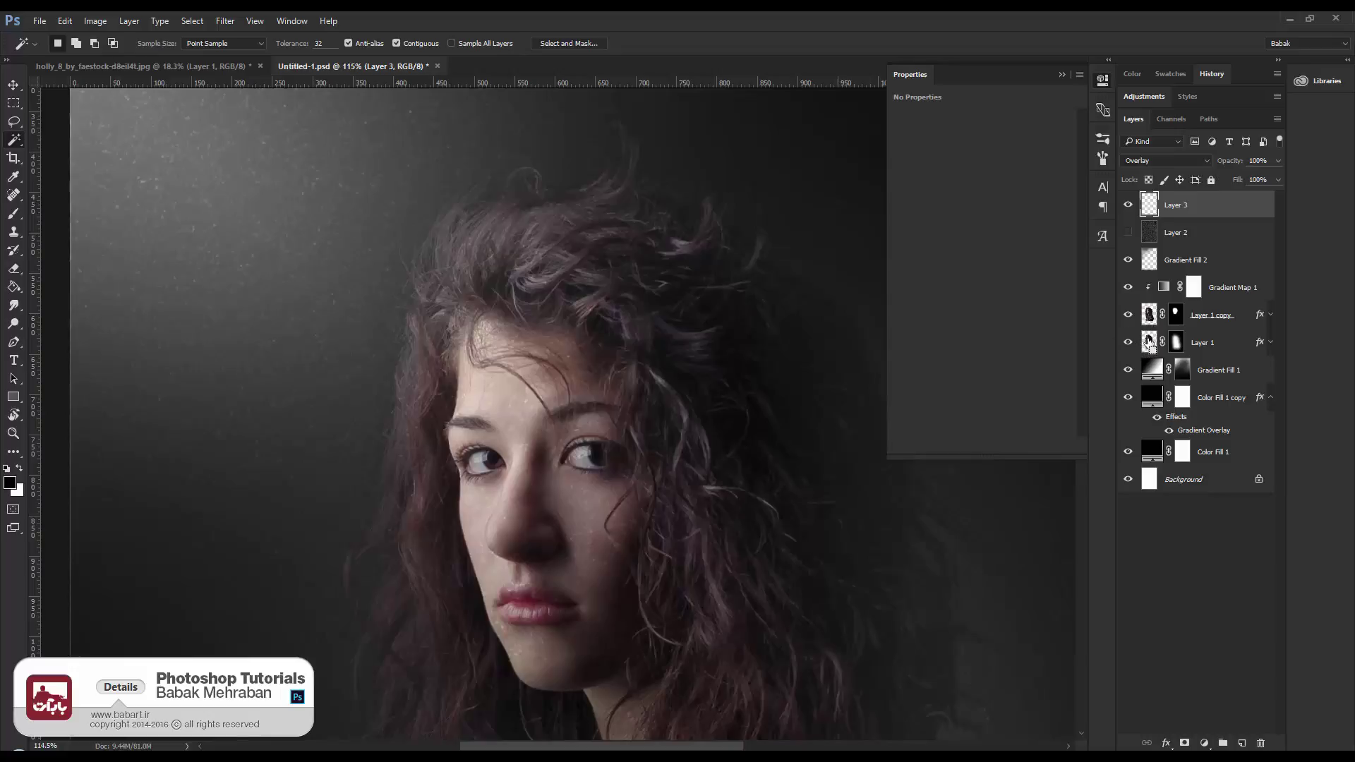
left_click(1149, 342, "ctrl")
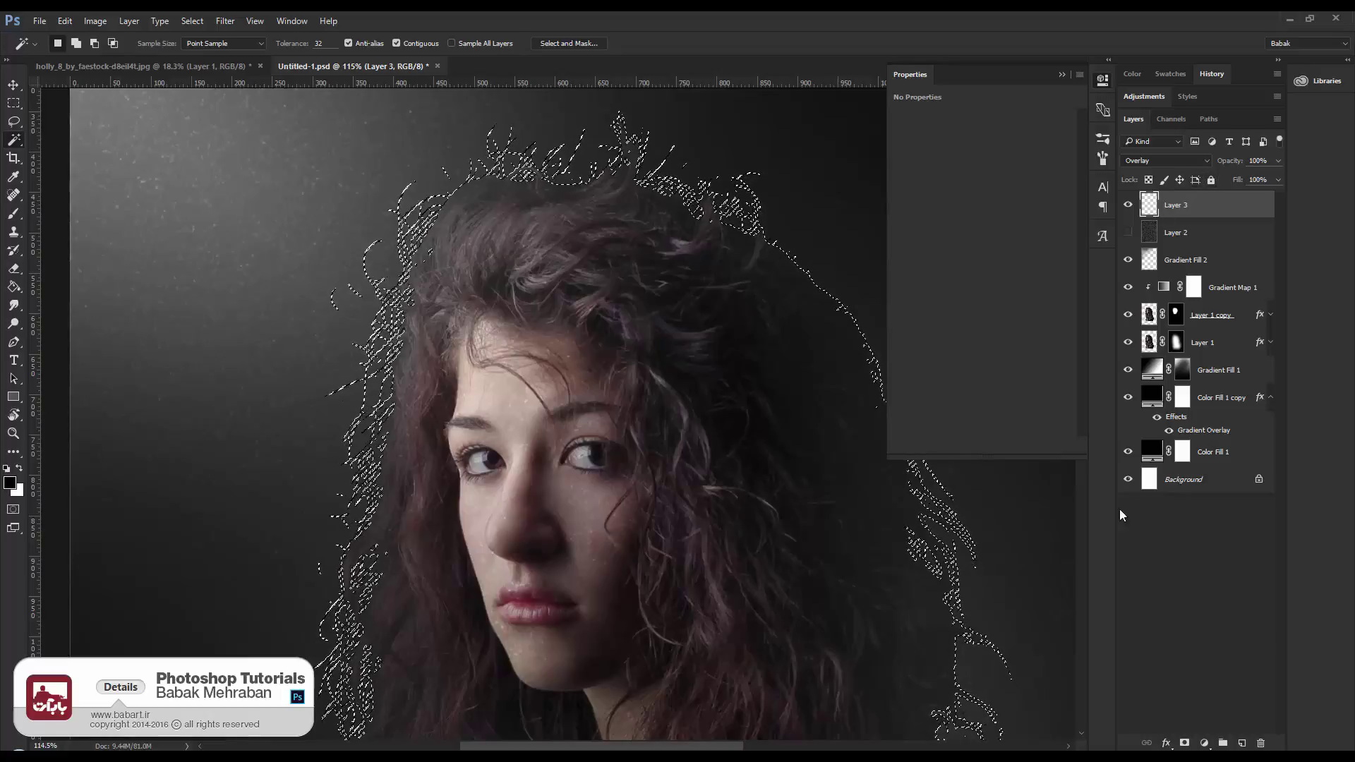
left_click(1186, 744)
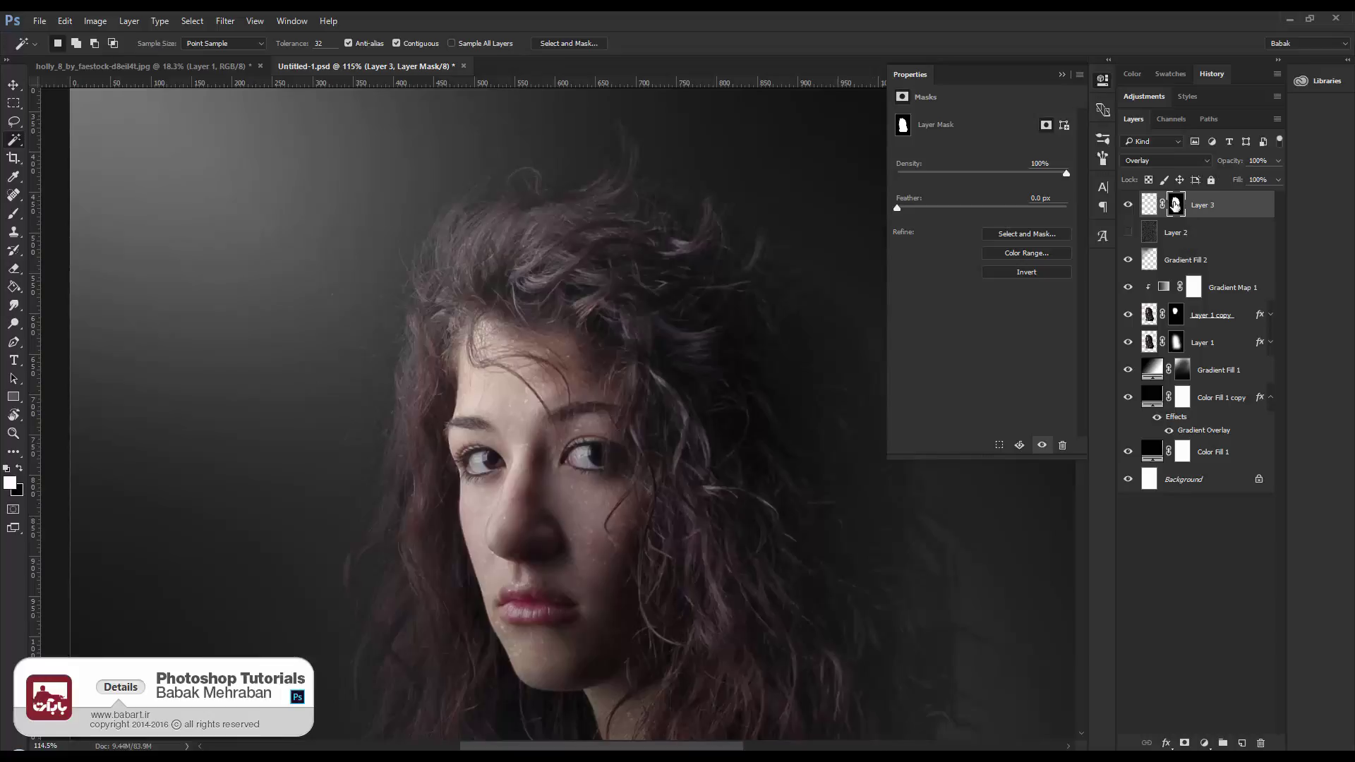
key("ctrl+i")
Soften the Layer 3 mask with a Gaussian Blur of 87 pixels radius
left_click(225, 21)
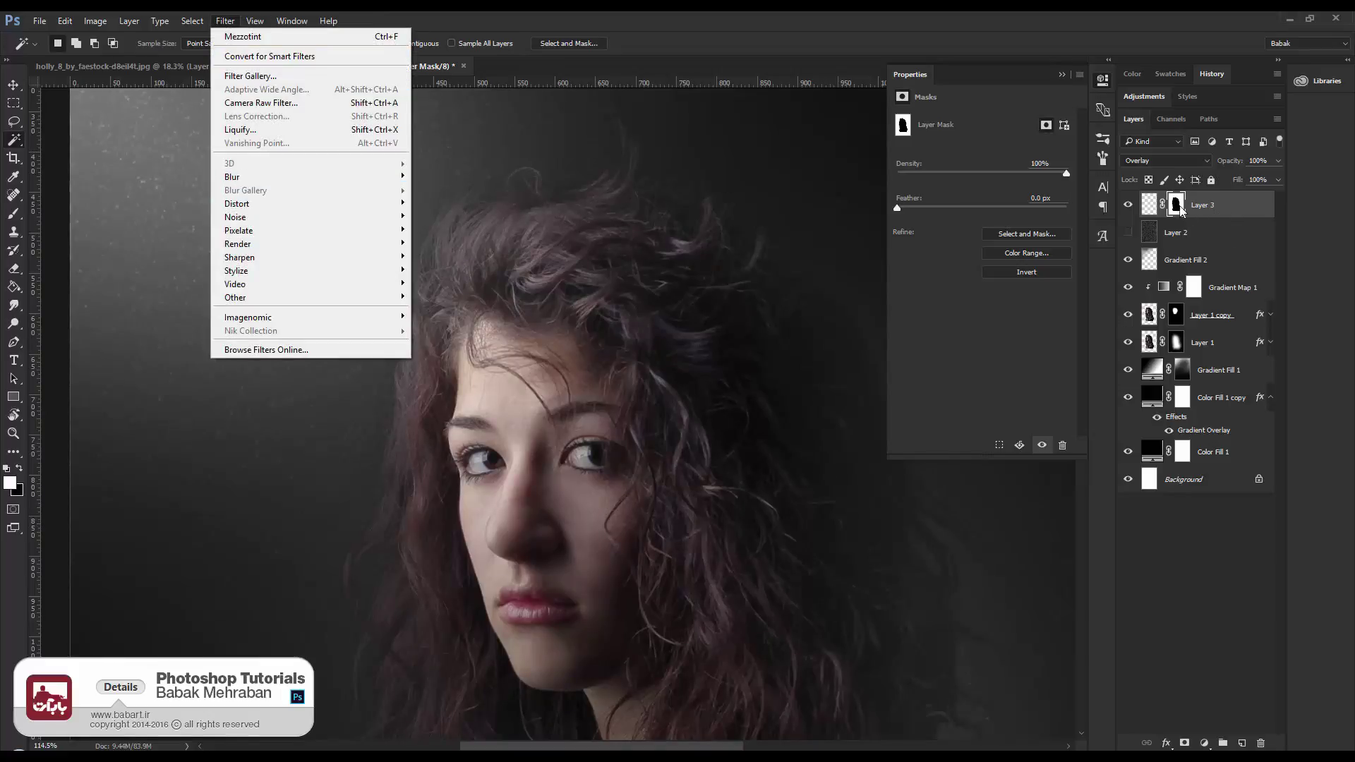
mouse_move(240, 176)
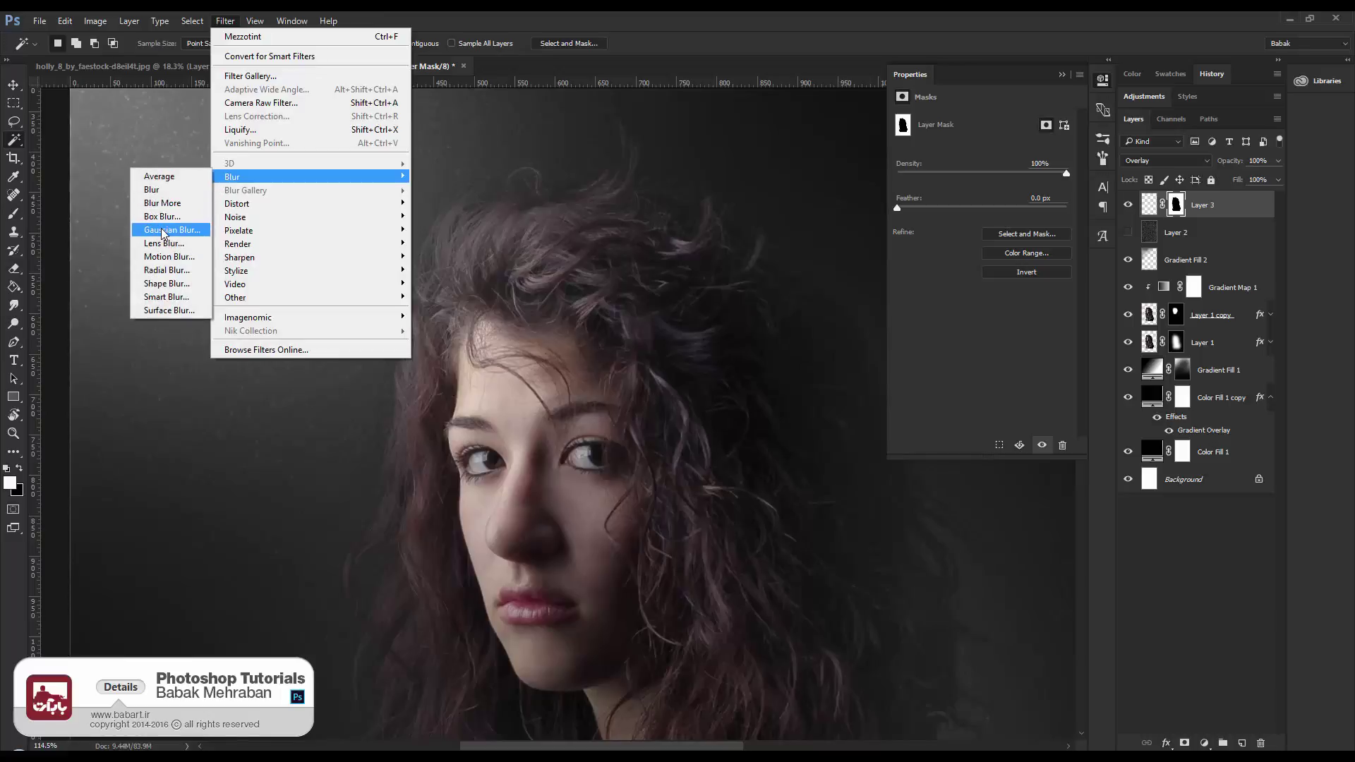
left_click(170, 229)
left_click_drag(939, 440, 896, 437)
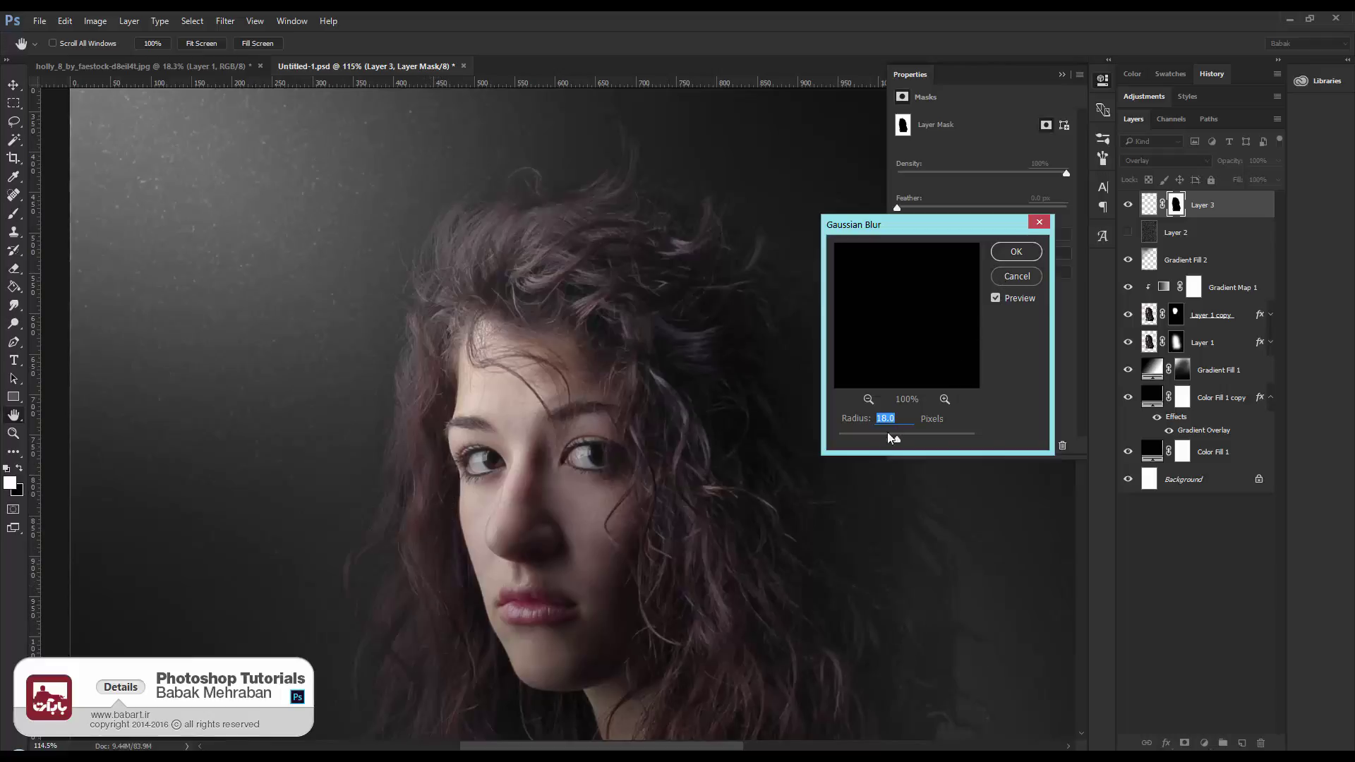
left_click_drag(888, 437, 922, 442)
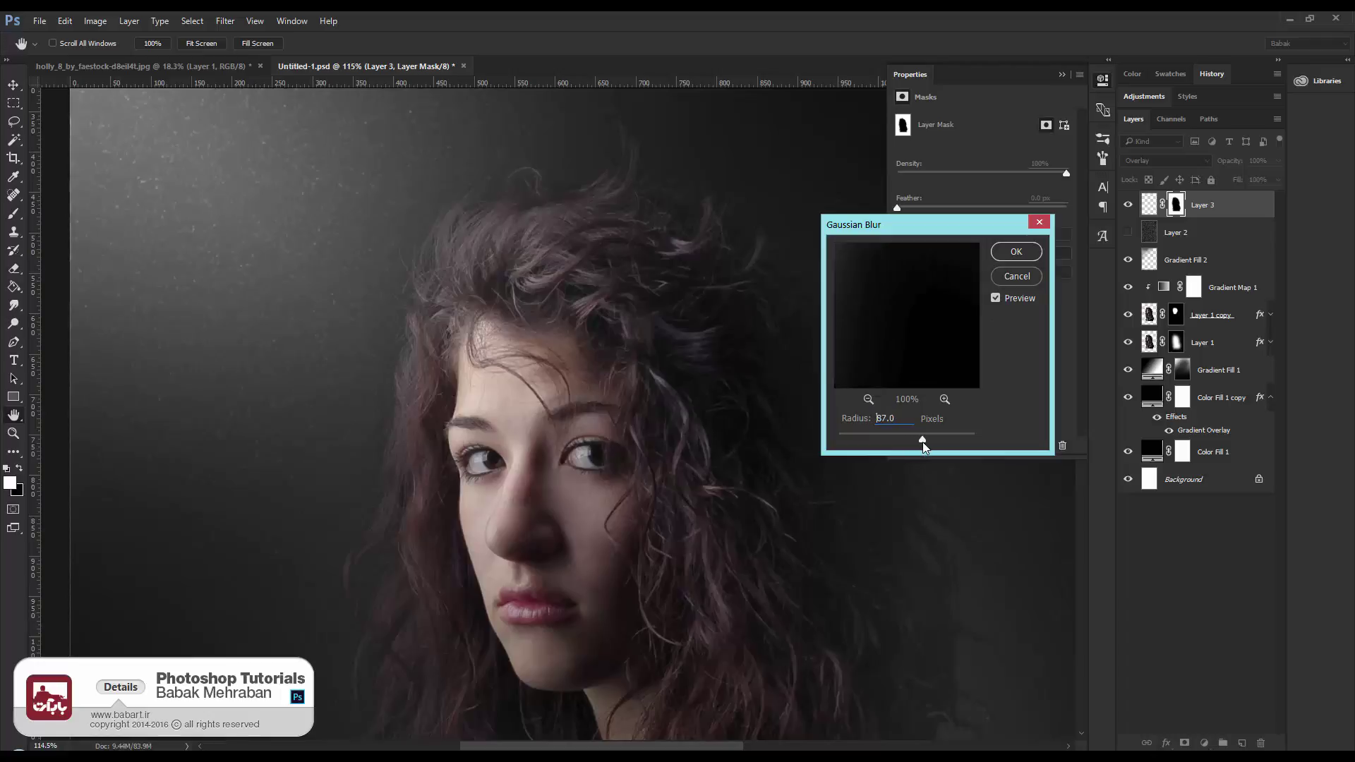
left_click(1015, 254)
key("w")
scroll(821, 493, "down", 3)
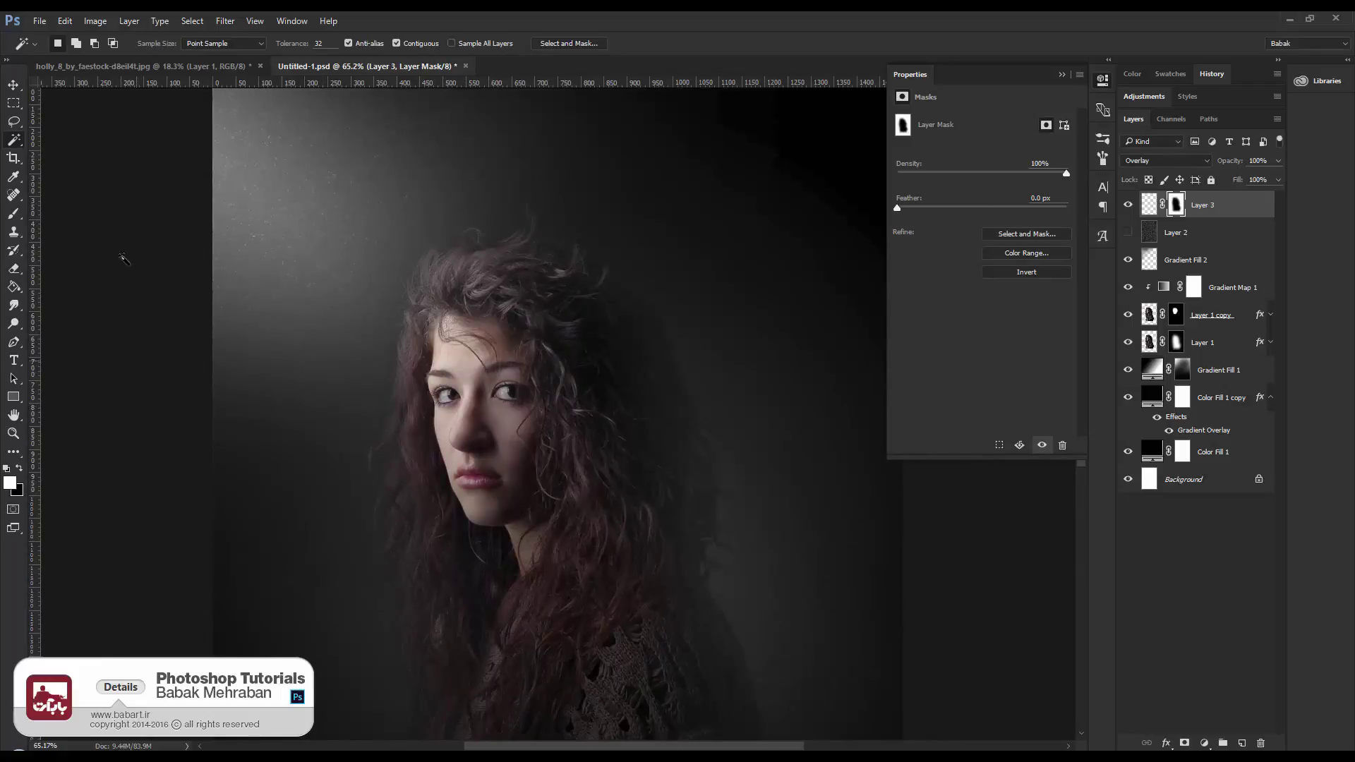
Duplicate Layer 3, set the copy's opacity to 20%, compare the image with and without it, and save the document
left_click(1226, 211)
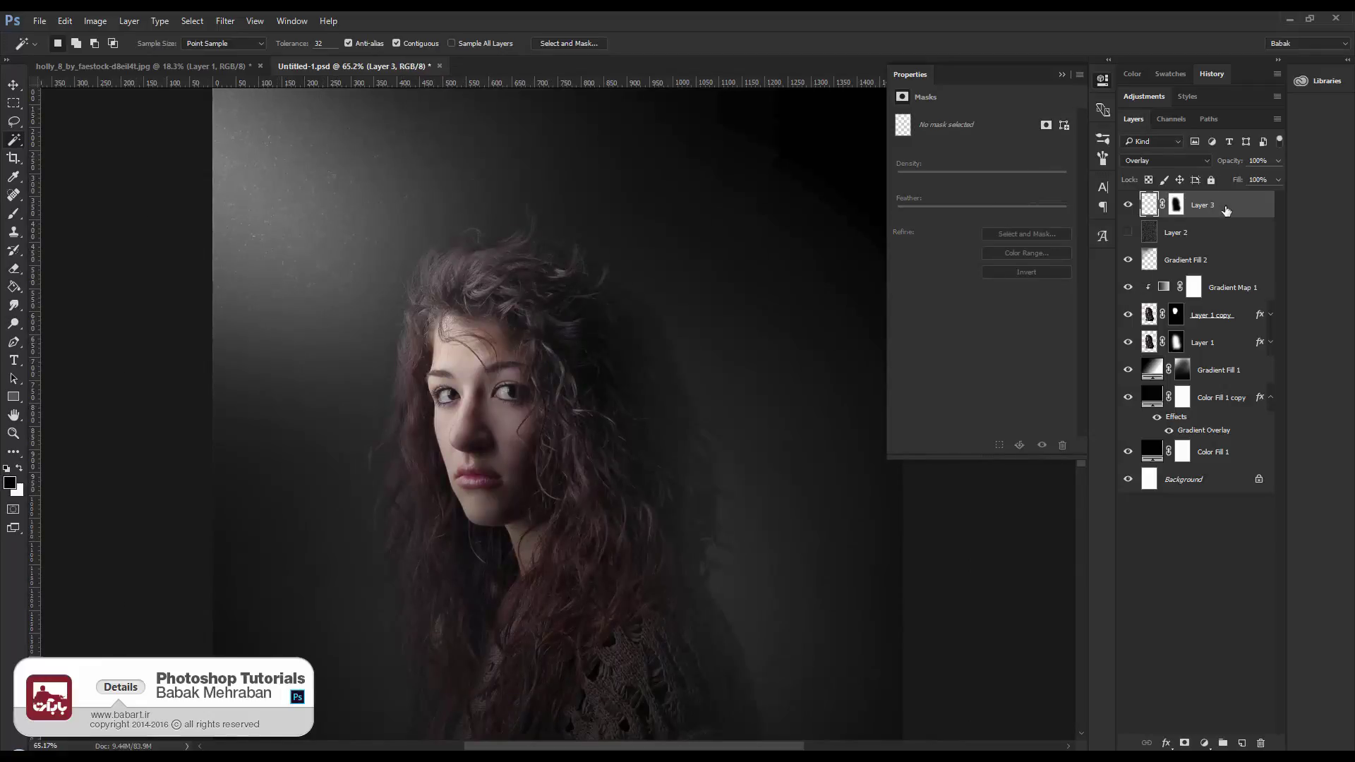
key("ctrl+j")
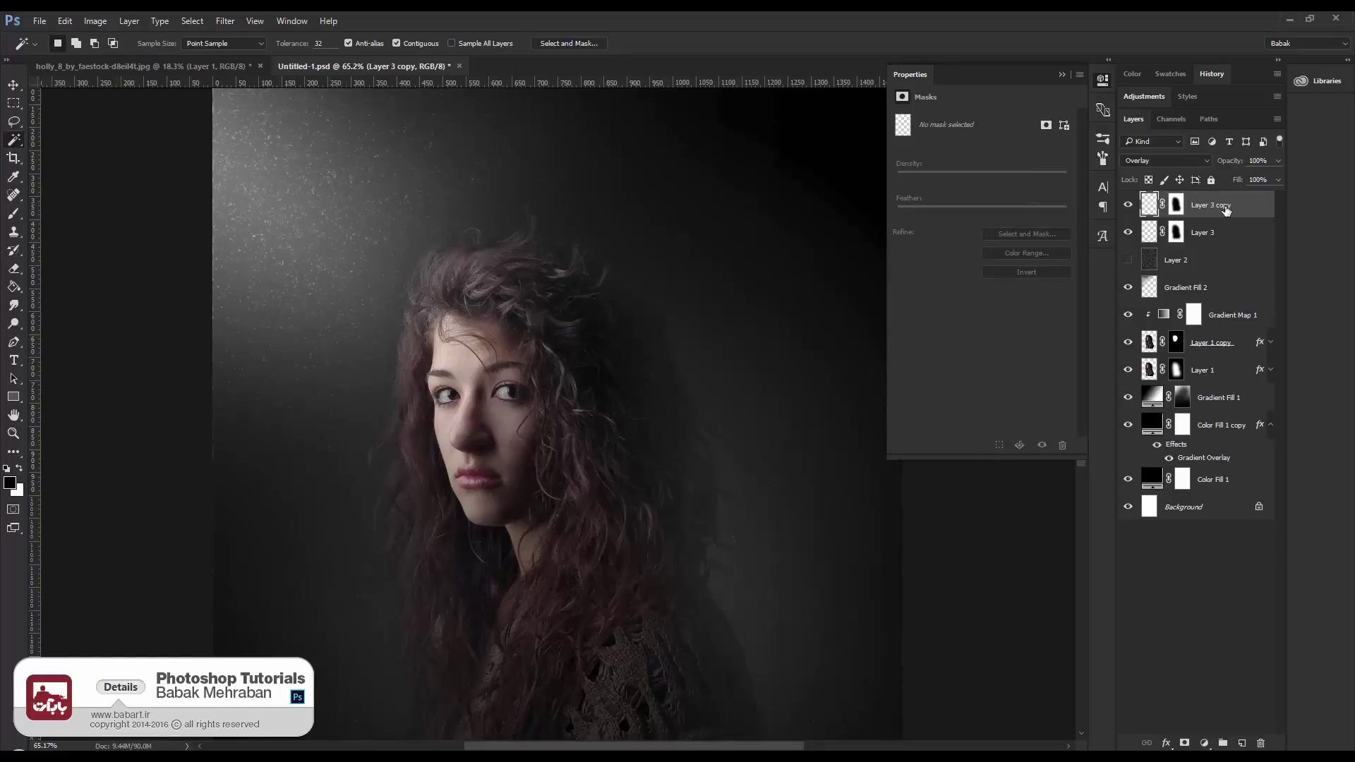
left_click(1258, 161)
type("2")
left_click(1128, 205)
left_click(1128, 205)
key("ctrl+s")
left_click(15, 311)
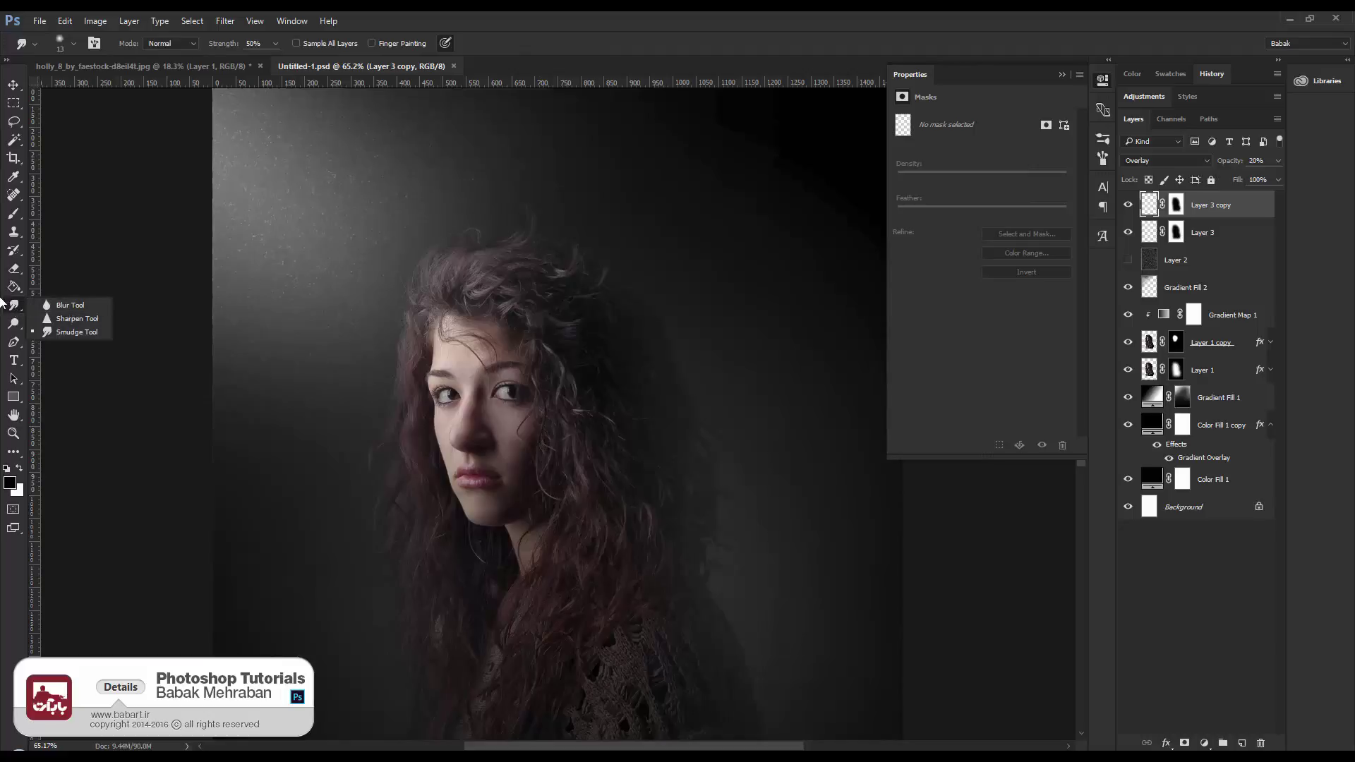
left_click(14, 323)
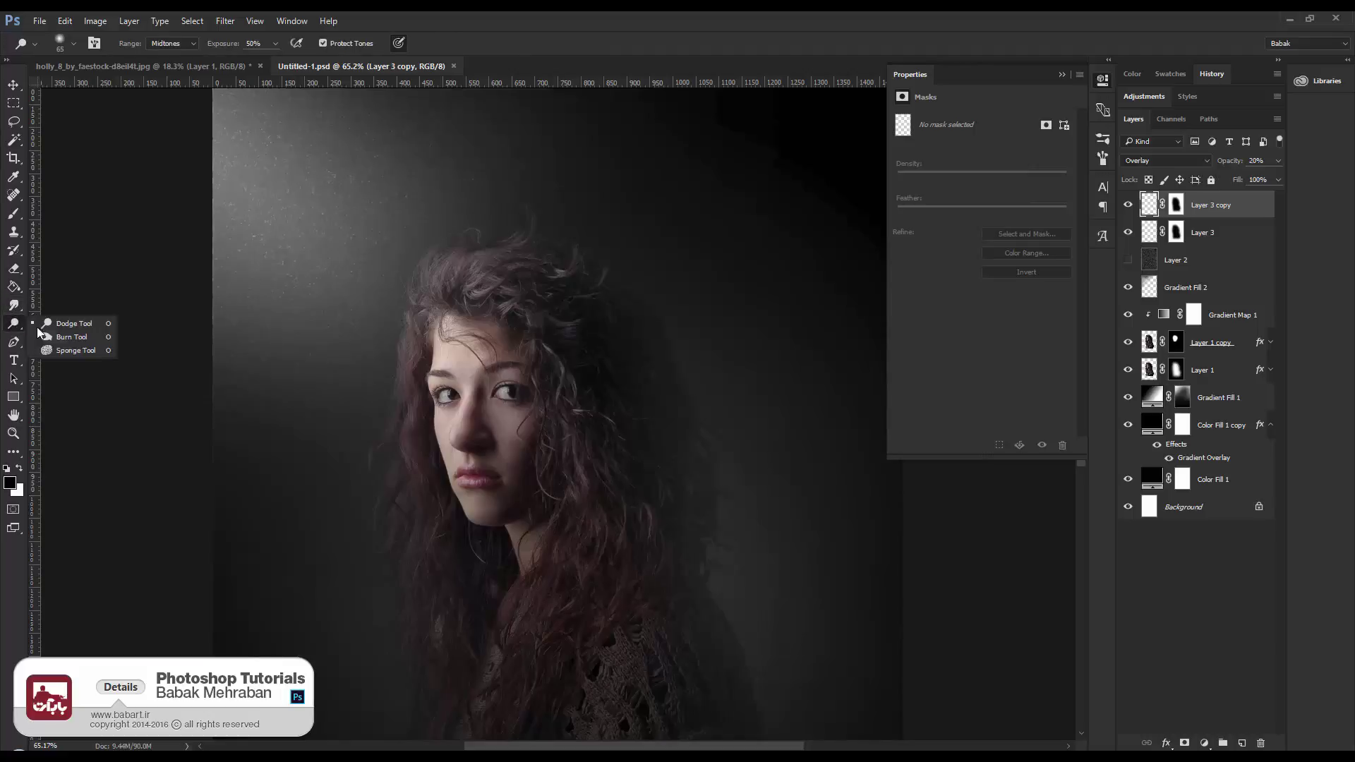
left_click(99, 324)
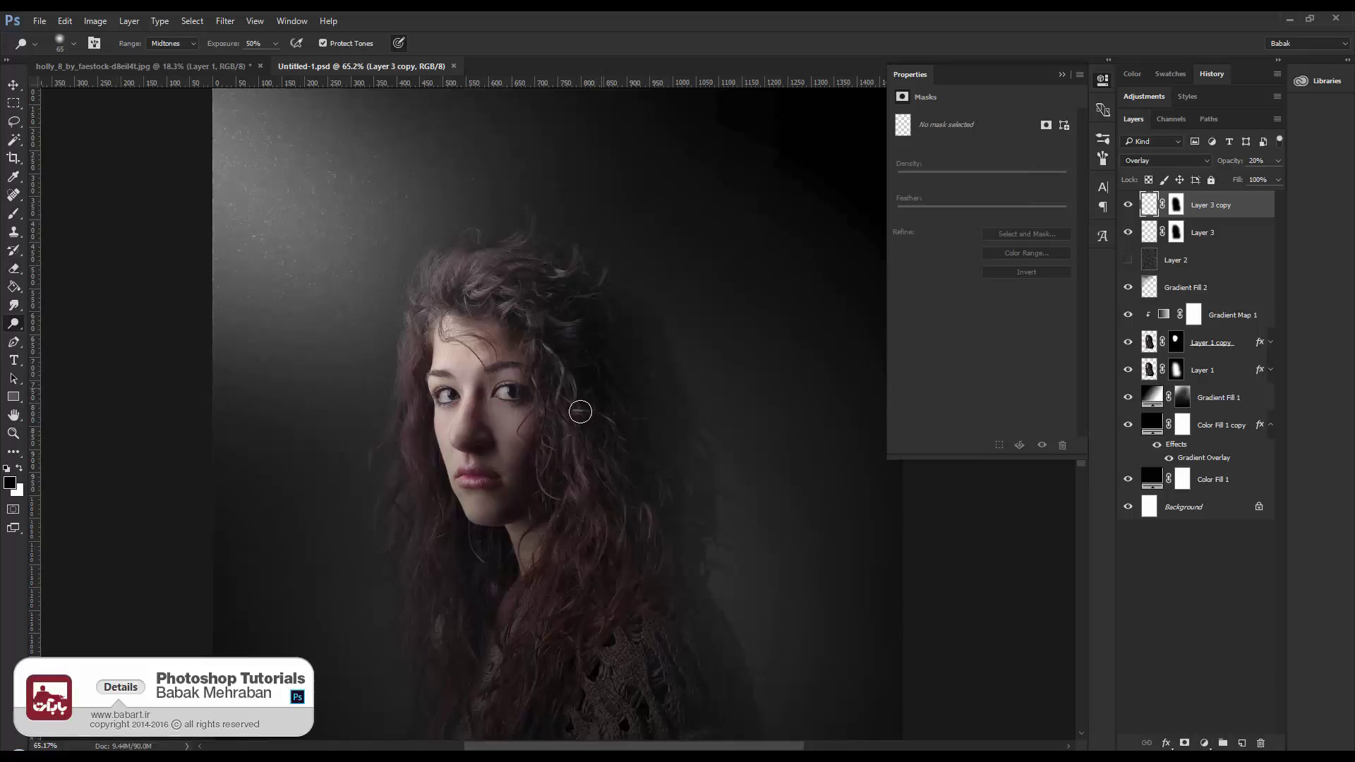
Add a Color Balance adjustment layer on top and shift its colors to a warm brown tint
left_click(1204, 743)
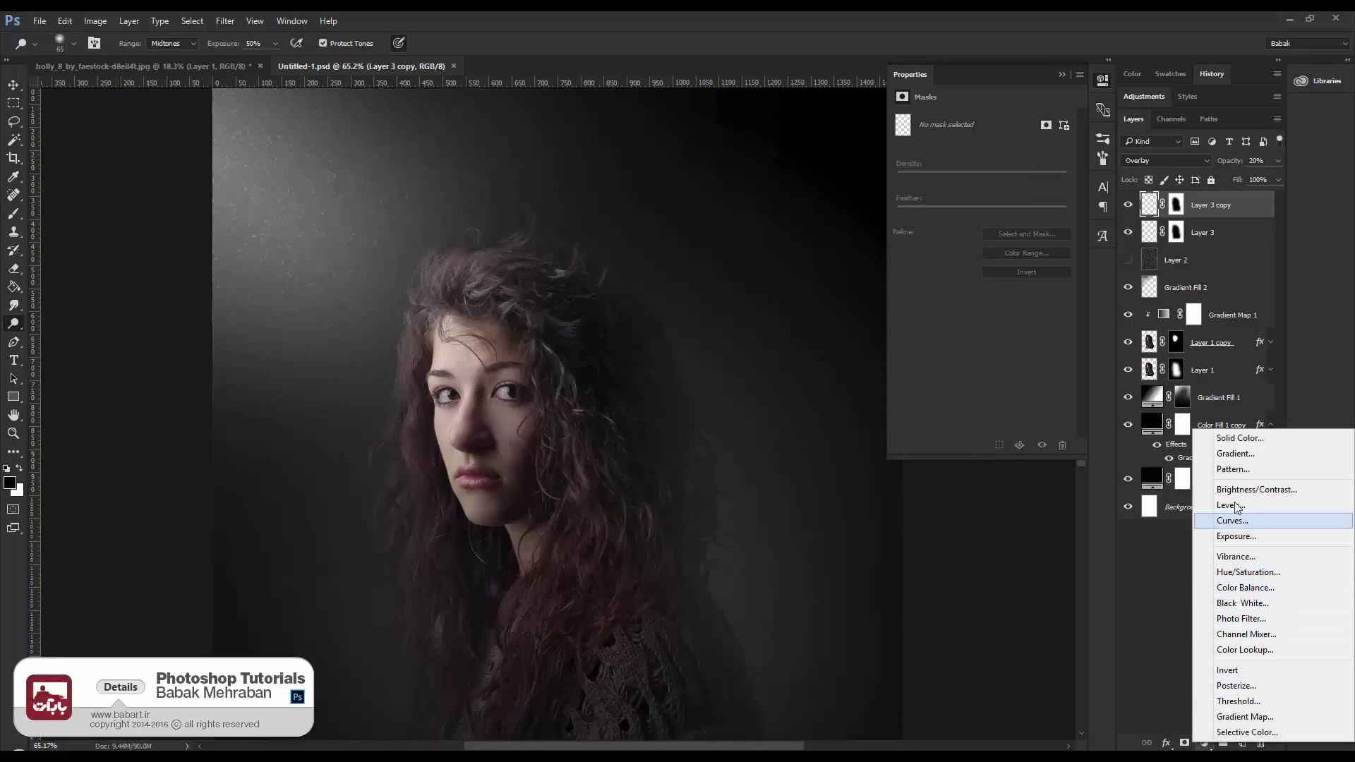
left_click(1244, 587)
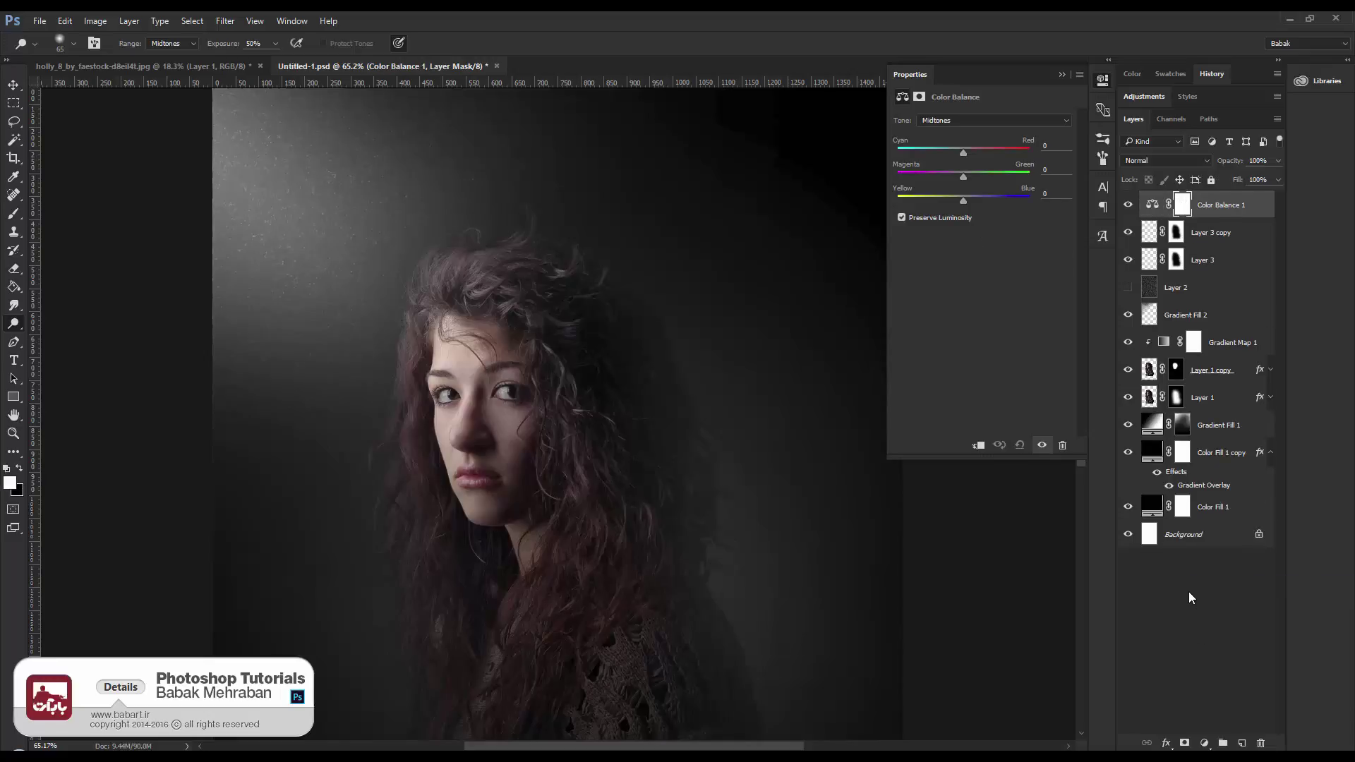
left_click(993, 154)
type("-15")
Add a Hue/Saturation adjustment layer with Saturation set to +15, and save the document
left_click(1211, 745)
left_click(1235, 573)
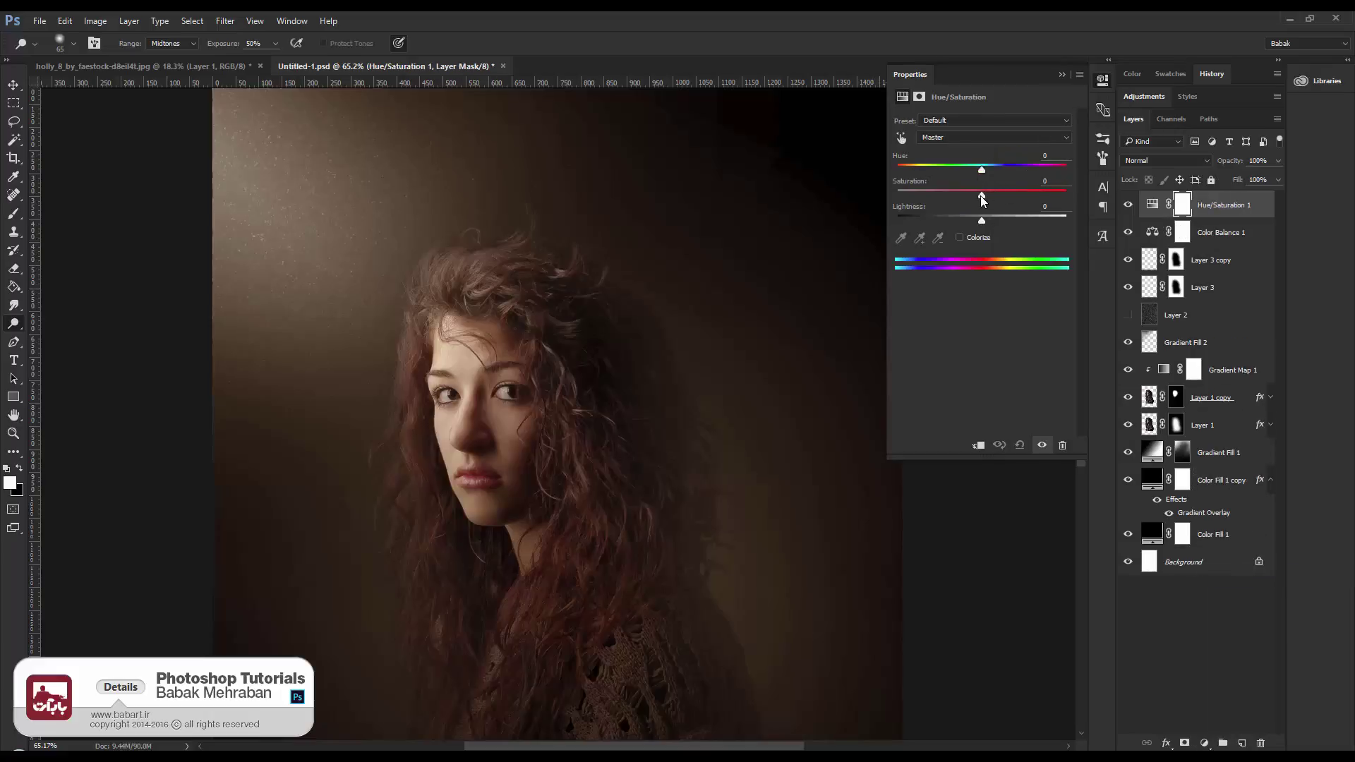
left_click_drag(982, 196, 988, 196)
key("ctrl+s")
Add a Gradient Map adjustment layer on top using the neutral black-to-white gradient preset
left_click(1202, 743)
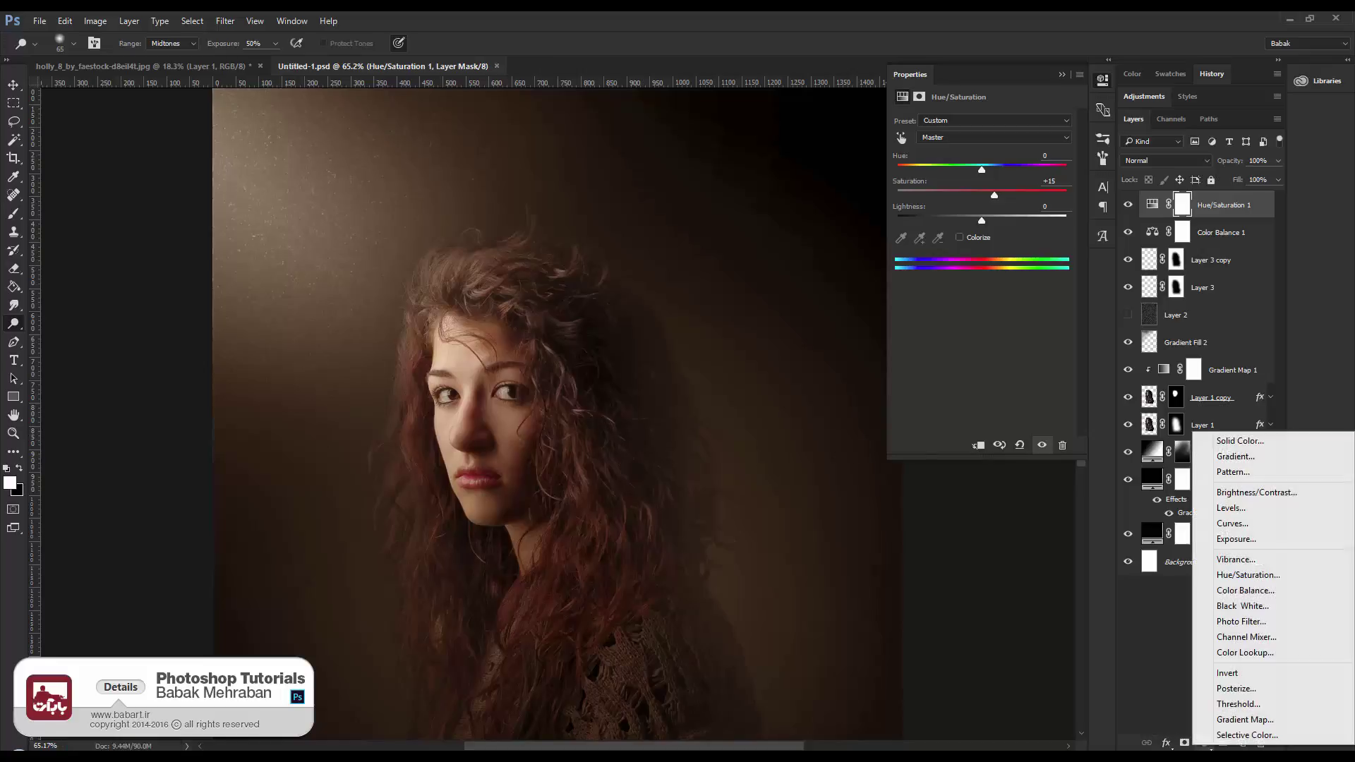
left_click(1245, 720)
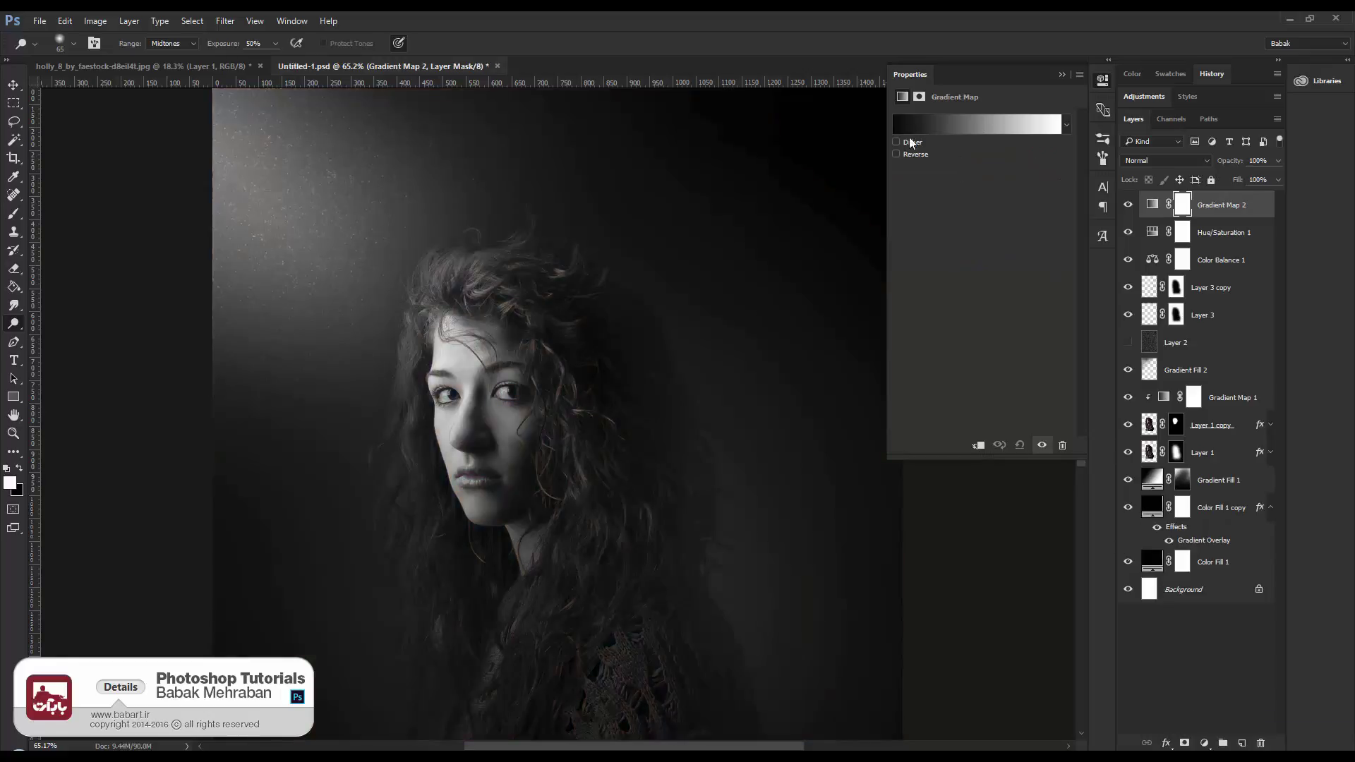
left_click(953, 127)
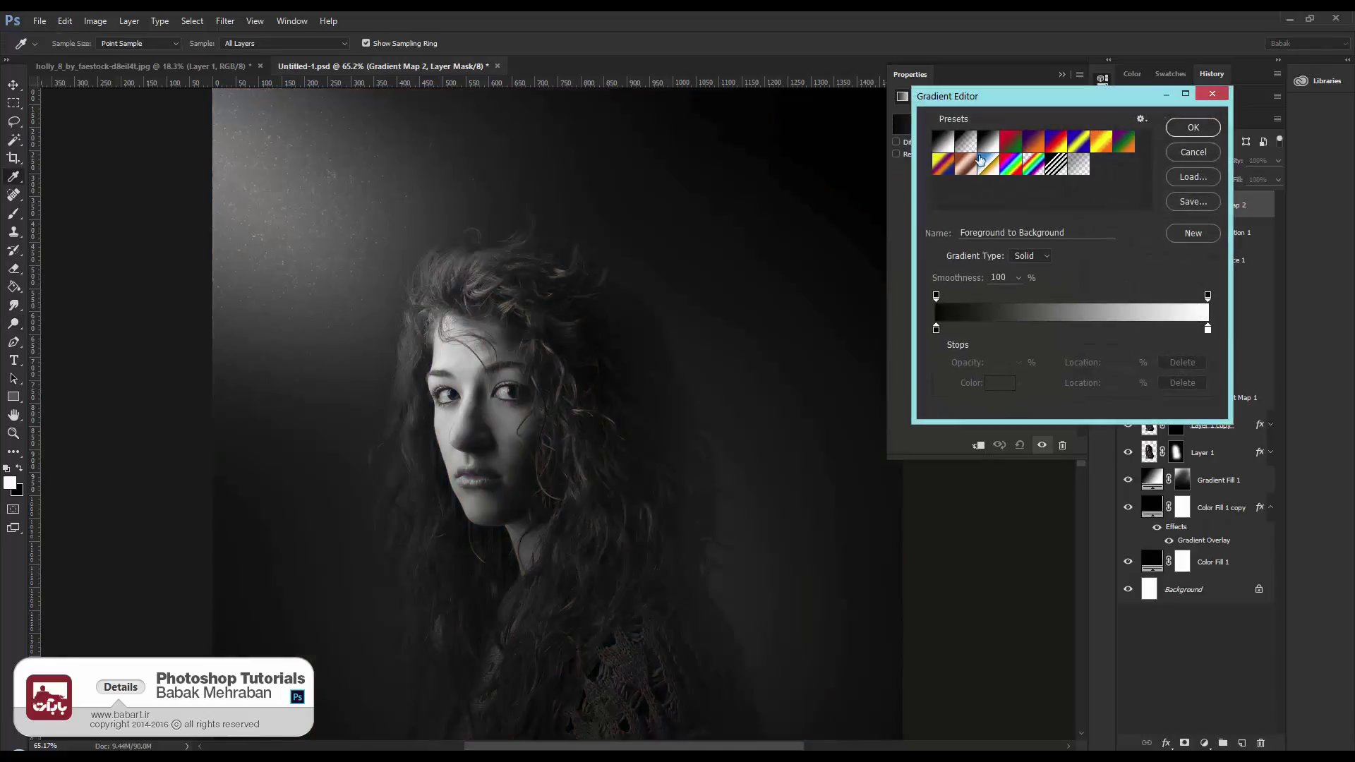
left_click(1209, 130)
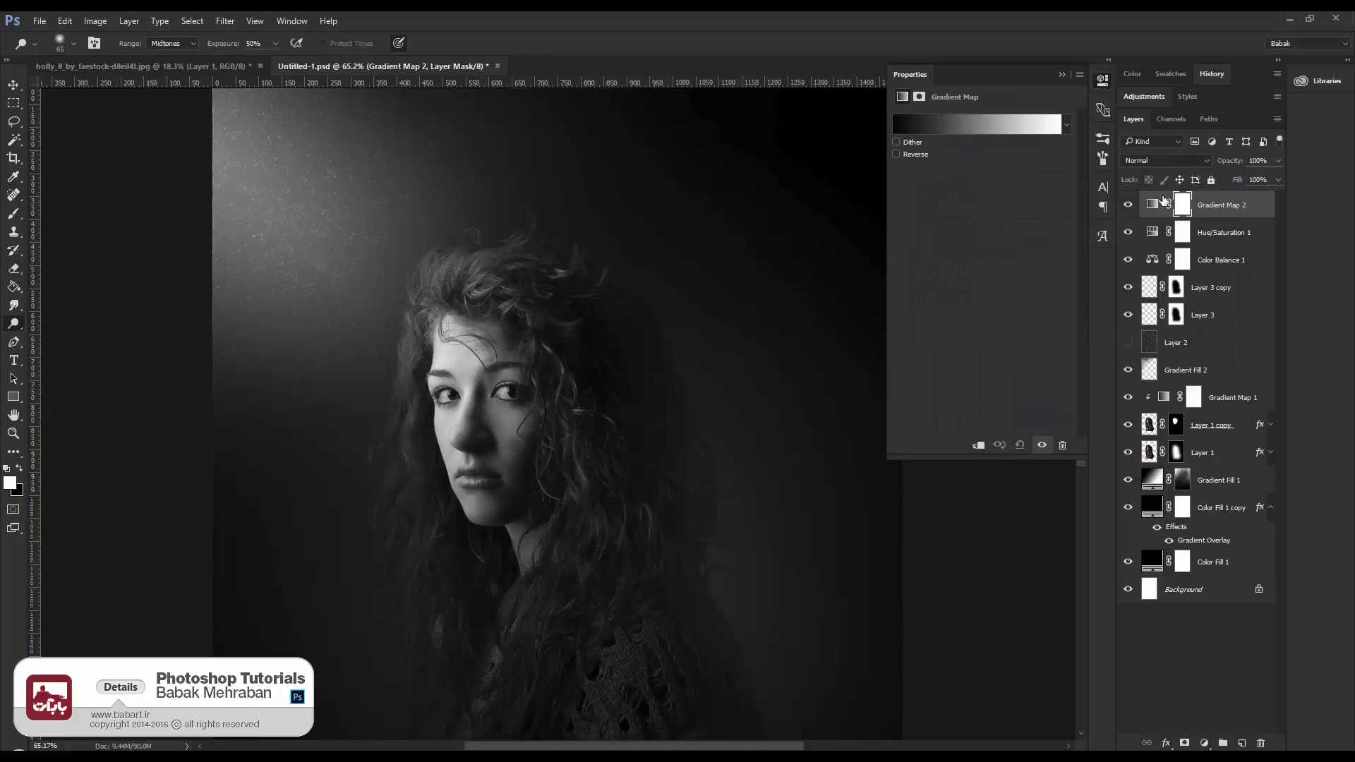
Set the top Gradient Map layer to the Overlay blend mode at 20% opacity, and save the document
left_click(1152, 161)
left_click(1142, 305)
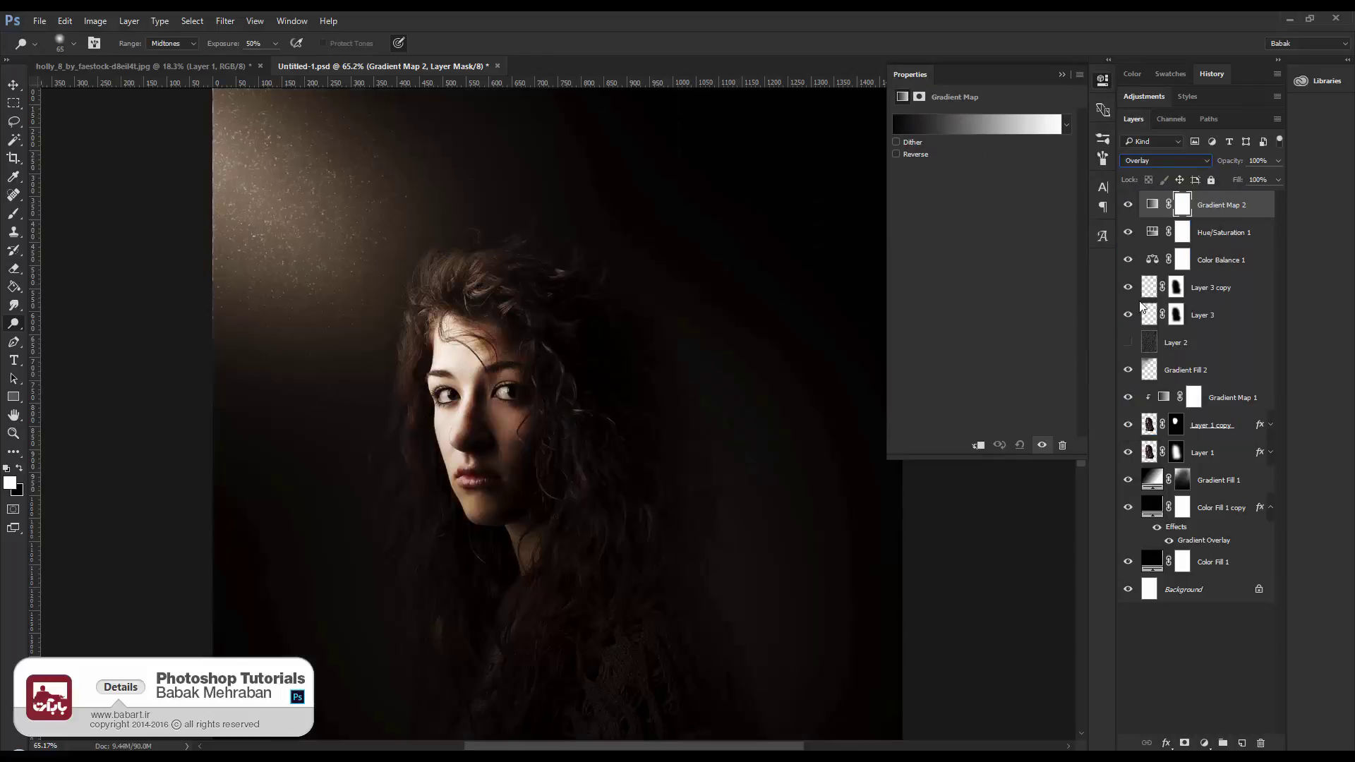
left_click(1267, 161)
type("20")
key("Return")
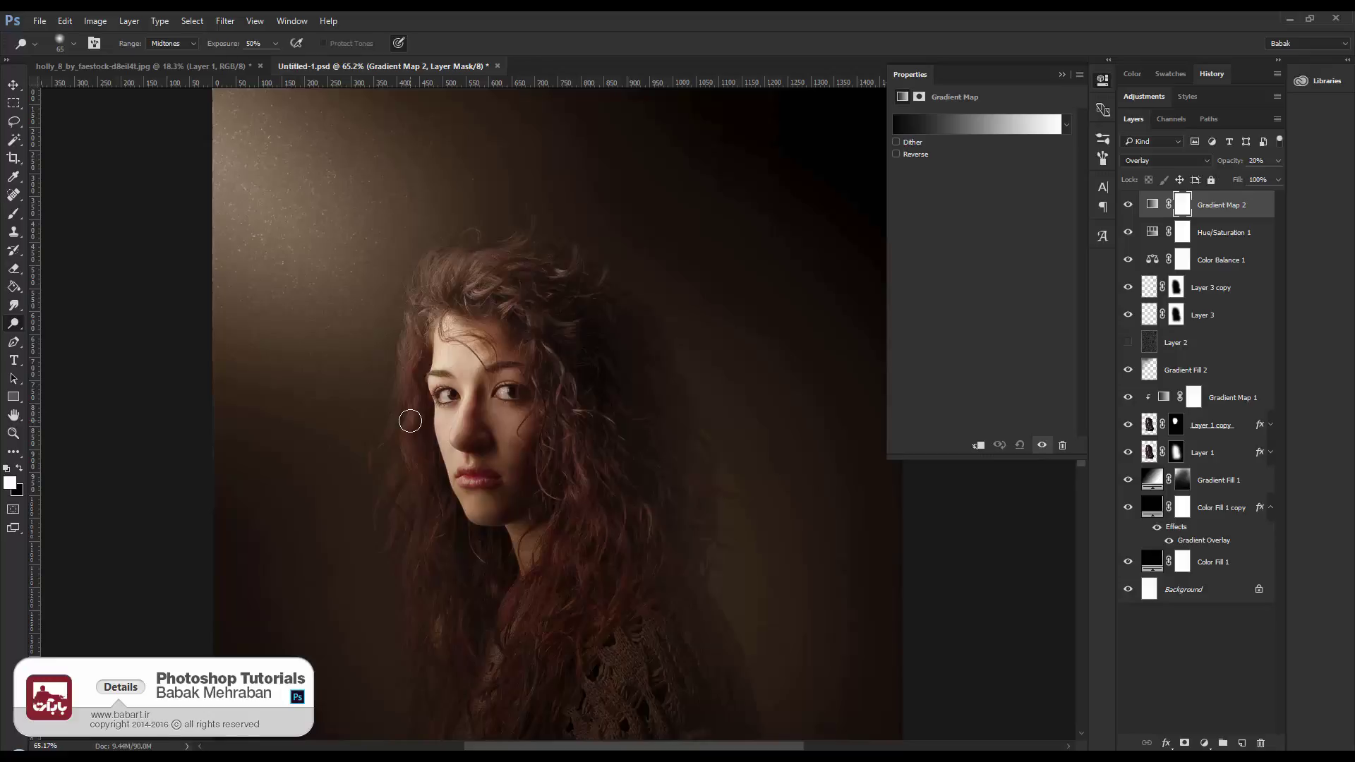
key("ctrl+s")
Switch to the web tutorial in the browser, read Steps 5 and 6 on the Levels brightness adjustment, and return to Photoshop
key("alt+Tab")
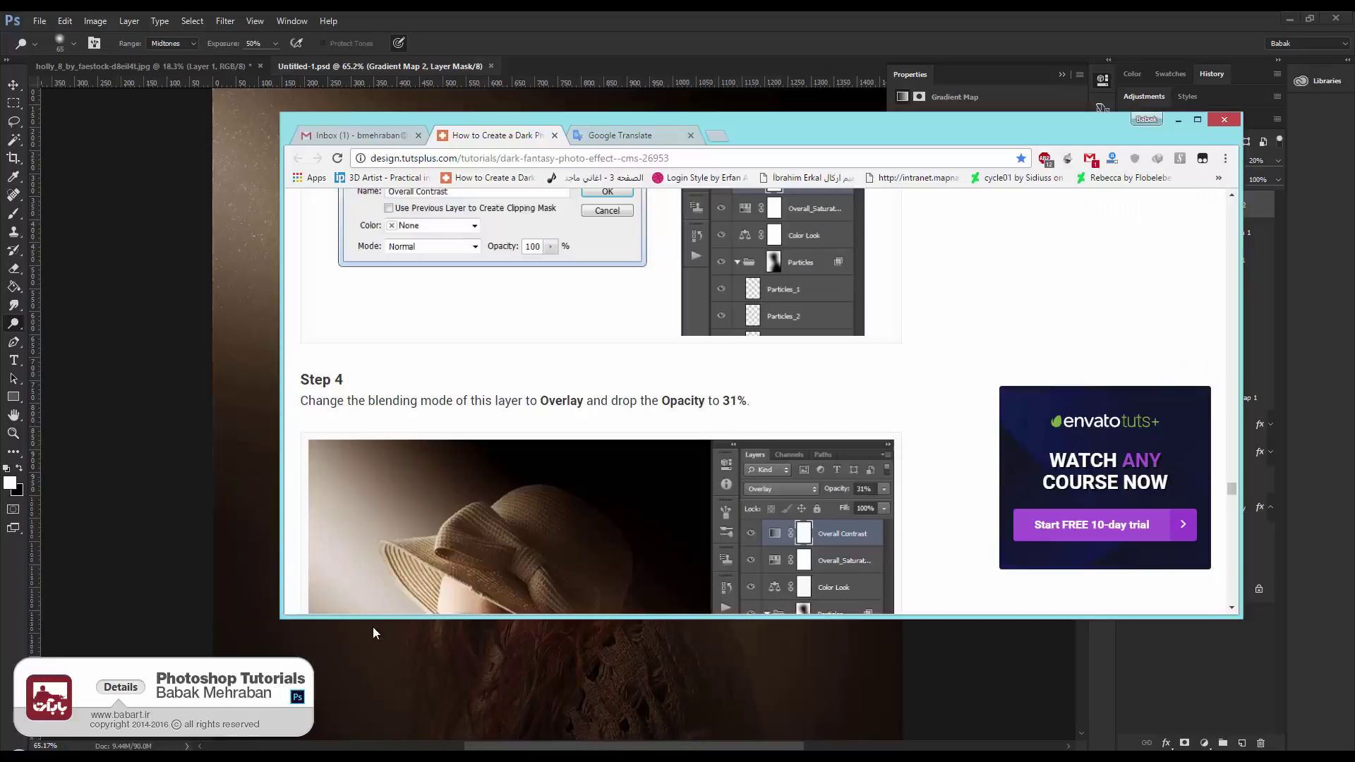
scroll(845, 409, "down", 10)
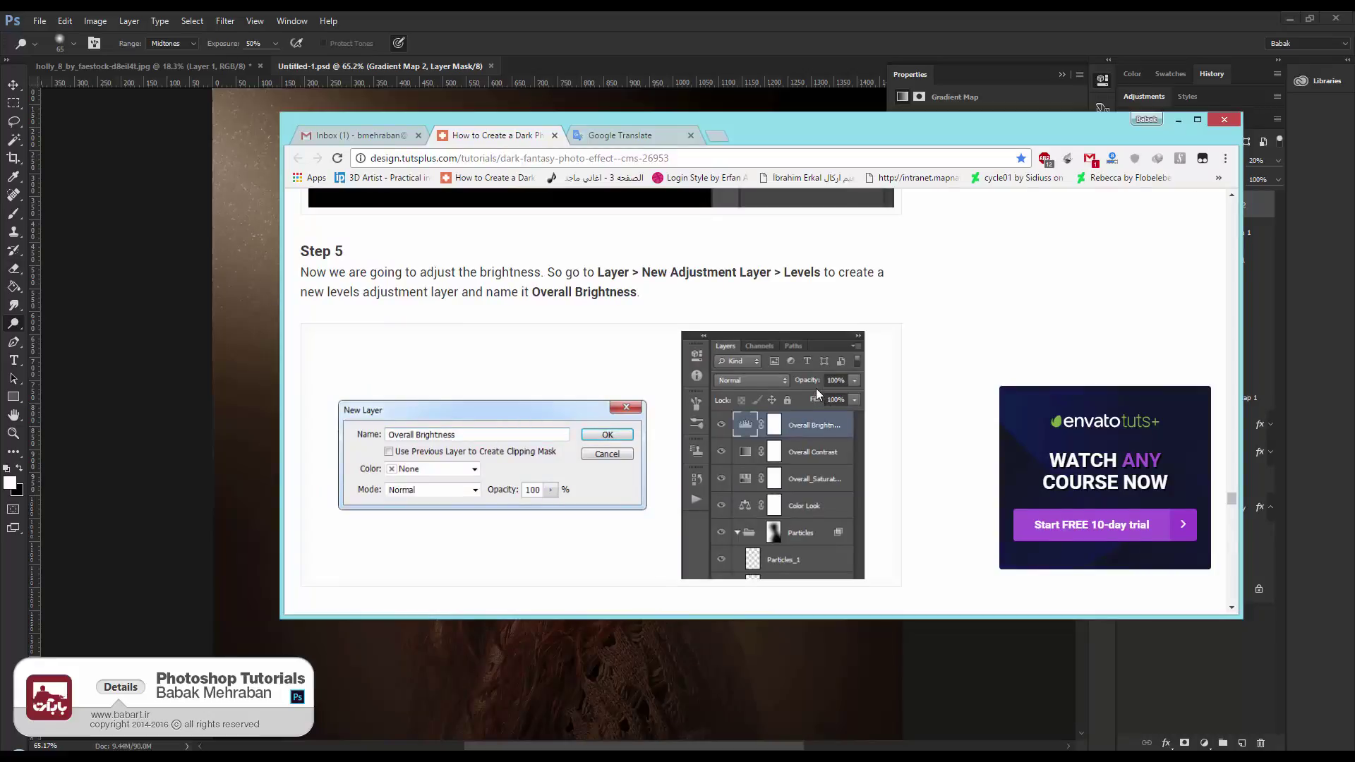
scroll(816, 389, "down", 6)
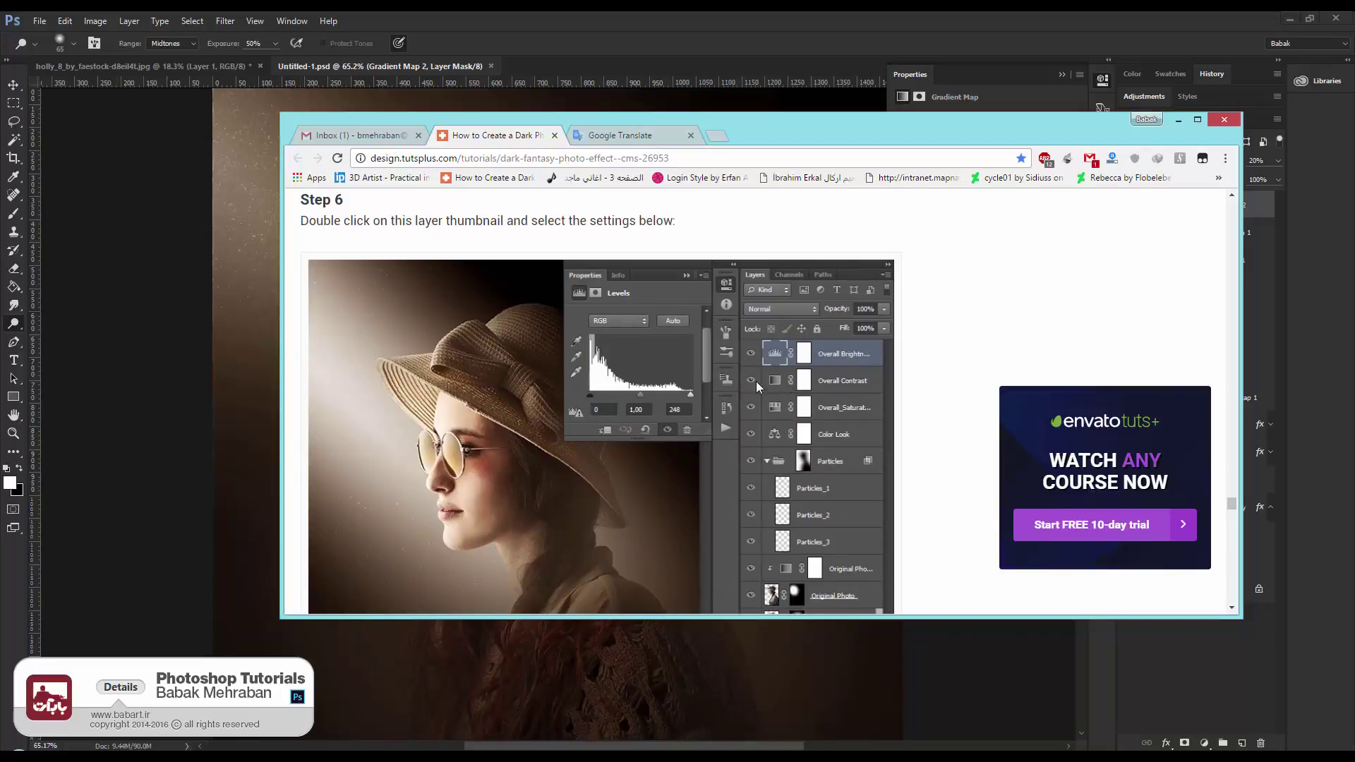
left_click(175, 305)
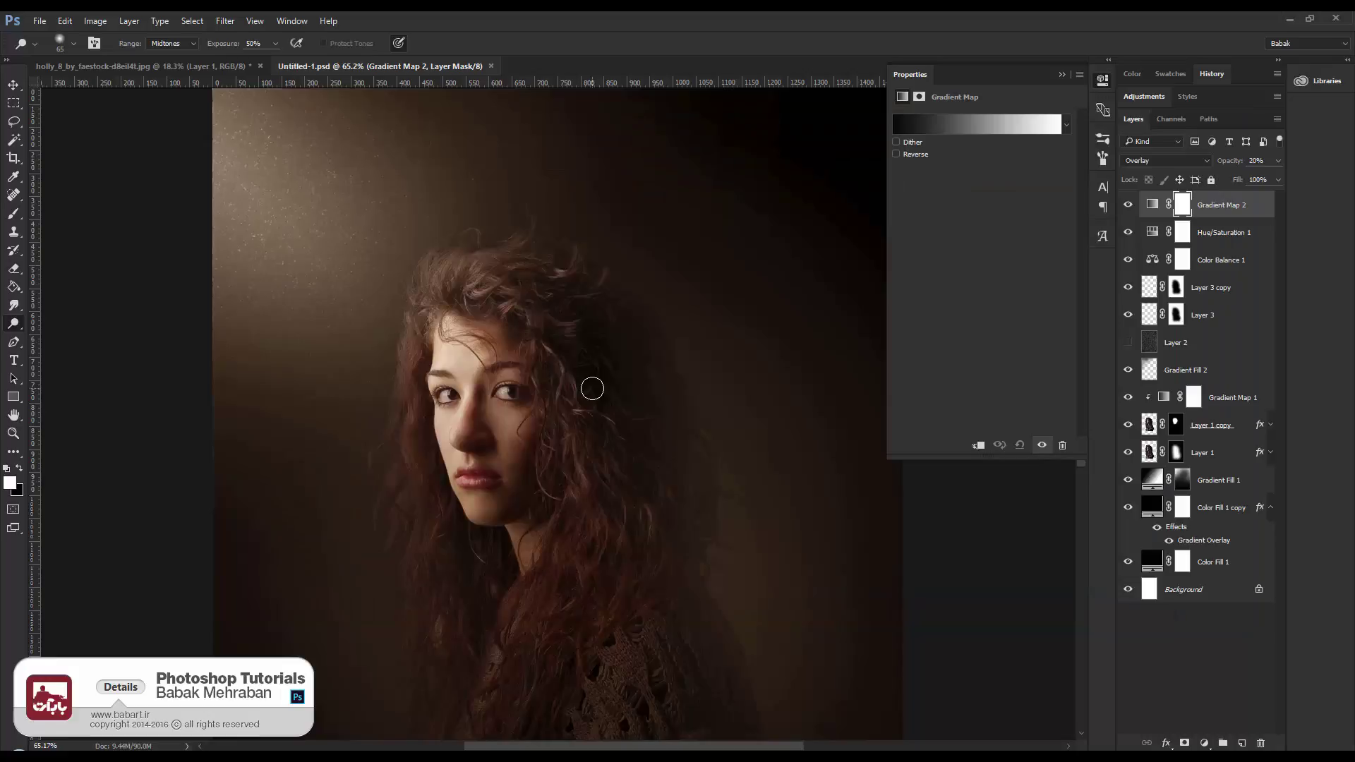
Add a Levels adjustment layer with the white input level set to 240, and toggle its visibility to compare the brightness
left_click(1204, 744)
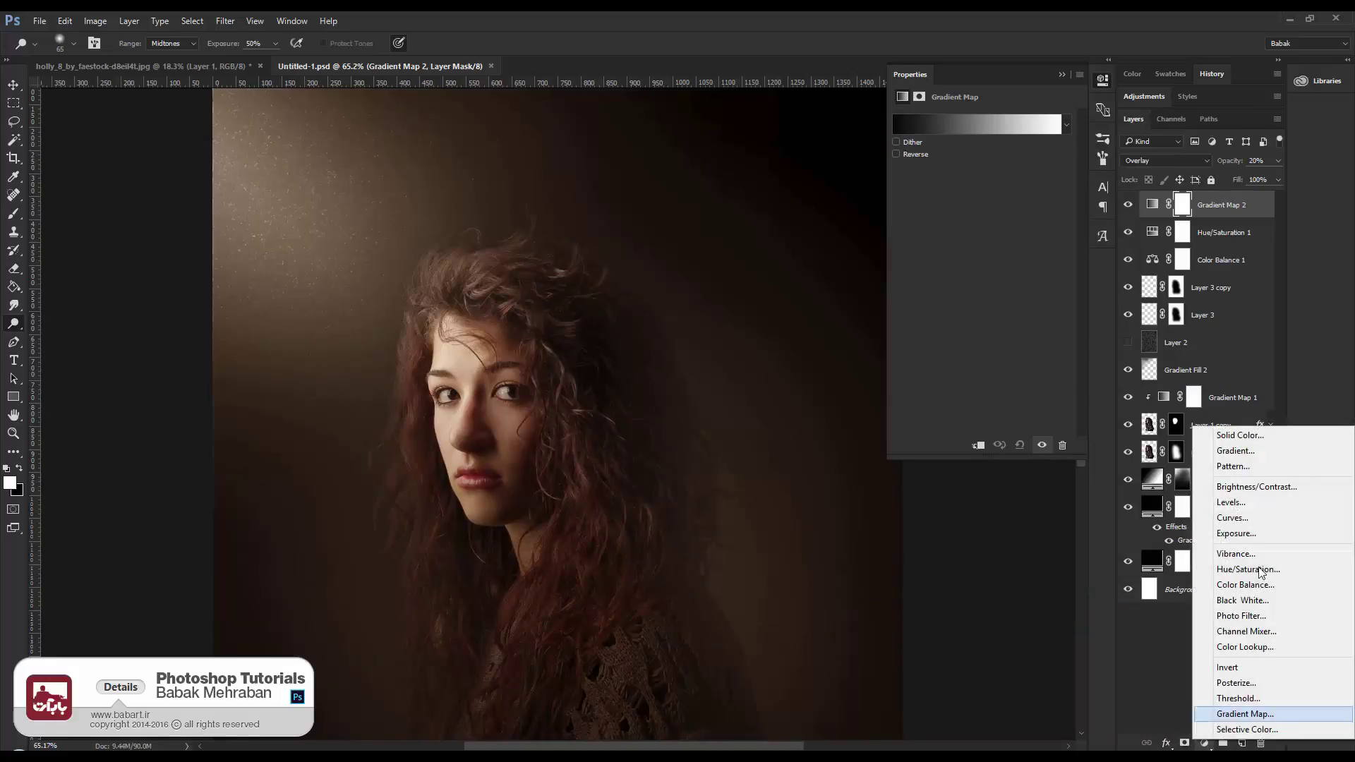
left_click(1230, 503)
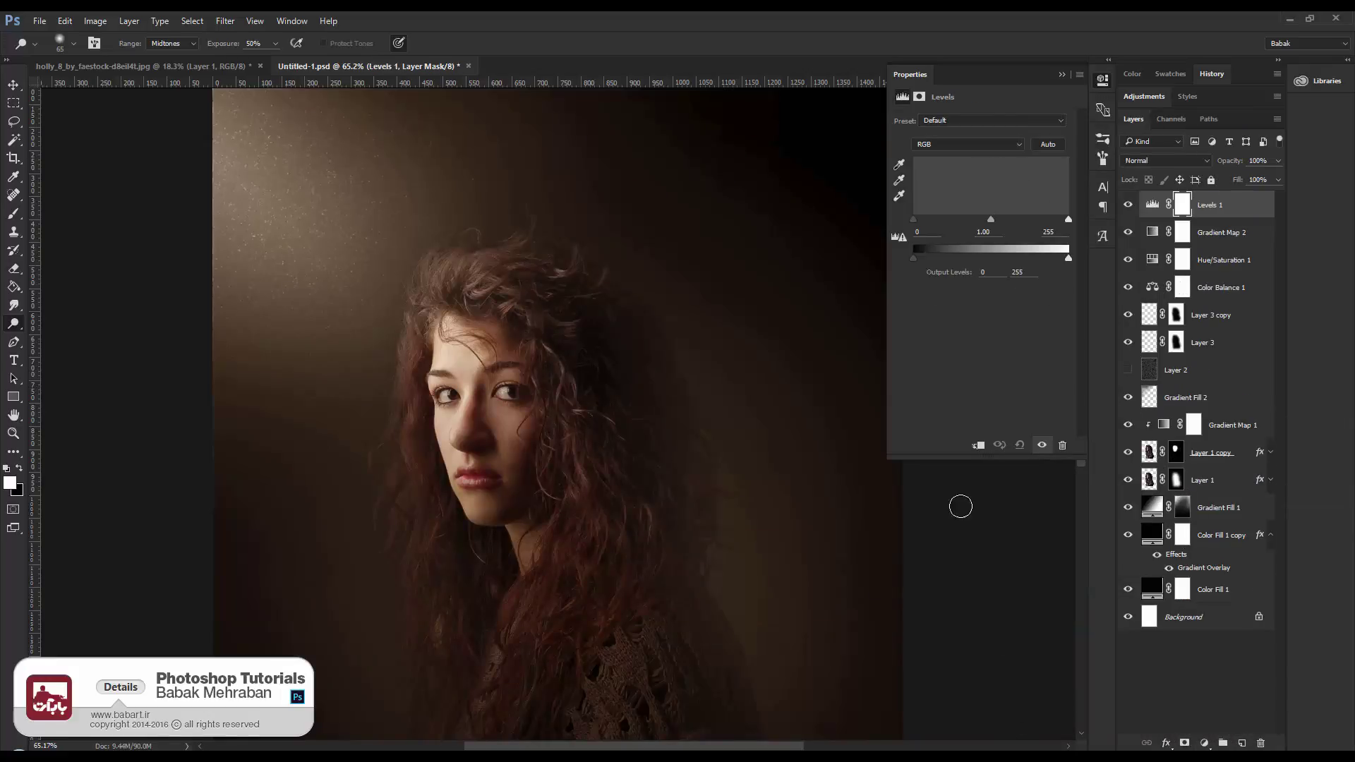
left_click(1056, 233)
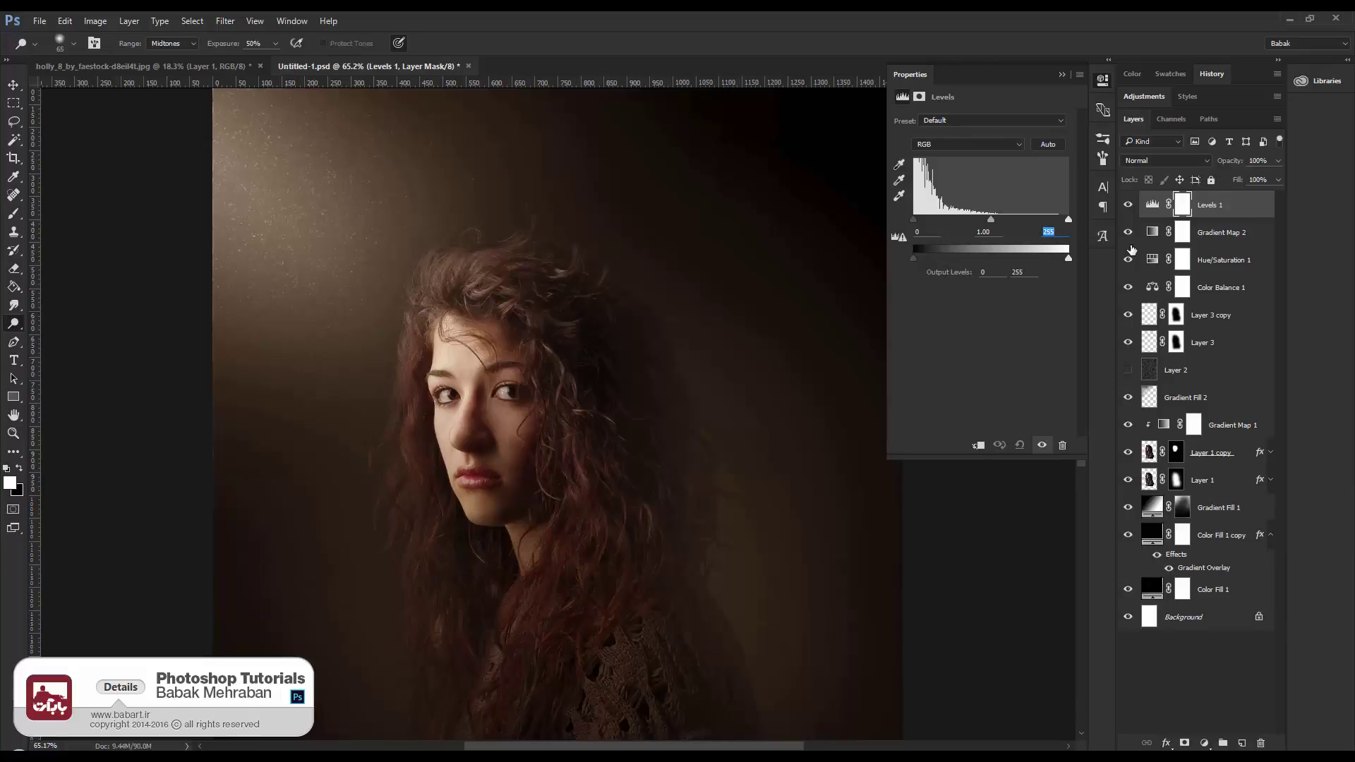
type("240")
left_click(1128, 204)
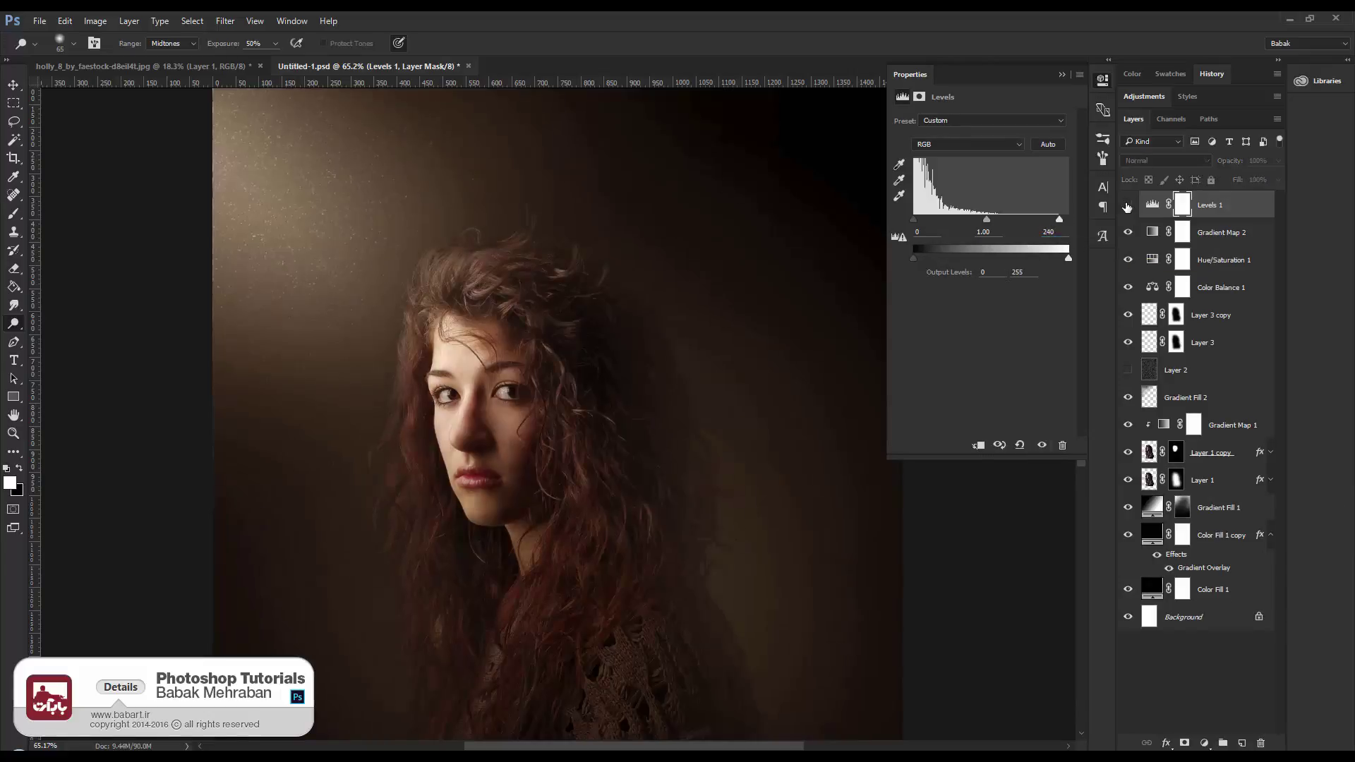
left_click(1127, 204)
left_click(1128, 205)
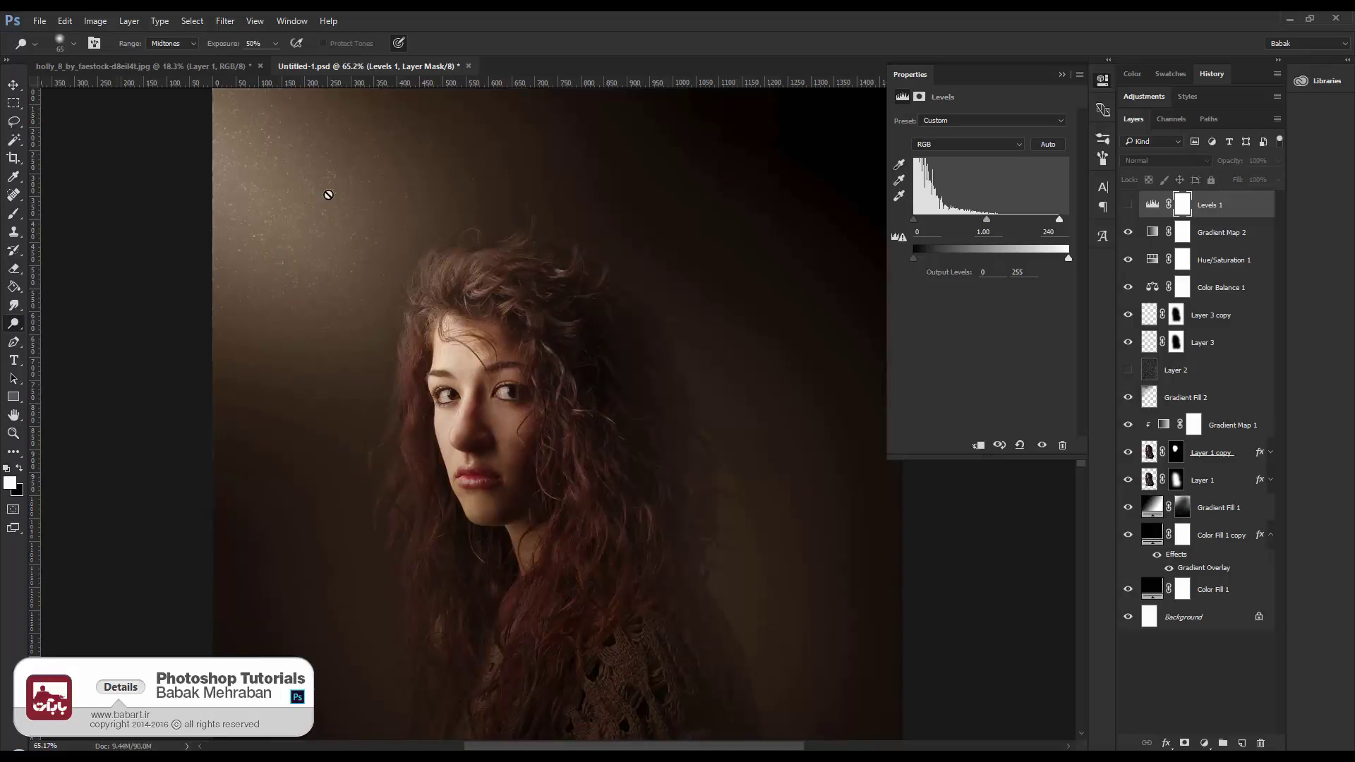
Turn the Levels 1 adjustment layer's visibility back on and save the document
left_click(1128, 204)
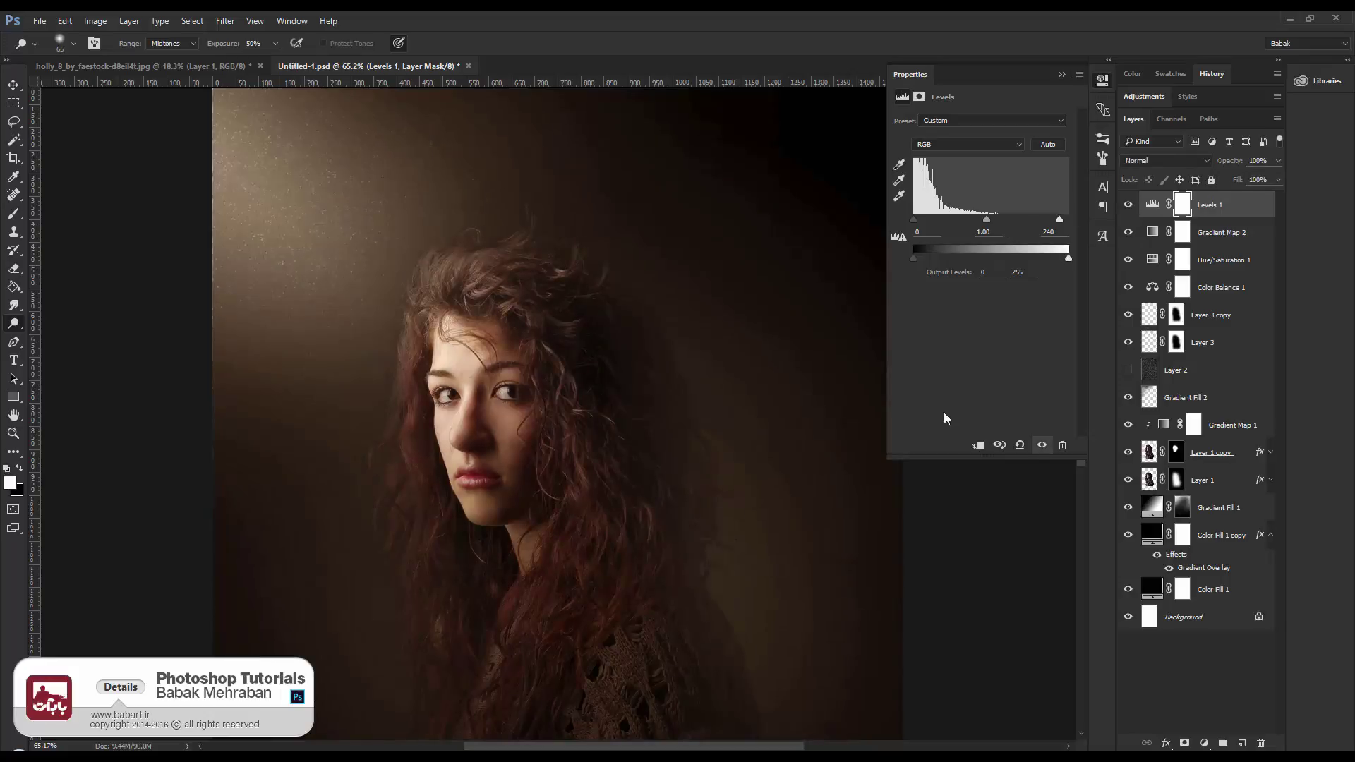
key("ctrl+s")
Check Layer 1 by toggling its visibility, then paint white on its mask over the woman's hair with a 250 px brush at 40% opacity
left_click(1128, 481)
left_click(1127, 481)
left_click(1176, 480)
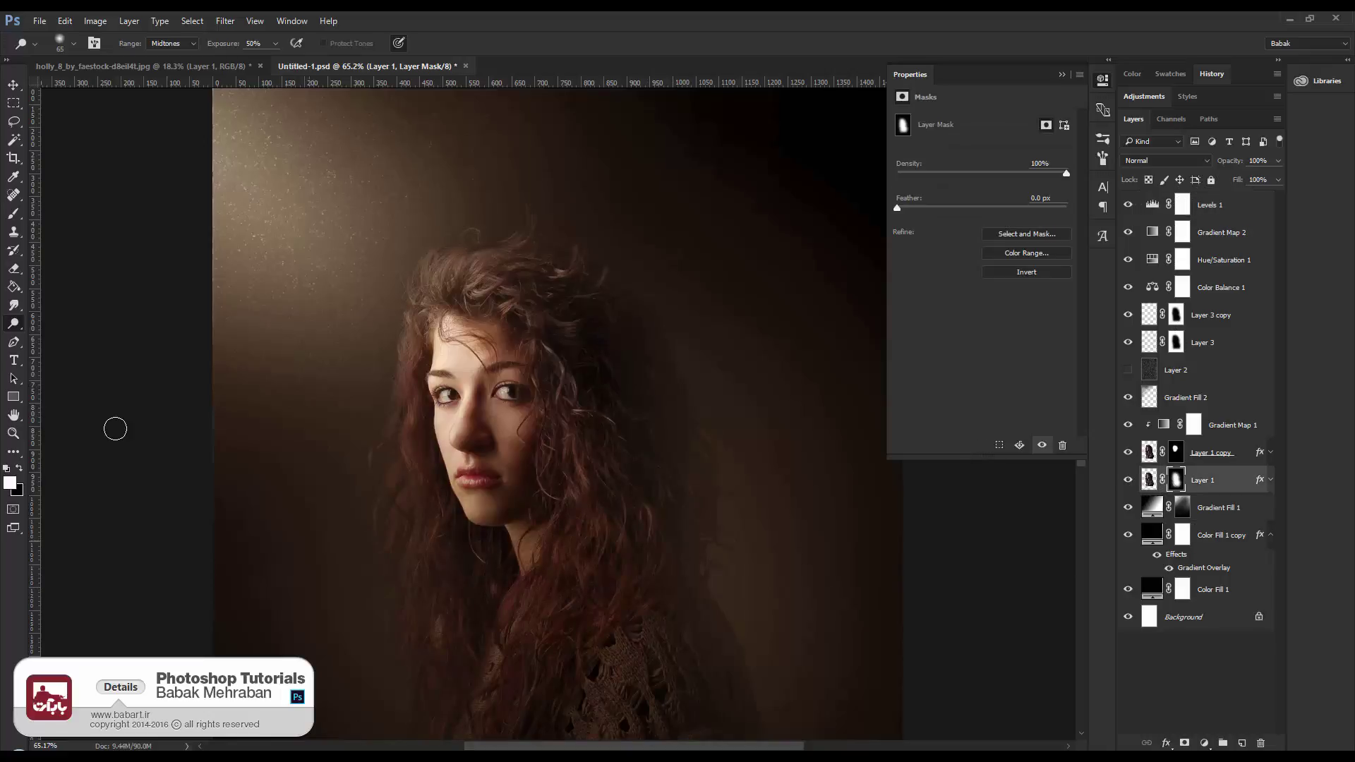
left_click(23, 214)
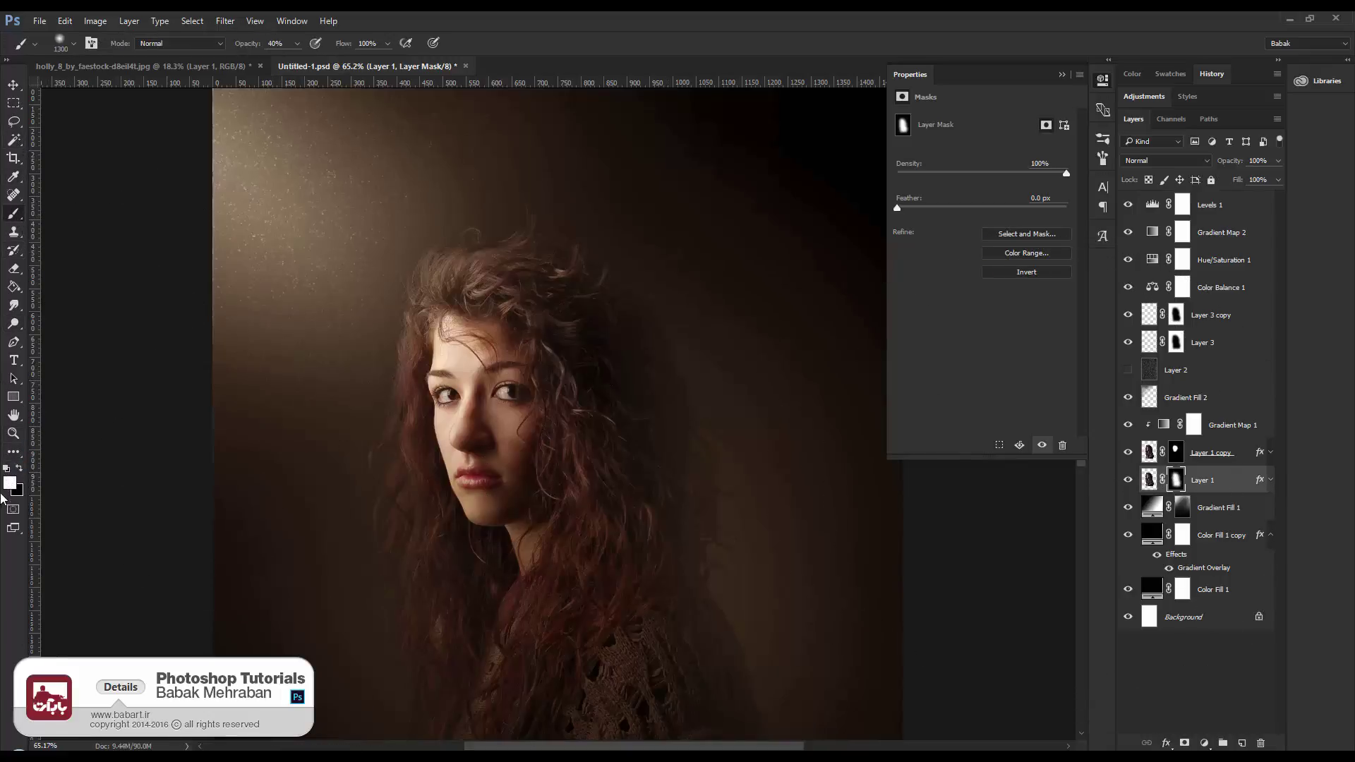
key("bracketleft")
key("bracketleft")
key("bracketleft")
key("bracketleft")
key("bracketleft")
key("bracketleft")
key("bracketleft")
key("bracketleft")
key("bracketleft")
key("bracketleft")
key("bracketleft")
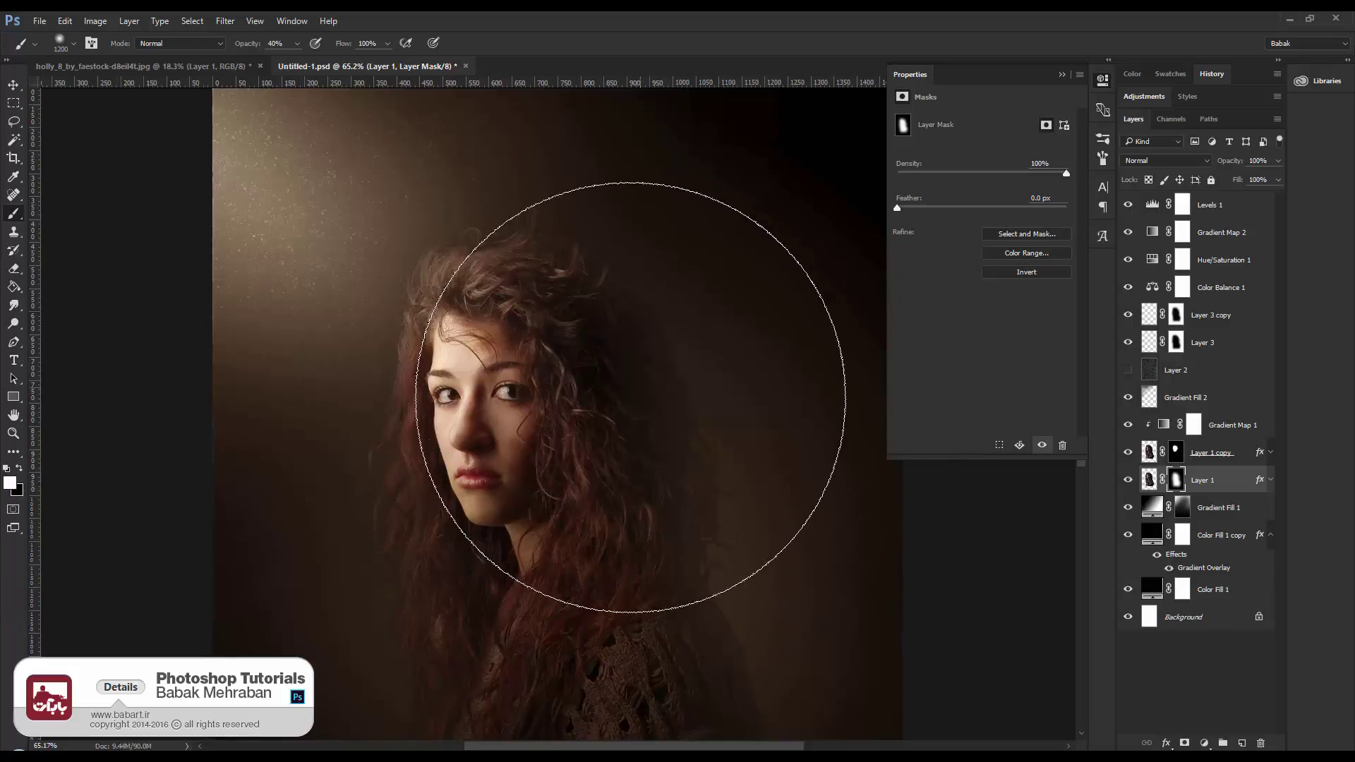
mouse_move(593, 362)
left_mouse_down()
mouse_move(619, 464)
mouse_move(608, 575)
mouse_move(623, 540)
mouse_move(609, 353)
mouse_move(647, 519)
mouse_move(611, 351)
mouse_move(648, 604)
mouse_move(629, 523)
mouse_move(475, 626)
mouse_move(500, 533)
mouse_move(476, 511)
mouse_move(459, 627)
mouse_move(485, 641)
mouse_move(501, 485)
mouse_move(575, 596)
mouse_move(600, 556)
left_mouse_up()
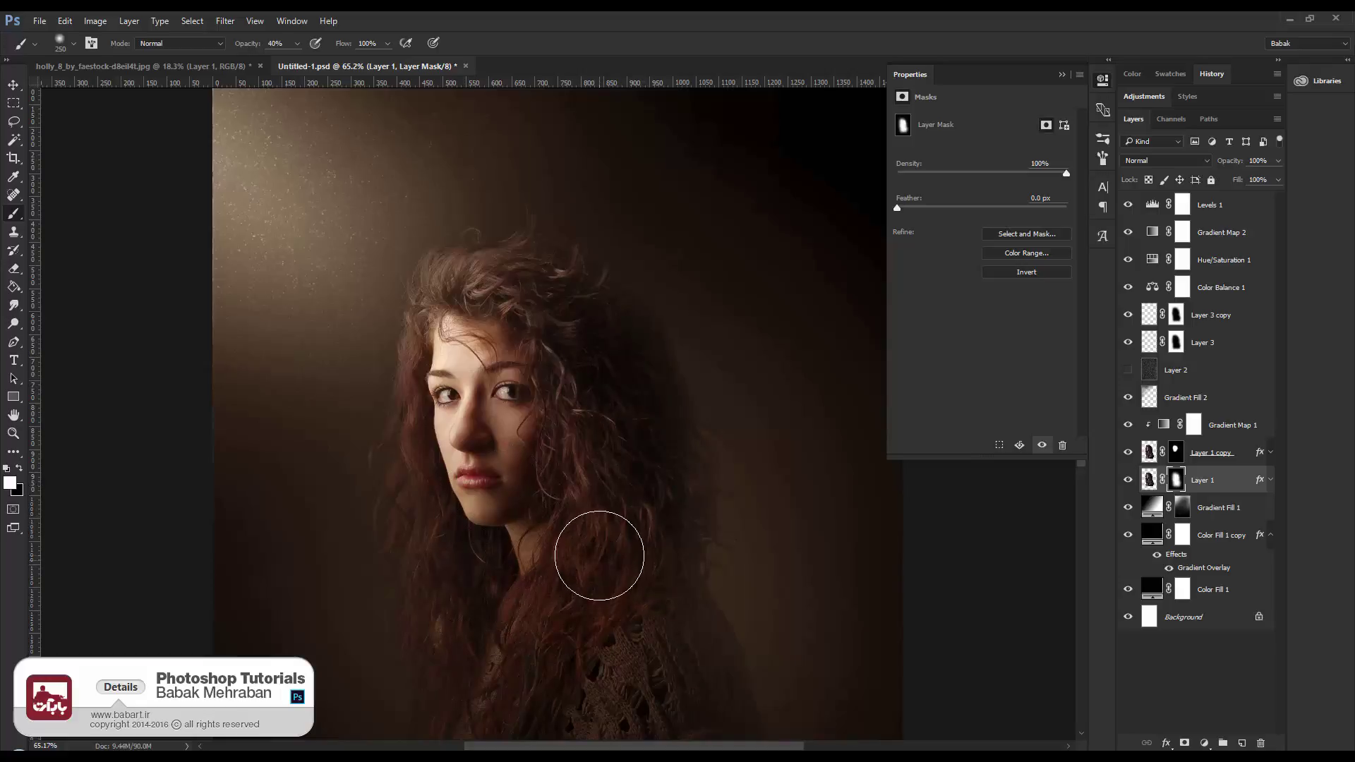
Reveal more of the lower hair and sweater by painting white on Layer 1's mask with an 800 px brush
key("bracketright")
key("bracketright")
key("bracketright")
key("bracketright")
key("bracketright")
key("bracketright")
mouse_move(508, 473)
left_mouse_down()
mouse_move(572, 541)
mouse_move(556, 409)
mouse_move(579, 578)
mouse_move(605, 608)
mouse_move(574, 412)
left_mouse_up()
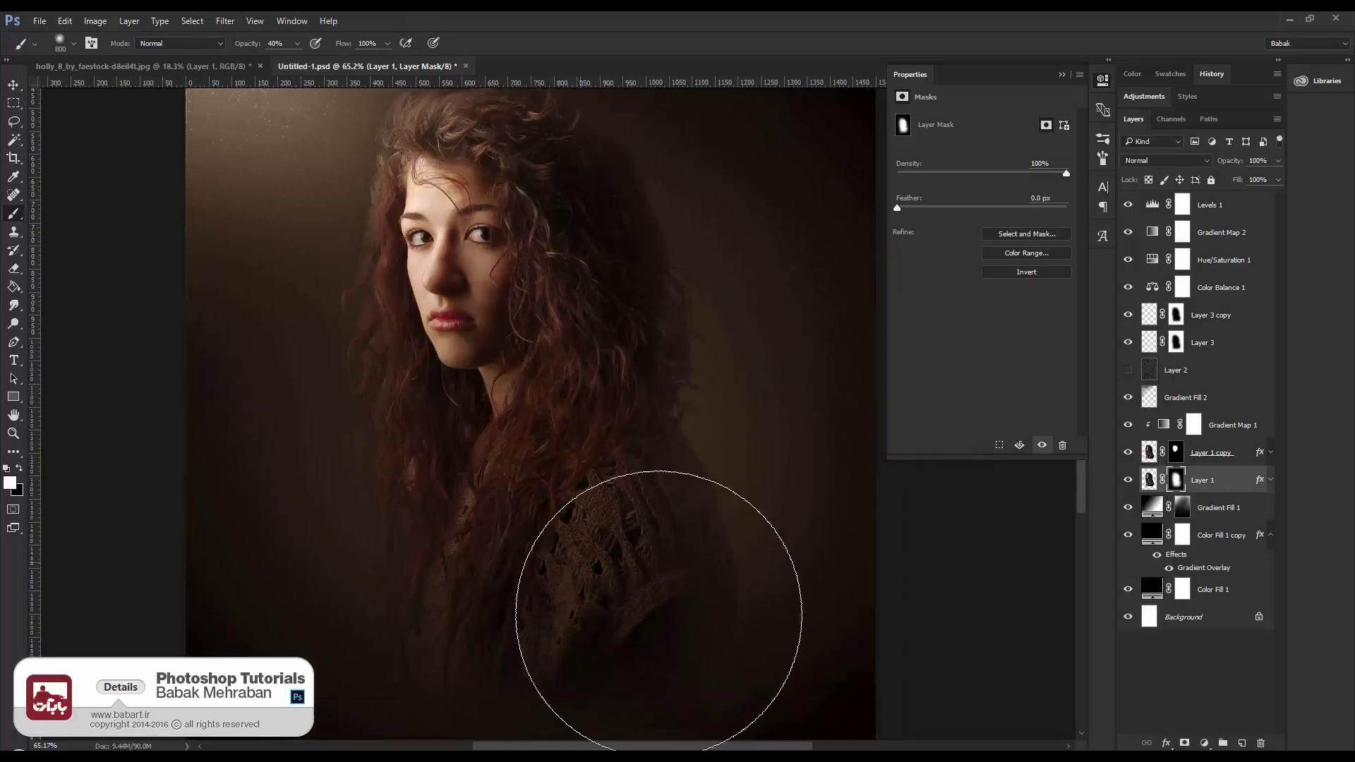
Paint black on Layer 1's mask around the figure's outer edges to blend them into the background, and save the document
key("x")
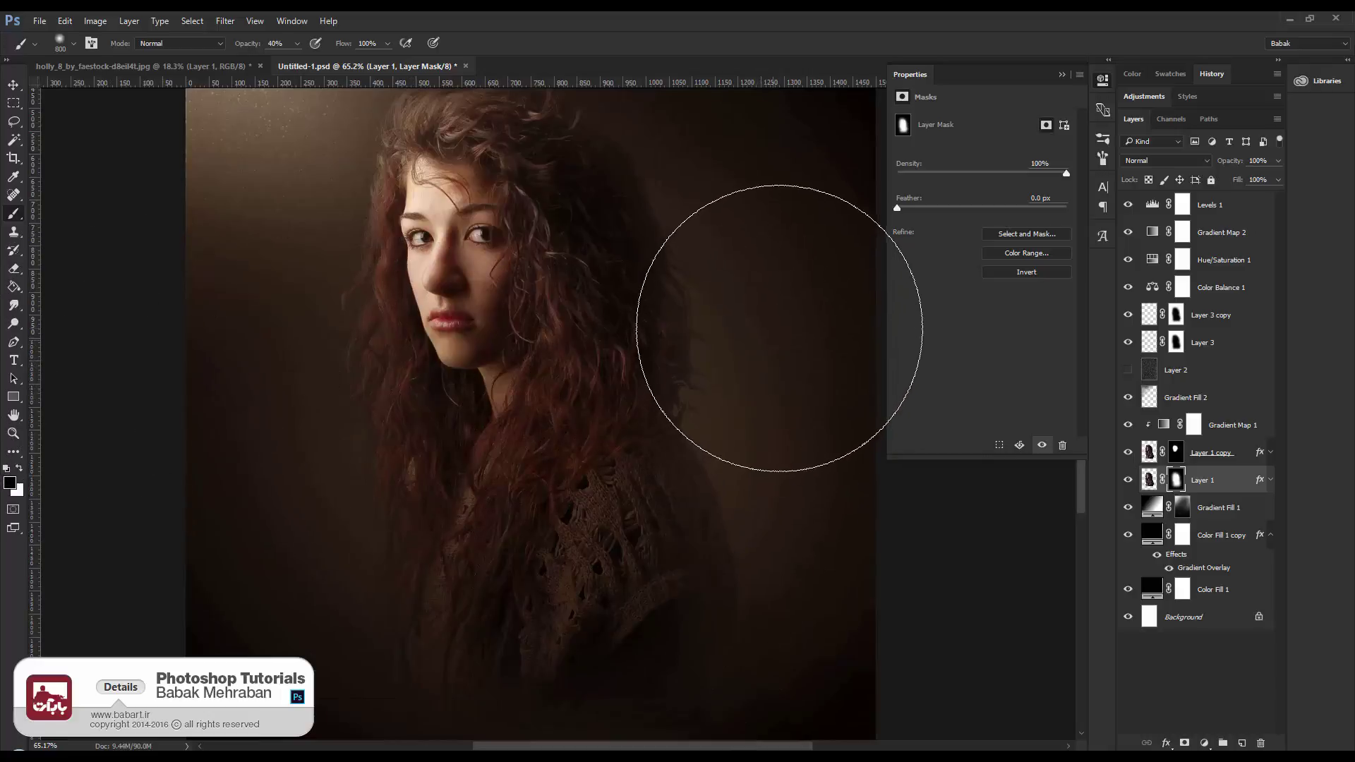
mouse_move(780, 328)
left_mouse_down()
mouse_move(765, 317)
mouse_move(823, 357)
mouse_move(907, 469)
mouse_move(854, 264)
mouse_move(798, 626)
mouse_move(671, 650)
mouse_move(436, 747)
mouse_move(332, 698)
left_mouse_up()
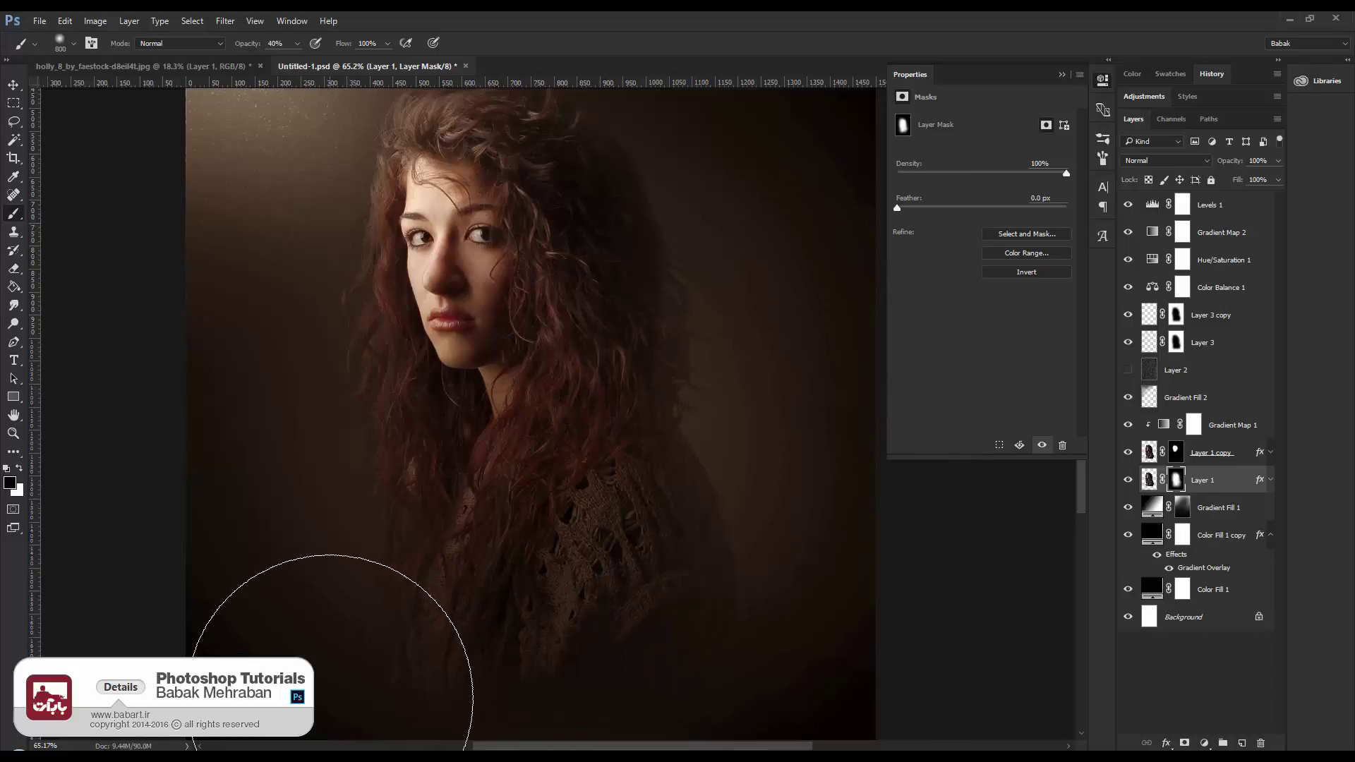
scroll(808, 448, "down", 3)
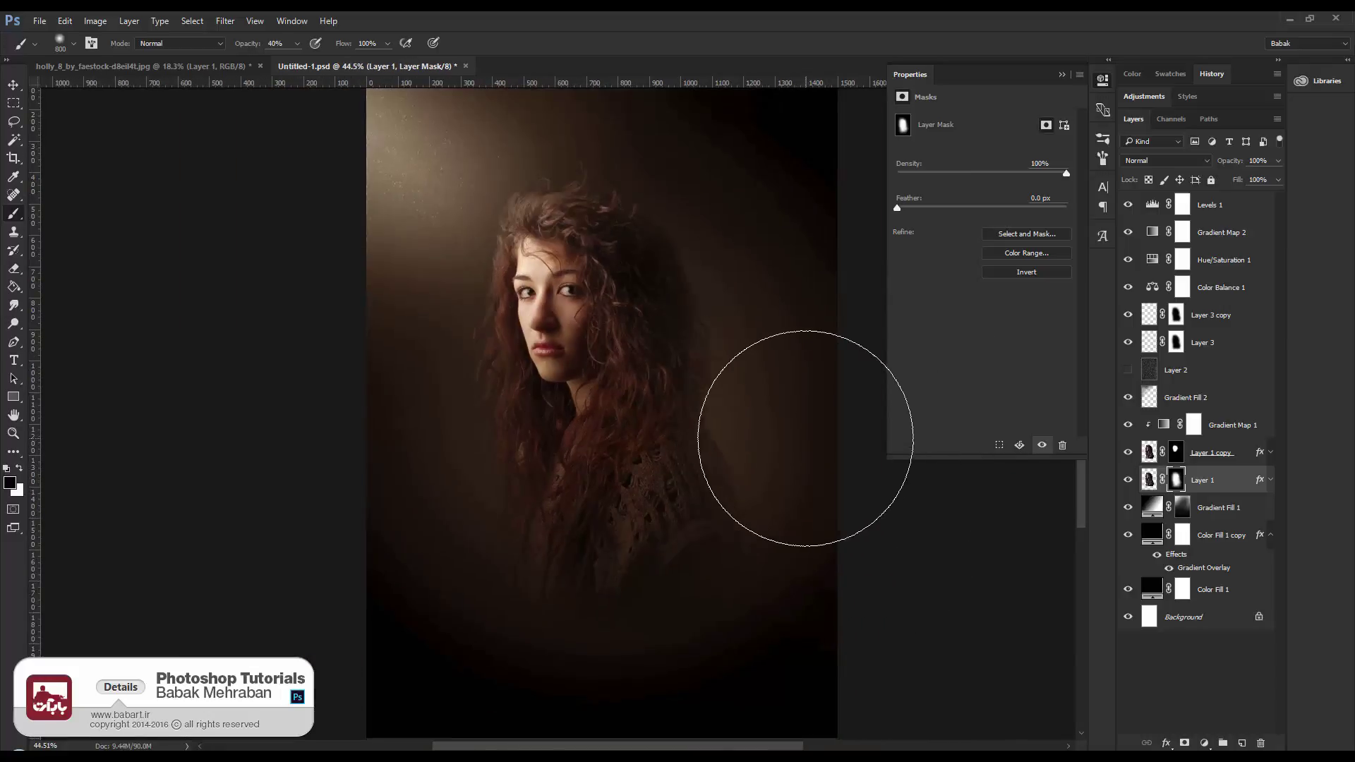
key("ctrl+s")
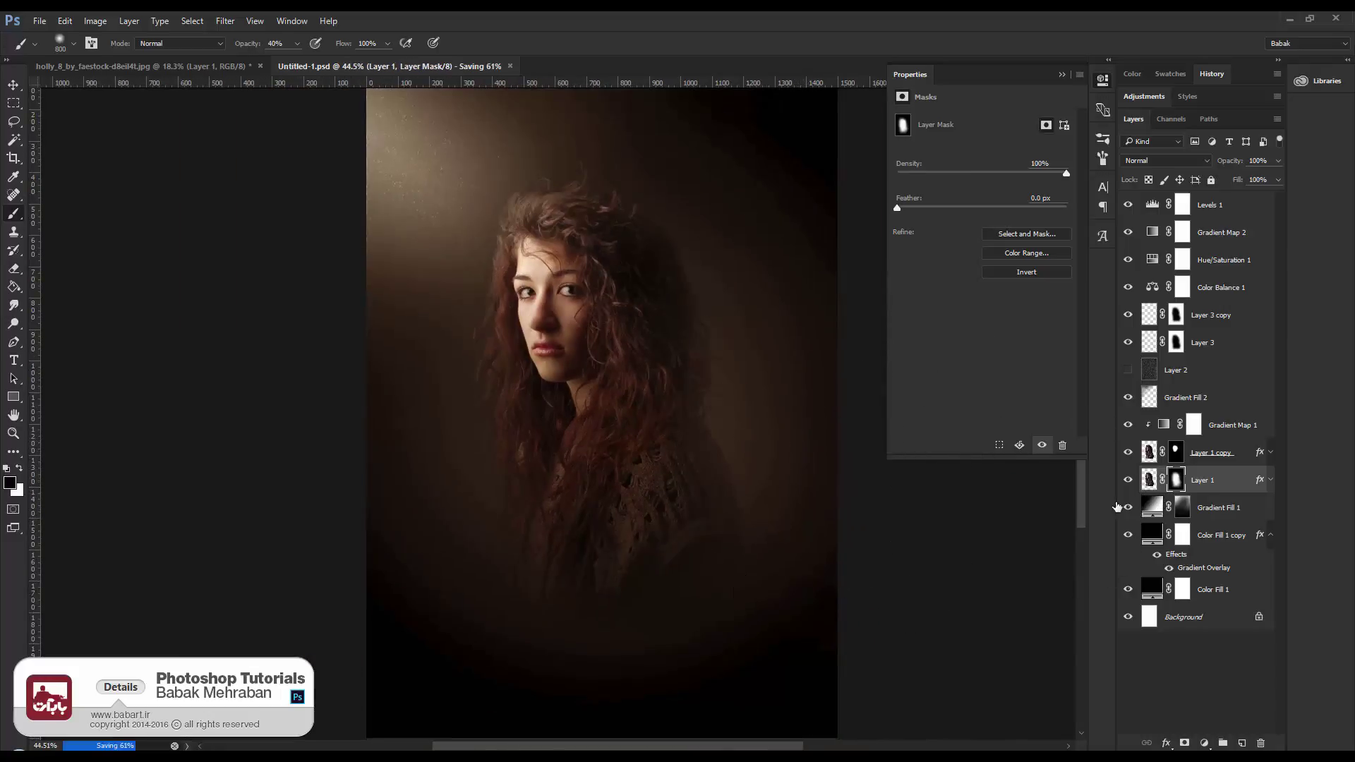
scroll(577, 224, "up", 1)
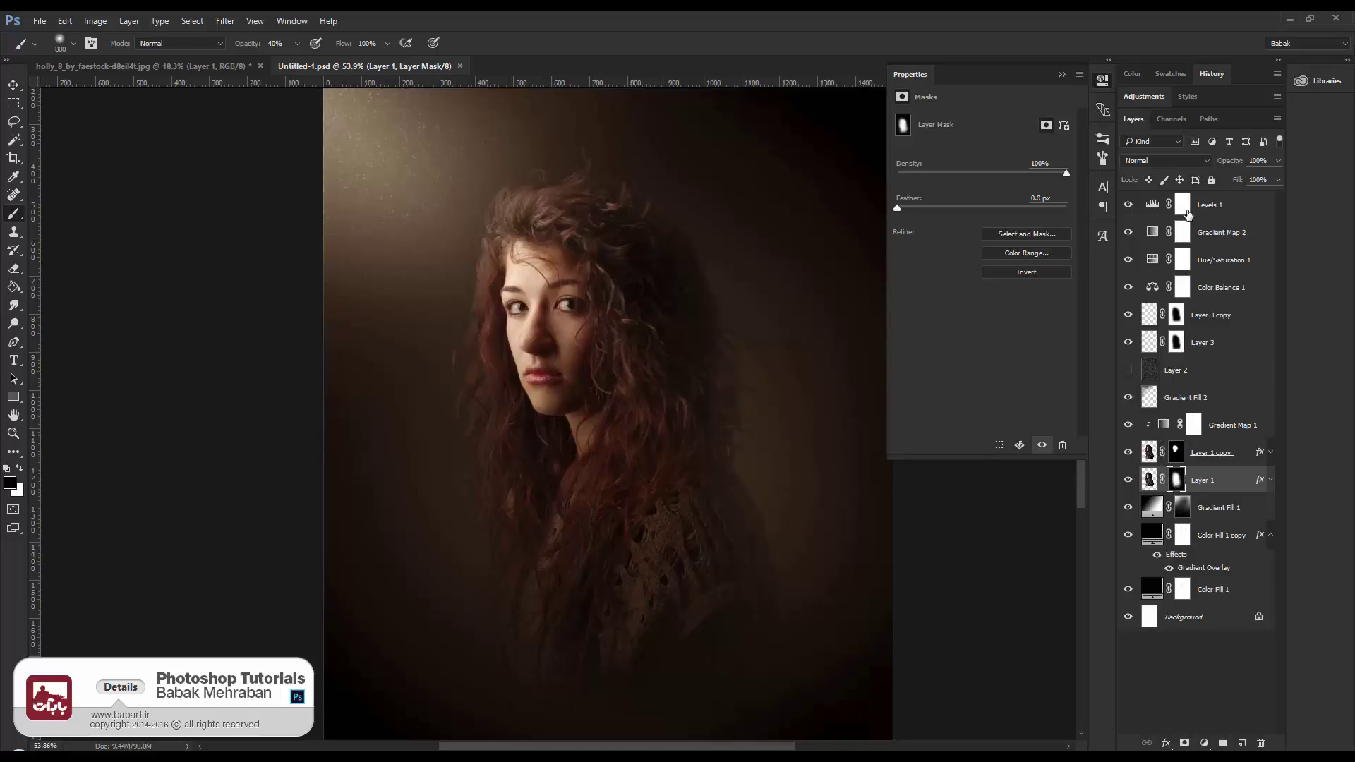
Stamp all visible layers into a new merged layer above Levels 1 and set its blend mode to Linear Light
left_click(1225, 205)
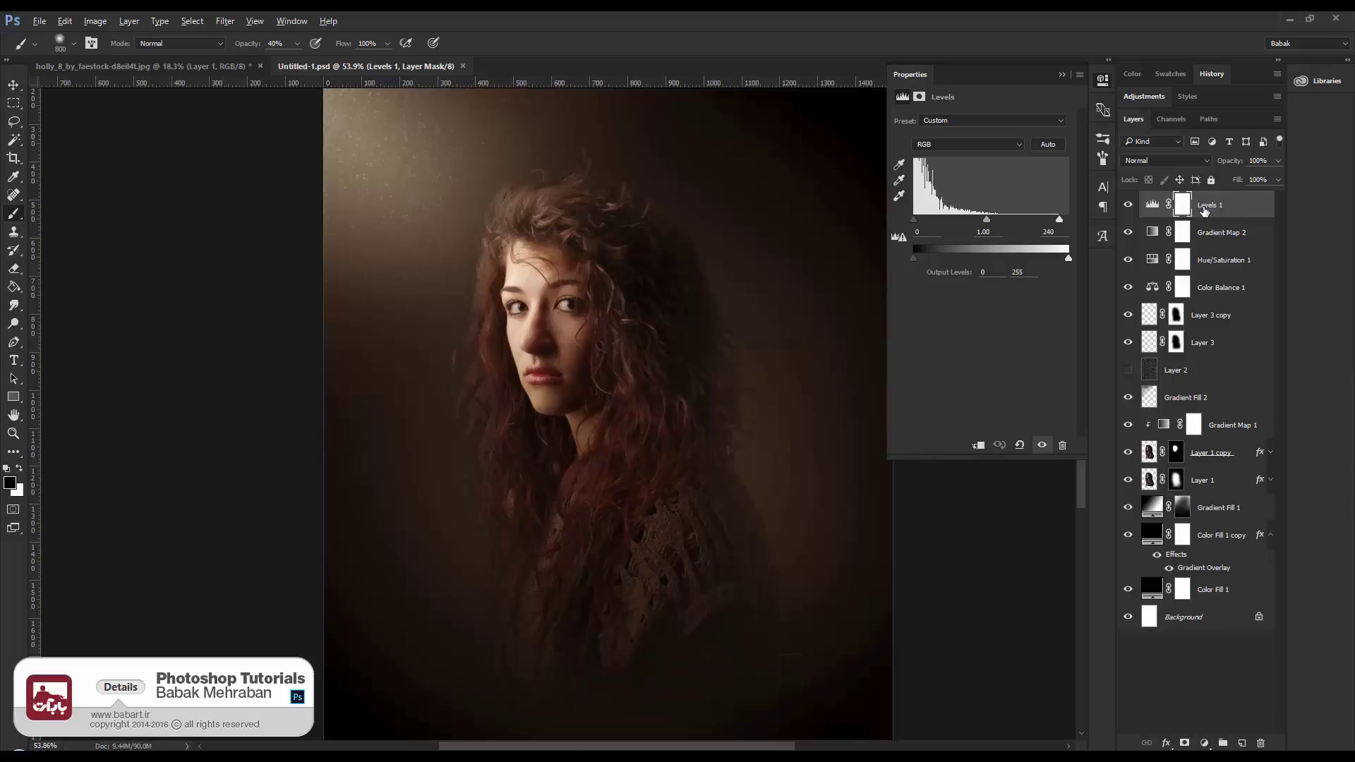
key("ctrl+alt+shift+e")
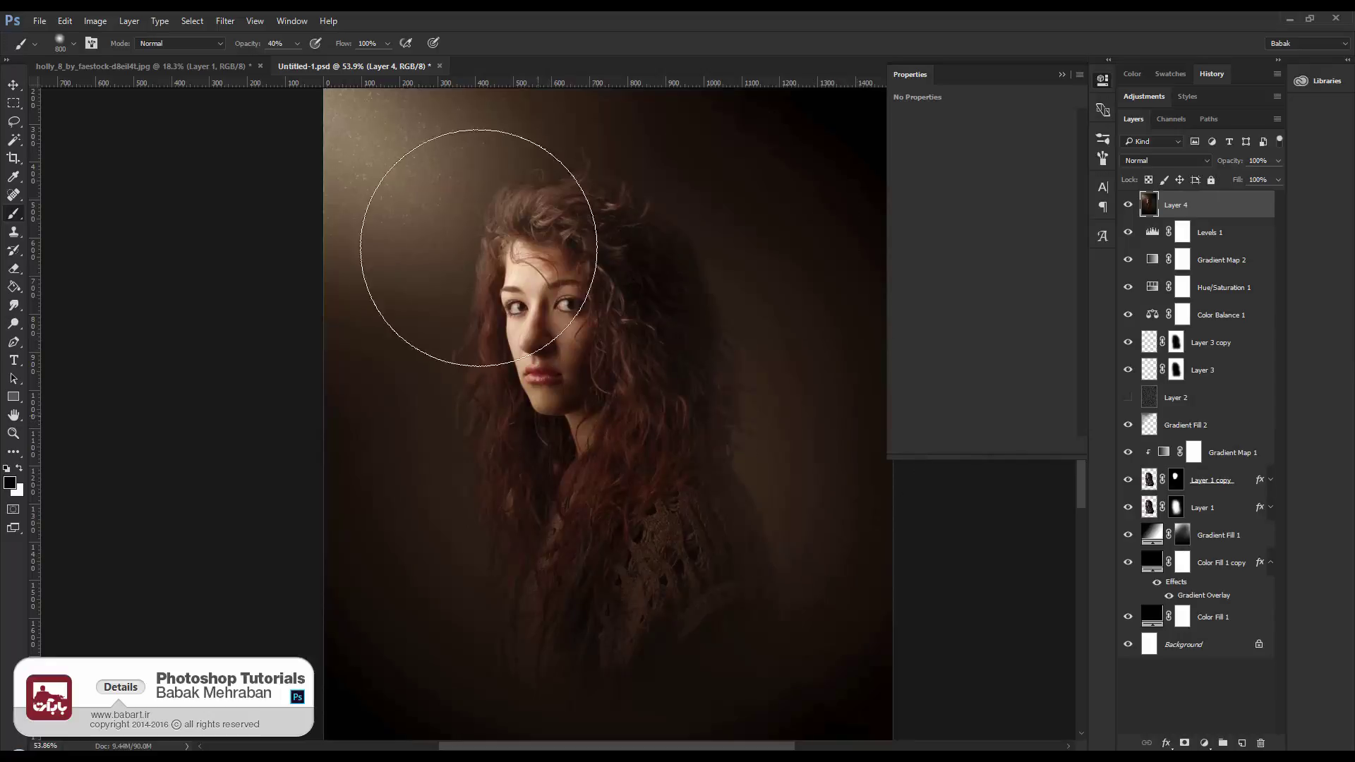
left_click(1172, 162)
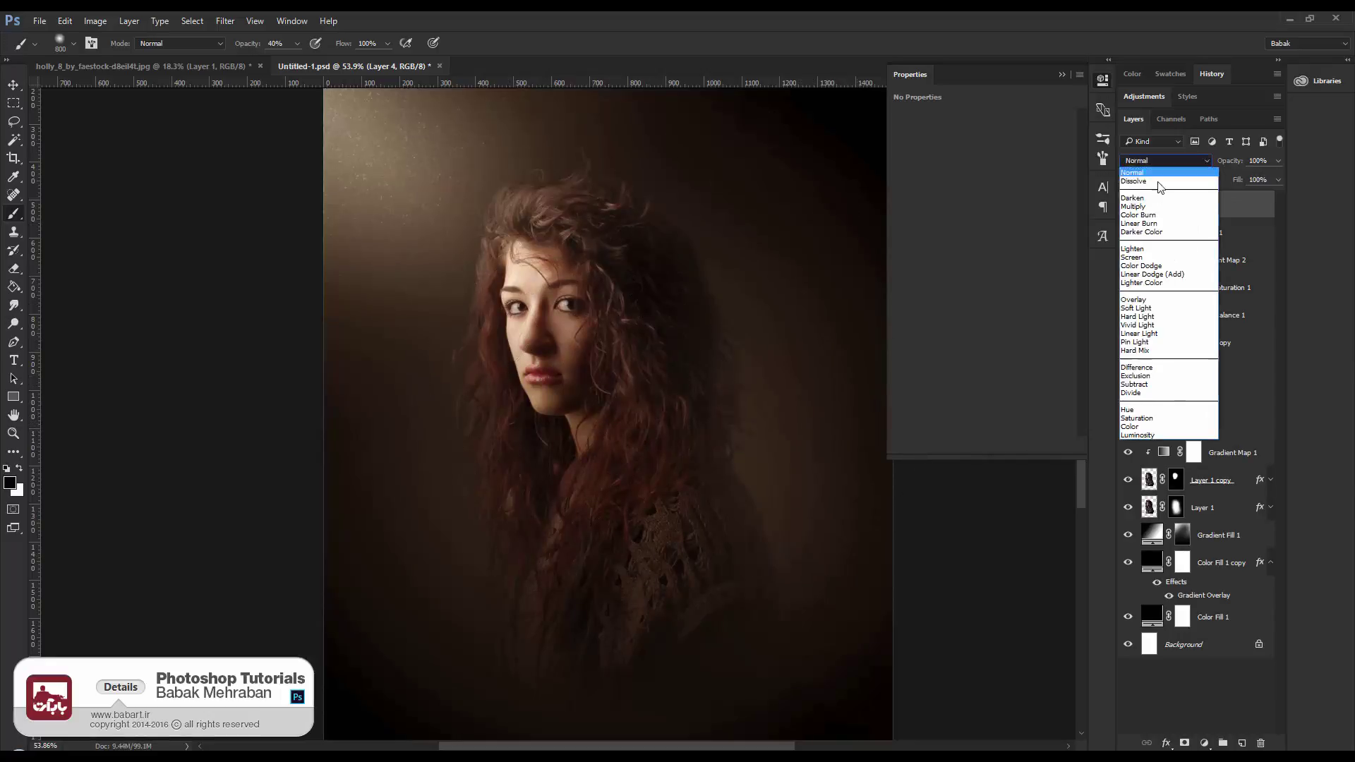
left_click(1138, 333)
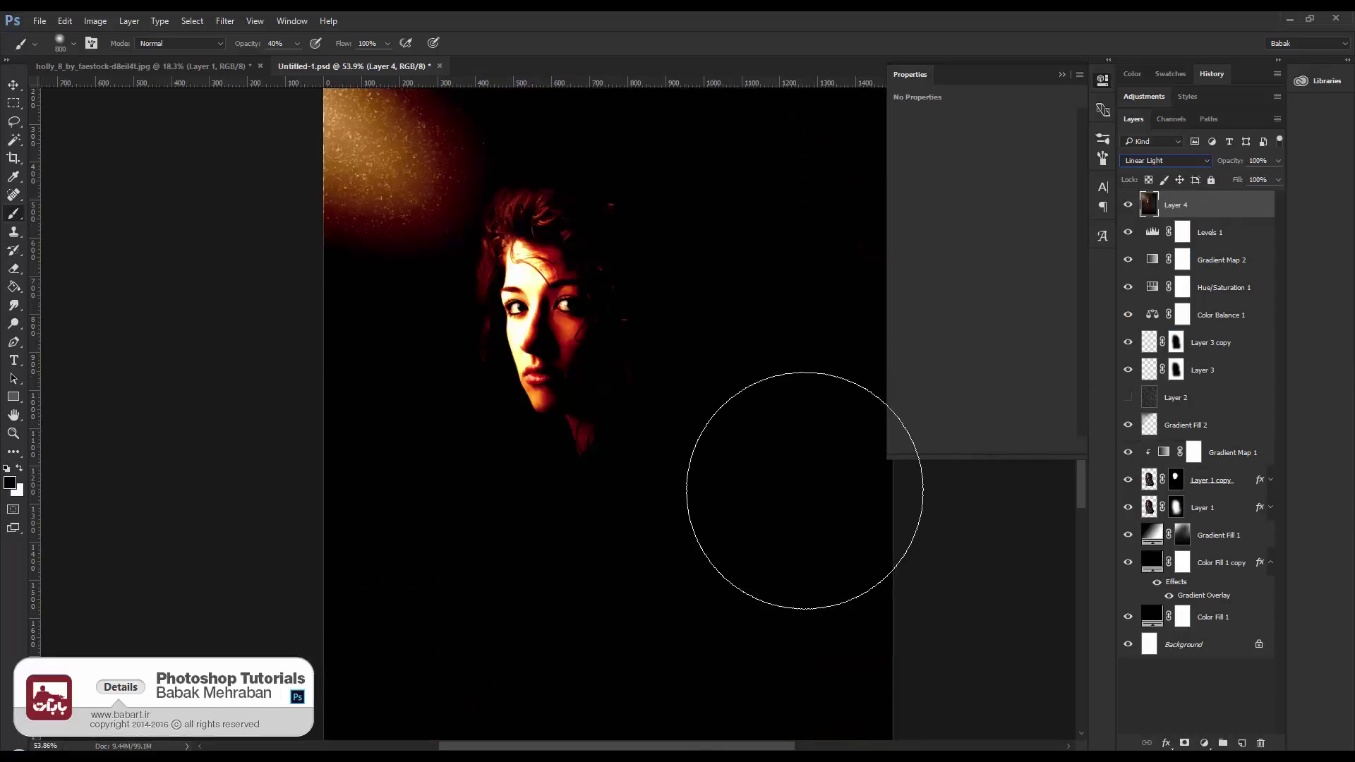
Try a High Pass filter with a 1-pixel radius on the merged layer, with the preview turned on
left_click(225, 20)
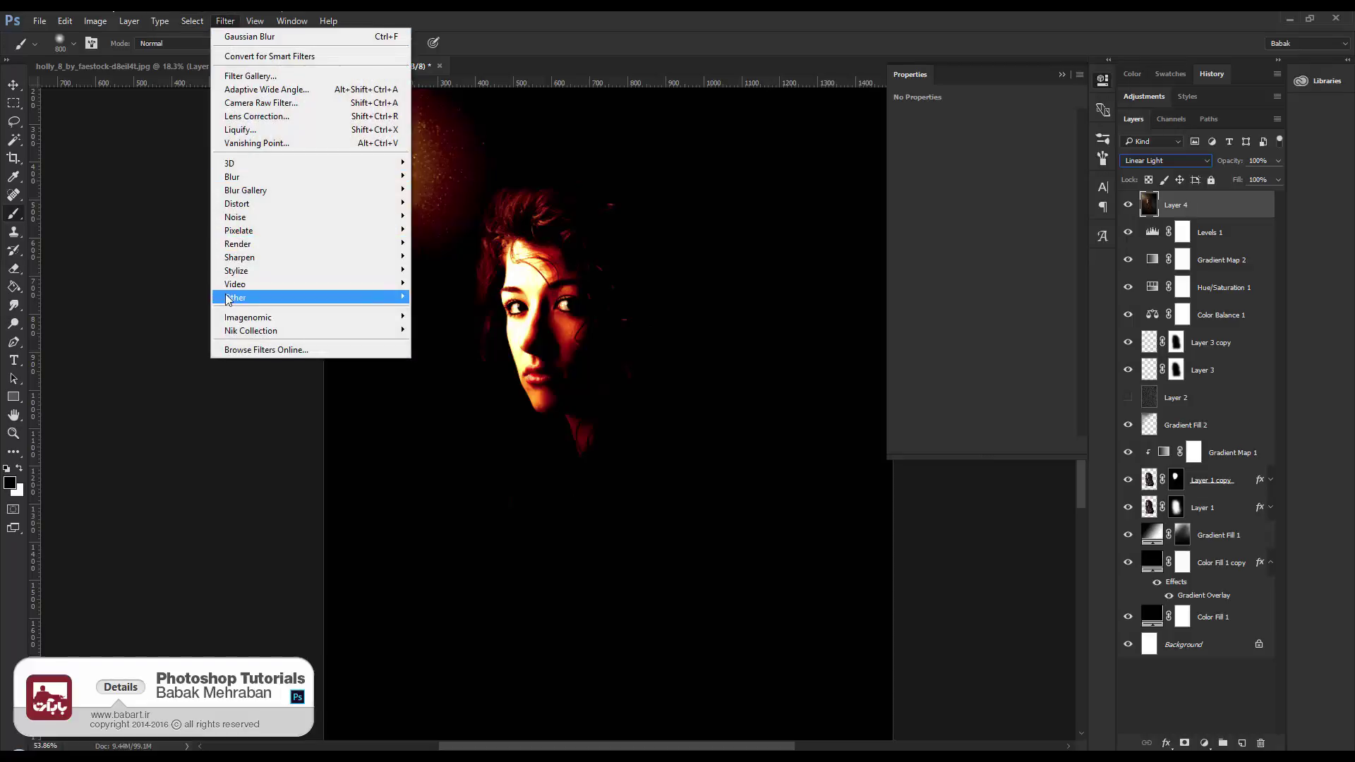
mouse_move(235, 297)
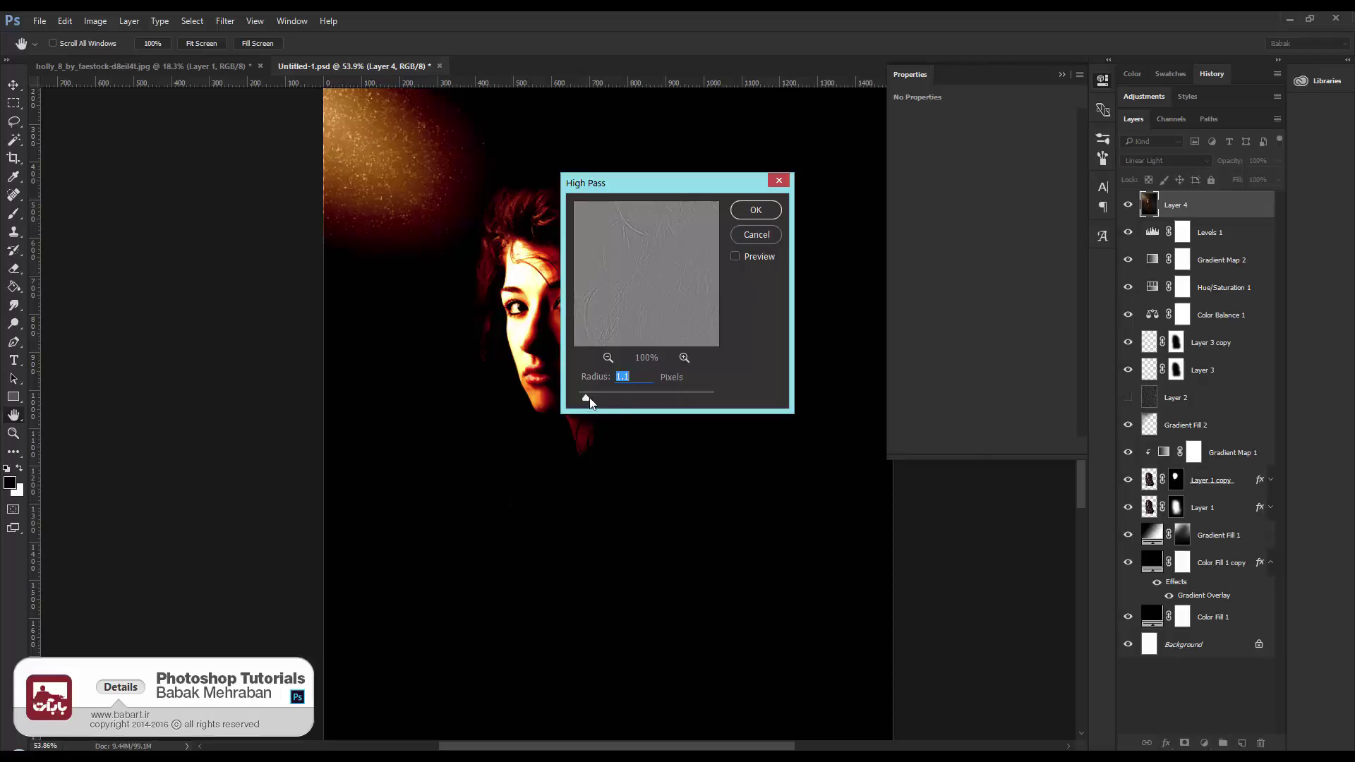
left_click(736, 257)
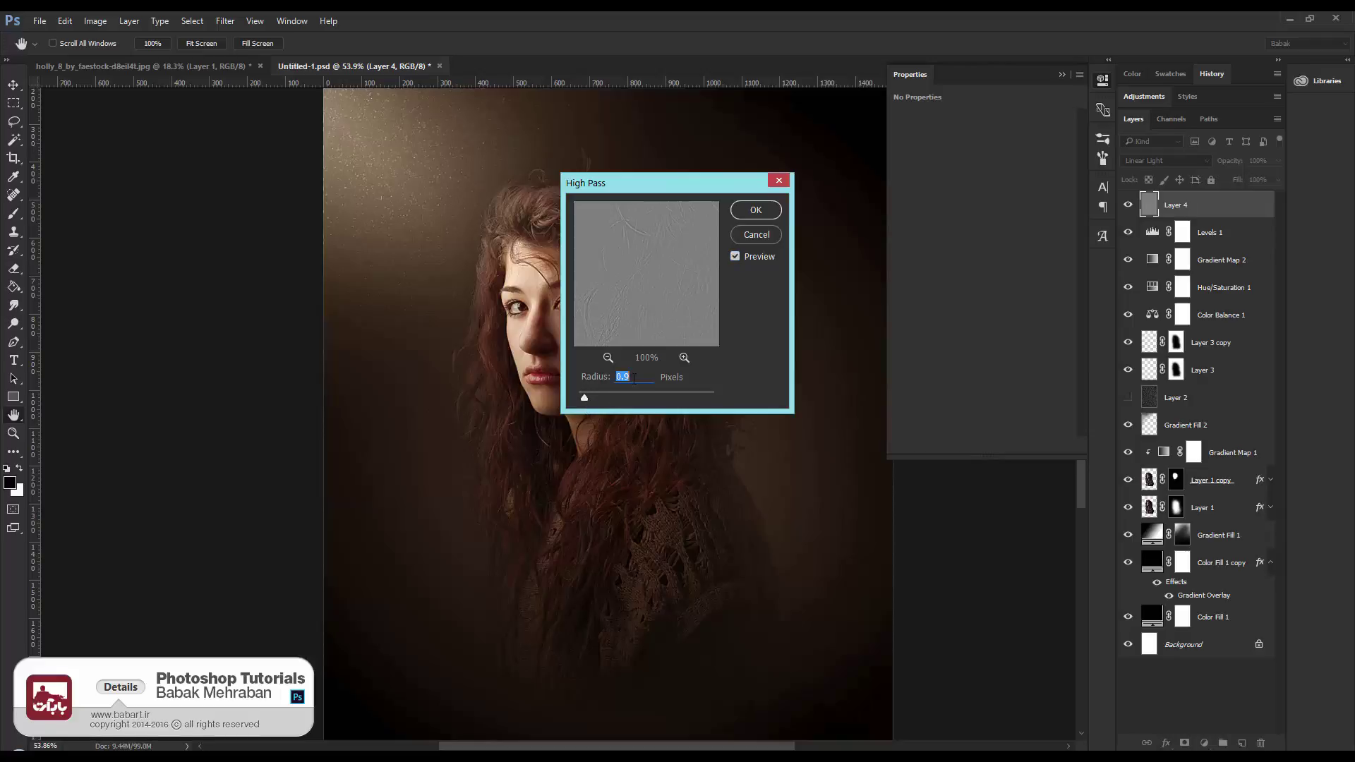
left_click(572, 372)
type("1")
left_click(757, 210)
key("b")
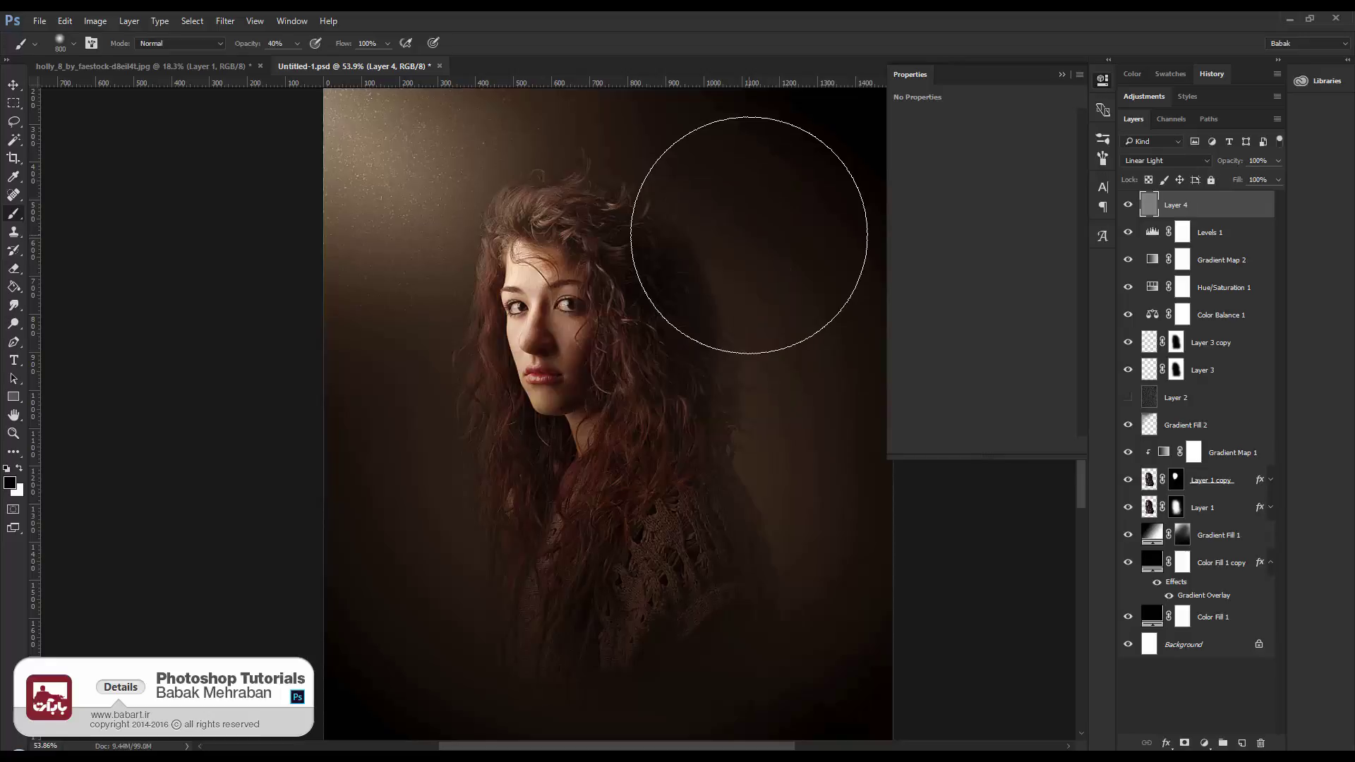
Examine the face and hair at 100% zoom while toggling the sharpened layer's visibility to compare the effect
key("ctrl+1")
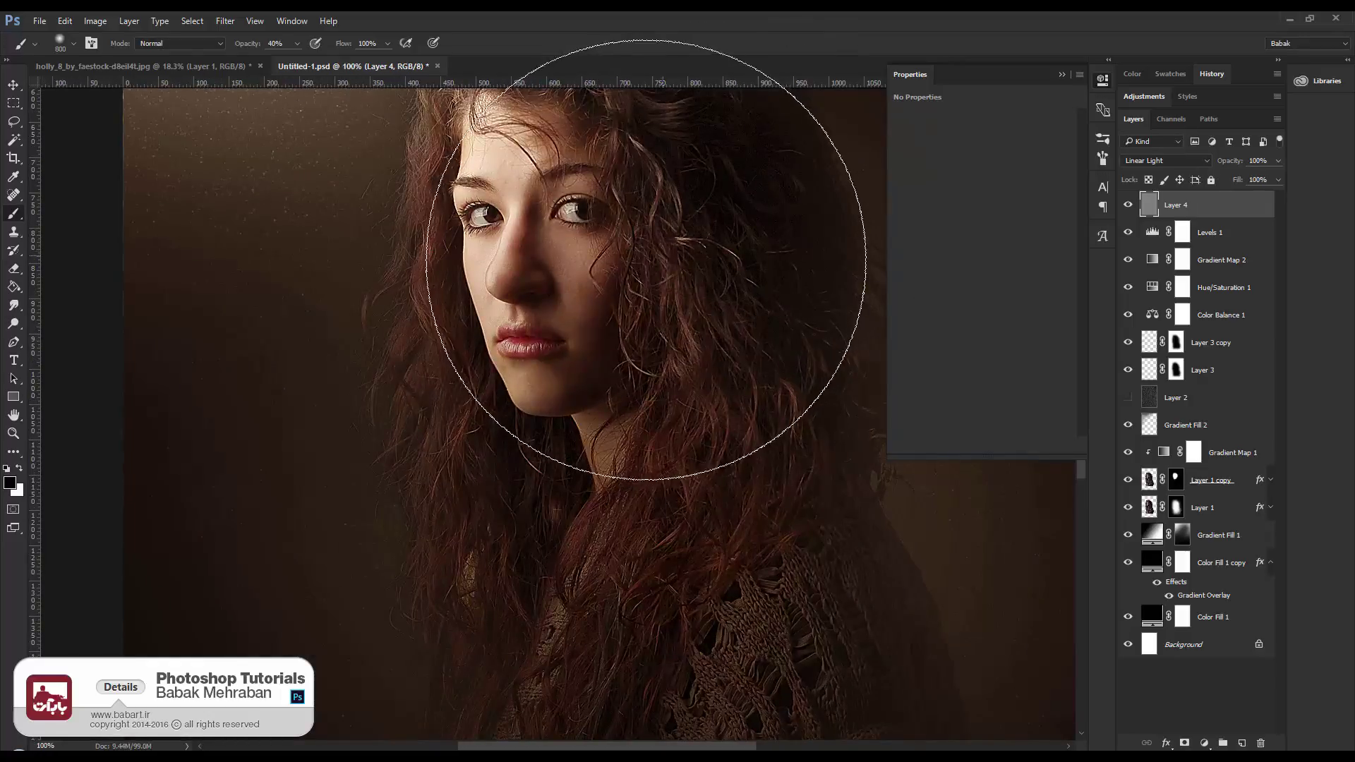
left_click_drag(616, 288, 608, 415)
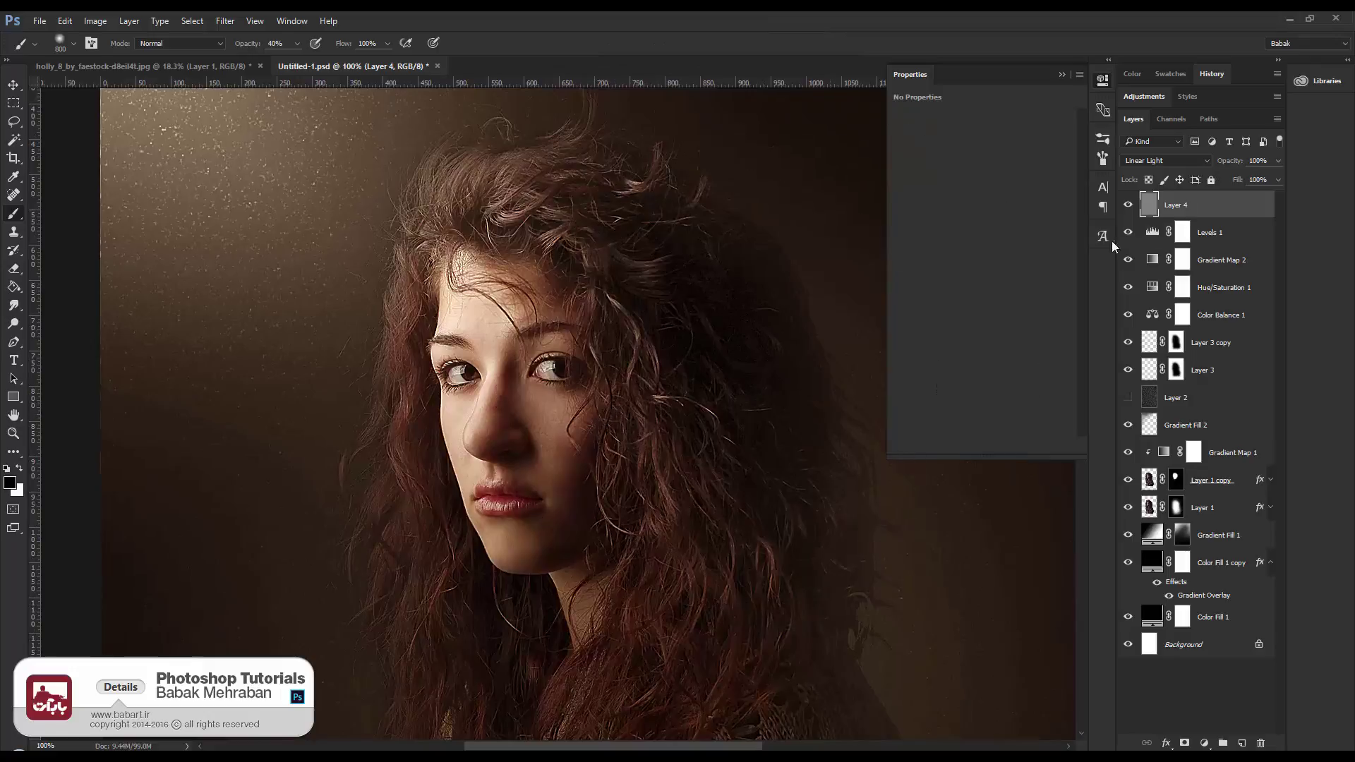
left_click(1133, 205)
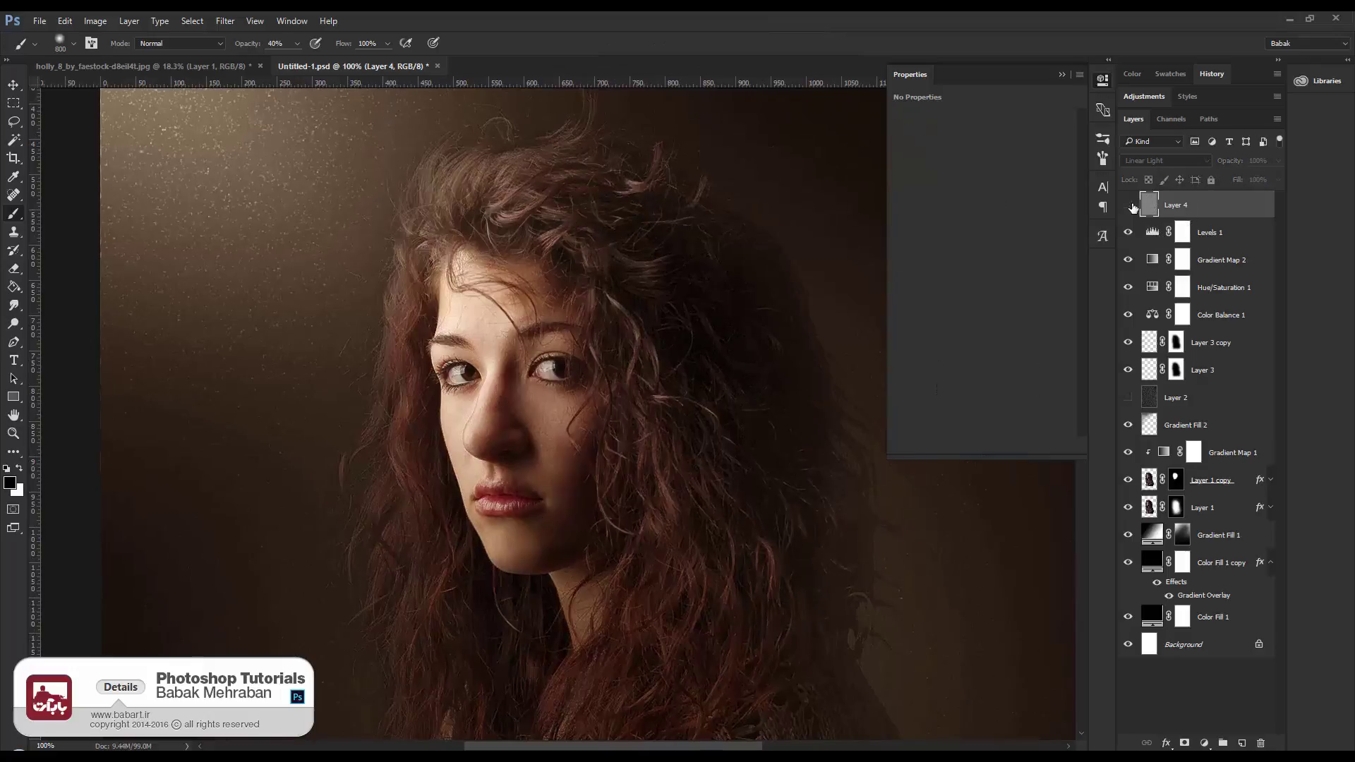
left_click(1133, 206)
left_click(1132, 205)
left_click(1132, 205)
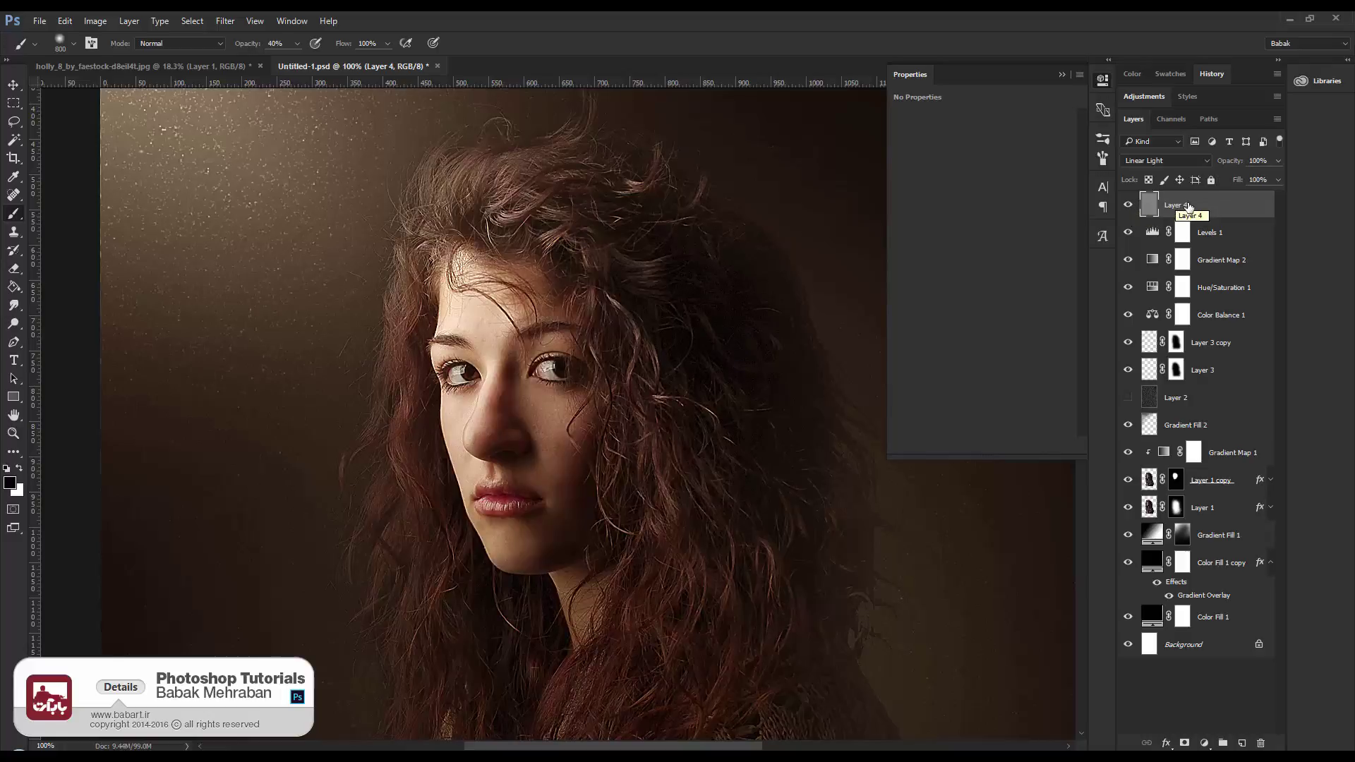
Undo the High Pass filter, reapply it to the merged layer with a 0.3-pixel radius, and compare the sharpening on and off
key("ctrl+alt+shift+e")
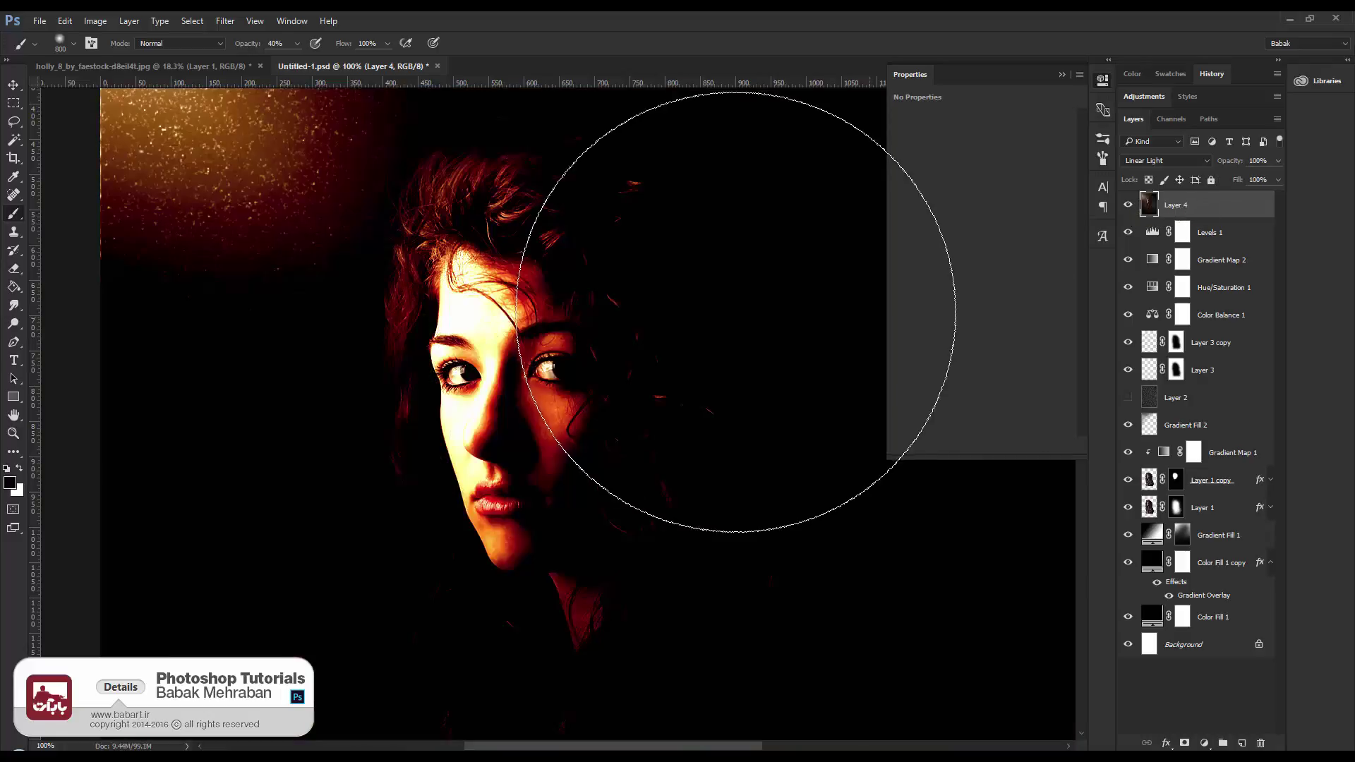
left_click(223, 21)
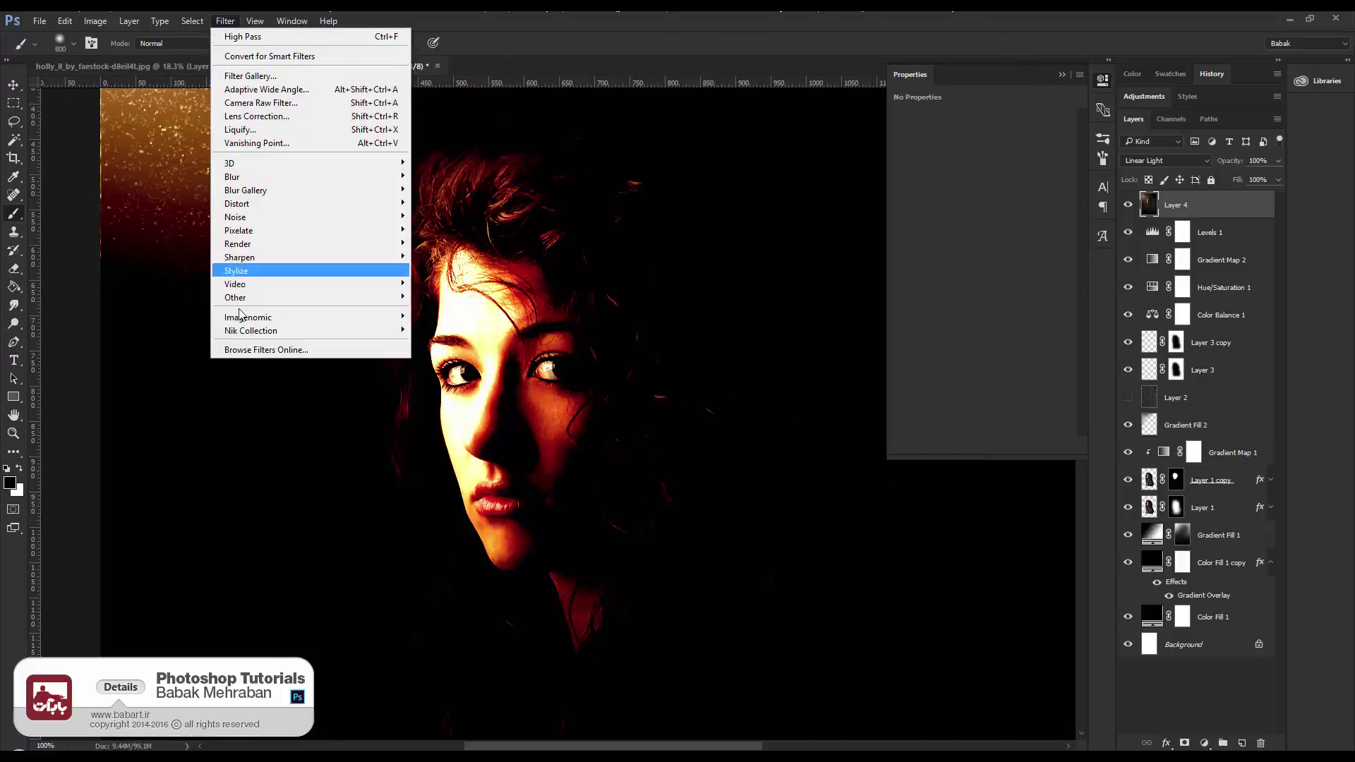
mouse_move(243, 297)
left_click(176, 310)
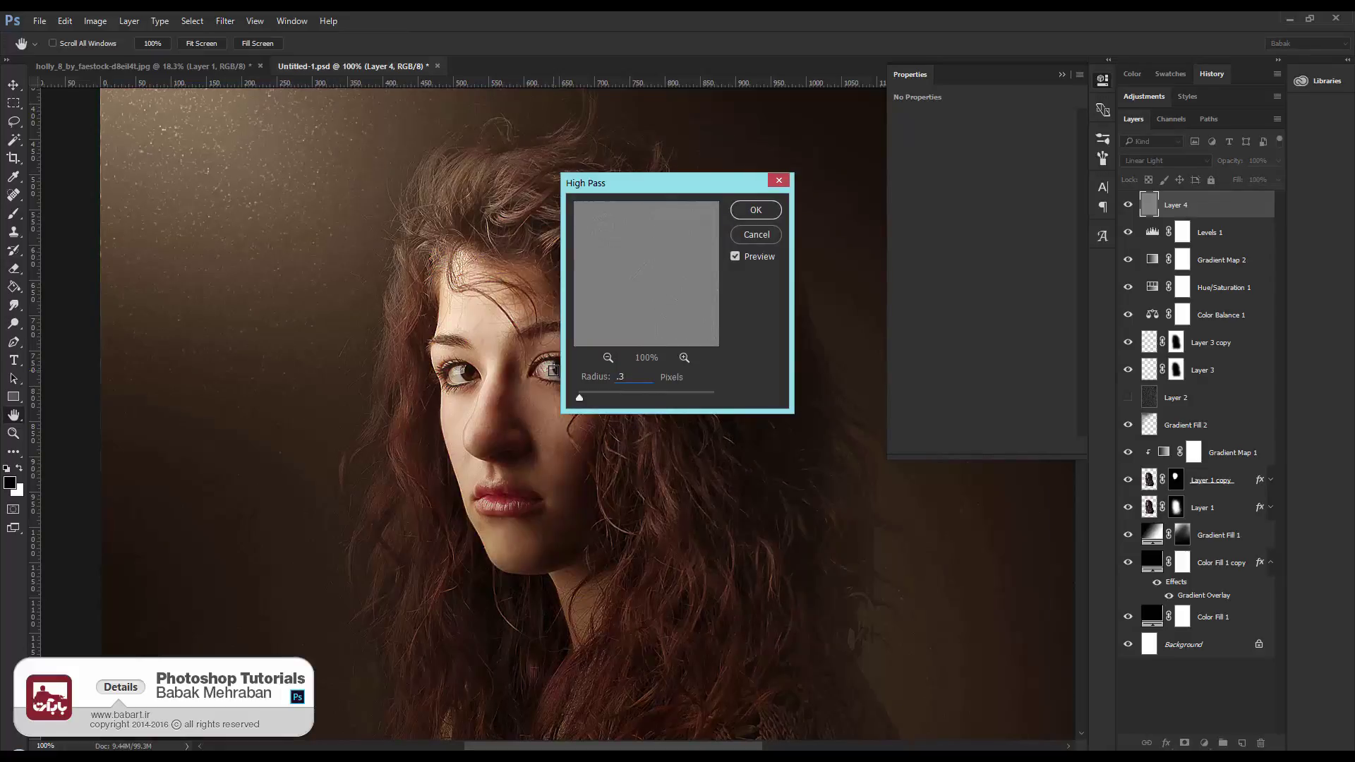
left_click(756, 210)
key("b")
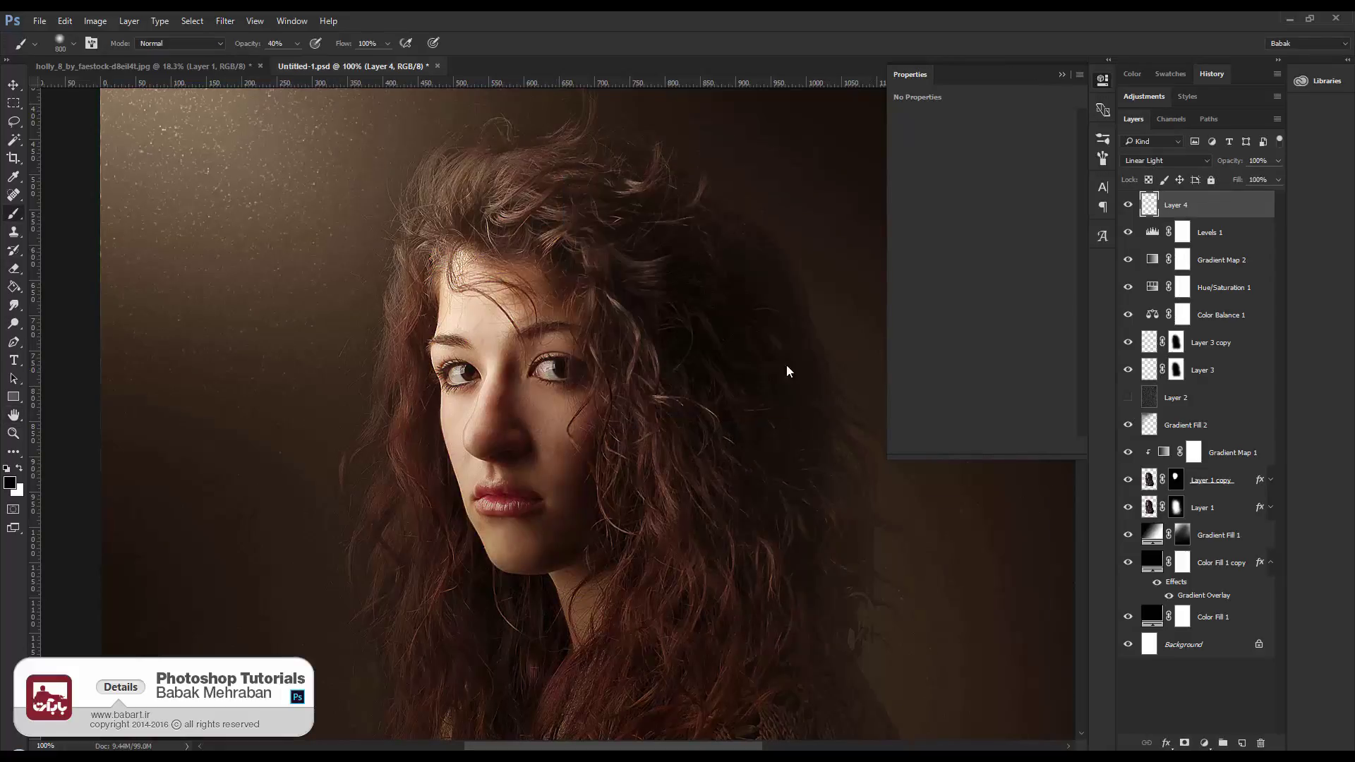
left_click(1128, 205)
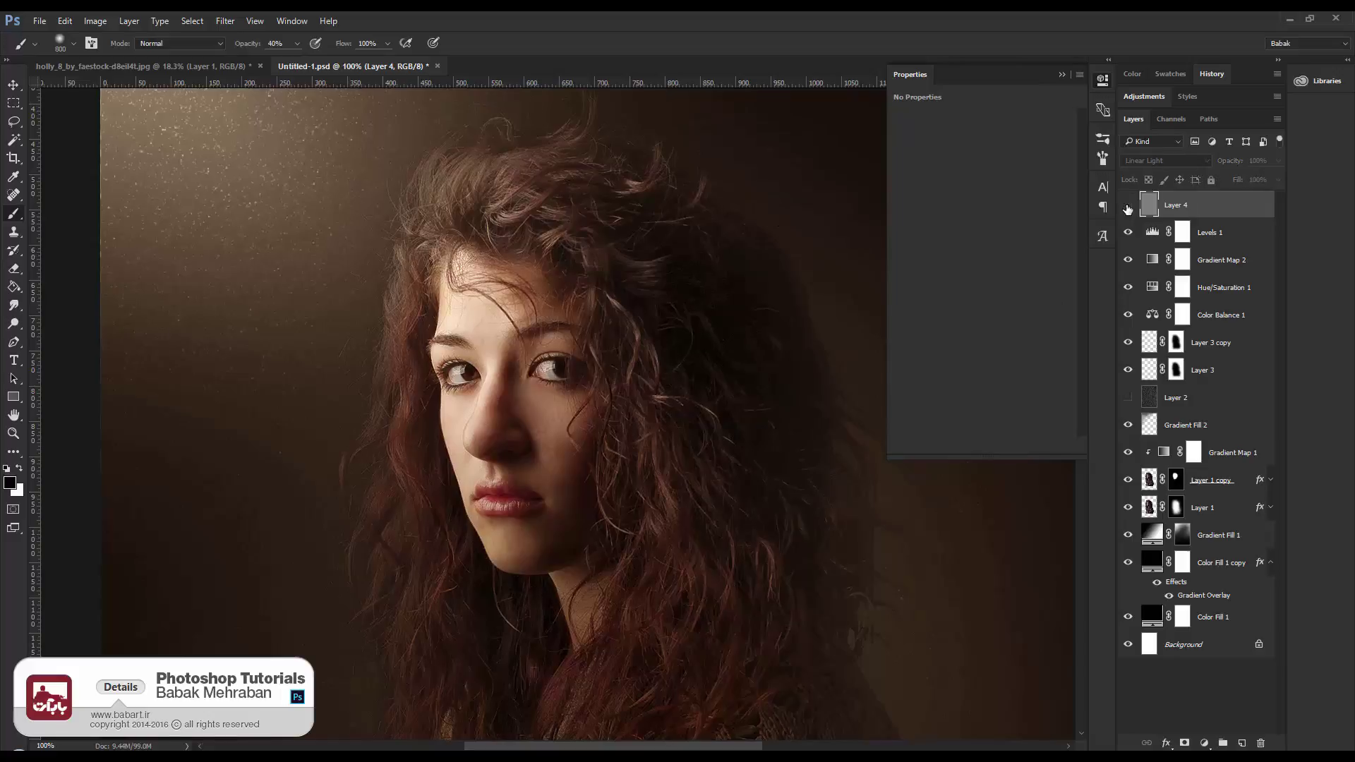
left_click(1128, 205)
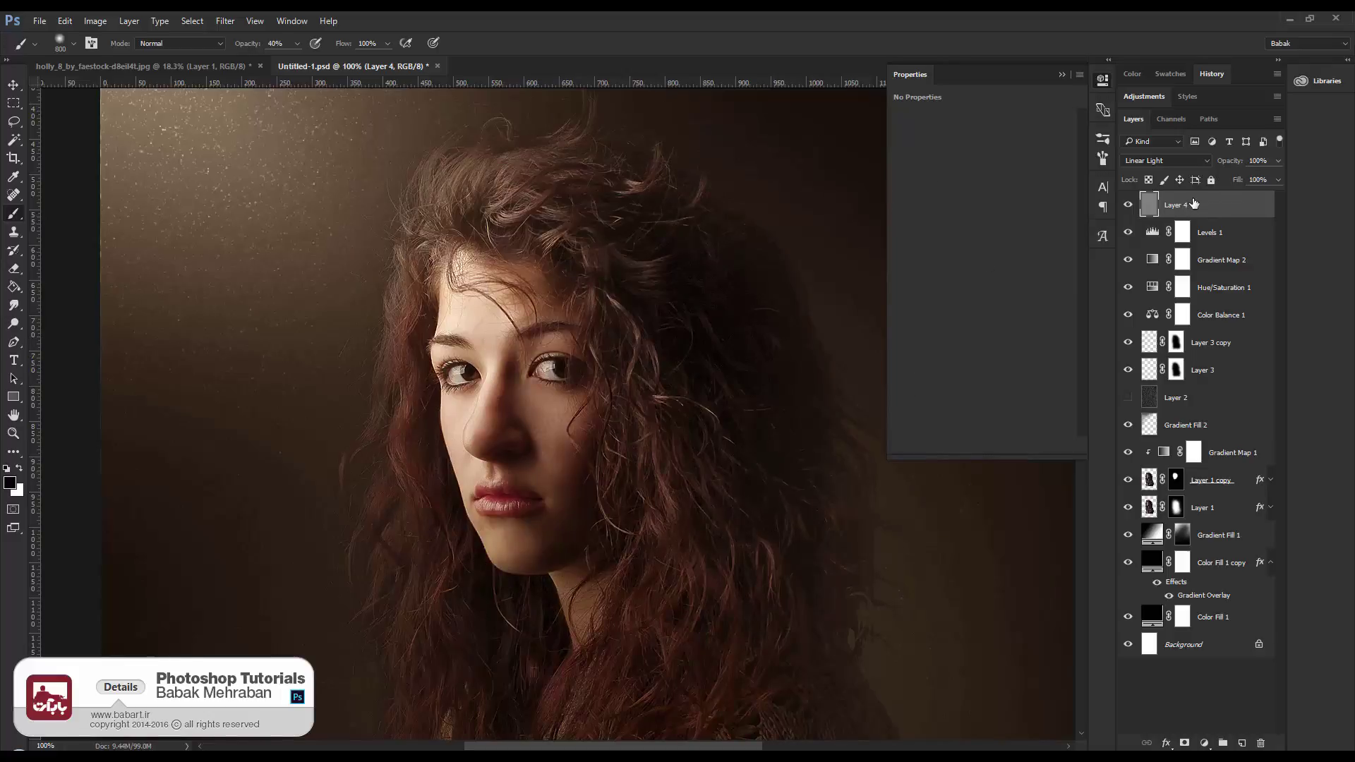
Duplicate the High Pass layer under the default copy name and toggle the copy's visibility to compare the stronger sharpening
right_click(1193, 205)
left_click(1073, 223)
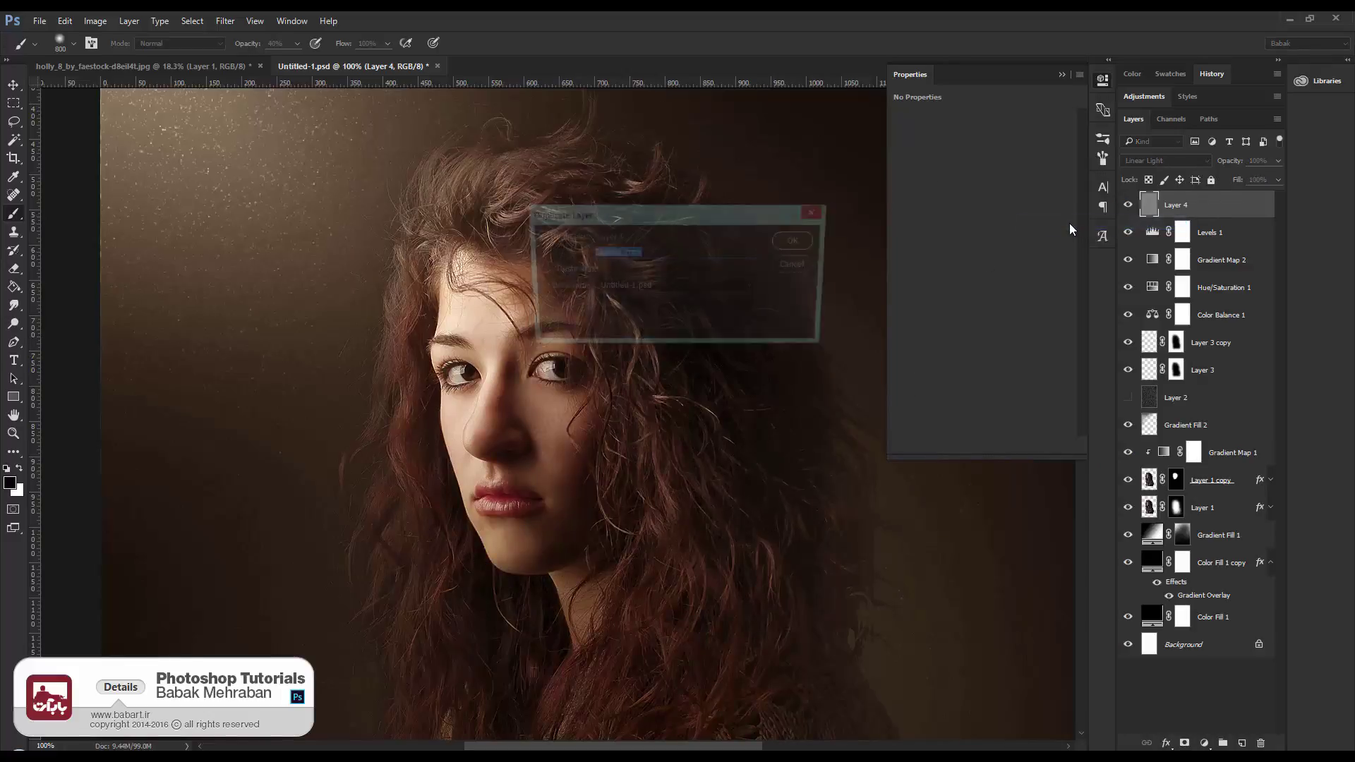
left_click(792, 242)
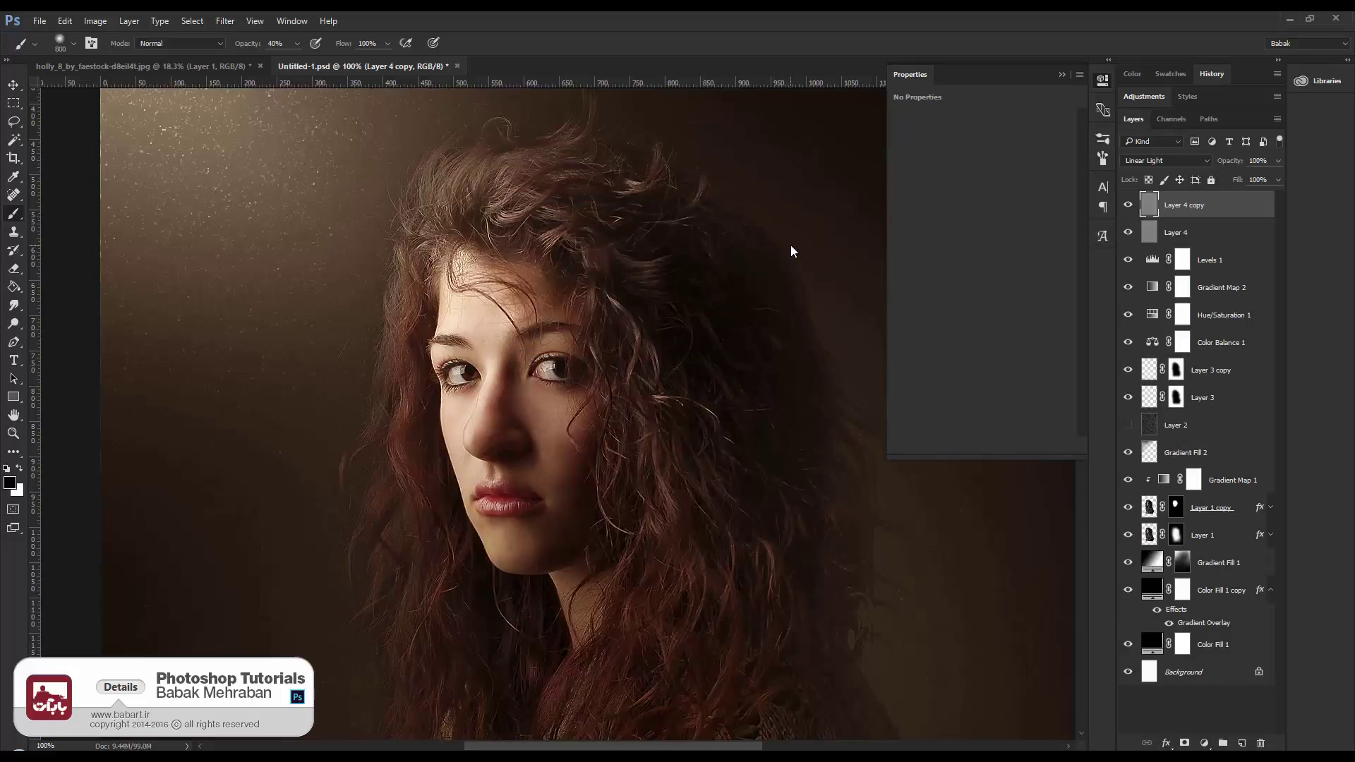
left_click(1129, 206)
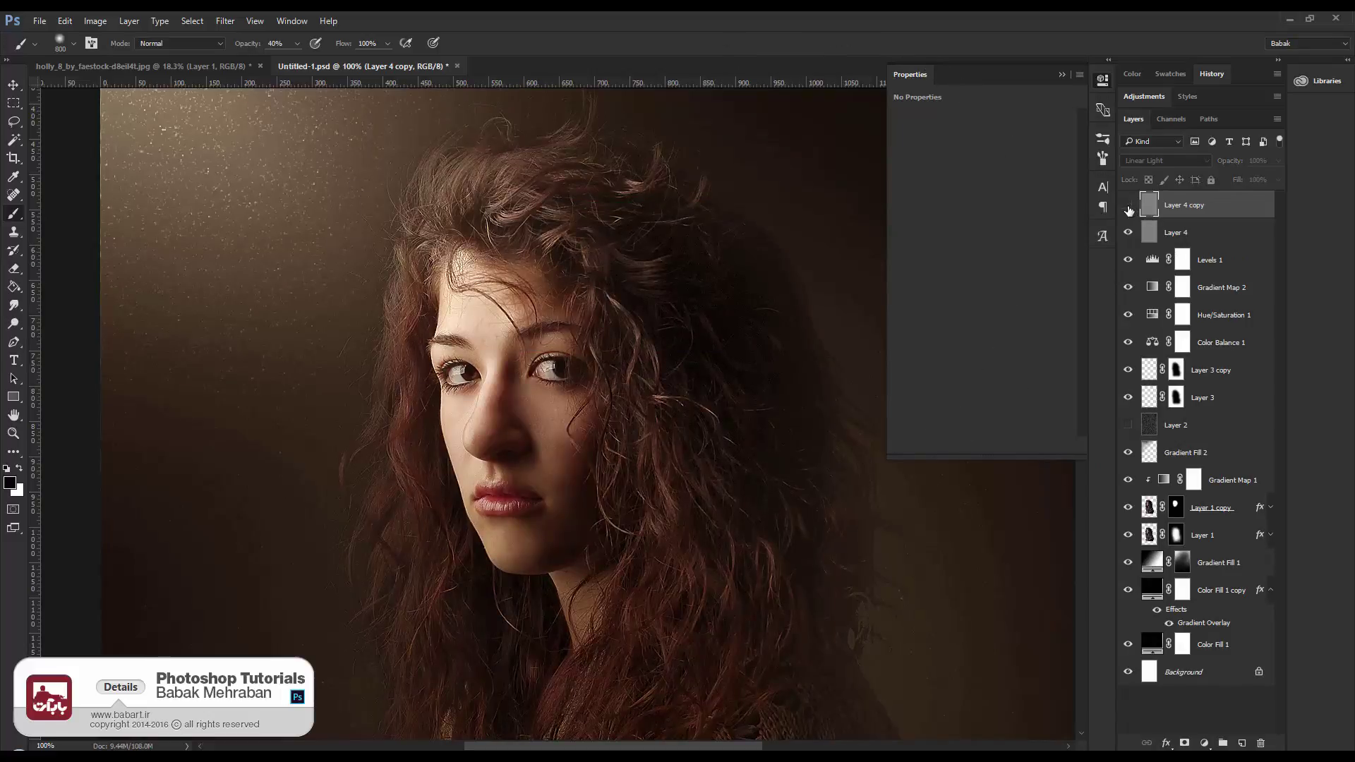
left_click(1128, 206)
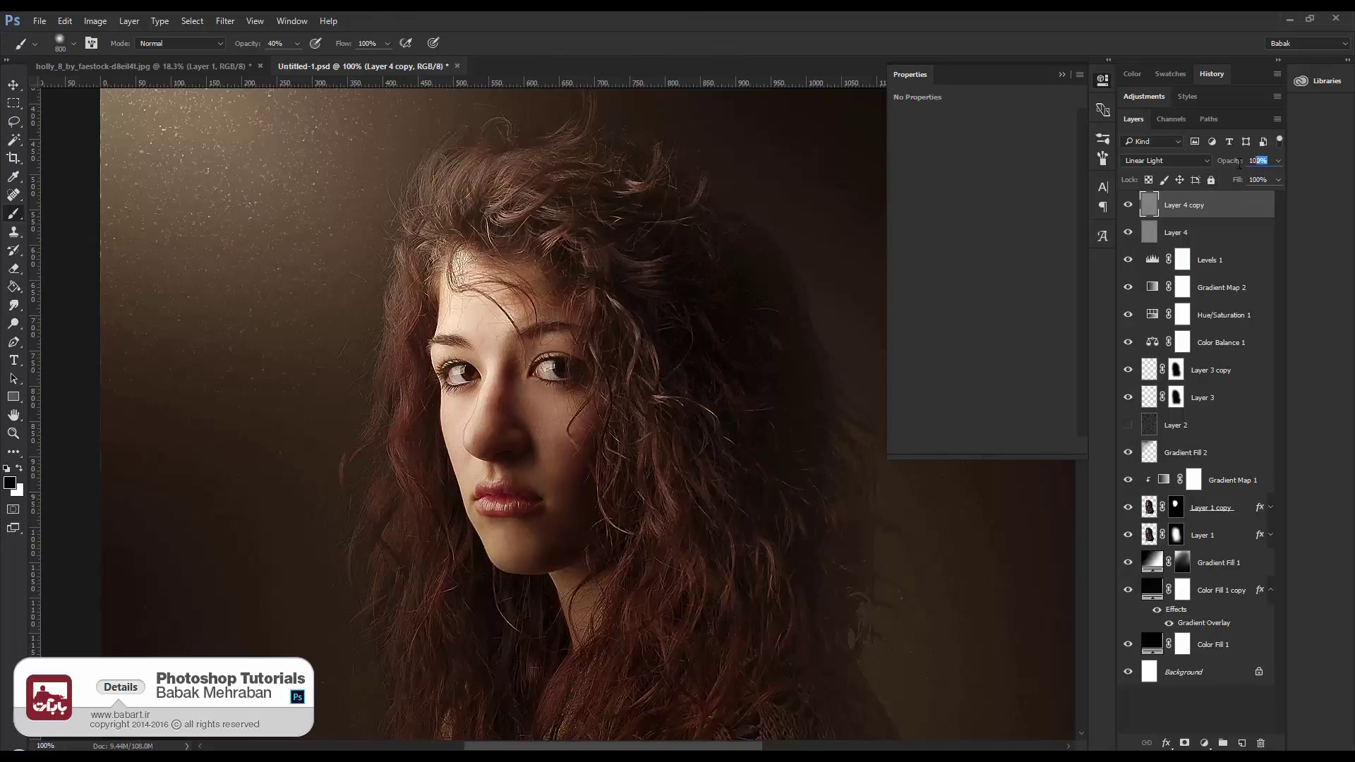
Set the duplicated High Pass layer's opacity to 50% and save the document
type("50")
key("Return")
key("ctrl+s")
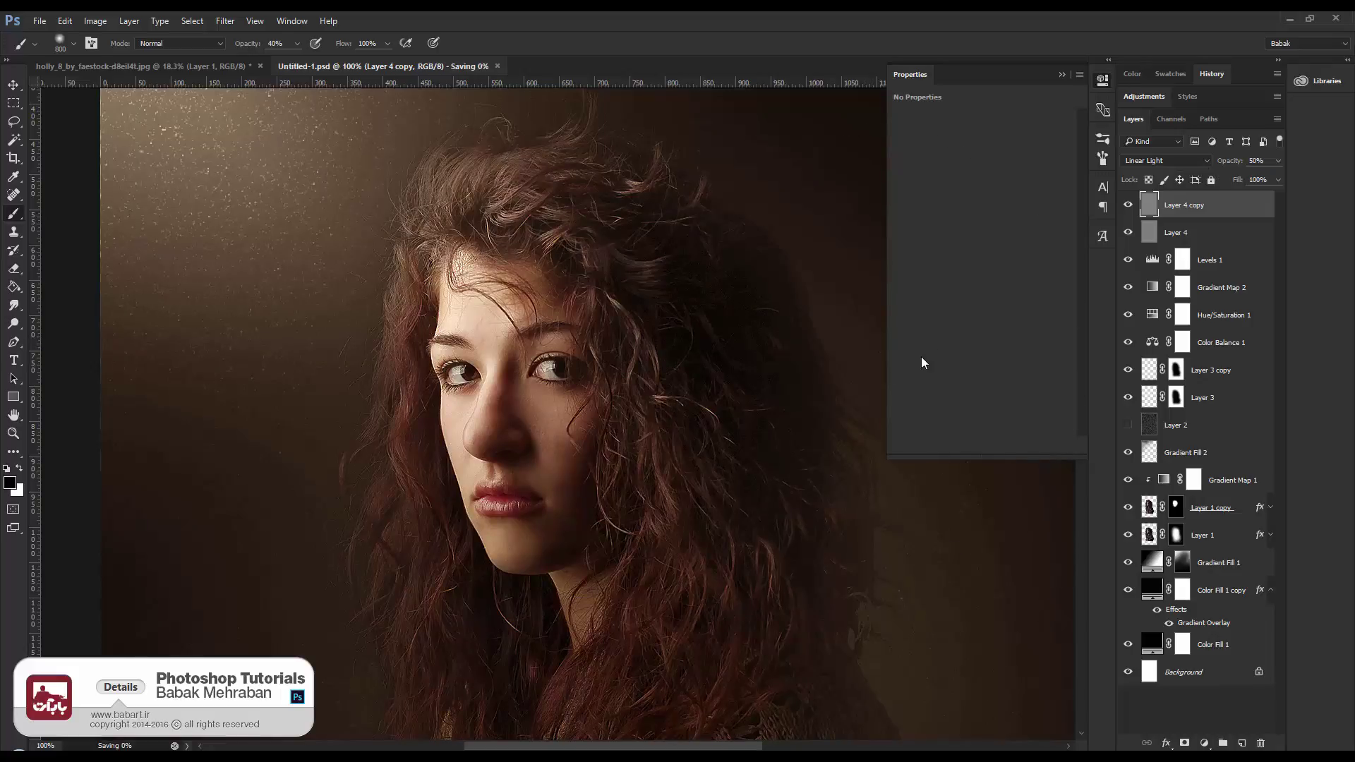
scroll(666, 426, "down", 5)
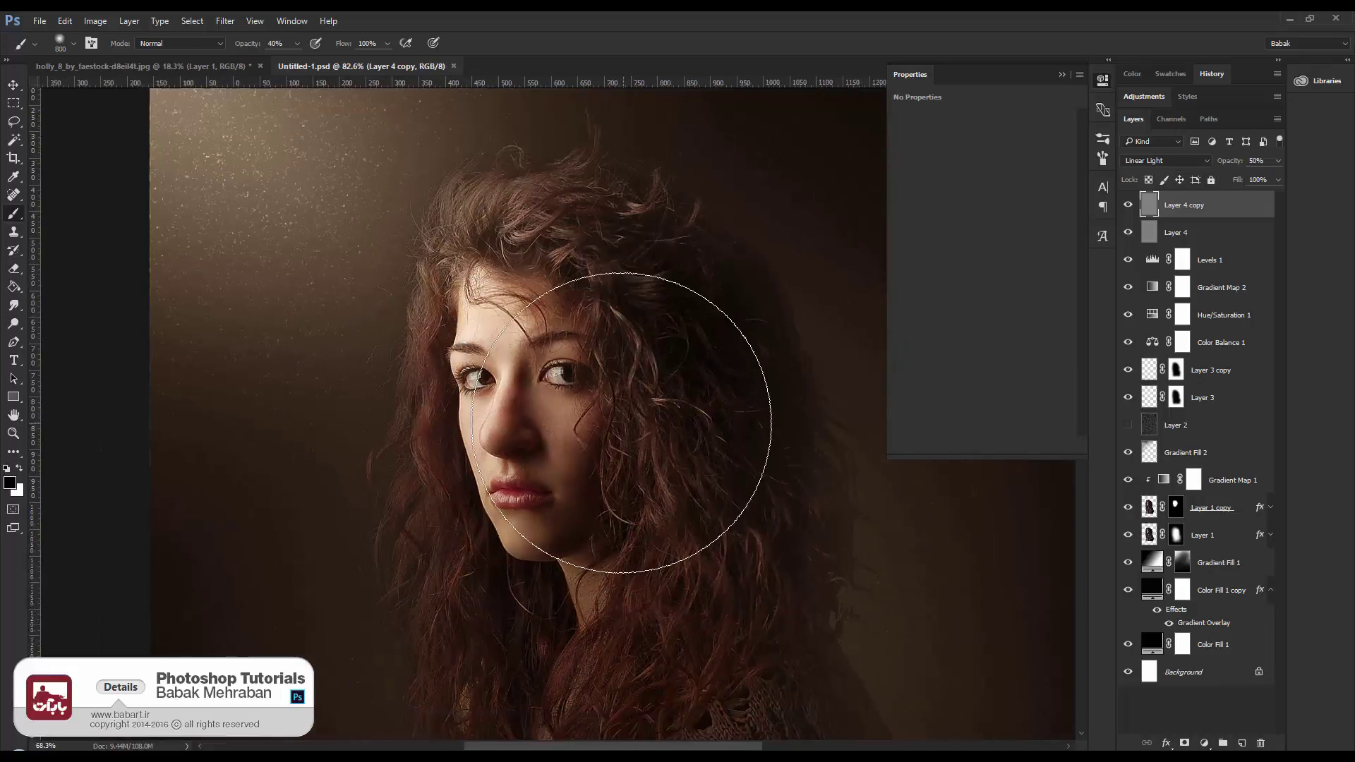
Crop the portrait tighter around the woman, trimming the dark margins on all sides, and save the document
scroll(671, 411, "down", 2)
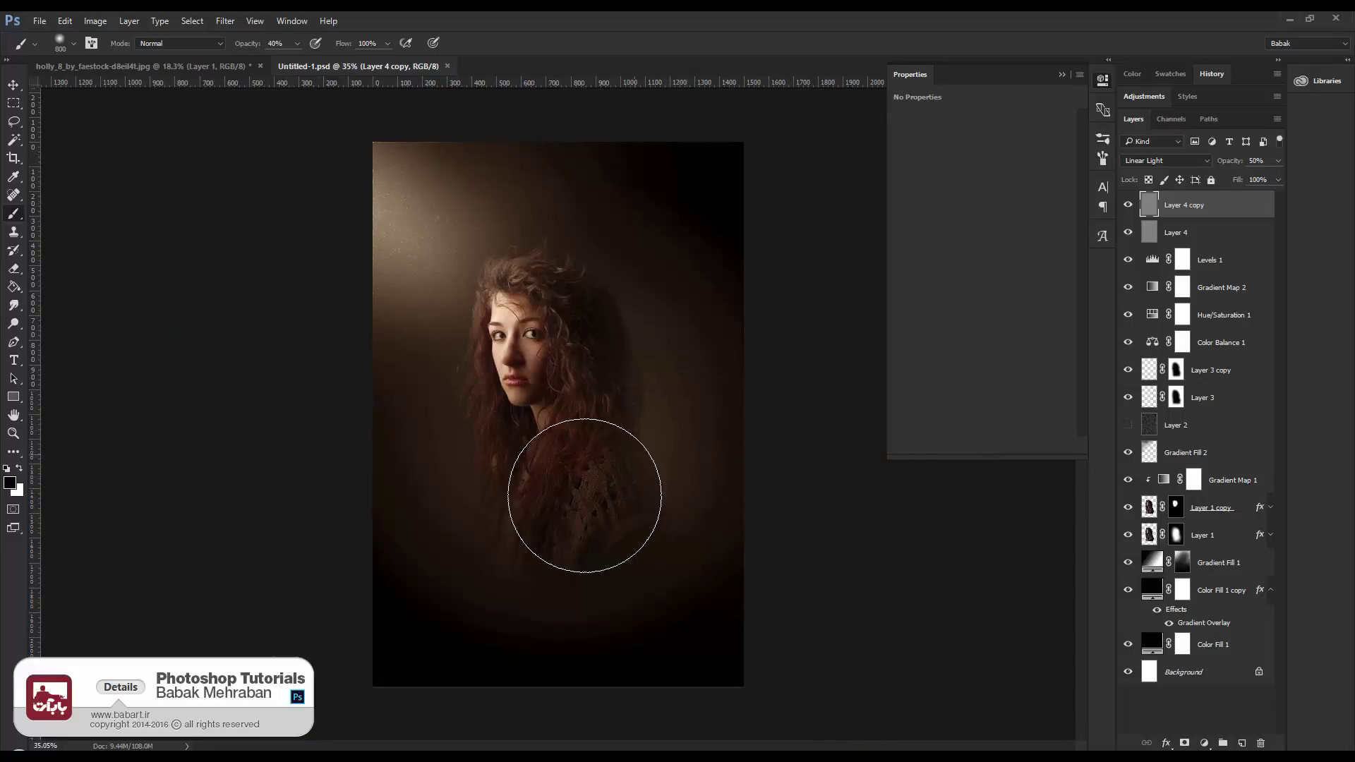
left_click(15, 156)
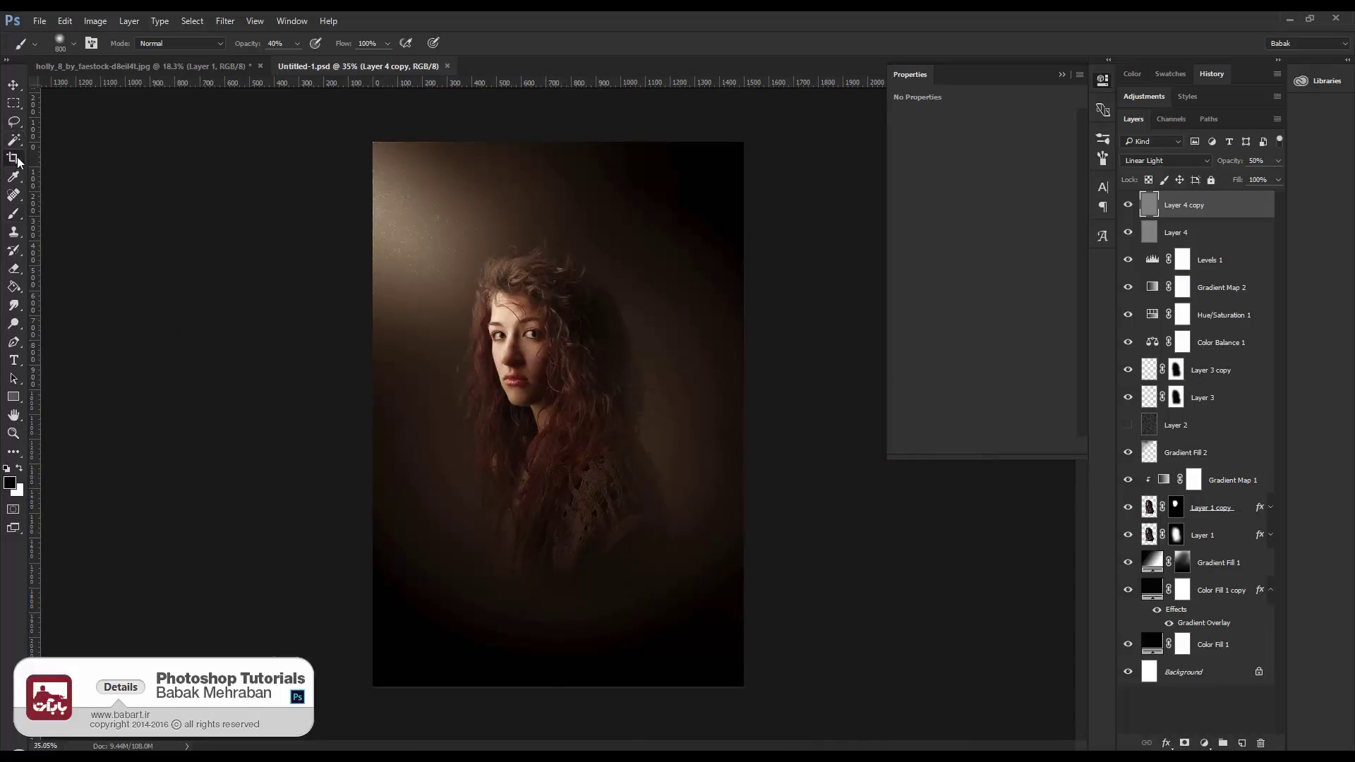
left_click_drag(377, 146, 402, 173)
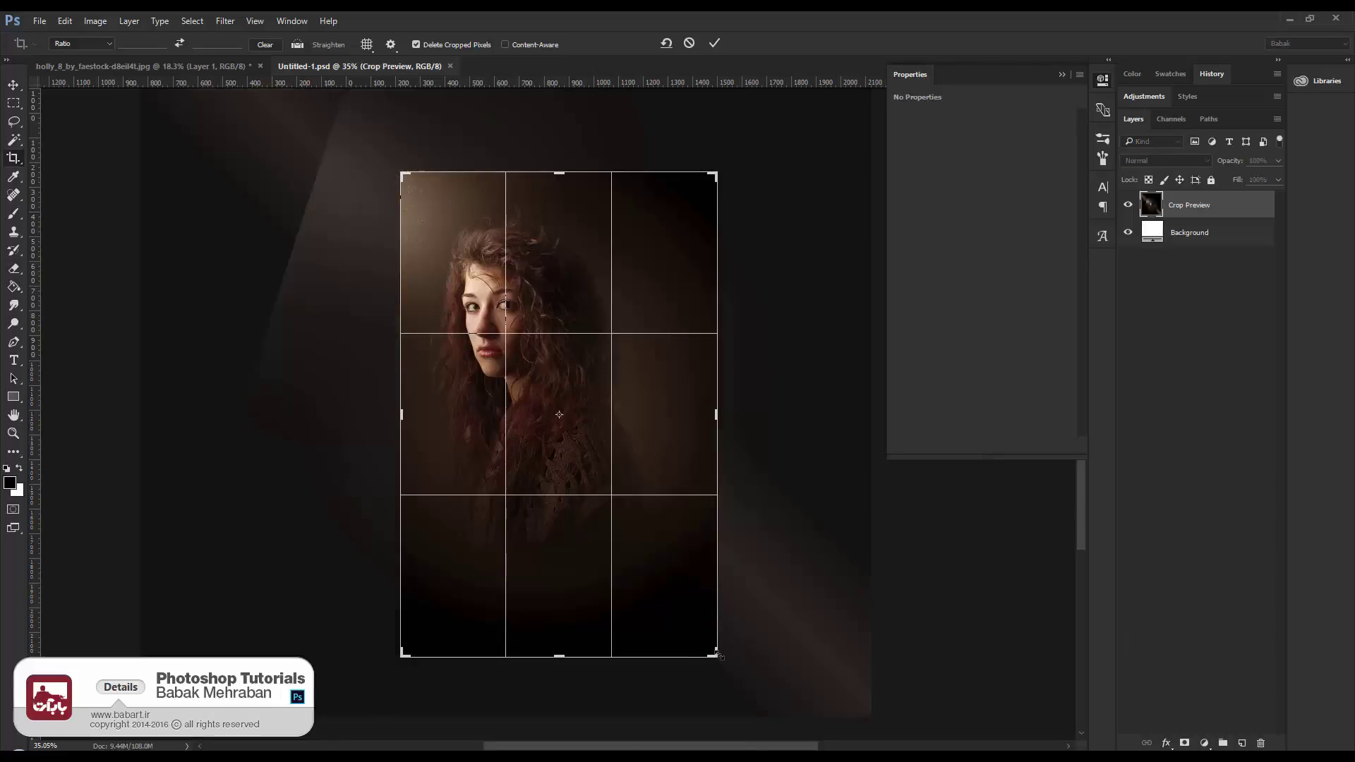
left_click_drag(719, 655, 700, 610)
key("Return")
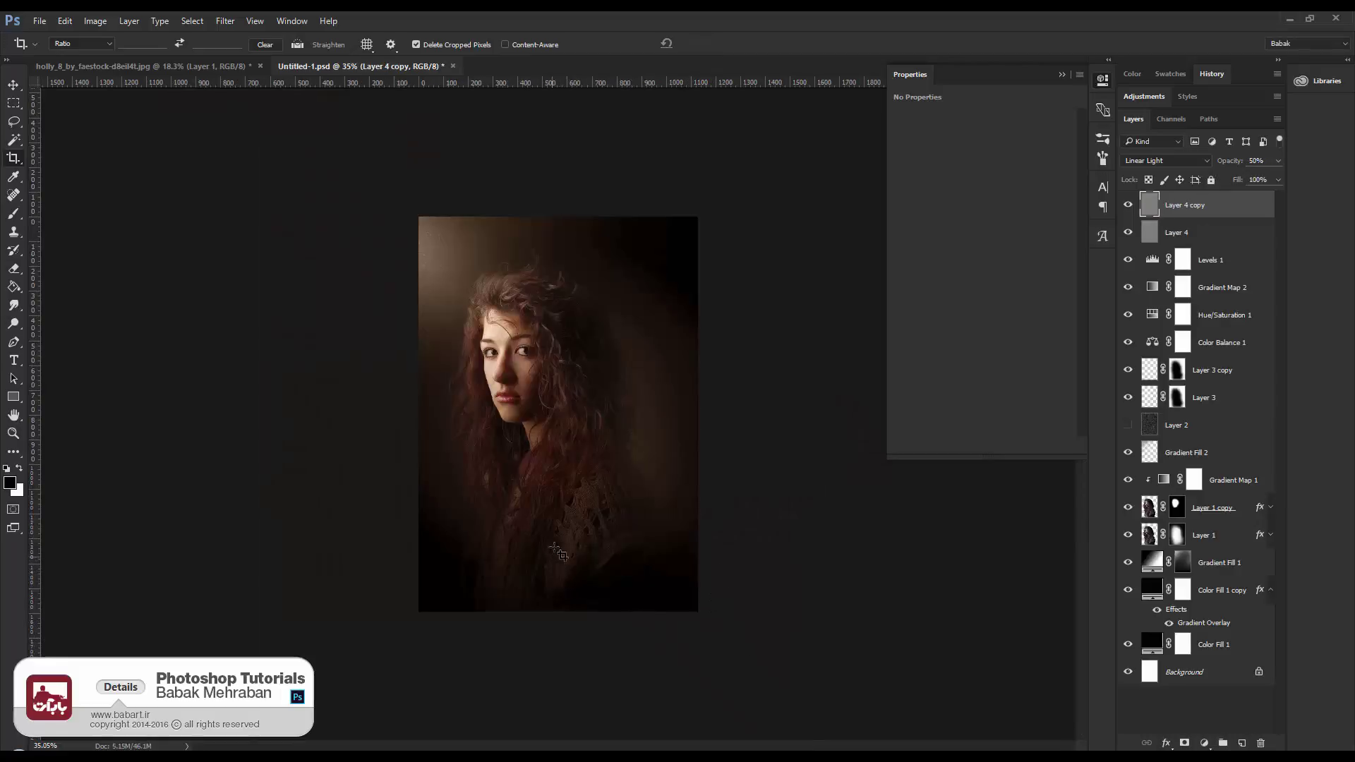
scroll(586, 564, "up", 2)
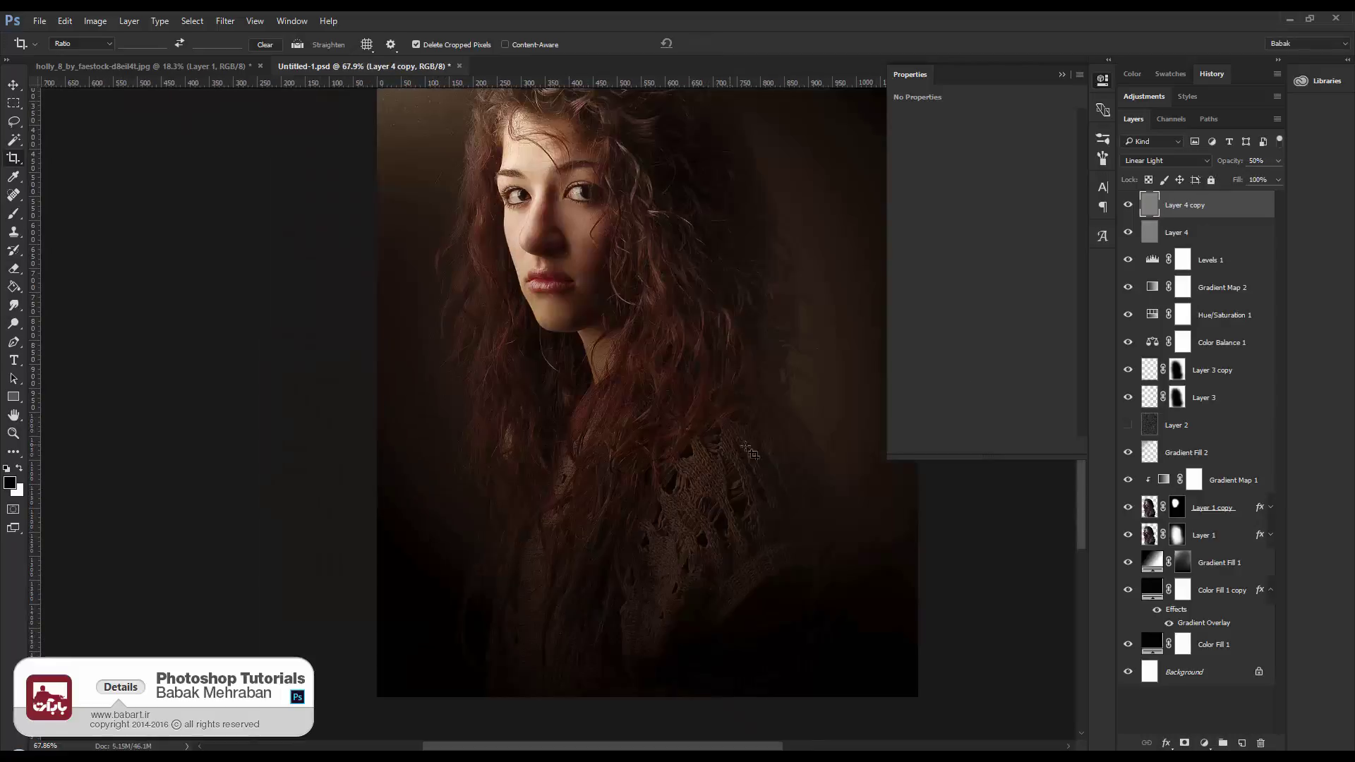
key("ctrl+s")
Stamp all visible layers into a new top layer and start the Camera Raw Filter on it
key("ctrl+alt+shift+e")
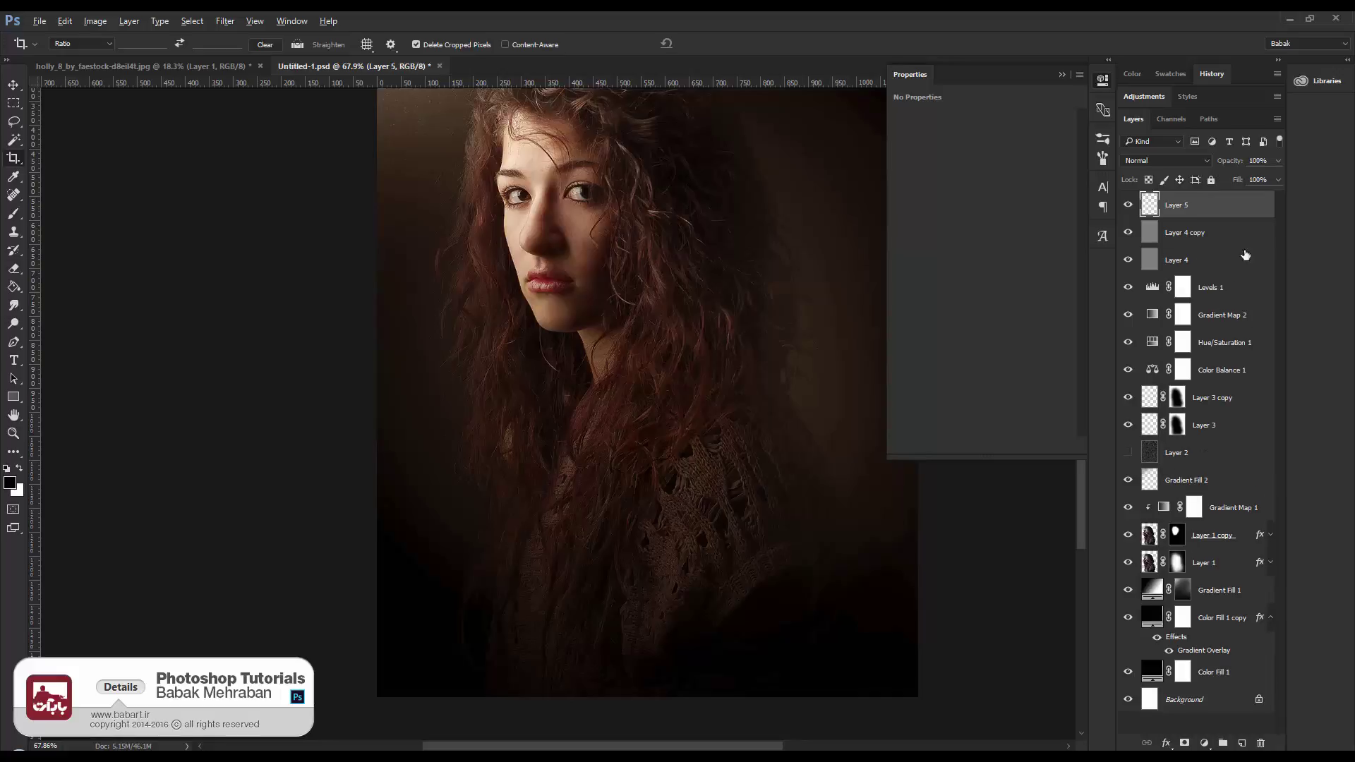
left_click(236, 21)
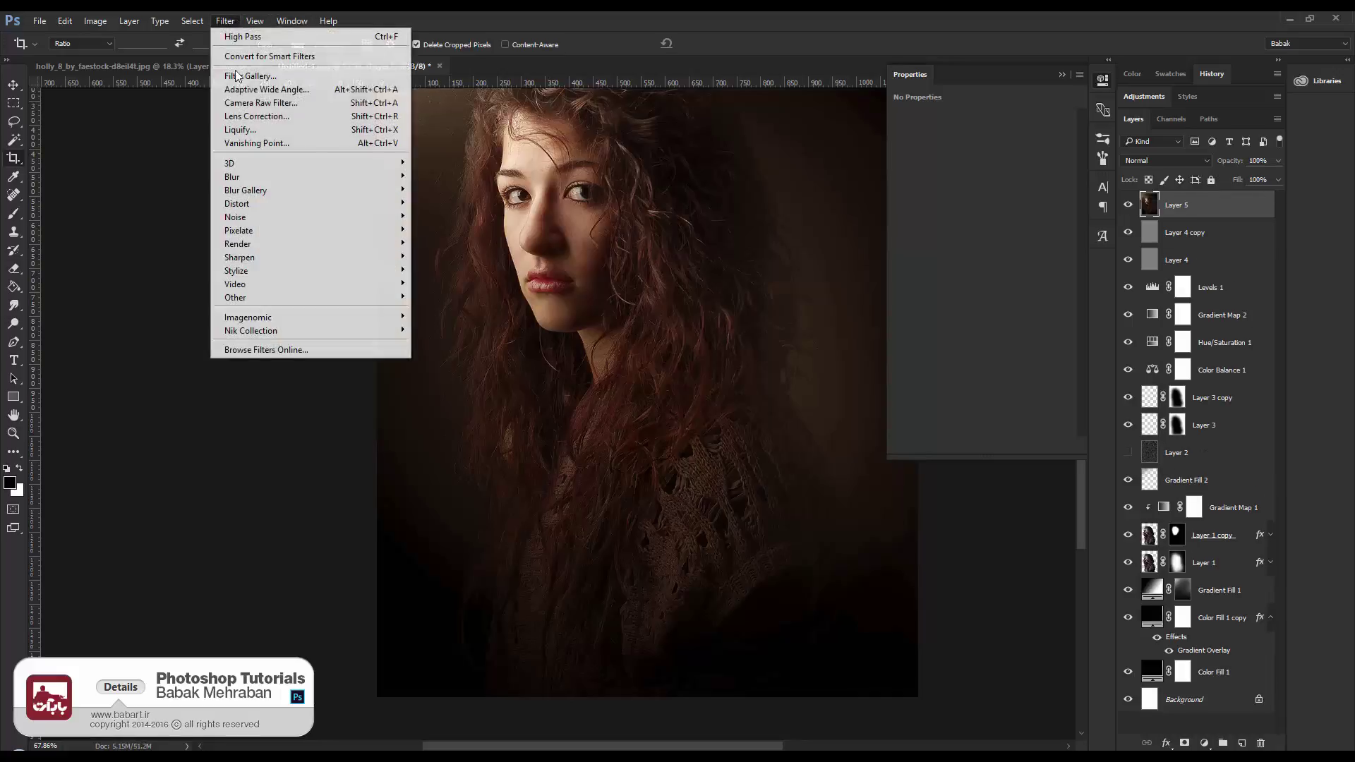
left_click(256, 106)
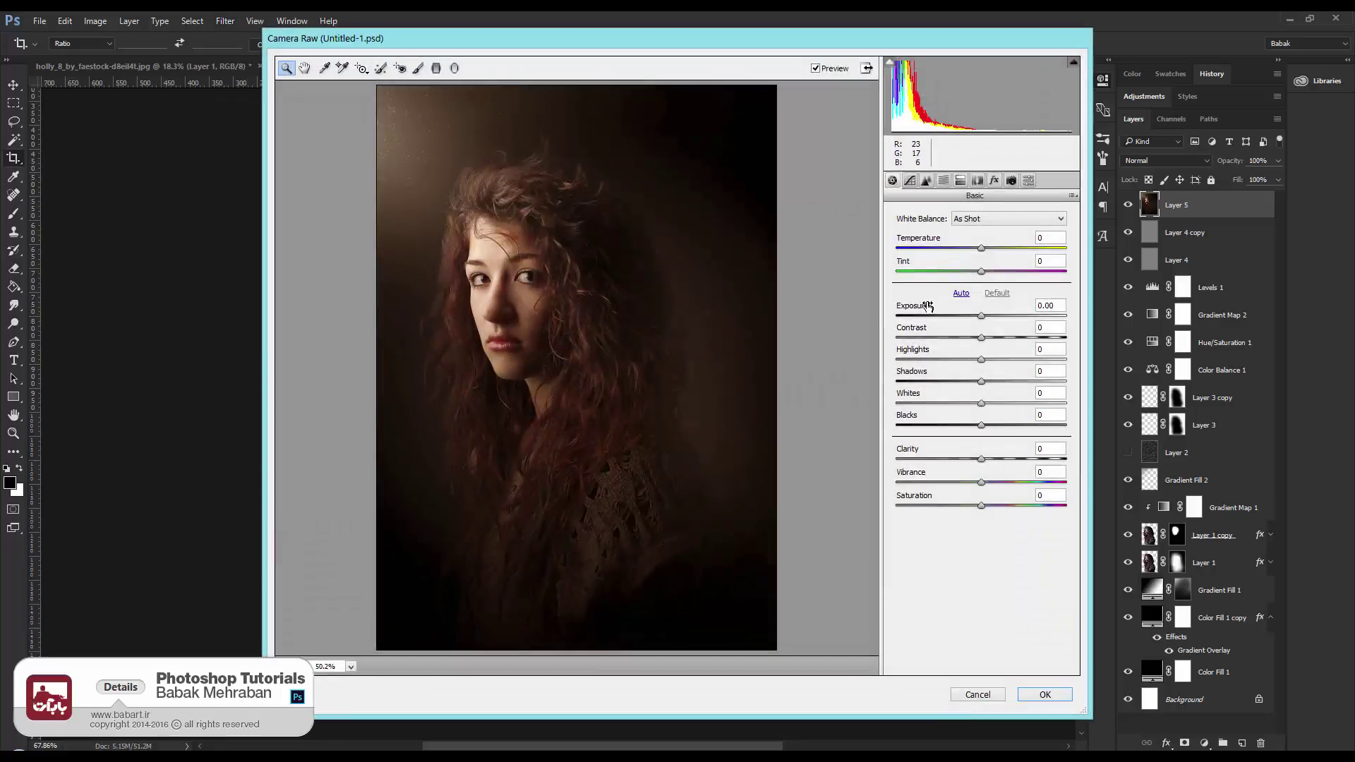
Set Temperature +13, Tint -24, Exposure -0.15, Contrast -25, Highlights +2, Shadows -43, Whites -8, Blacks -3, Vibrance +33 and Saturation +22 in Camera Raw
left_click_drag(985, 254, 981, 422)
left_click_drag(975, 485, 1001, 504)
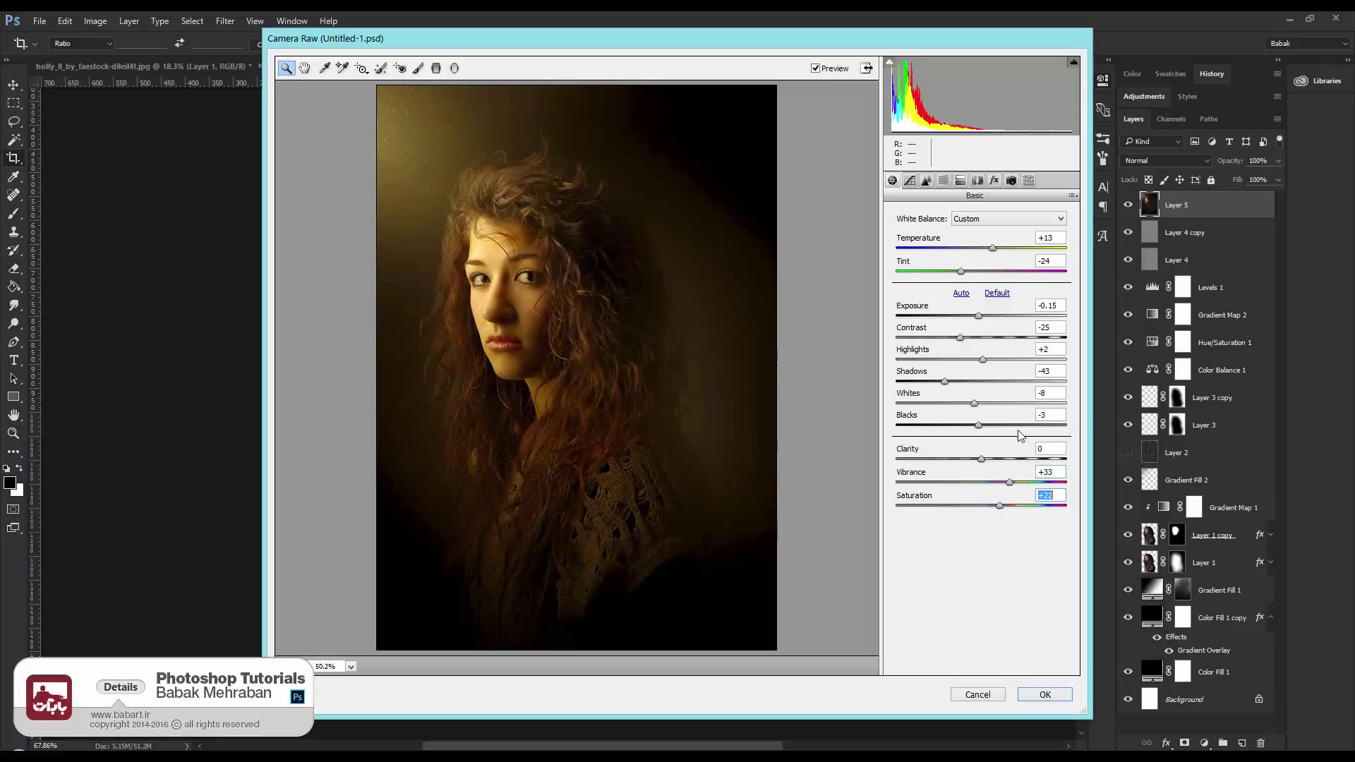
Shape the RGB point tone curve by lifting its black point to output 17 and mapping input 170 to output 185
left_click(910, 181)
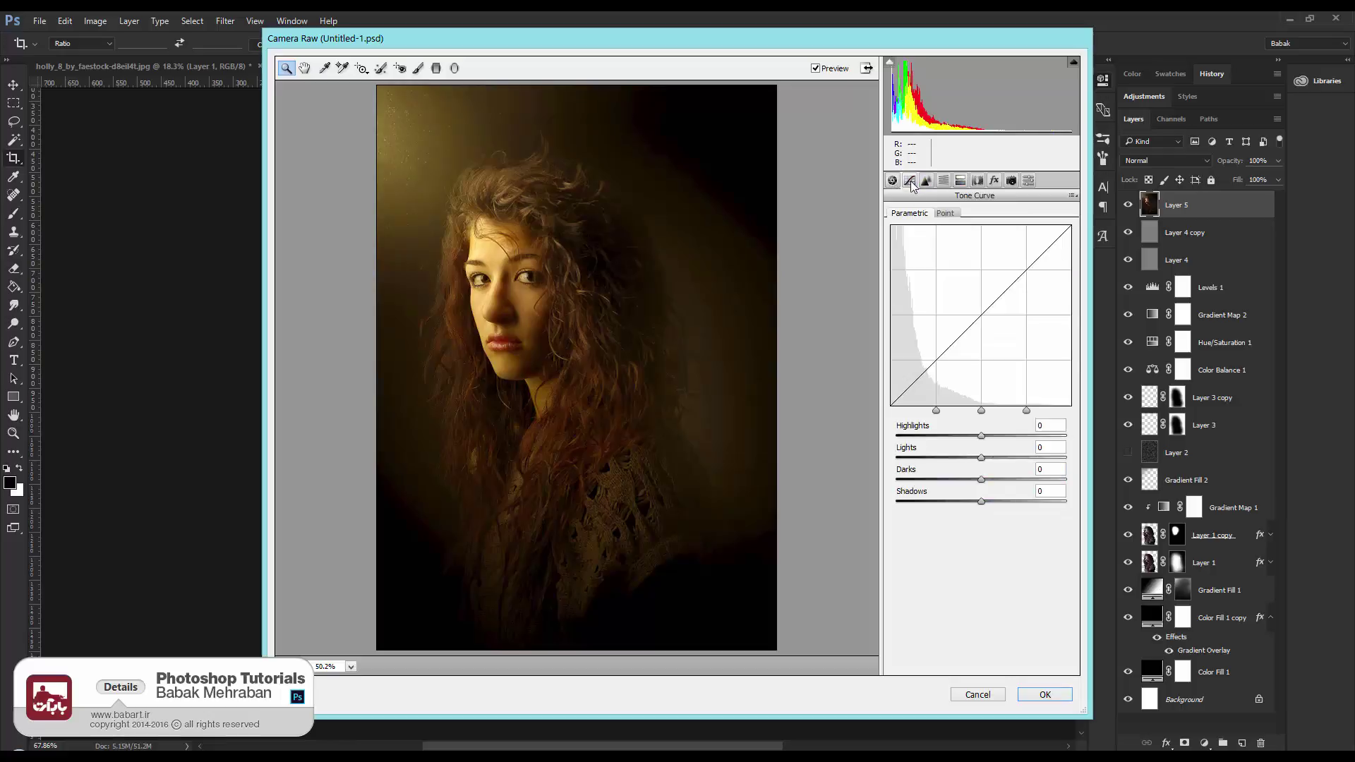
left_click(946, 214)
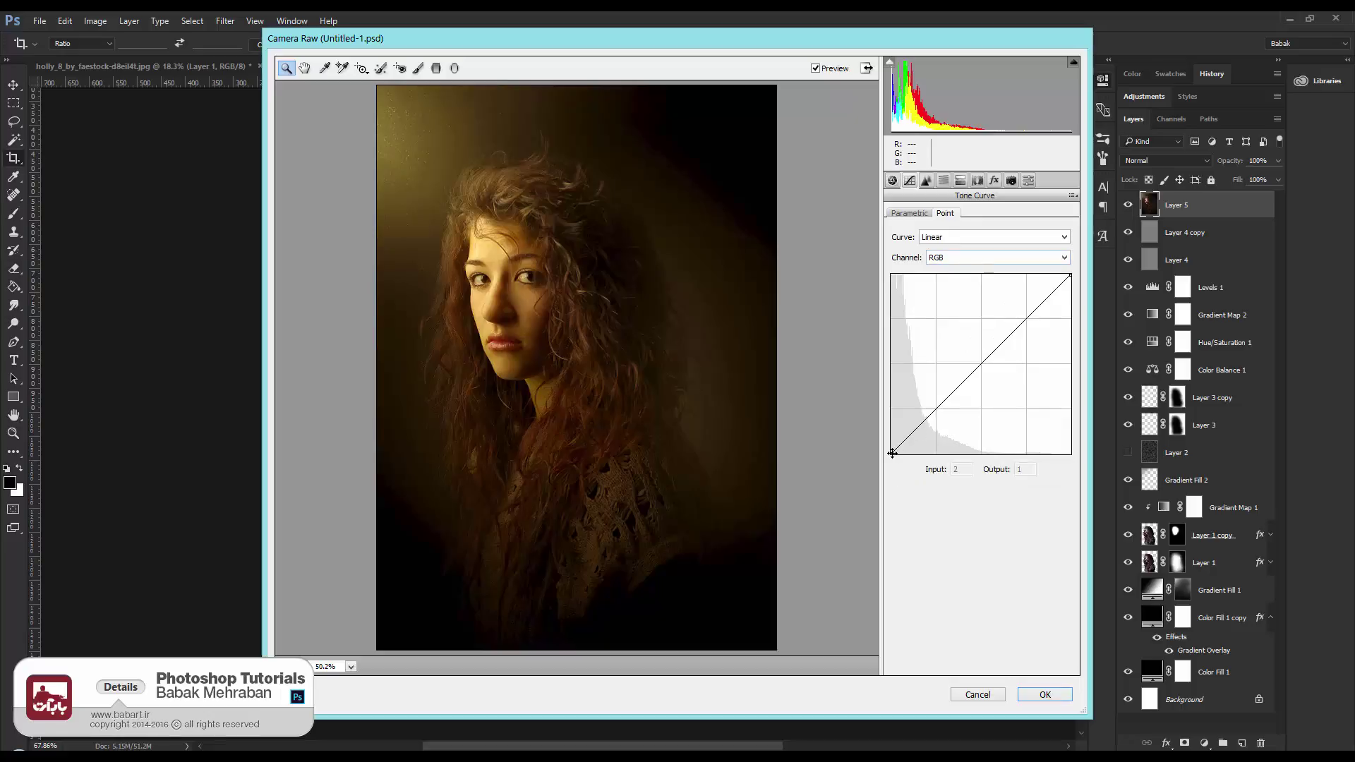
left_click_drag(892, 453, 892, 443)
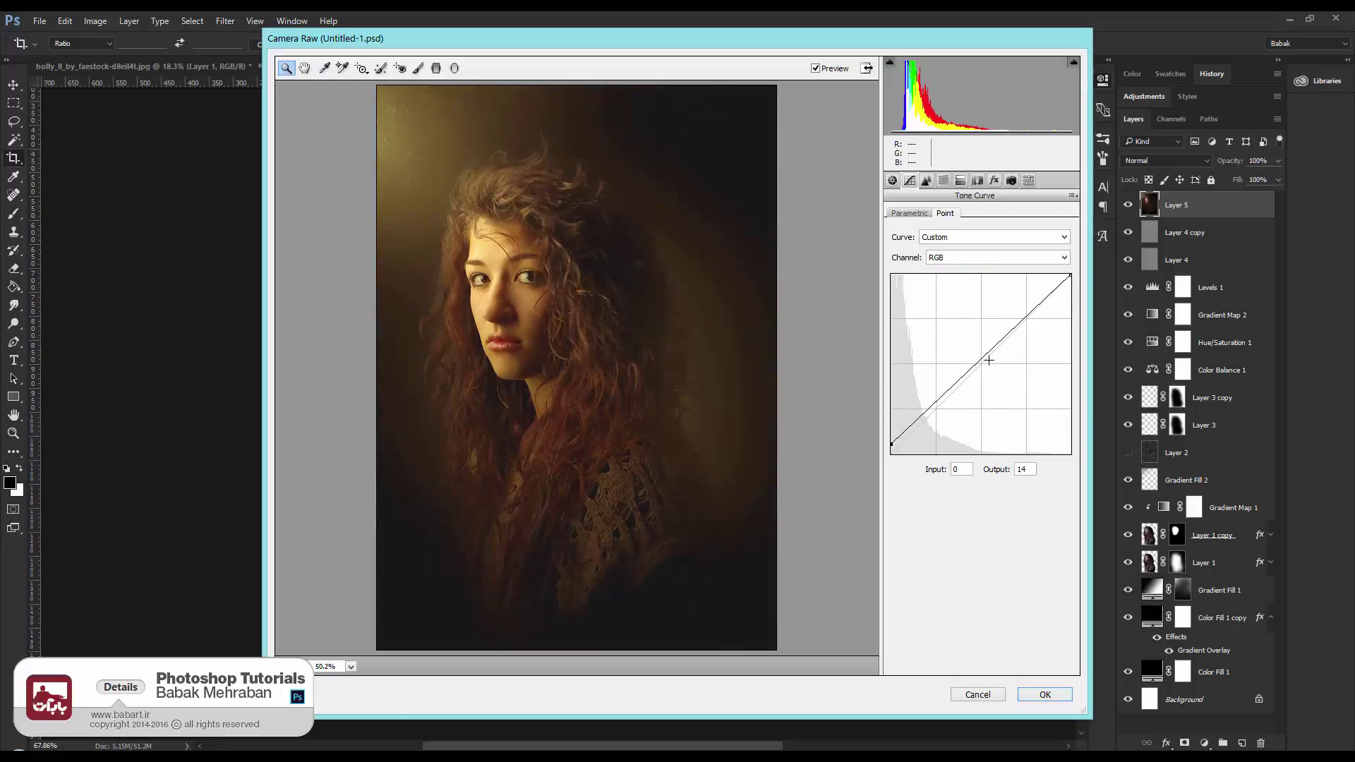
left_click_drag(989, 361, 1012, 323)
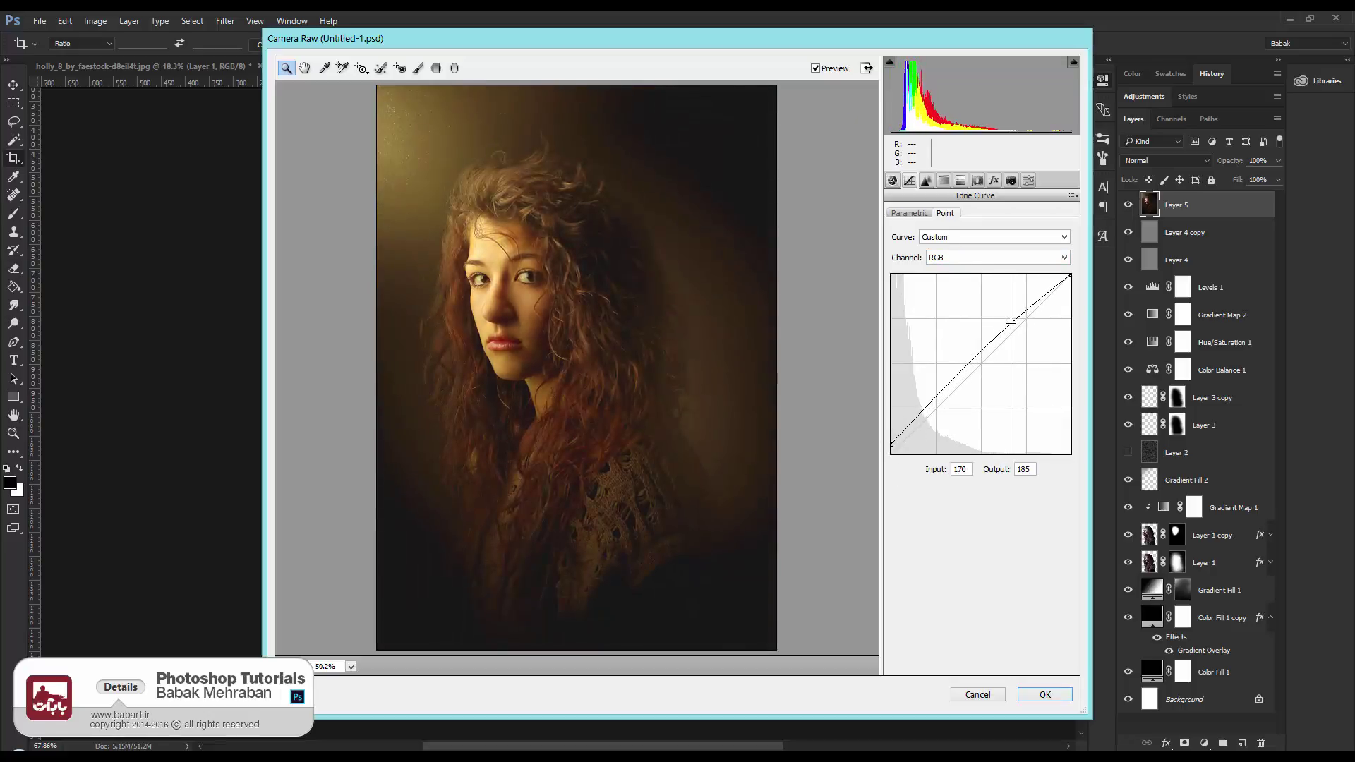
left_click_drag(892, 443, 891, 443)
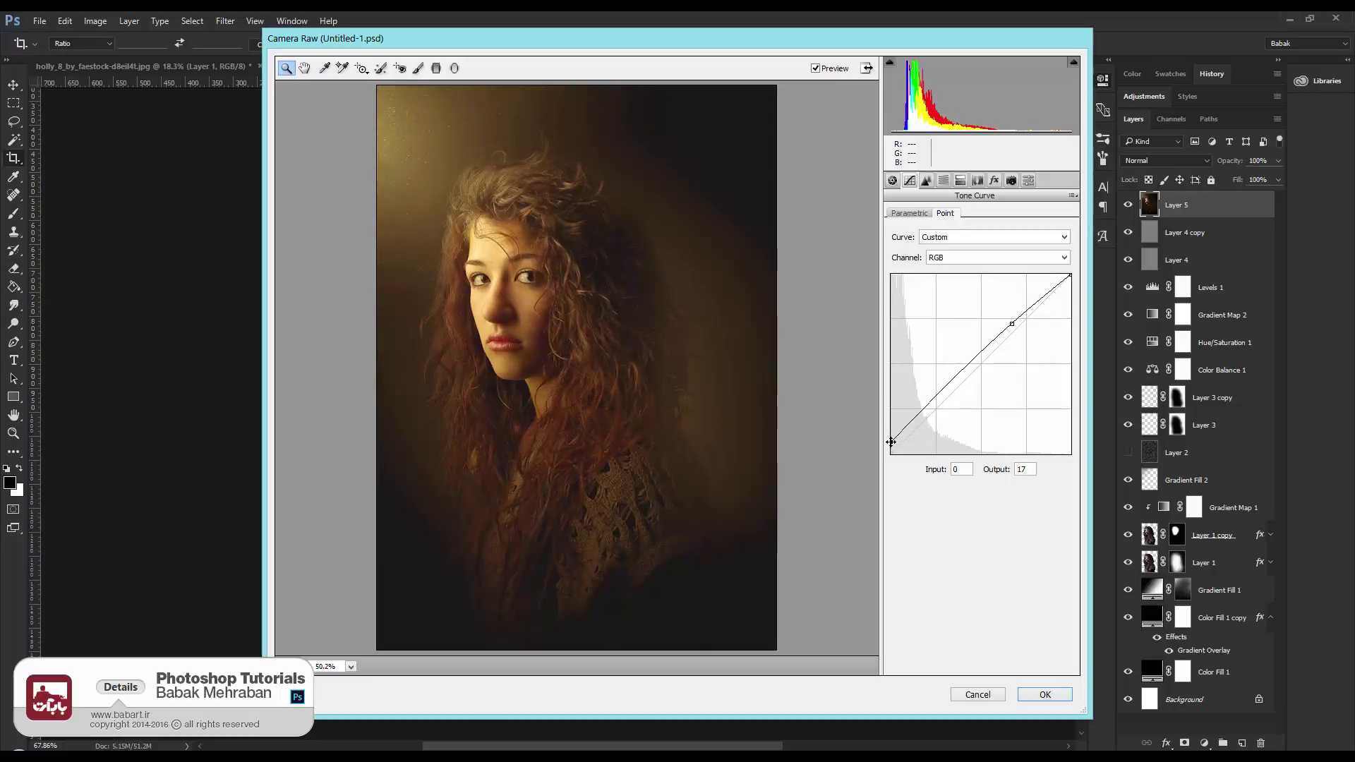
Lift the black point of the Blue channel's point curve to output 5
left_click(999, 259)
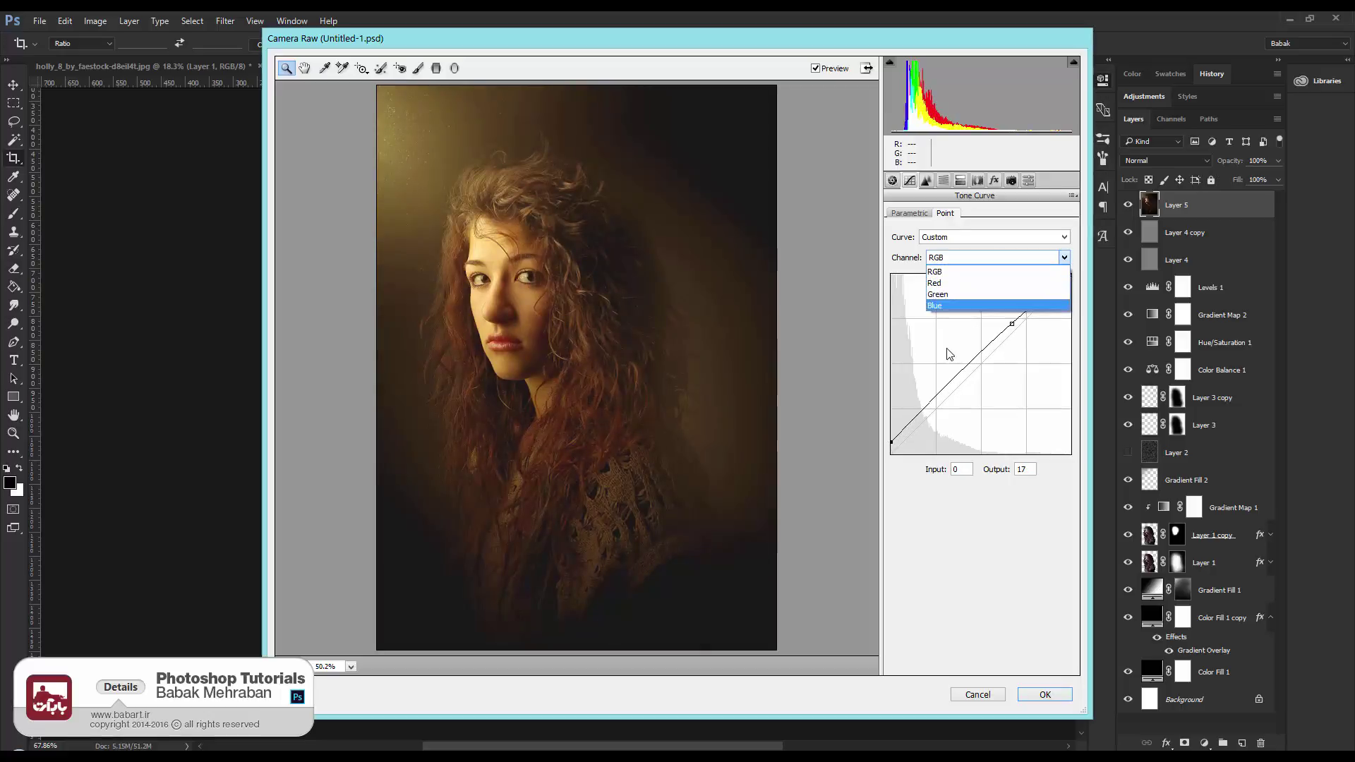
left_click(936, 306)
left_click_drag(891, 453, 889, 451)
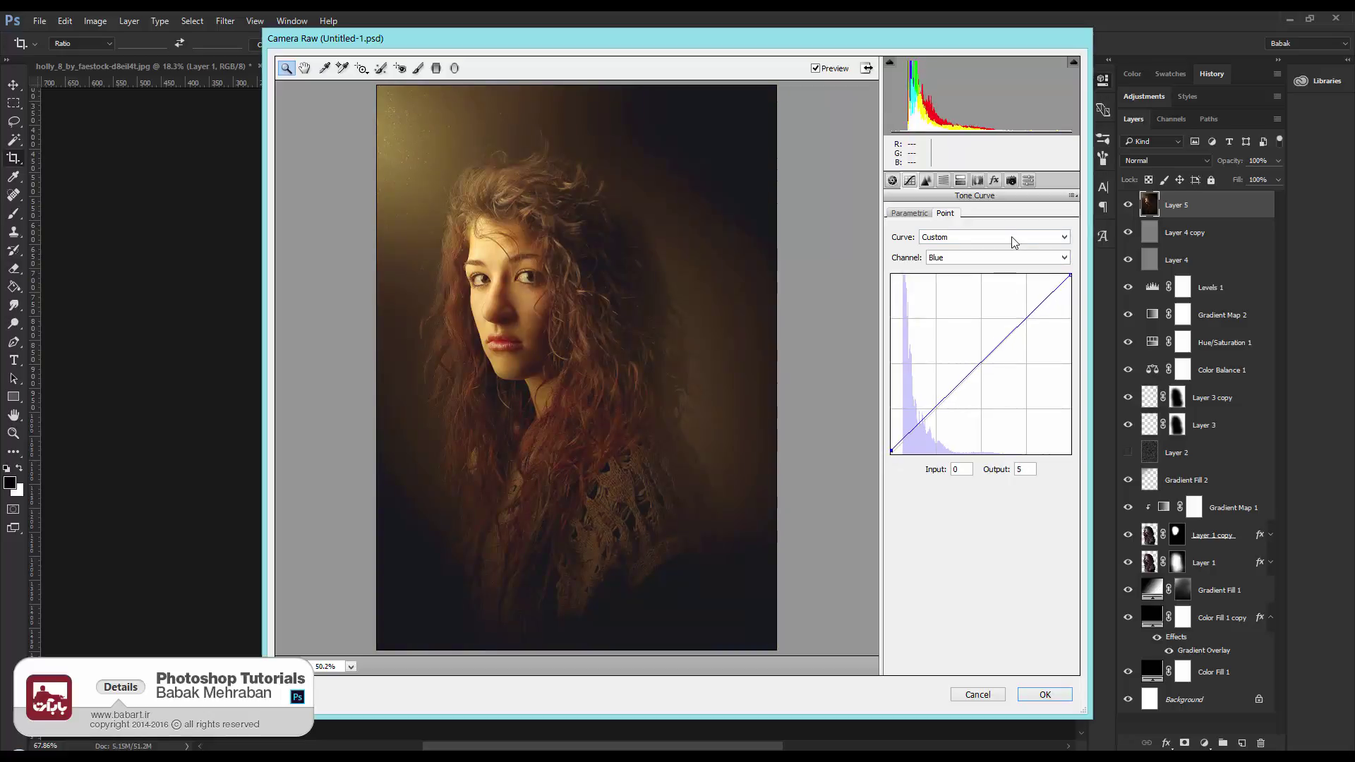
Shift the HSL hues to Reds -8, Oranges -27, Yellows +11 and Greens -1
left_click(926, 180)
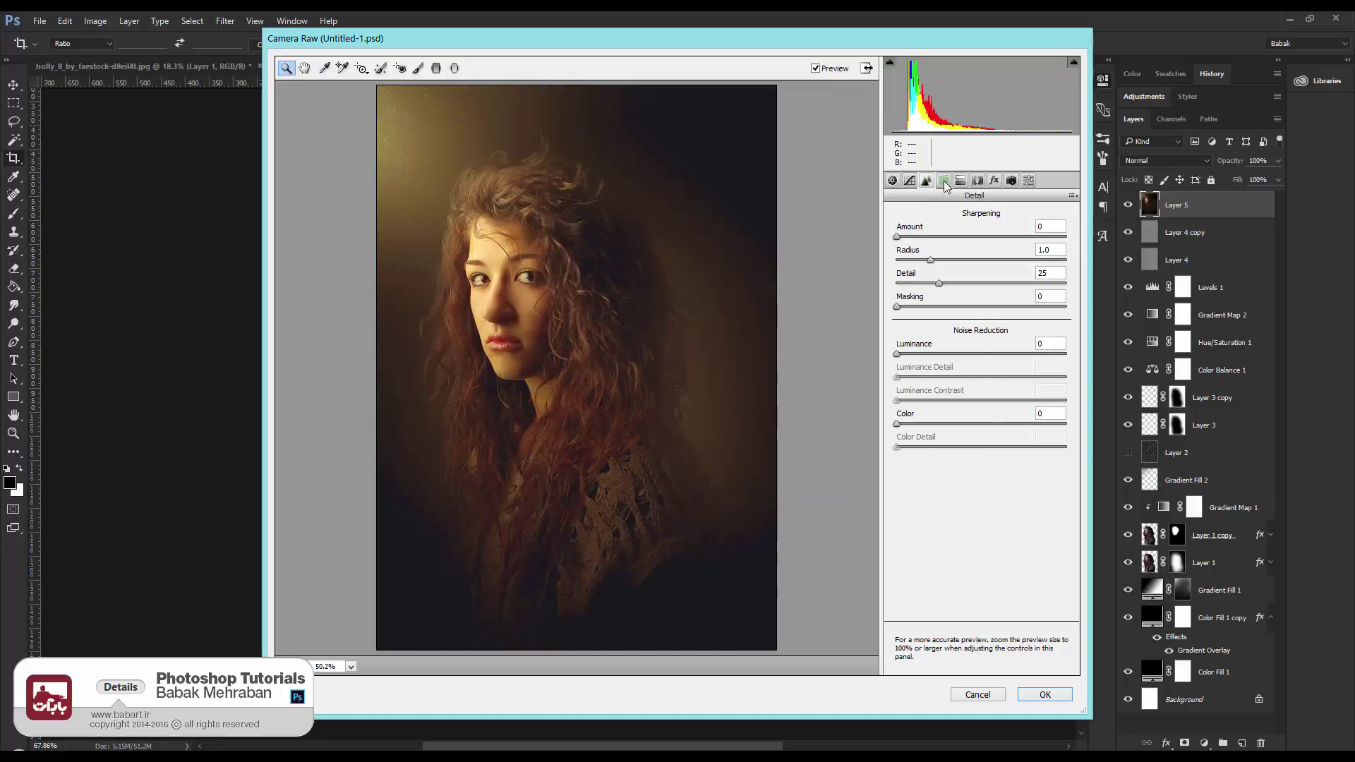
left_click(943, 180)
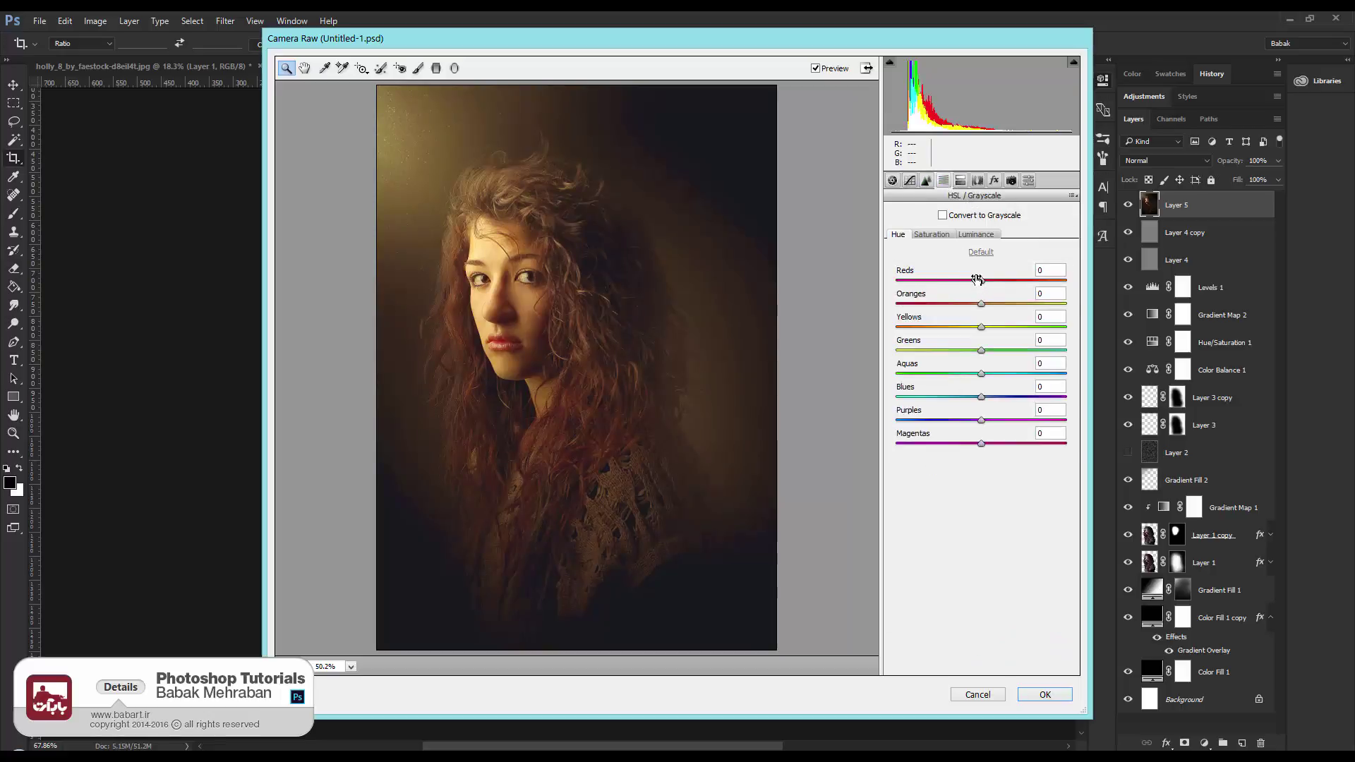
left_click_drag(980, 281, 995, 331)
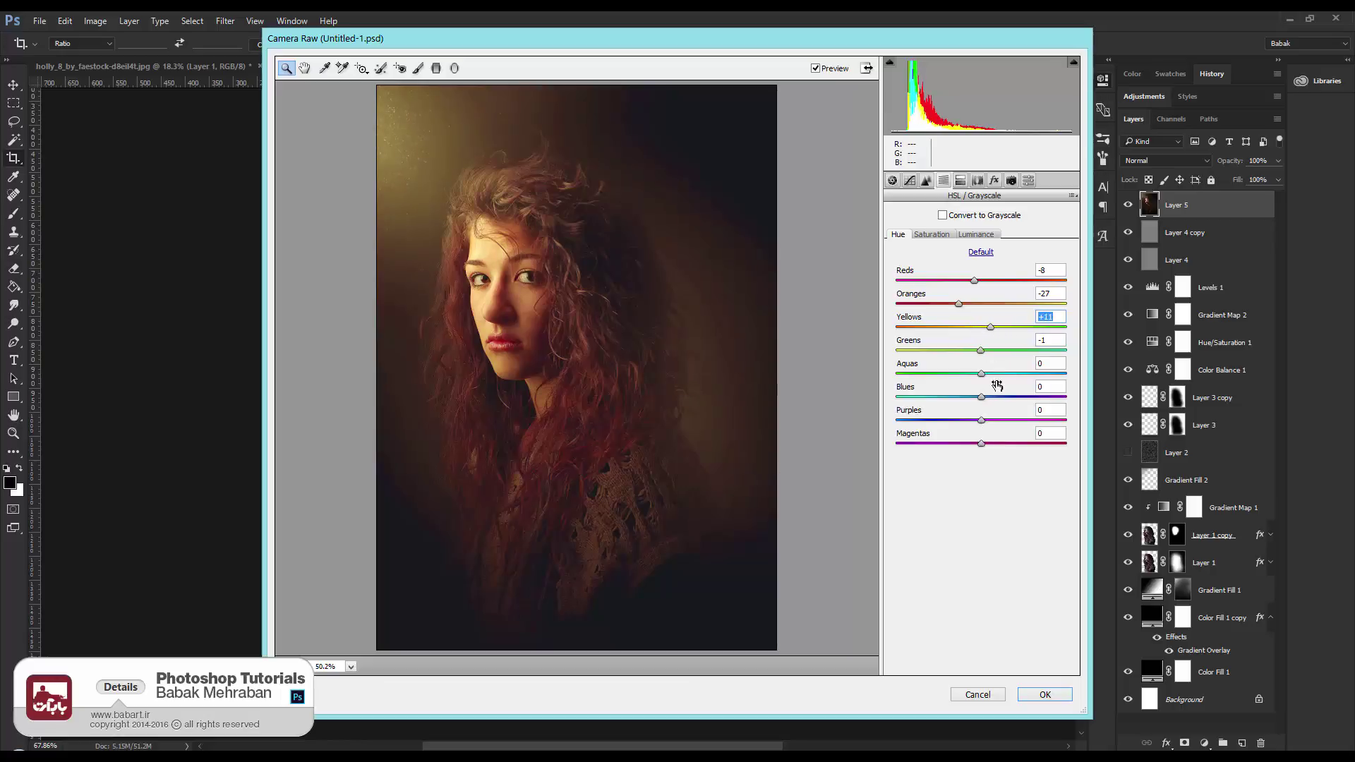
Adjust the HSL saturation of the reds and oranges to refine the hair and skin colors
left_click(932, 235)
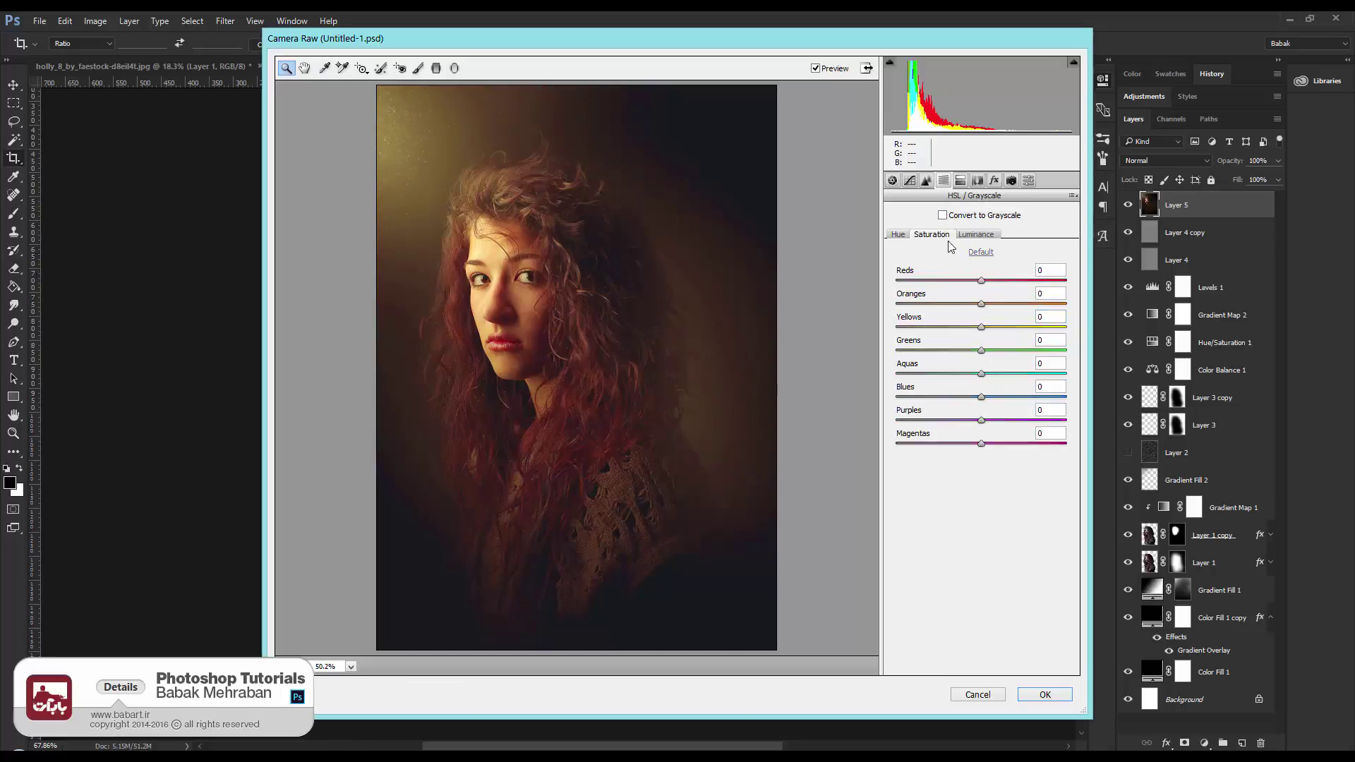
left_click_drag(980, 281, 1064, 295)
left_click_drag(981, 303, 1027, 352)
Set the HSL luminance of Oranges to +6 and Reds to -15
left_click(980, 240)
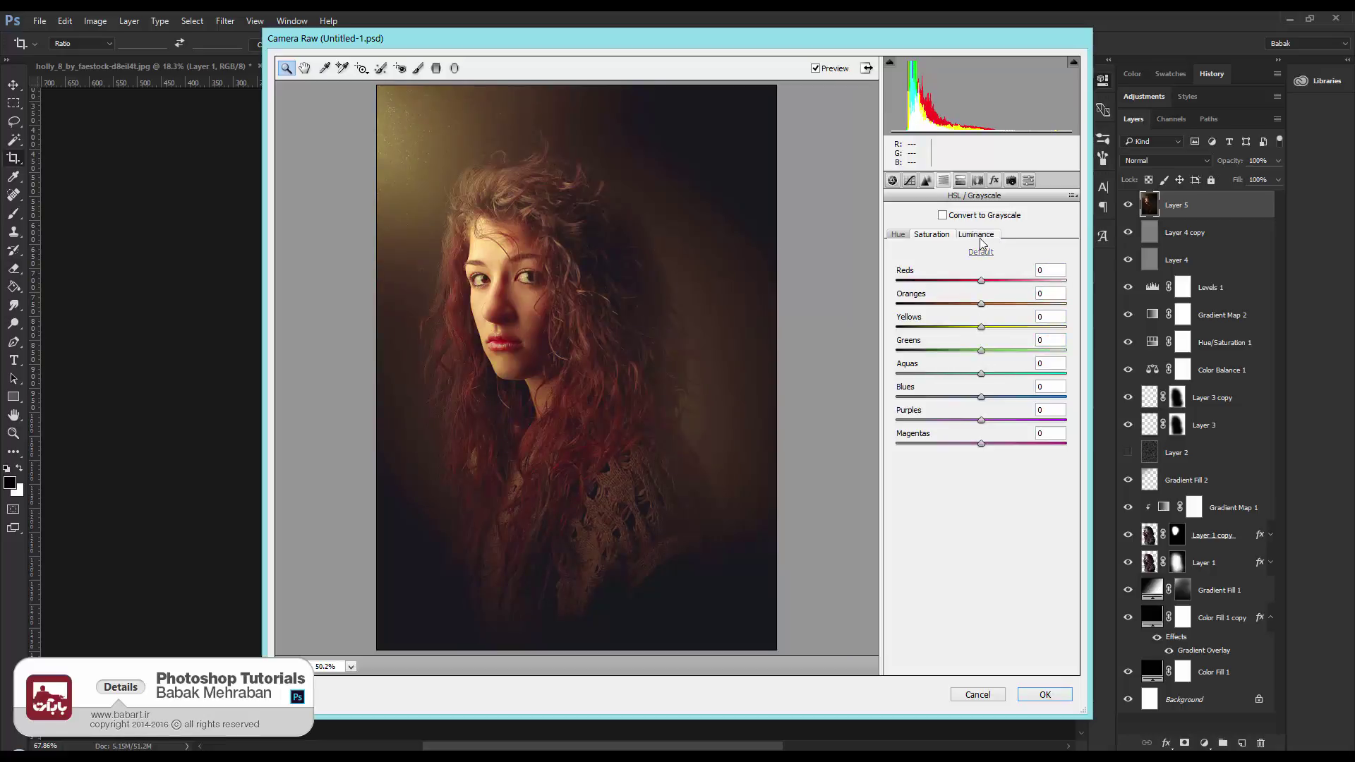
mouse_move(981, 304)
left_mouse_down()
mouse_move(935, 305)
mouse_move(973, 310)
left_mouse_up()
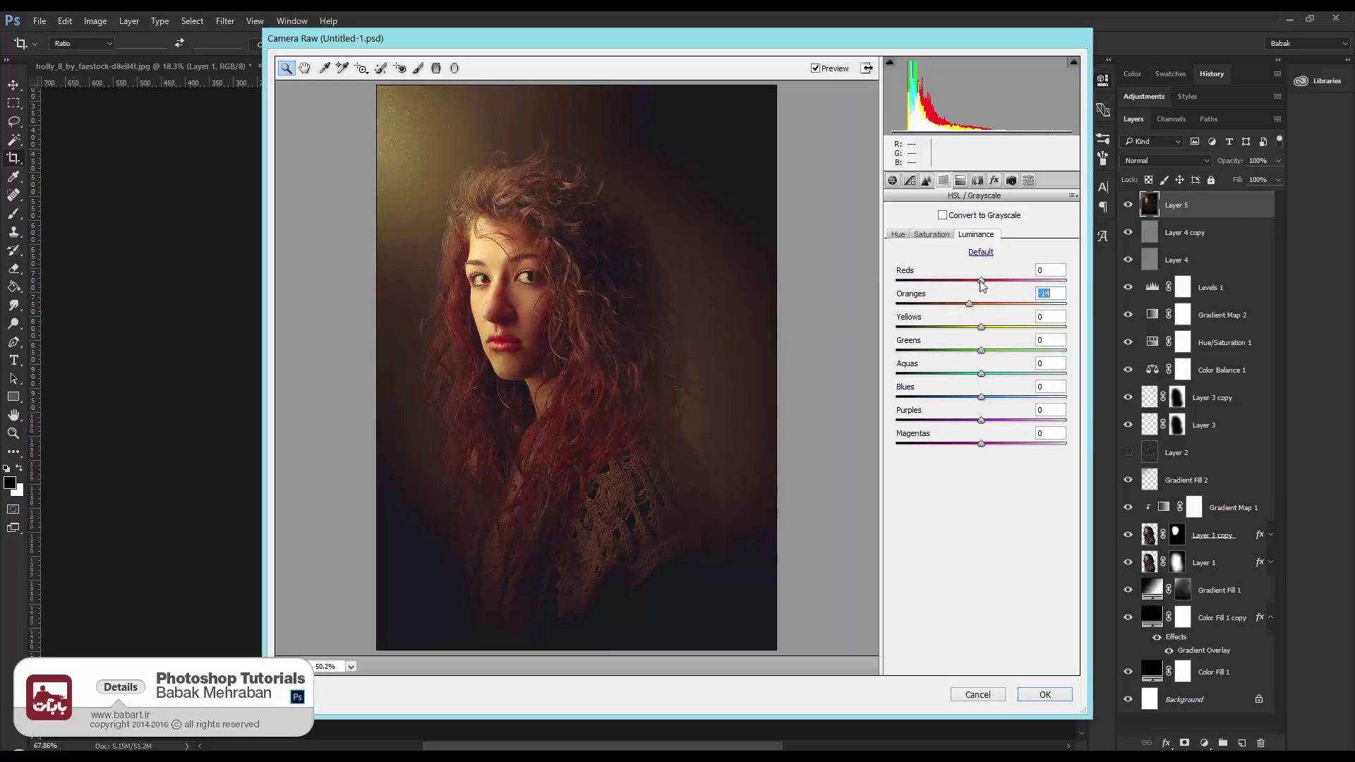
mouse_move(982, 284)
left_mouse_down()
mouse_move(957, 284)
mouse_move(985, 308)
mouse_move(956, 284)
mouse_move(971, 287)
left_mouse_up()
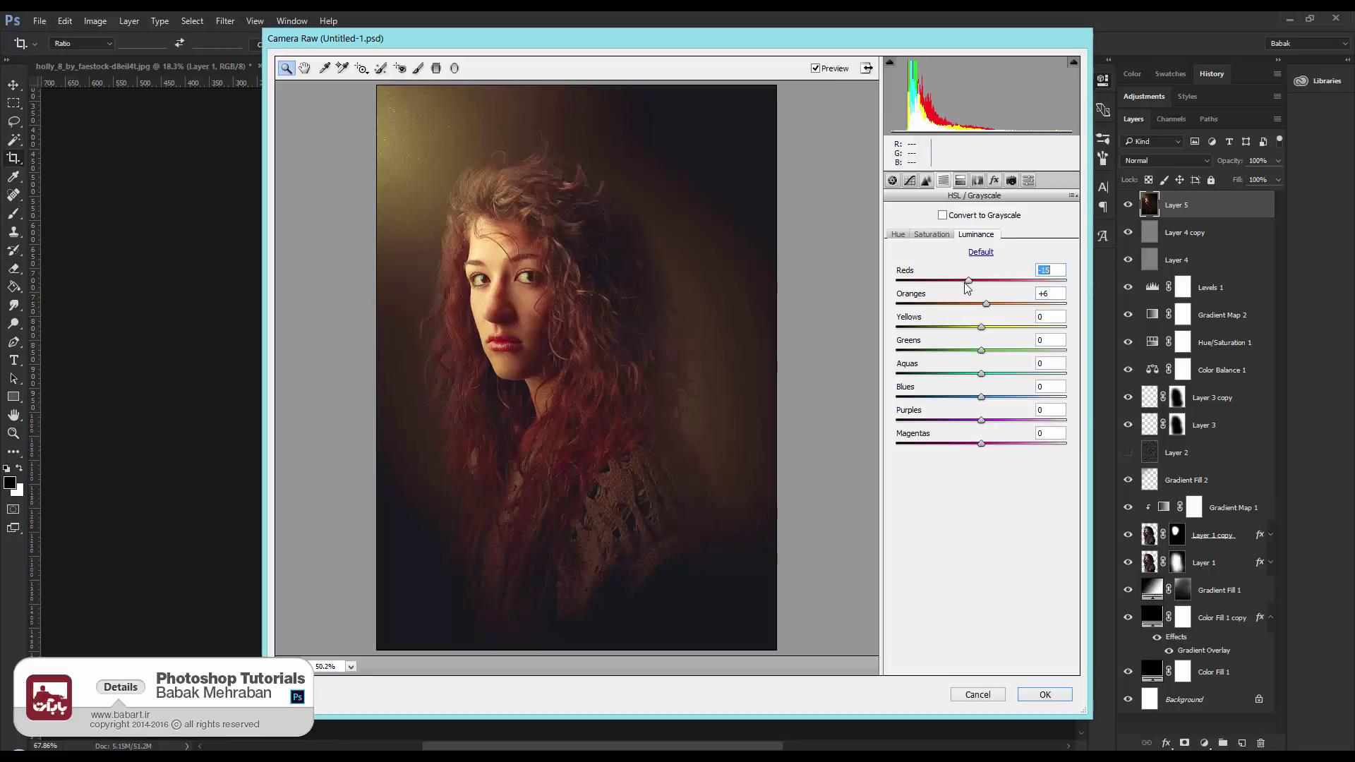
Try post-crop vignetting and grain amounts in the Camera Raw effects and reset them
left_click(959, 182)
left_click(995, 181)
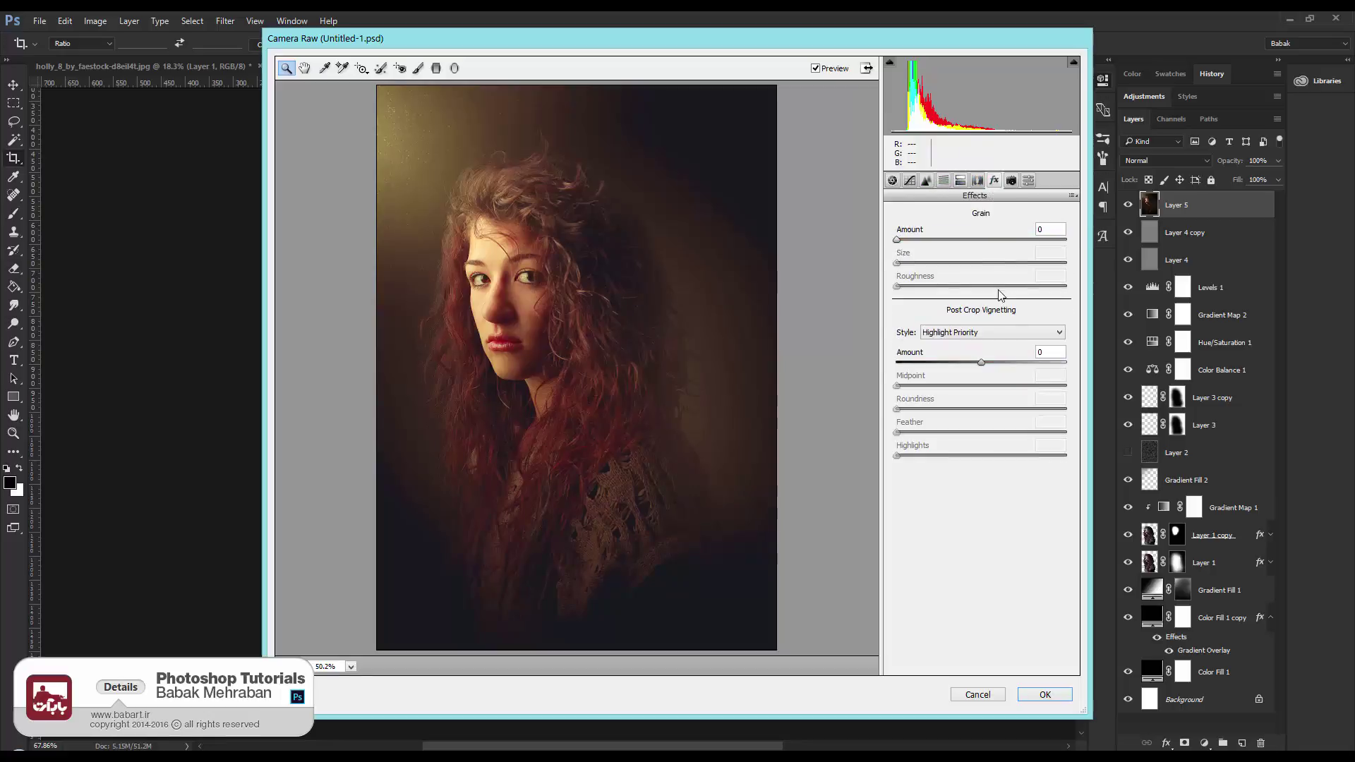
mouse_move(981, 365)
left_mouse_down()
mouse_move(954, 364)
mouse_move(1002, 360)
mouse_move(987, 357)
left_mouse_up()
double_click(983, 362)
left_click_drag(897, 240, 756, 230)
Apply the Camera Raw adjustments to the merged layer and save the document
left_click(1044, 695)
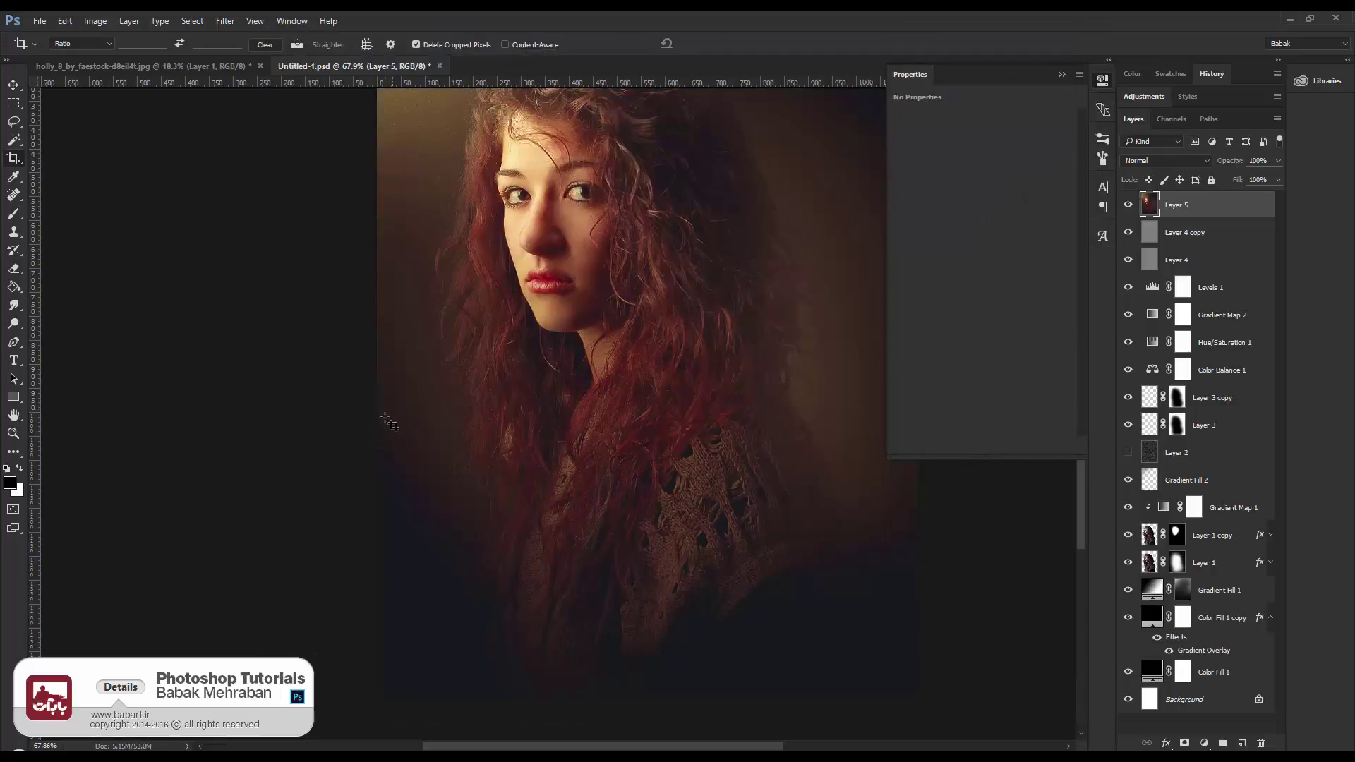
scroll(678, 565, "down", 3)
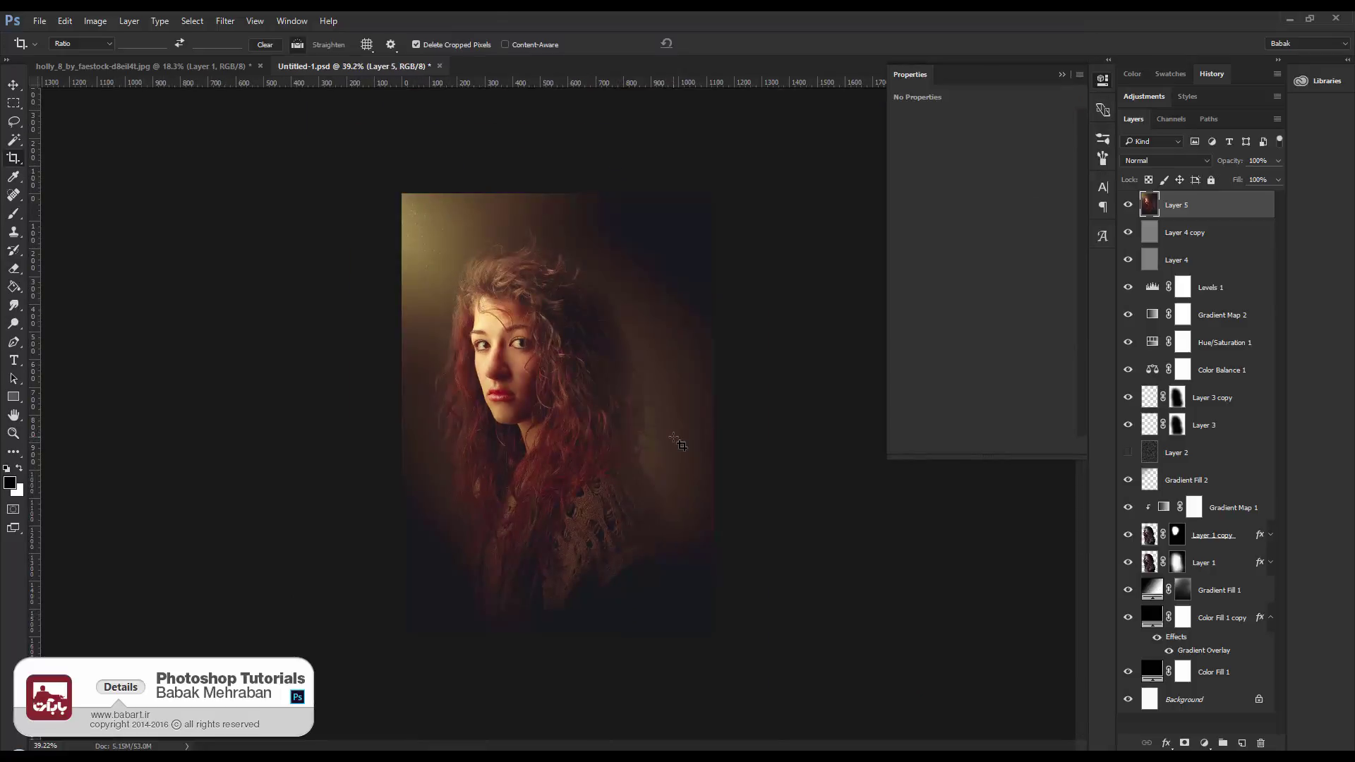
key("ctrl+s")
Add a Selective Color adjustment layer above the merged layer and raise Black to +10% for the Blacks range
left_click(1204, 743)
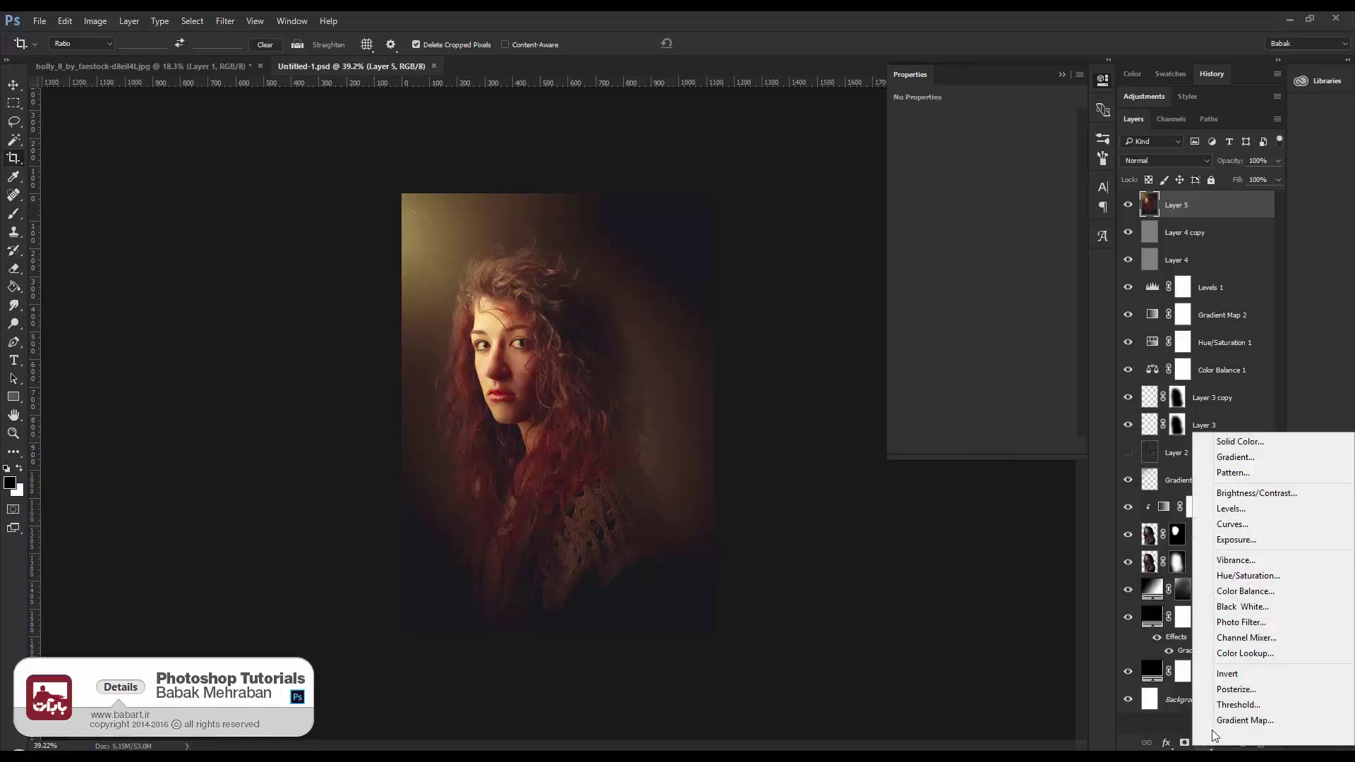
left_click(1225, 738)
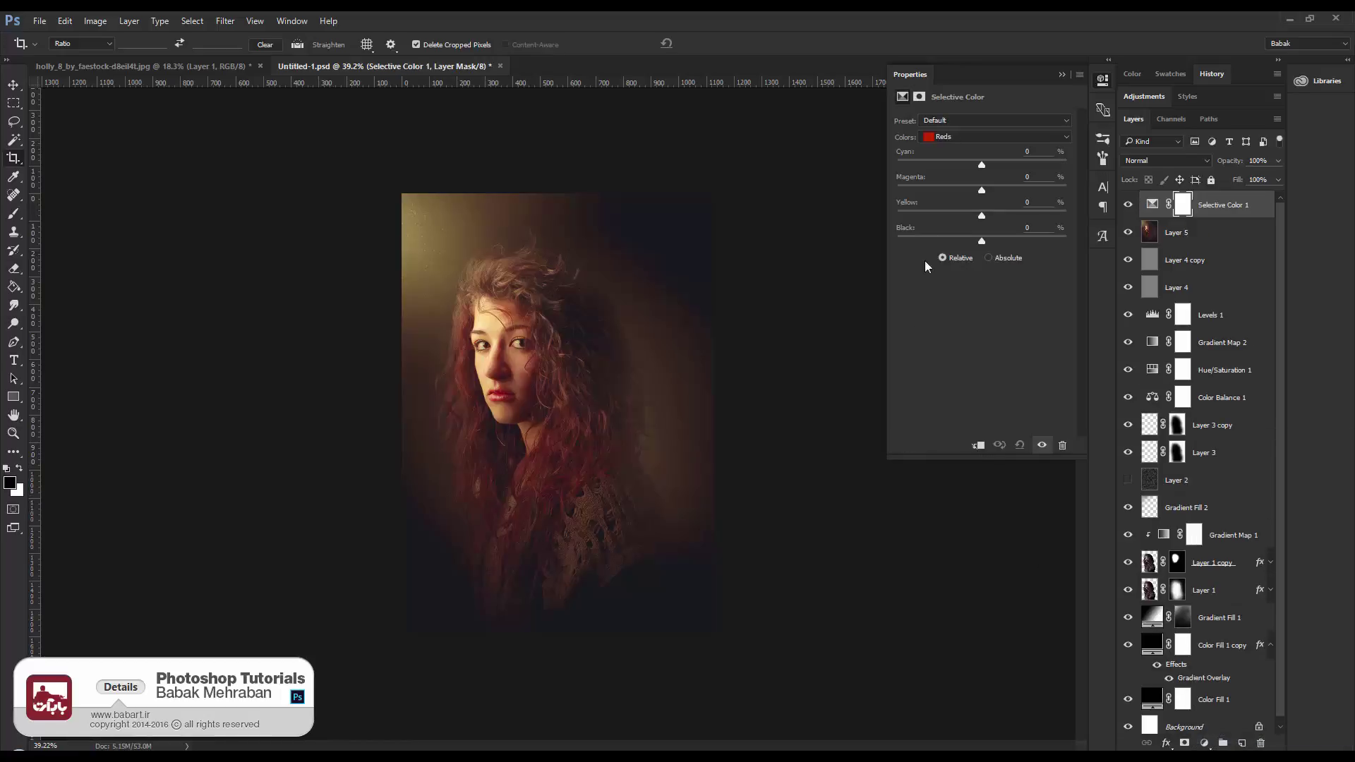
left_click(938, 134)
left_click(941, 243)
mouse_move(980, 241)
left_mouse_down()
mouse_move(959, 244)
mouse_move(999, 248)
left_mouse_up()
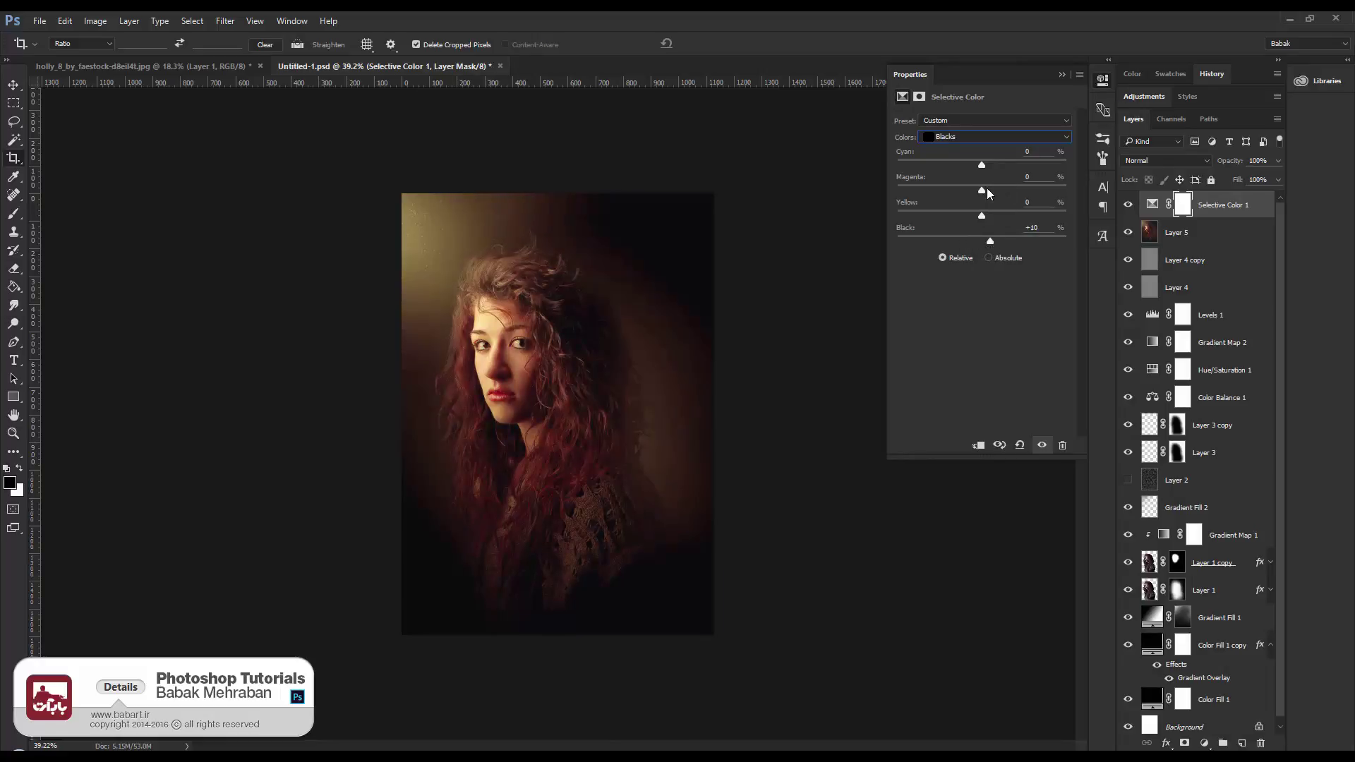
Tint the Blacks range with Cyan -30%, Magenta 0%, Yellow -10% and Black +11%
mouse_move(982, 191)
left_mouse_down()
mouse_move(1001, 193)
mouse_move(942, 192)
mouse_move(976, 192)
mouse_move(977, 214)
left_mouse_up()
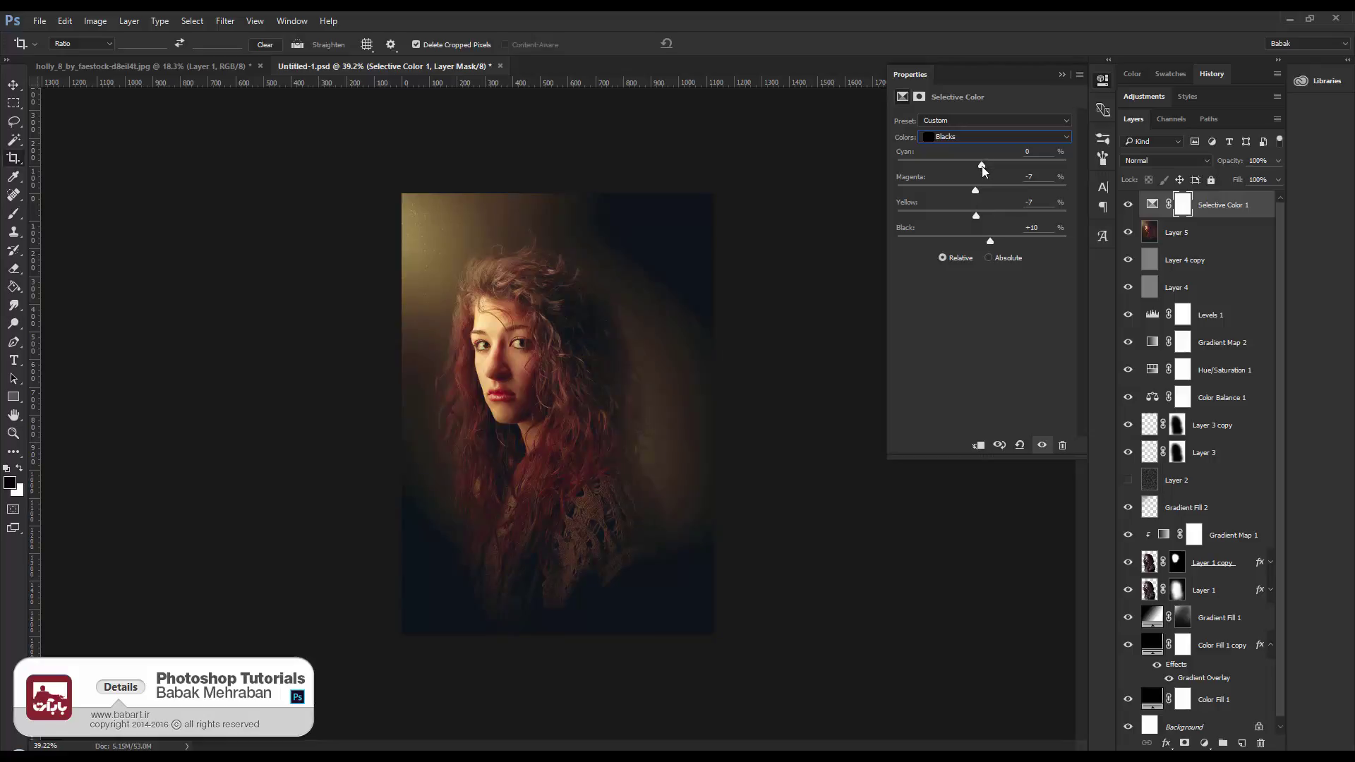
left_click_drag(982, 165, 978, 164)
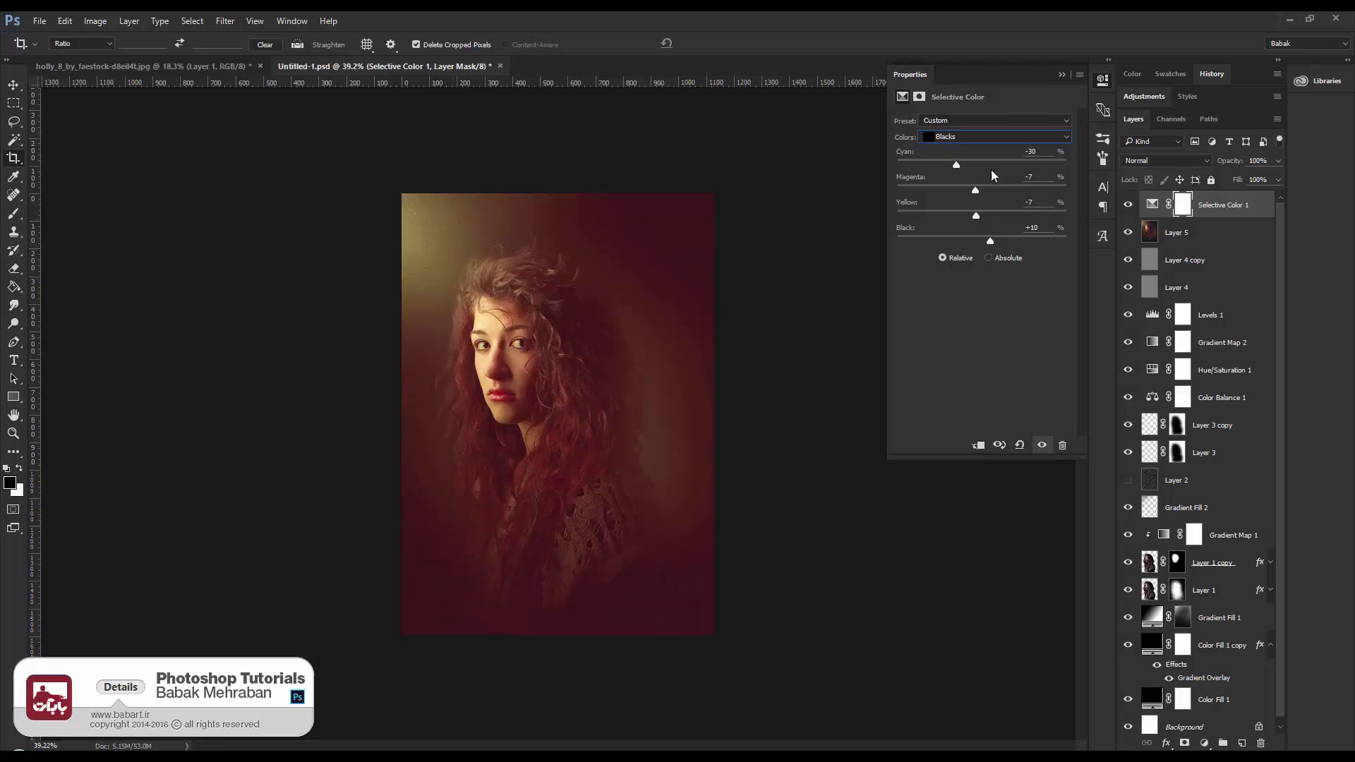
left_click_drag(975, 192, 982, 193)
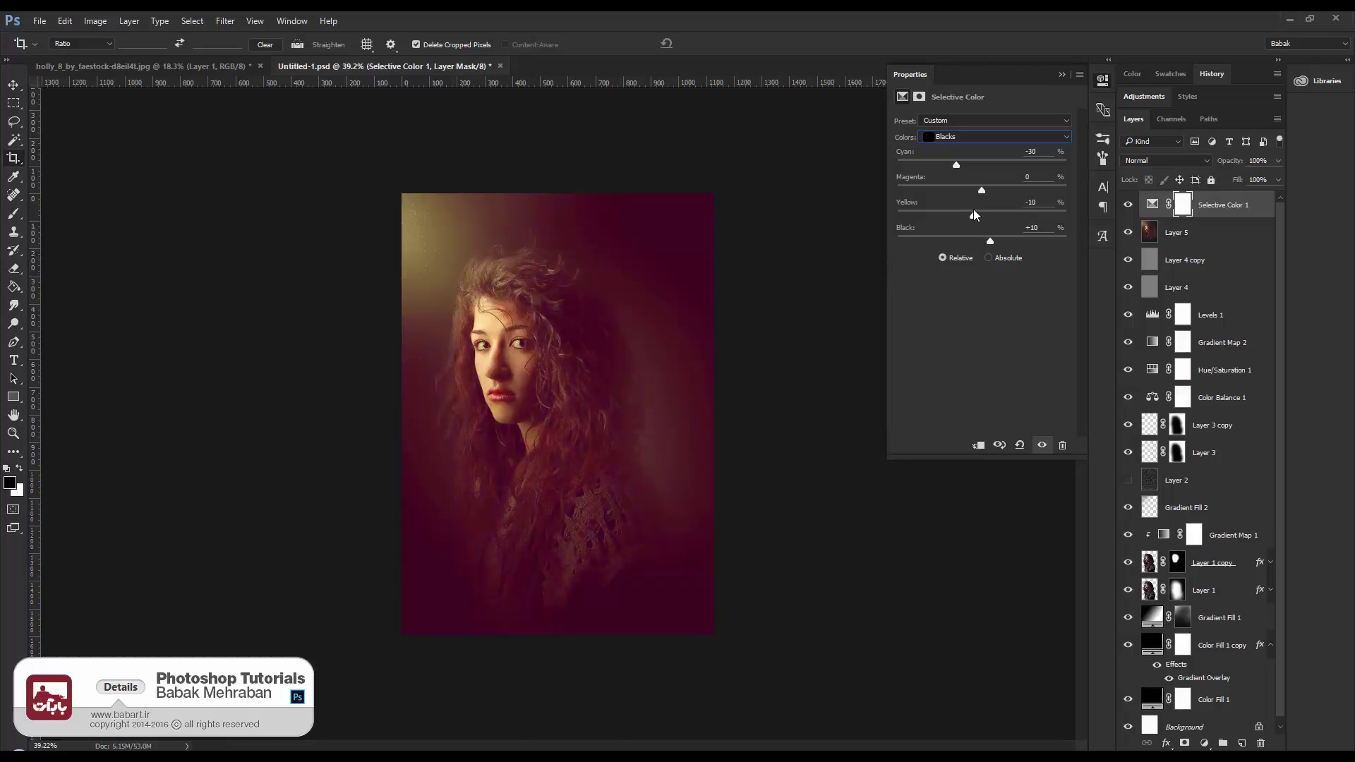
left_click_drag(996, 243, 990, 242)
Adjust the Neutrals range of the Selective Color layer to Cyan +3%, Magenta -12%, Yellow +6% and Black -9%
left_click(967, 136)
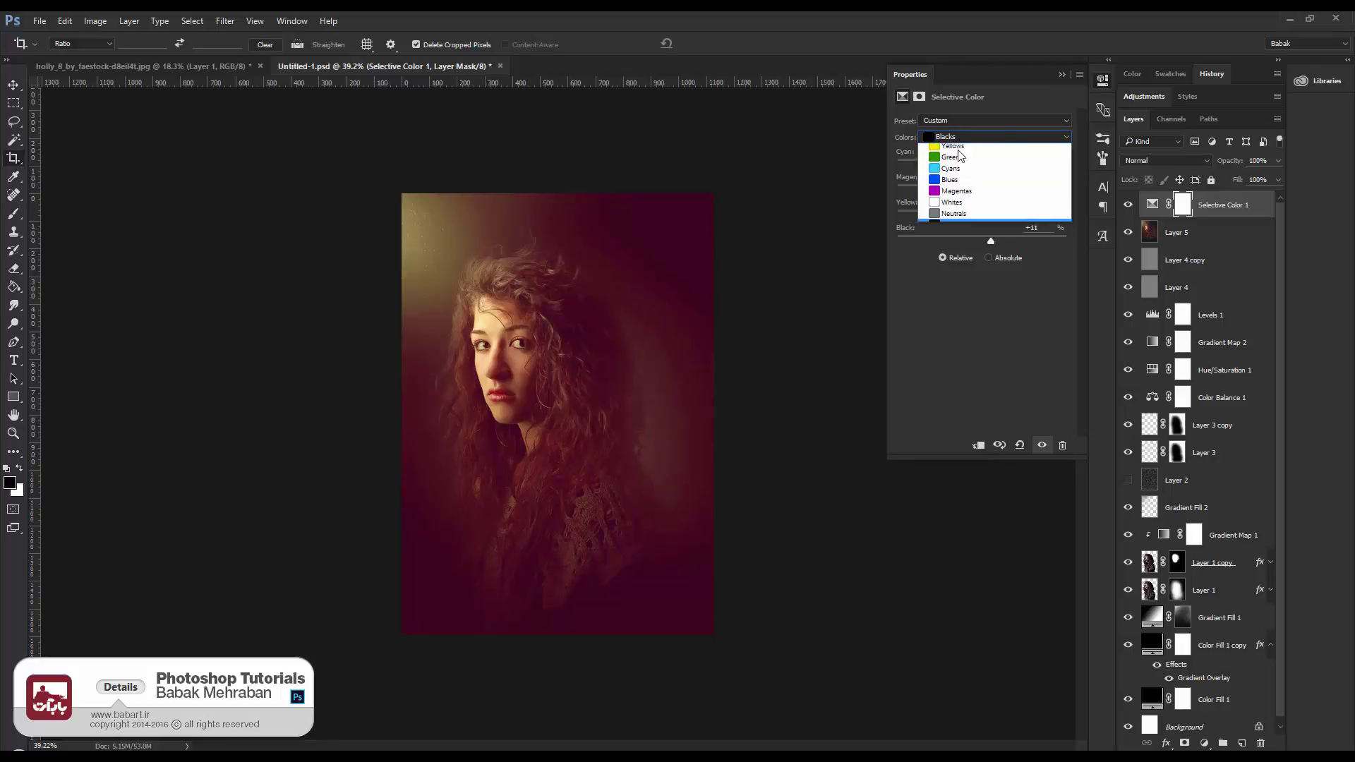
left_click(963, 211)
left_click_drag(982, 164, 975, 242)
left_click(987, 216)
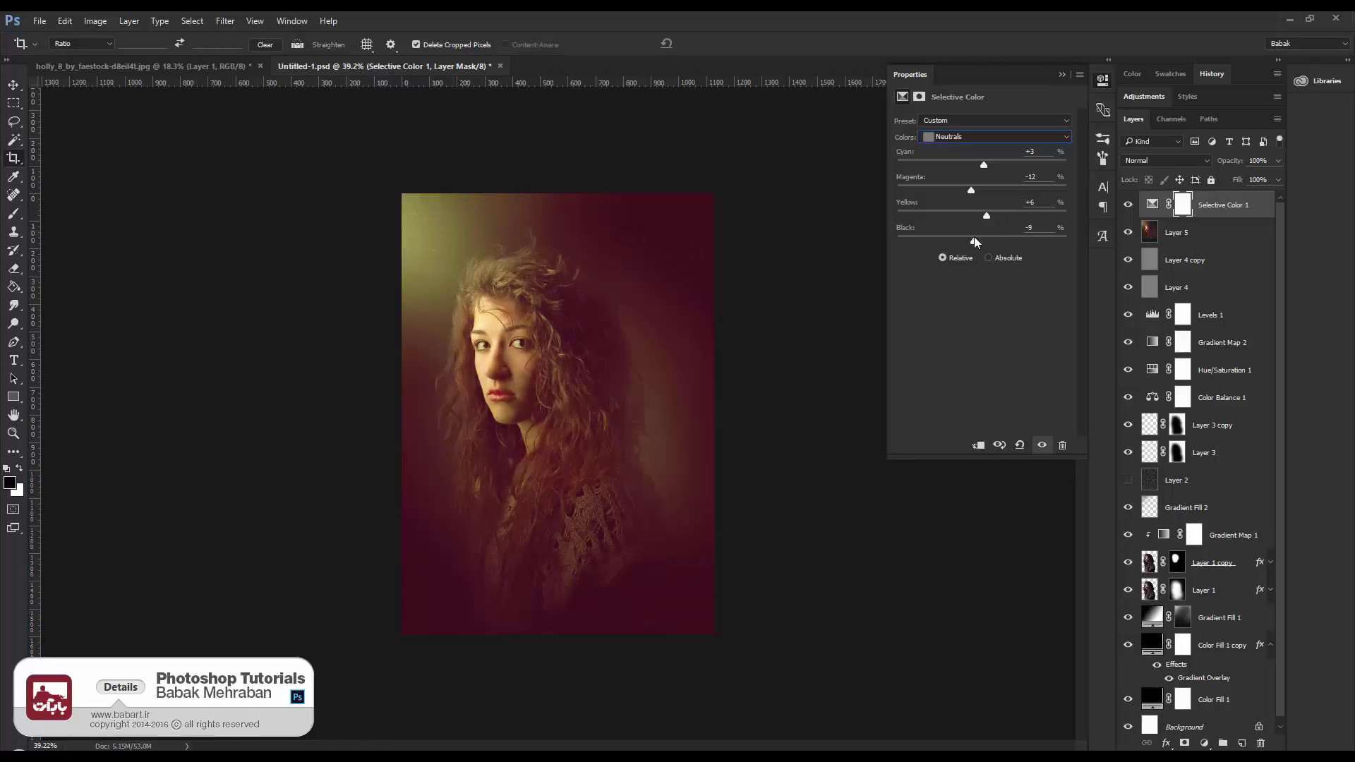
left_click(978, 135)
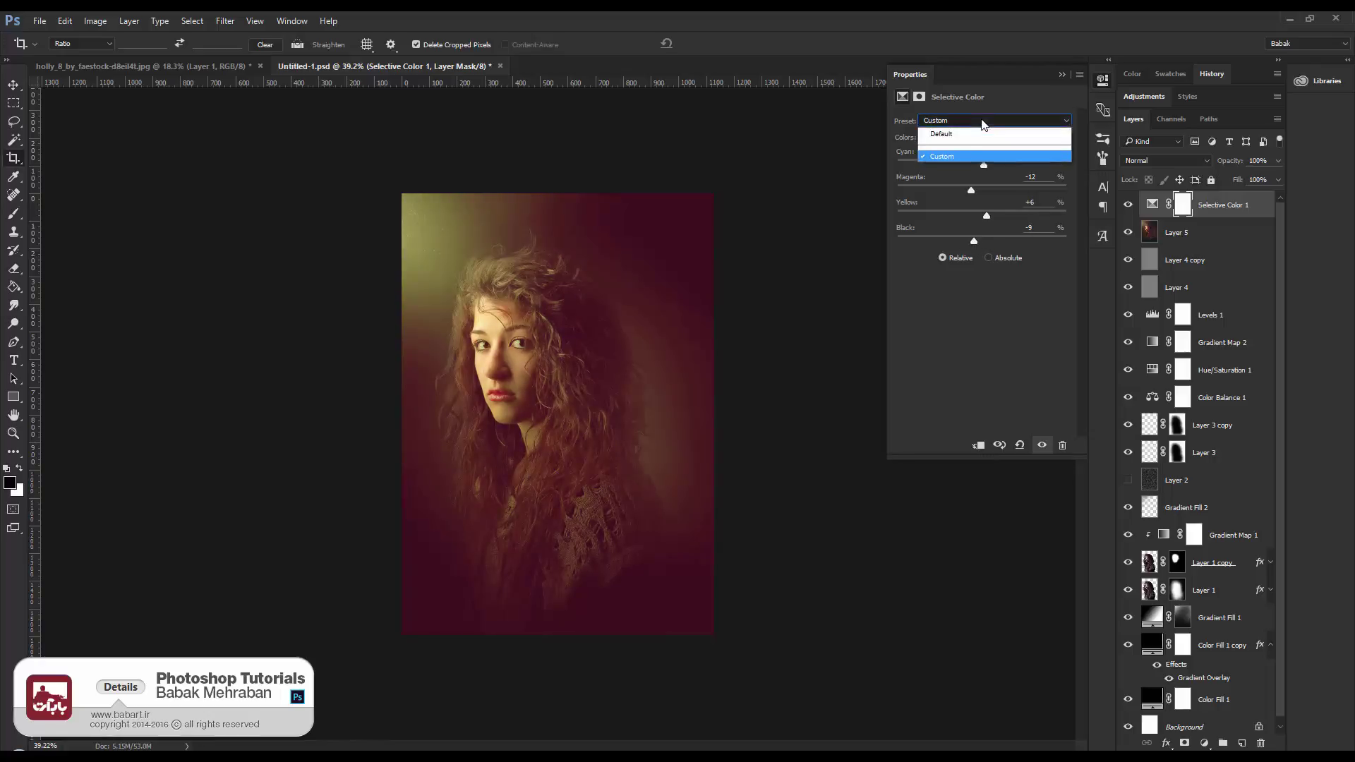
In the Selective Color adjustment, raise Cyan strongly for the Reds range and increase its Magenta and Black slightly
left_click(968, 117)
left_click(960, 136)
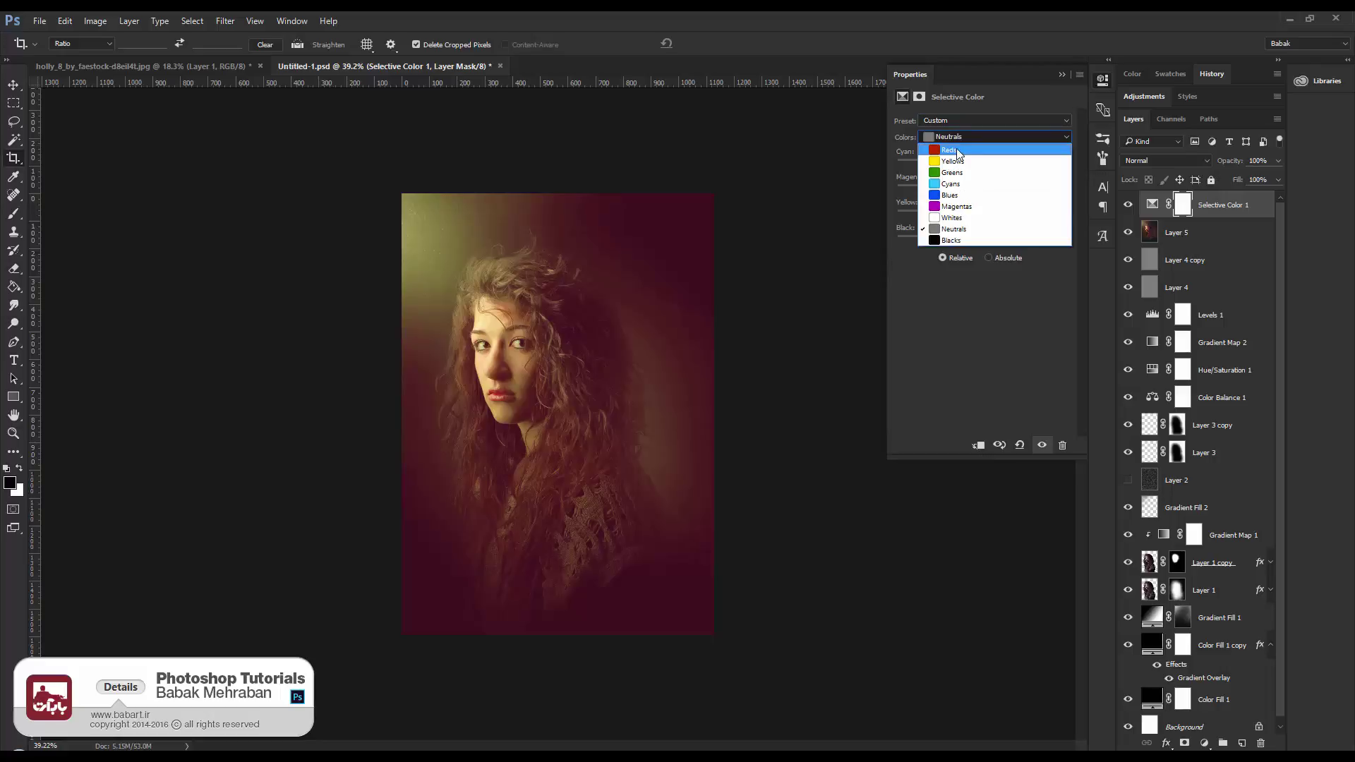
left_click(953, 149)
left_click(950, 166)
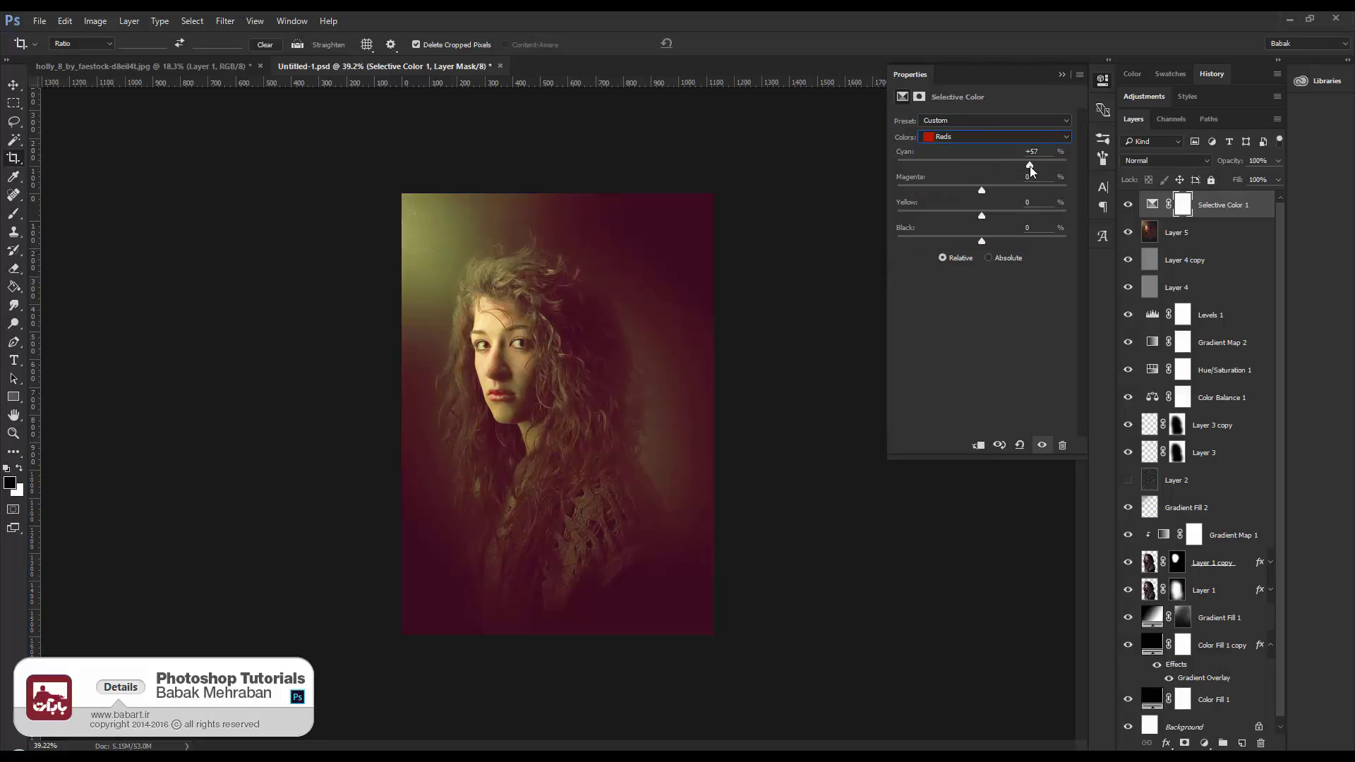
mouse_move(982, 191)
left_mouse_down()
mouse_move(1011, 185)
mouse_move(971, 182)
mouse_move(986, 188)
left_mouse_up()
mouse_move(981, 241)
left_mouse_down()
mouse_move(964, 241)
mouse_move(992, 238)
left_mouse_up()
Adjust the Whites range to Cyan +36%, Yellow -2% and Black +16%, and close the adjustment settings
left_click(972, 139)
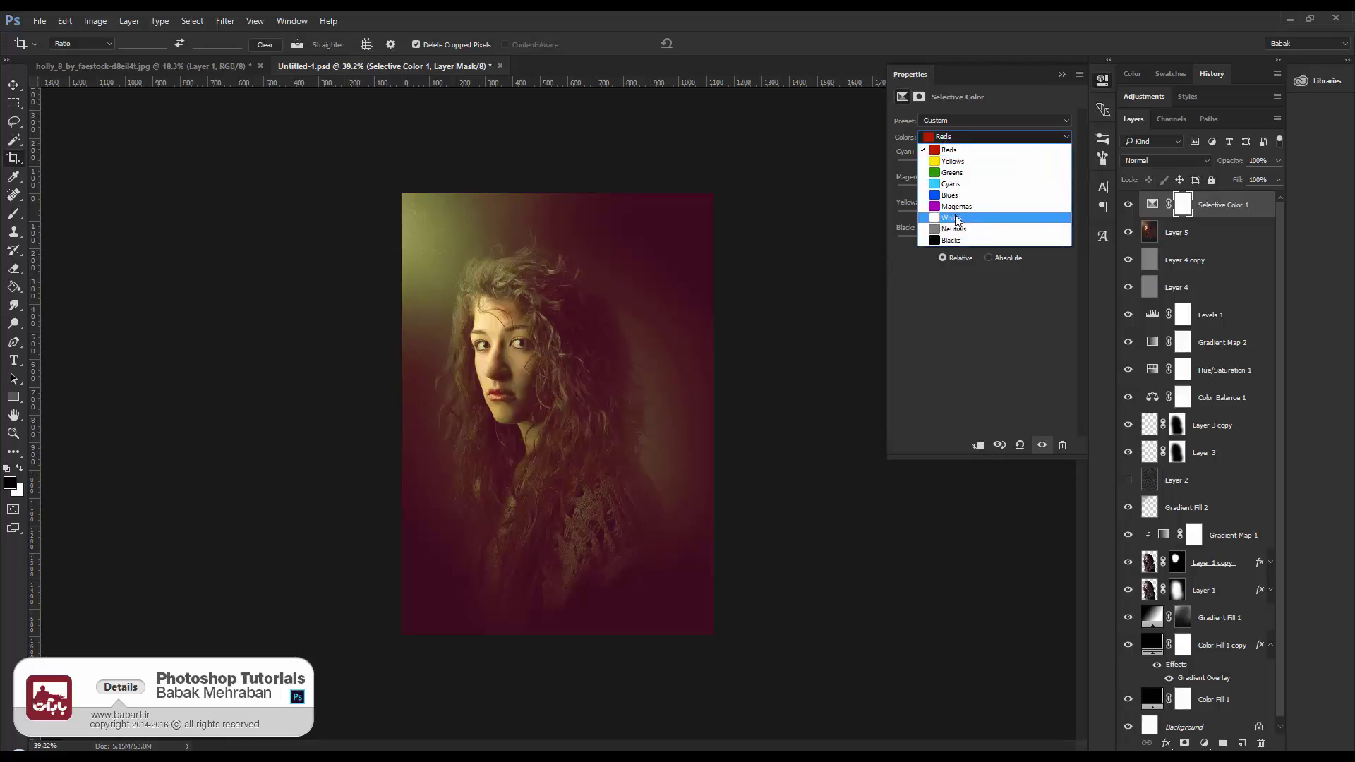
left_click(977, 215)
left_click_drag(968, 163, 982, 190)
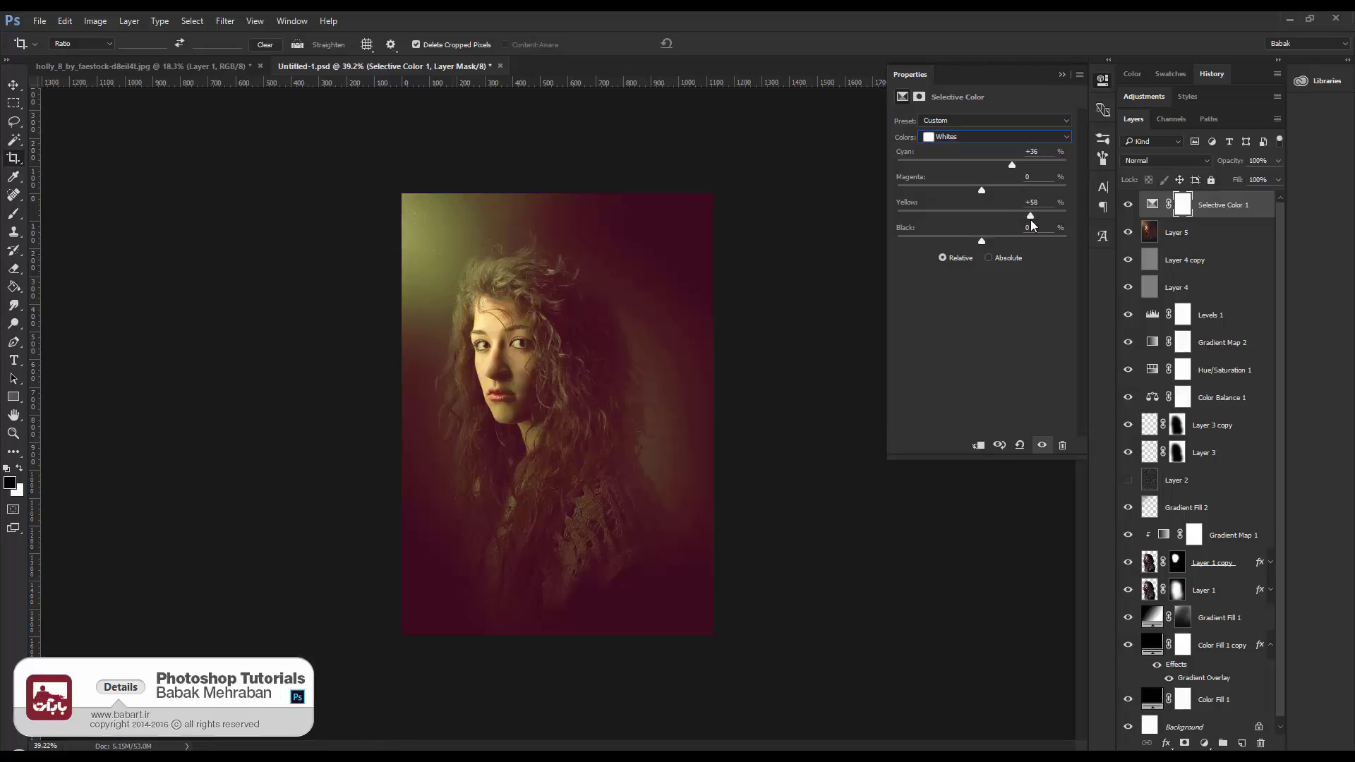
mouse_move(981, 242)
left_mouse_down()
mouse_move(937, 241)
mouse_move(995, 241)
left_mouse_up()
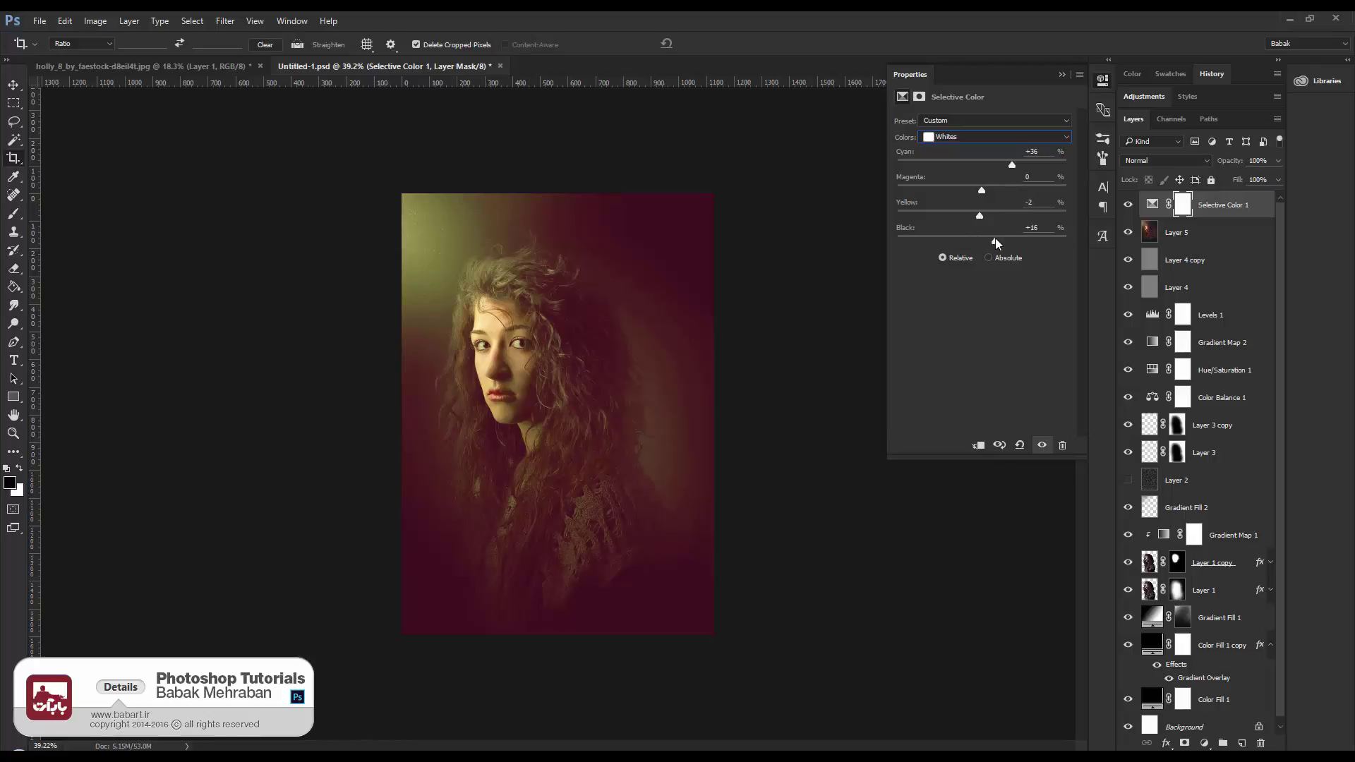
left_click(1063, 74)
Check the graded portrait and save the document
scroll(568, 325, "up", 4)
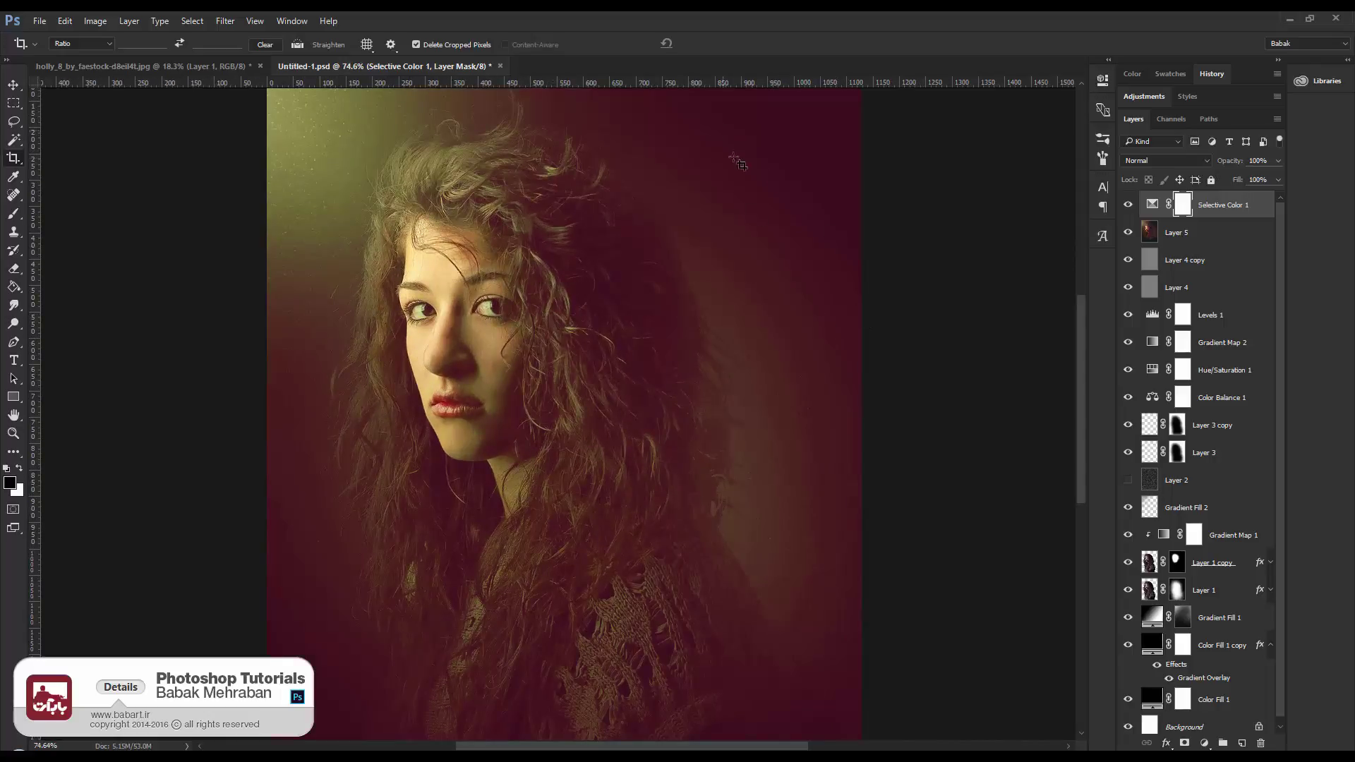
scroll(782, 361, "down", 2)
key("ctrl+s")
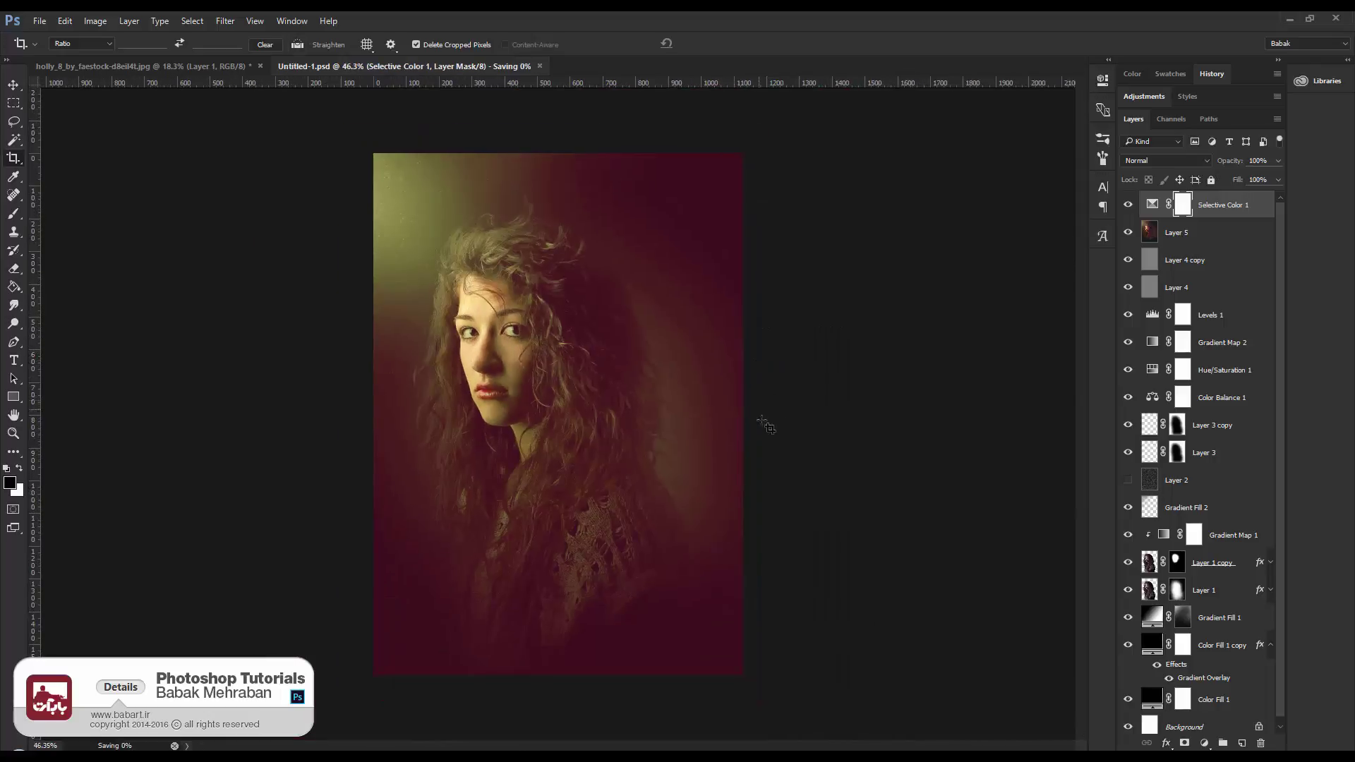
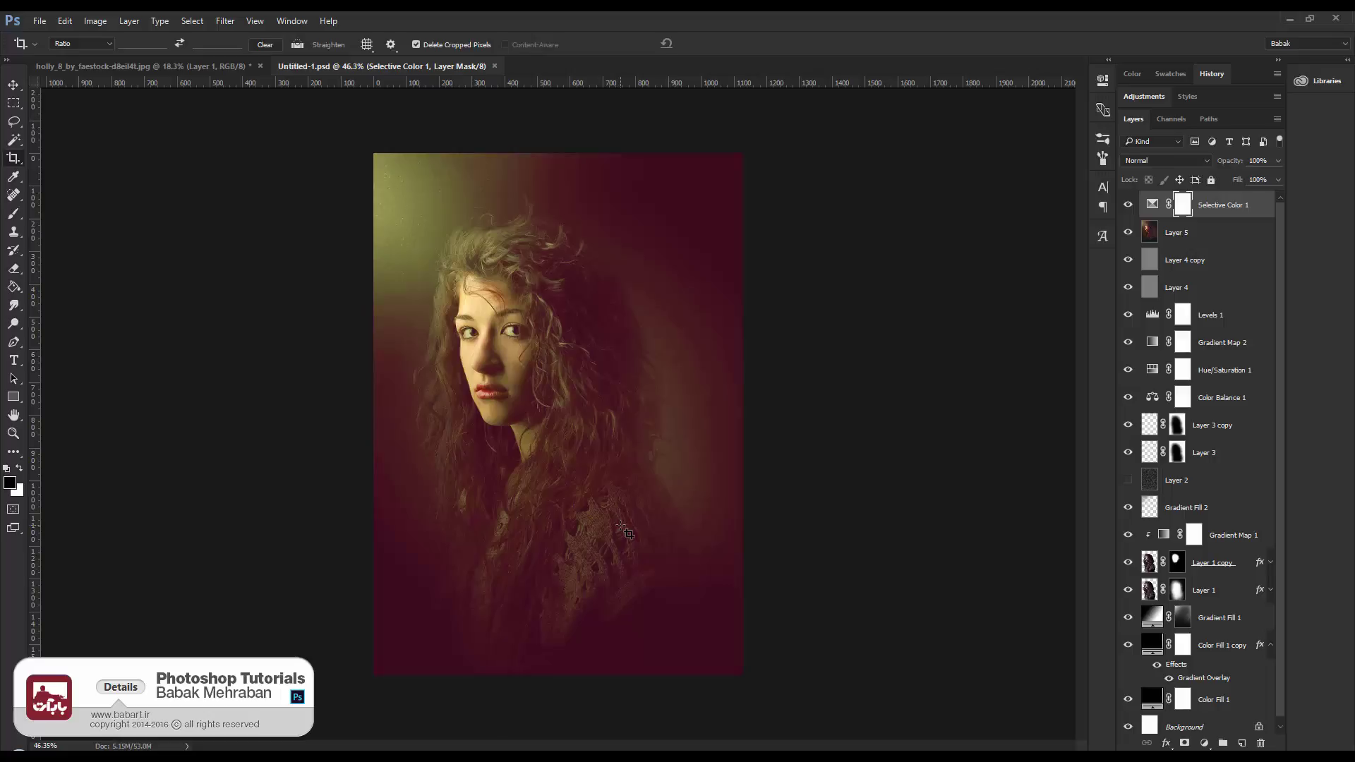
scroll(1128, 559, "down", 1)
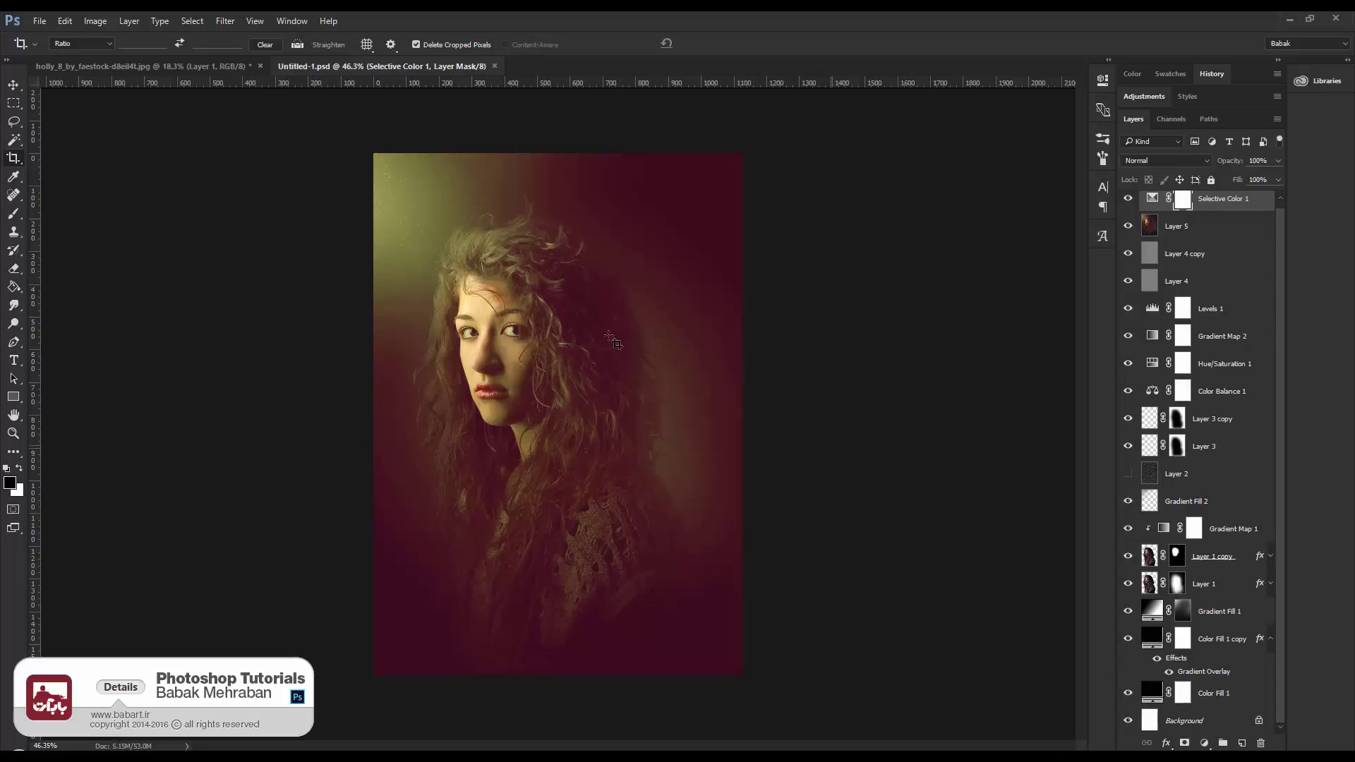
In the original photo document, show Layer 0 and disable its layer mask to bring back the full background
left_click(128, 67)
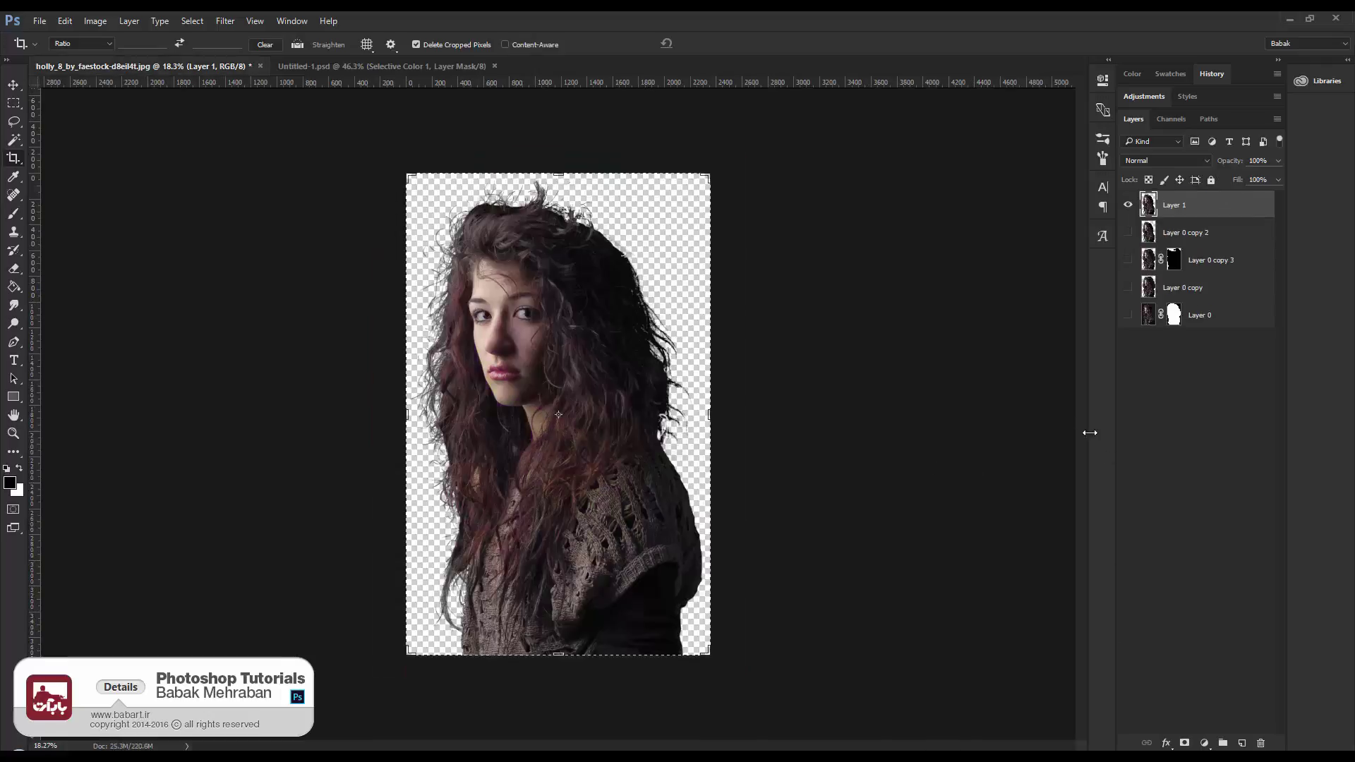
left_click(1129, 316)
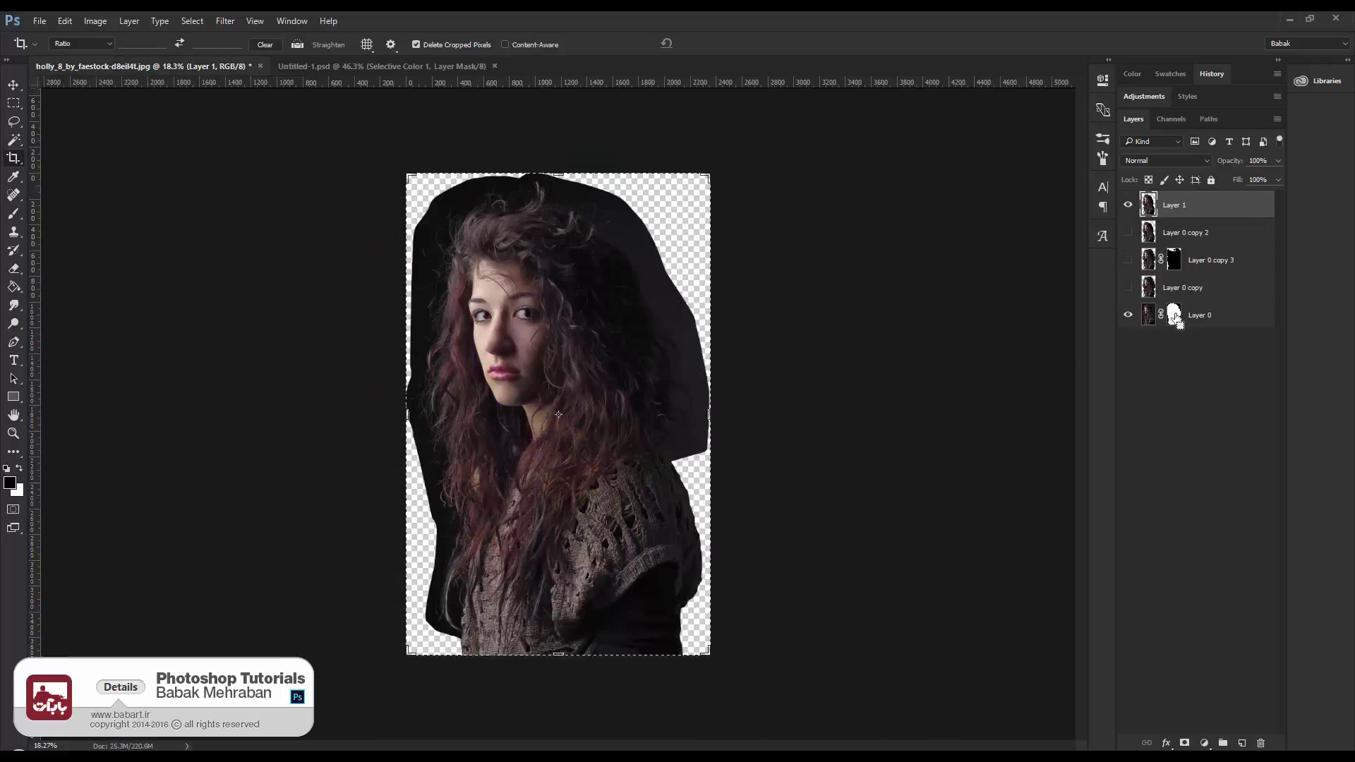
left_click(1174, 315, "shift")
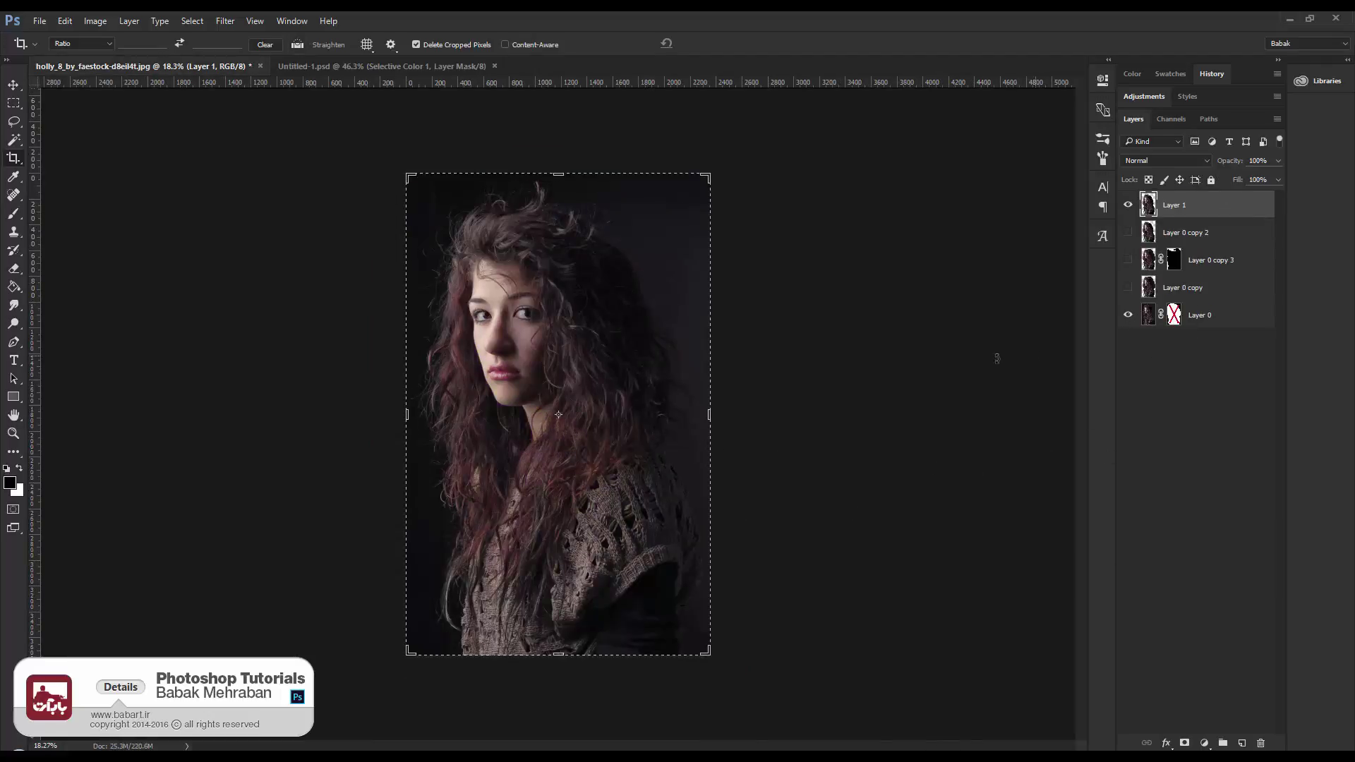
Copy the whole visible original photo and paste it as a new layer on top of the stack in Untitled-1.psd
left_click(14, 86)
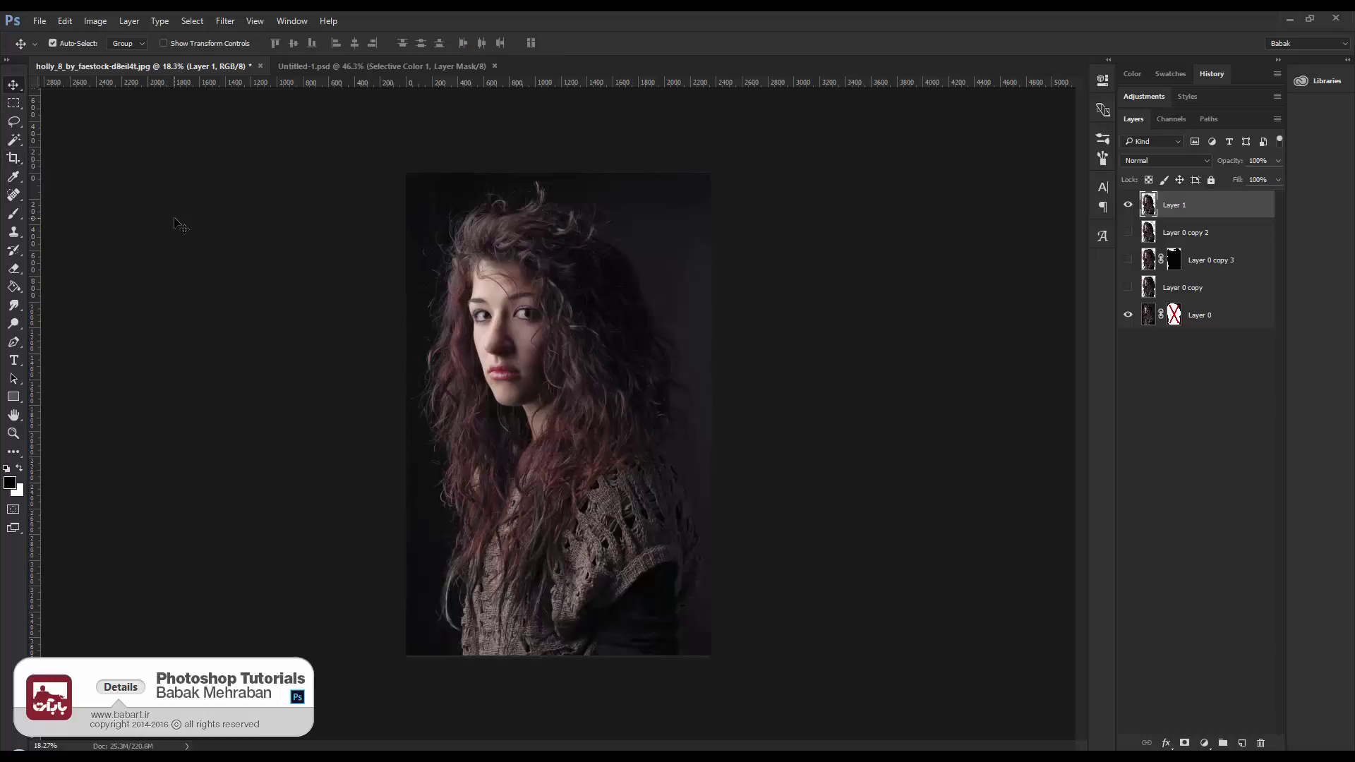
left_click(366, 67)
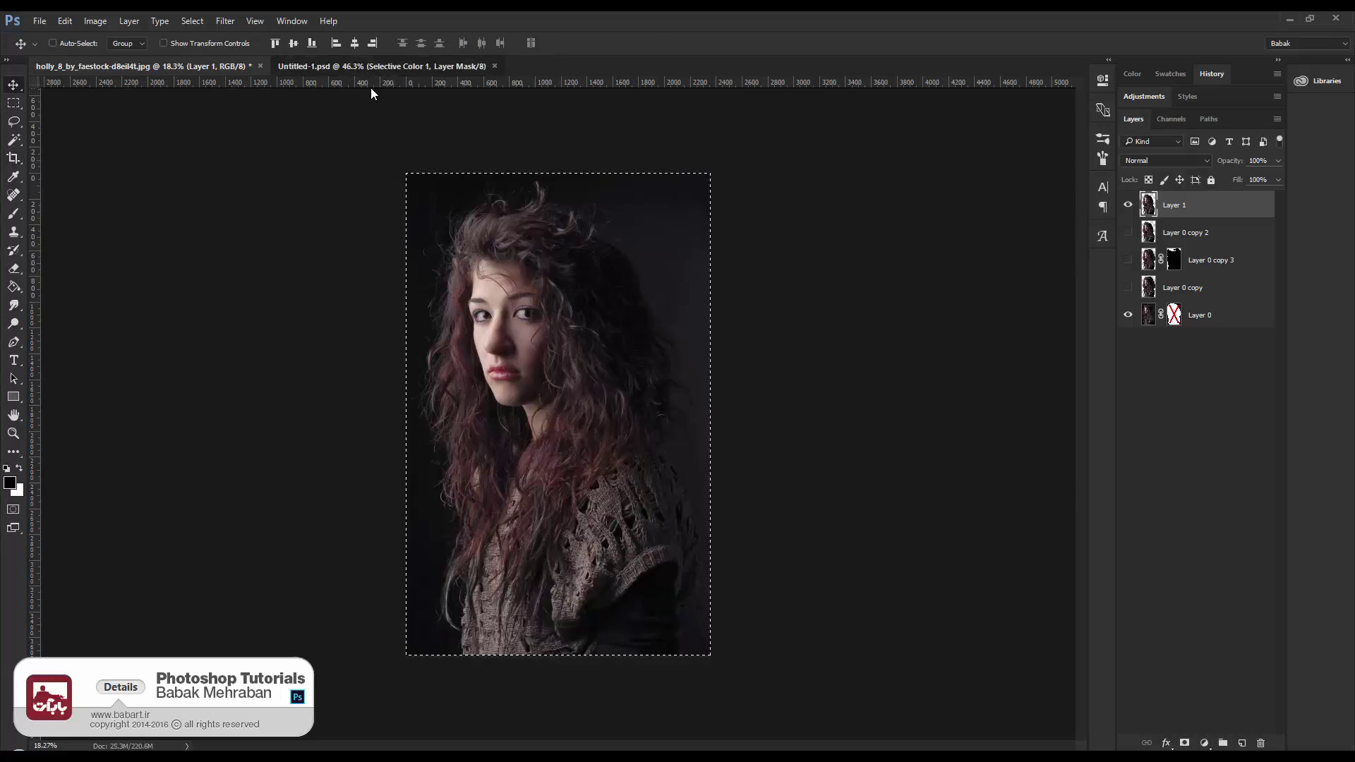
key("ctrl+v")
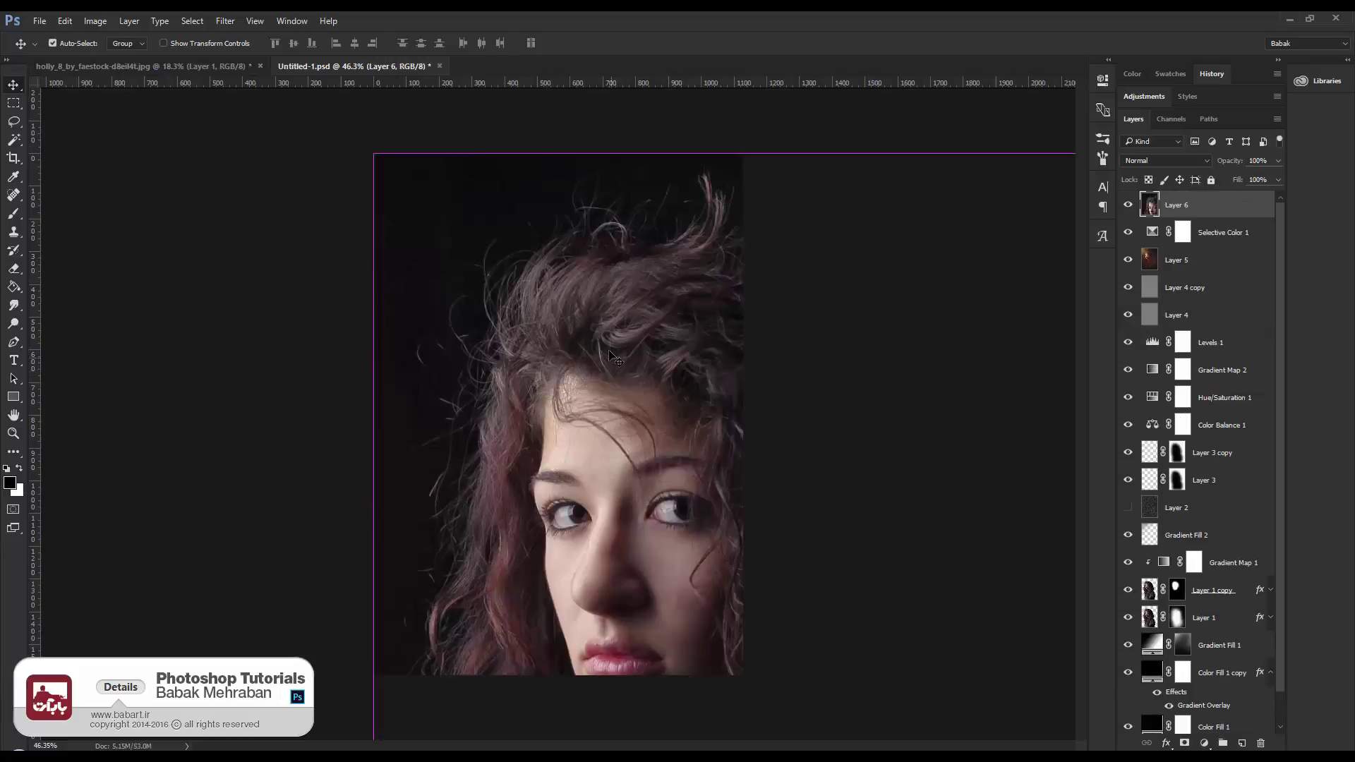
Scale the pasted photo down to about 38.7% and centre it over the graded portrait
scroll(611, 367, "down", 3)
key("ctrl+t")
key("ctrl+minus")
key("ctrl+minus")
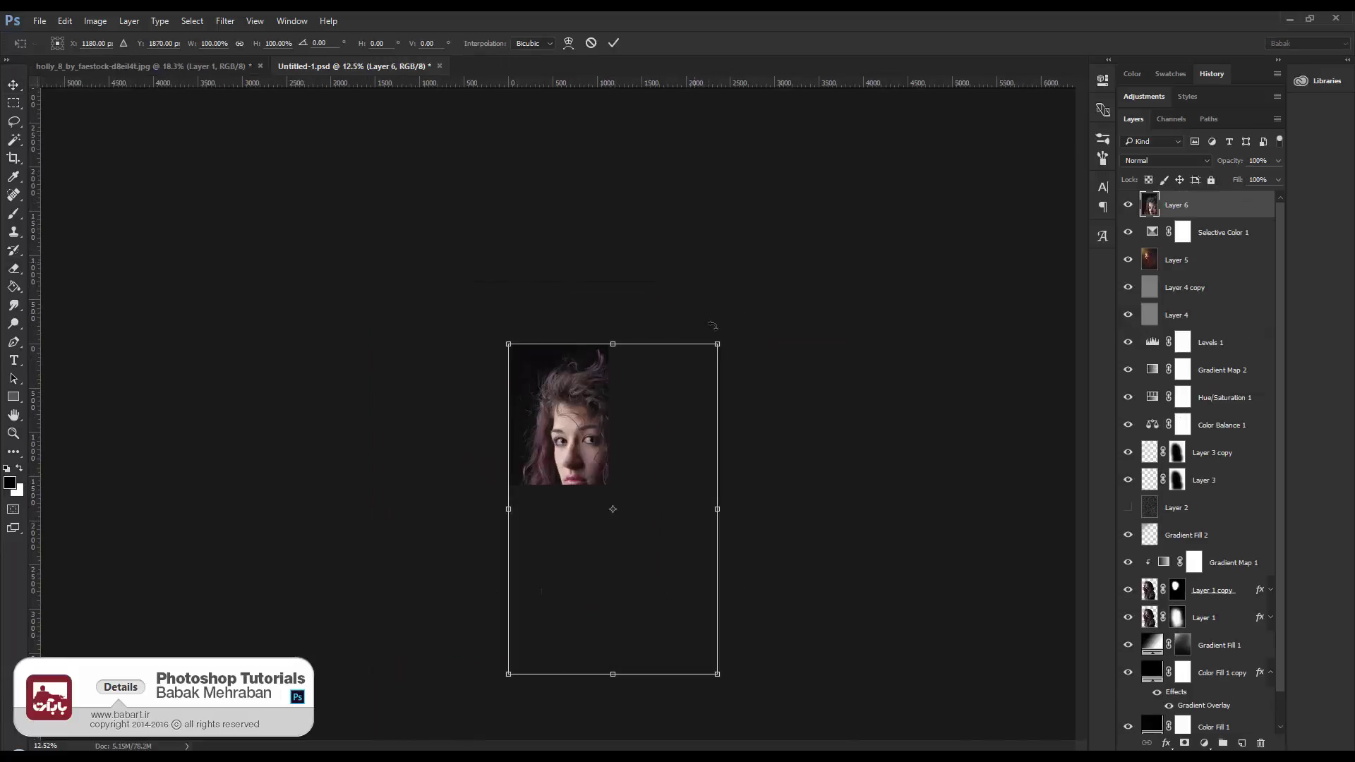
left_click_drag(704, 366, 579, 395)
left_click_drag(544, 445, 555, 405)
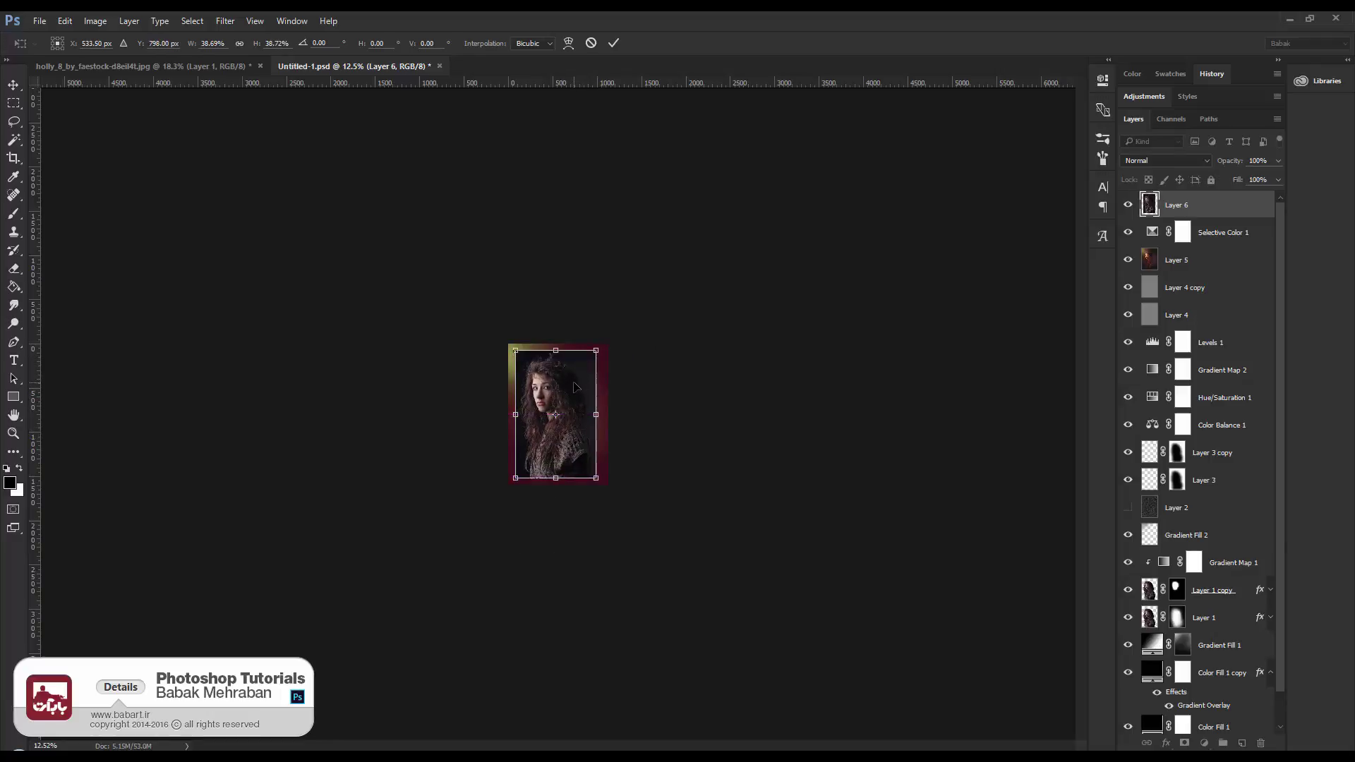
key("Return")
key("ctrl+0")
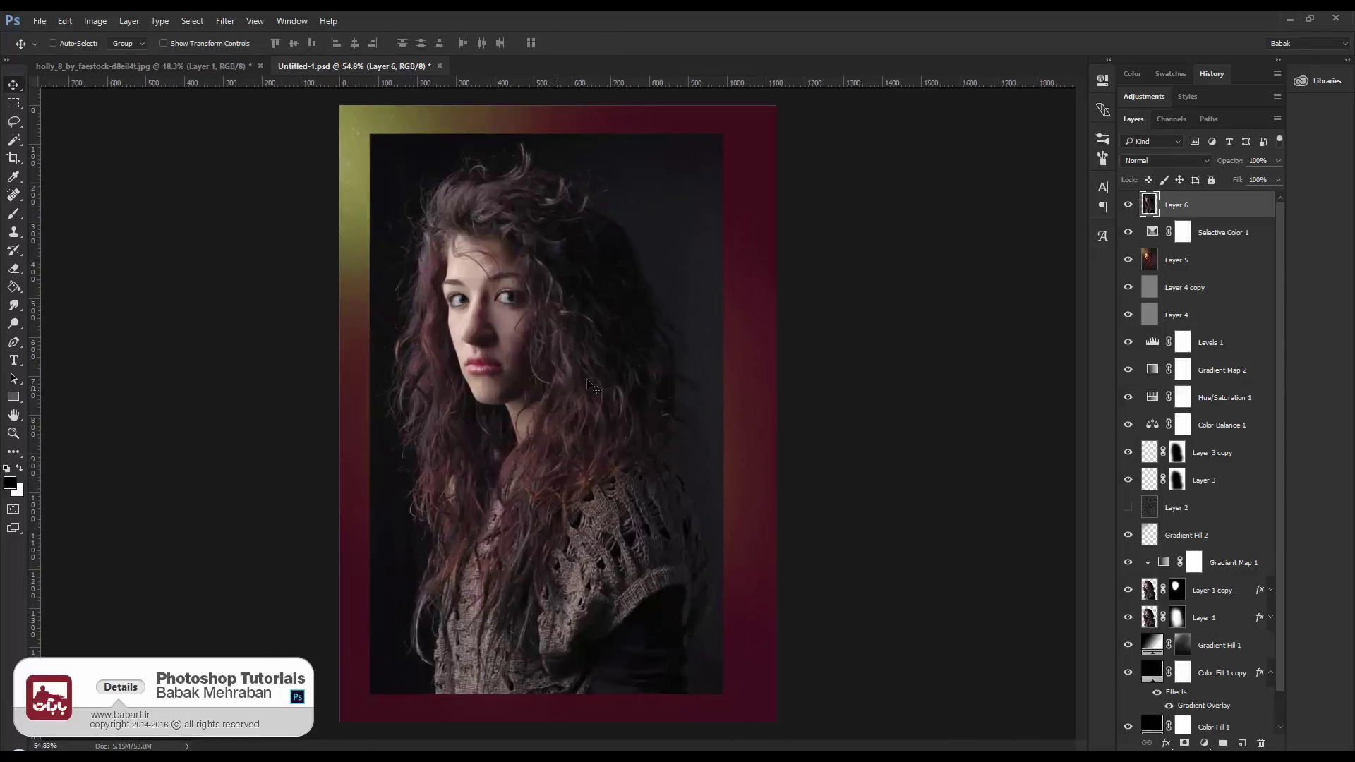
Hide the pasted original photo layer to compare it with the graded portrait
left_click(1128, 205)
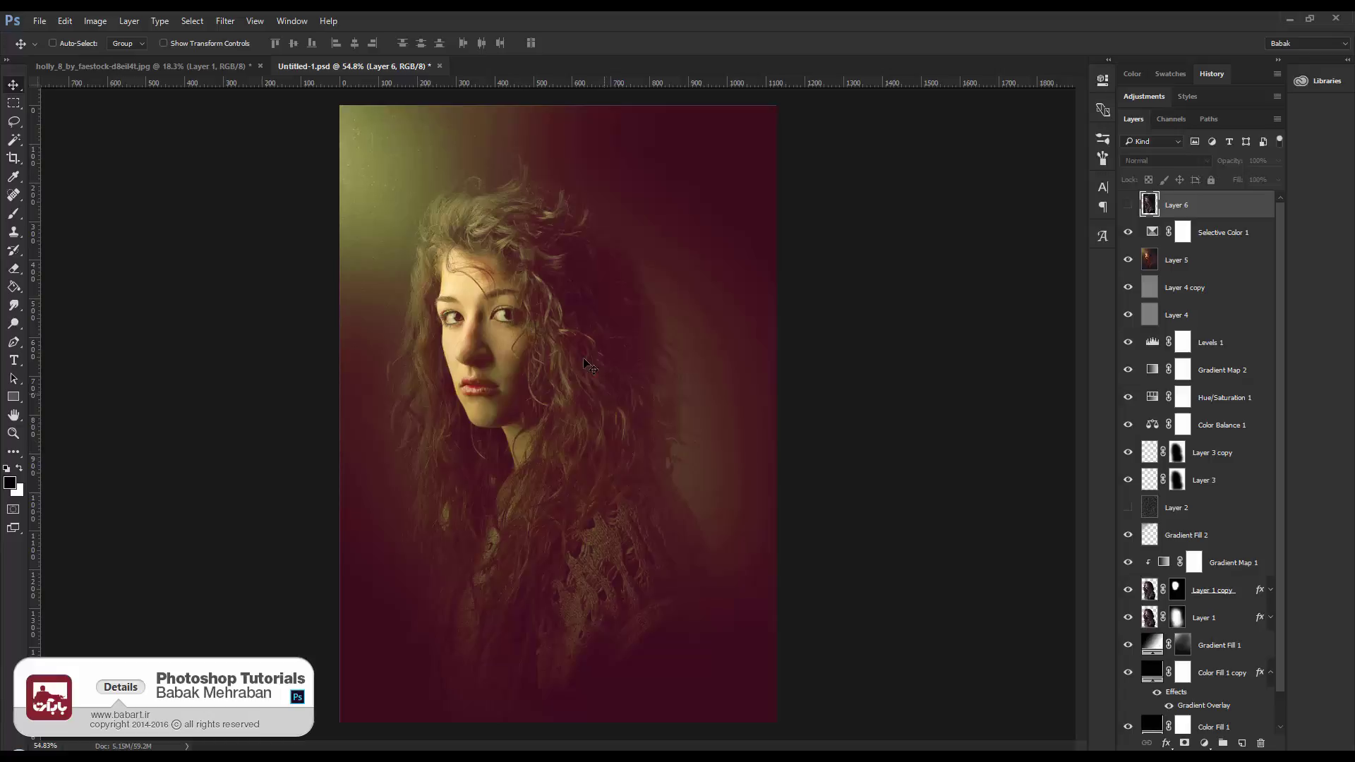
scroll(420, 183, "up", 1)
scroll(420, 182, "up", 1)
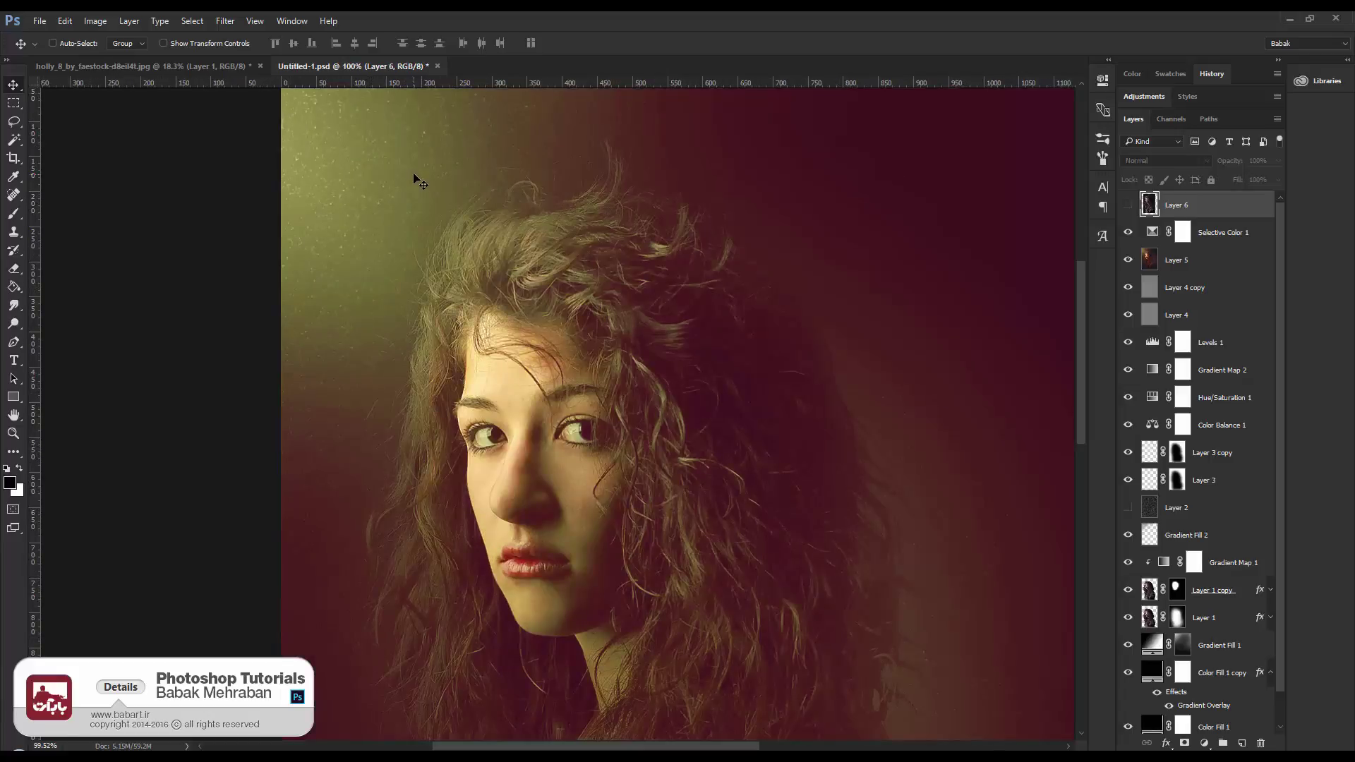
scroll(420, 182, "down", 1)
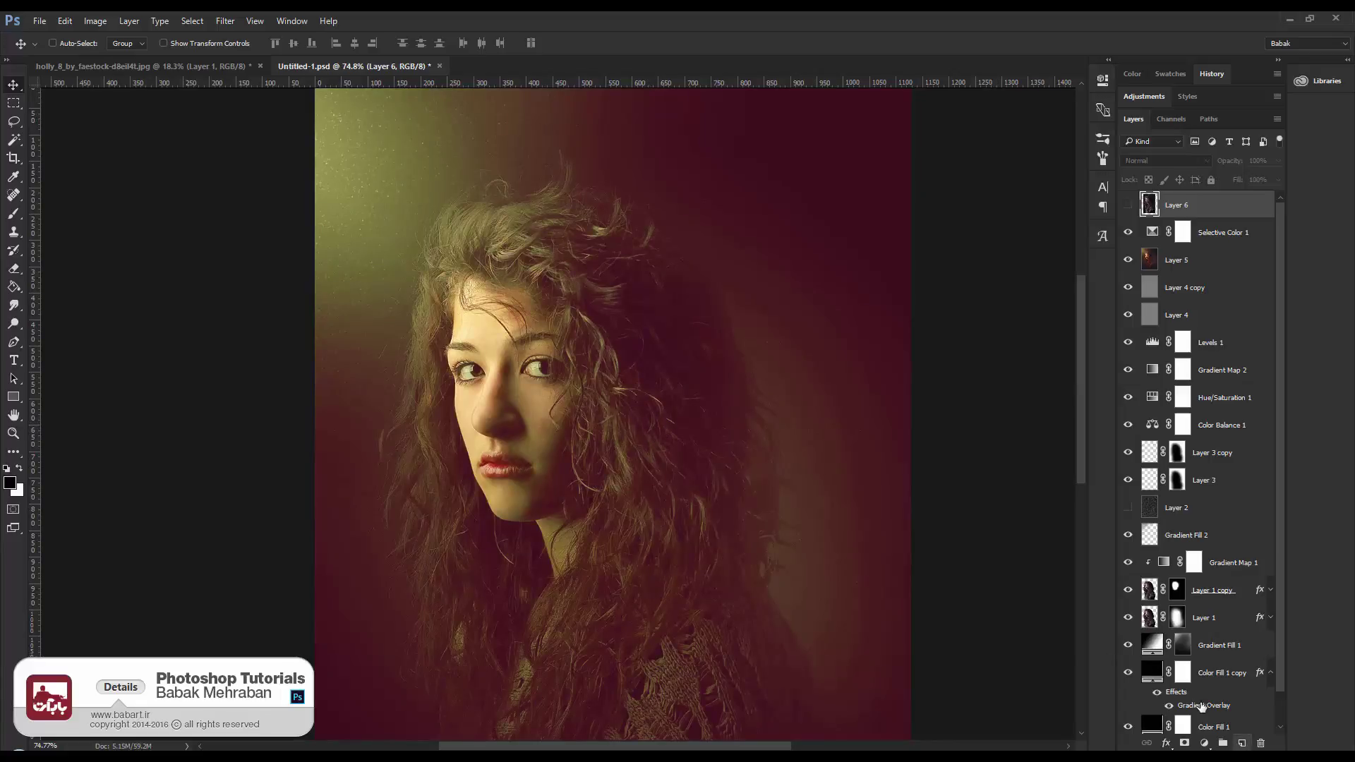
Add a new top layer, fill it with gray of 50% brightness and set its blend mode to Overlay
left_click(1242, 743)
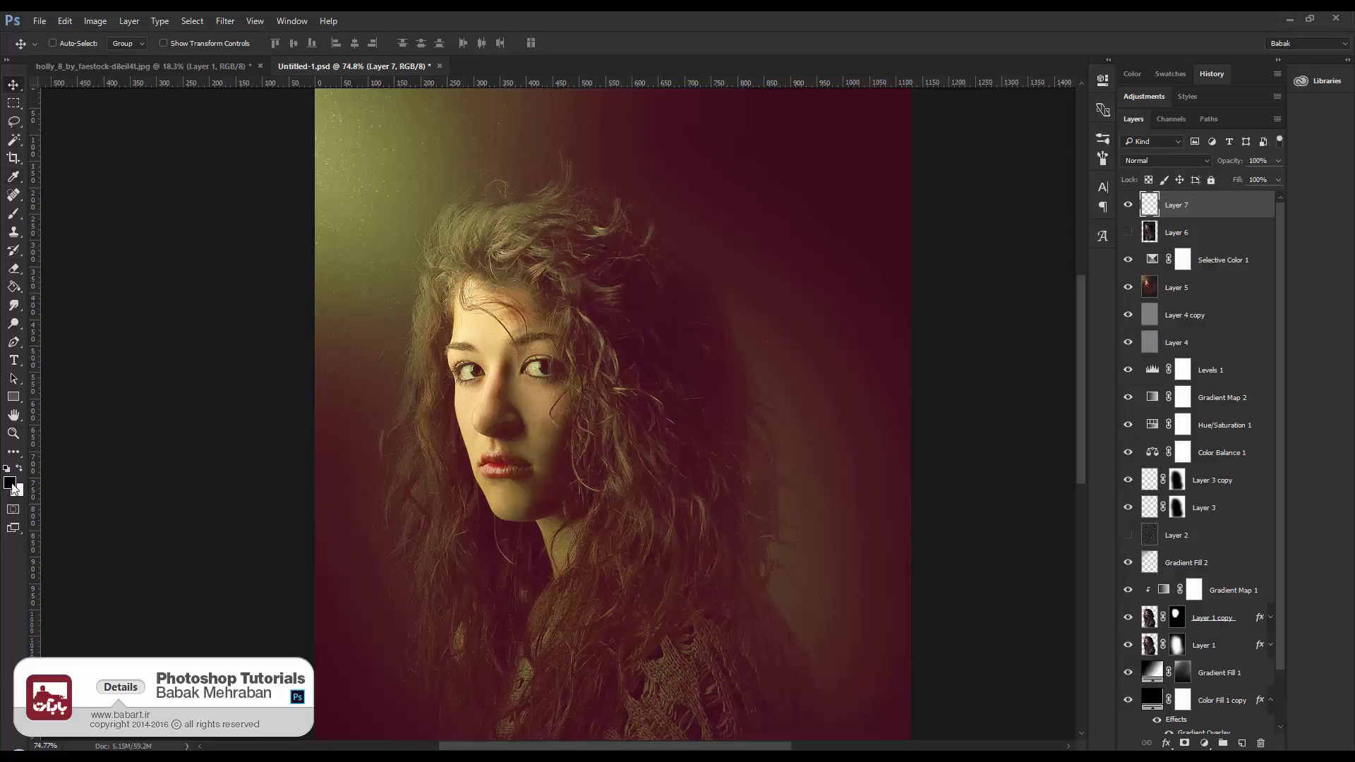
left_click(11, 484)
left_click(862, 239)
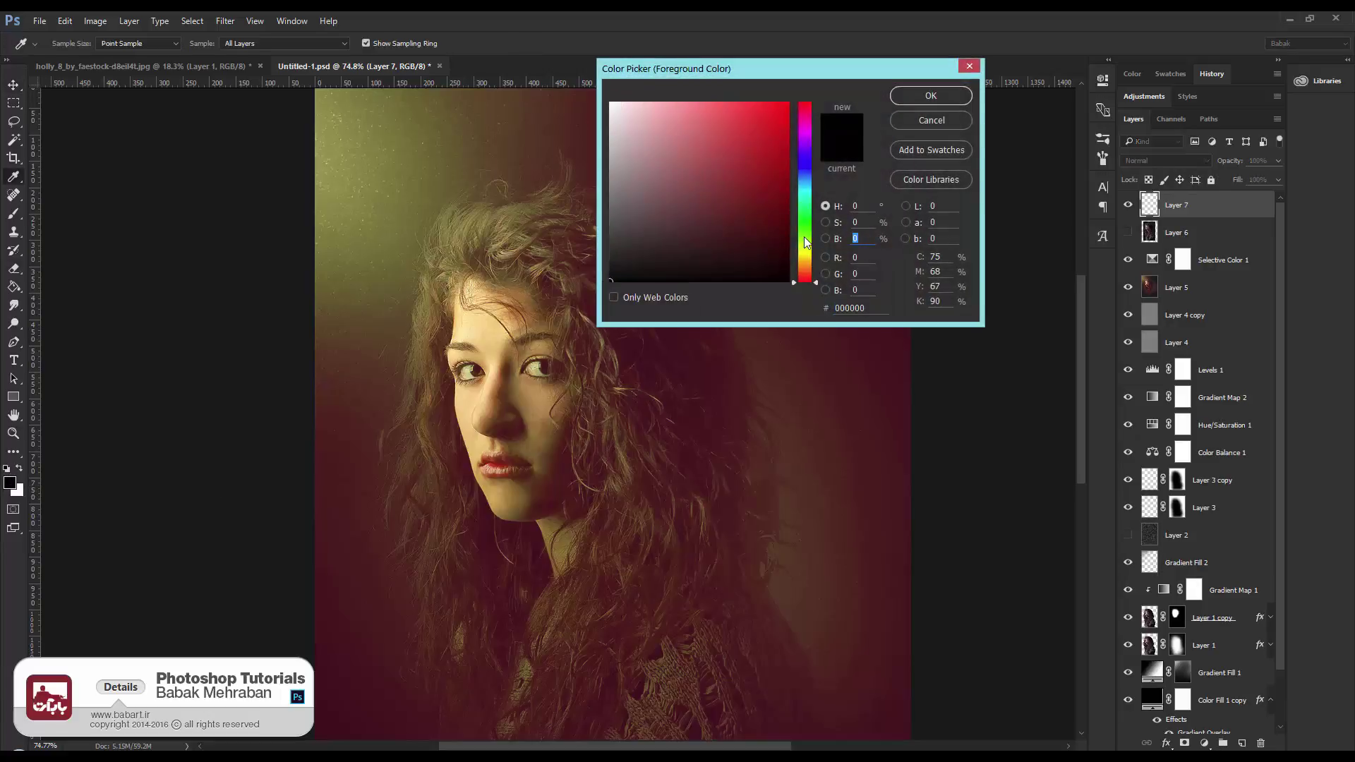
type("50")
key("Return")
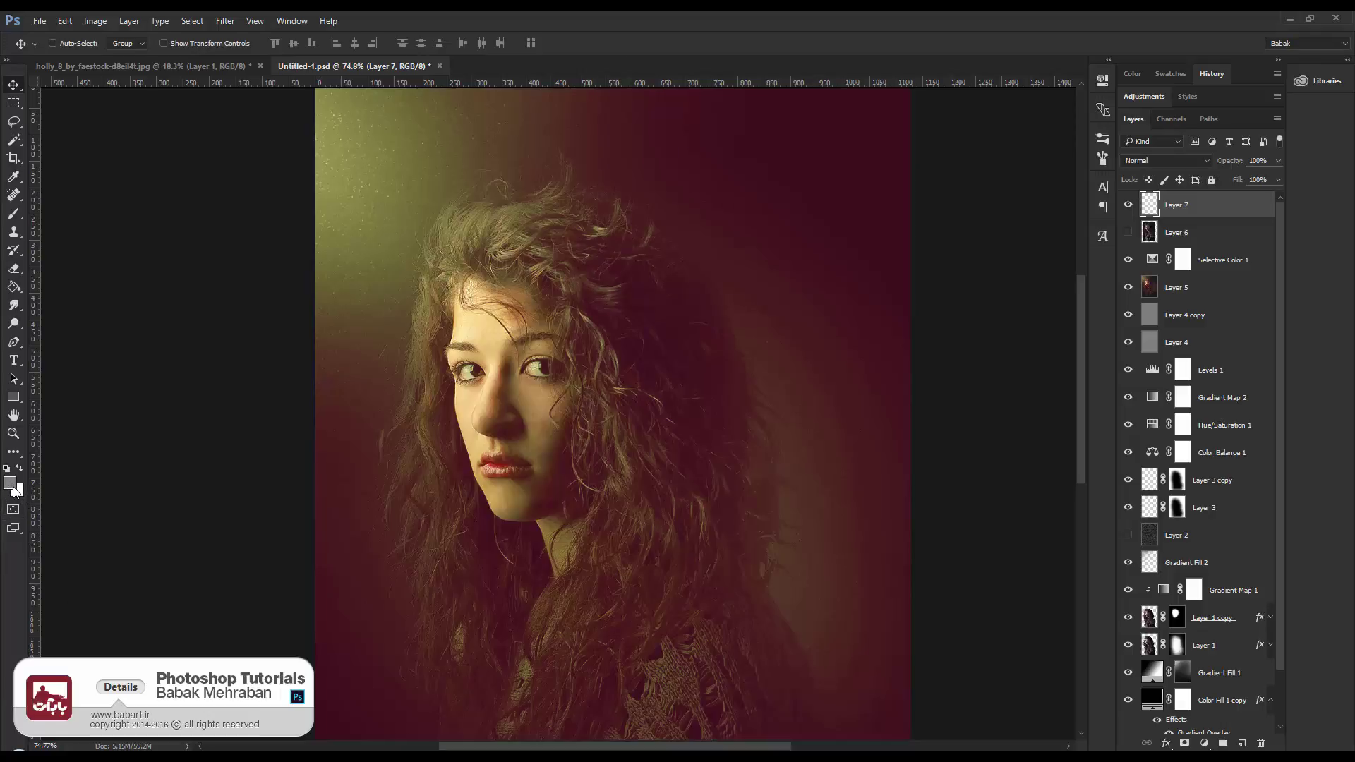
key("alt+BackSpace")
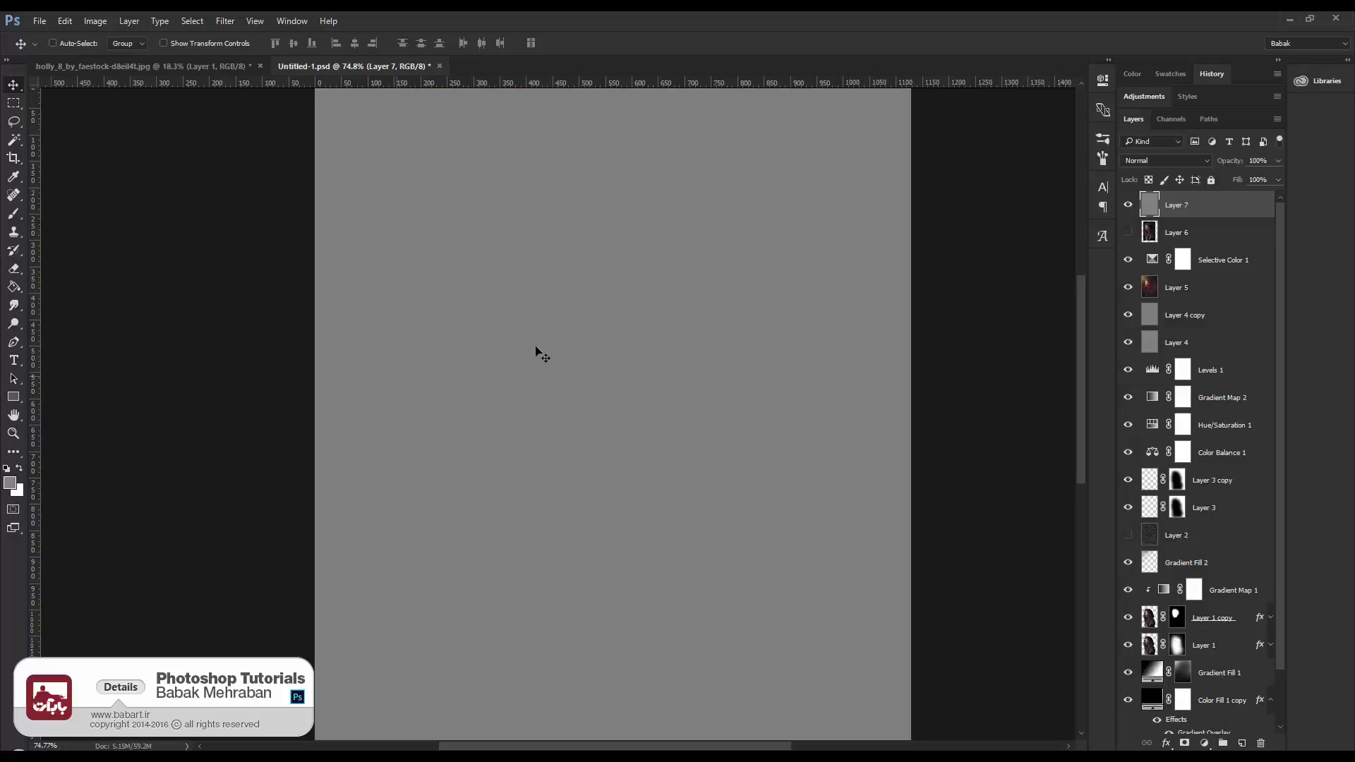
left_click(1165, 160)
left_click(1158, 314)
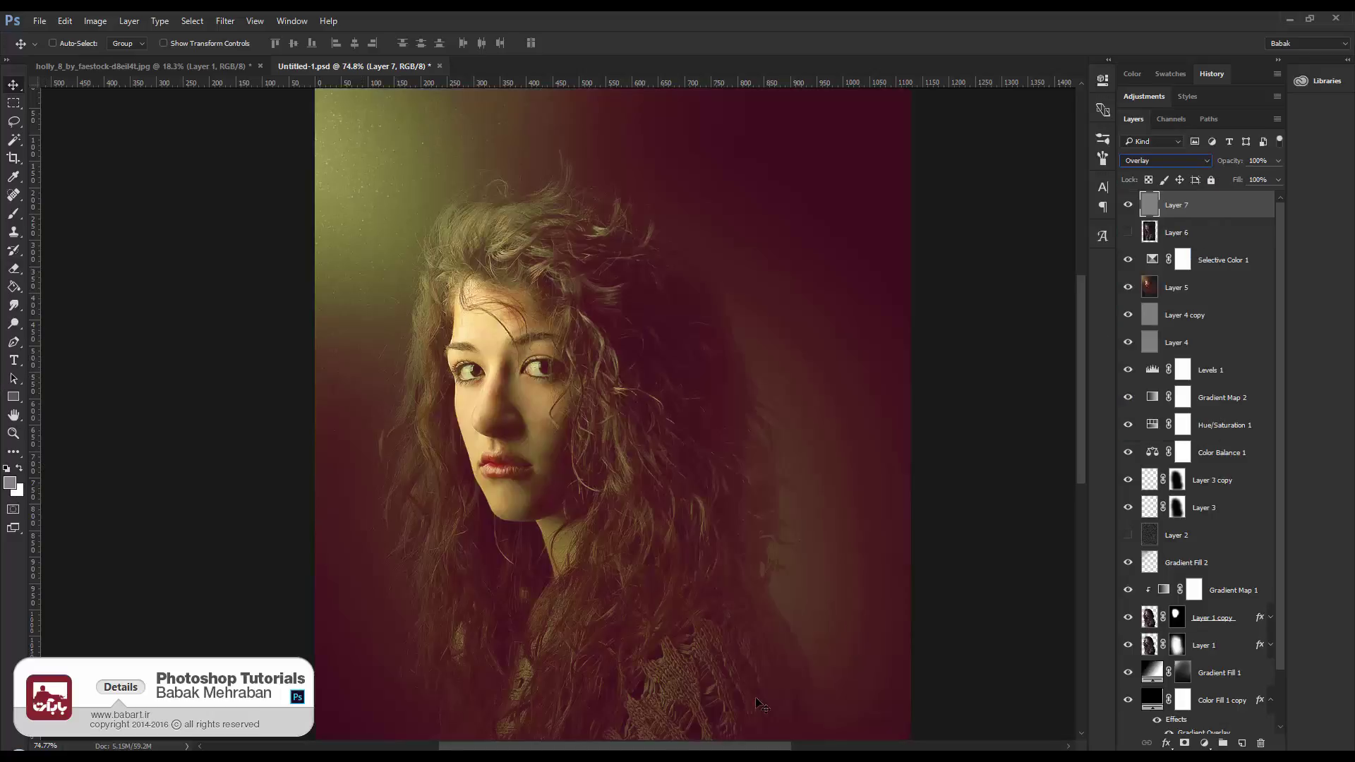
Set up the Dodge Tool for Midtones at 15% exposure with a much smaller brush for working on the face
left_click(14, 325)
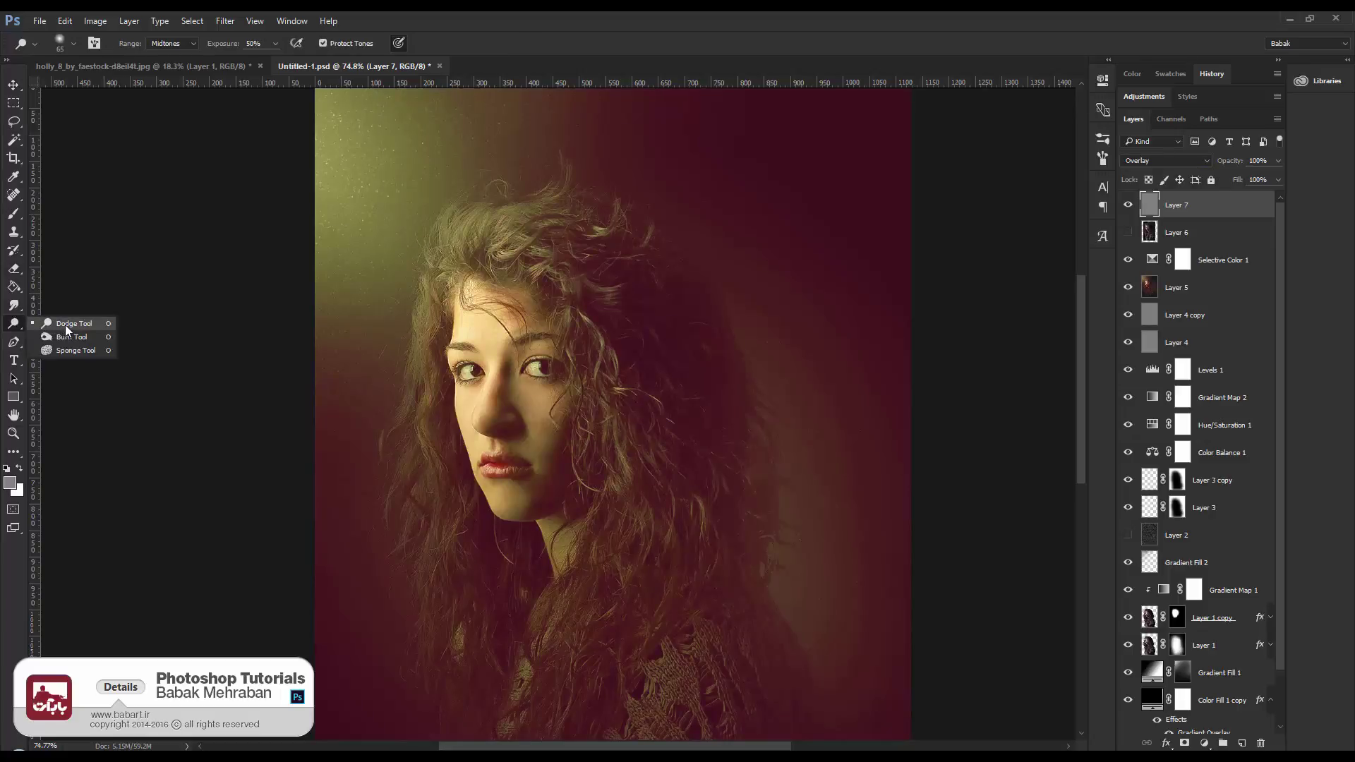
left_click(67, 326)
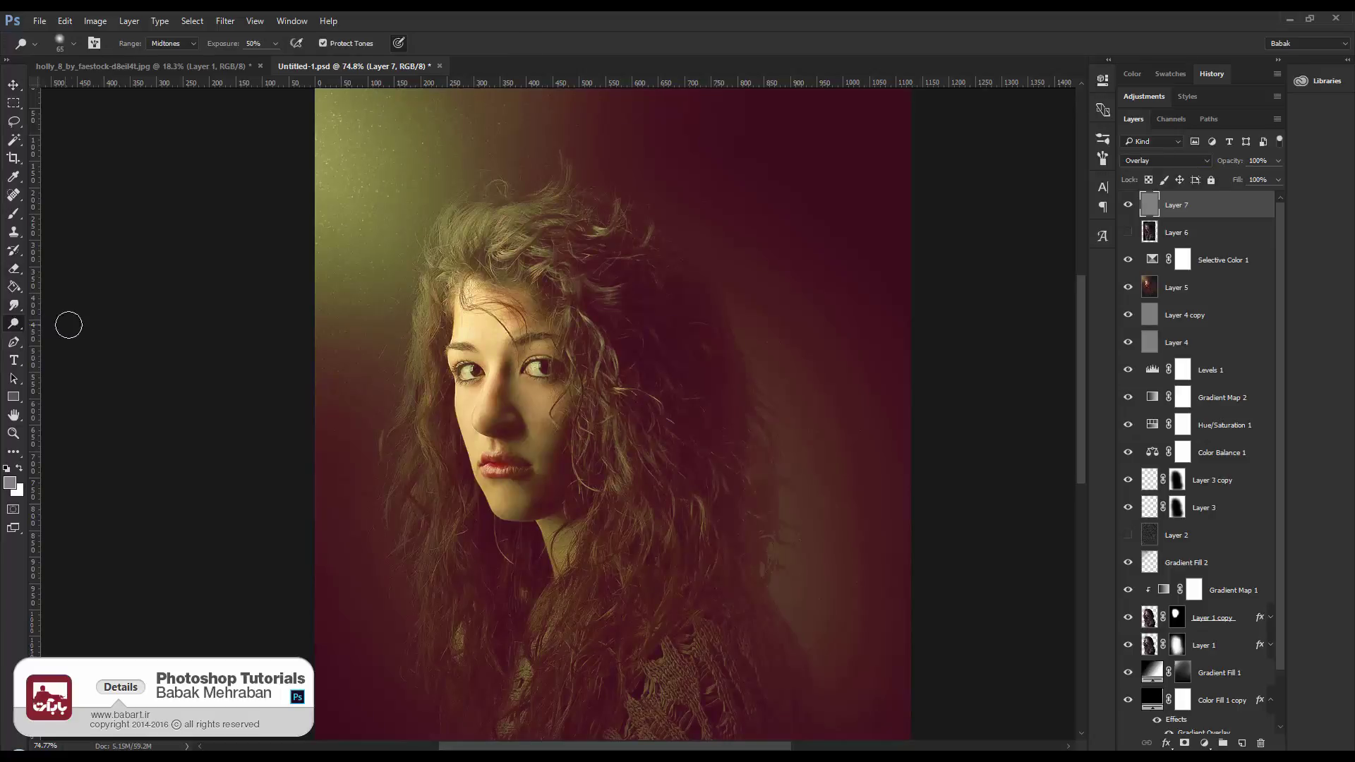
left_click(265, 40)
type("15")
scroll(551, 362, "up", 6)
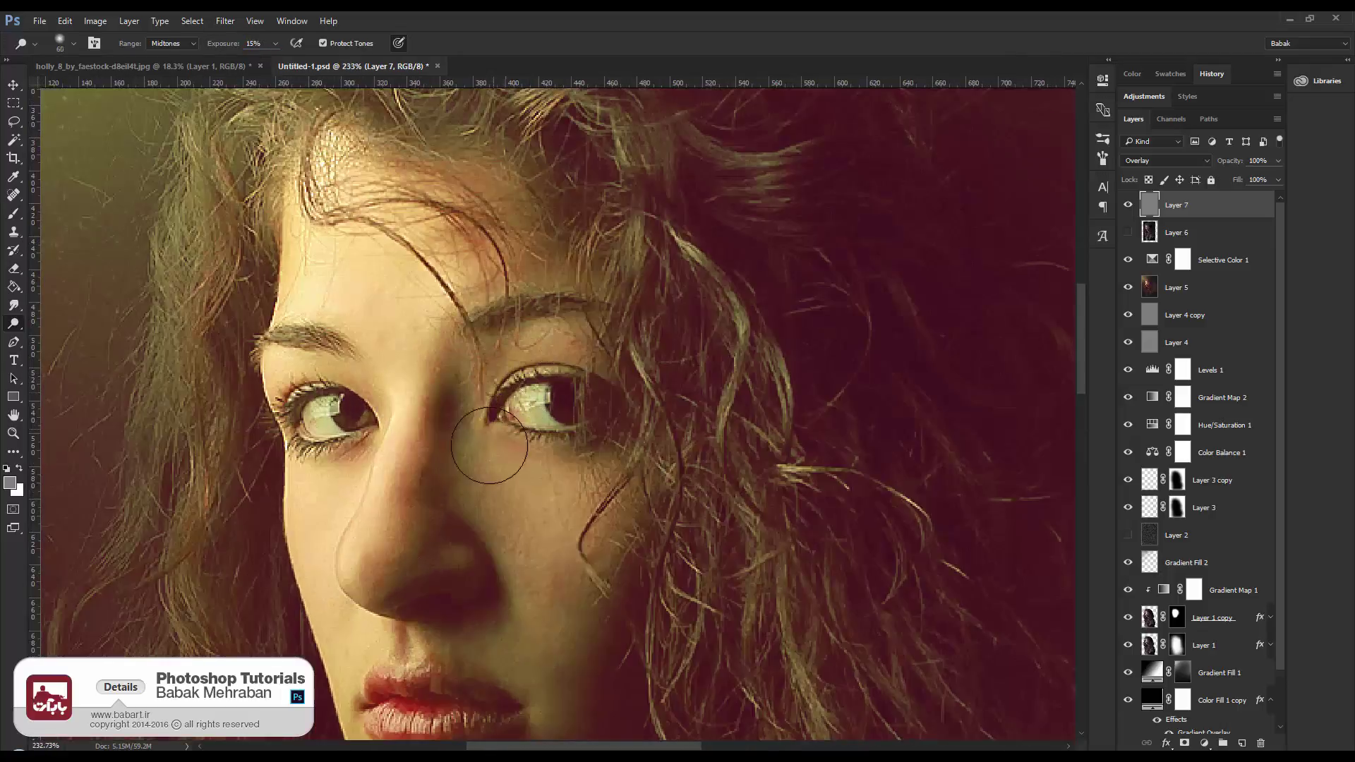
key("bracketleft")
key("bracketleft")
key("bracketleft")
key("bracketleft")
key("bracketleft")
key("bracketleft")
key("bracketleft")
key("bracketleft")
Dodge fine highlights on the upper eyelid and along the lower edge of the woman's eye on the hair-covered side
scroll(417, 491, "down", 5)
scroll(402, 514, "up", 6)
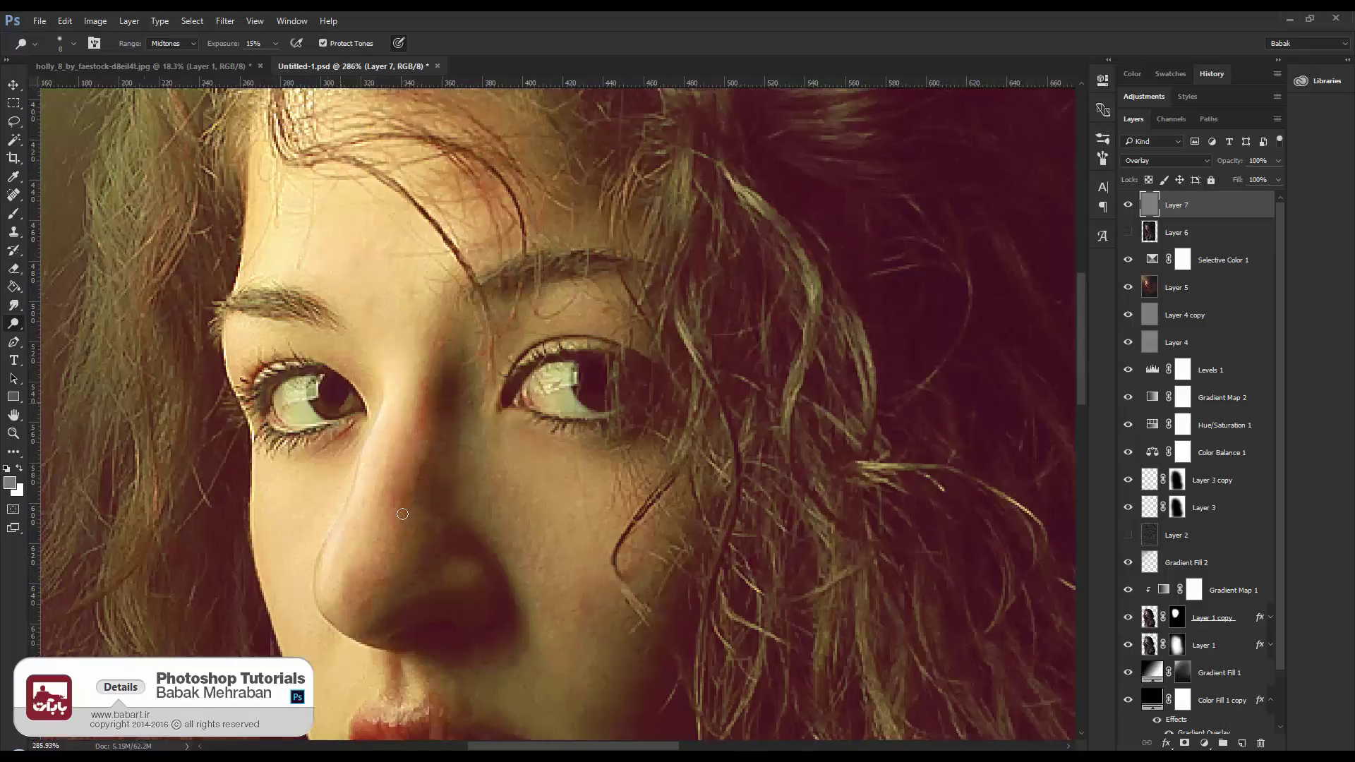
scroll(403, 514, "down", 5)
scroll(356, 562, "up", 6)
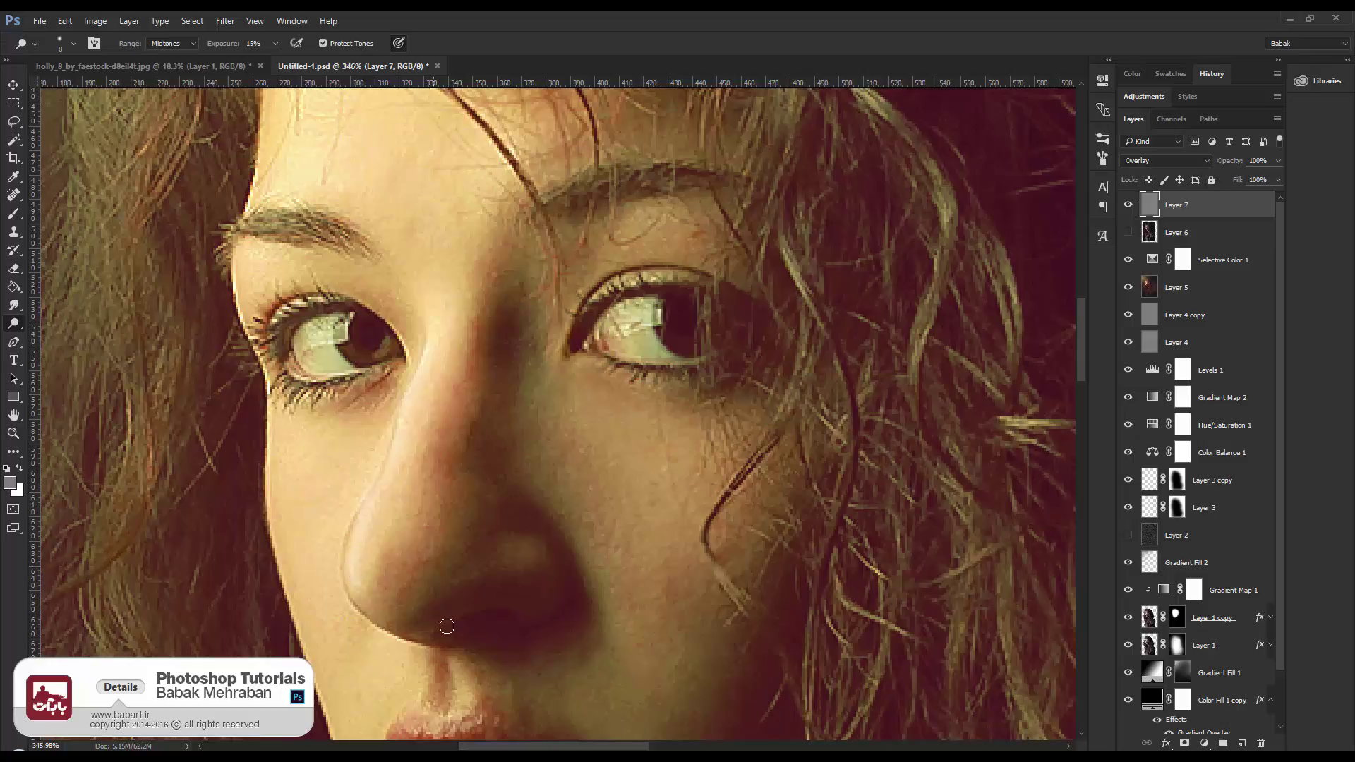
mouse_move(621, 315)
left_mouse_down()
mouse_move(647, 327)
mouse_move(677, 279)
mouse_move(630, 277)
mouse_move(712, 284)
mouse_move(629, 275)
mouse_move(734, 295)
mouse_move(673, 279)
mouse_move(631, 279)
left_mouse_up()
mouse_move(698, 370)
left_mouse_down()
mouse_move(616, 360)
mouse_move(648, 358)
left_mouse_up()
key("bracketleft")
key("bracketleft")
key("bracketleft")
key("bracketleft")
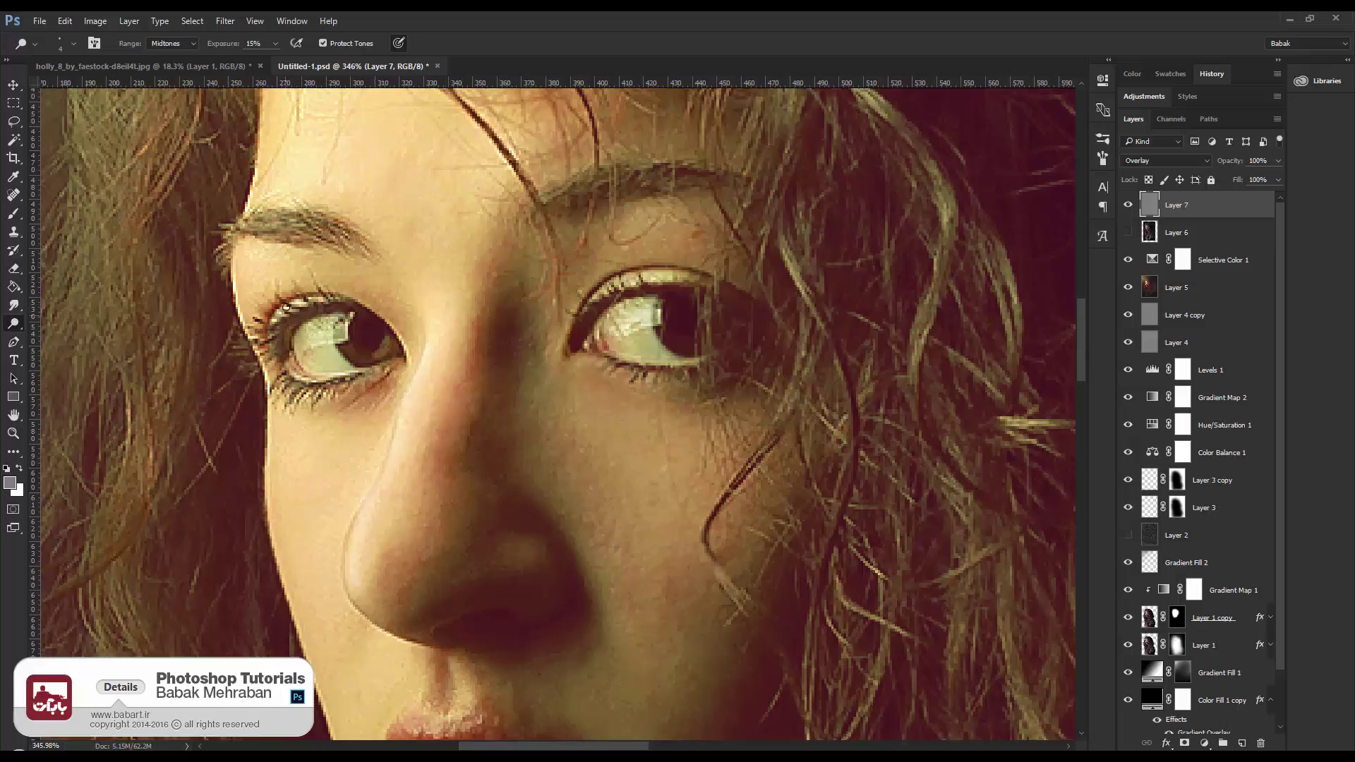
Dodge highlights on the lower lip and from above the upper lip to the nose tip on the gray Overlay layer
scroll(276, 386, "down", 5)
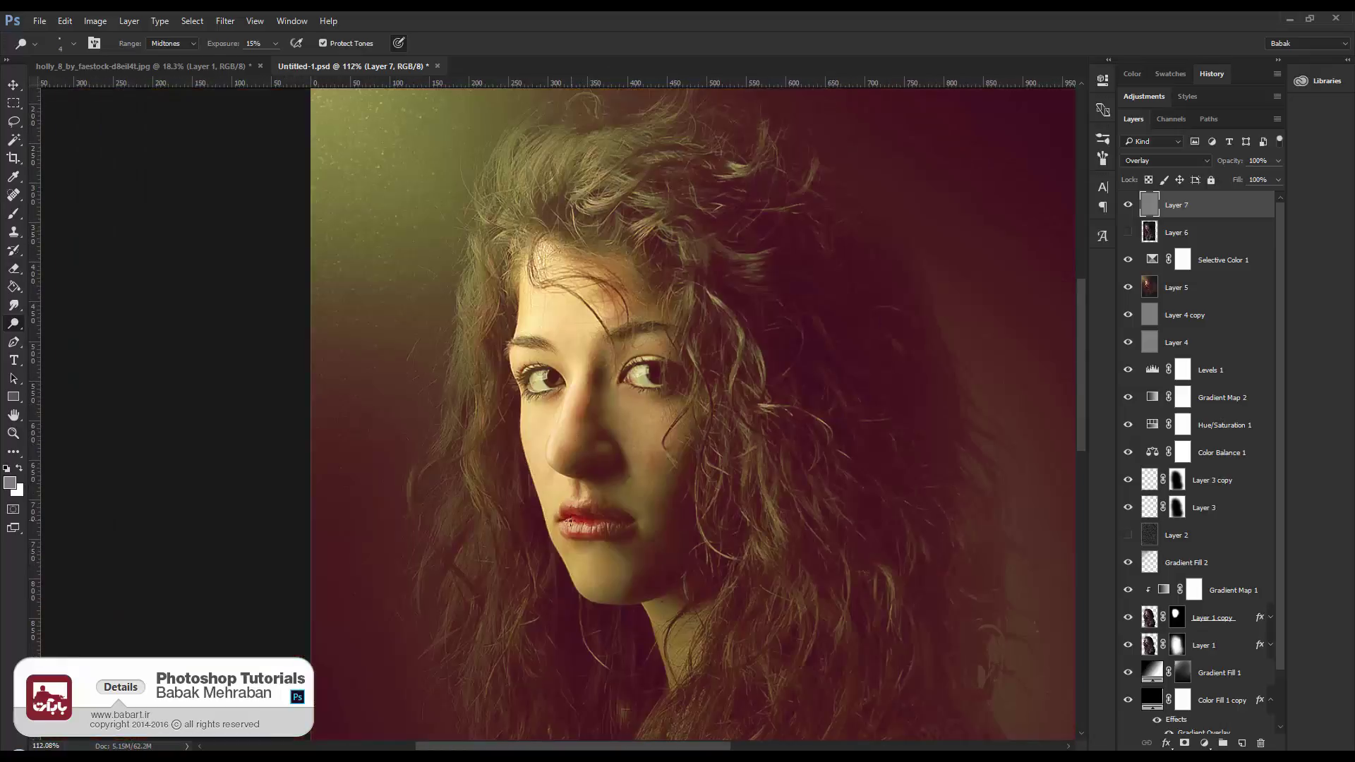
scroll(598, 534, "up", 5)
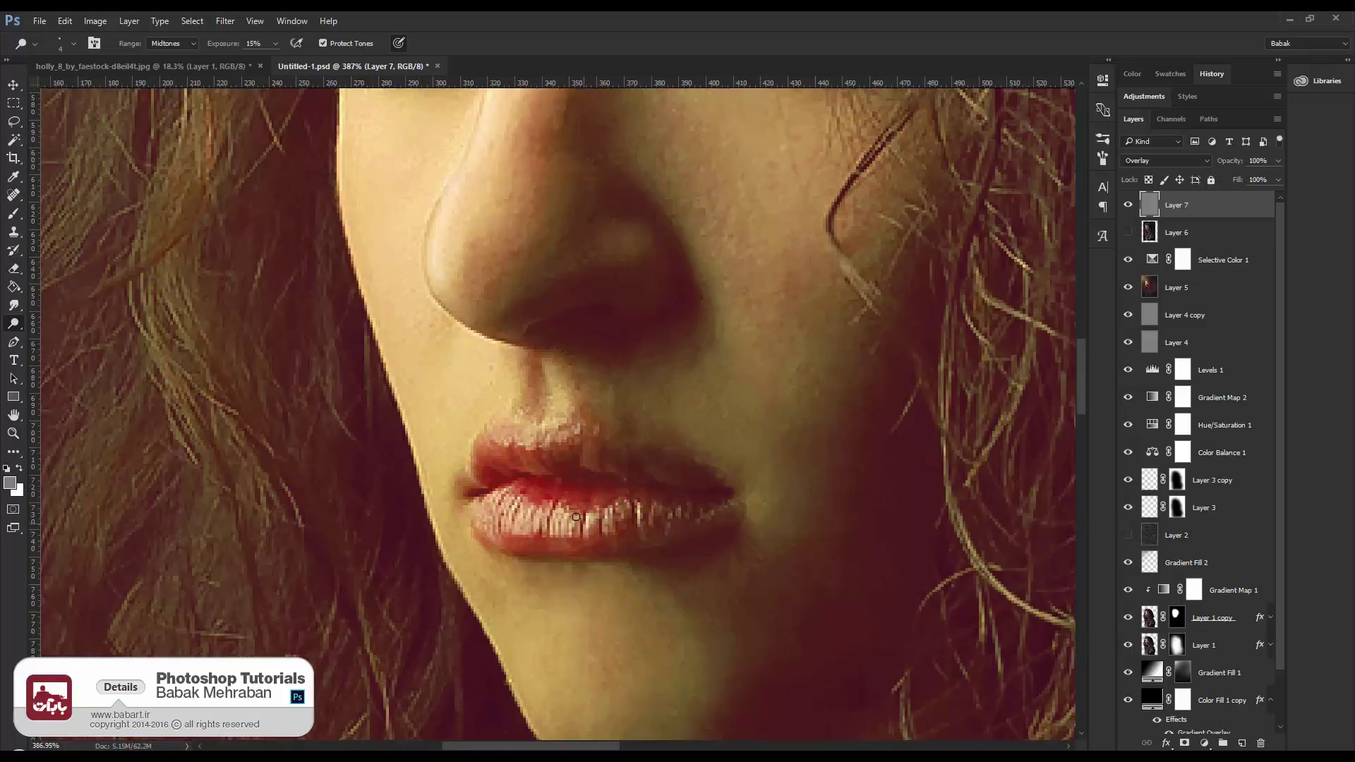
mouse_move(565, 516)
left_mouse_down()
mouse_move(559, 531)
mouse_move(541, 515)
mouse_move(511, 530)
mouse_move(484, 514)
left_mouse_up()
mouse_move(547, 425)
left_mouse_down()
mouse_move(524, 350)
mouse_move(563, 401)
mouse_move(547, 363)
mouse_move(554, 411)
mouse_move(551, 384)
mouse_move(562, 395)
mouse_move(549, 425)
mouse_move(558, 404)
mouse_move(546, 364)
mouse_move(568, 408)
mouse_move(485, 361)
mouse_move(503, 329)
mouse_move(511, 351)
mouse_move(462, 320)
mouse_move(516, 352)
mouse_move(454, 320)
left_mouse_up()
key("ctrl+0")
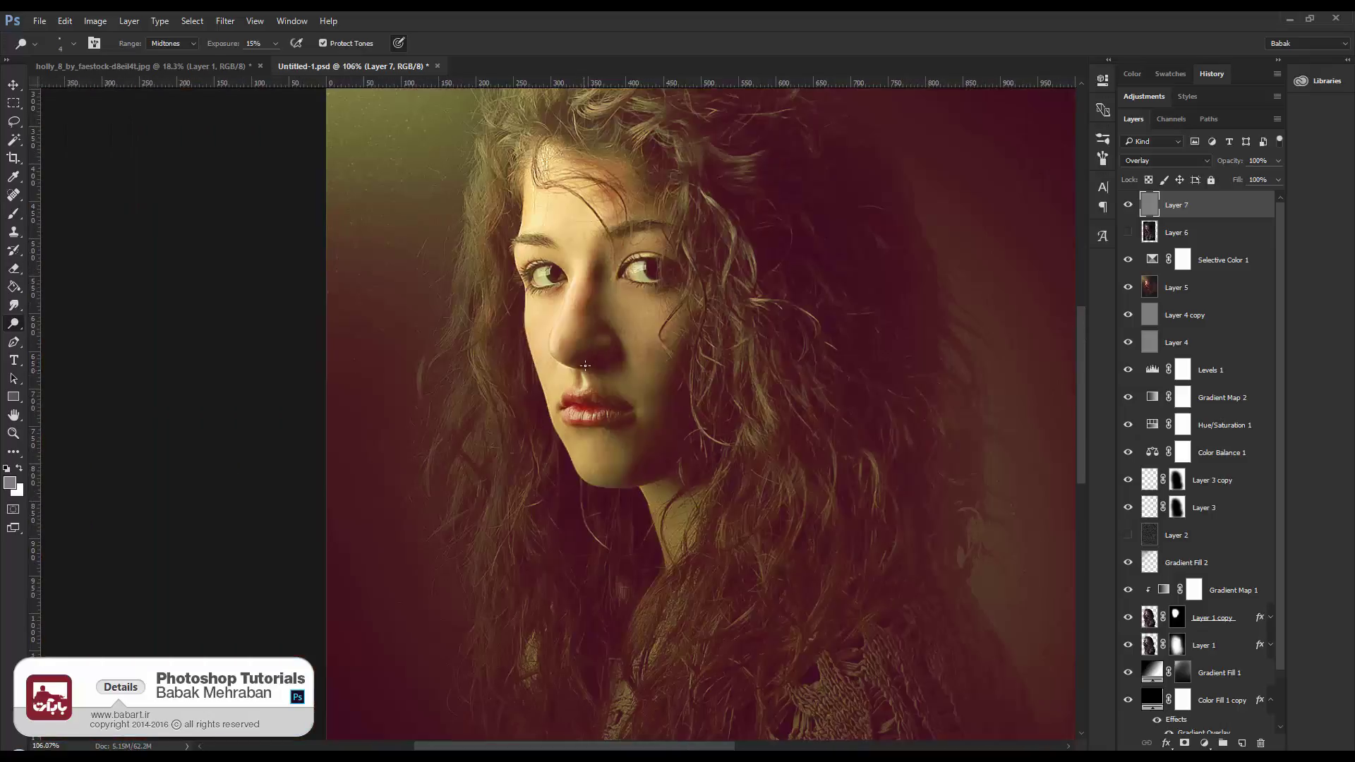
Set up the Burn Tool for Midtones at 15% exposure with a much smaller brush for facial shadows
scroll(598, 415, "down", 1)
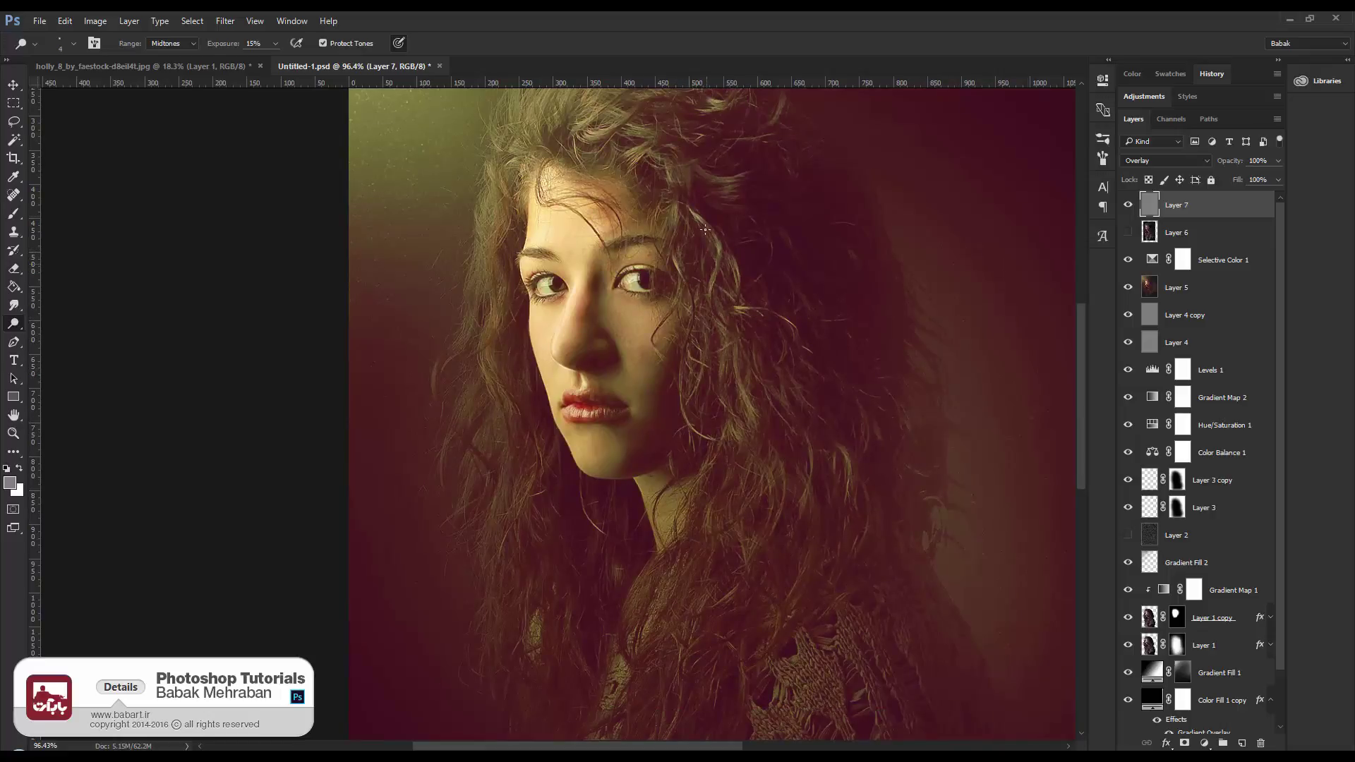
scroll(525, 241, "up", 4)
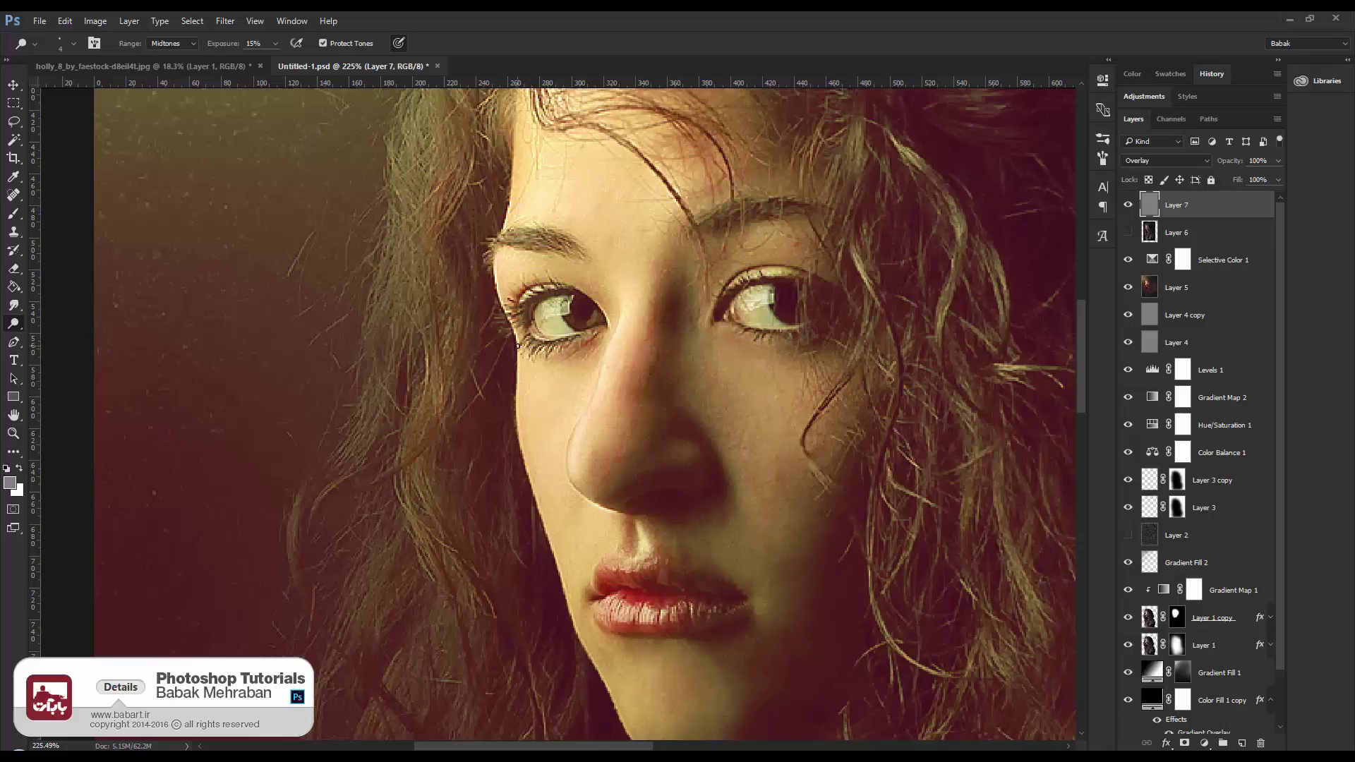
left_click(14, 306)
left_click(18, 328)
left_click(71, 348)
type("15")
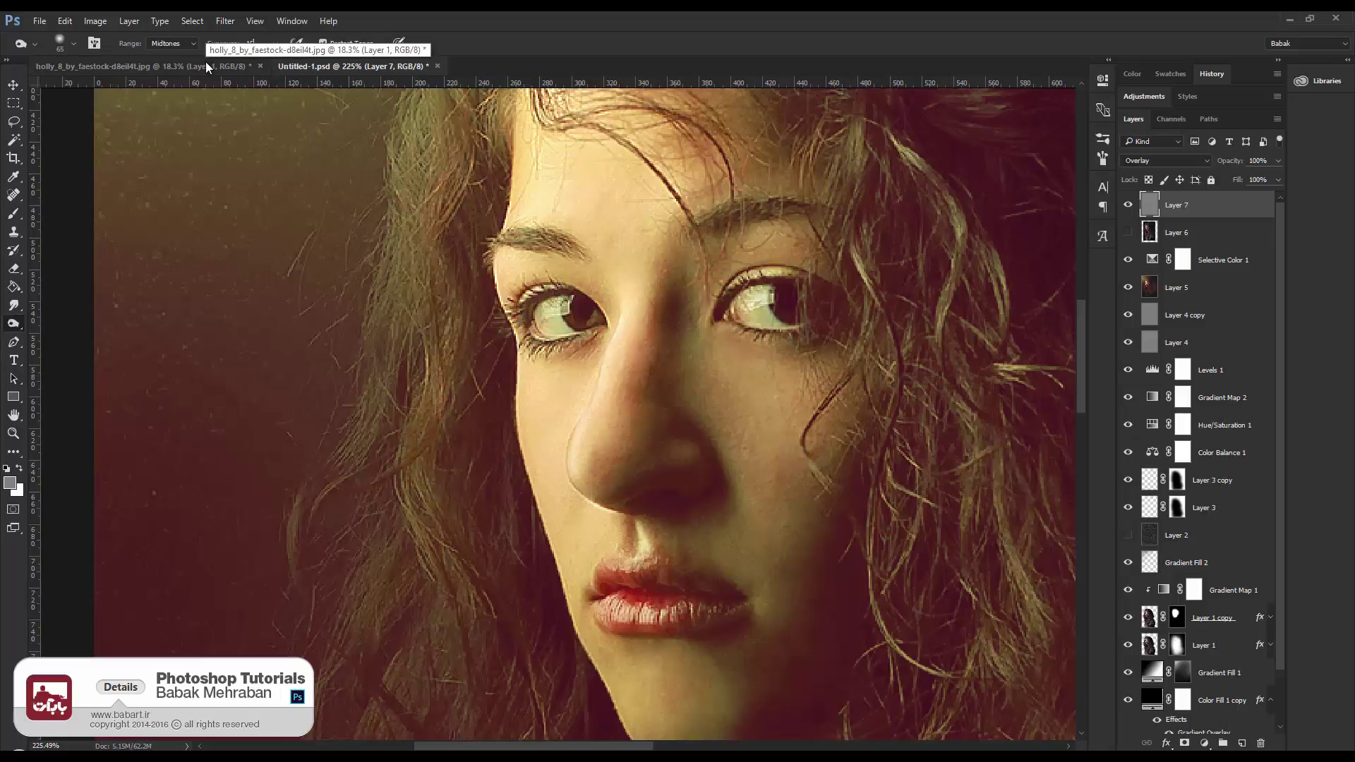
key("bracketleft")
key("bracketleft")
key("bracketleft")
key("bracketleft")
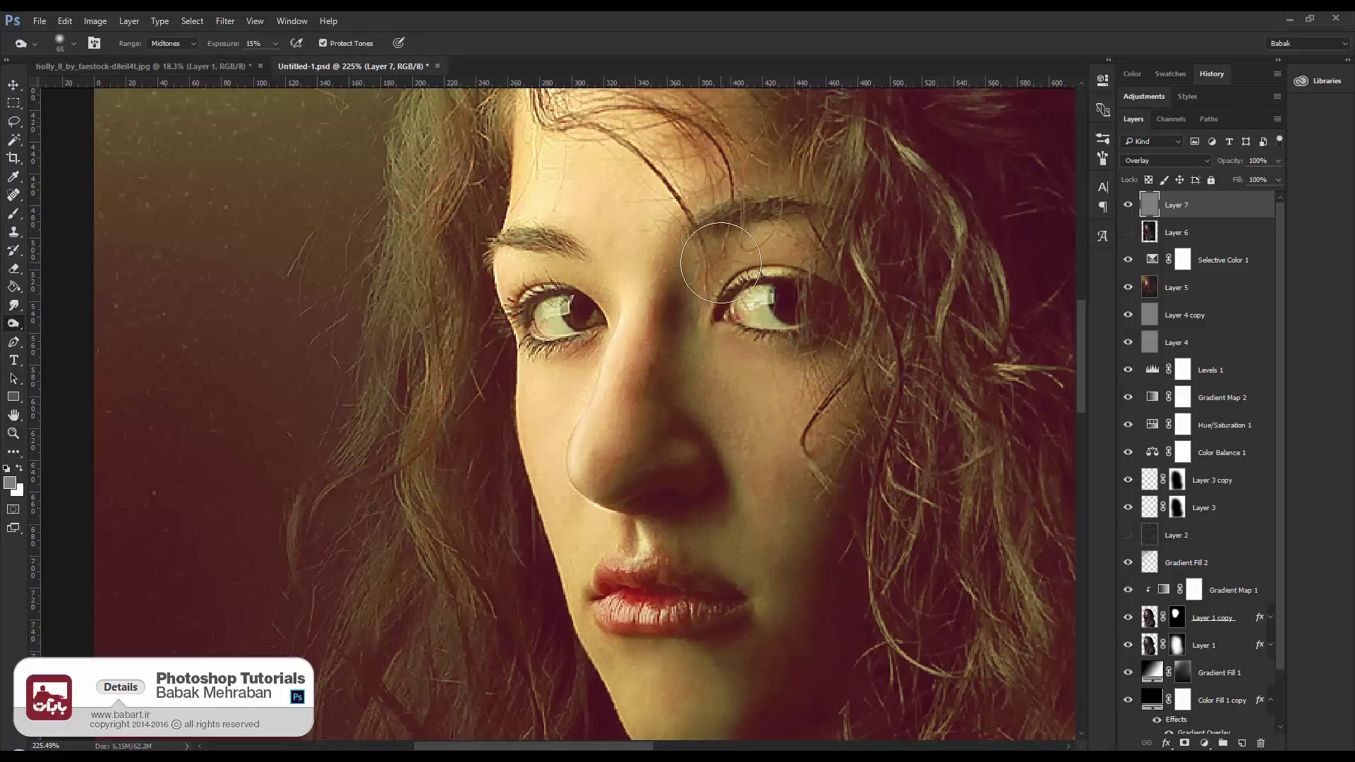
key("bracketleft")
key("bracketleft")
key("bracketleft")
key("bracketleft")
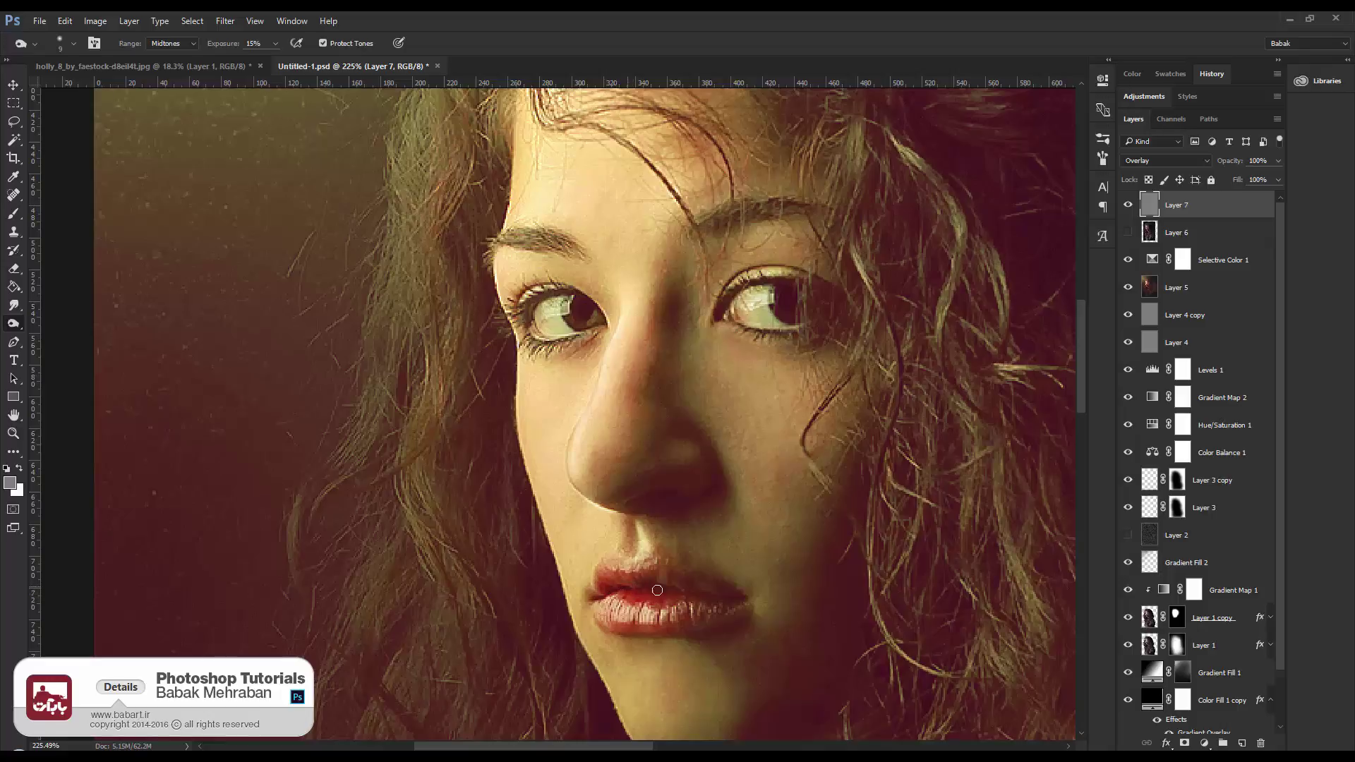
Burn the dark line between the woman's lips on the gray Overlay layer, adjusting the small brush size
left_click_drag(657, 591, 700, 594)
key("bracketleft")
key("bracketleft")
scroll(612, 353, "up", 3)
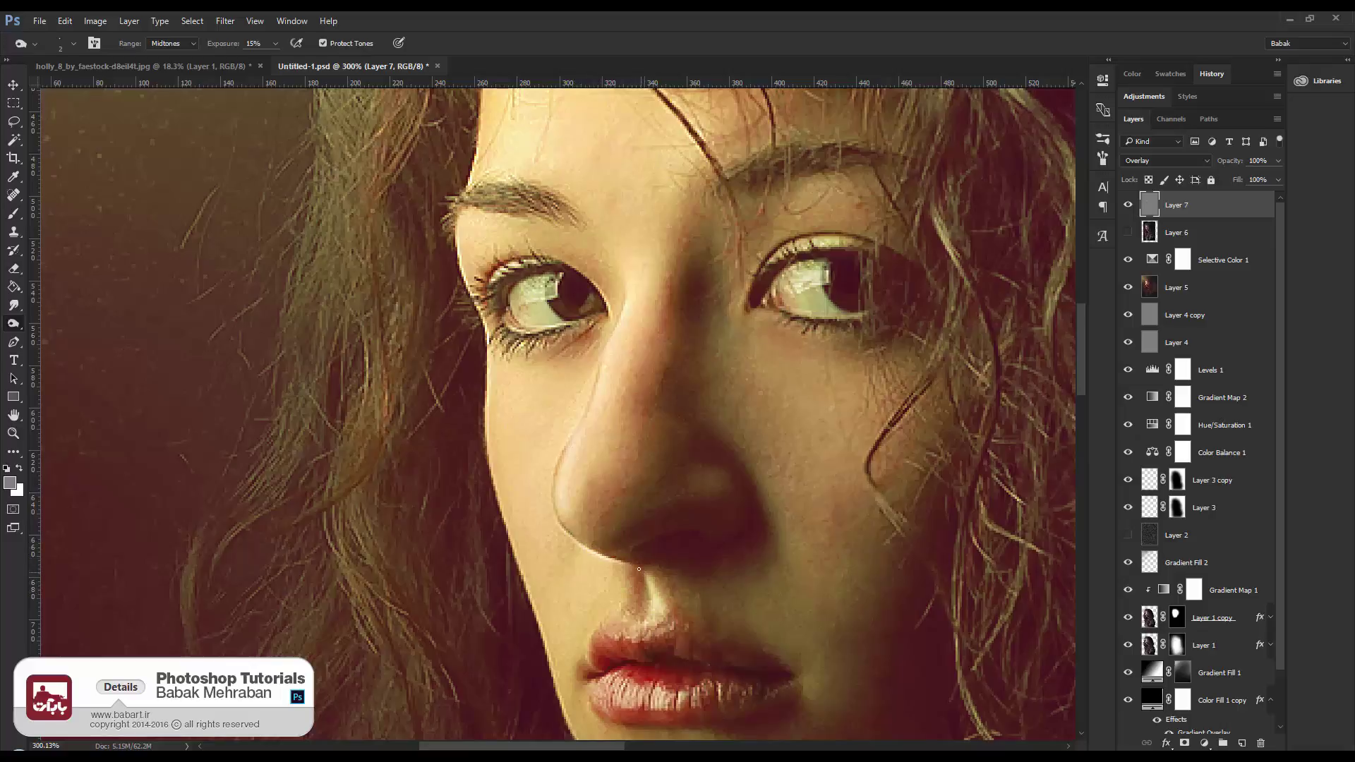
key("bracketright")
key("bracketright")
key("bracketright")
scroll(648, 598, "down", 3)
scroll(656, 579, "down", 1)
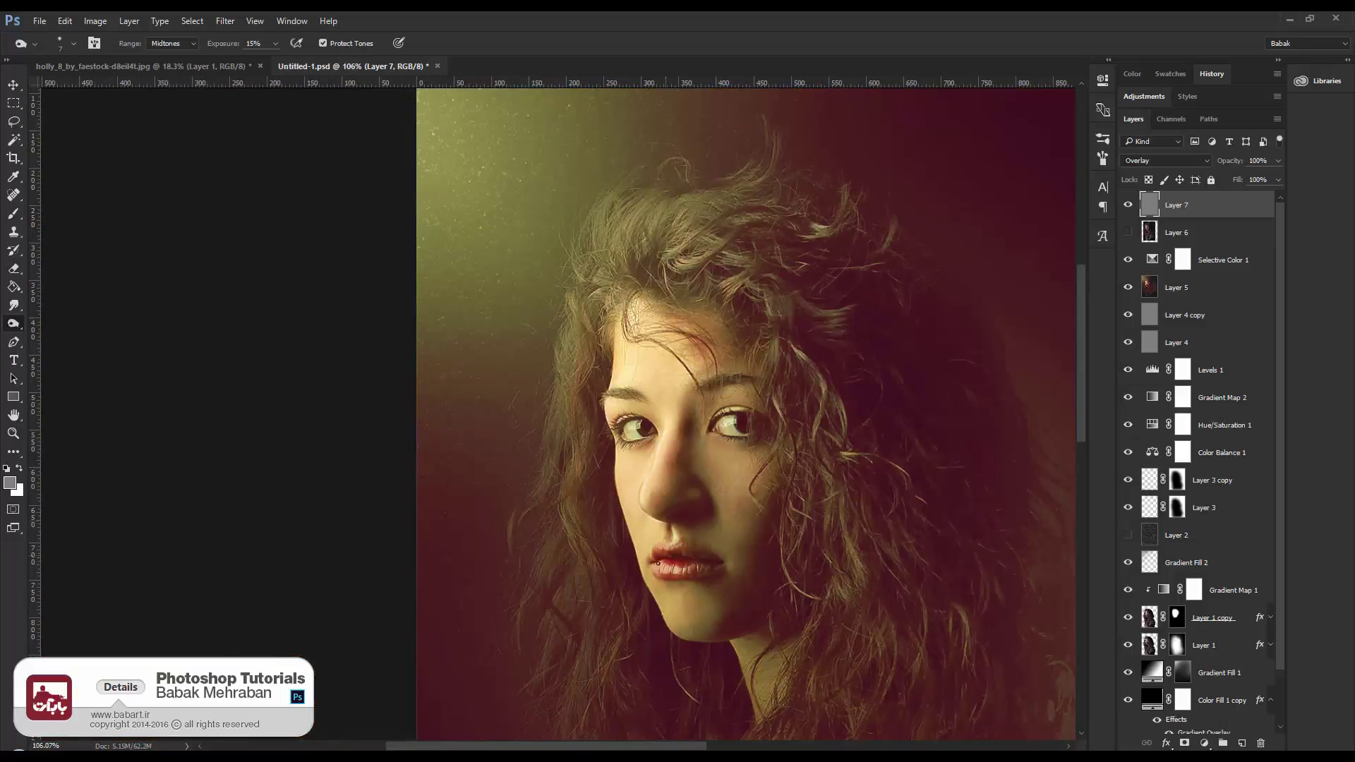
scroll(675, 542, "up", 2)
scroll(675, 542, "up", 1)
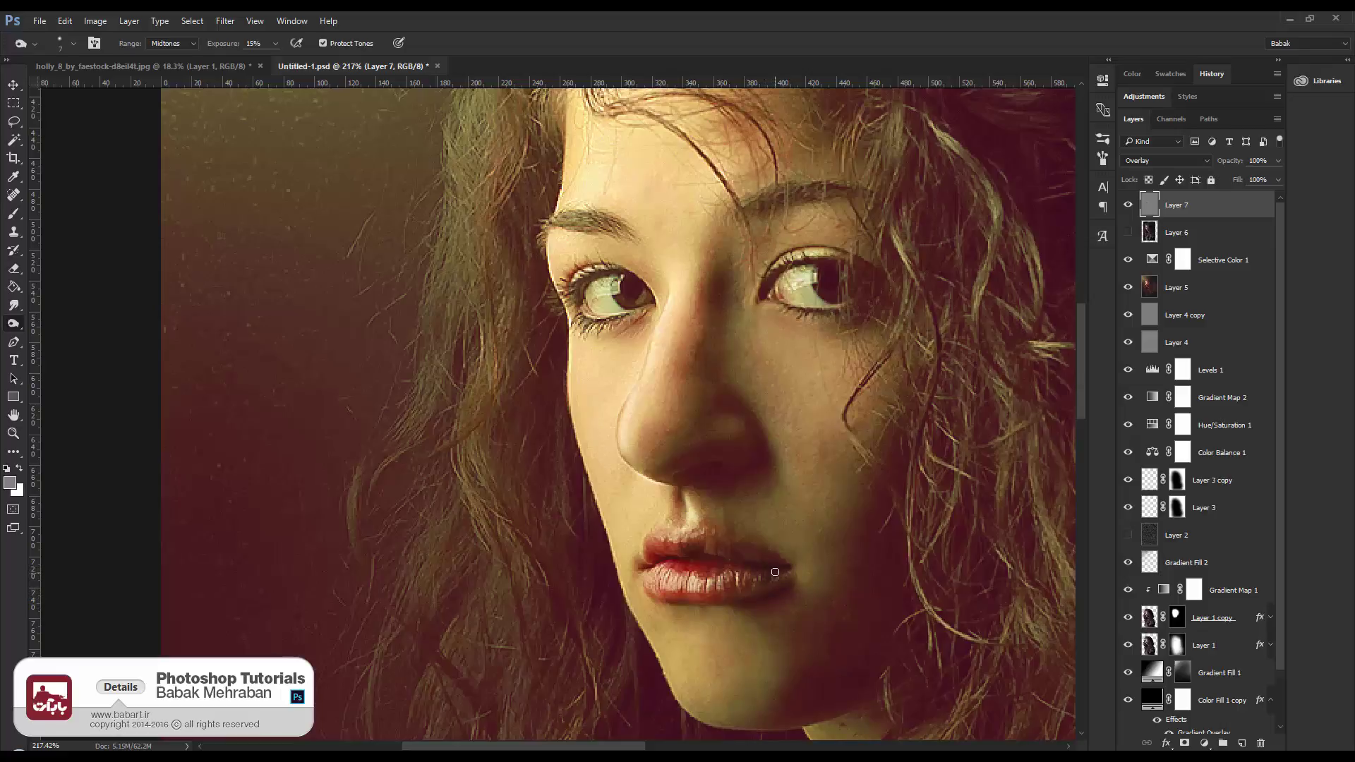
scroll(728, 629, "down", 10)
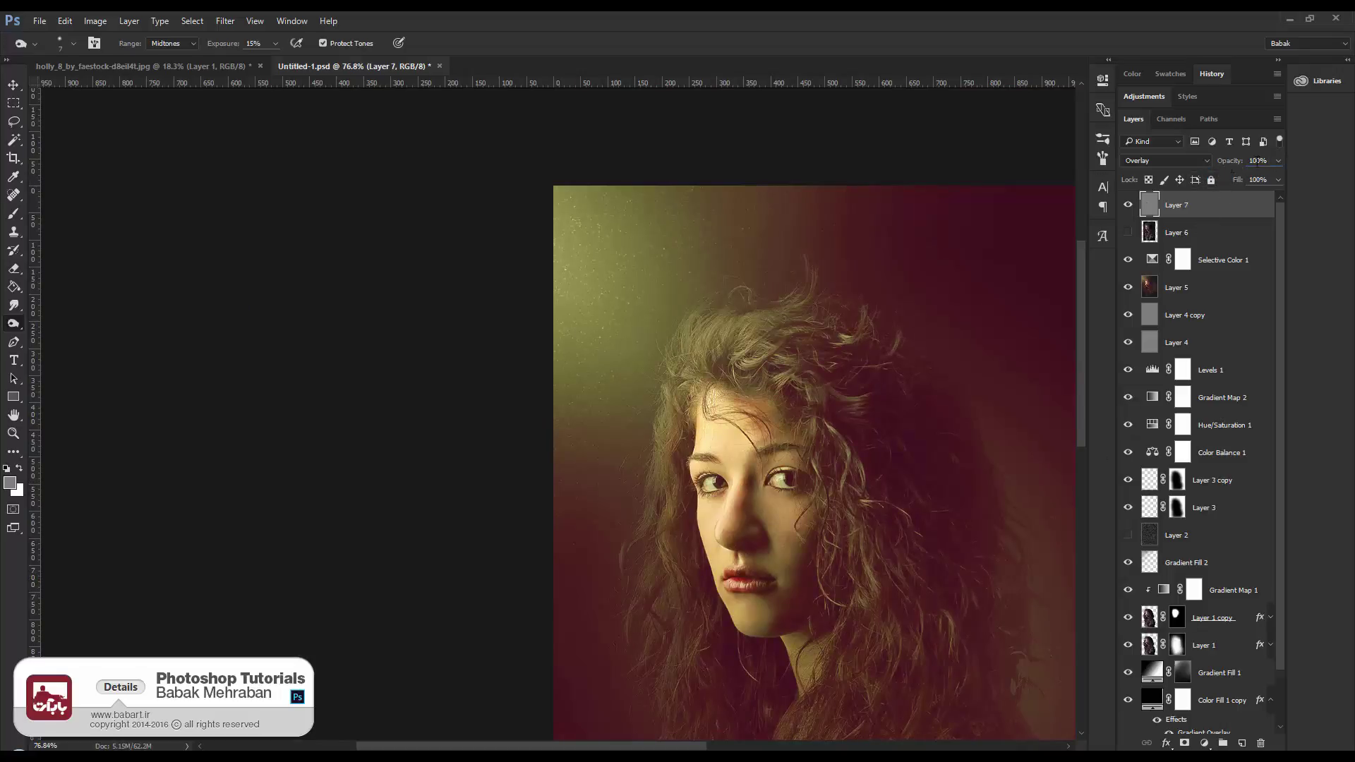
Reduce the gray Overlay layer's opacity and save the document
left_click(1257, 160)
type("3")
key("ctrl+s")
Add a new top layer and prepare the Brush Tool with a much smaller tip for painting on the face
left_click(1242, 744)
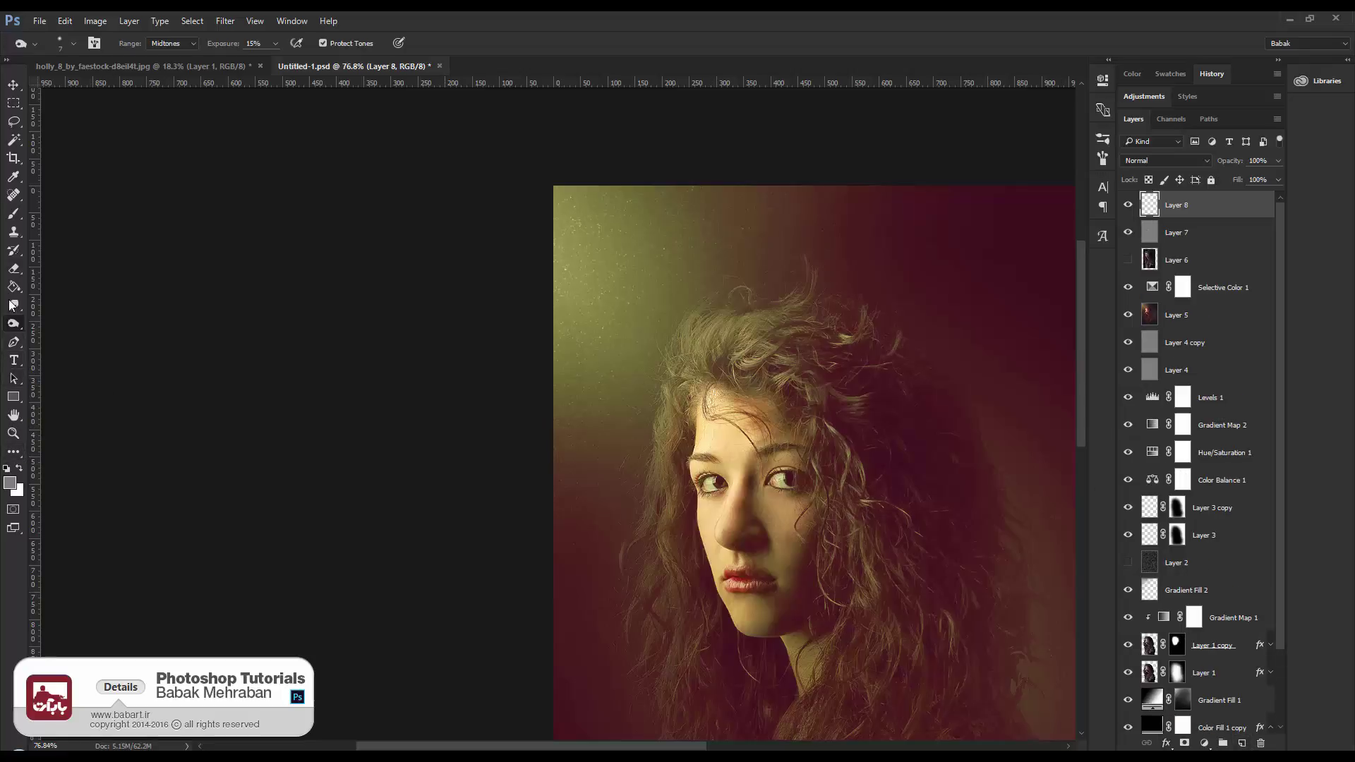
left_click(14, 213)
key("bracketleft")
key("bracketleft")
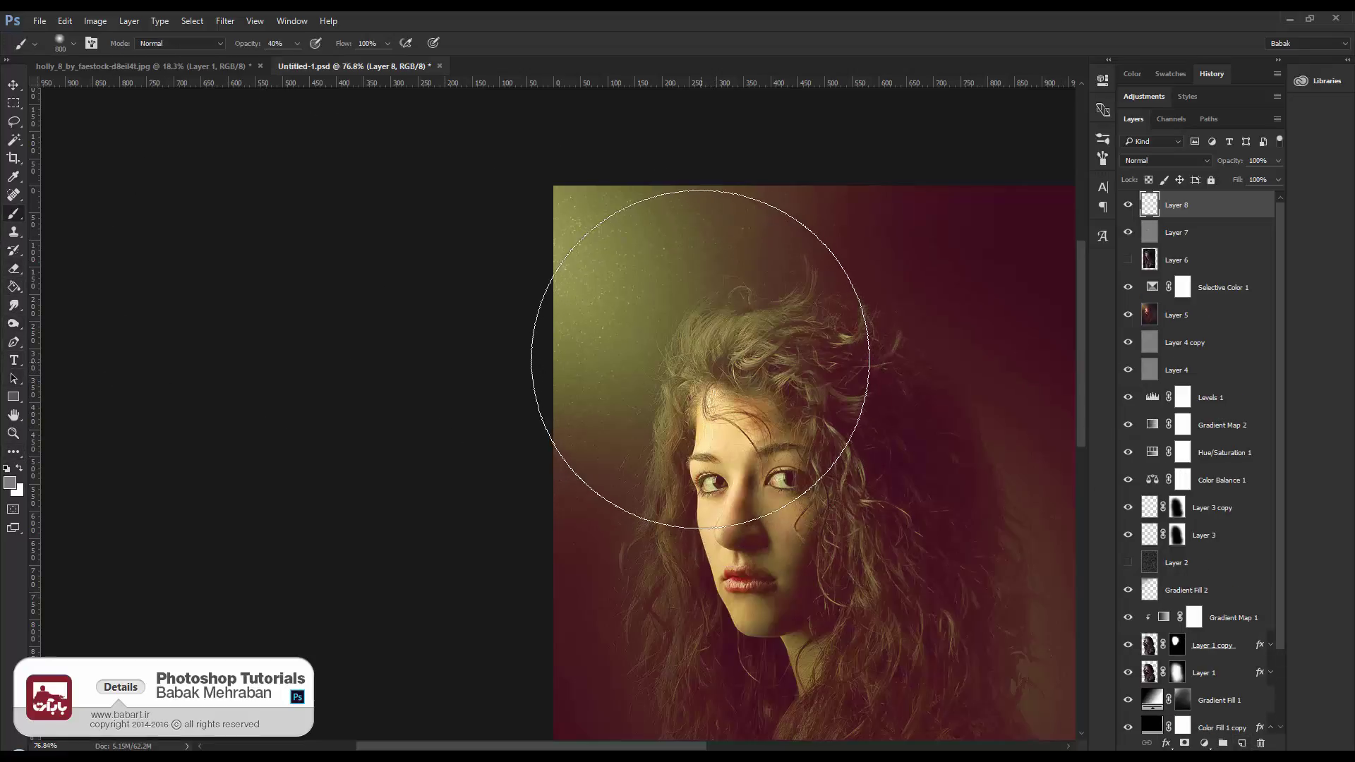
key("bracketleft")
key("bracketleft")
key("bracketleft")
key("bracketleft")
key("bracketleft")
key("bracketleft")
scroll(713, 427, "up", 5)
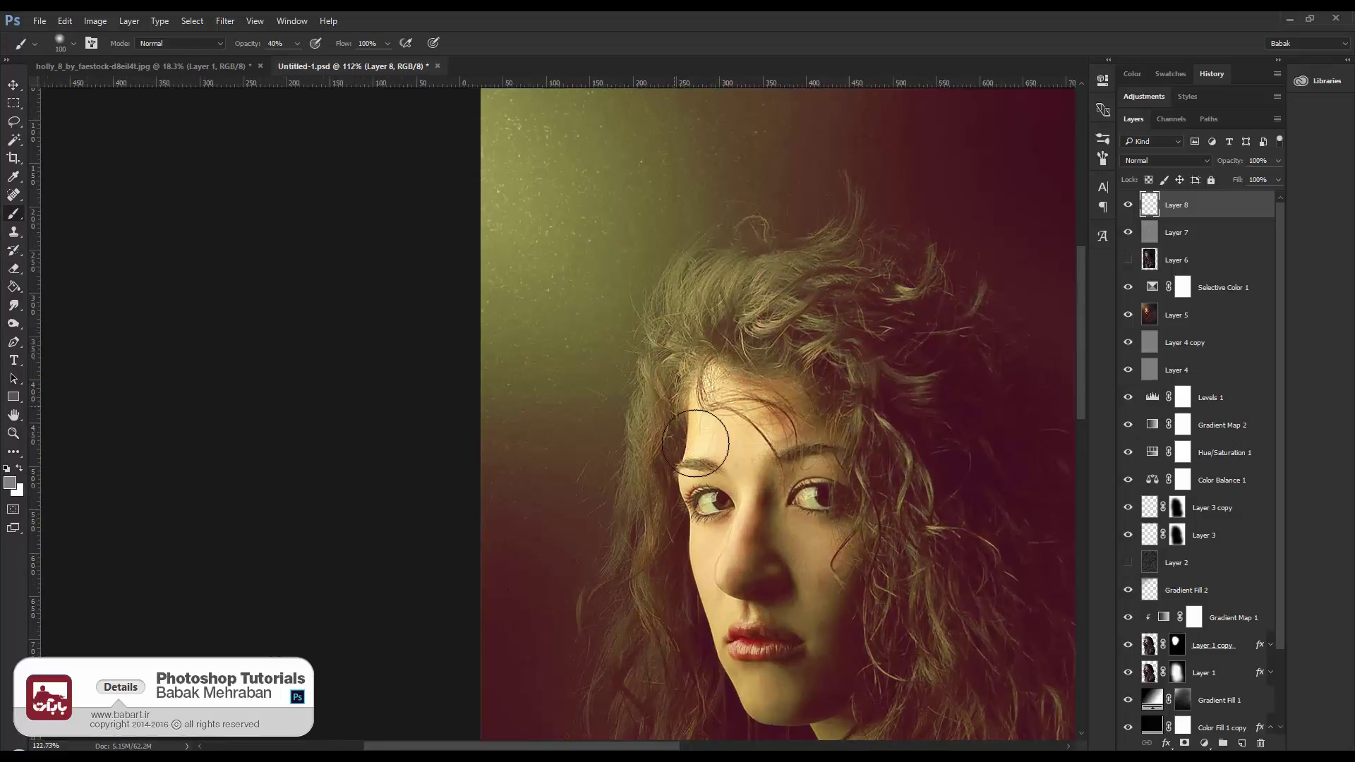
key("bracketleft")
key("bracketleft")
key("bracketleft")
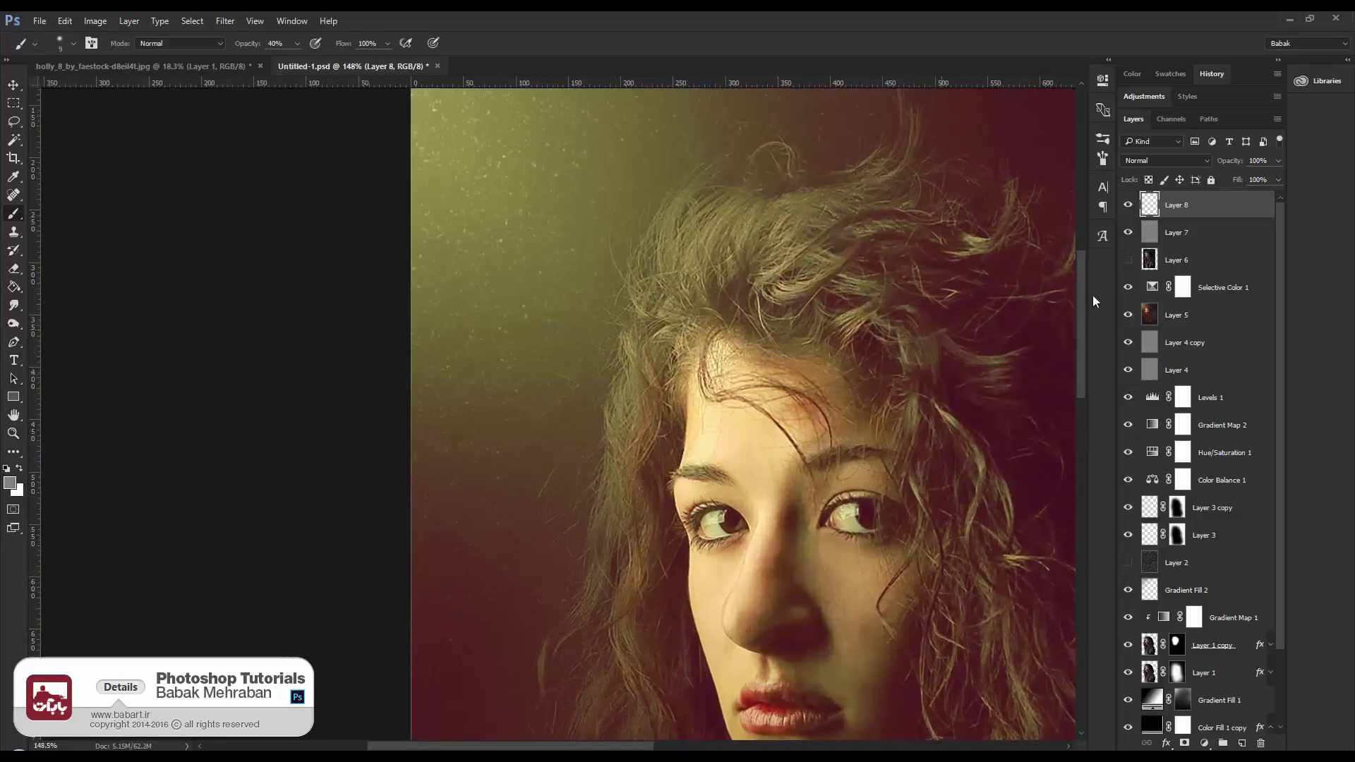
Set the new layer's blend mode to Soft Light and choose teal #26afa0 as the brush color
left_click(1151, 160)
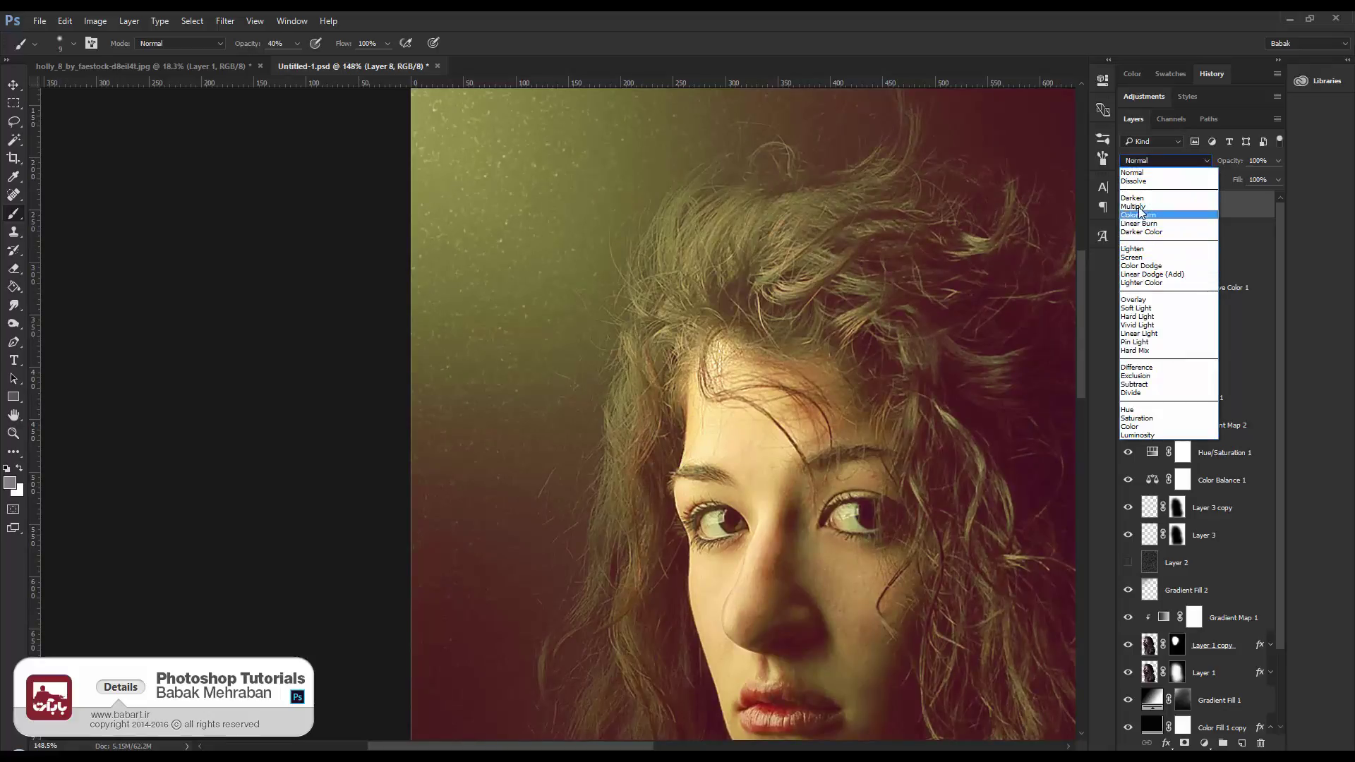
left_click(1137, 308)
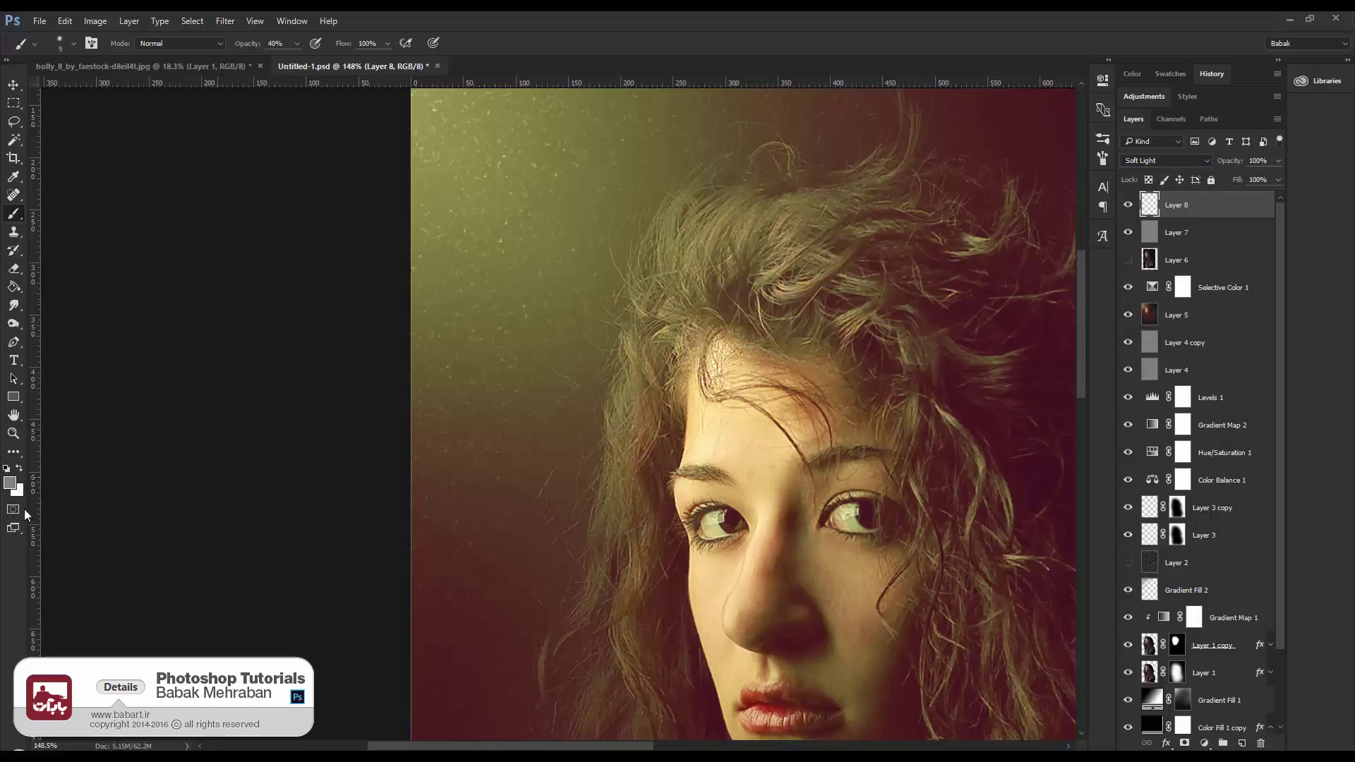
left_click(10, 482)
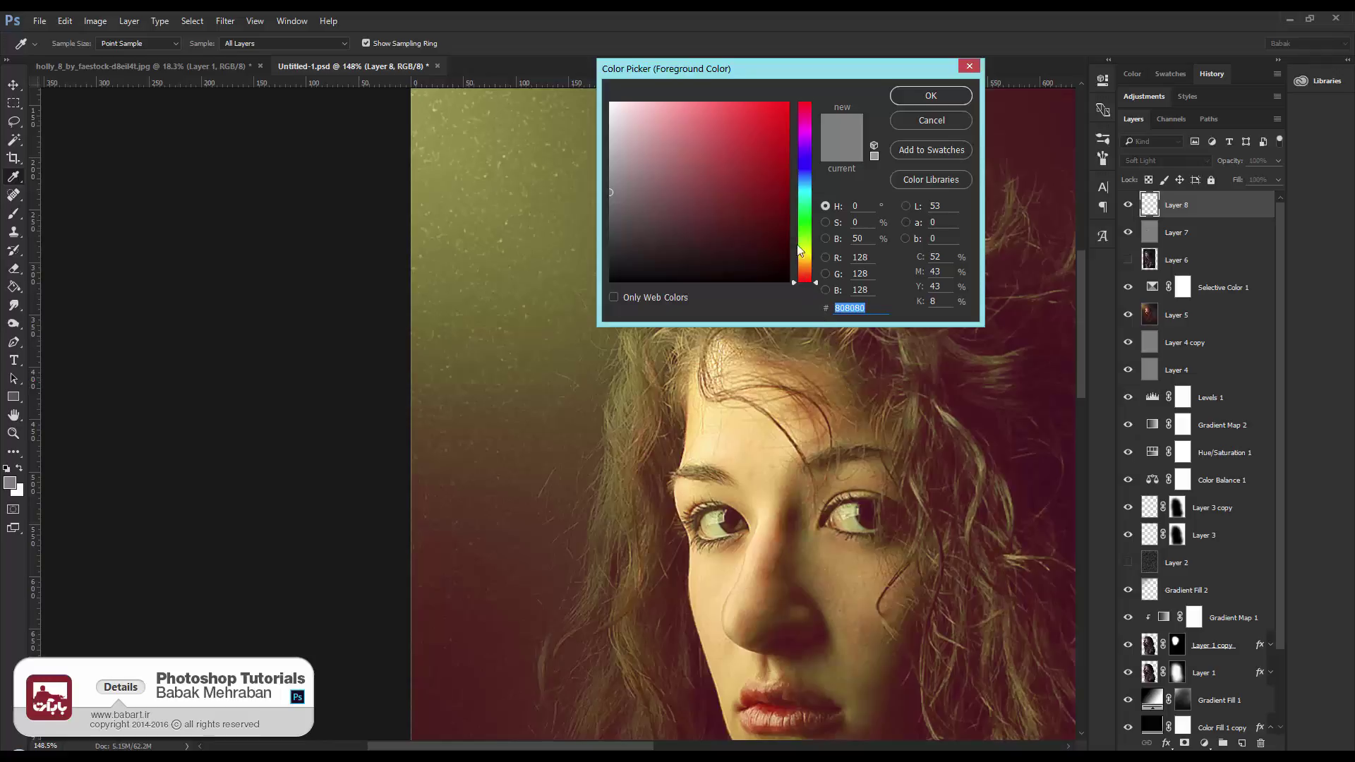
left_click(804, 197)
left_click(752, 159)
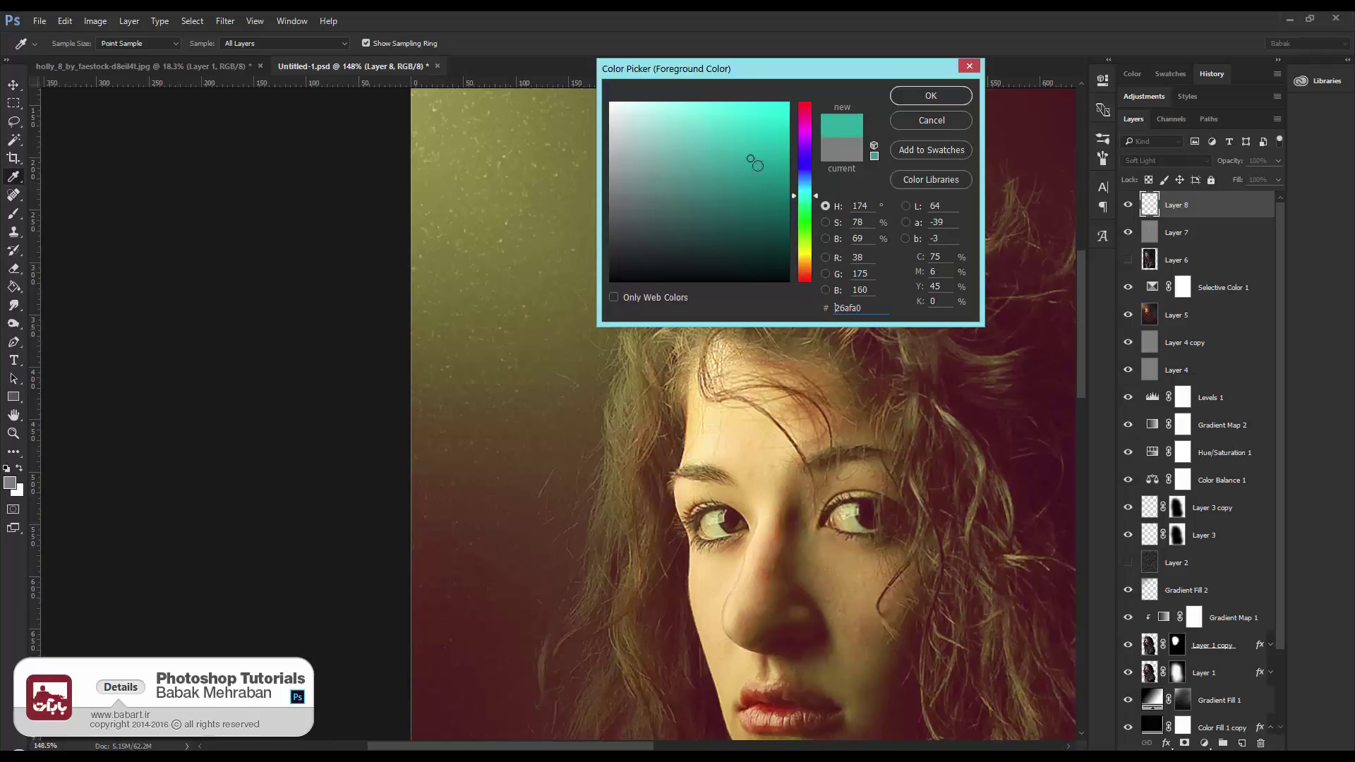
left_click(911, 96)
key("b")
scroll(689, 396, "up", 3)
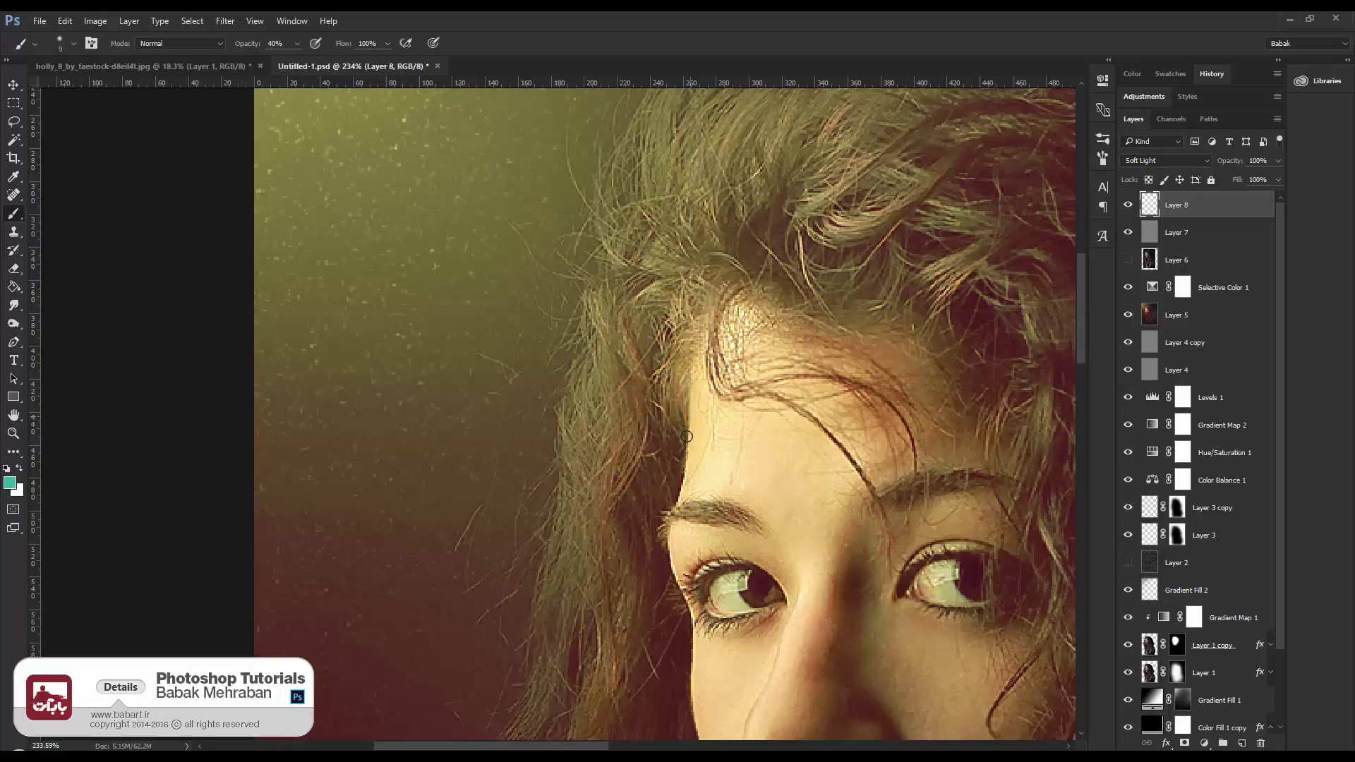
right_click(23, 42)
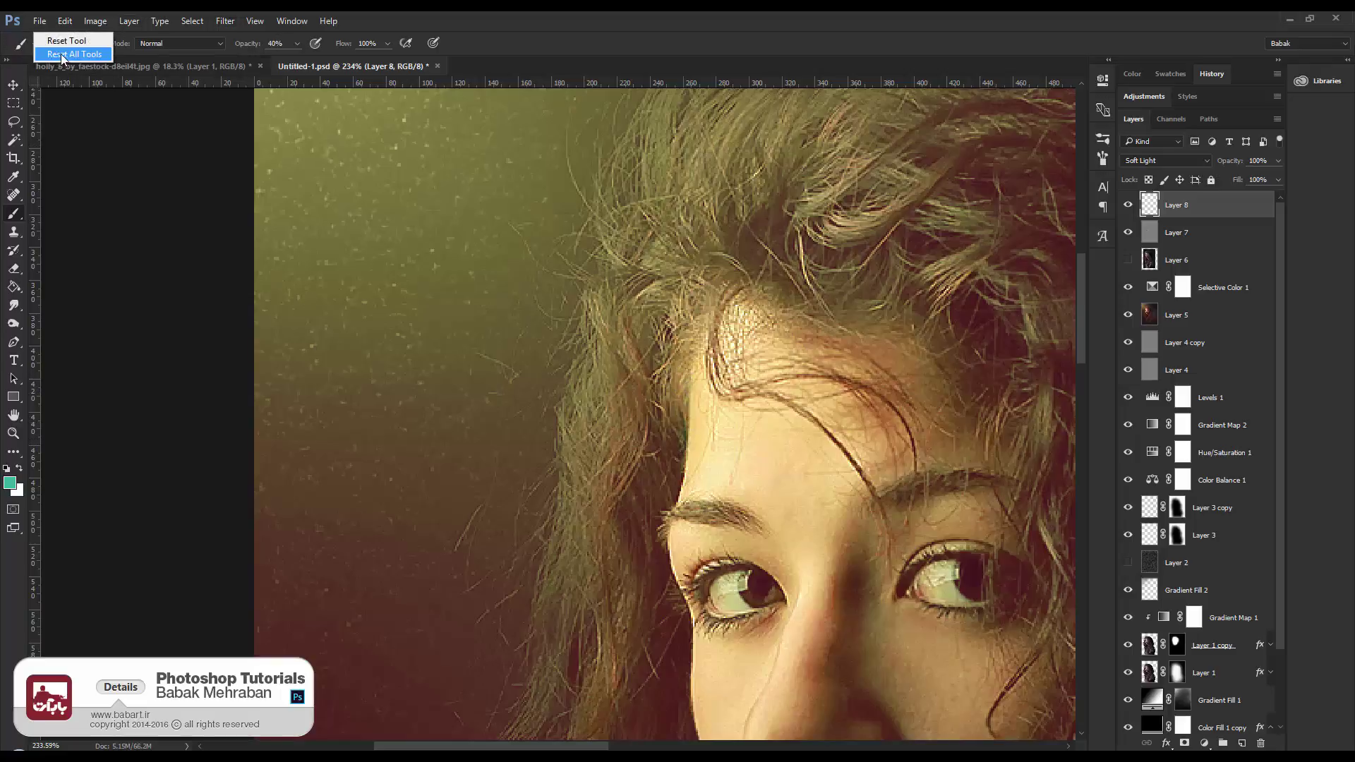
left_click(79, 53)
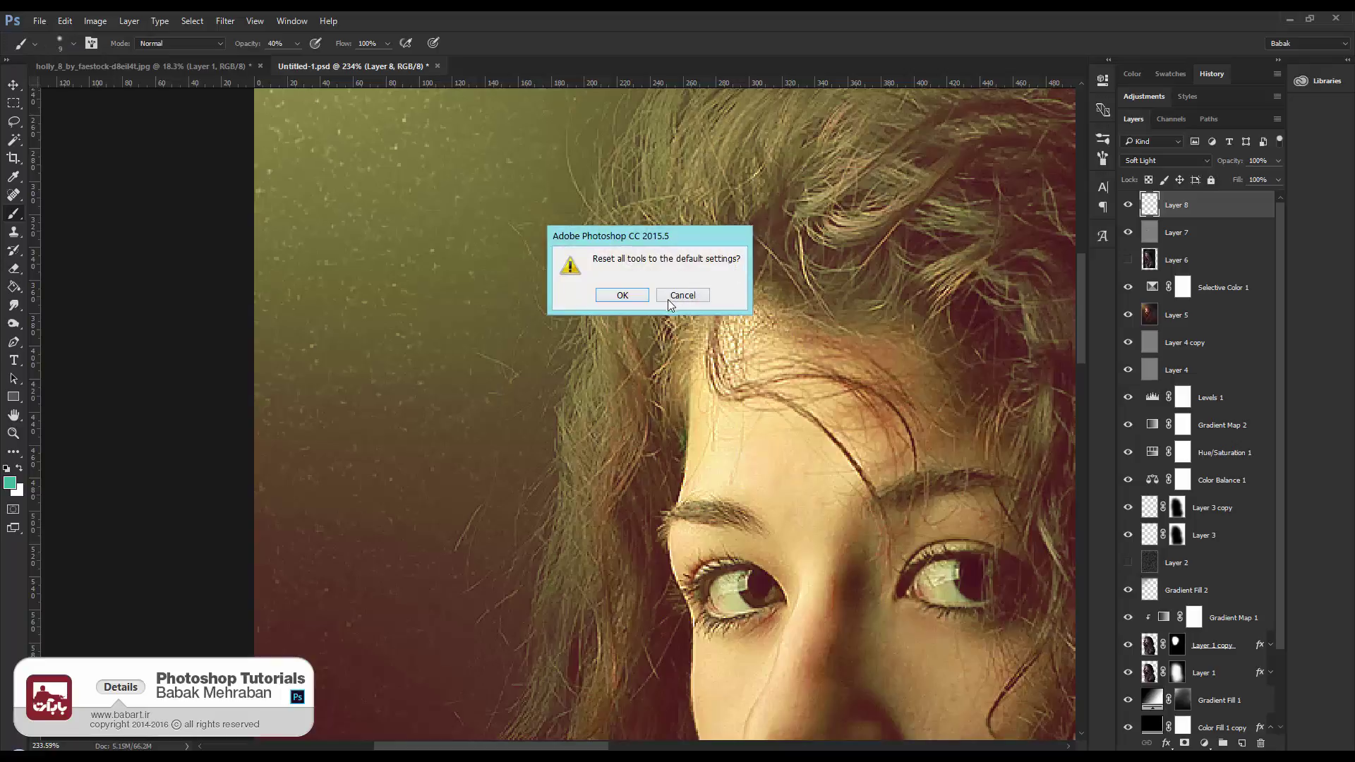
left_click(667, 295)
Reset the Brush Tool to its default settings and paint a teal stroke along the forehead's outer edge down to the eyebrow
right_click(21, 43)
left_click(58, 44)
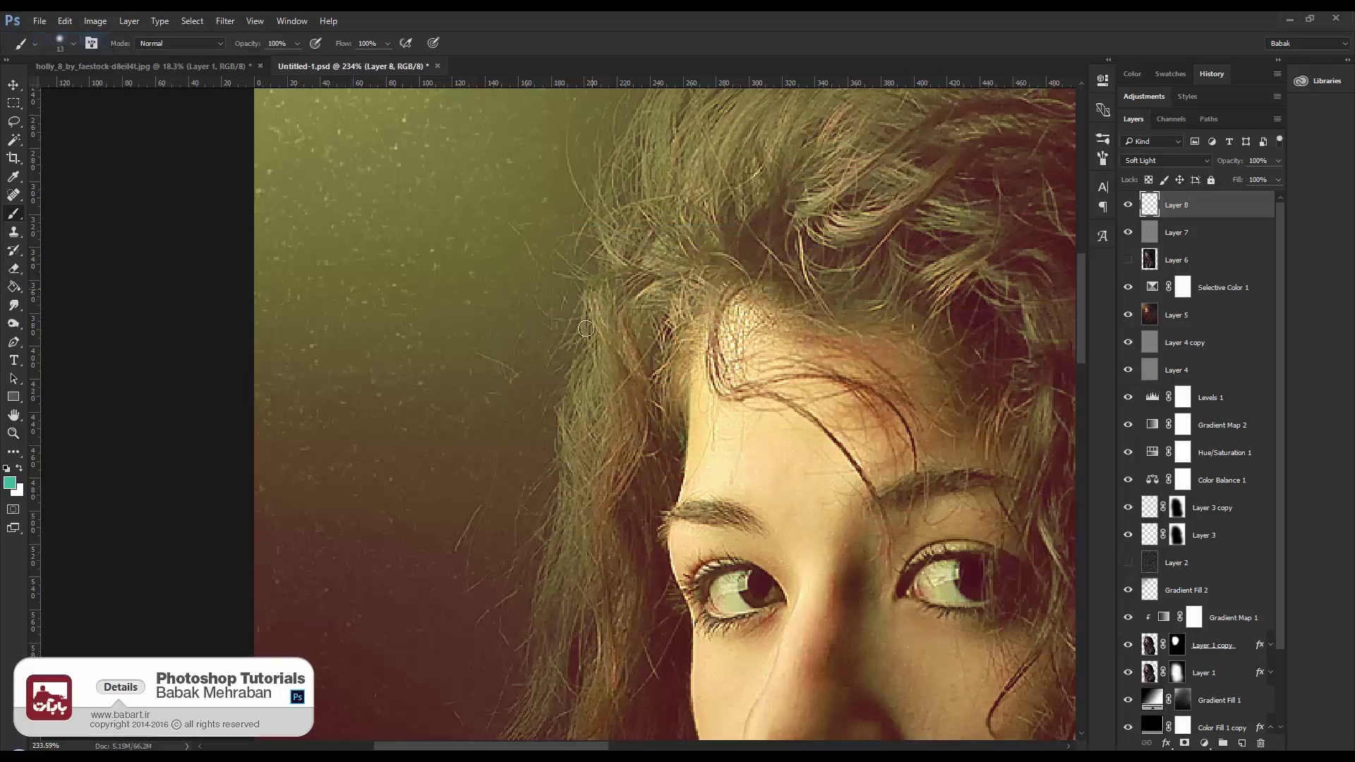
key("ctrl+a")
key("Return")
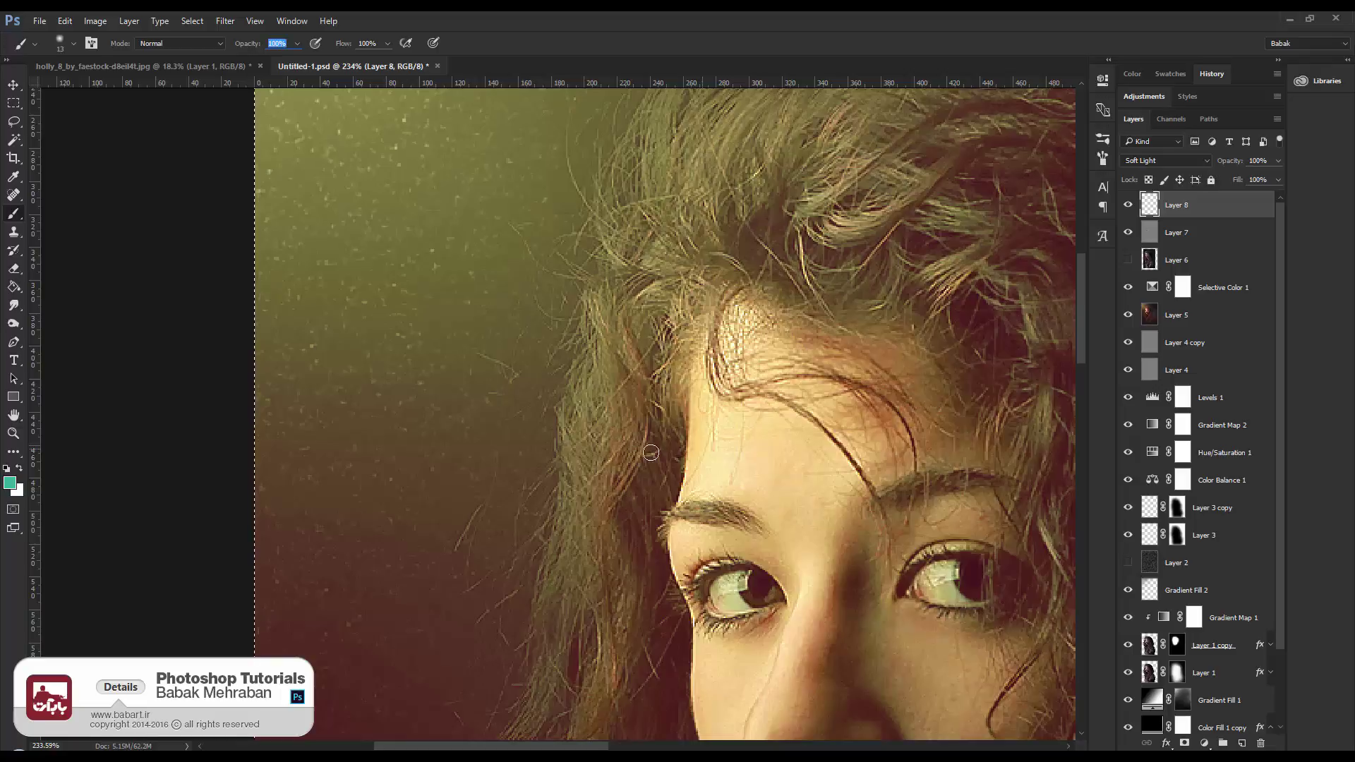
key("ctrl+d")
left_click_drag(693, 392, 680, 506)
Compare different blend modes on the teal stroke layer and settle on Hard Light
left_click(1155, 162)
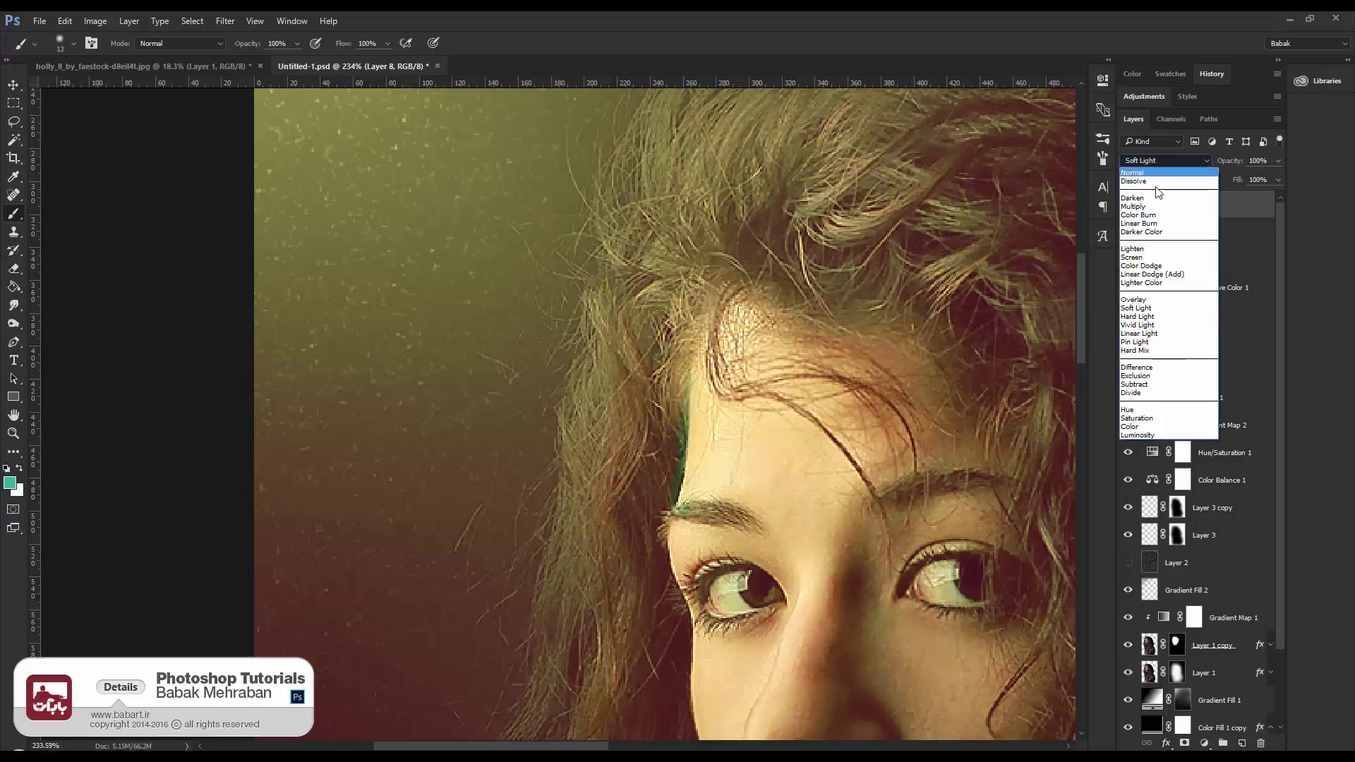
left_click(1132, 257)
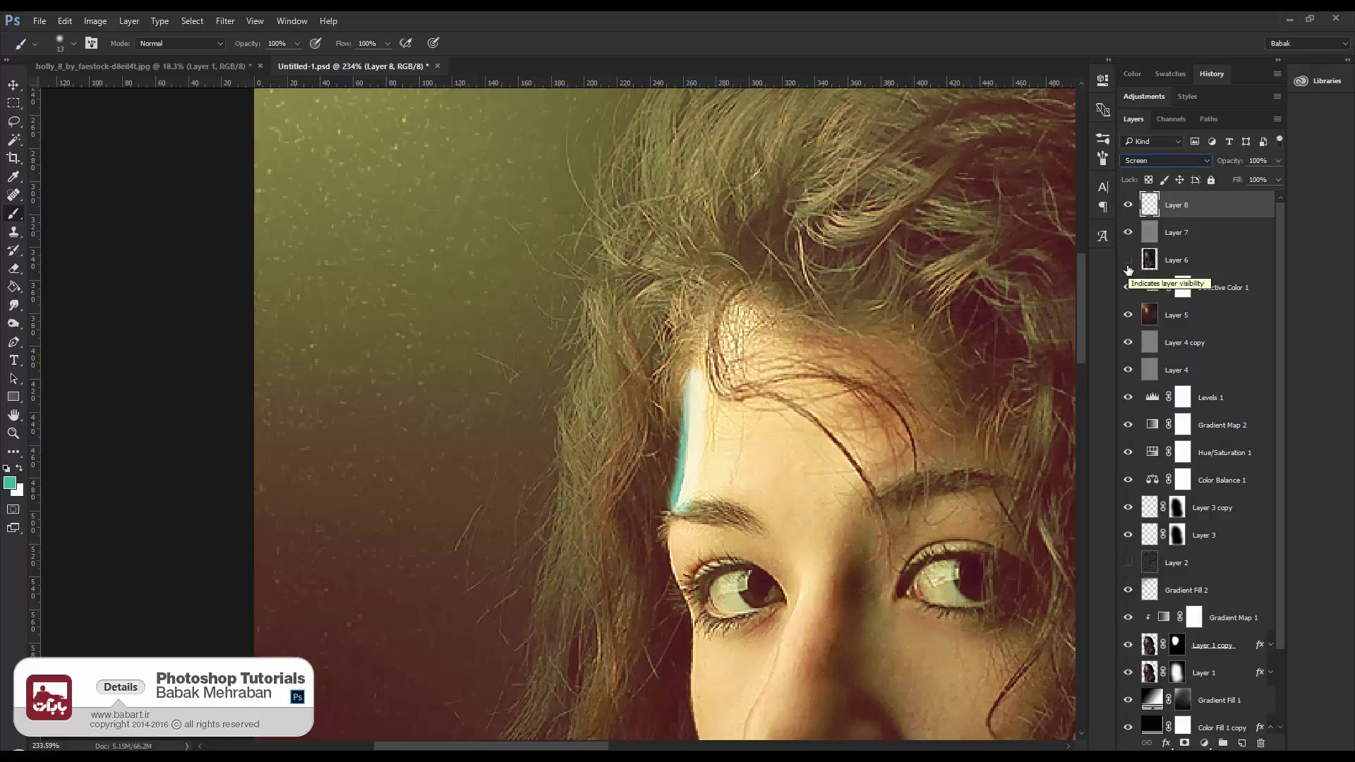
left_click(1157, 161)
left_click(1149, 181)
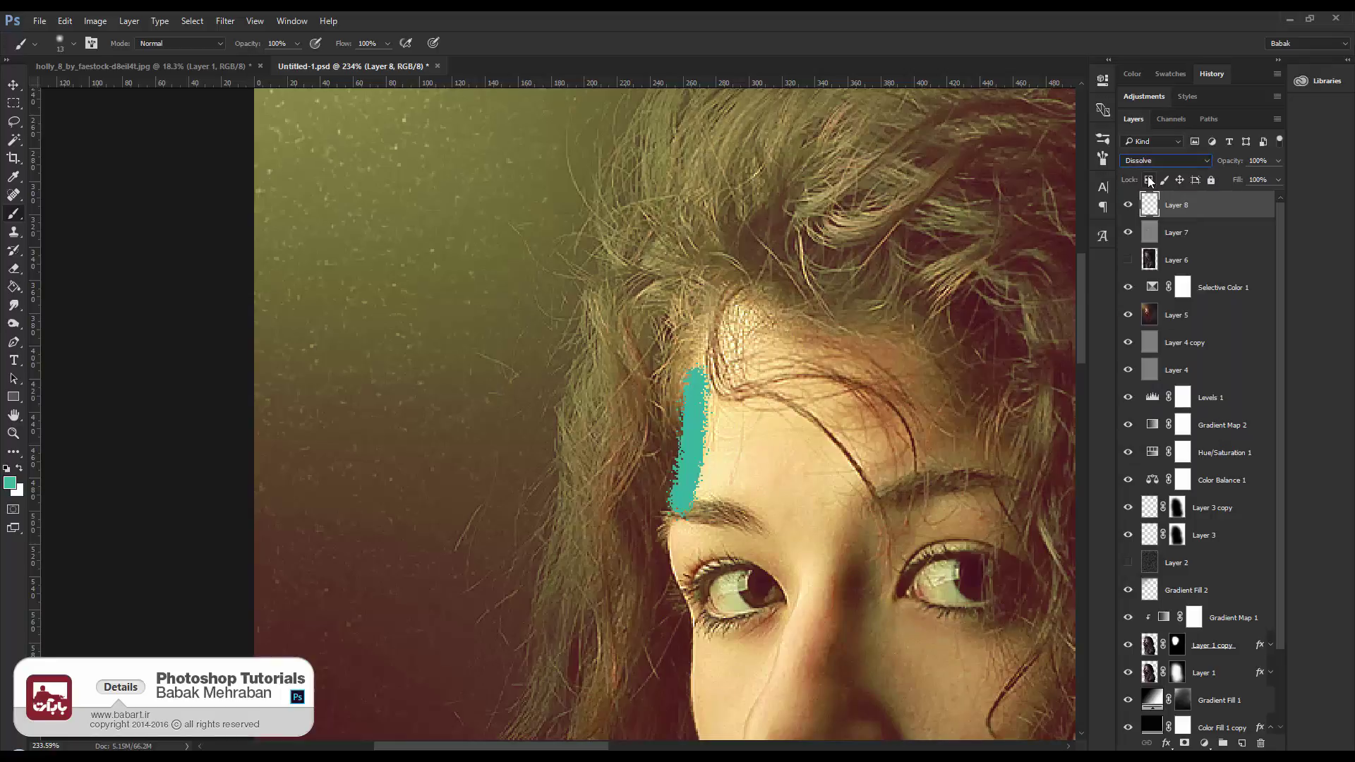
key("Down")
key("Down")
key("Down")
key("Down")
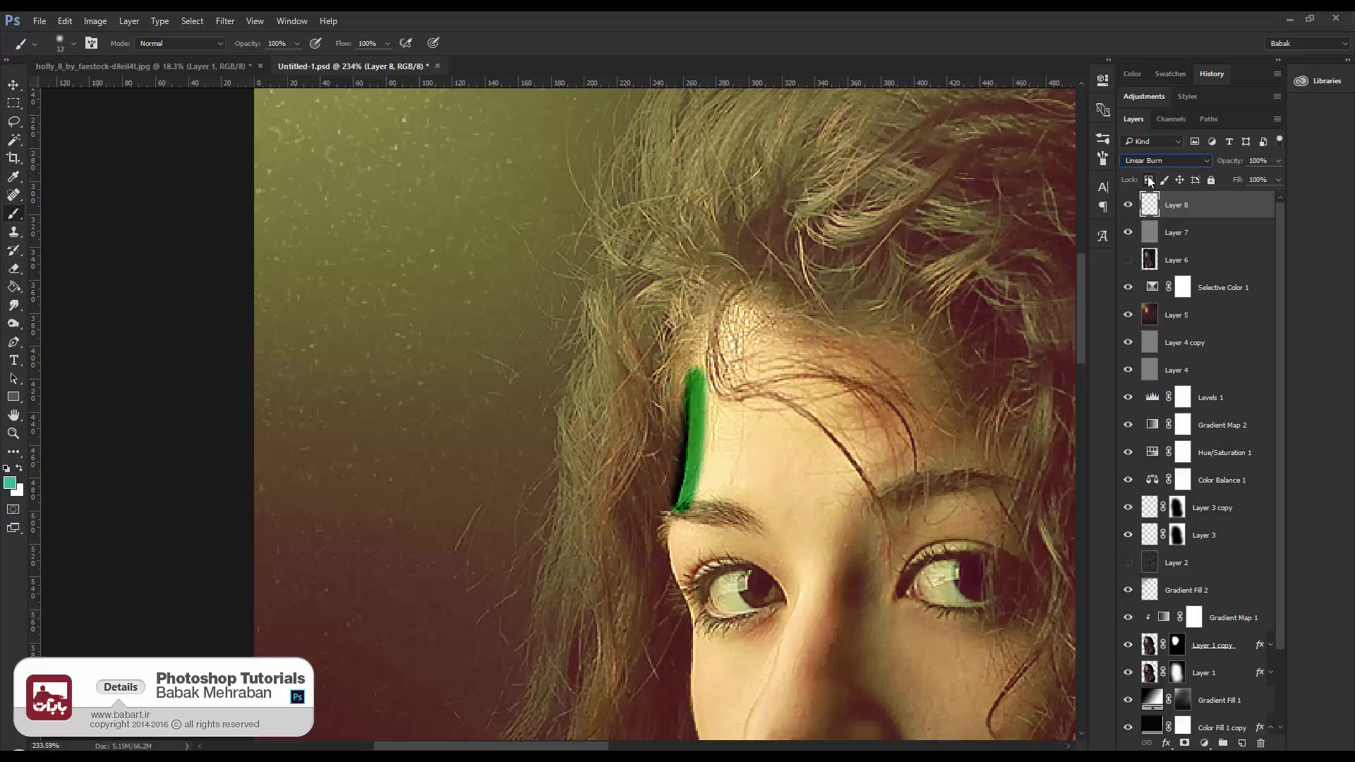
key("Down")
key("Down")
key("Down")
key("Down")
key("Down")
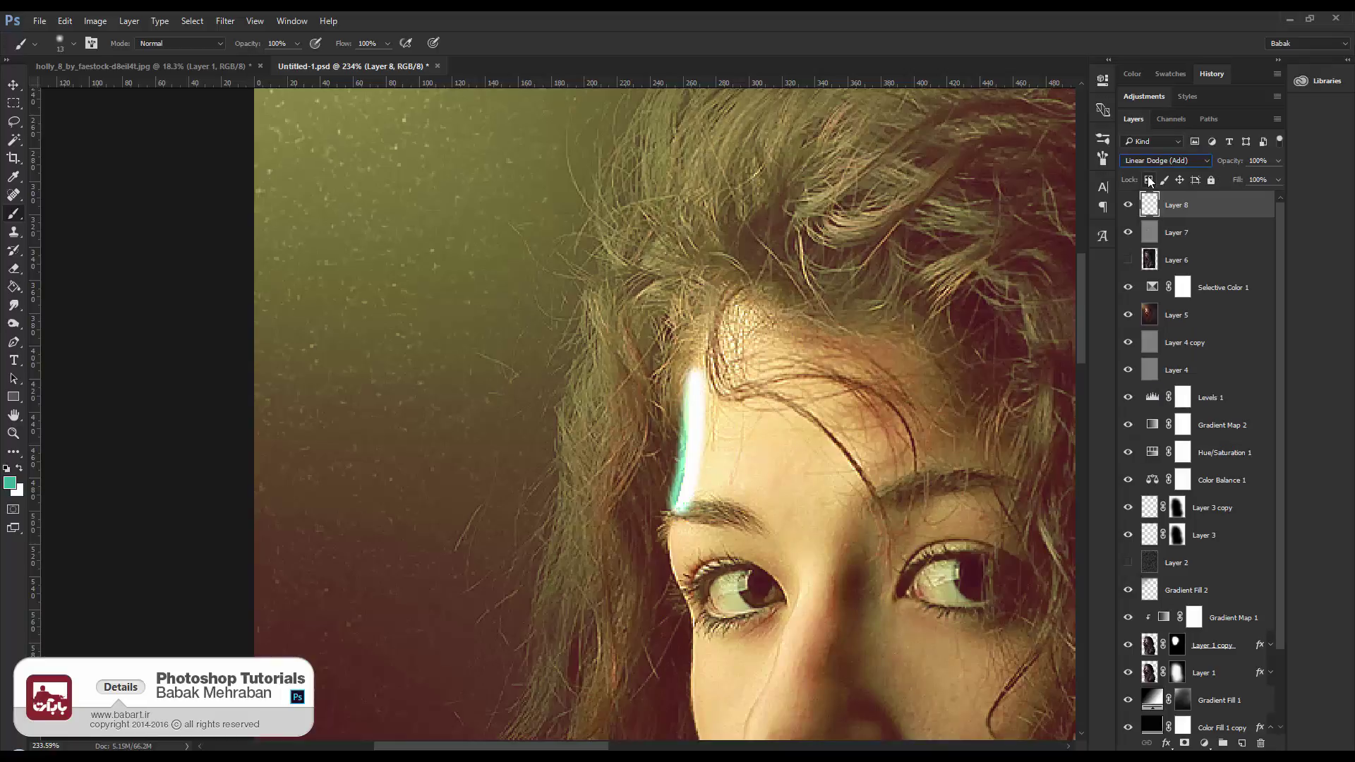
key("Down")
key("Down")
key("Down")
key("Down")
key("Down")
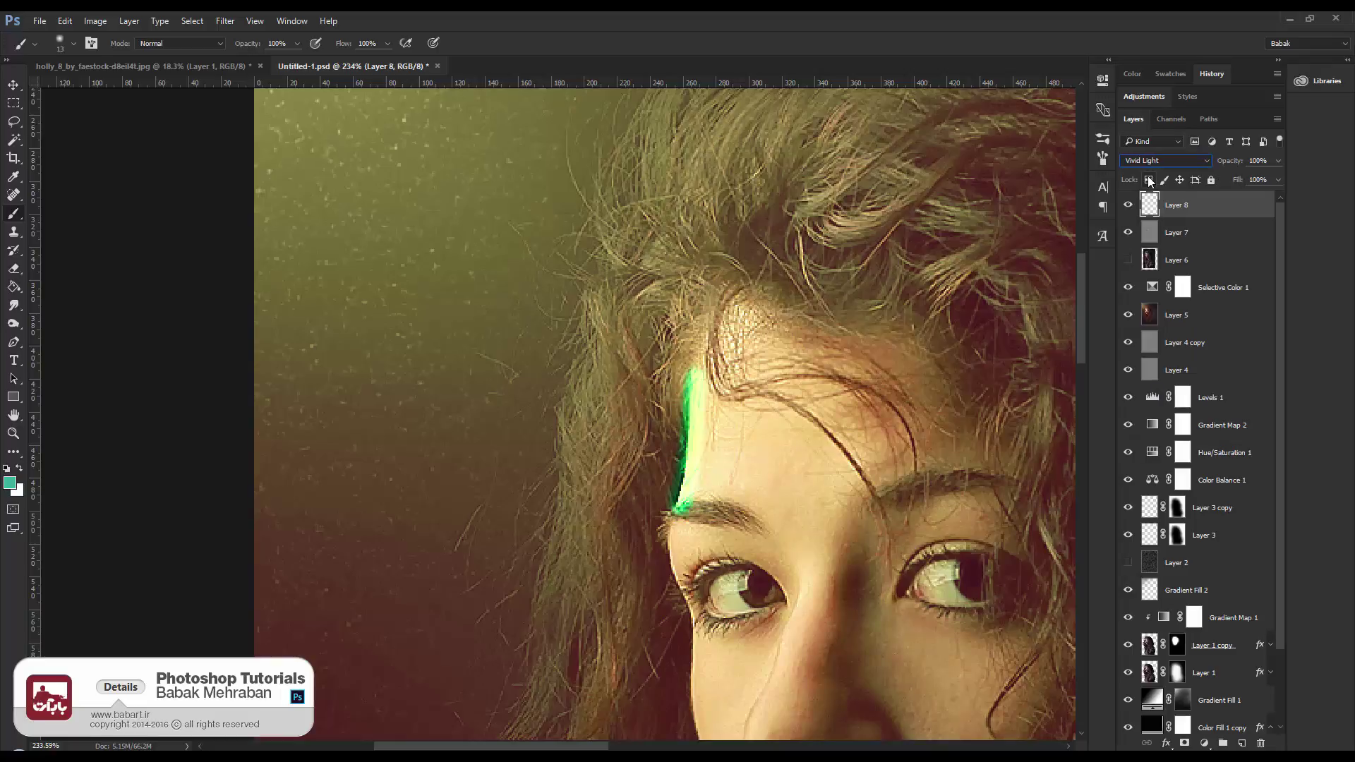
key("Up")
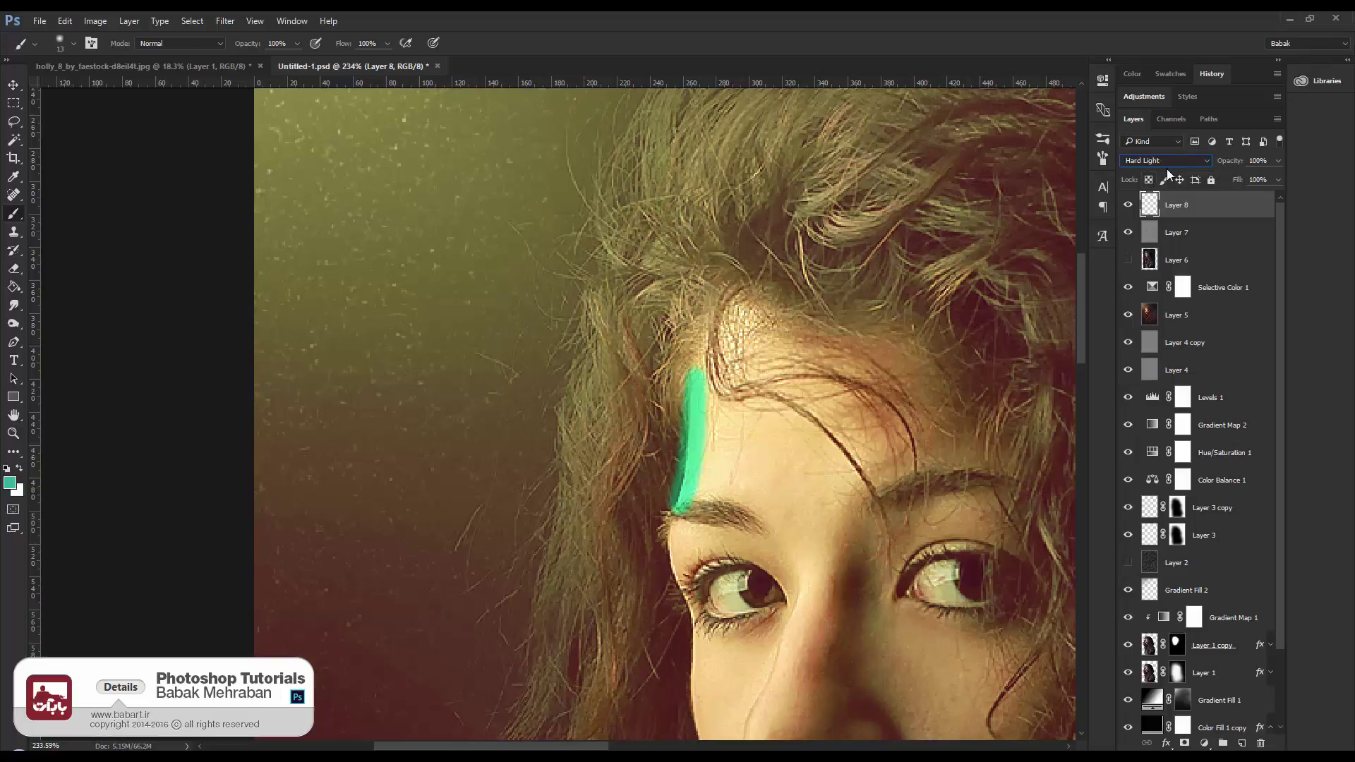
Set the teal stroke layer's fill to 50% and save the document
left_click(1260, 180)
type("0")
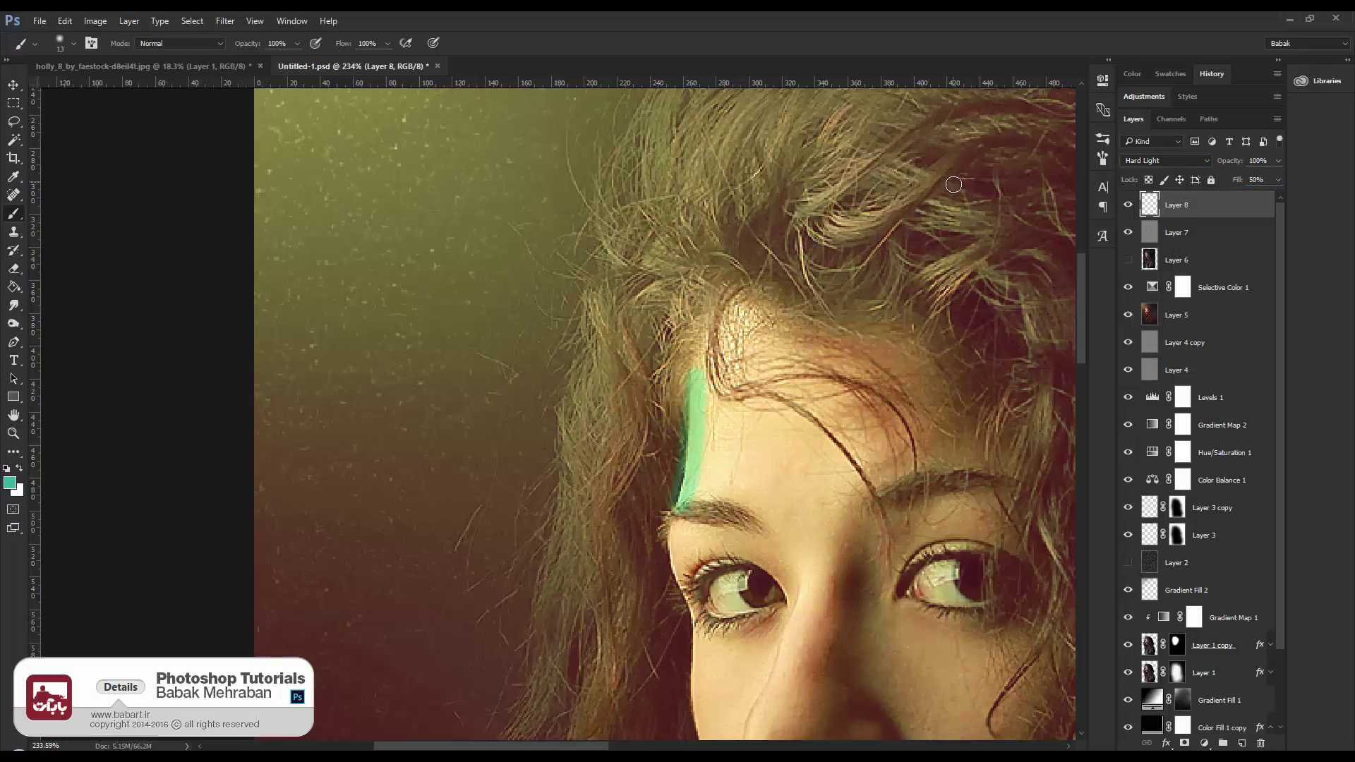
key("ctrl+s")
Paint teal rim light beside the outer eye below the eyebrow and down the edge of the cheek
left_click_drag(777, 459, 769, 325)
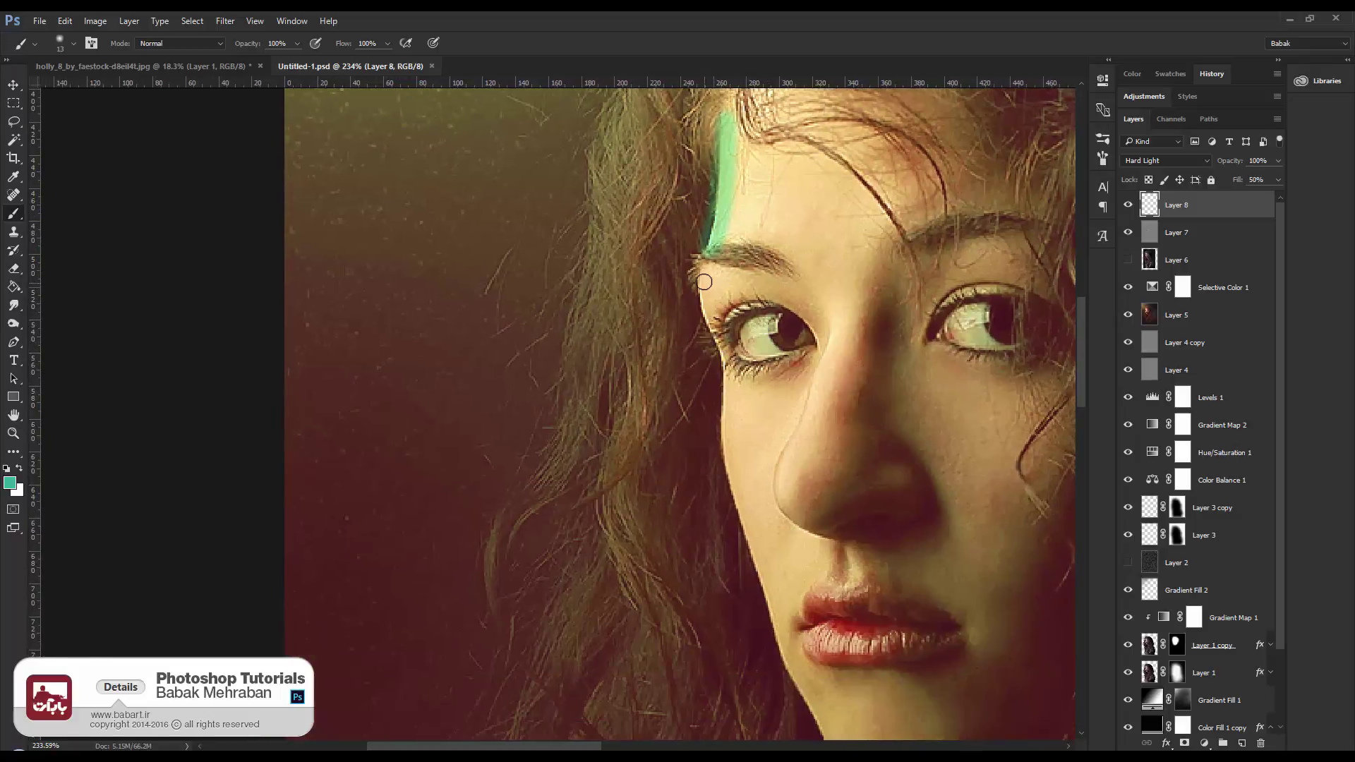
left_click_drag(703, 283, 711, 324)
left_click_drag(720, 395, 772, 592)
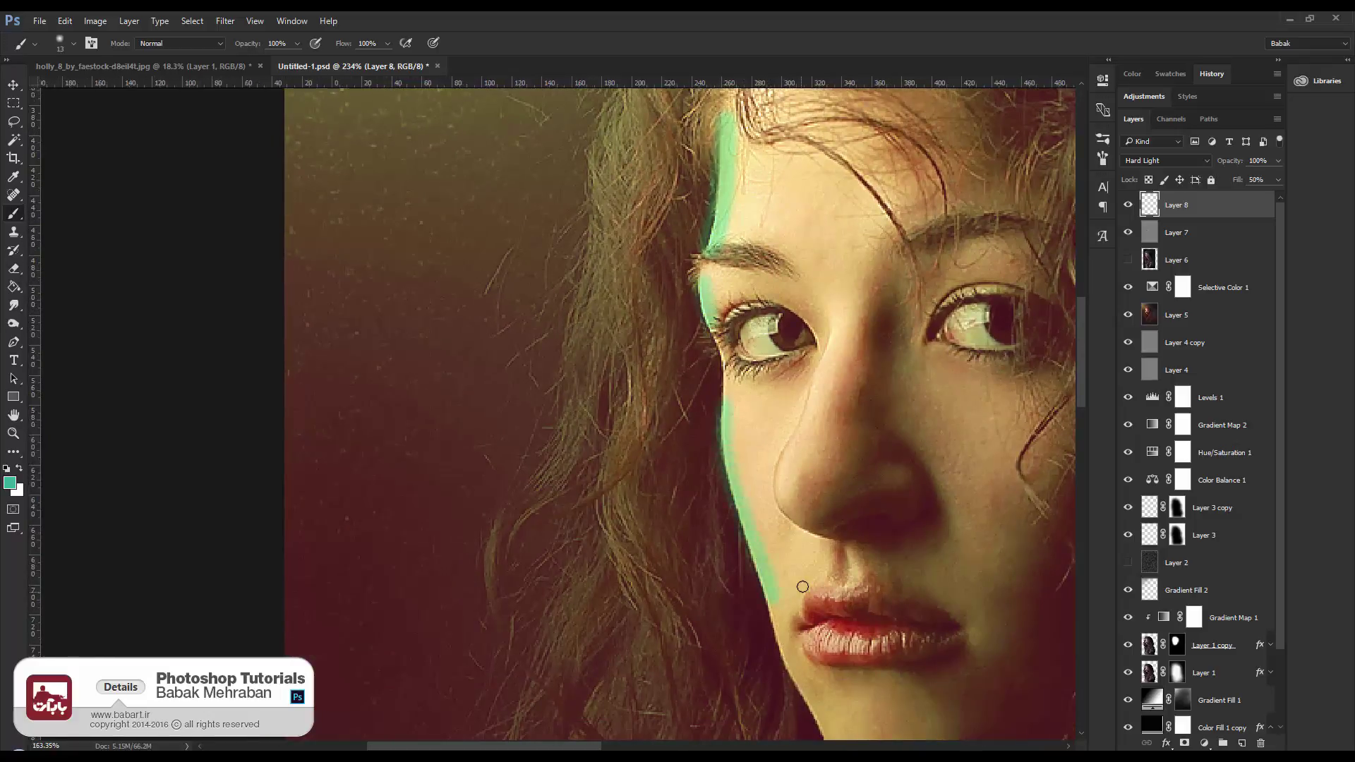
Paint a teal light stroke along the lit side of the nose from the bridge to the tip
scroll(699, 433, "down", 3)
left_click_drag(699, 433, 681, 413)
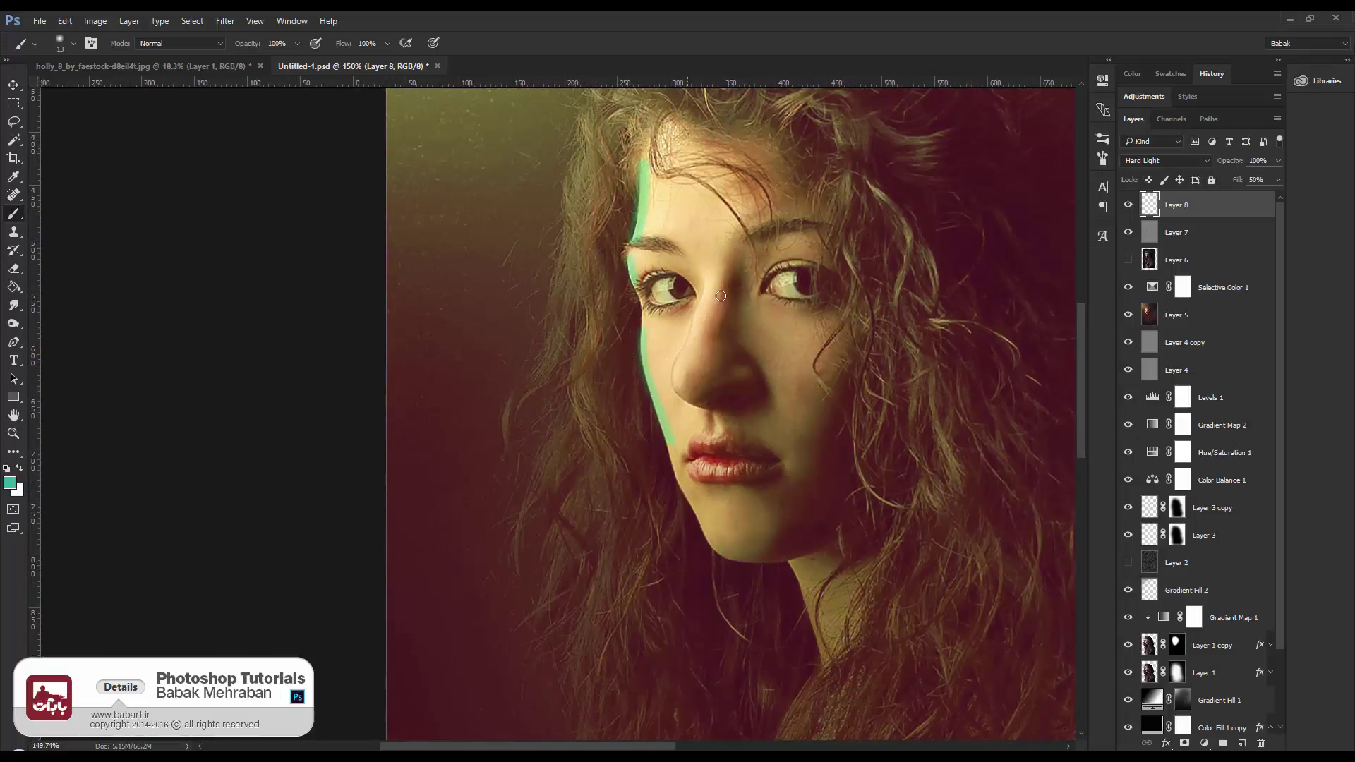
scroll(719, 305, "up", 3)
mouse_move(706, 279)
left_mouse_down()
mouse_move(643, 433)
mouse_move(644, 496)
left_mouse_up()
scroll(773, 404, "down", 3)
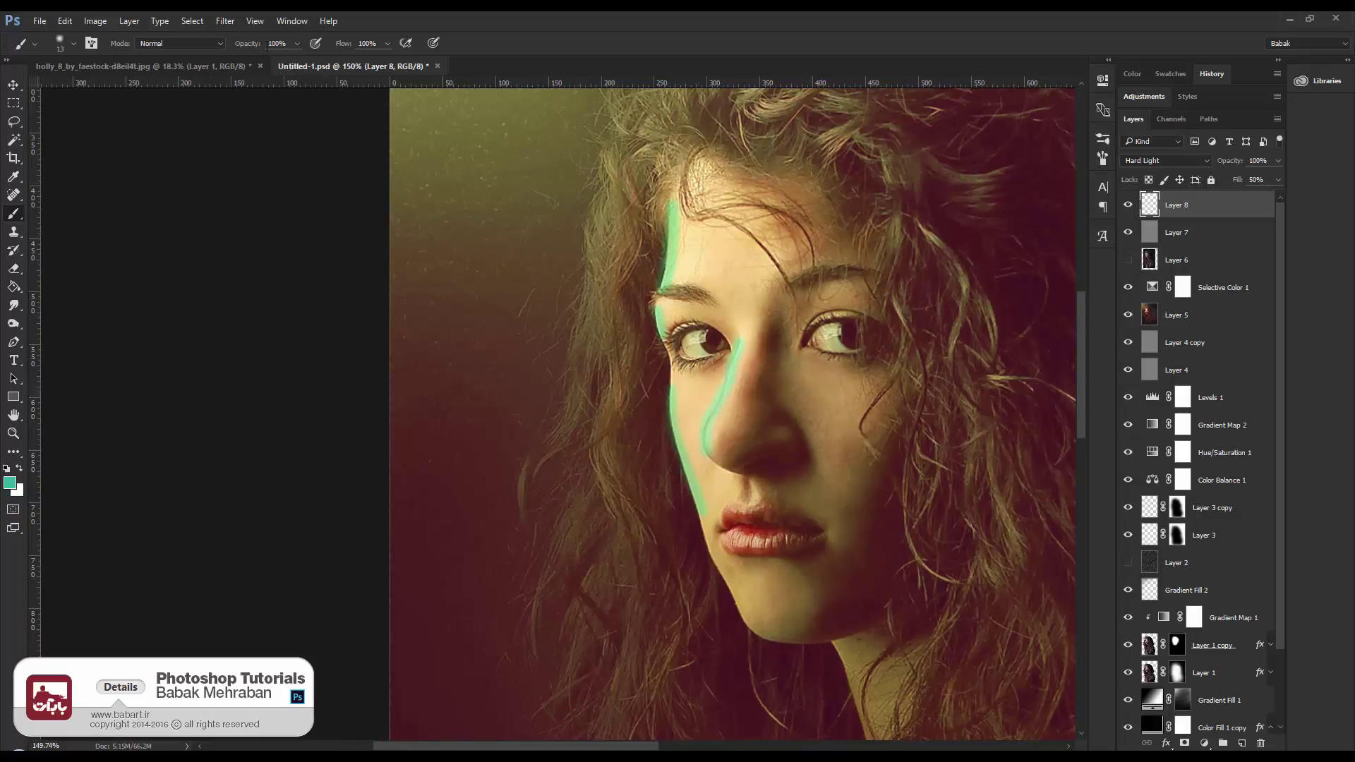
Soften the teal rim light strokes on Layer 8 with a Gaussian Blur of 4.6 pixels radius
left_click(220, 27)
mouse_move(311, 176)
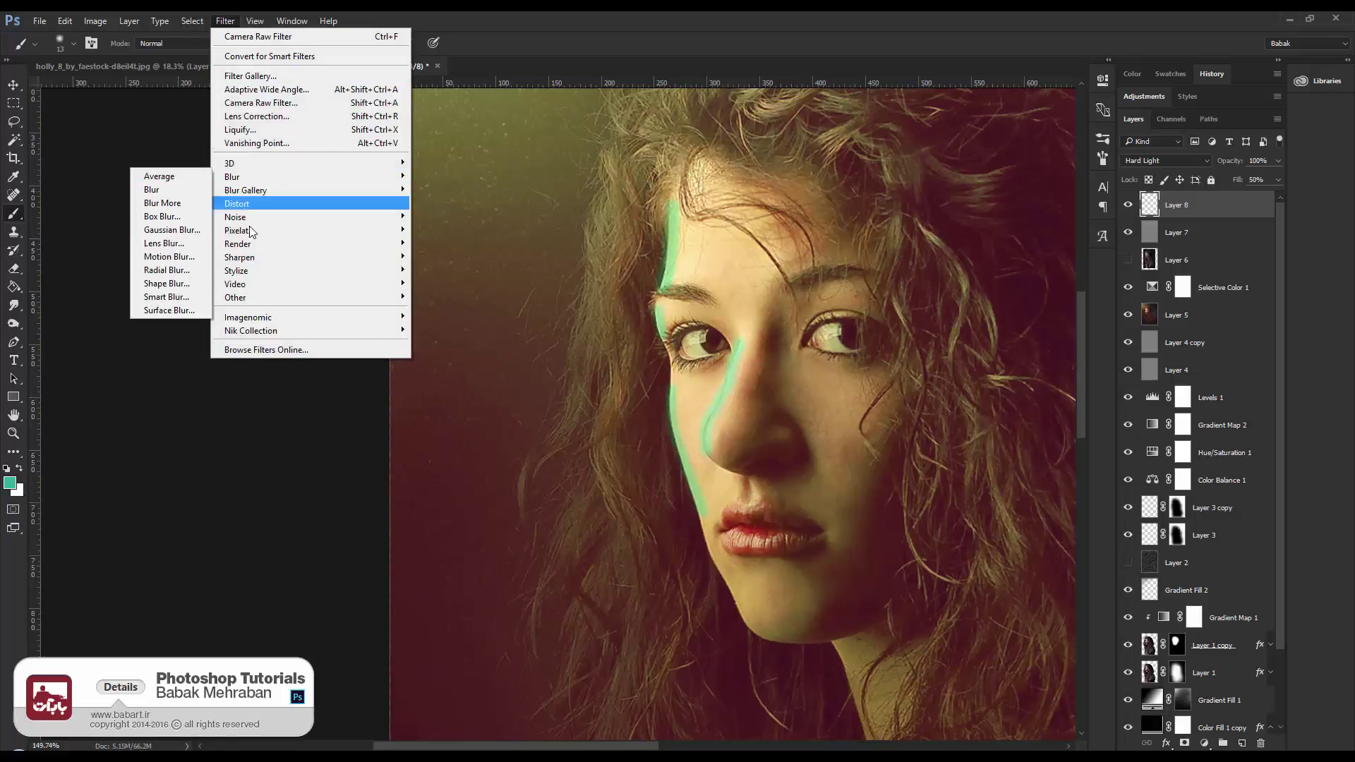
left_click(171, 230)
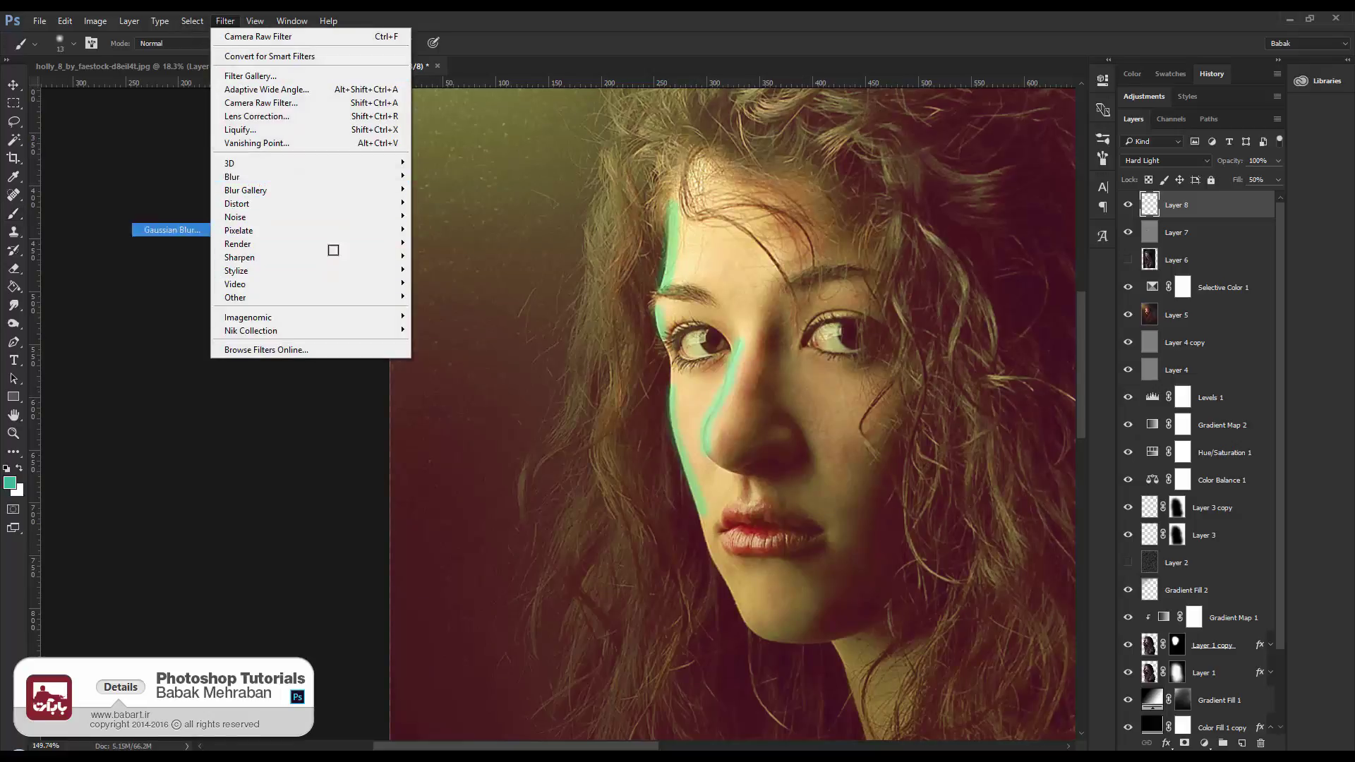
left_click_drag(917, 437, 873, 437)
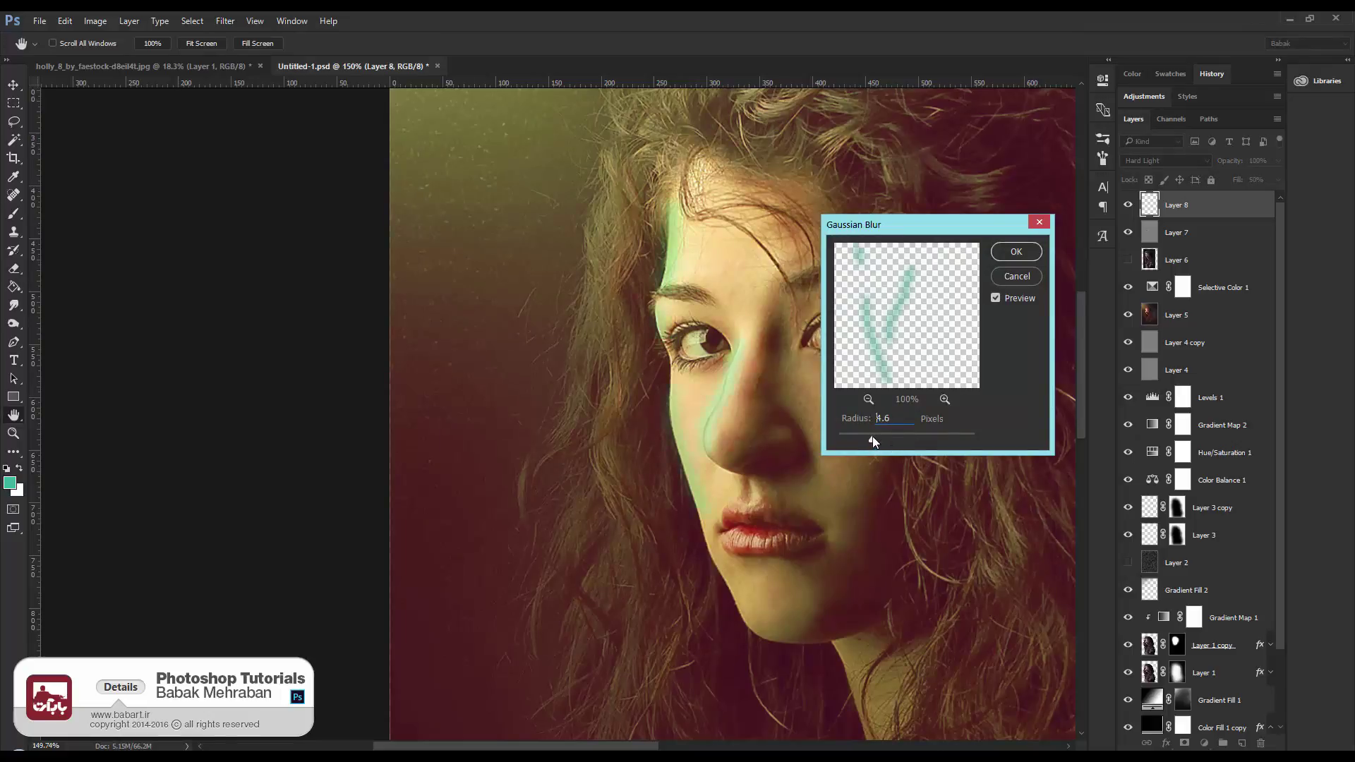
left_click(1017, 252)
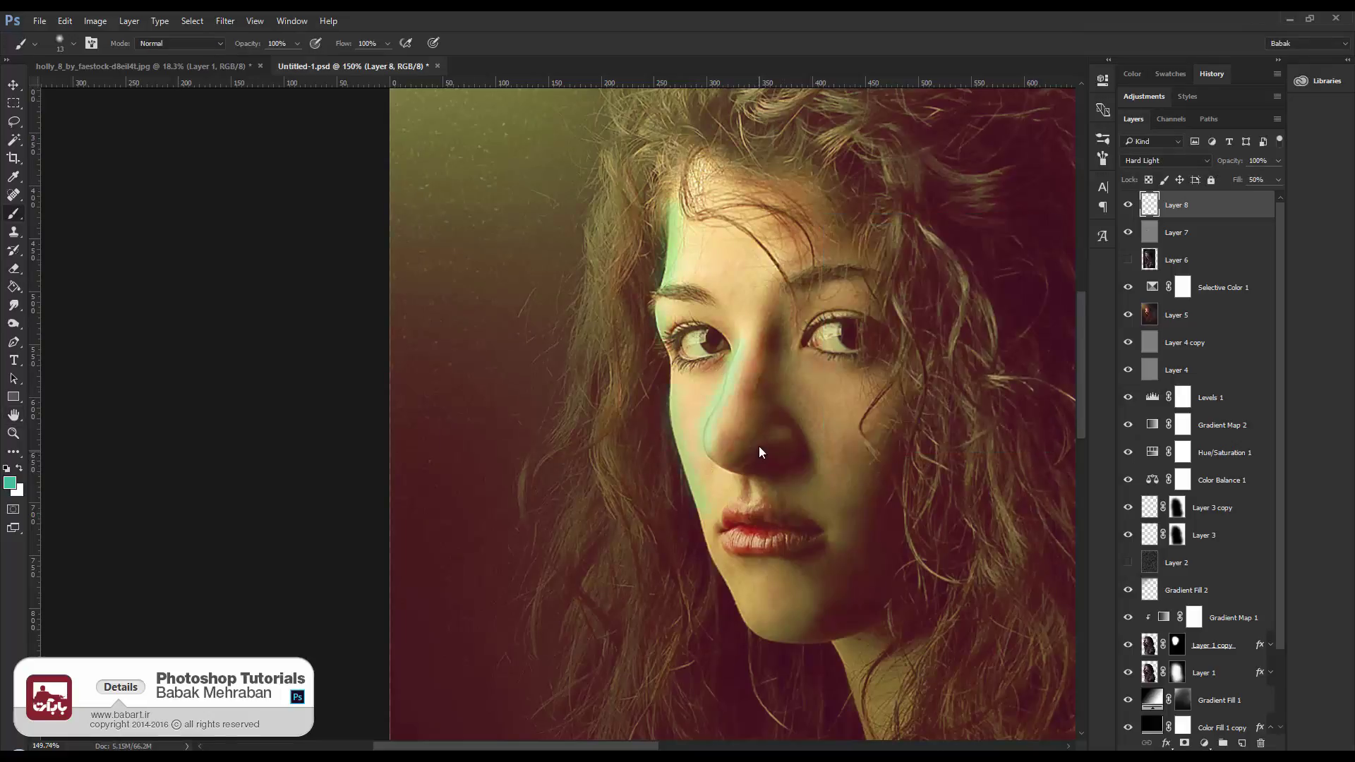
Set up a soft-edged Eraser 28 px in size for trimming the teal light around the nose
left_click(13, 268)
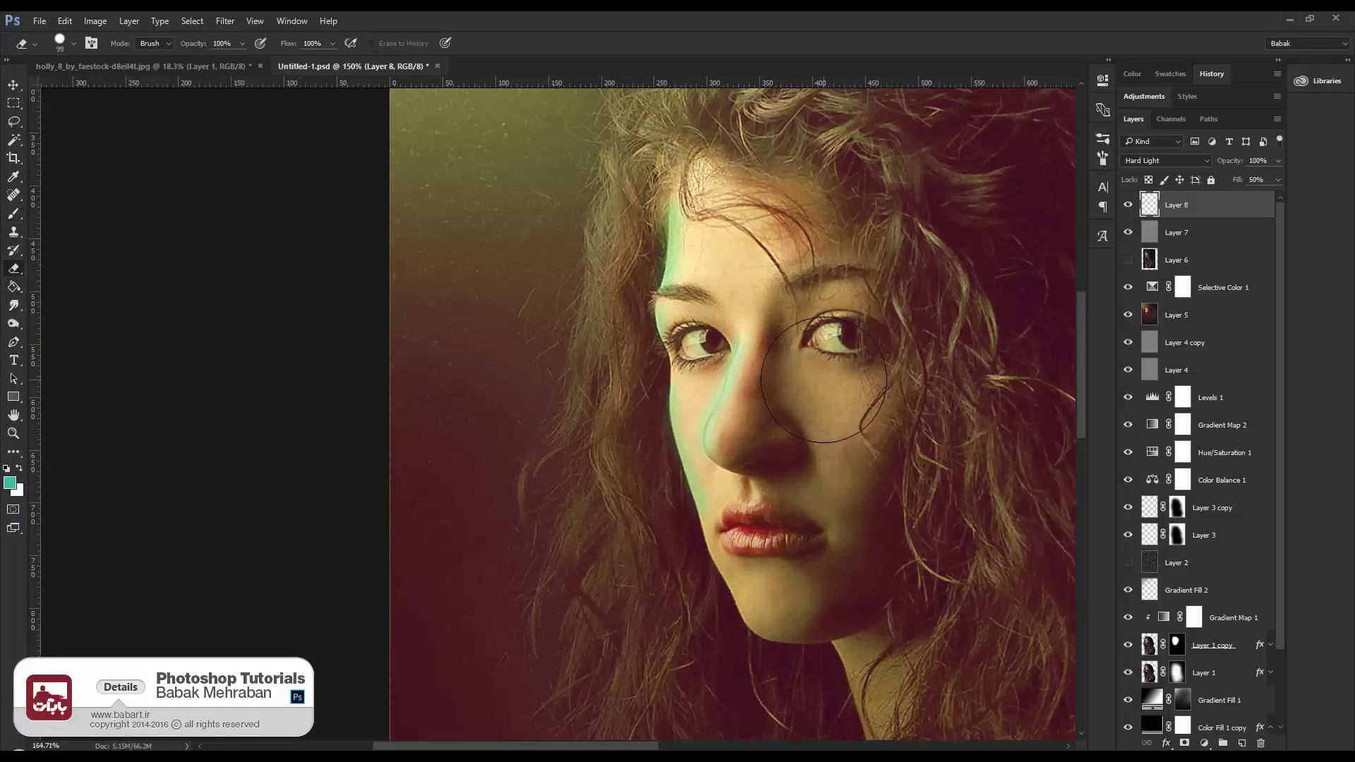
scroll(824, 380, "up", 3)
right_click(794, 380)
left_click_drag(888, 310, 873, 303)
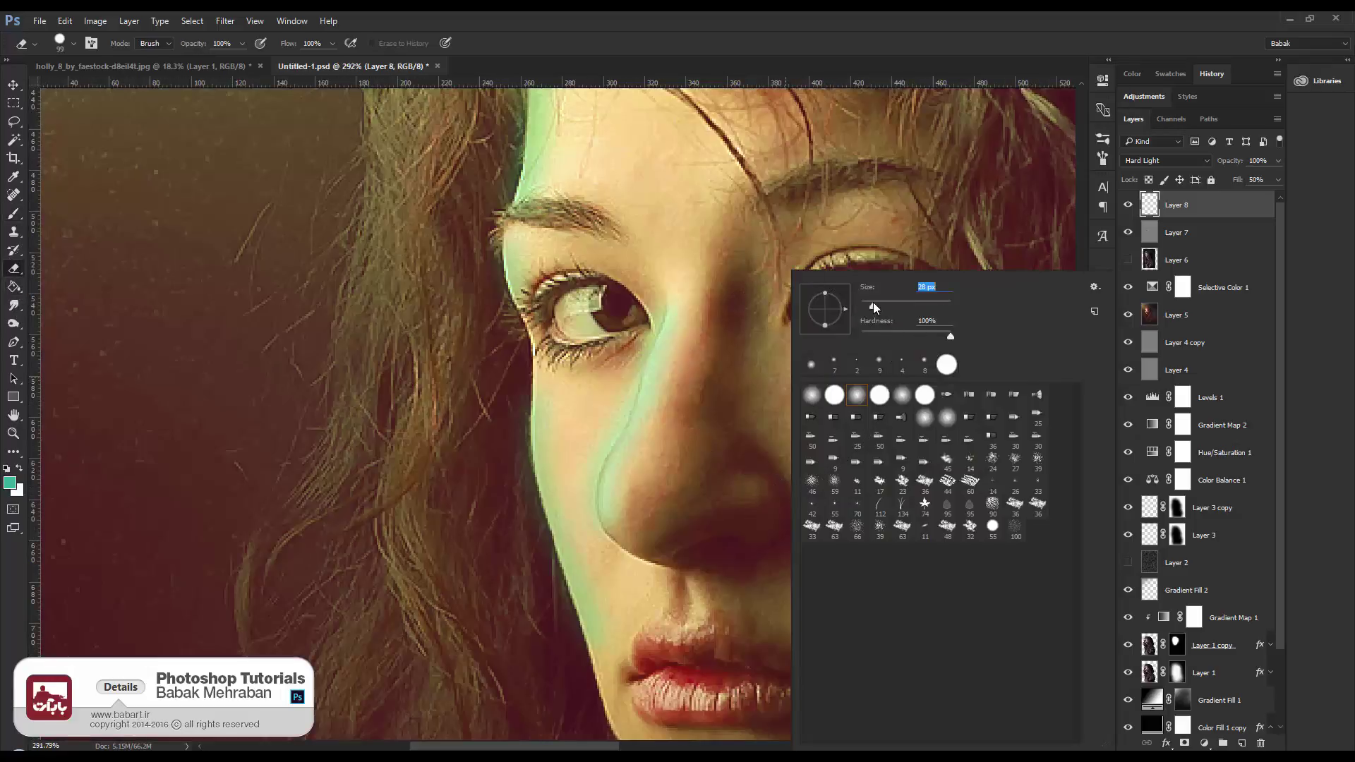
left_click_drag(950, 337, 945, 336)
left_click(706, 332)
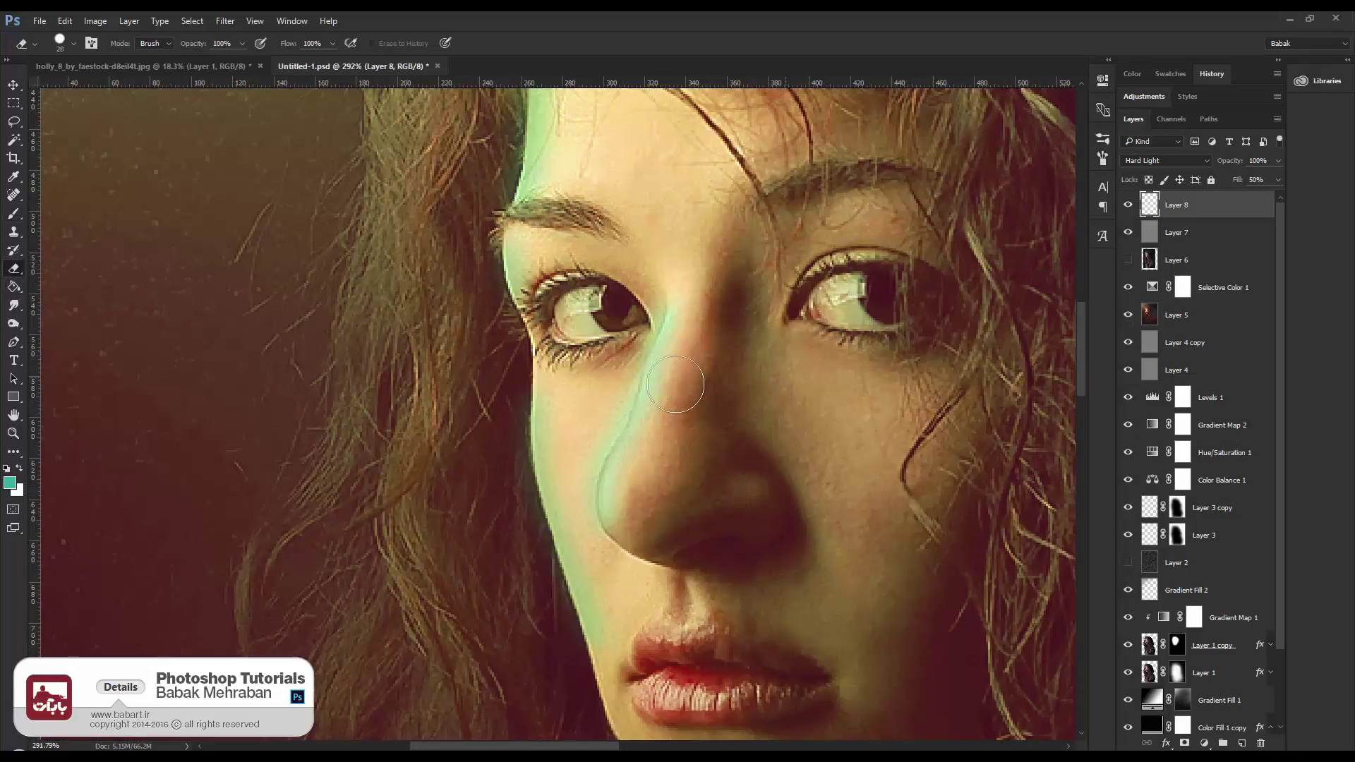
right_click(672, 459)
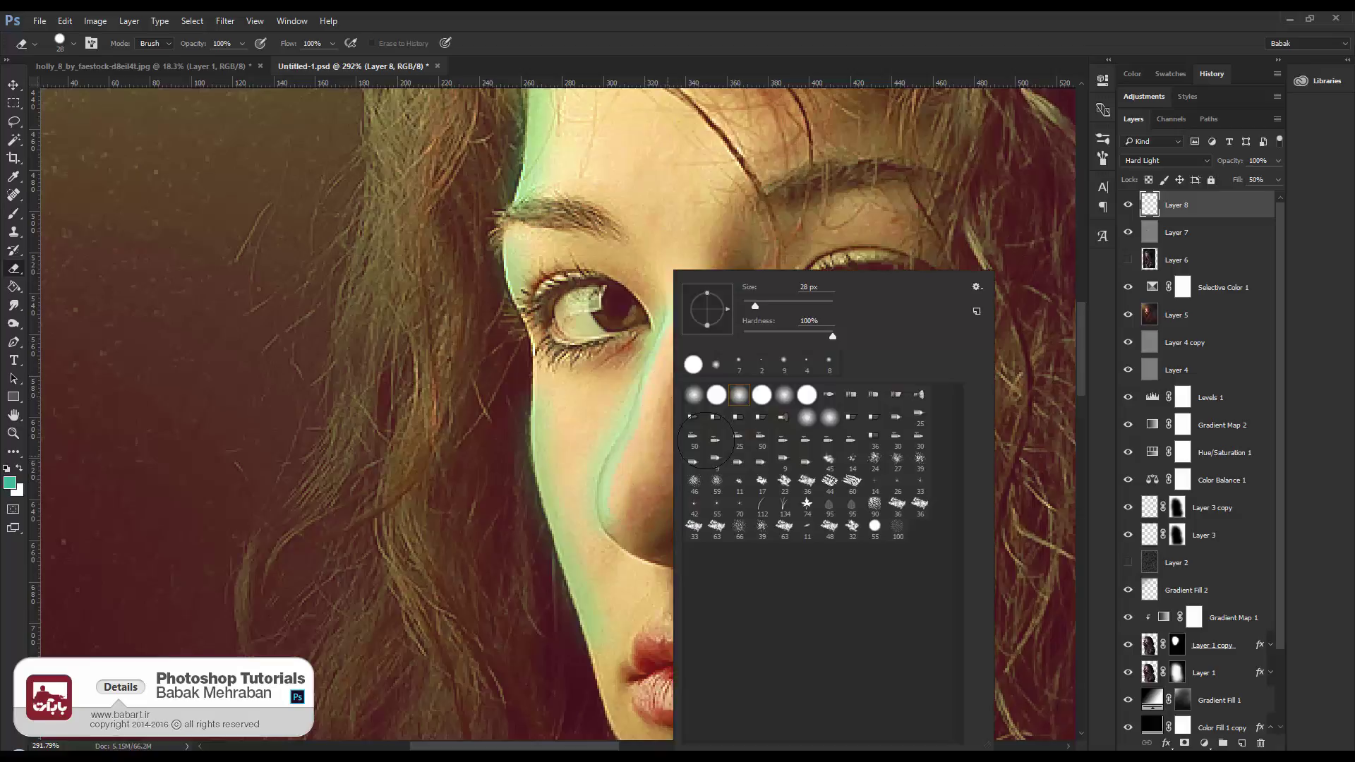
left_click_drag(827, 337, 672, 360)
Erase the excess teal glow along the nose, cheek edge, outer eye and forehead, leaving only a thin rim
left_click(643, 459)
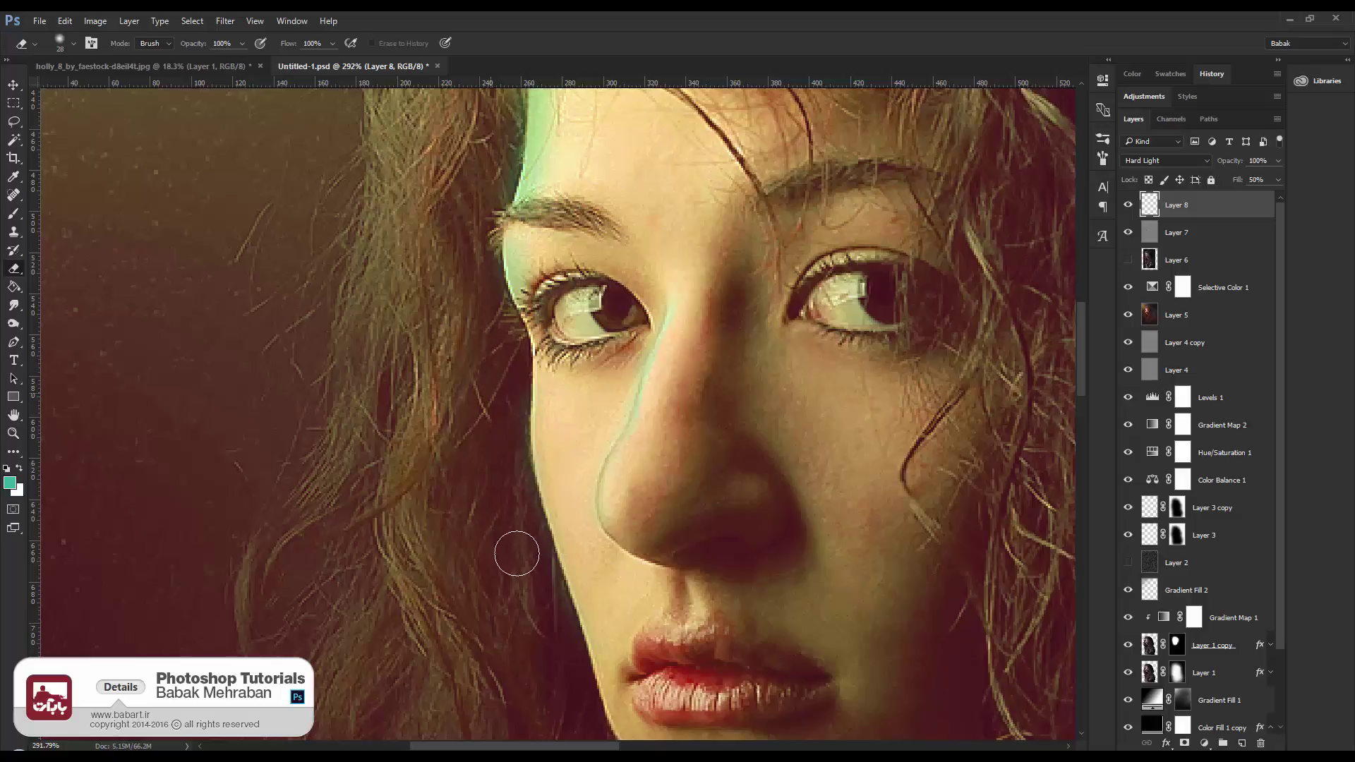
mouse_move(490, 292)
left_mouse_down()
mouse_move(527, 239)
mouse_move(534, 271)
left_mouse_up()
scroll(575, 151, "up", 3)
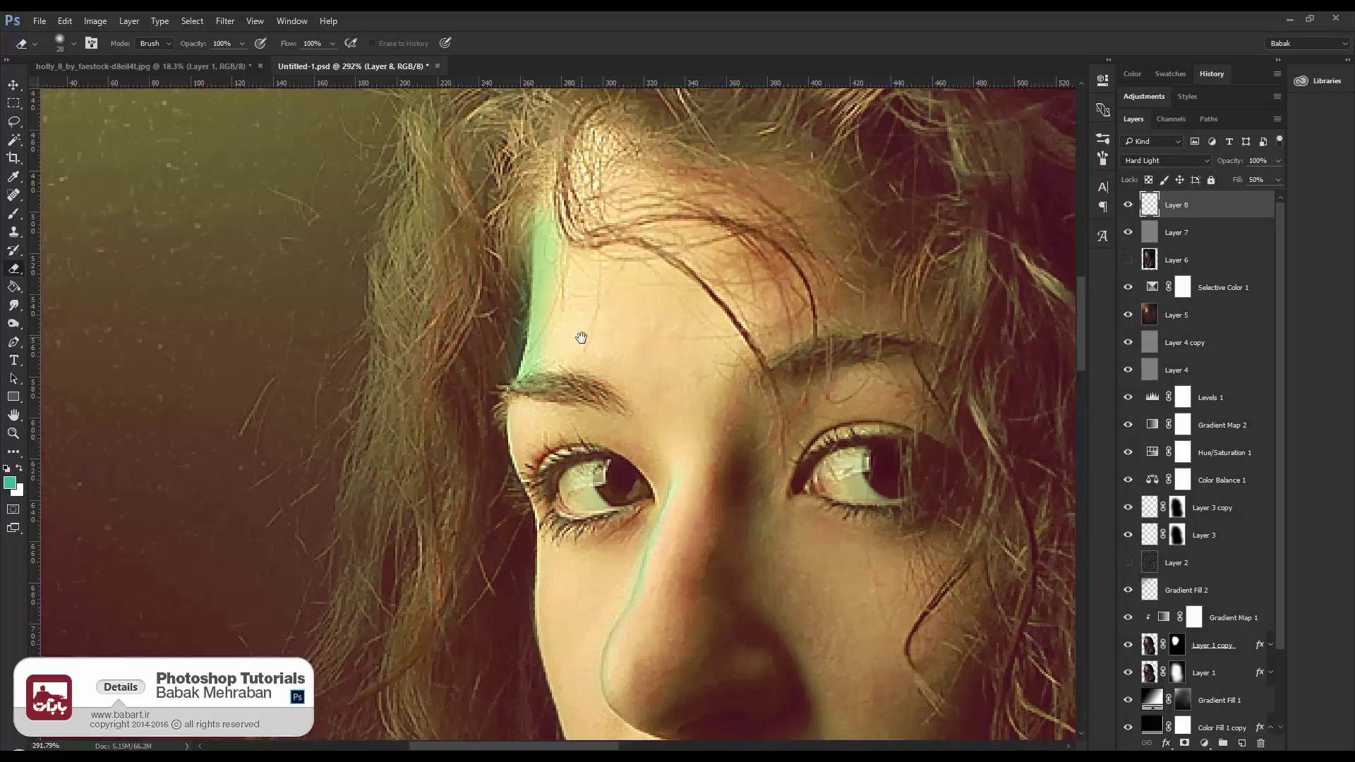
mouse_move(558, 341)
left_mouse_down()
mouse_move(515, 241)
mouse_move(480, 409)
left_mouse_up()
Compare the whole portrait with and without the teal rim light, then delete Layer 8 and save the document
key("ctrl+0")
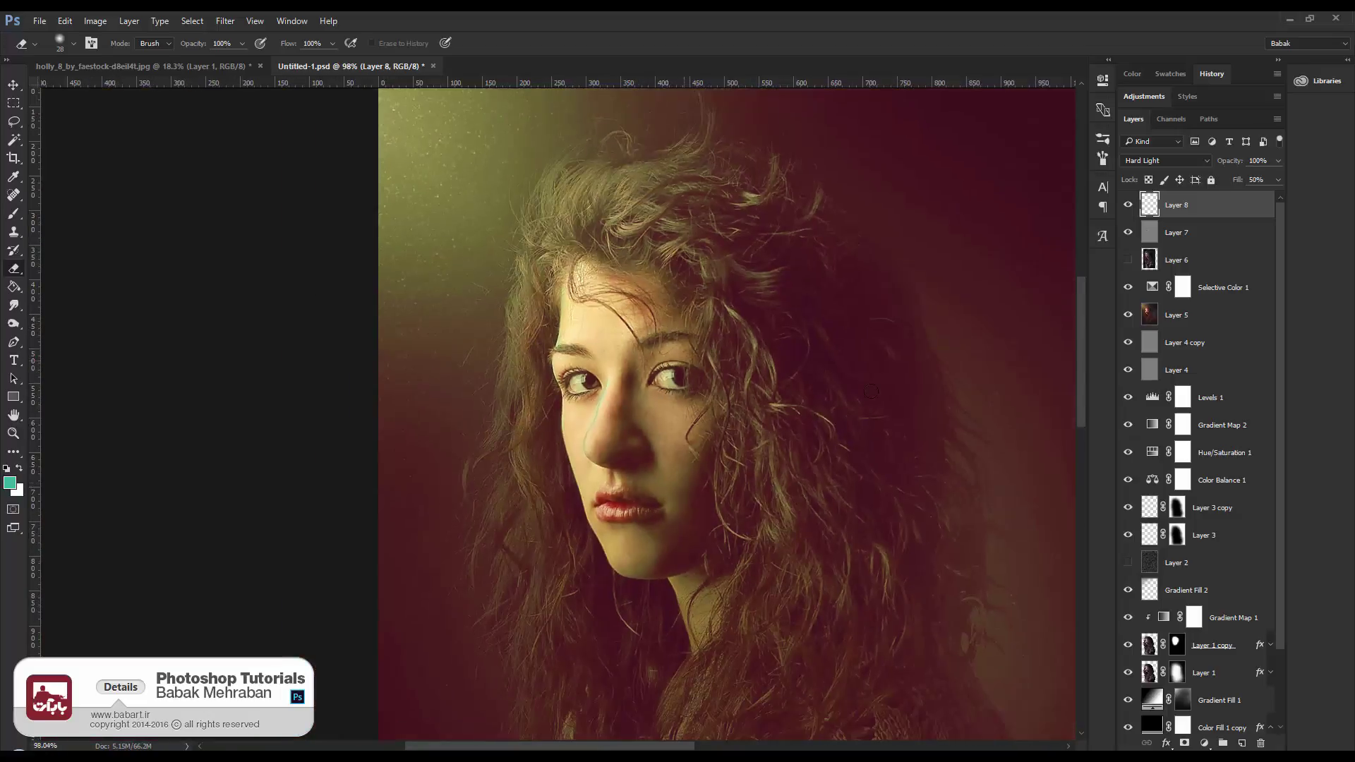
scroll(629, 382, "down", 2)
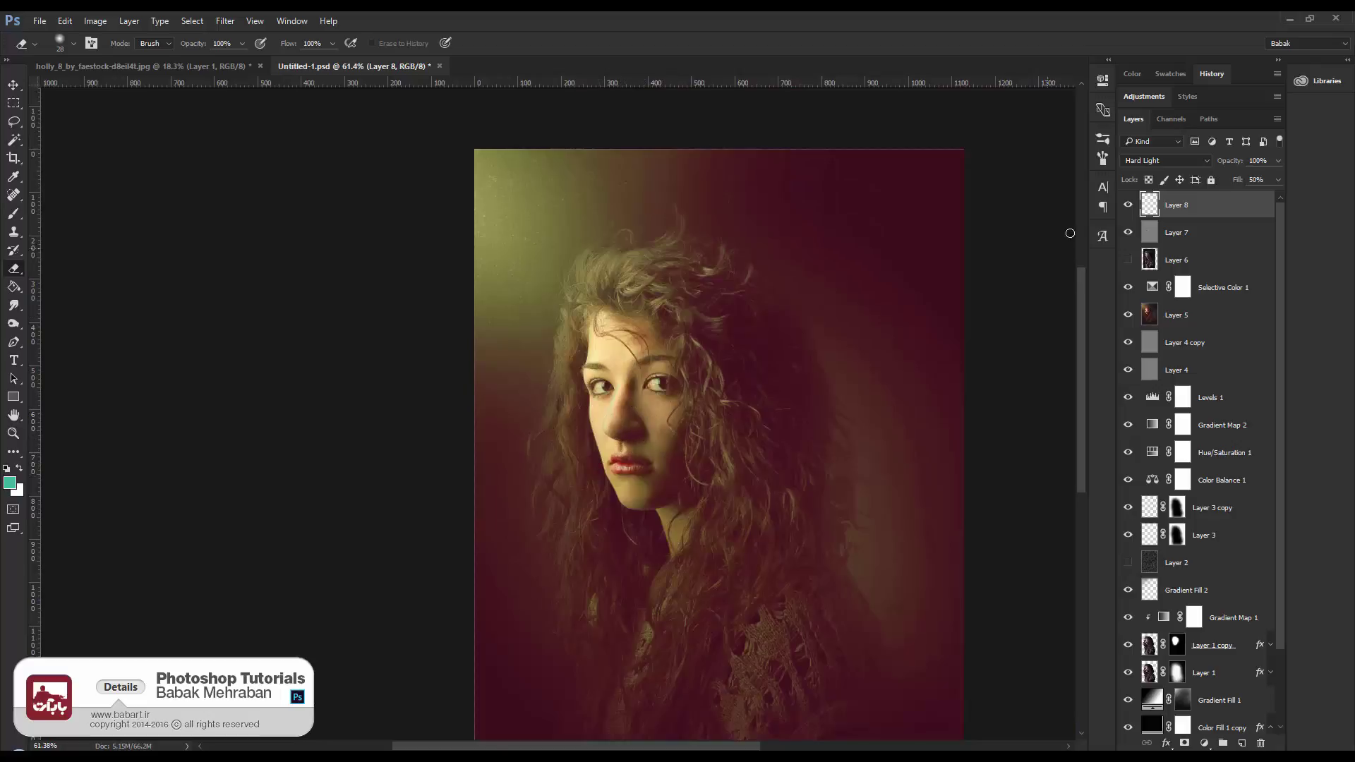
left_click(1128, 205)
left_click(1128, 205)
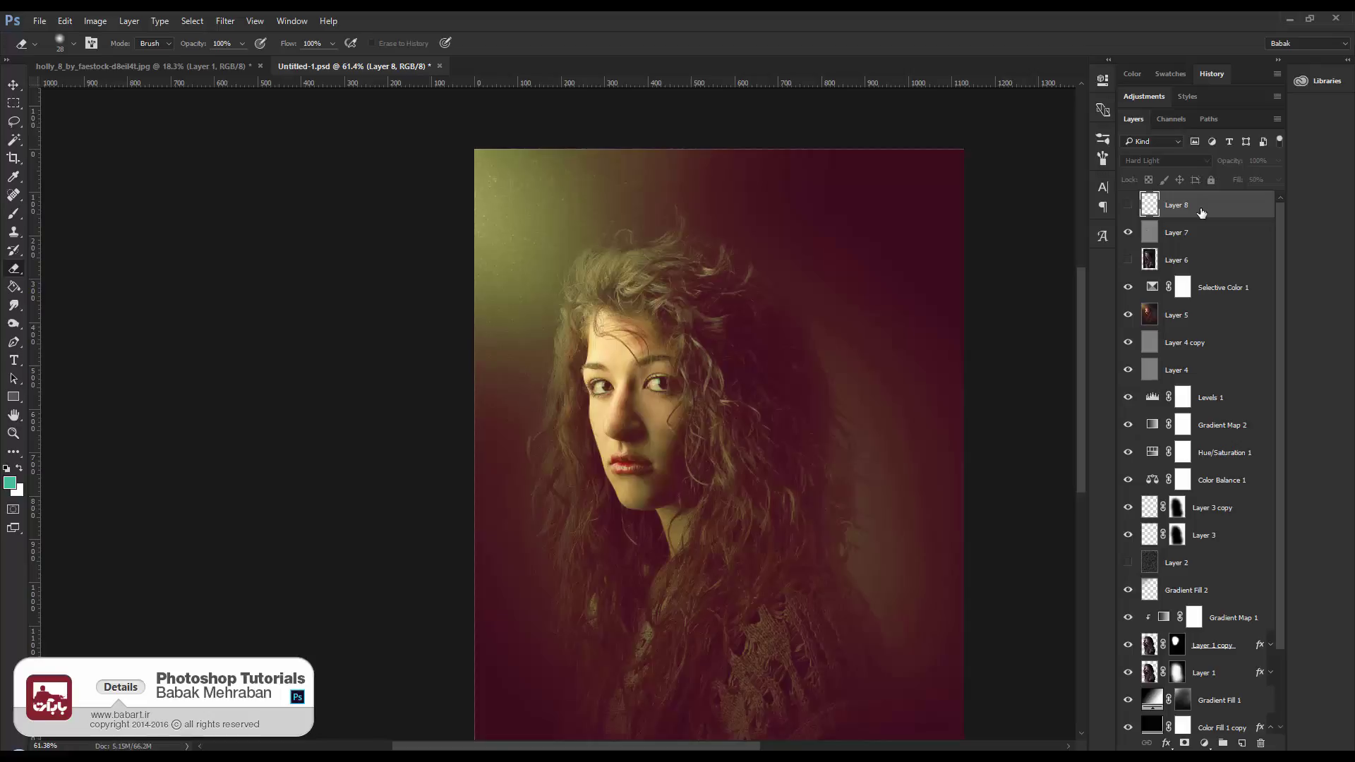
key("Delete")
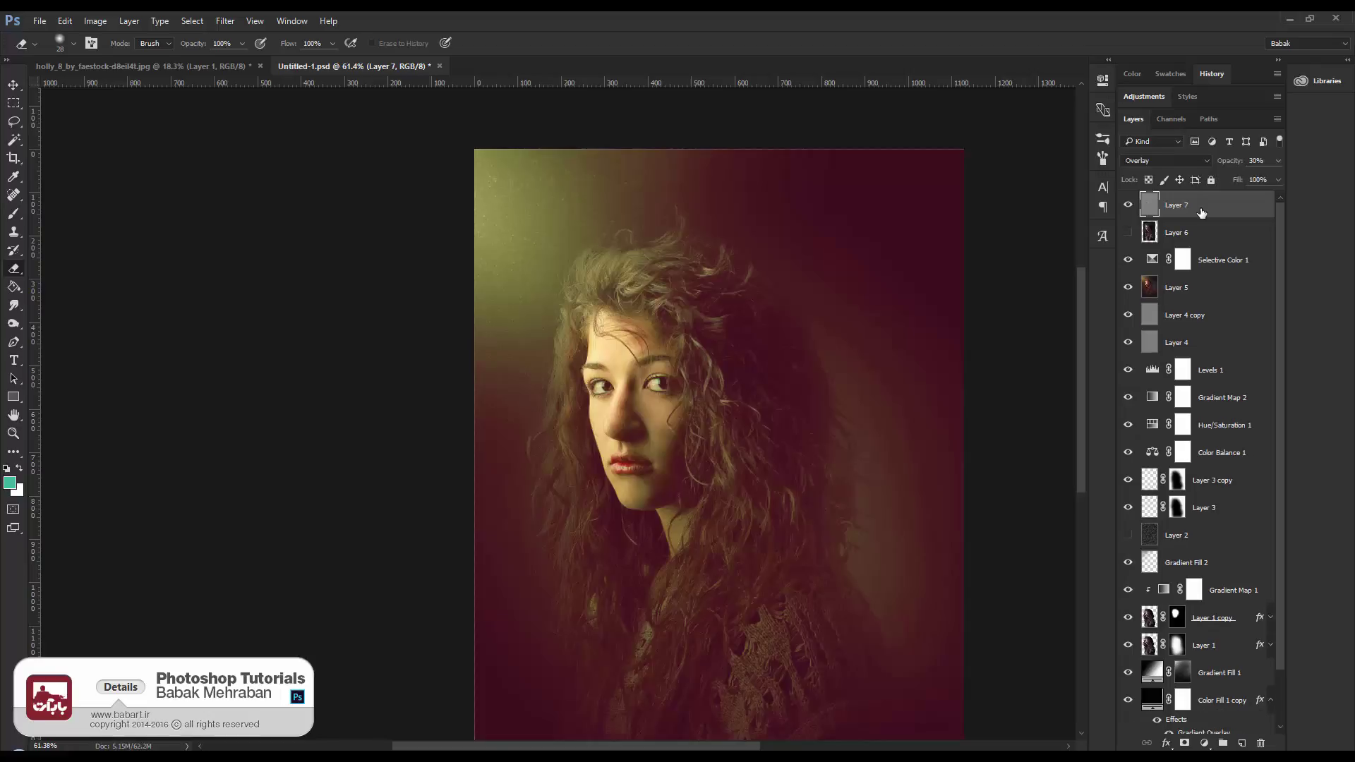
key("ctrl+s")
left_click_drag(787, 363, 609, 263)
scroll(595, 381, "down", 2)
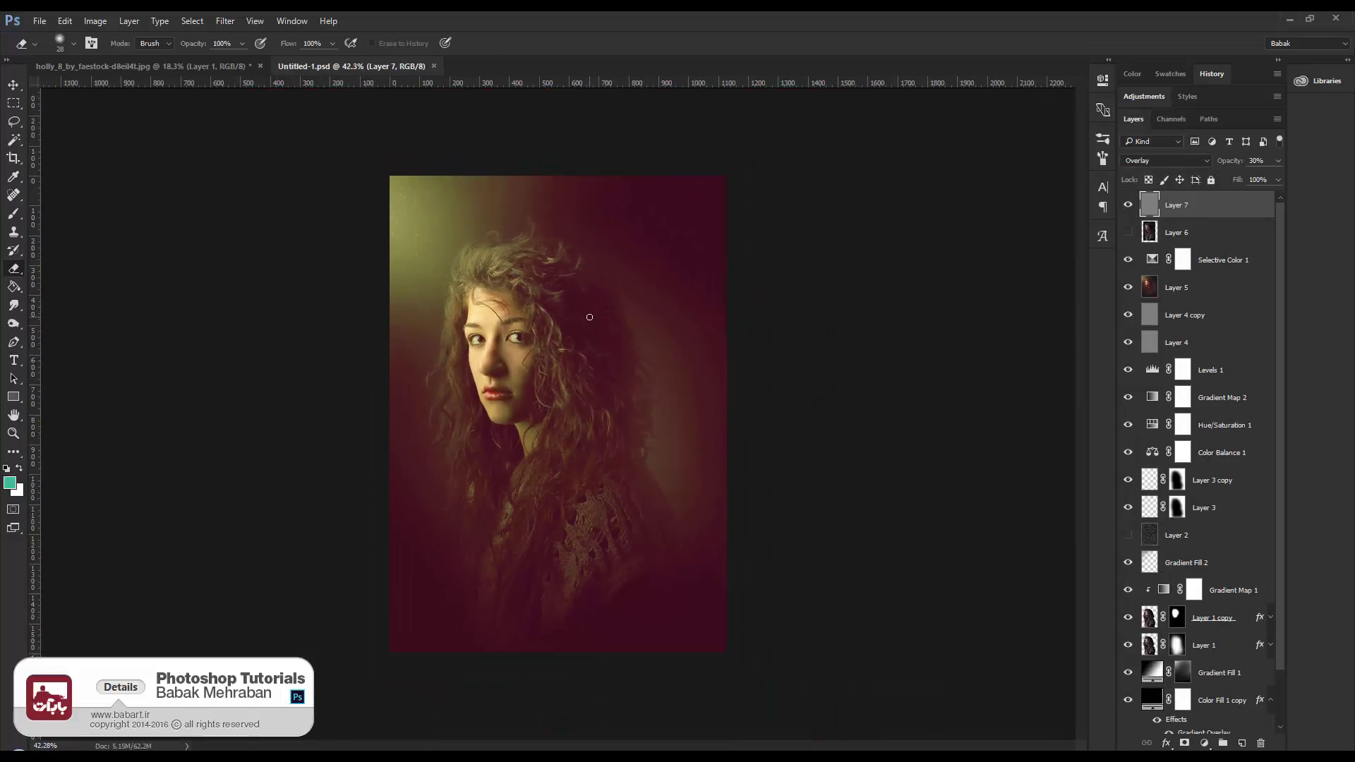